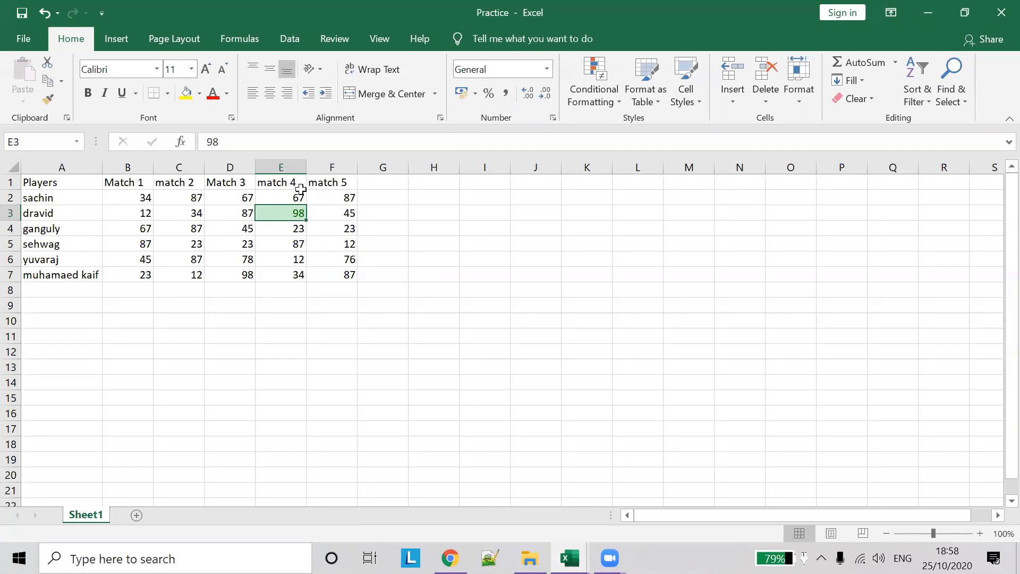
left_click(144, 201)
left_click_drag(202, 230, 346, 276)
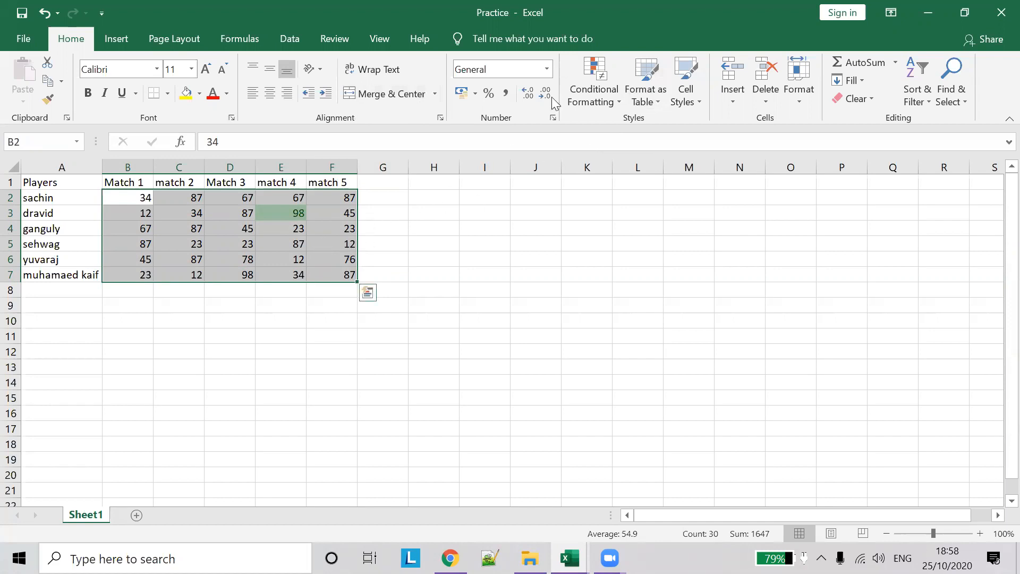
left_click(330, 228)
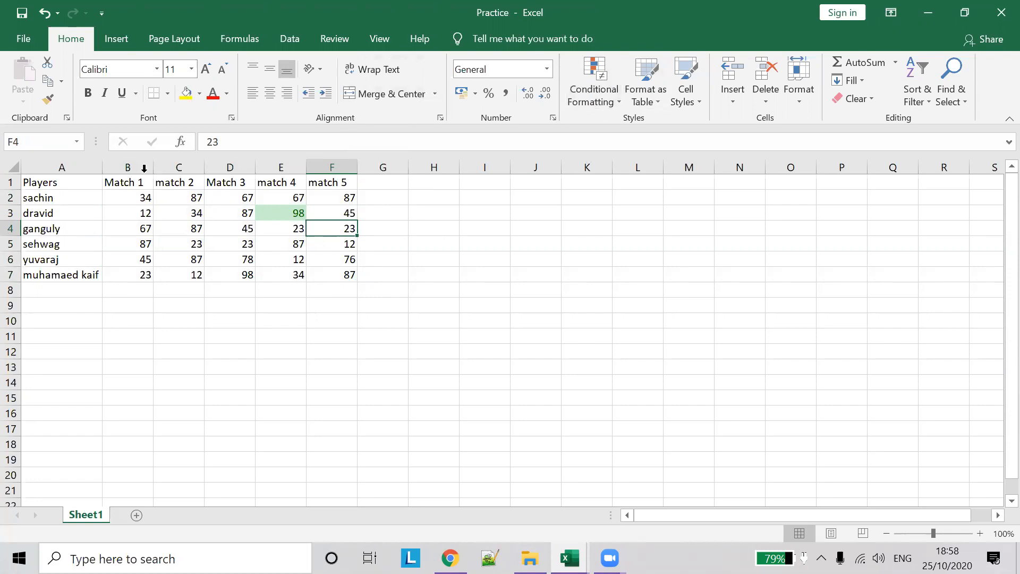
left_click(33, 36)
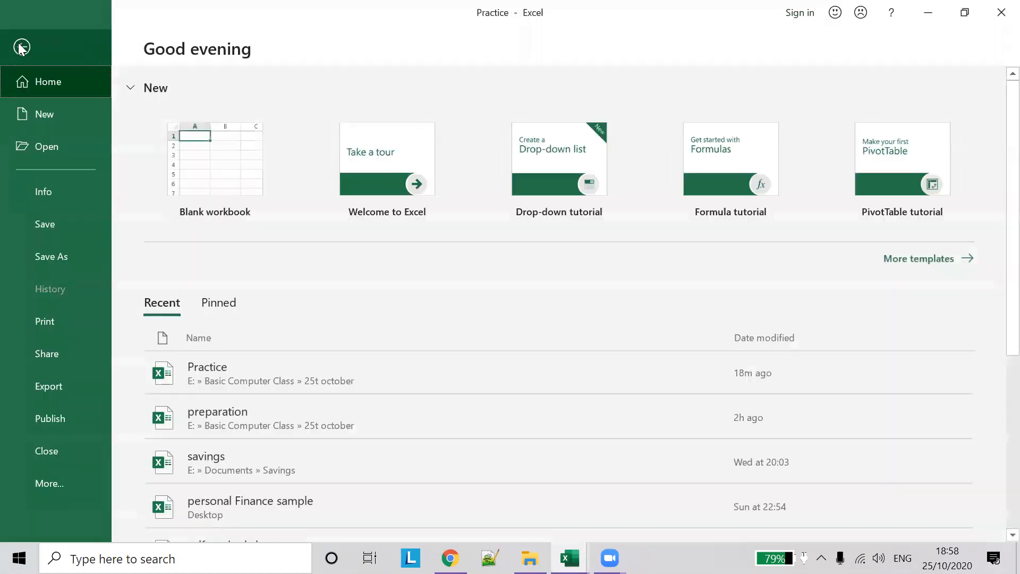
key("Escape")
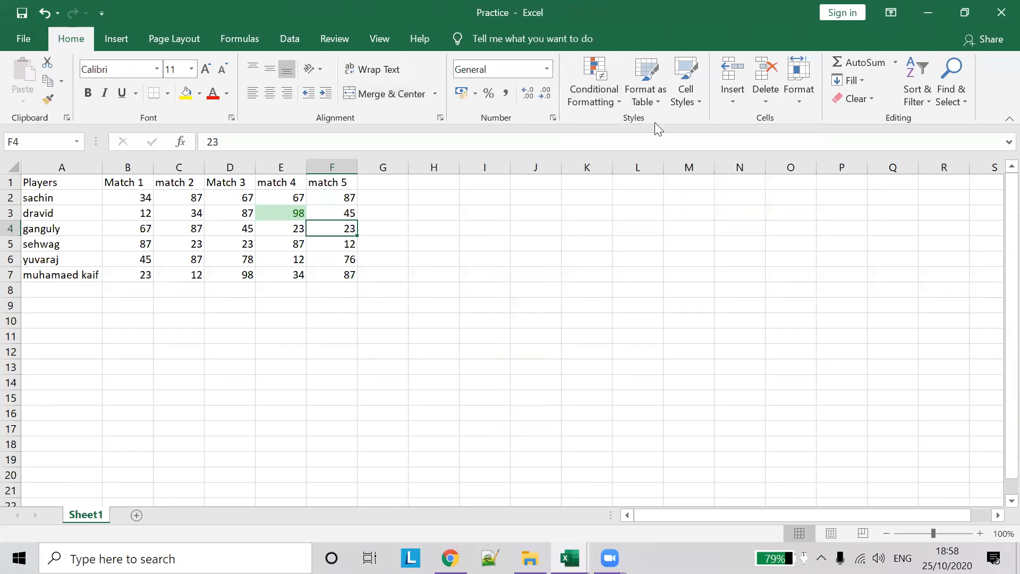
Add a Top 1 conditional formatting rule to cell F4 with Green Fill with Dark Green Text
left_click(597, 94)
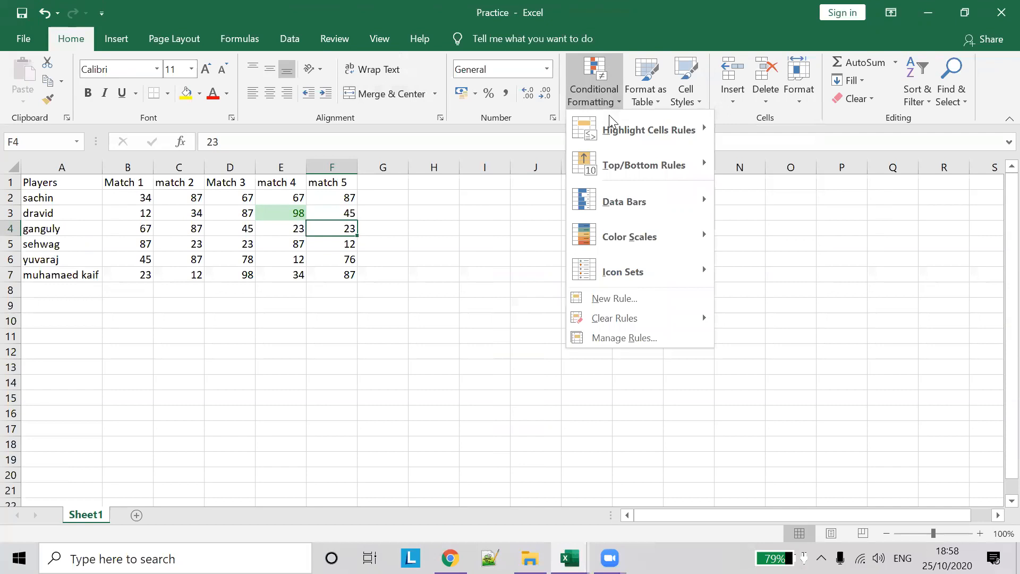
mouse_move(662, 176)
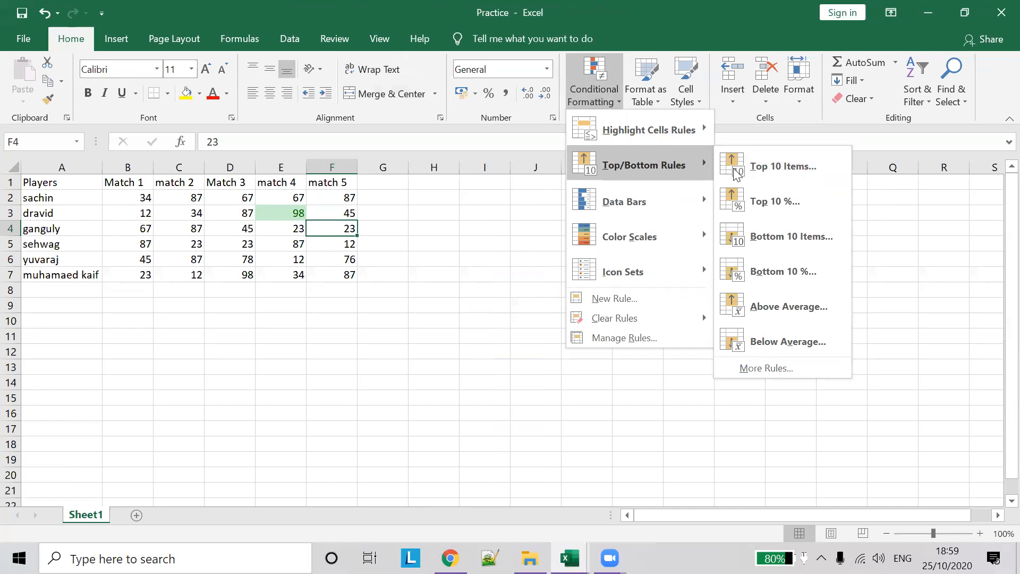
left_click(775, 172)
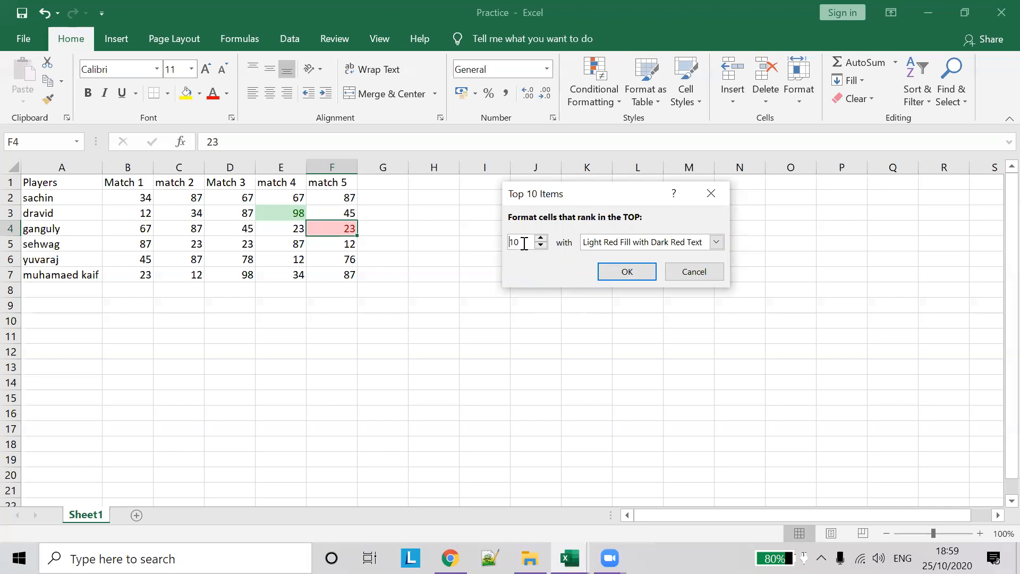
key("Delete")
key("Delete")
type("1")
left_click(715, 243)
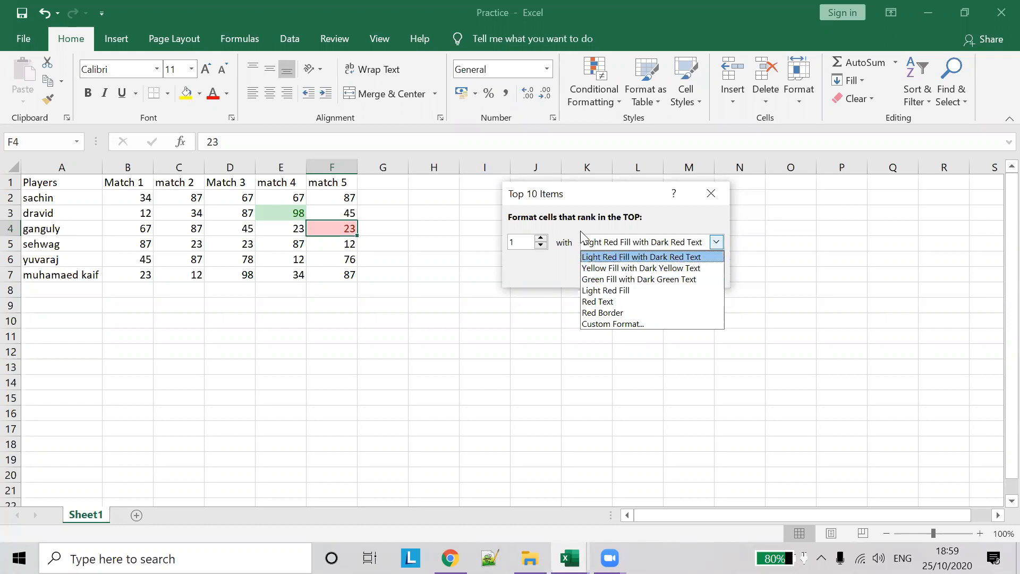
left_click(631, 280)
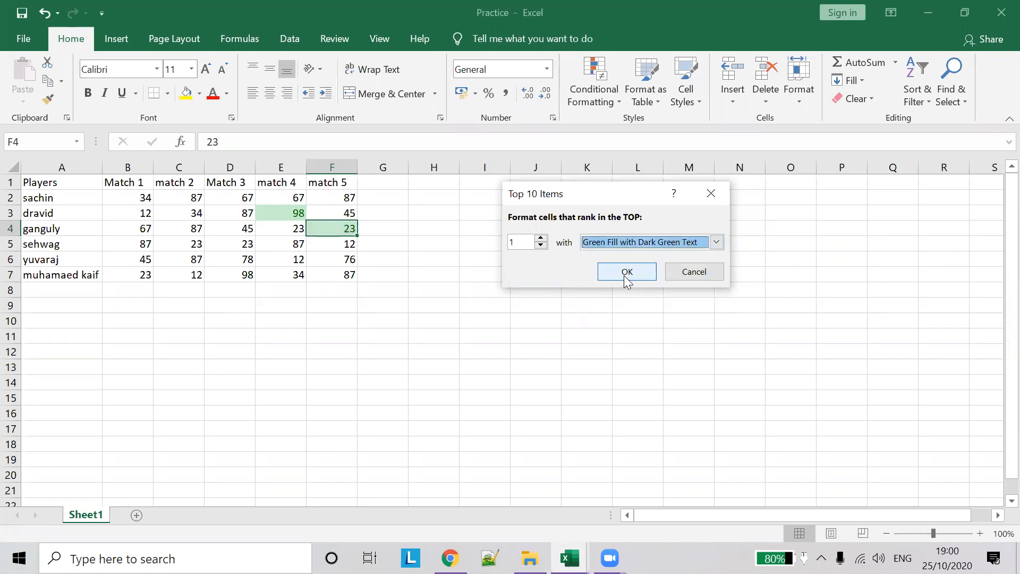
left_click(625, 276)
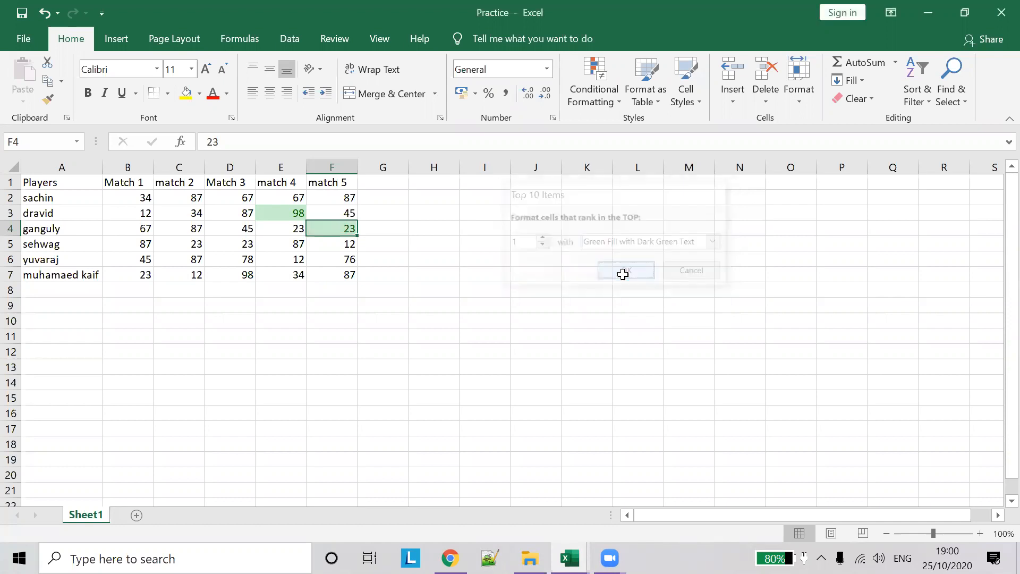
Review the conditional formatting rule applied to cell F4 in the Rules Manager
left_click(391, 234)
left_click(333, 231)
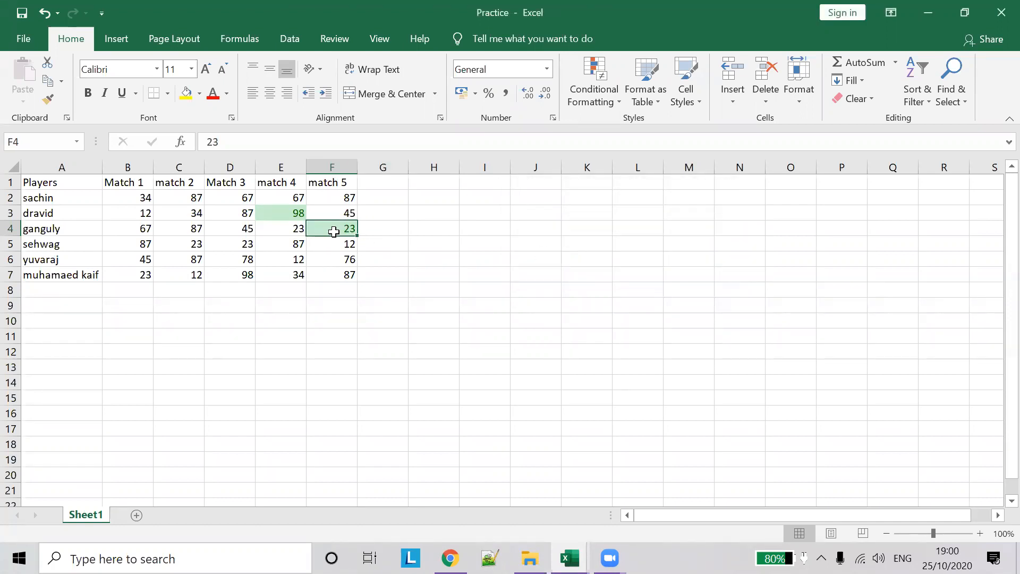
right_click(334, 232)
left_click(552, 215)
left_click(609, 106)
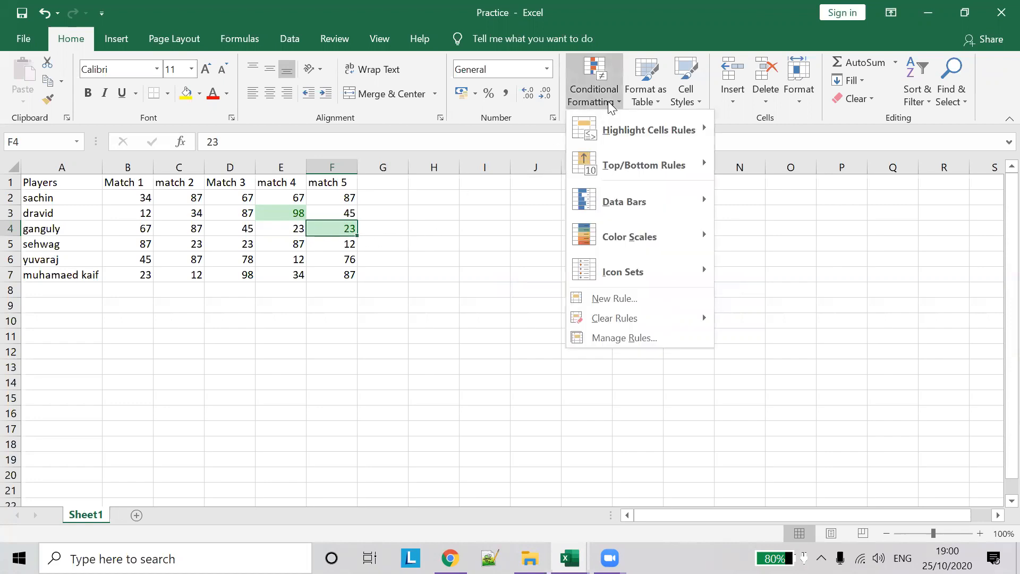
left_click(349, 224)
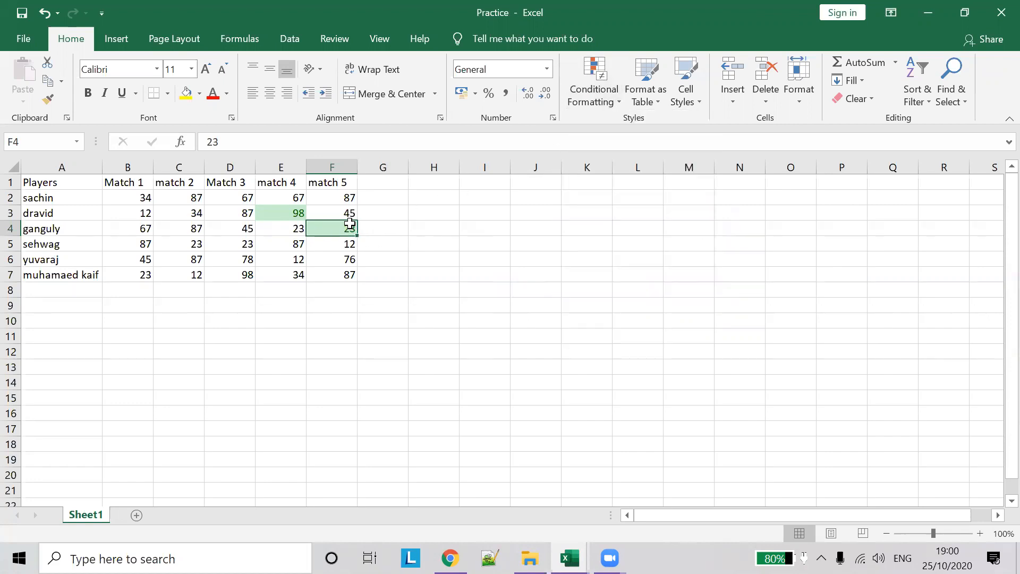
left_click(604, 100)
left_click(648, 335)
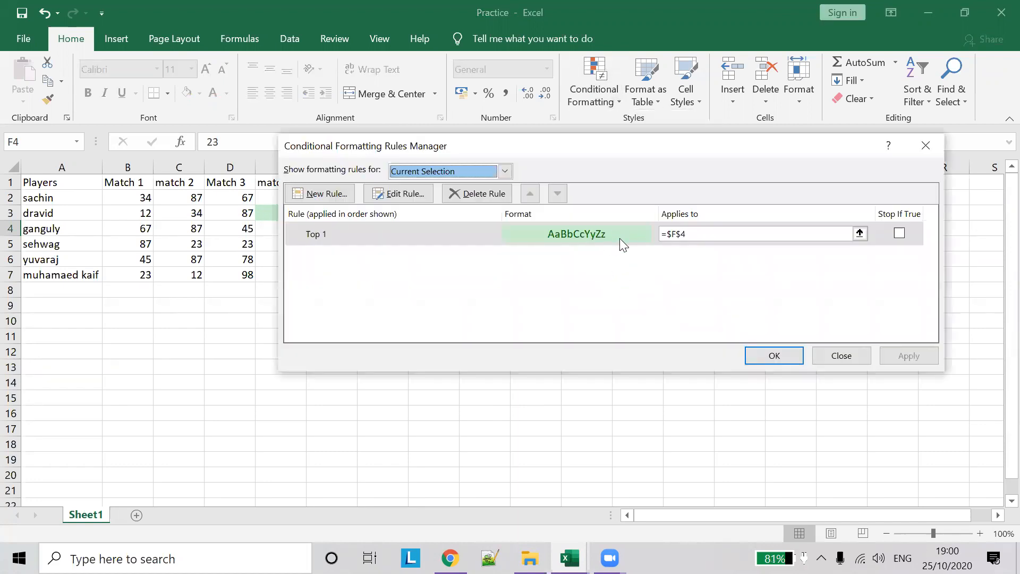
left_click_drag(709, 145, 752, 200)
left_click(883, 410)
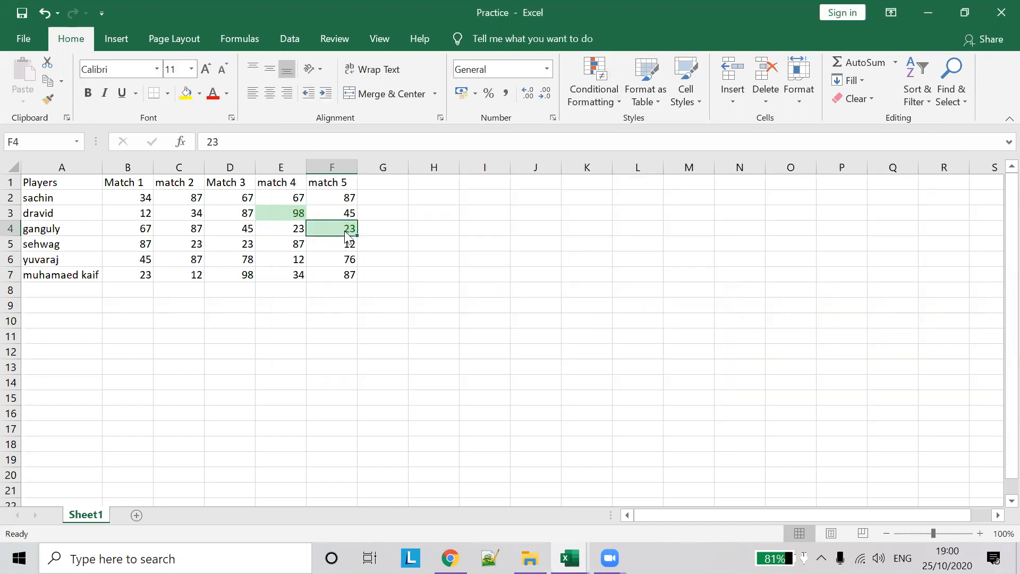
Try to clear the green highlight of cell F4 by setting its fill to No Fill
right_click(344, 230)
left_click(199, 93)
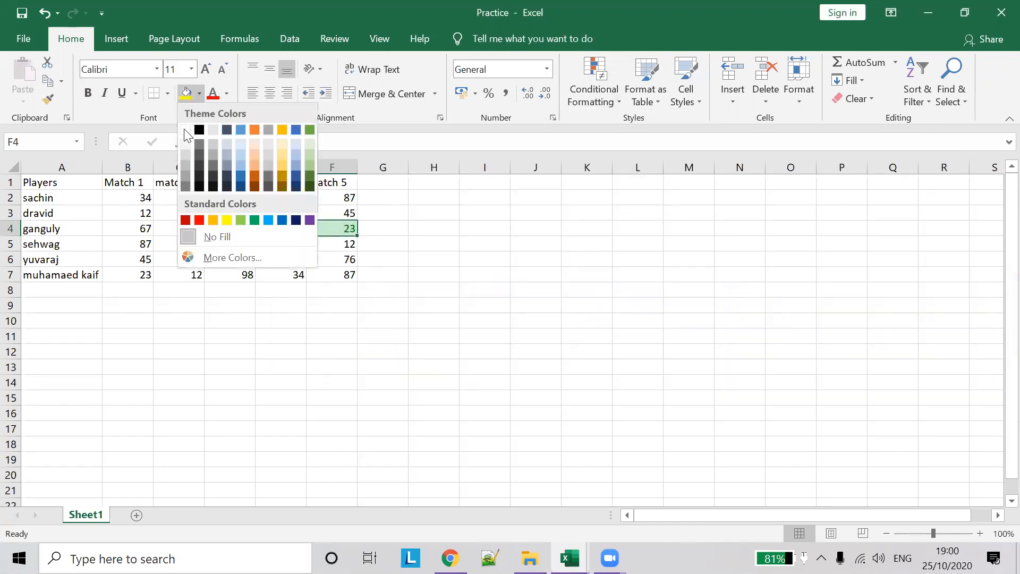
left_click(210, 234)
left_click(415, 223)
Cut cell F4 and enter 12 in it as its new value
left_click(343, 228)
right_click(344, 229)
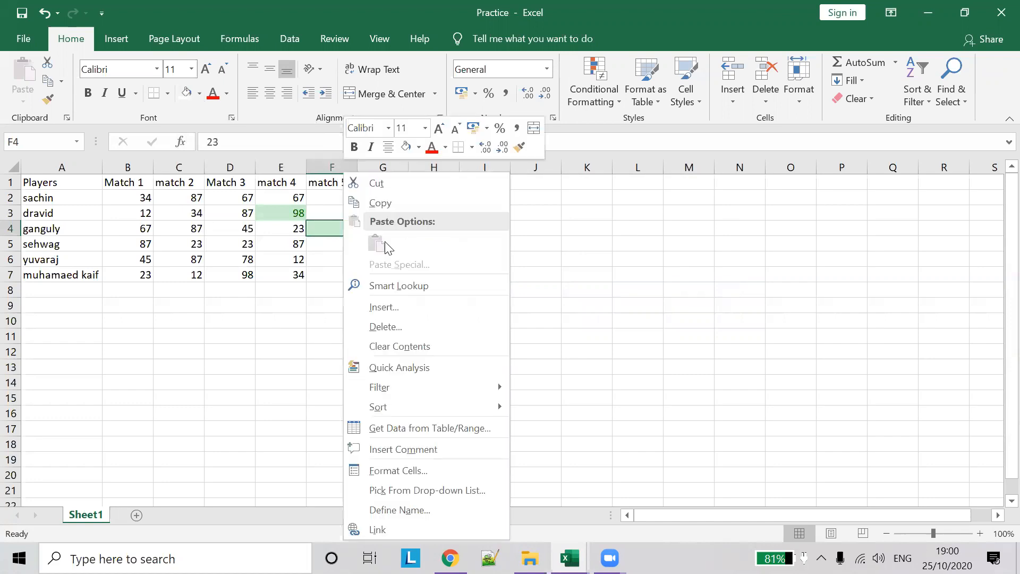
left_click(409, 183)
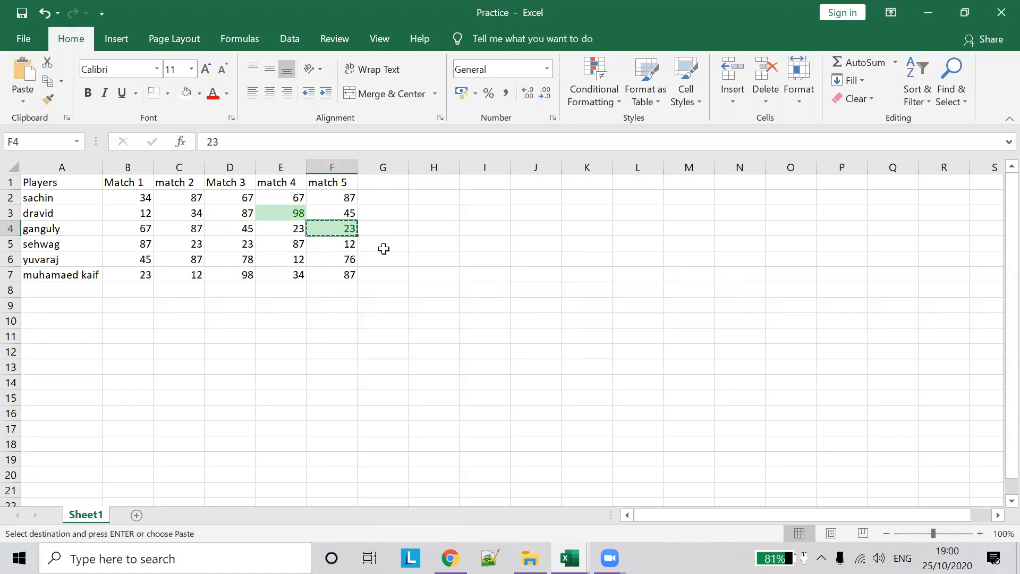
type("12")
left_click(439, 239)
left_click(351, 227)
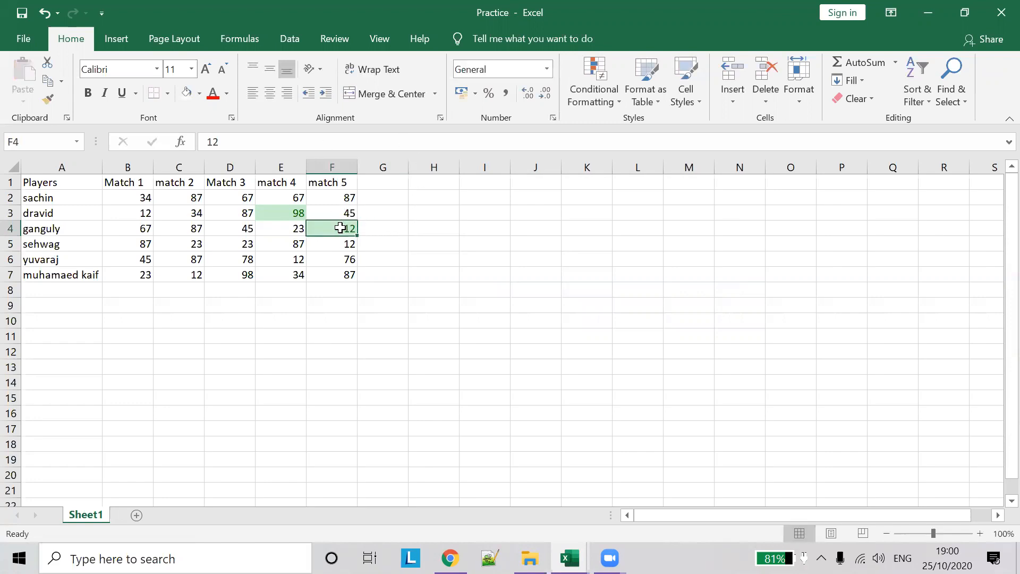
Undo the recent changes to cell F4, including its new value, fill change and Top 1 rule
key("ctrl+z")
left_click(410, 246)
left_click(396, 202)
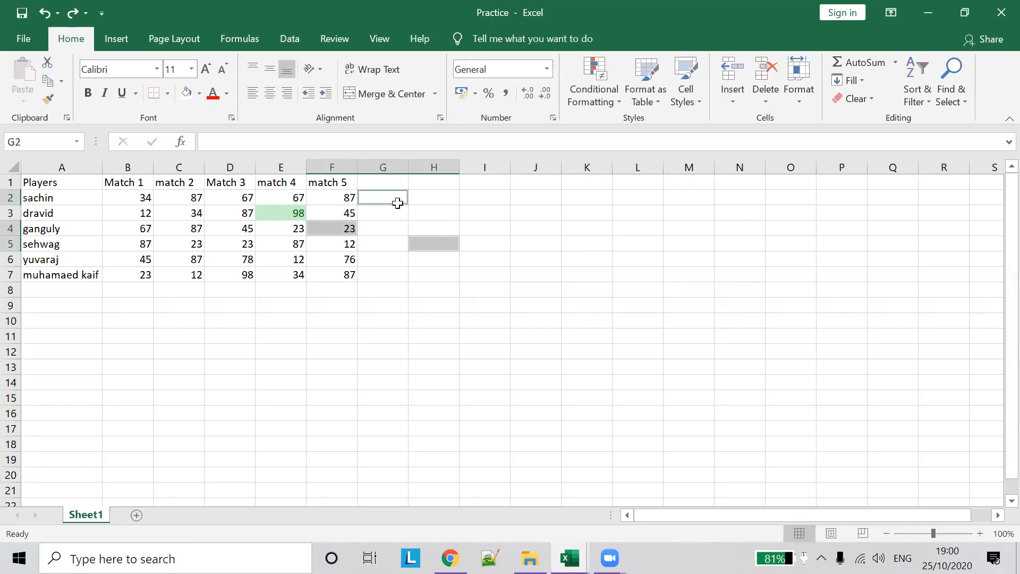
left_click(392, 272)
Open the conditional formatting Rules Manager from cell E3 and show the rules for This Worksheet
left_click(296, 216)
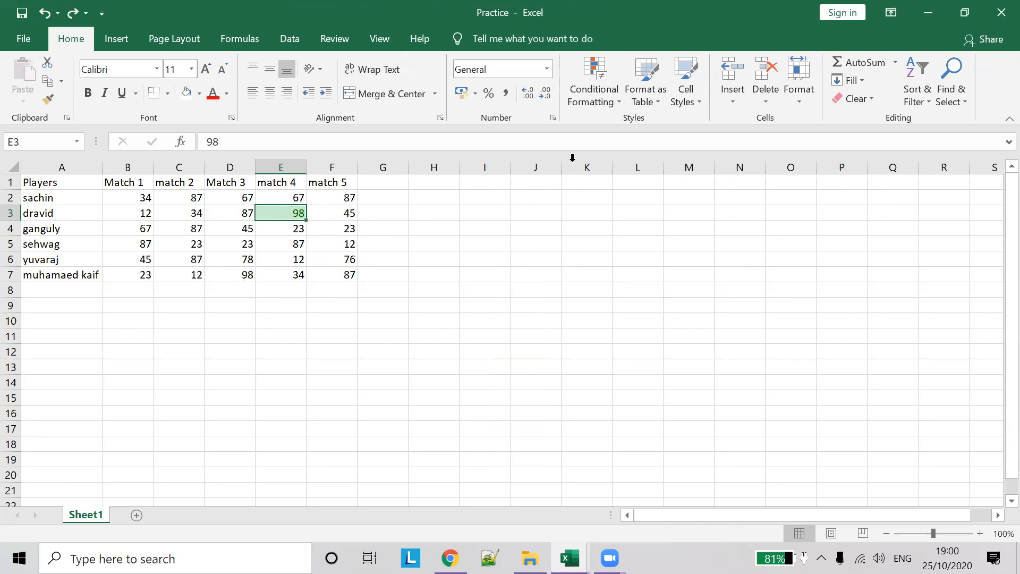
left_click(595, 100)
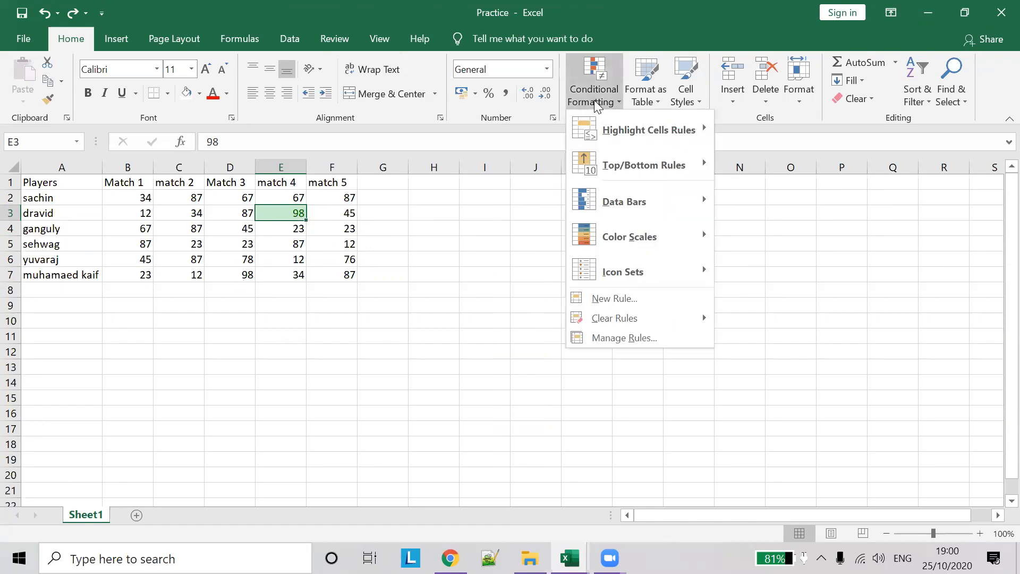
left_click(630, 341)
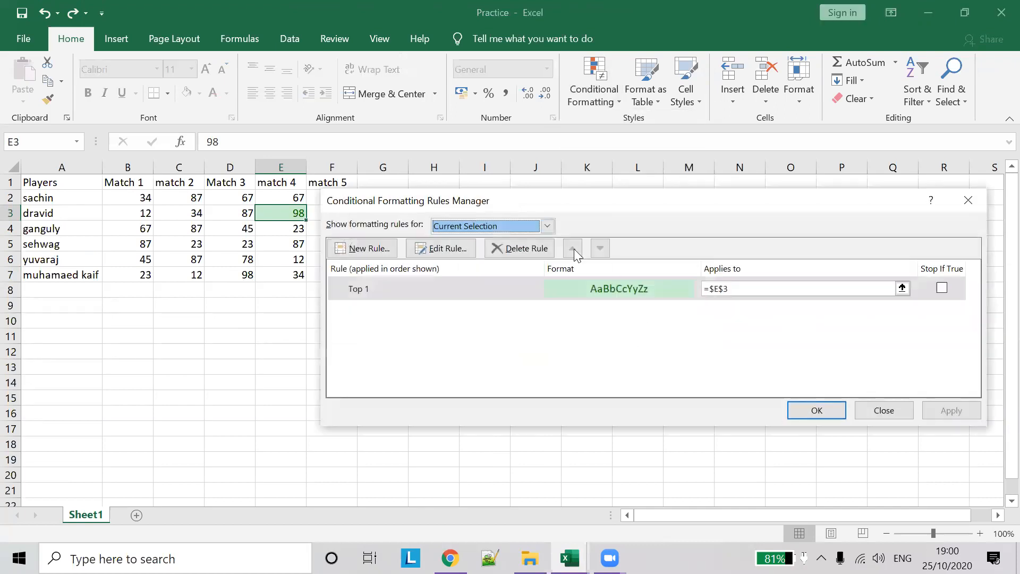
left_click(547, 227)
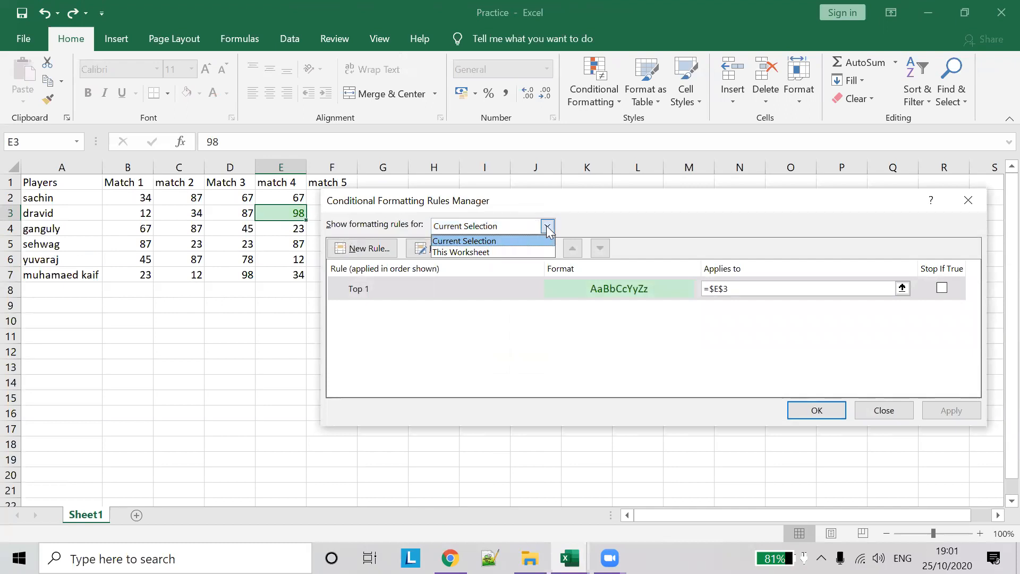
left_click(474, 252)
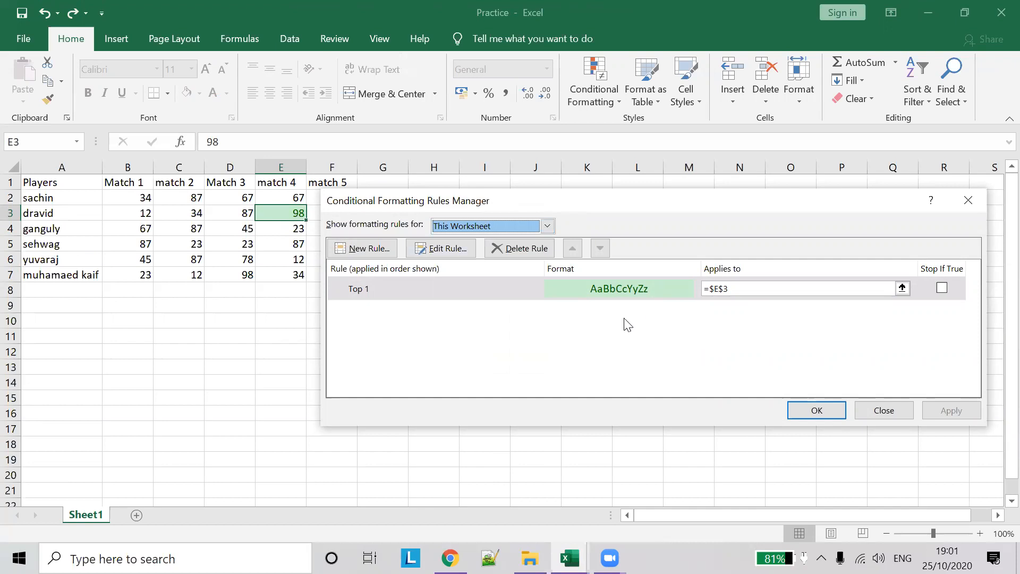
Set the Top 1 rule to apply to all match scores in B2:F7 and apply the change
left_click_drag(606, 201, 494, 281)
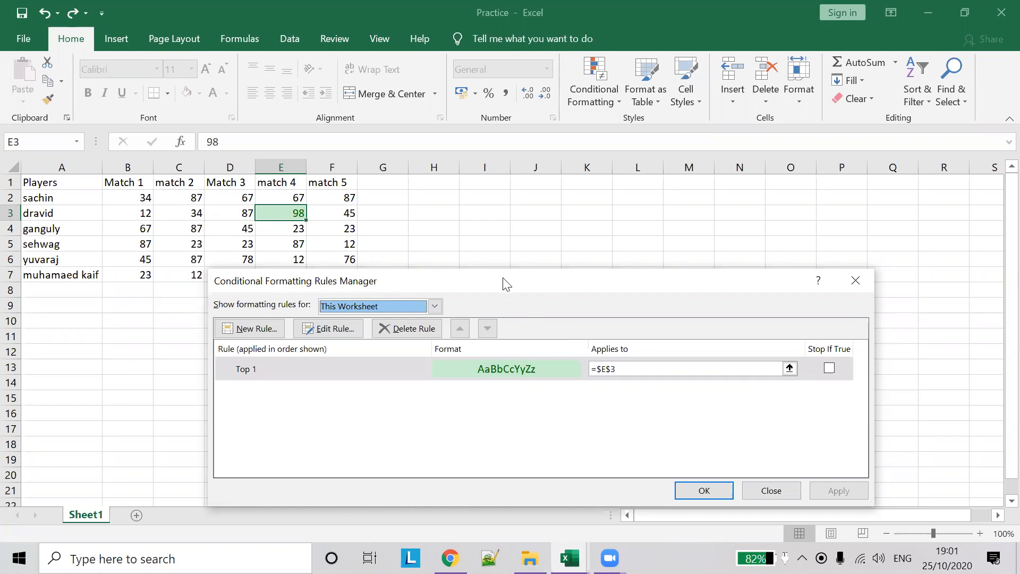
left_click_drag(506, 284, 523, 302)
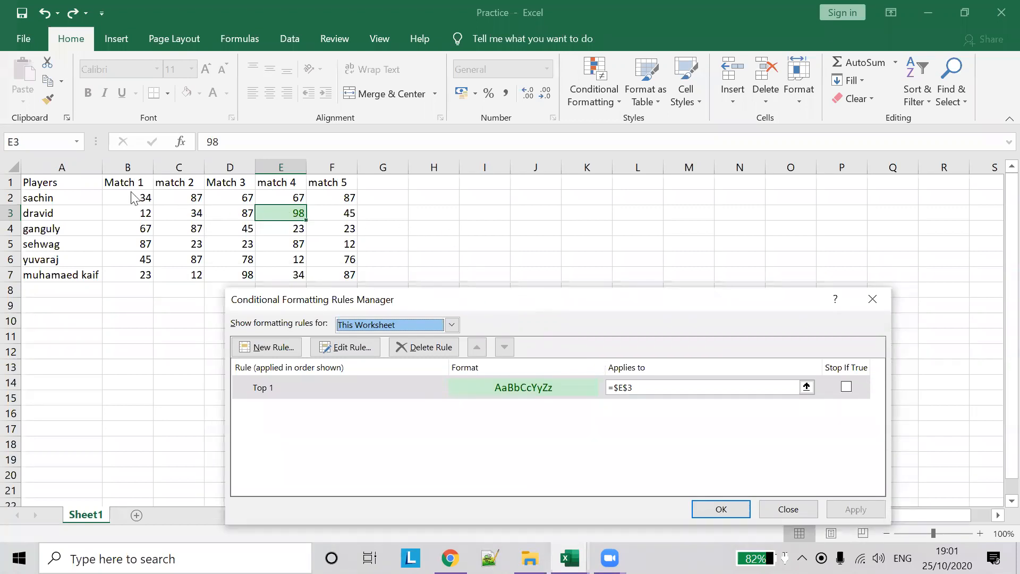
left_click(716, 388)
left_click(807, 387)
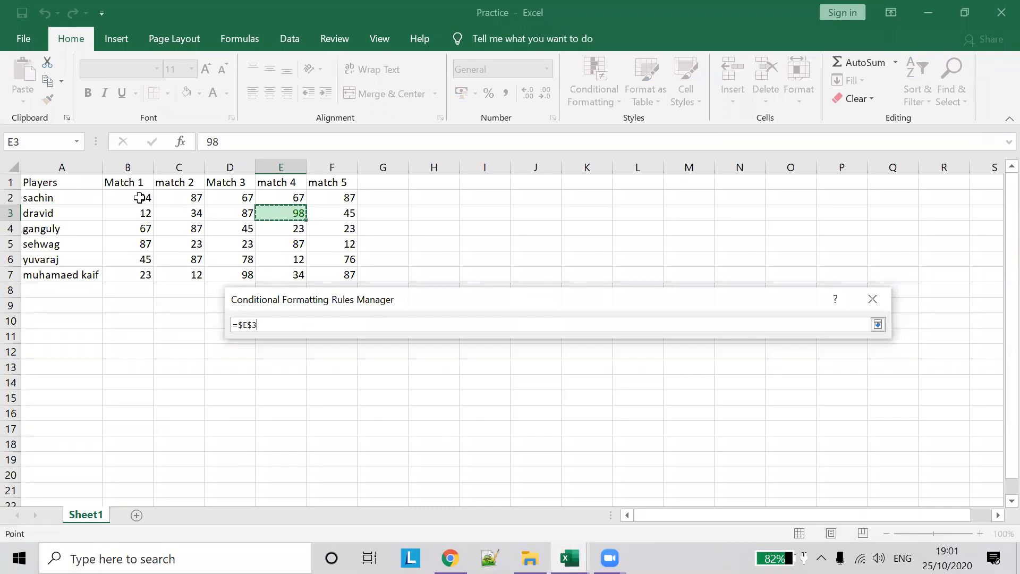
left_click_drag(139, 198, 345, 276)
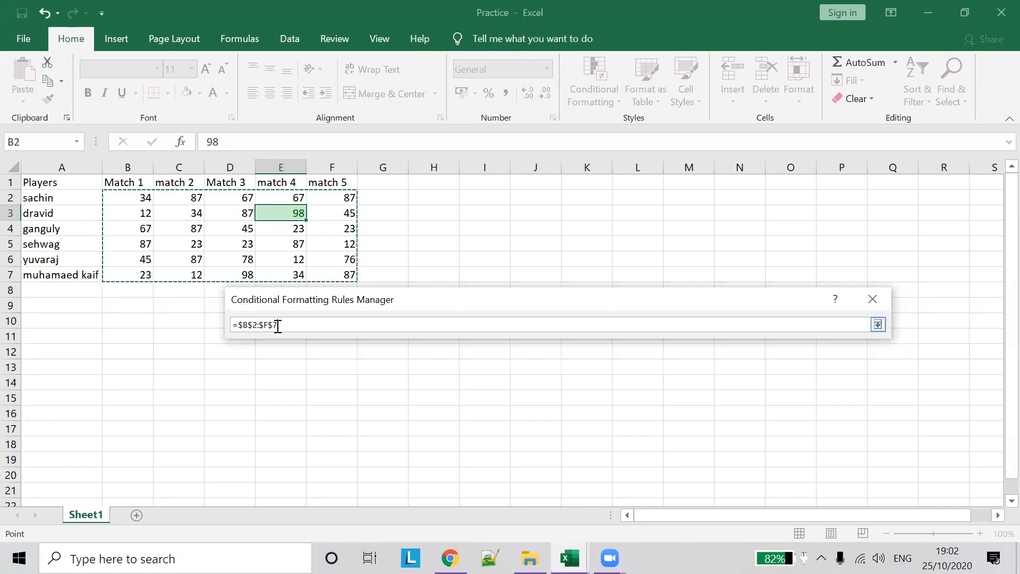
left_click_drag(135, 202, 330, 275)
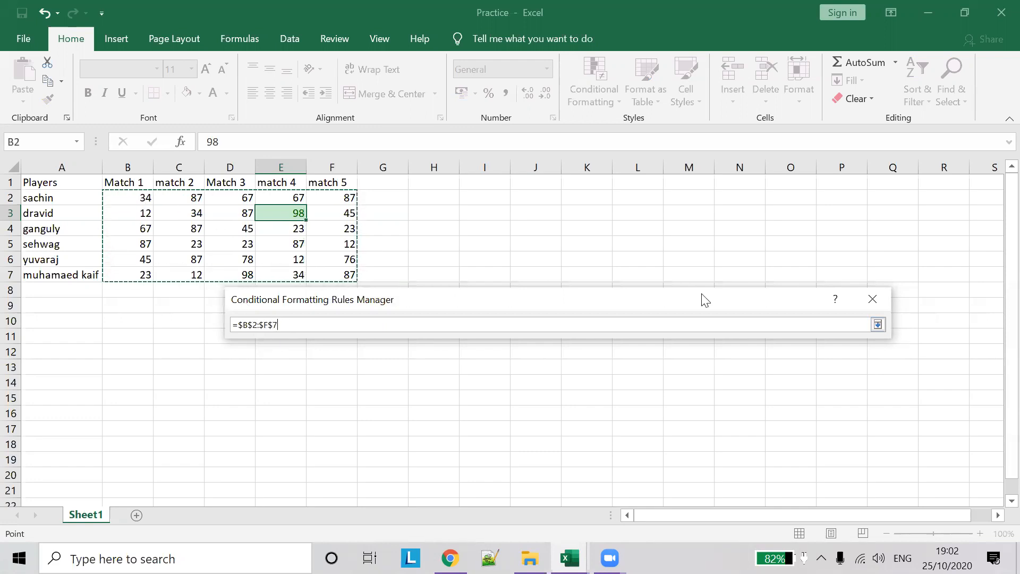
left_click(877, 324)
left_click_drag(552, 301, 578, 244)
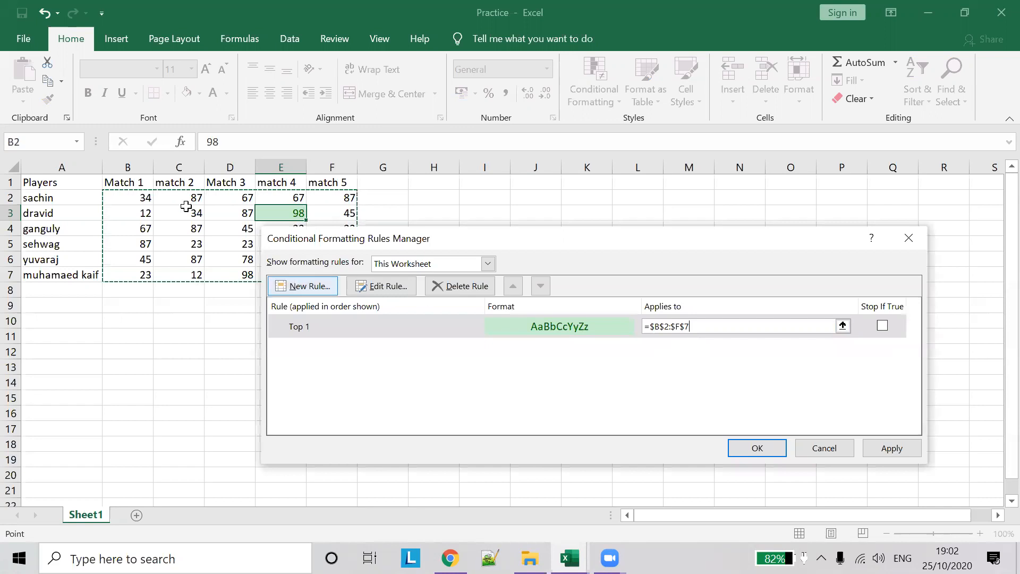
left_click(888, 448)
left_click(760, 452)
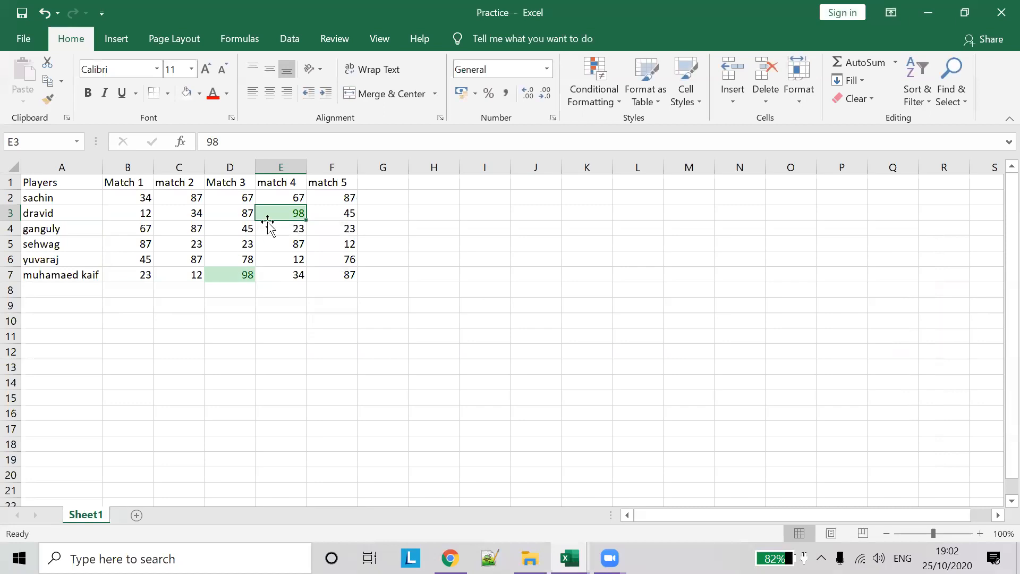
left_click(450, 258)
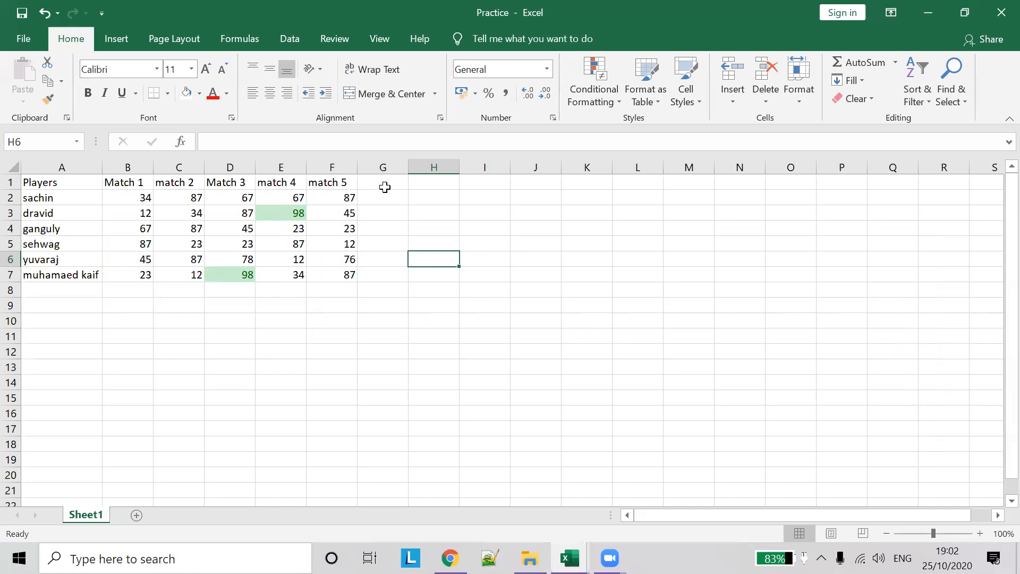
left_click(447, 31)
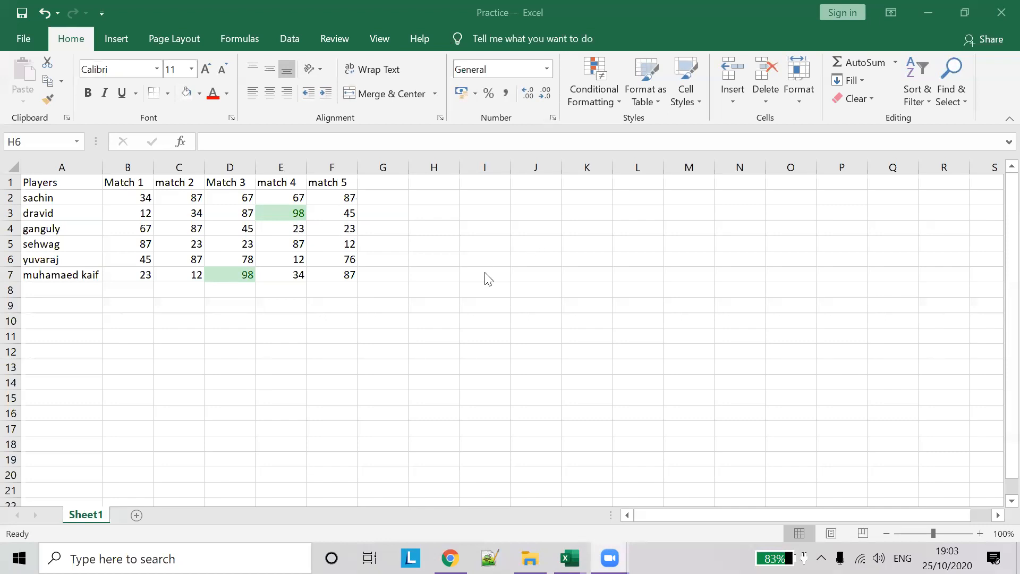
left_click(278, 208)
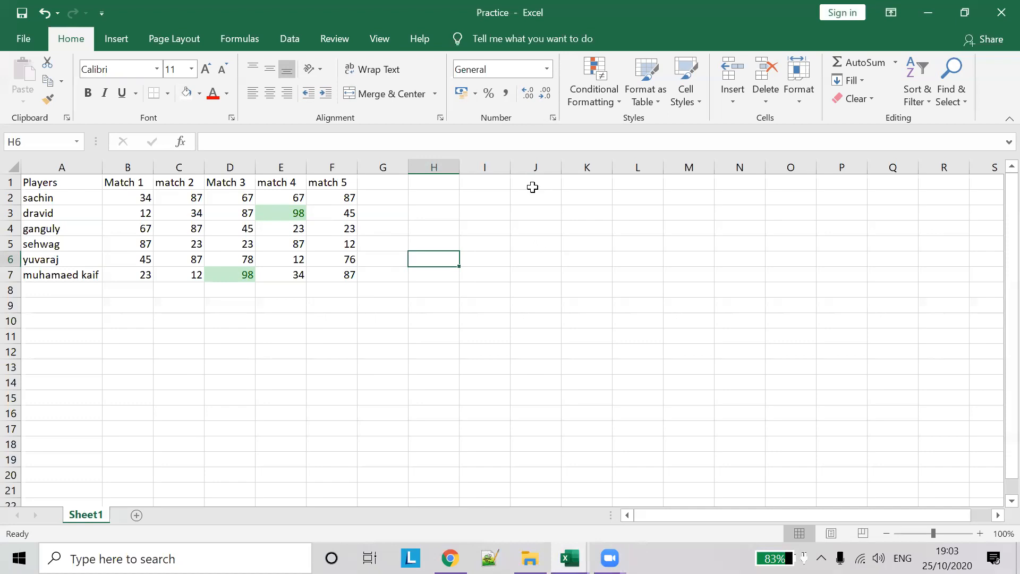
Check the conditional formatting rules for empty cell H6 in the Rules Manager, and close it
left_click(789, 155)
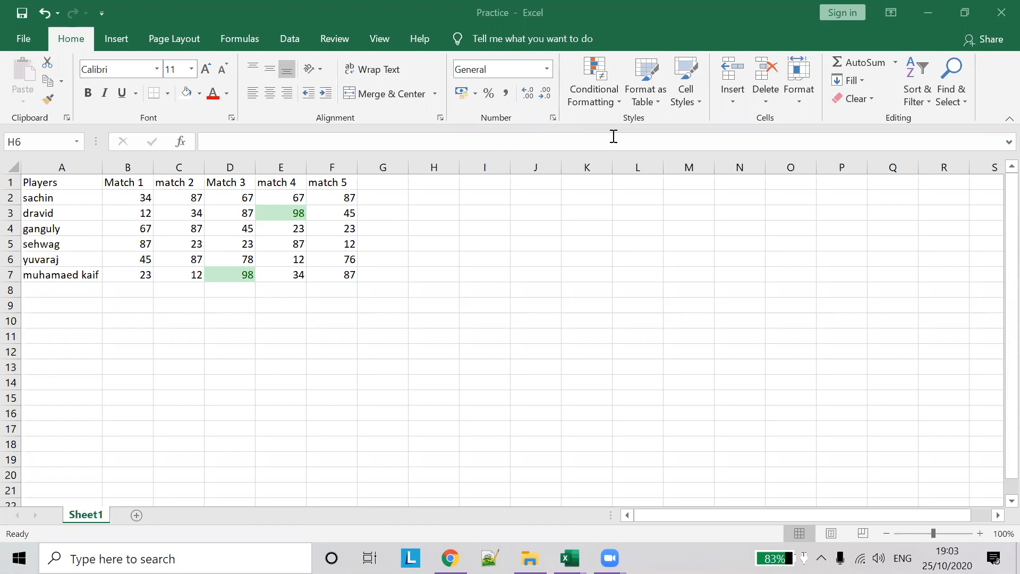
left_click(610, 95)
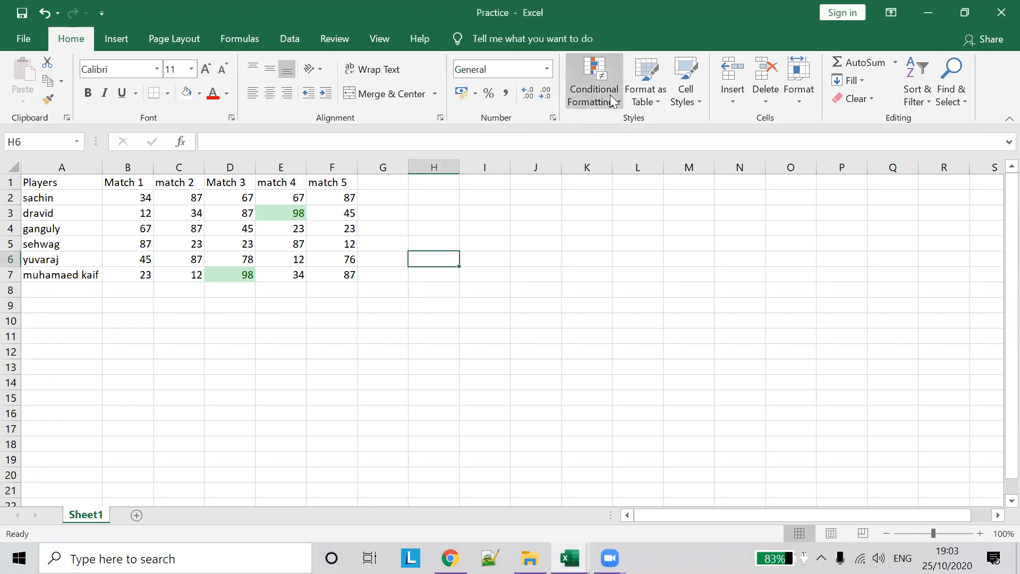
left_click(612, 100)
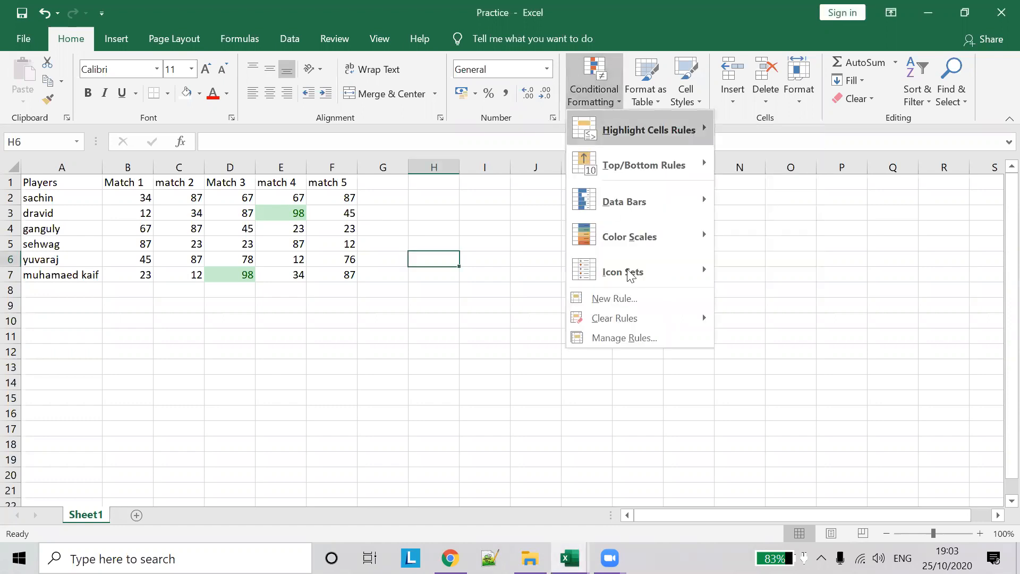
left_click(647, 338)
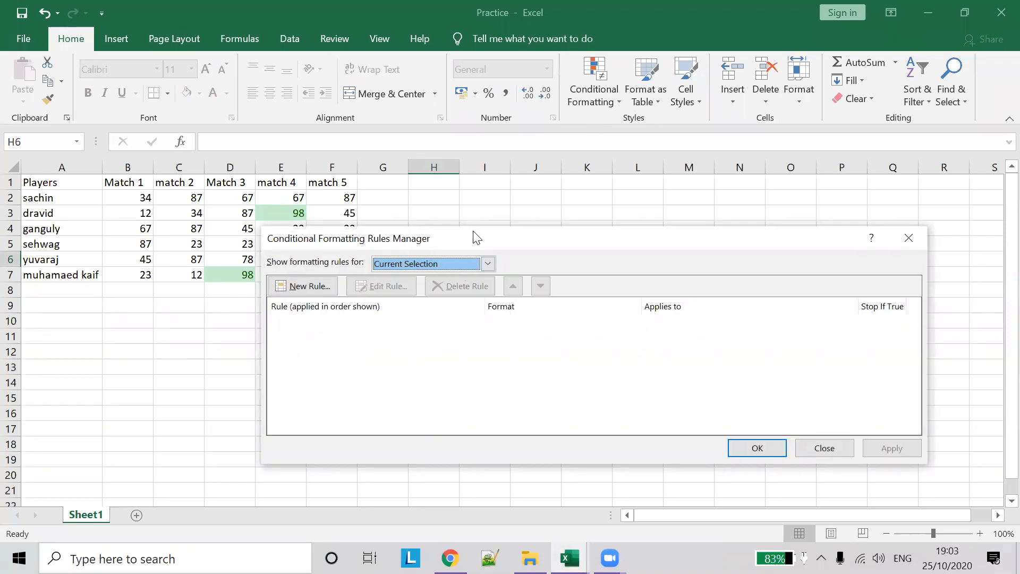
left_click_drag(475, 238, 454, 294)
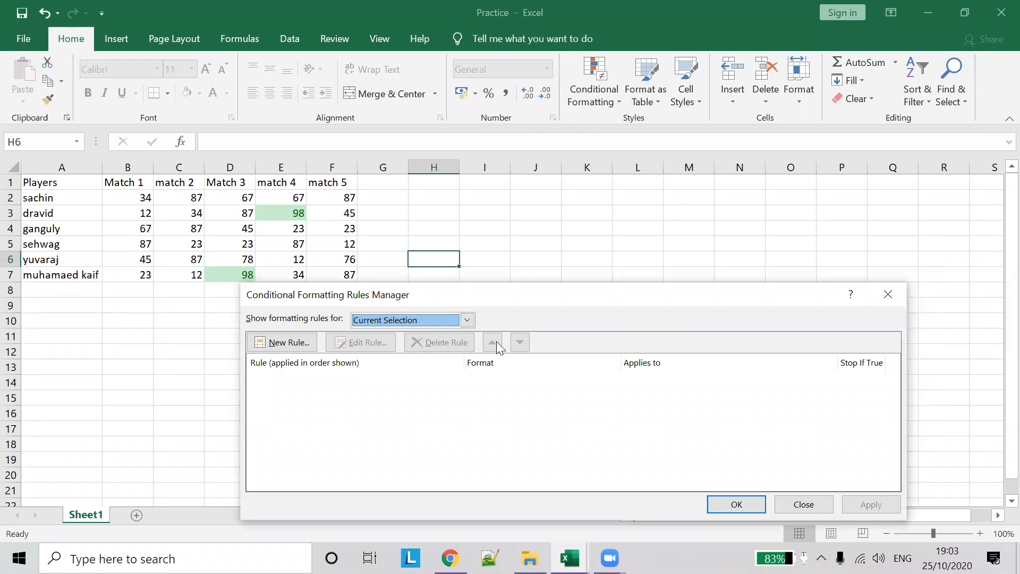
left_click(803, 504)
Check the conditional formatting rules for the selected match scores B2:F7 in the Rules Manager, and close it
left_click_drag(142, 198, 346, 274)
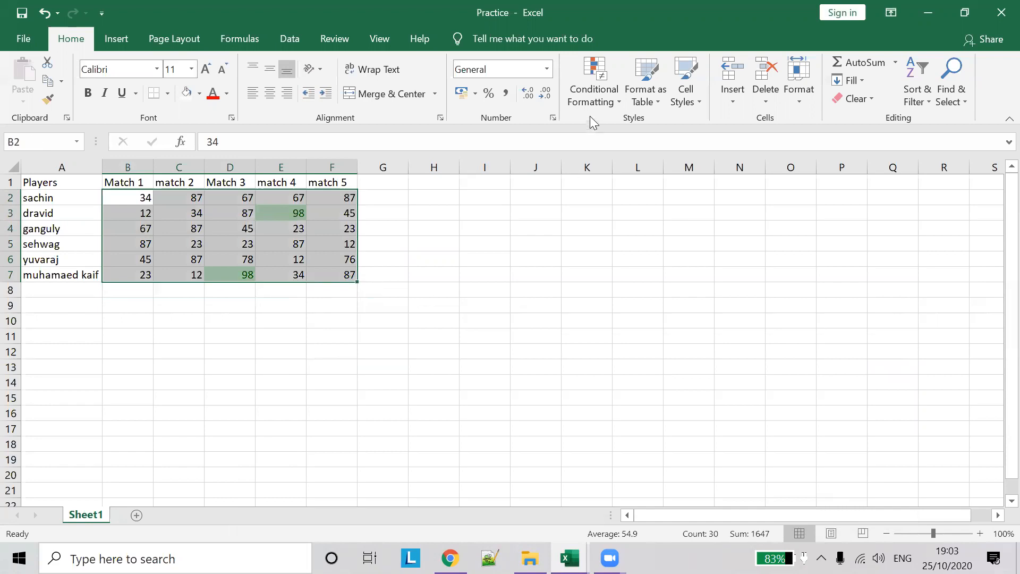
left_click(600, 92)
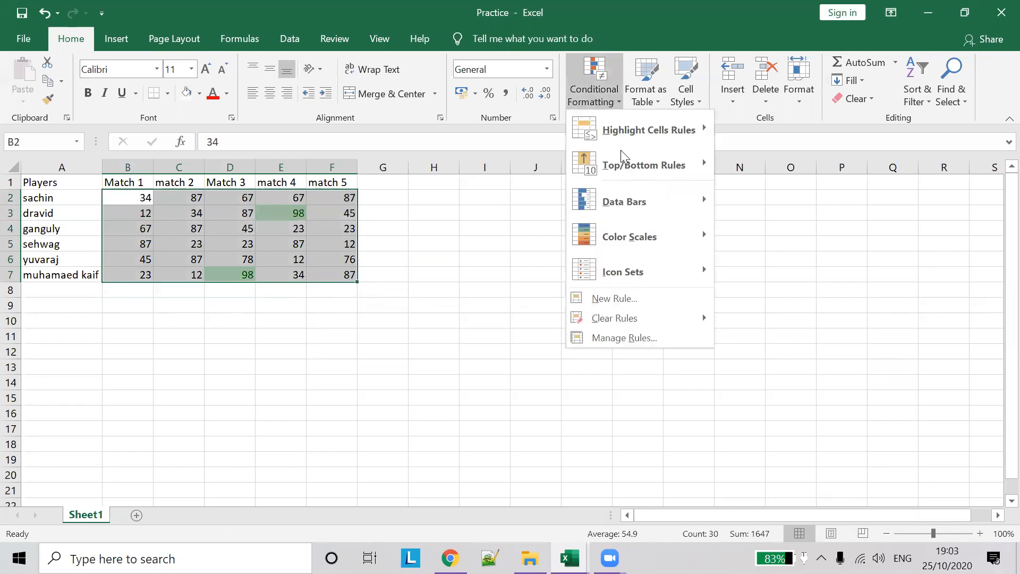
left_click(647, 342)
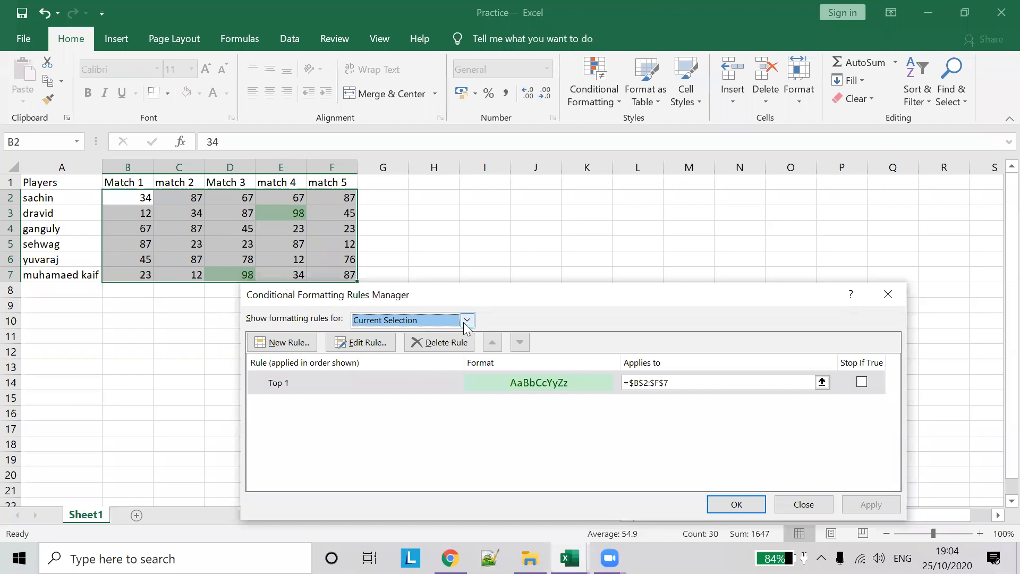
left_click(803, 504)
left_click(524, 333)
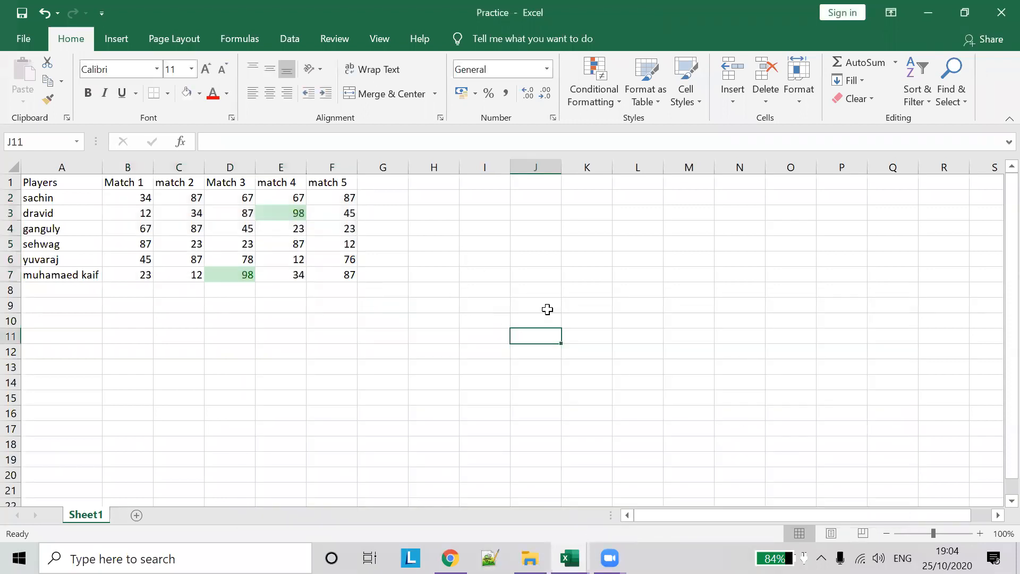
Open the Rules Manager from empty cells I6:M14, show the rules for This Worksheet and select the Top 1 rule
left_click_drag(484, 259, 674, 376)
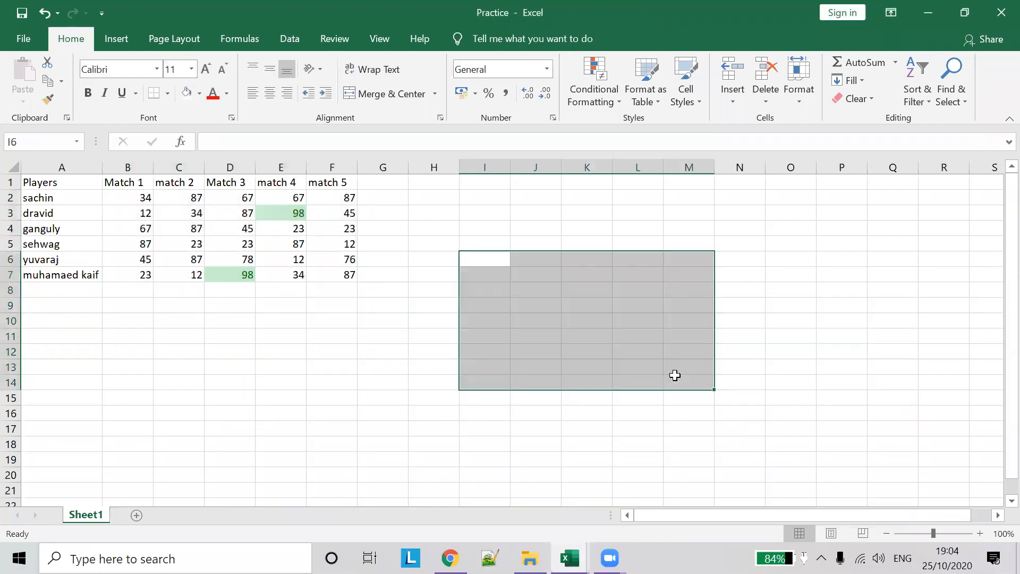
left_click(604, 91)
left_click(648, 337)
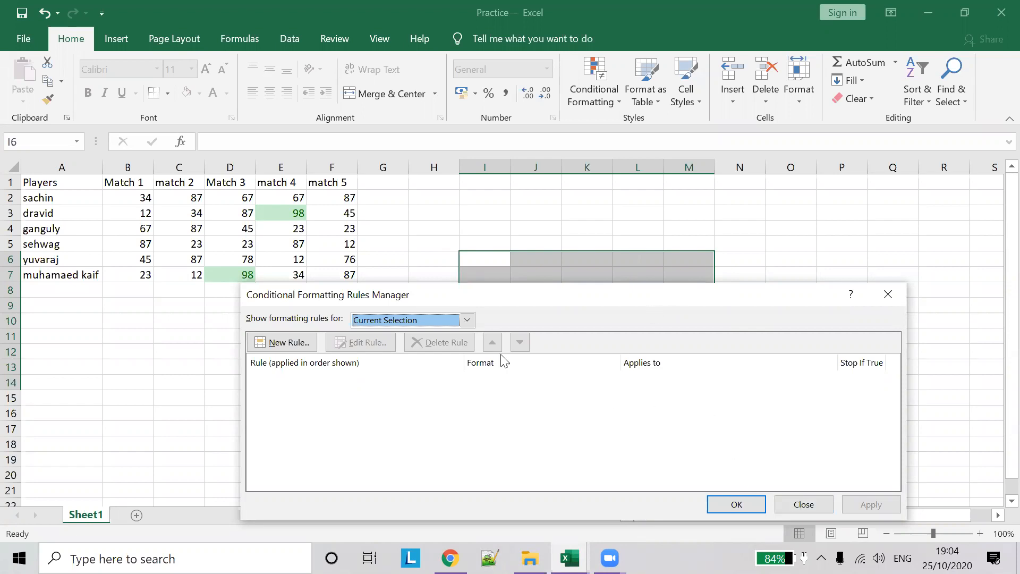
left_click(465, 319)
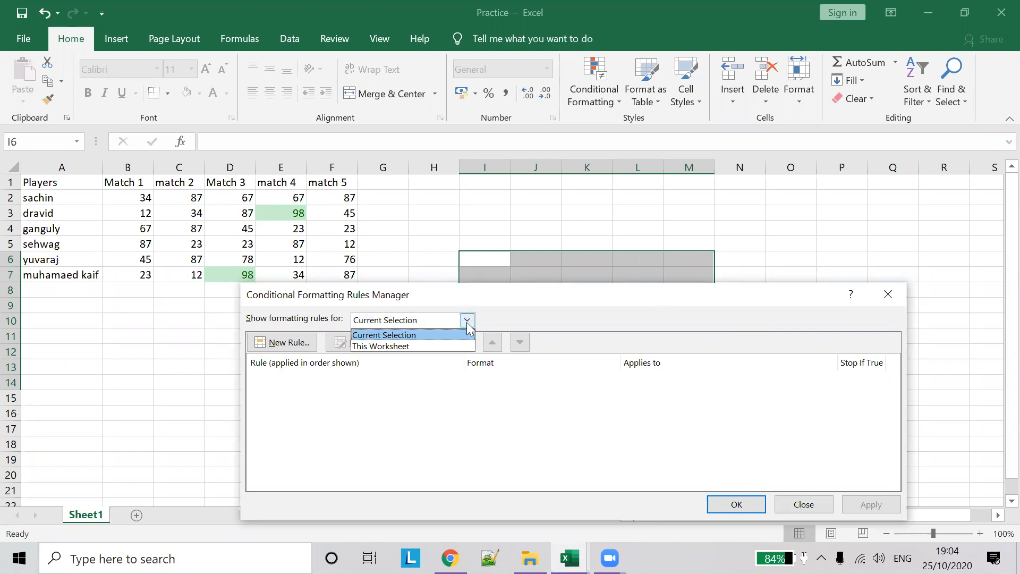
left_click(435, 346)
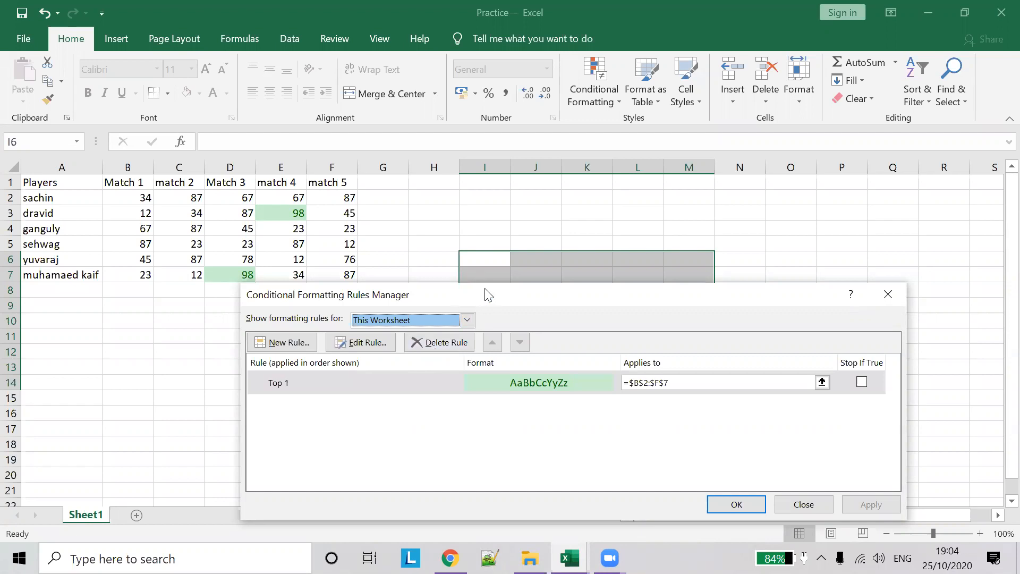
left_click_drag(488, 295, 562, 148)
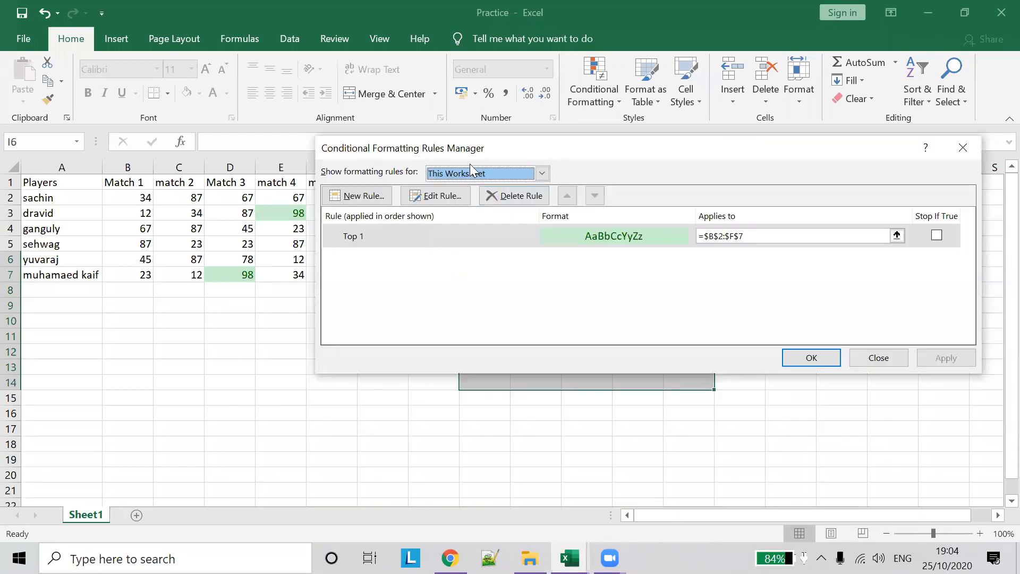
left_click_drag(499, 154, 372, 273)
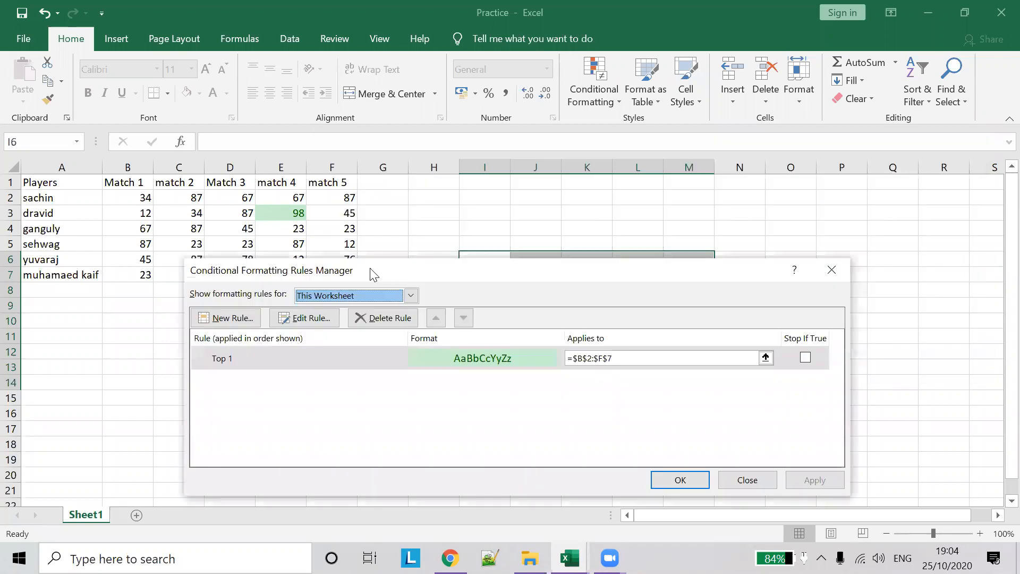
left_click(462, 361)
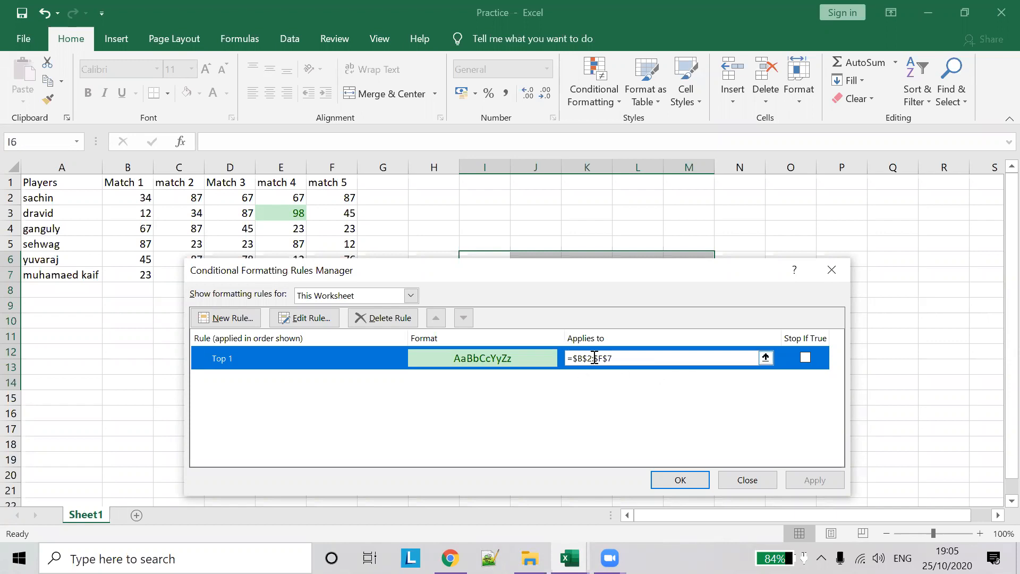
left_click_drag(380, 268, 378, 315)
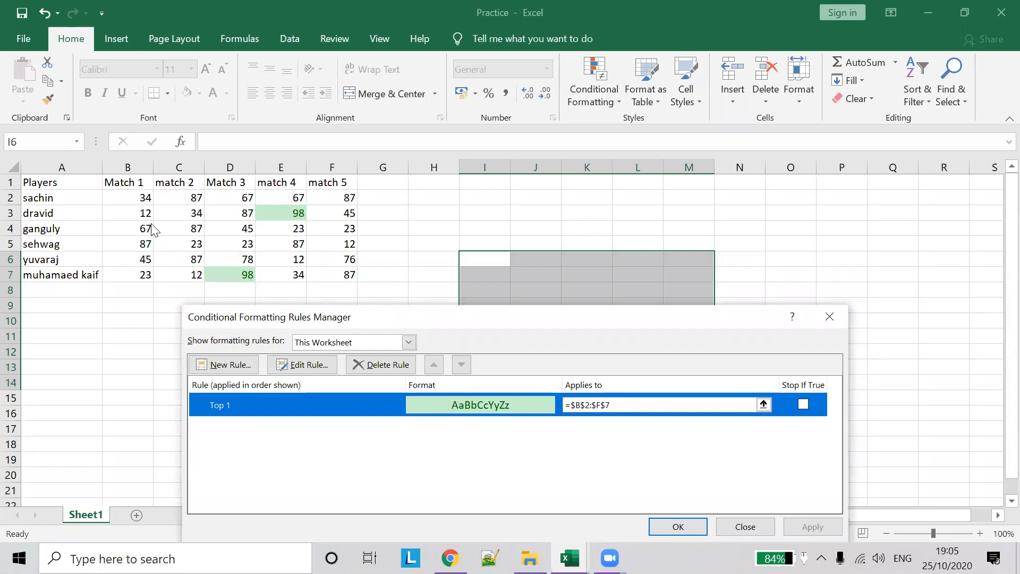
left_click_drag(556, 313, 547, 234)
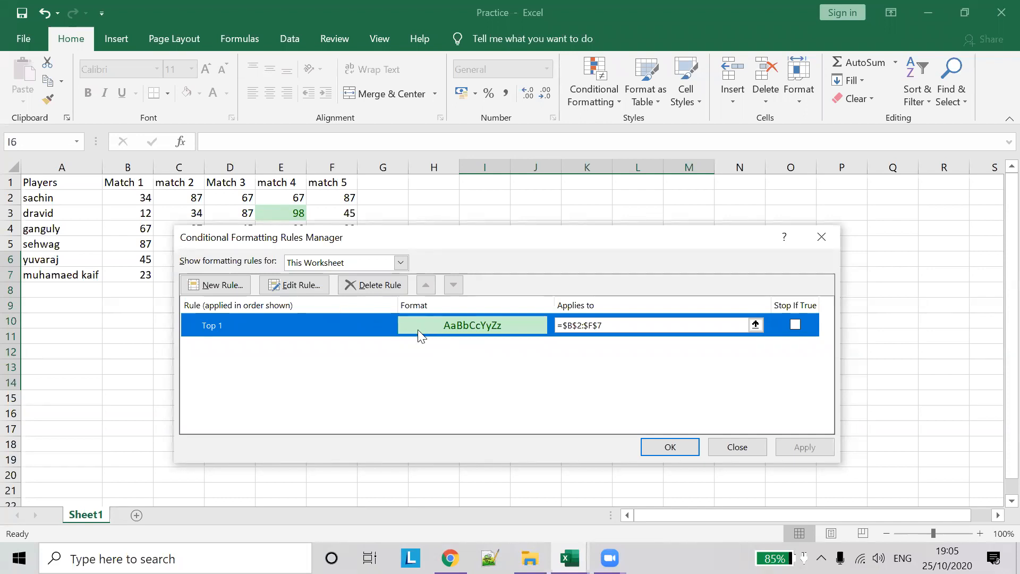
Open the Top 1 rule for editing and set its format's font color to orange
left_click(315, 295)
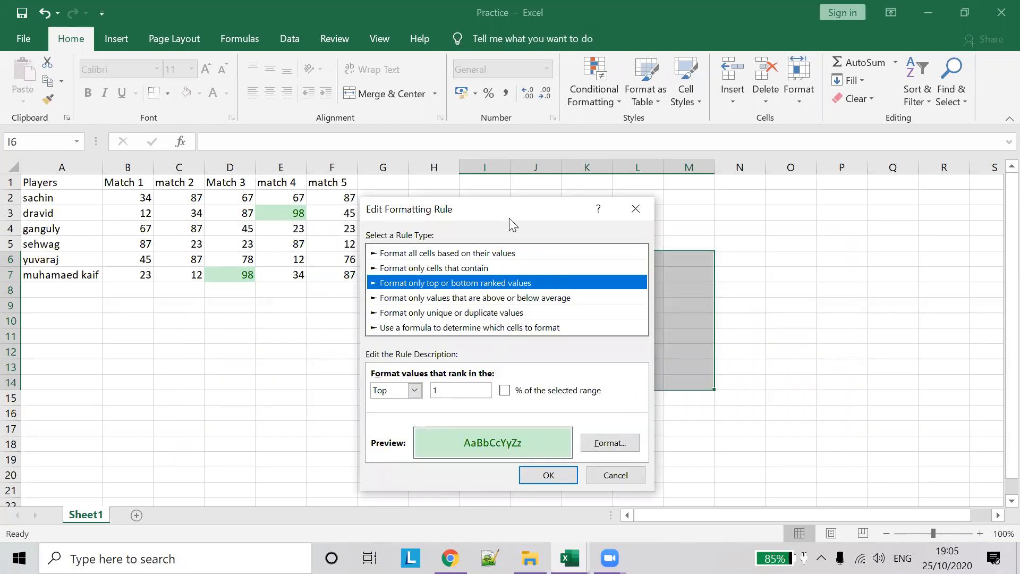
left_click_drag(511, 215, 601, 150)
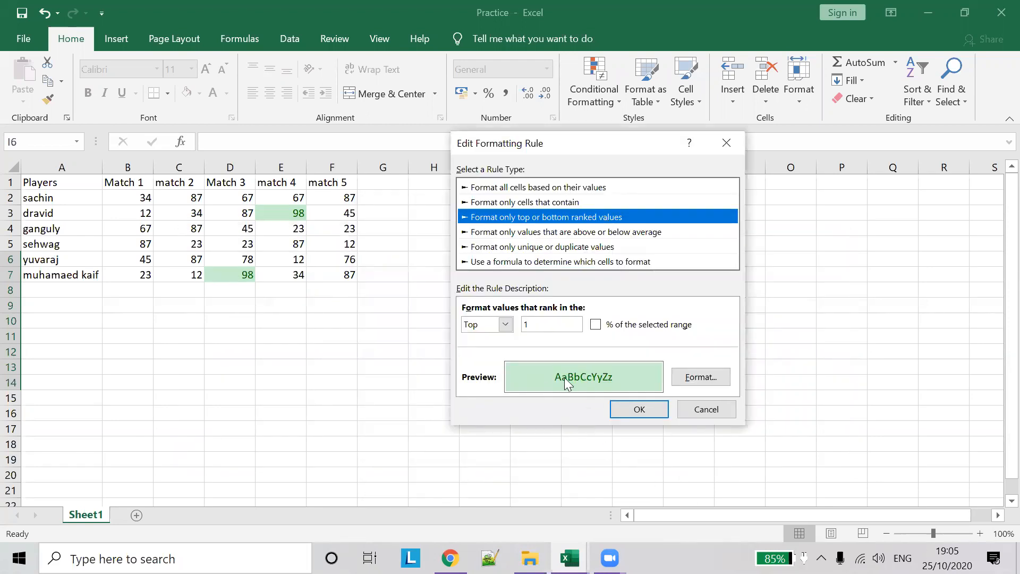
left_click(700, 384)
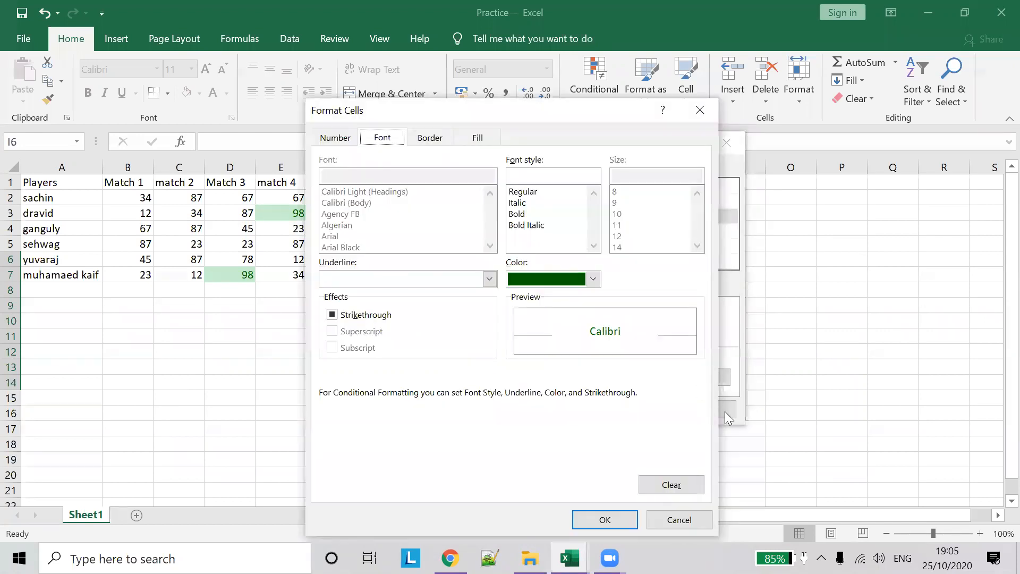
left_click(593, 279)
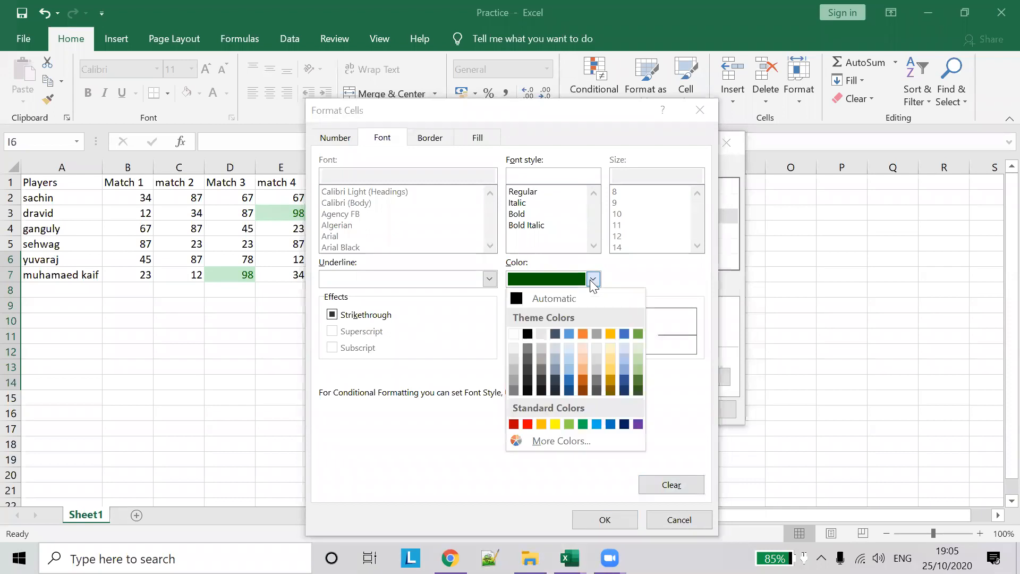
left_click(582, 334)
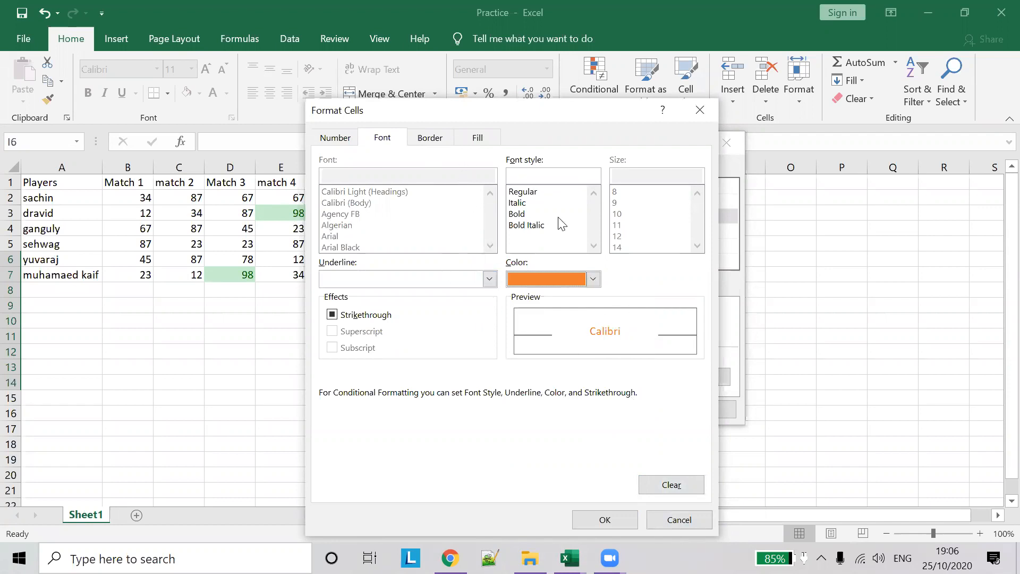
Set the Top 1 rule's fill to yellow and accept the edited rule
left_click(476, 139)
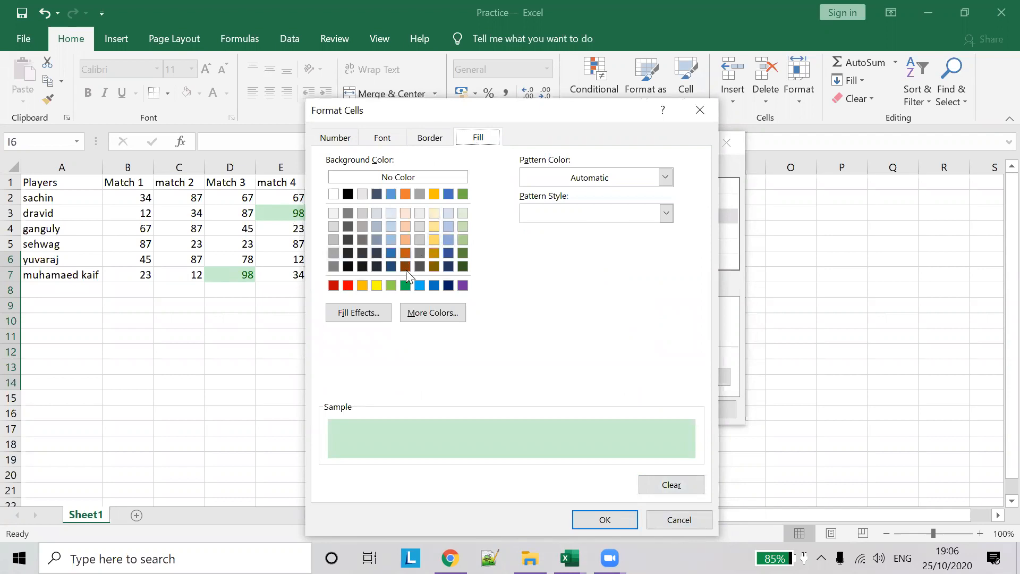
left_click(376, 285)
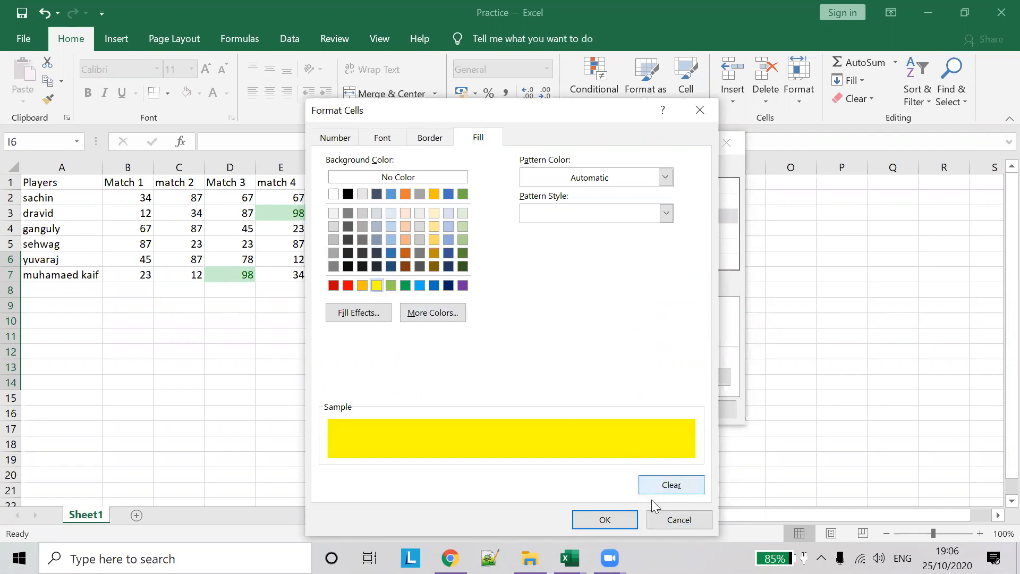
left_click(384, 139)
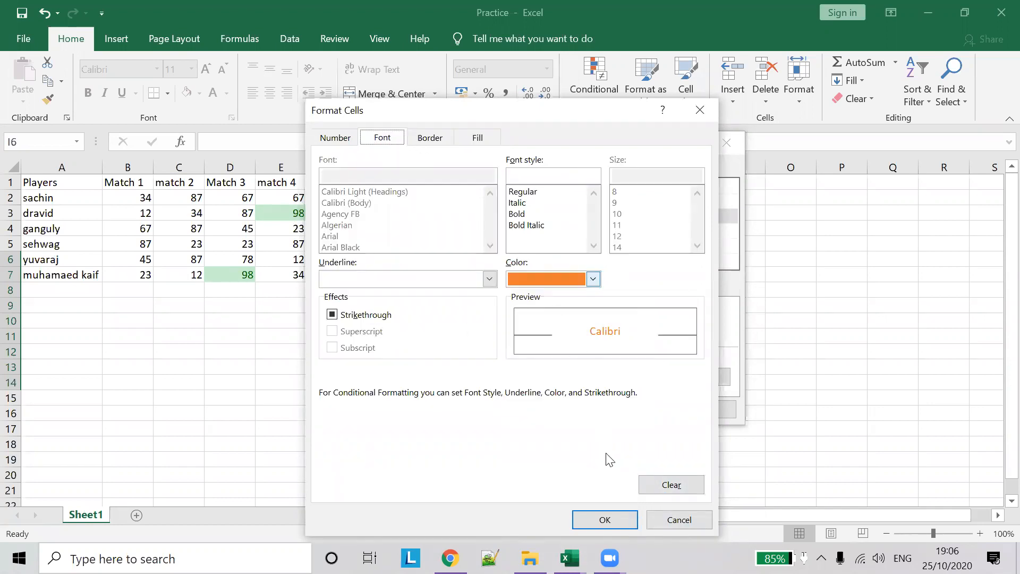
left_click(628, 518)
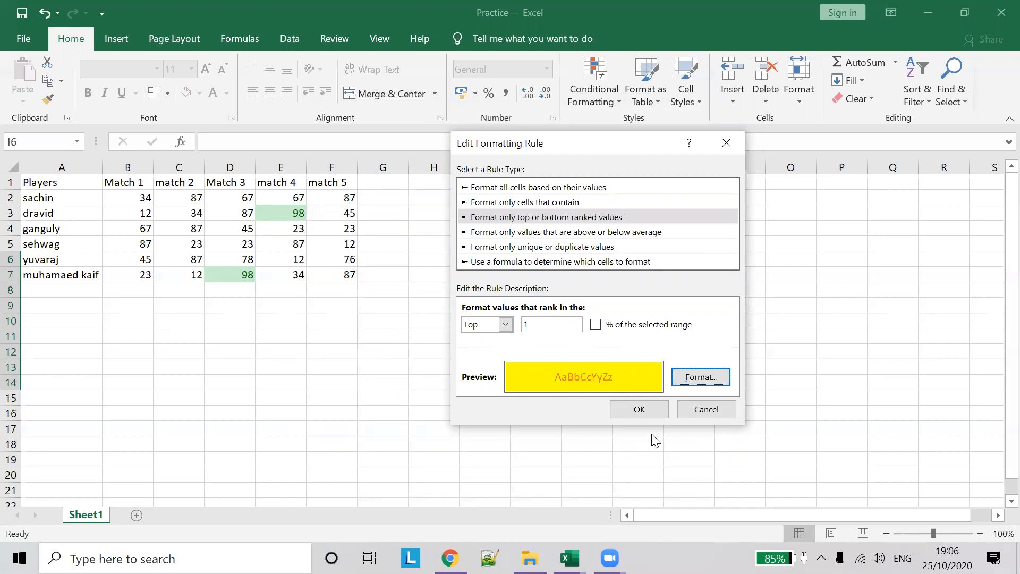
left_click(640, 411)
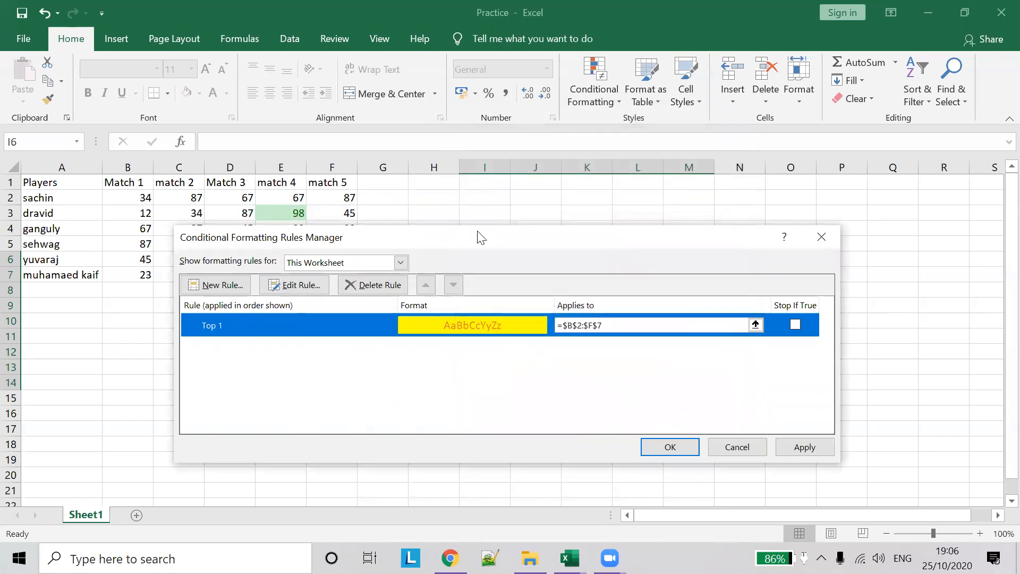
Apply the edited Top 1 rule to the match scores and close the Rules Manager
left_click_drag(480, 236, 476, 262)
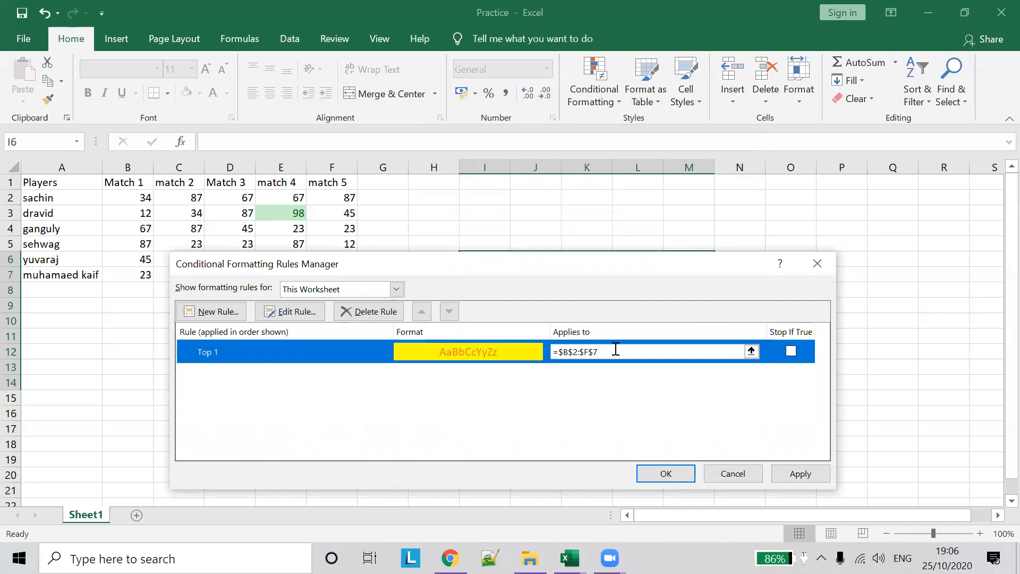
left_click_drag(504, 266, 536, 291)
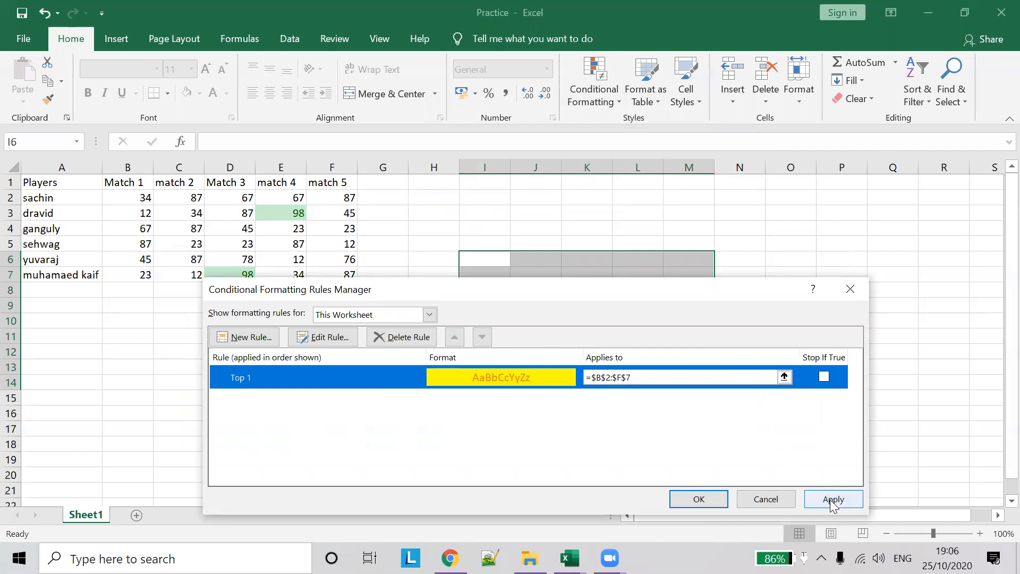
left_click(584, 376)
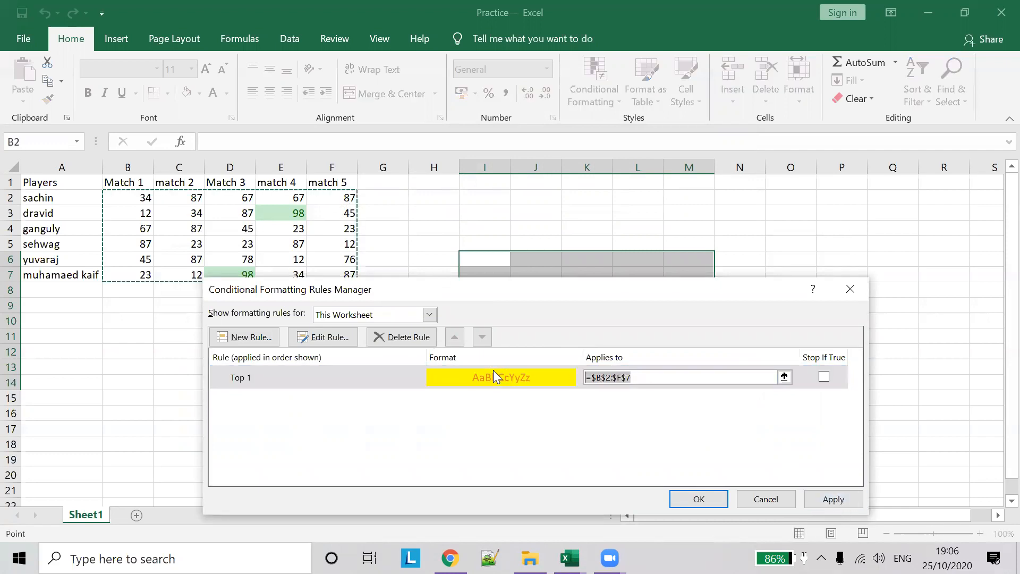
left_click(834, 499)
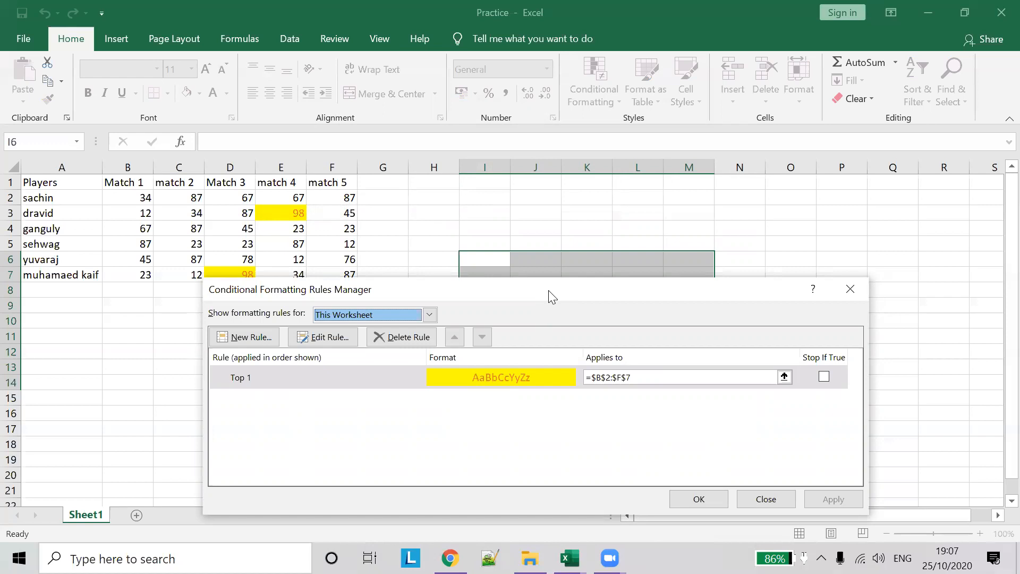
left_click(703, 494)
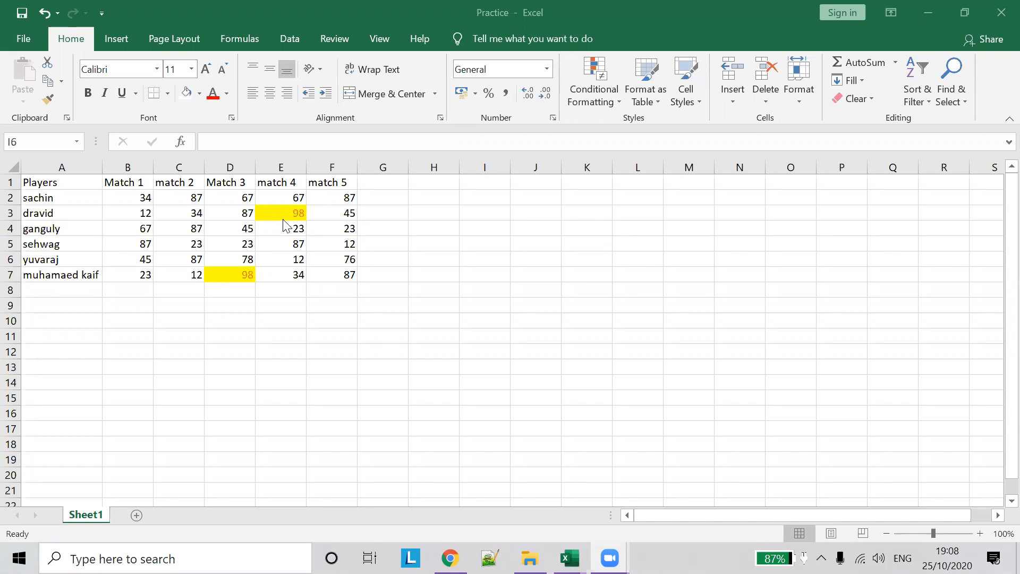
Start a Bottom 10 Items conditional formatting rule on the selected empty cells I6:M14 and set its rank count to 1
left_click(610, 100)
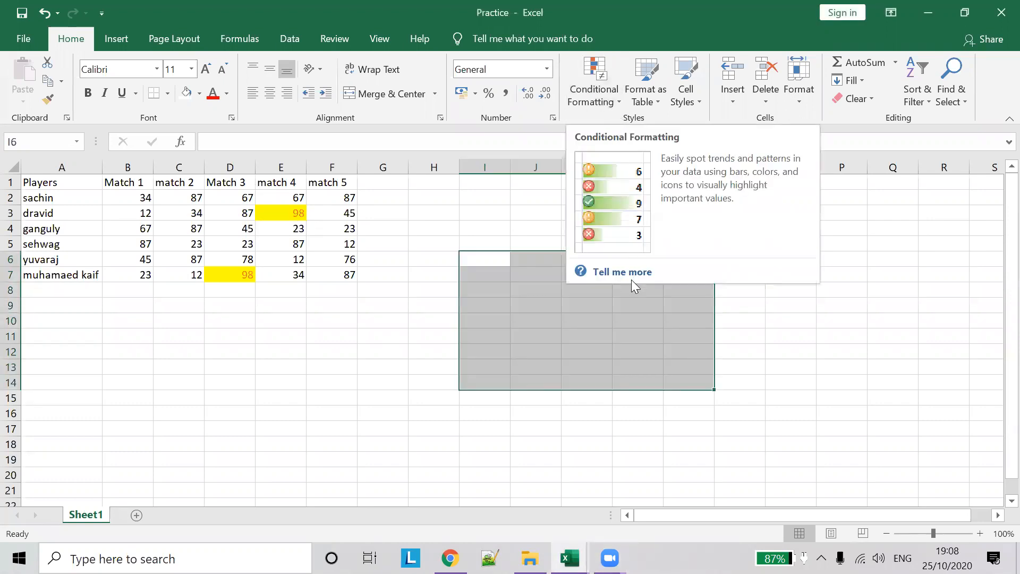
left_click(613, 103)
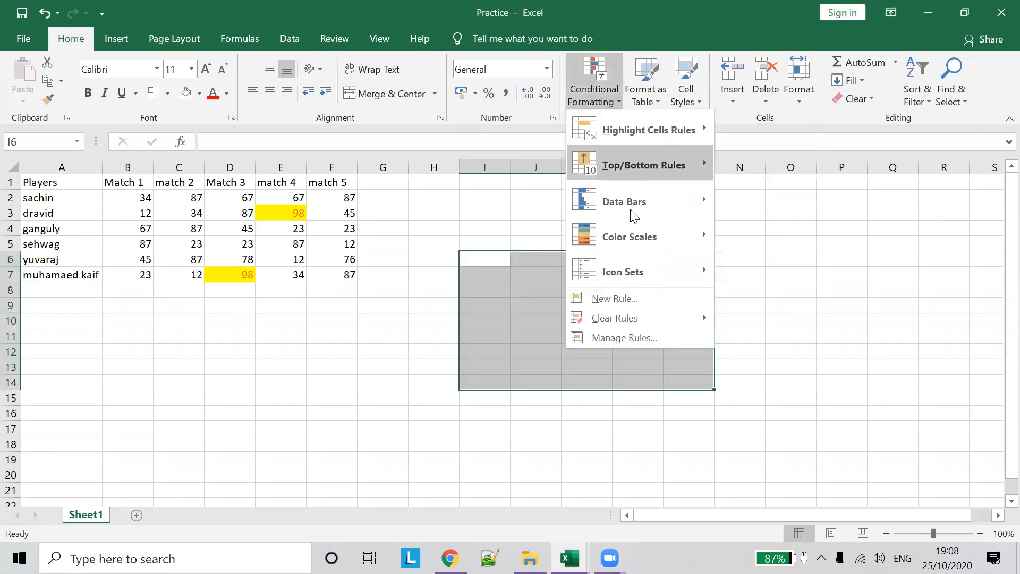
mouse_move(644, 206)
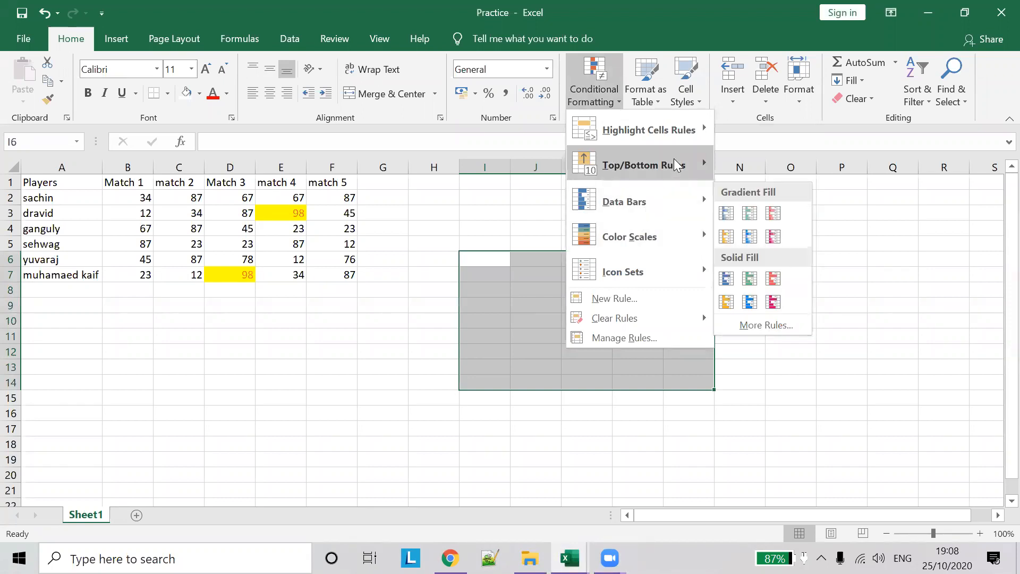
mouse_move(675, 162)
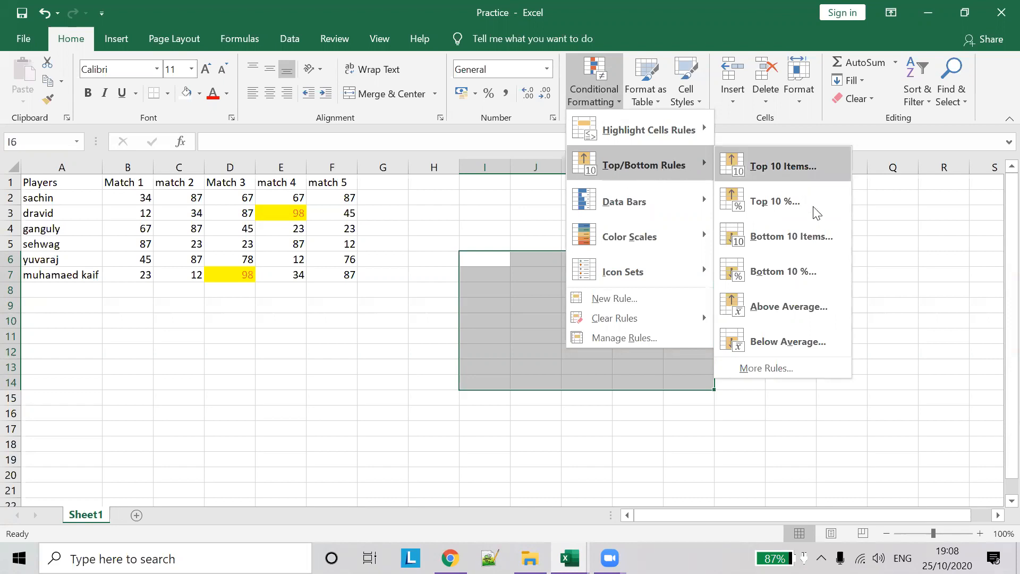
left_click(818, 237)
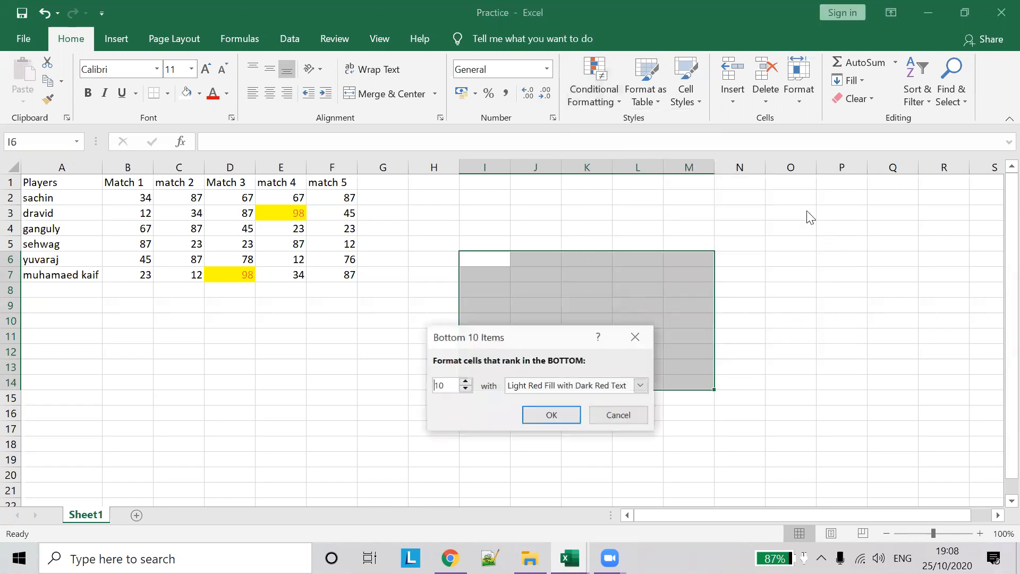
left_click(469, 391)
left_click(468, 390)
left_click(467, 391)
left_click(468, 391)
left_click(467, 390)
left_click(466, 391)
left_click(466, 391)
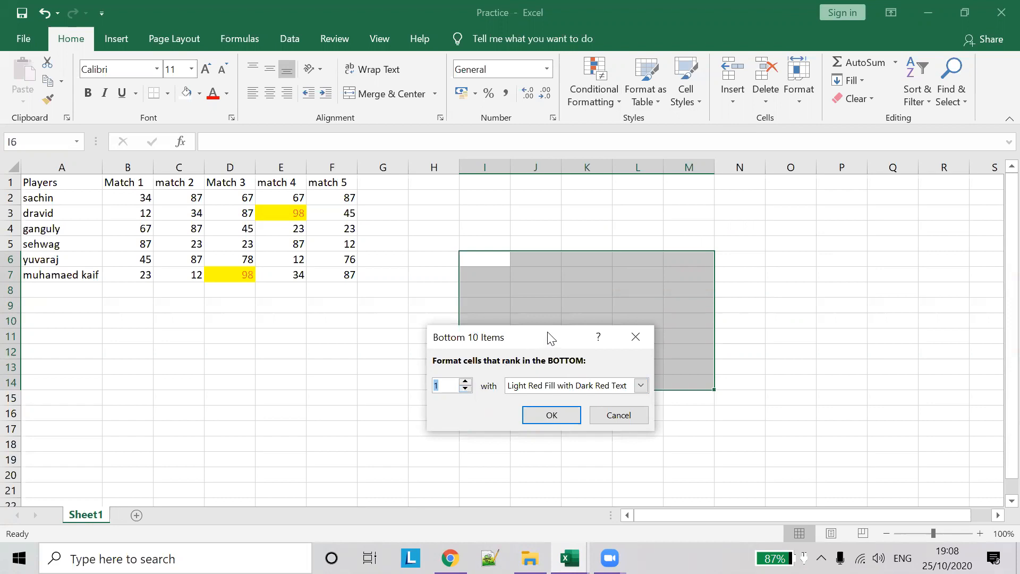
Choose a custom format for the bottom-ranked cells and set its fill to red
left_click_drag(546, 341, 663, 182)
left_click(758, 226)
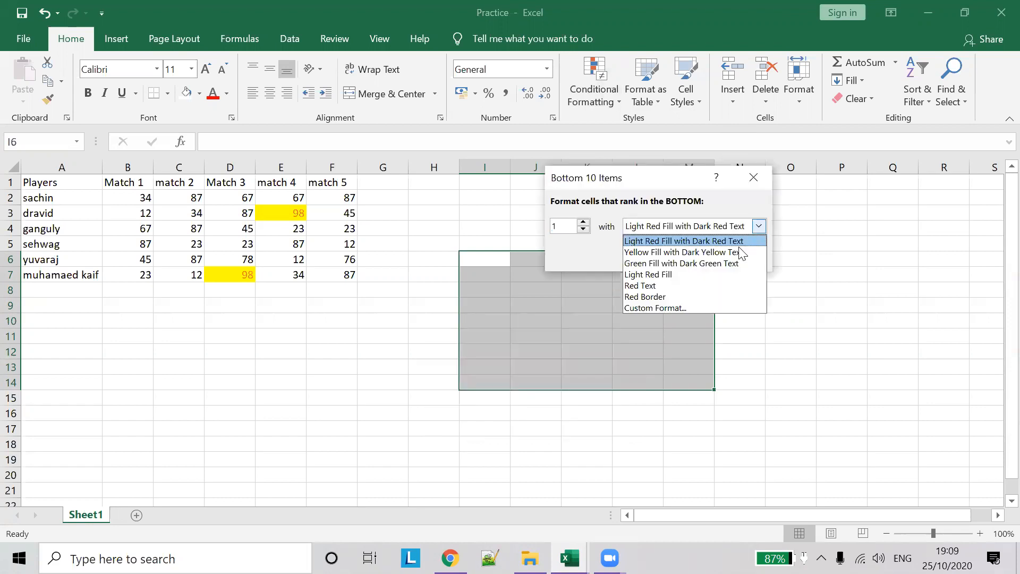
left_click(694, 307)
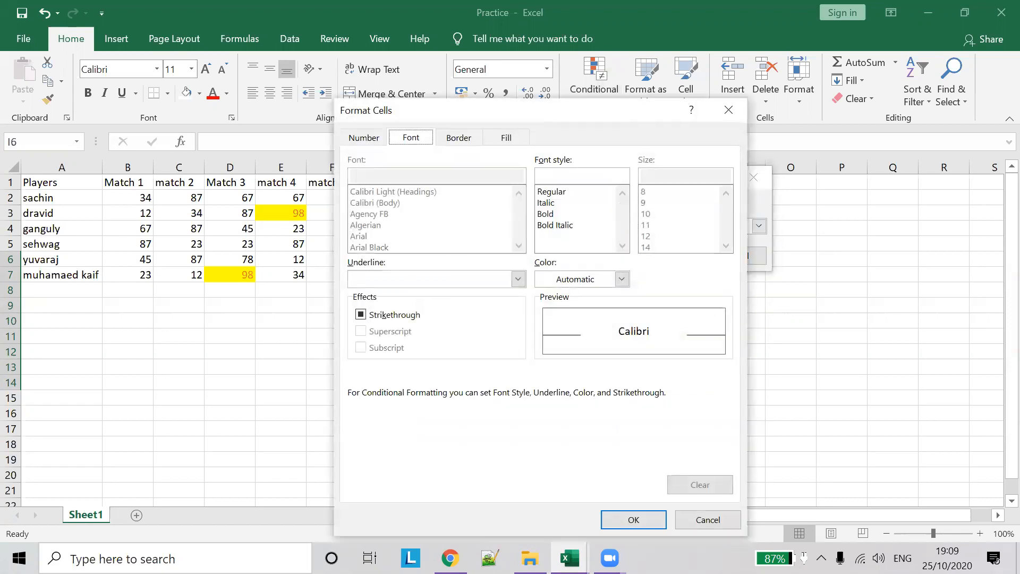
left_click(507, 141)
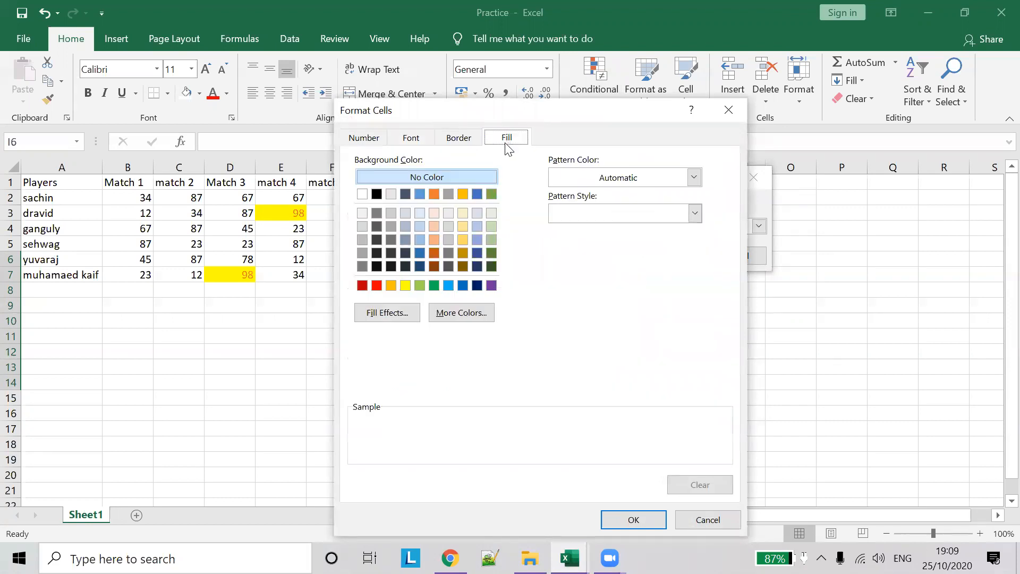
left_click(376, 285)
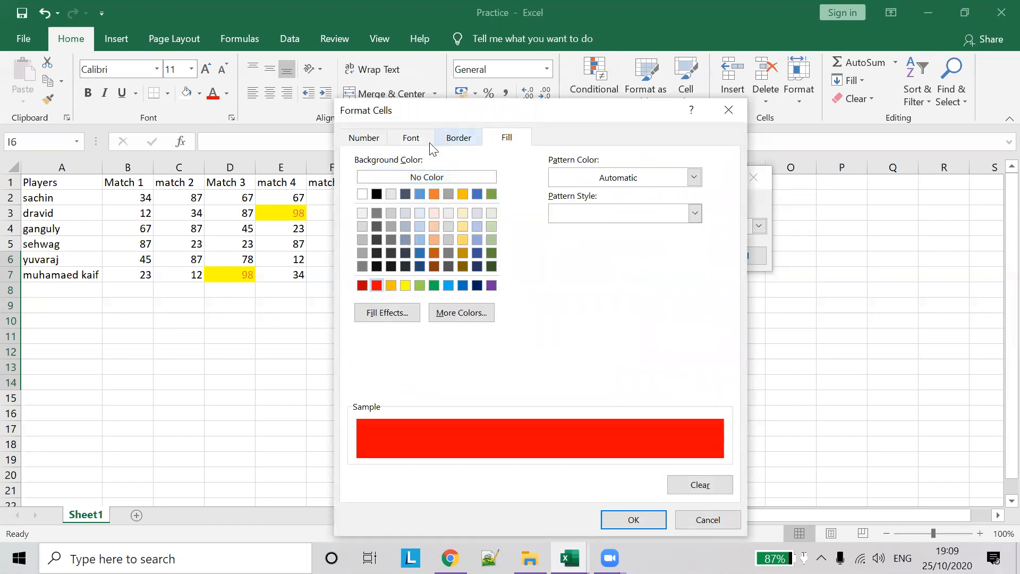
Set the custom format's font style to Italic and its font color to blue
left_click(414, 141)
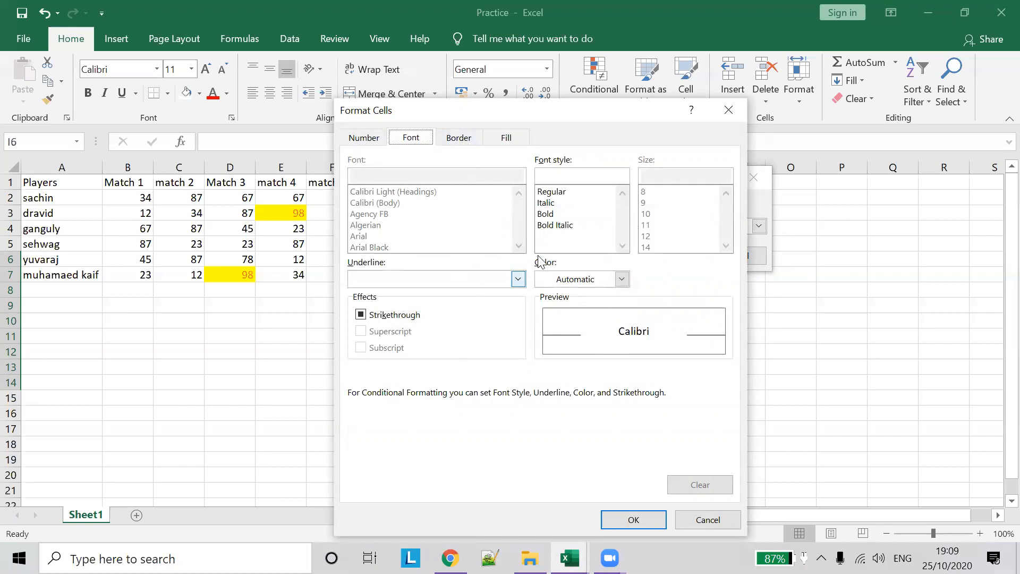
left_click(554, 202)
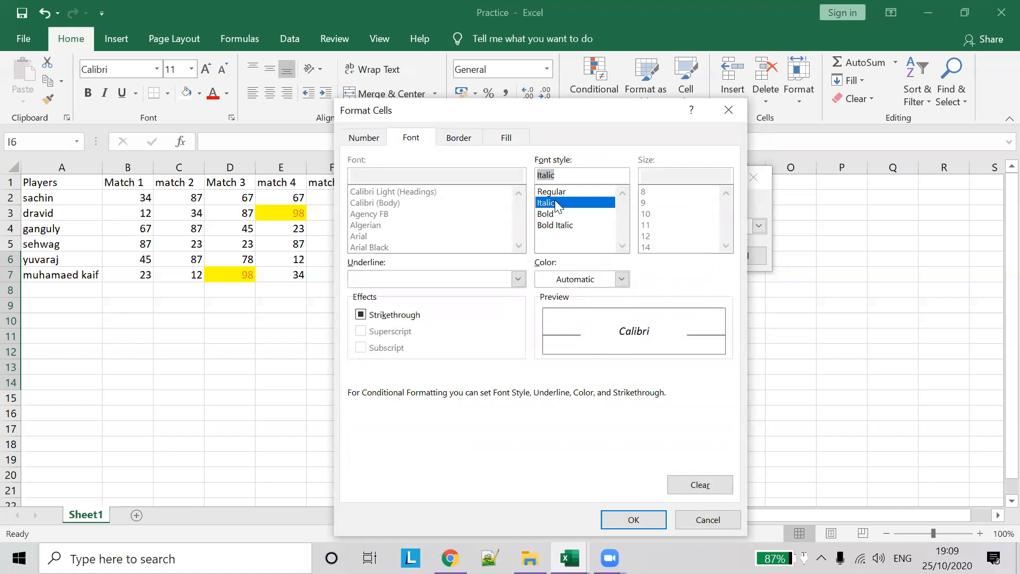
left_click(621, 279)
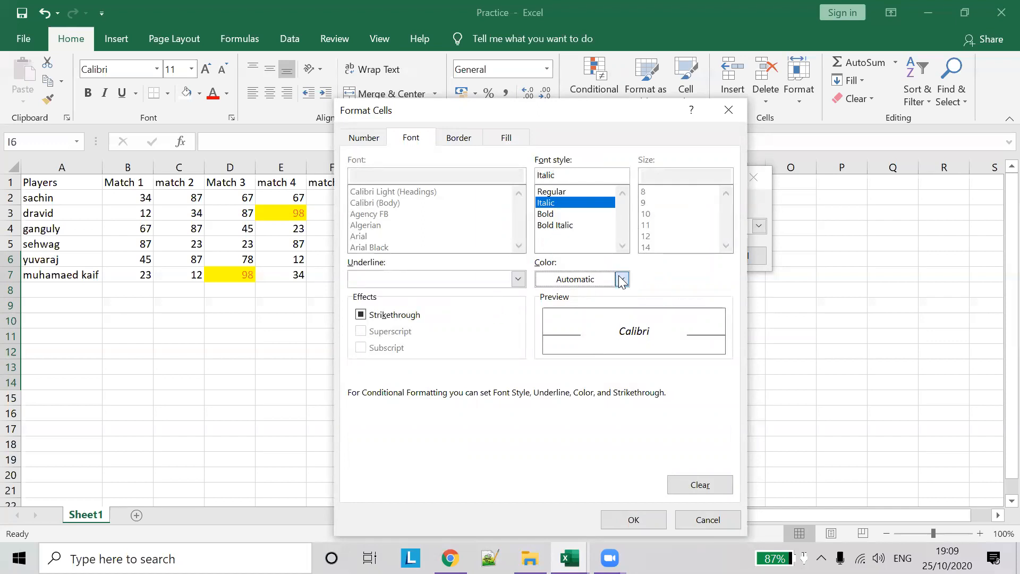
left_click(622, 280)
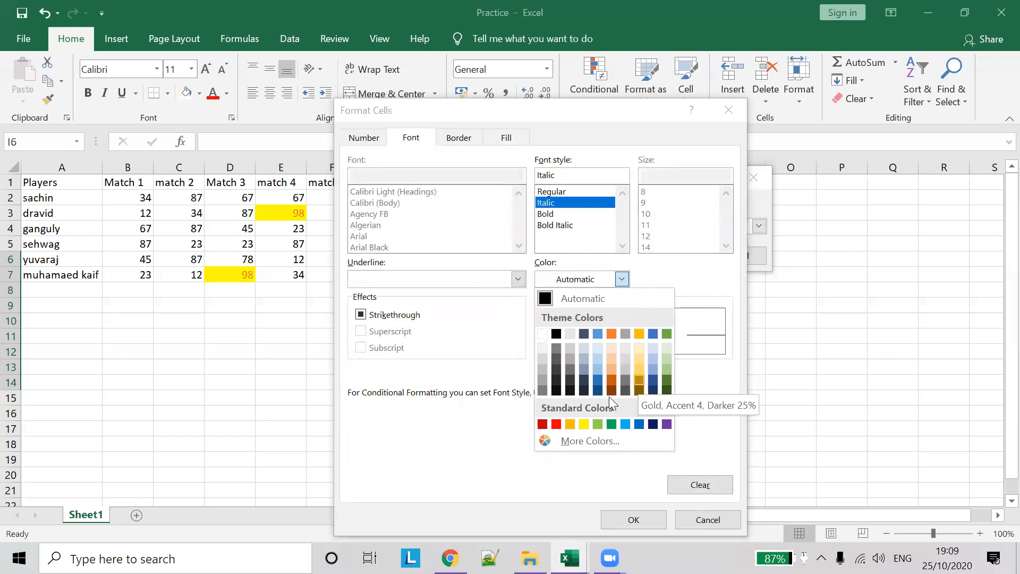
left_click(639, 425)
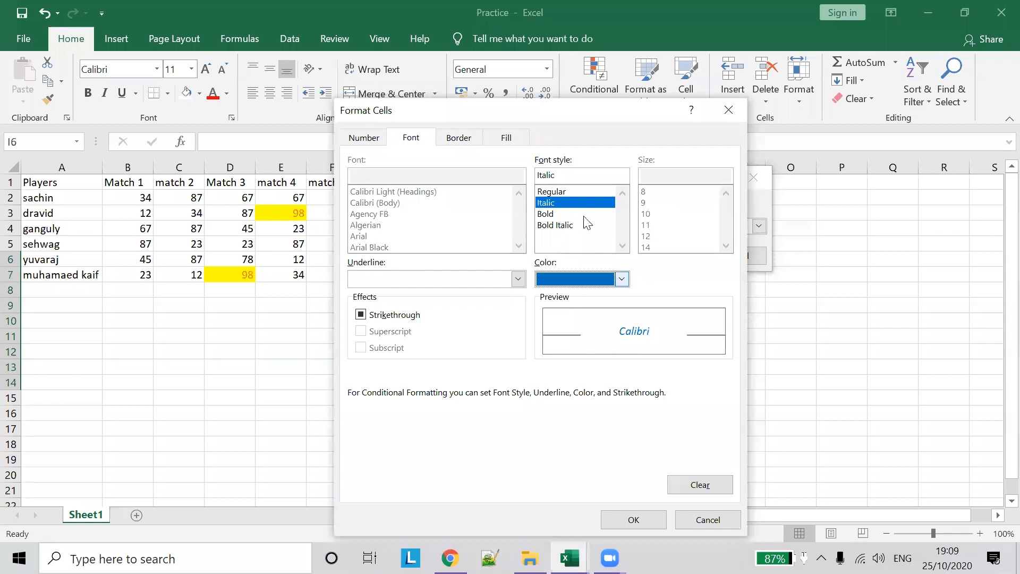
Check the custom format's fill and font settings, accept them and create the Bottom 1 rule on I6:M14
left_click(506, 137)
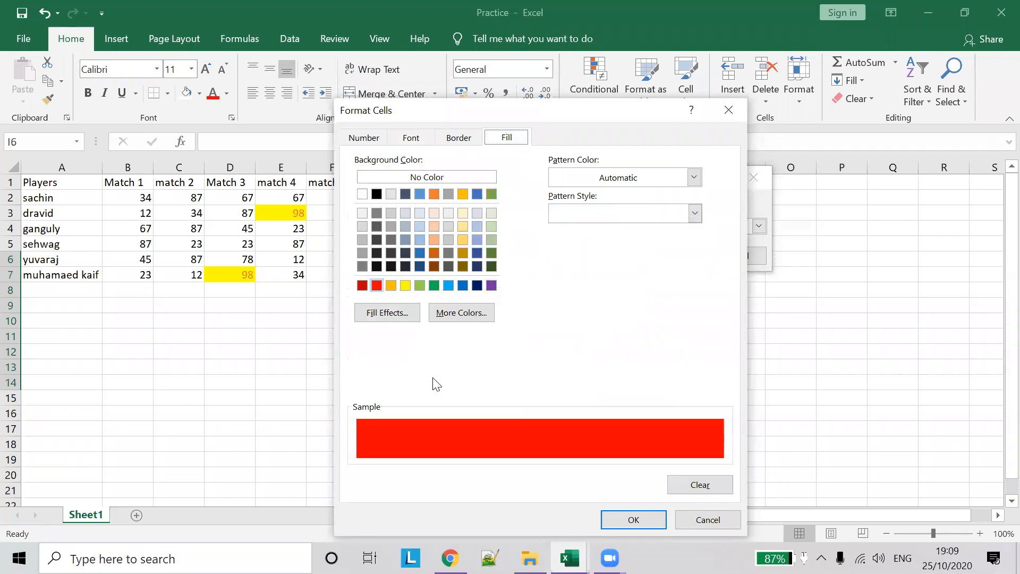
left_click(411, 137)
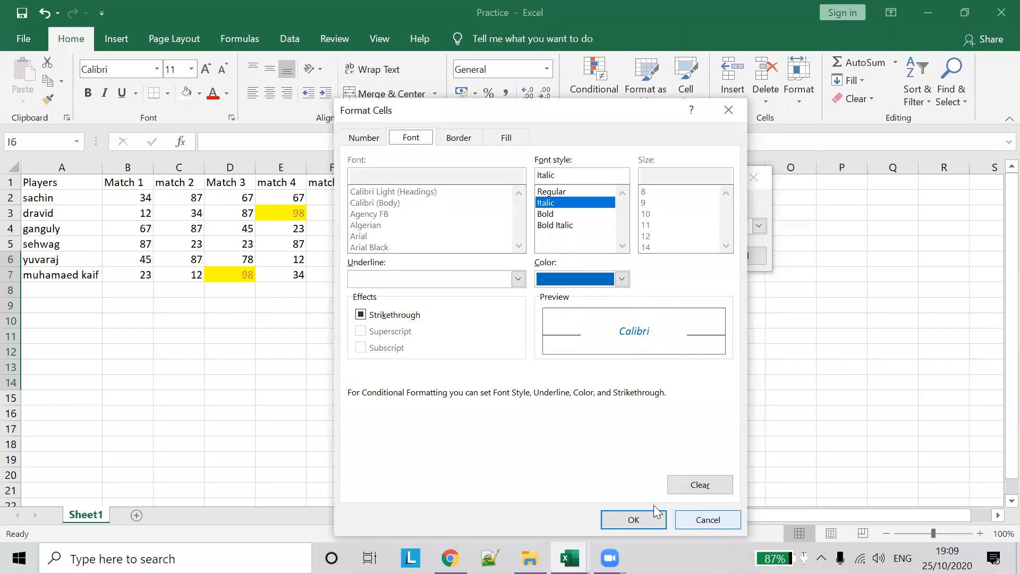
left_click(633, 519)
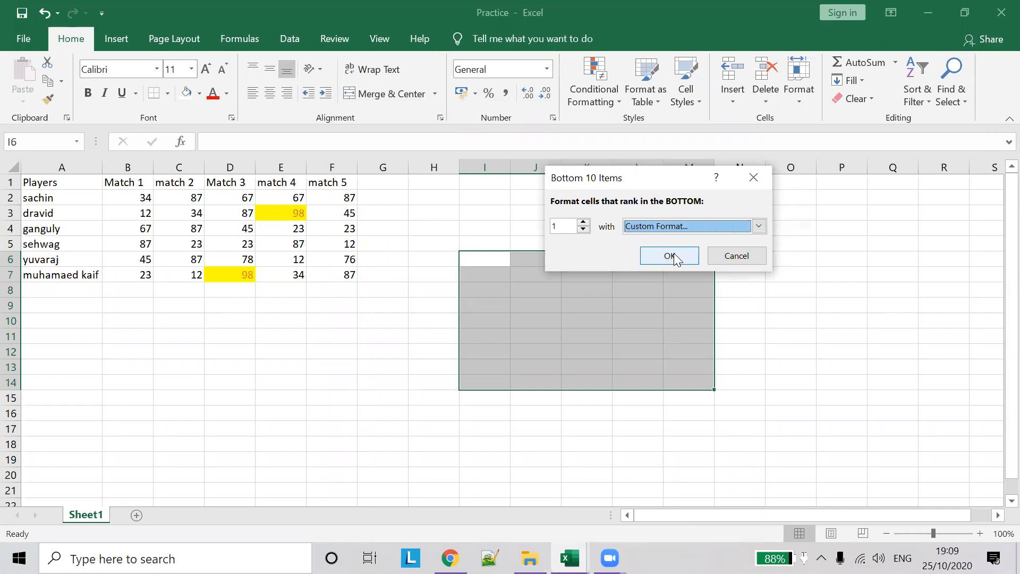
left_click(673, 256)
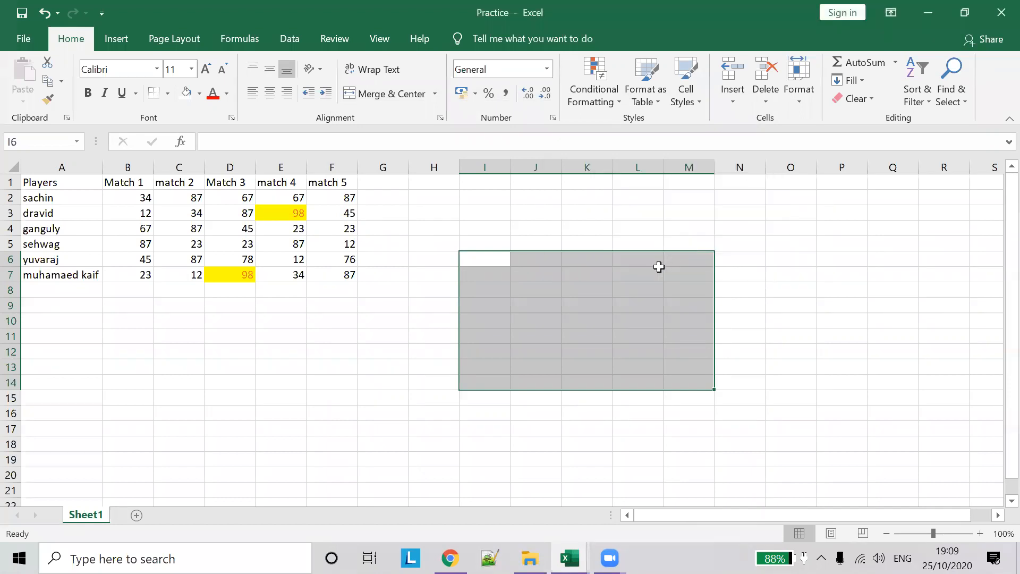
left_click(687, 212)
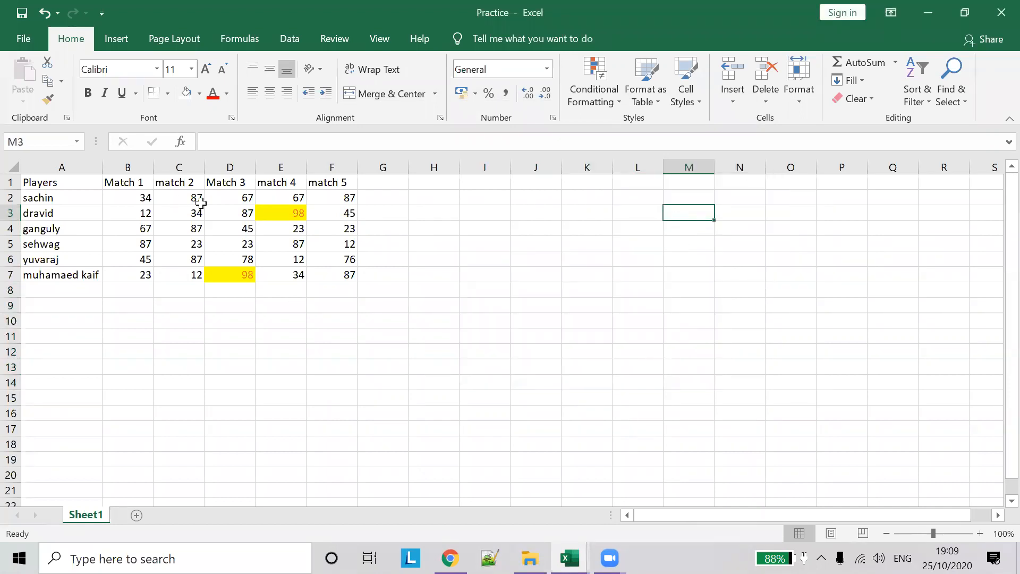
Open the Conditional Formatting Rules Manager and show the formatting rules for This Worksheet
left_click(610, 106)
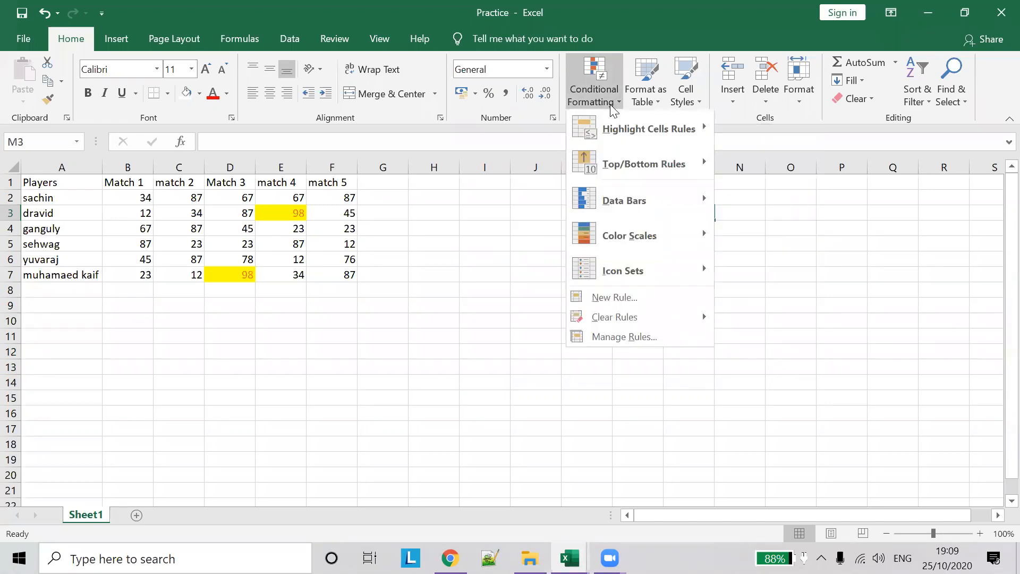
left_click(652, 336)
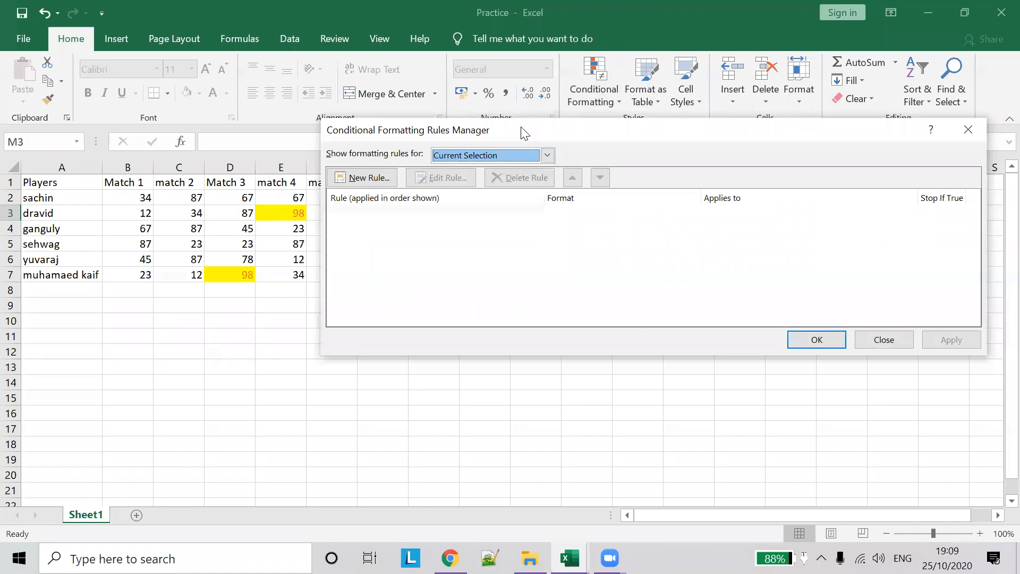
left_click_drag(519, 127, 485, 219)
left_click(513, 248)
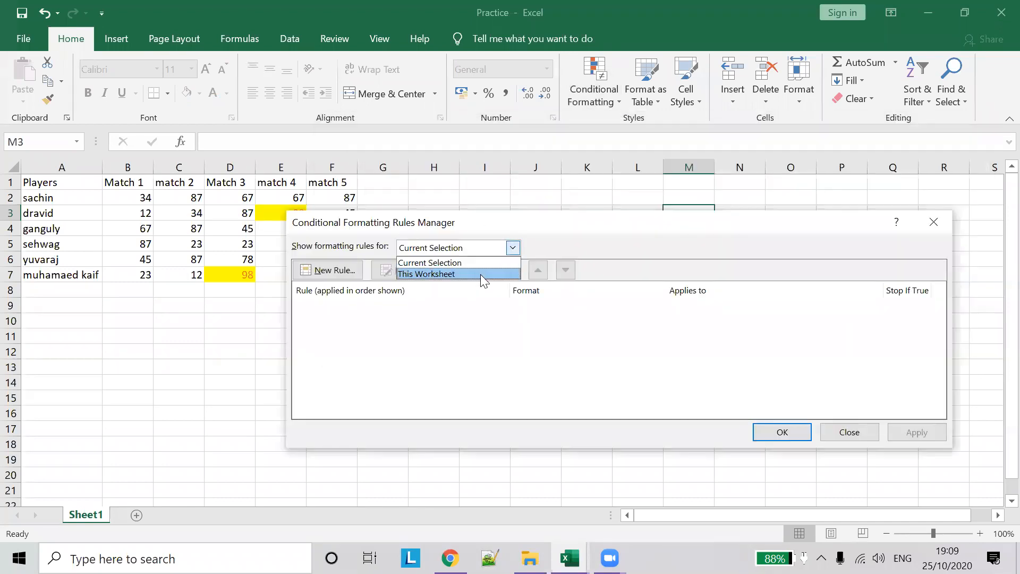
left_click(480, 274)
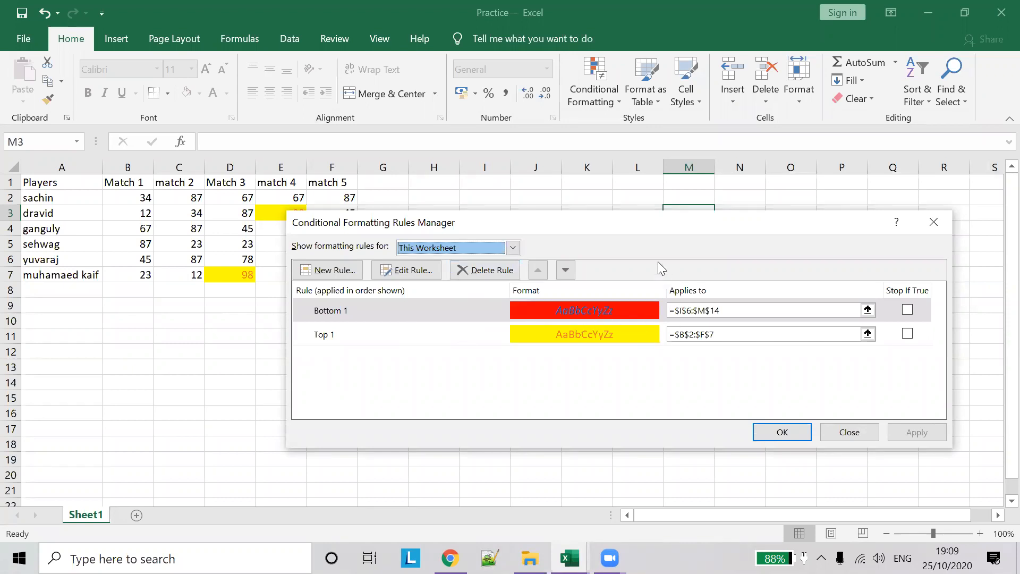
Change the range the Bottom 1 rule applies to so it covers the match scores in B2:F7
left_click_drag(632, 226, 589, 306)
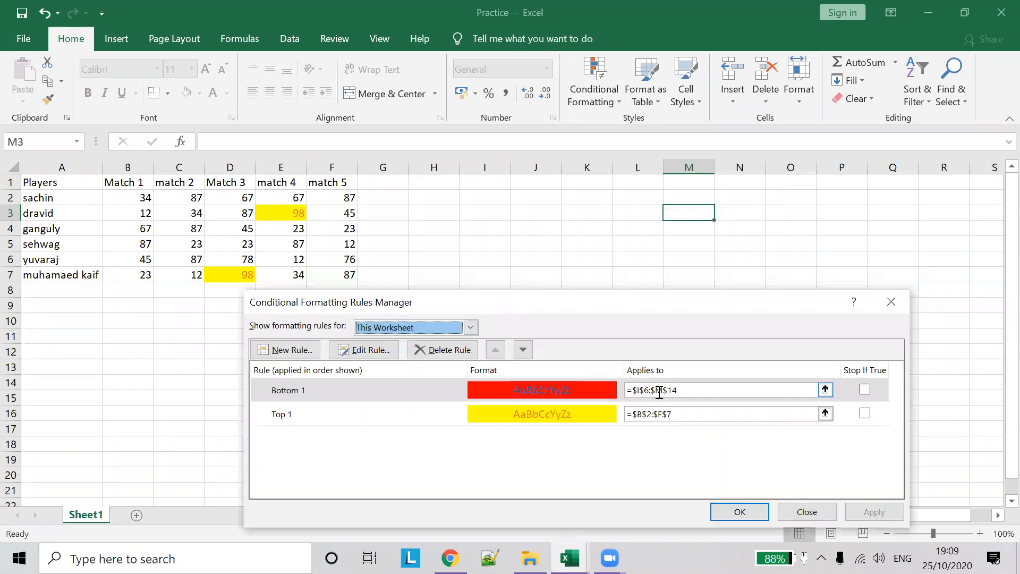
left_click(645, 393)
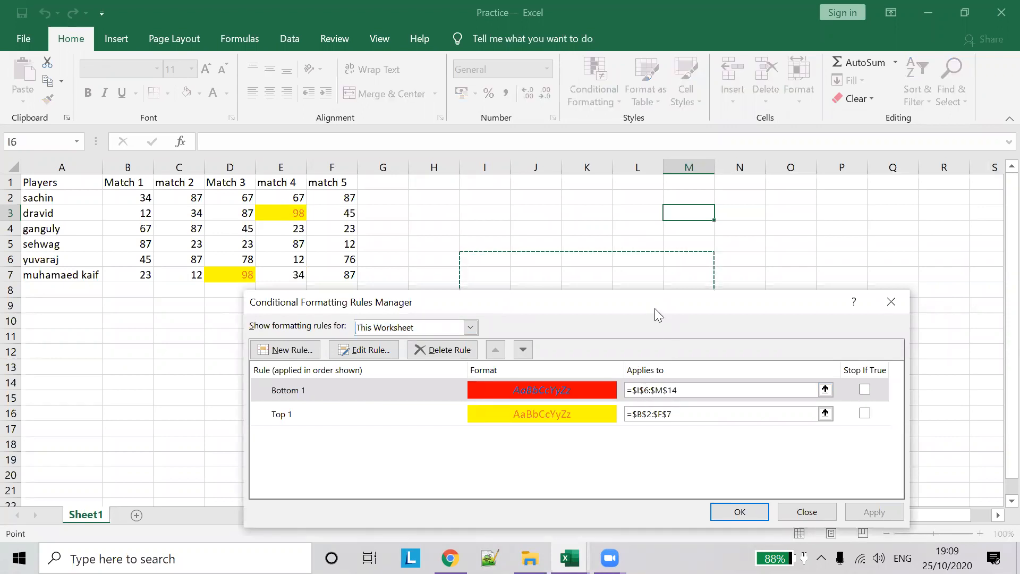
left_click_drag(654, 308, 644, 416)
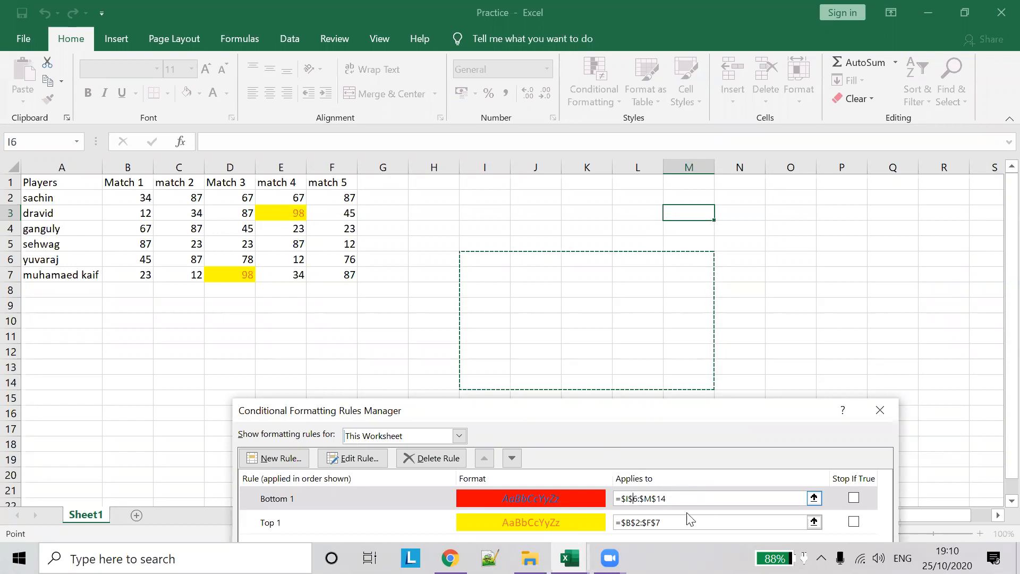
left_click(813, 498)
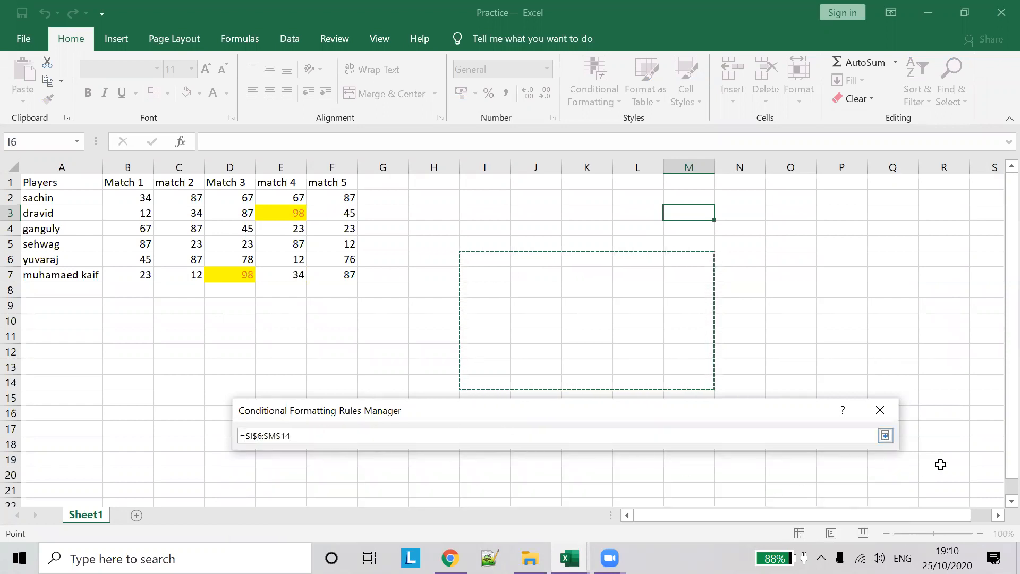
left_click(885, 436)
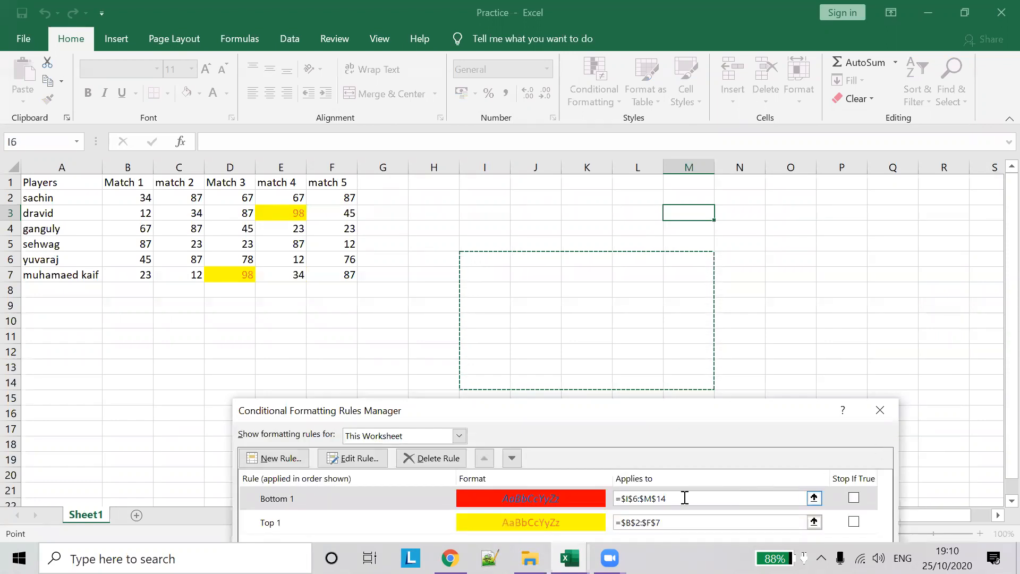
left_click_drag(141, 199, 333, 274)
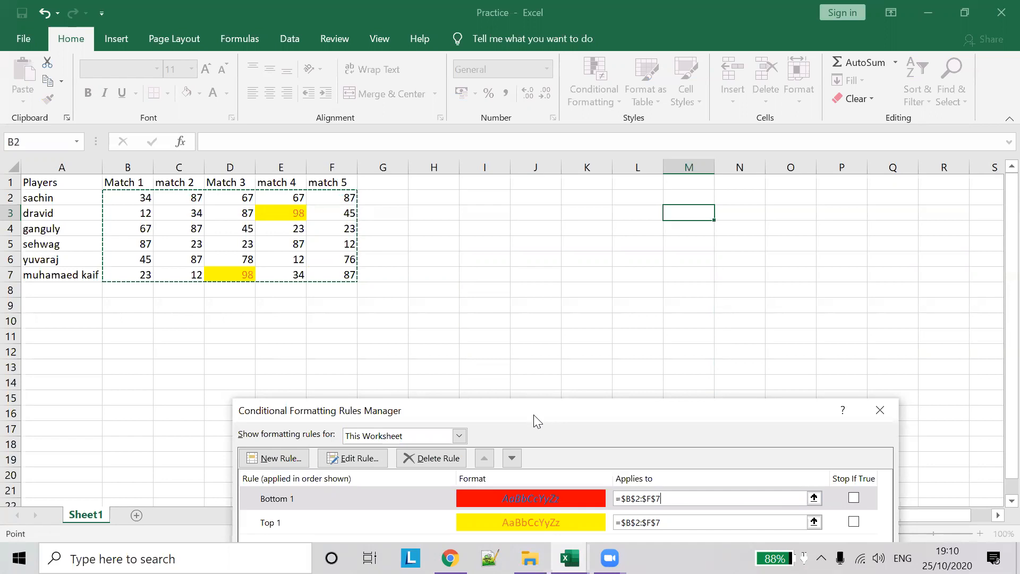
Apply the Bottom 1 rule's changed range and close the Rules Manager
left_click_drag(533, 414, 588, 185)
left_click(914, 393)
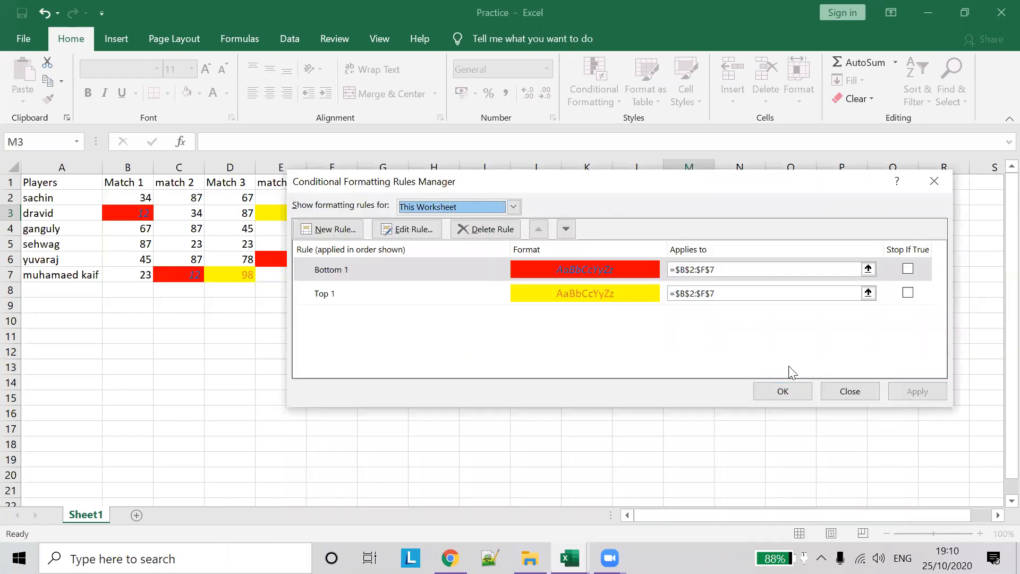
left_click(783, 391)
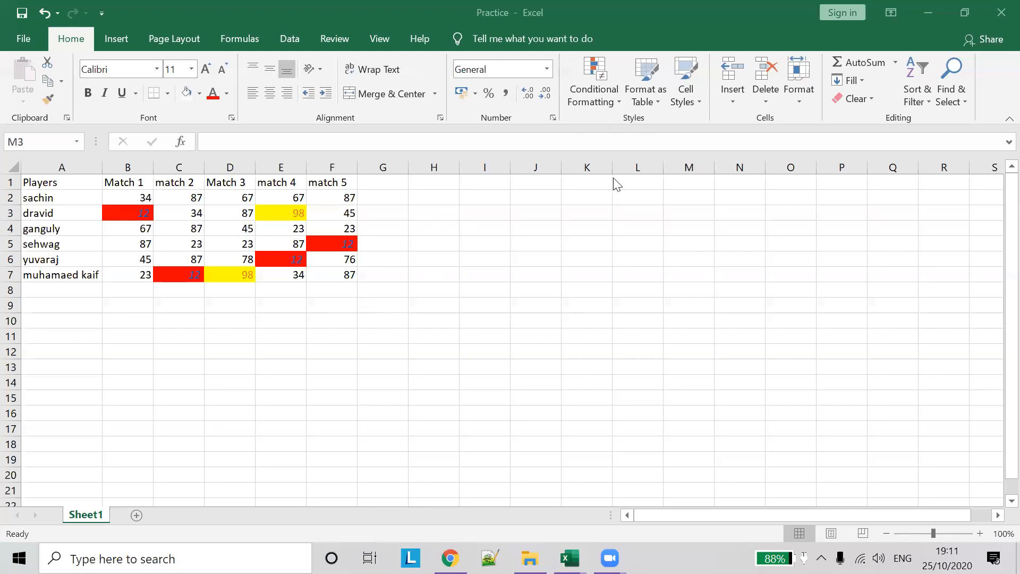
left_click(611, 97)
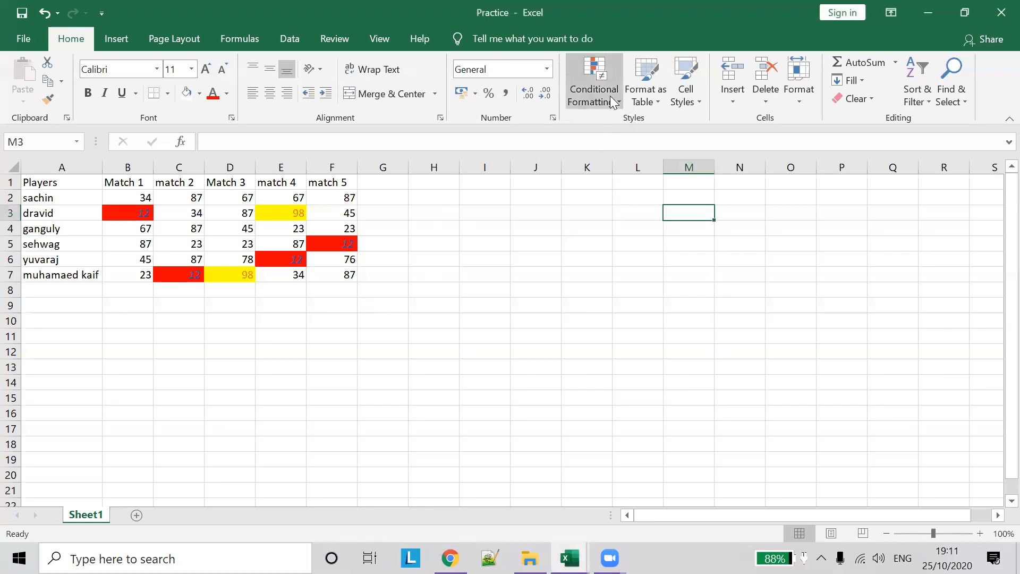
left_click(612, 101)
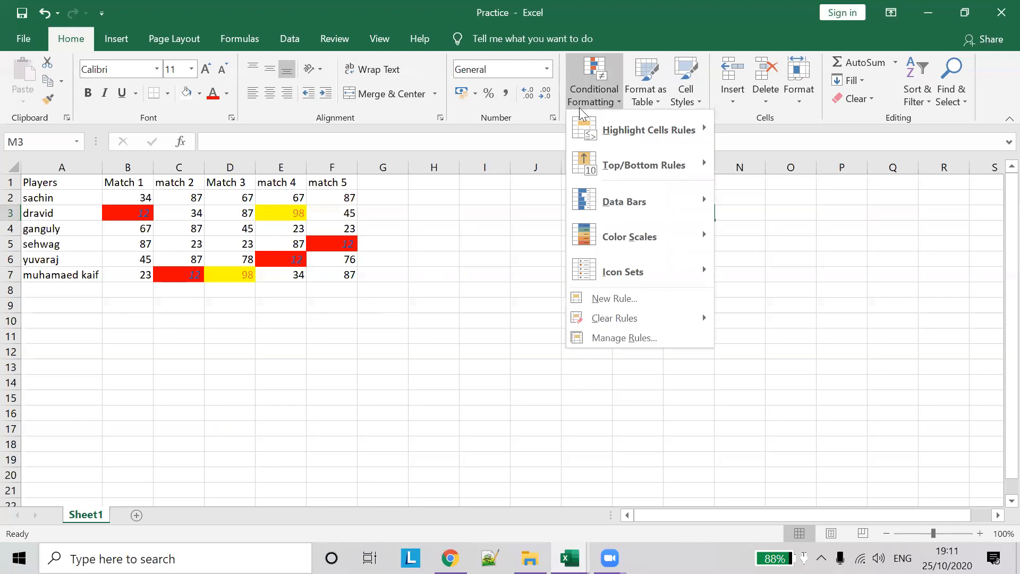
mouse_move(667, 129)
left_click(605, 95)
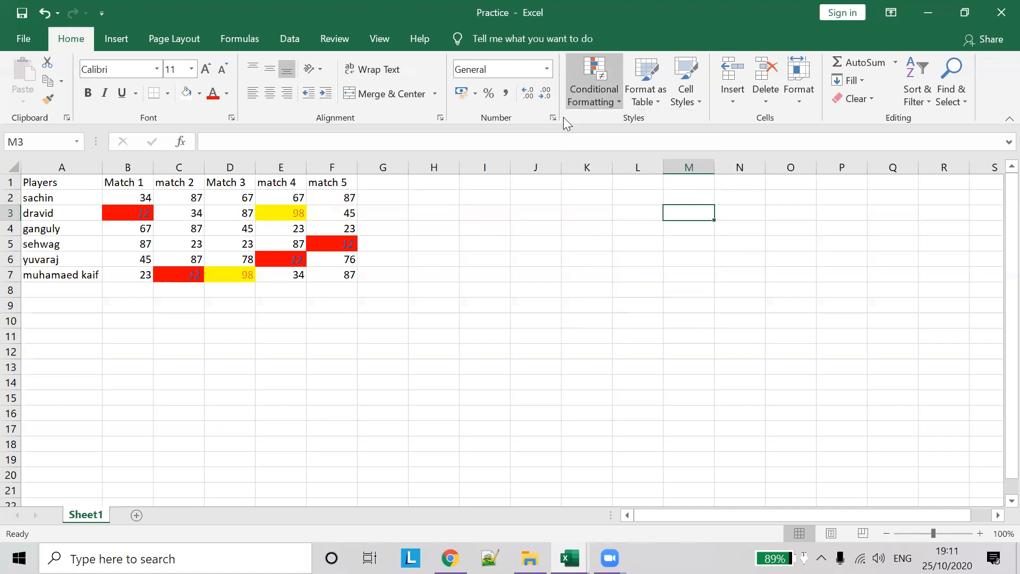
Apply green gradient-fill data bars to the match scores in B2:F7
left_click(115, 186)
left_click_drag(139, 198, 338, 274)
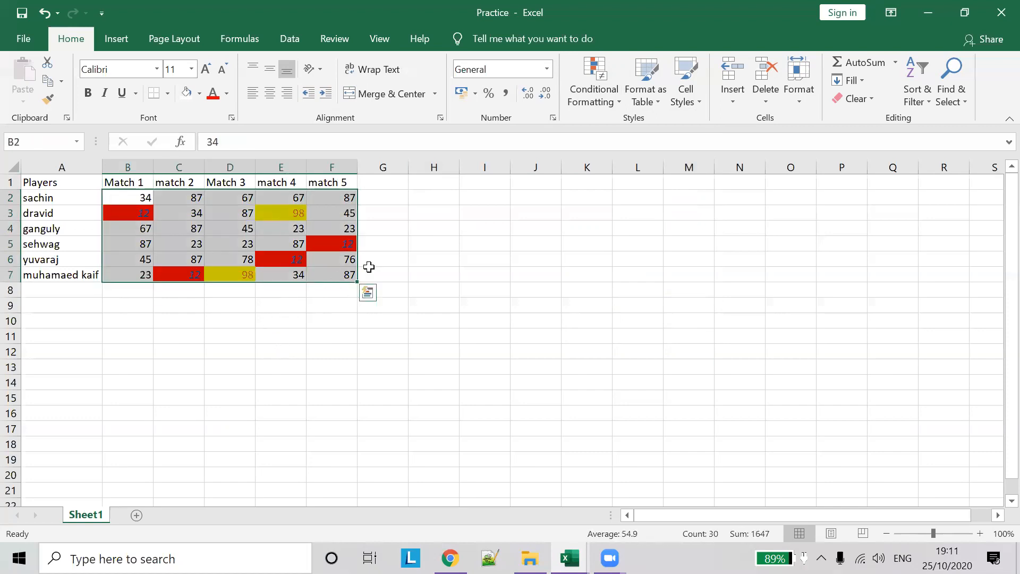
left_click(598, 100)
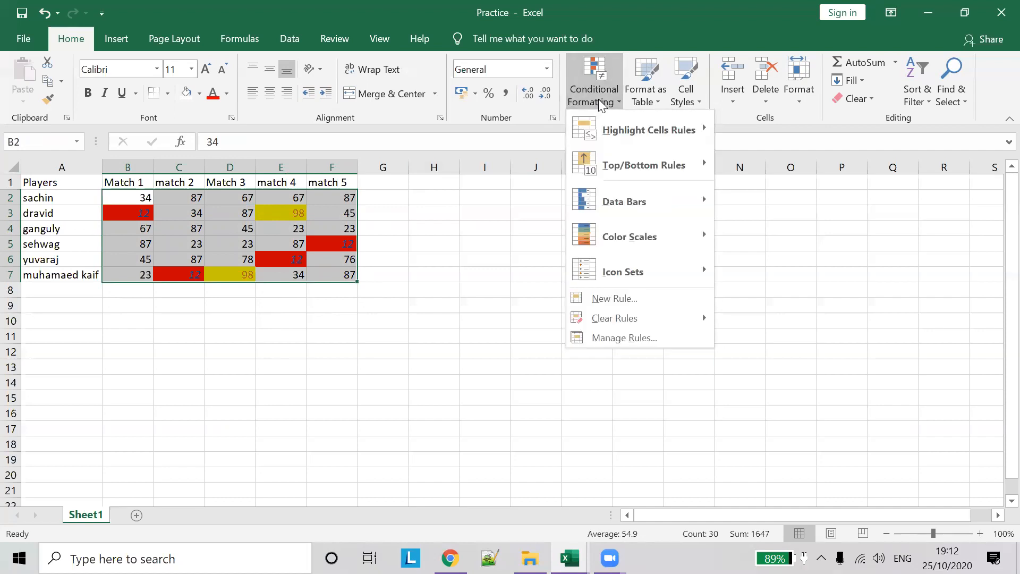
mouse_move(702, 202)
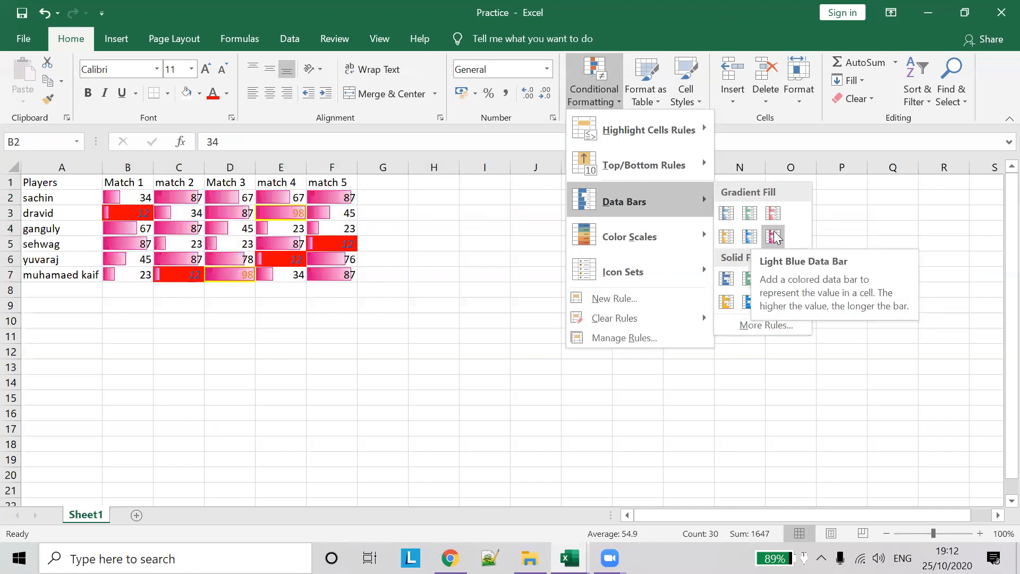
left_click(749, 214)
left_click(632, 246)
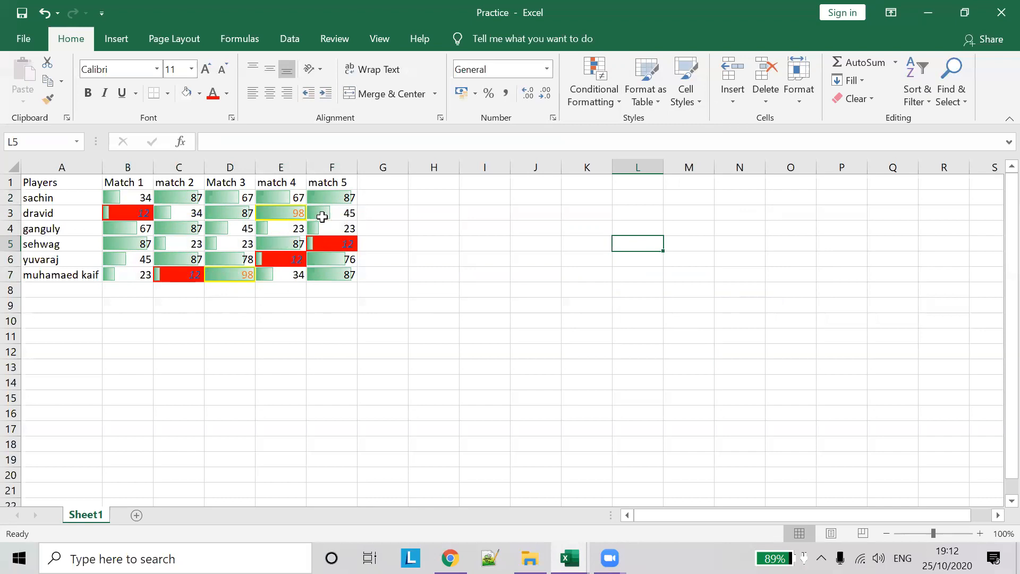
Set the match 5 score in F2 to 200
left_click(335, 198)
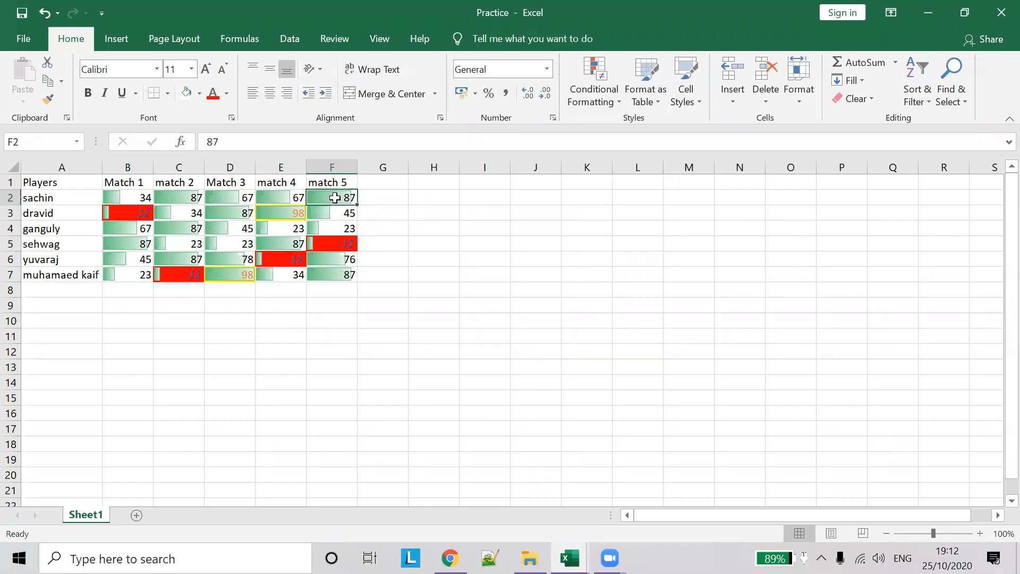
type("200")
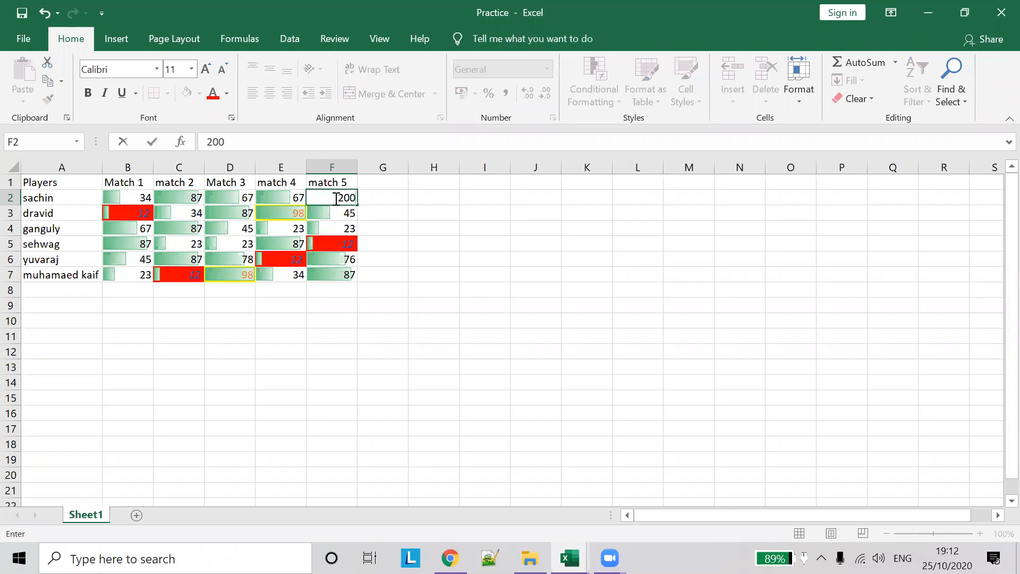
left_click(368, 232)
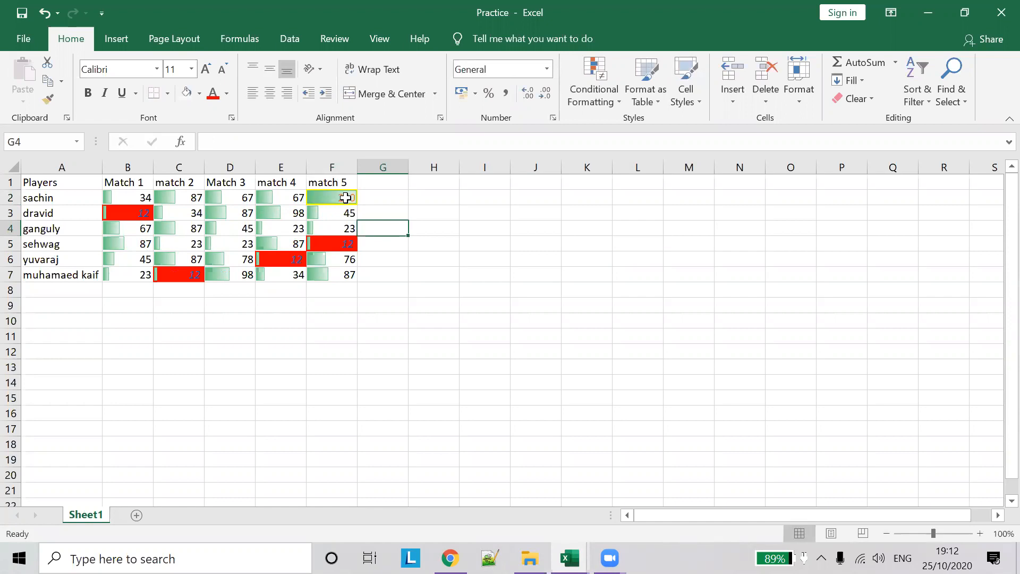
Set the match 5 score in F2 to 123
left_click(345, 198)
type("123")
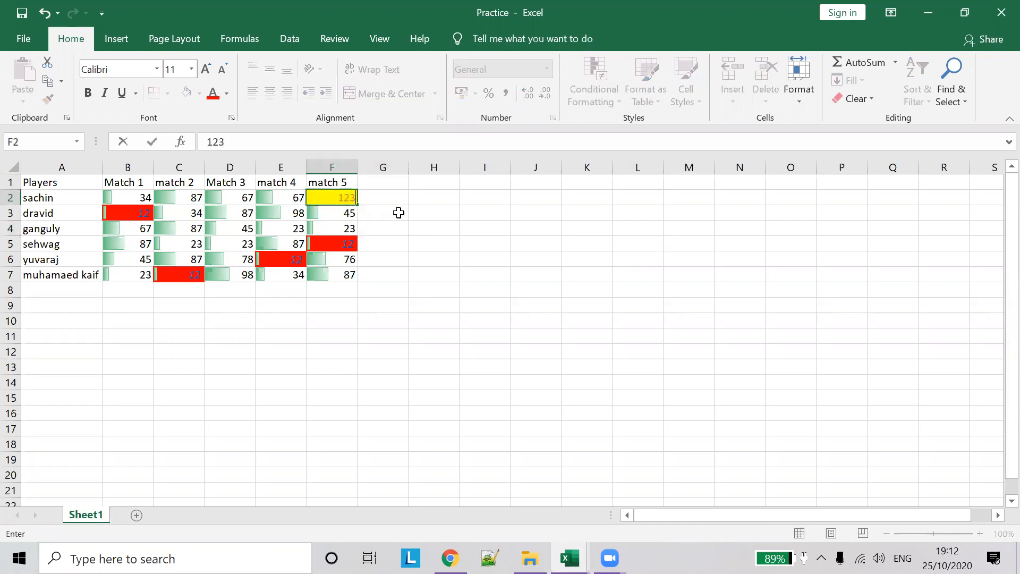
left_click(398, 212)
left_click(402, 192)
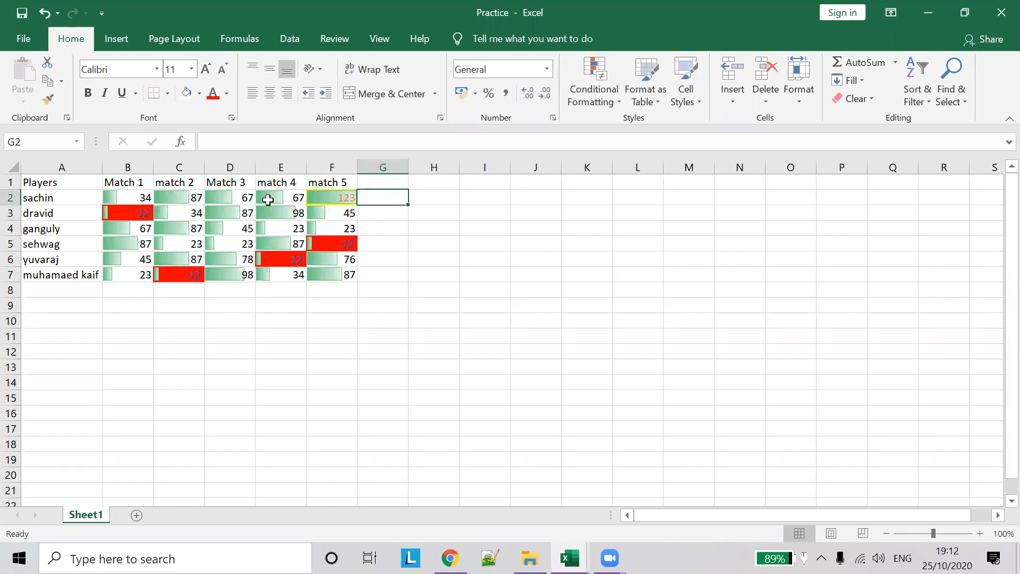
left_click(612, 99)
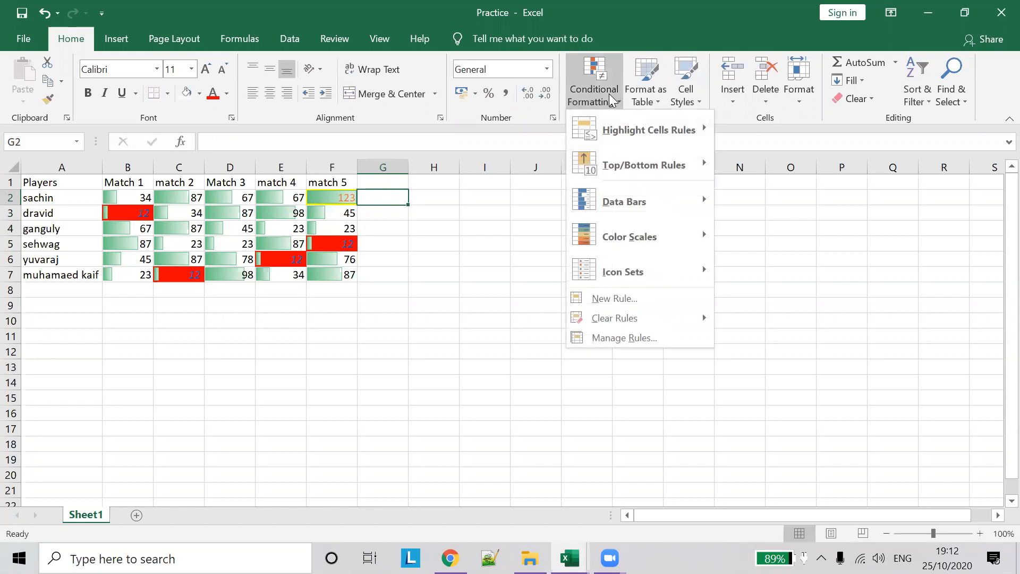
mouse_move(664, 203)
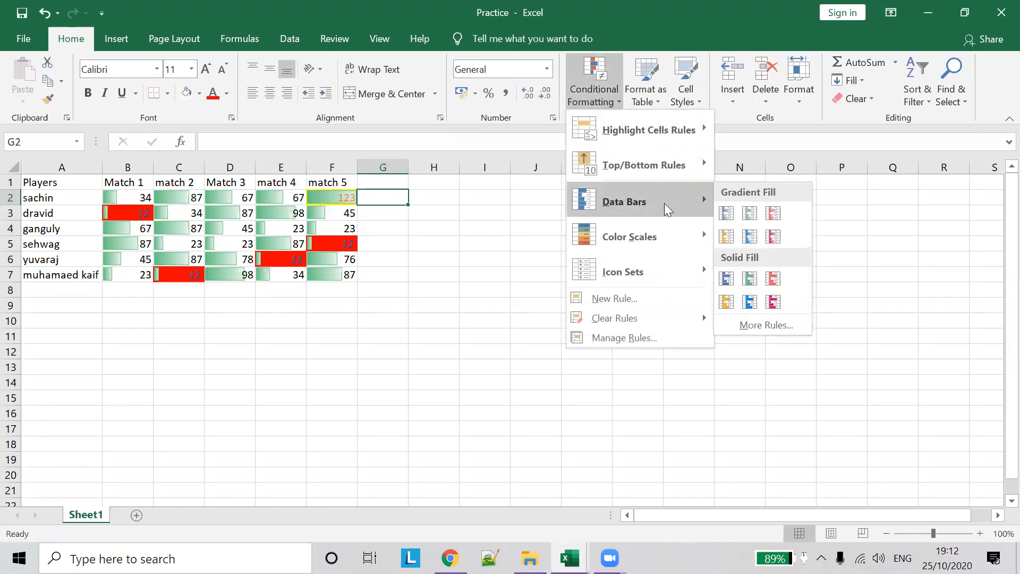
left_click(460, 234)
Change the data bars on the match scores in B2:F7 to the light blue gradient fill
left_click_drag(129, 198, 339, 279)
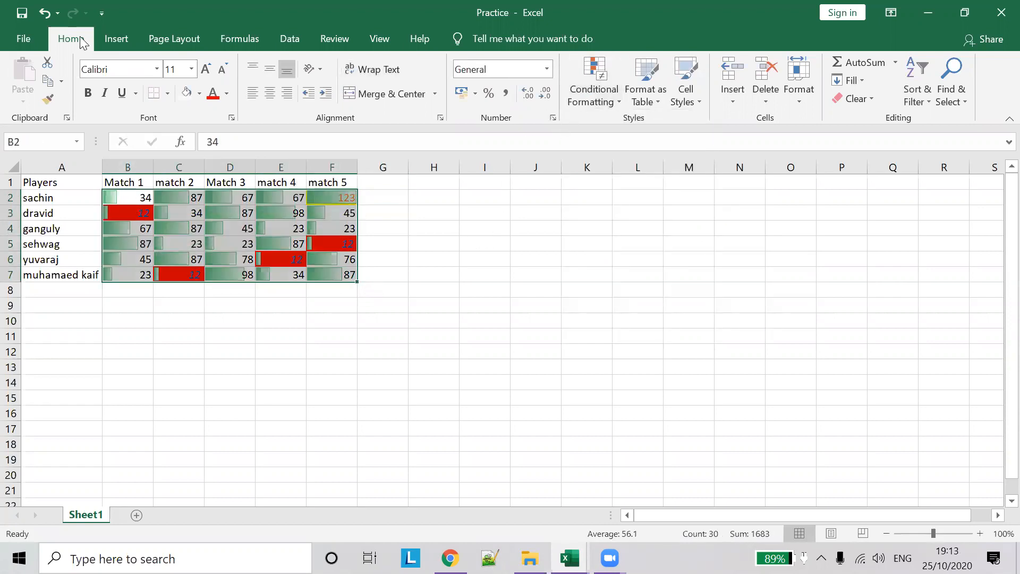
left_click(600, 101)
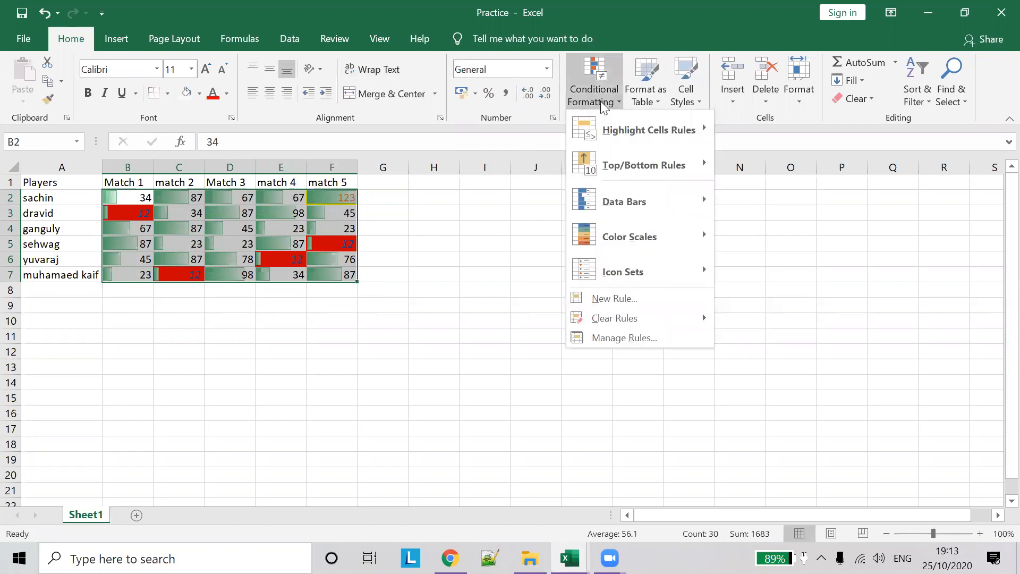
mouse_move(645, 200)
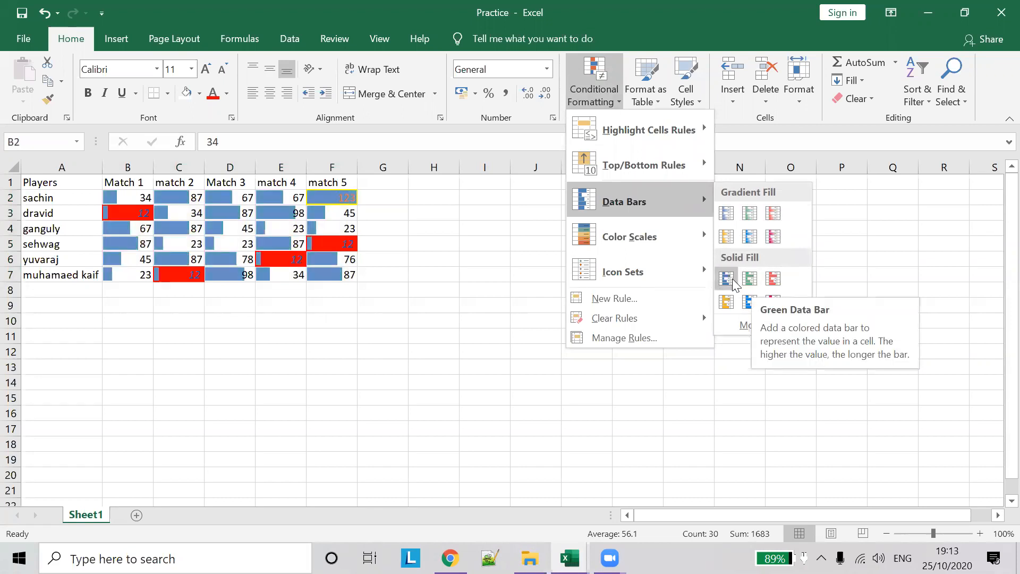
left_click(757, 235)
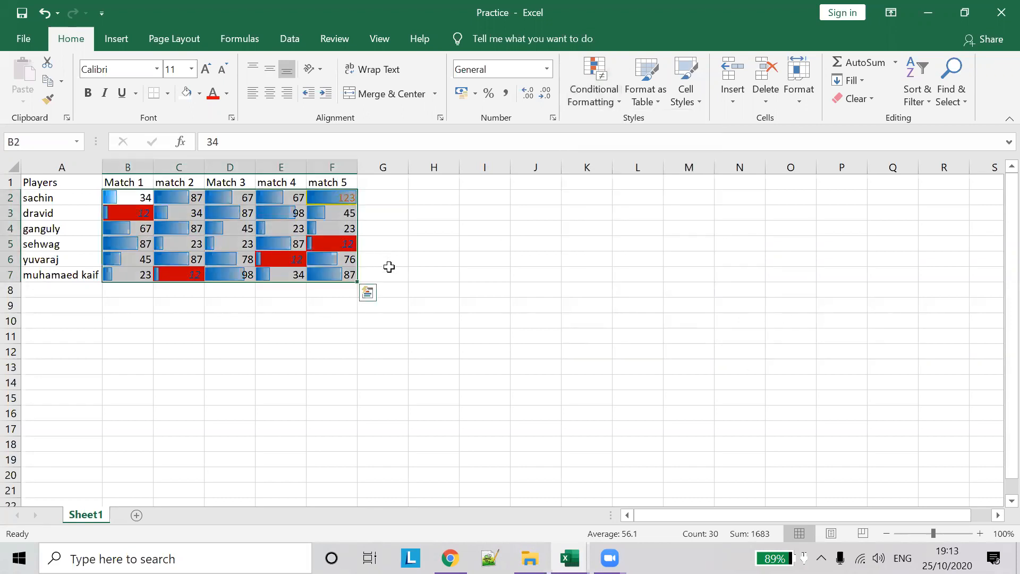
left_click(483, 273)
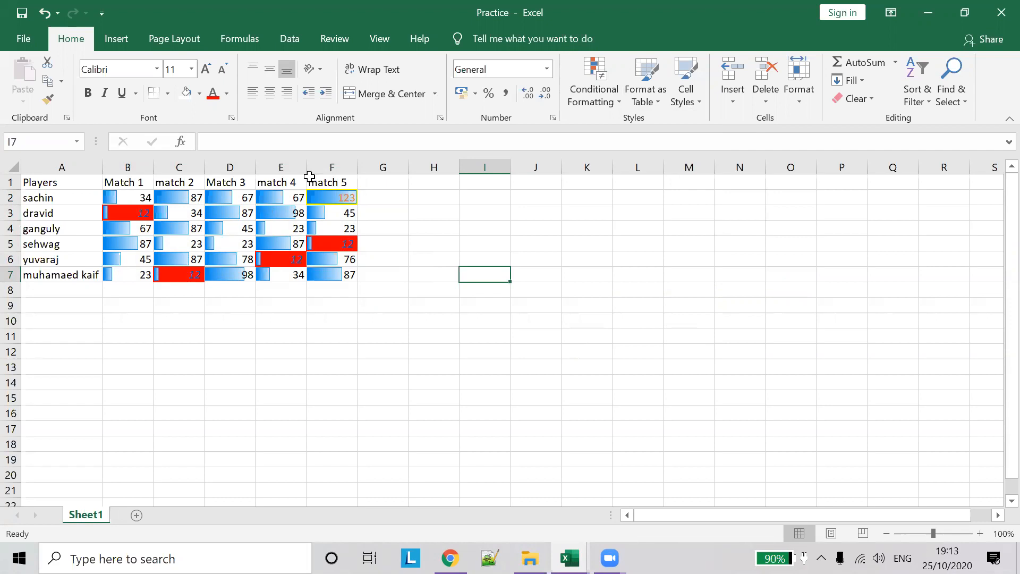
left_click(609, 110)
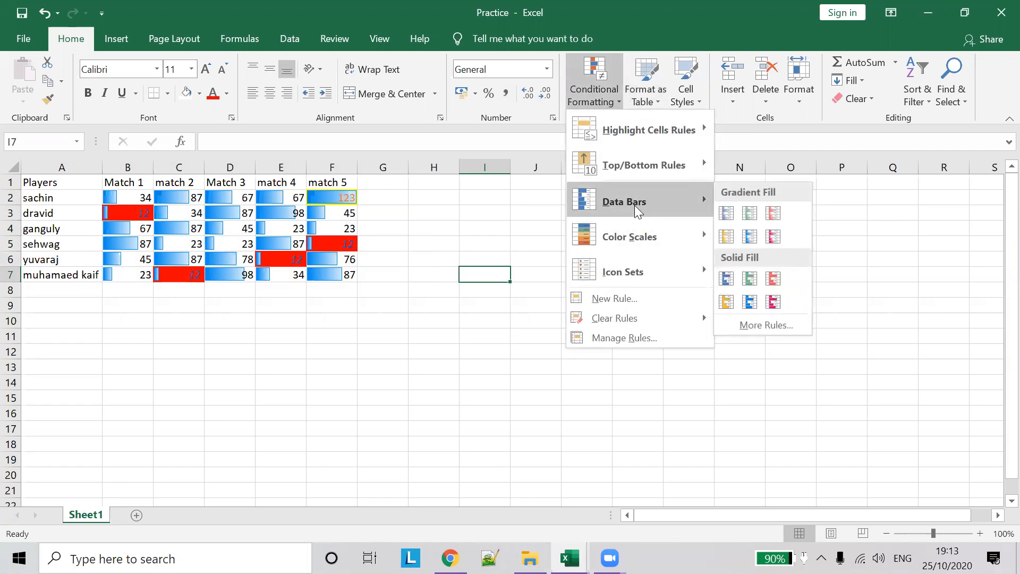
left_click(449, 242)
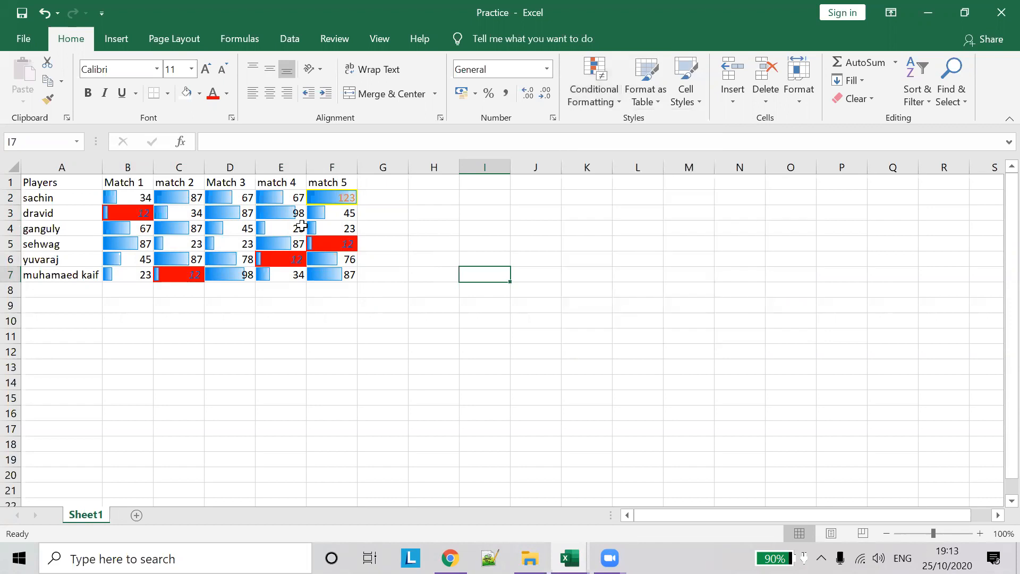
left_click(131, 198)
left_click_drag(238, 243, 342, 258)
left_click(382, 258)
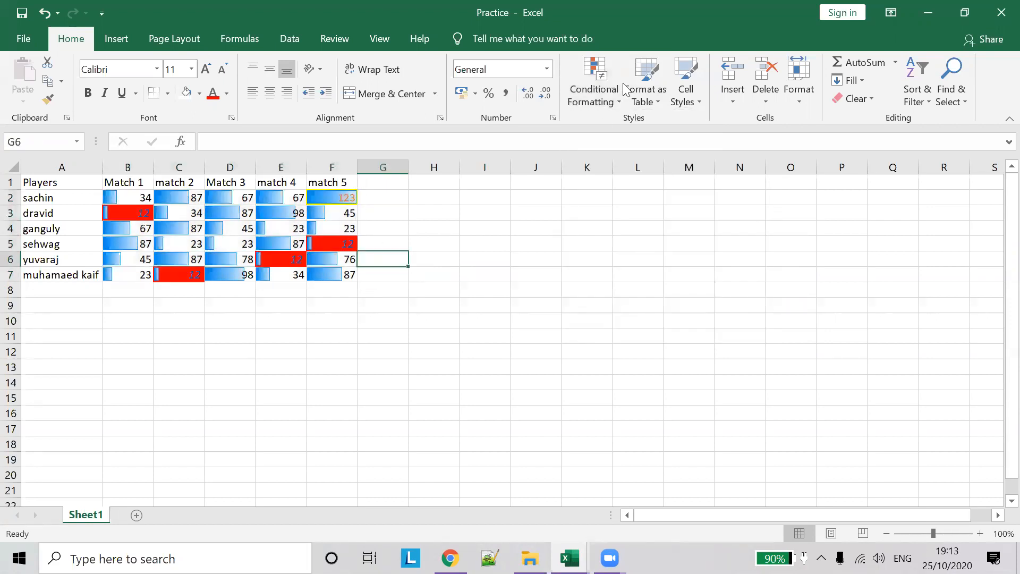
Open the Conditional Formatting Rules Manager and list the formatting rules for This Worksheet
left_click(594, 91)
left_click(650, 338)
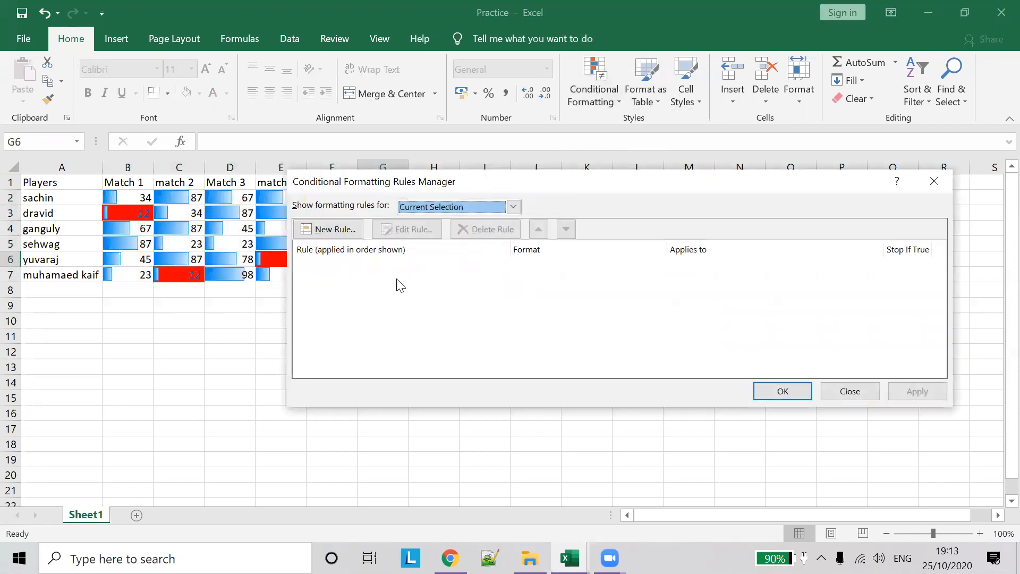
left_click(514, 207)
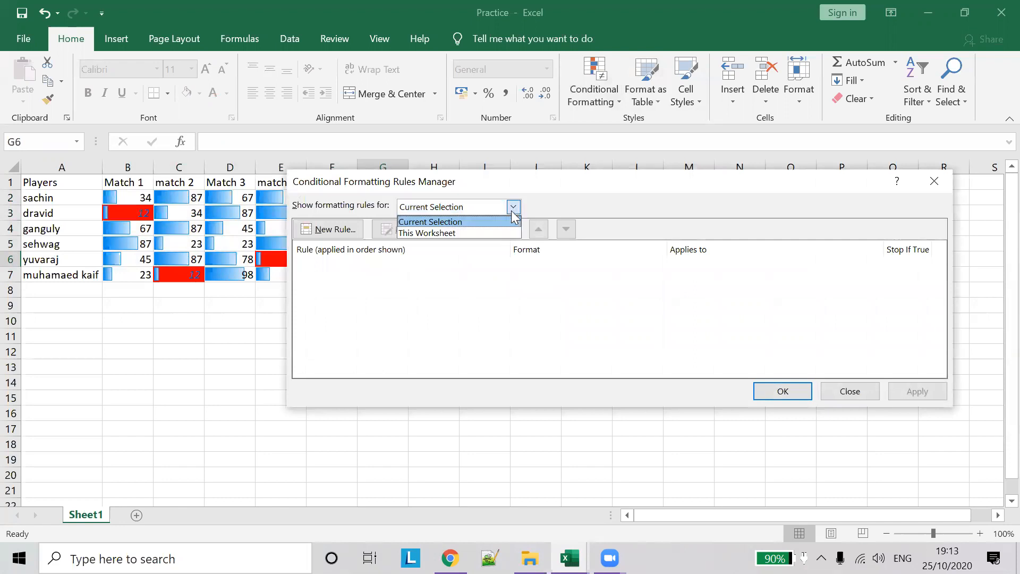
left_click(481, 233)
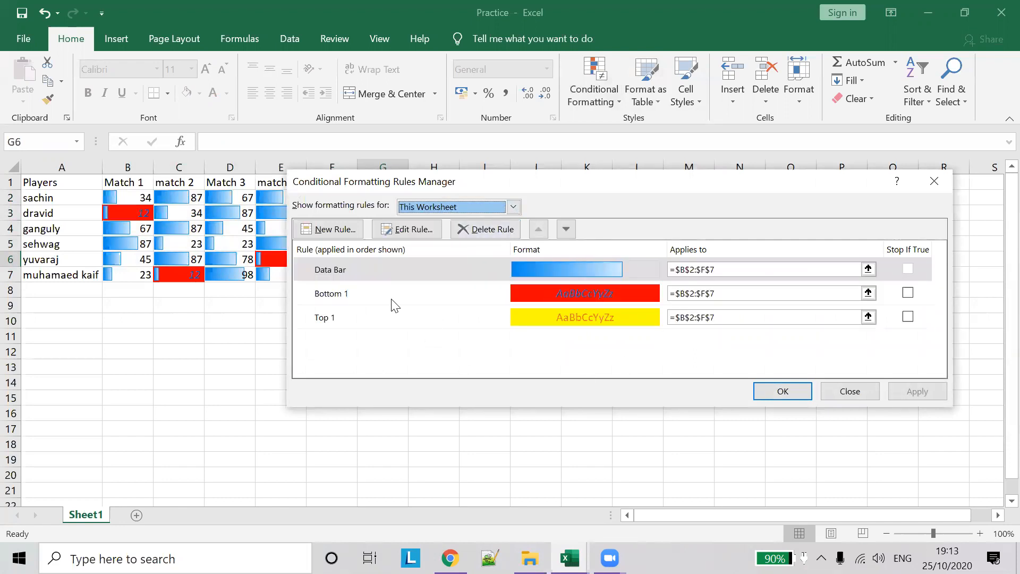
Edit the Data Bar rule so its bars use Solid Fill, and accept the edited rule
left_click(547, 270)
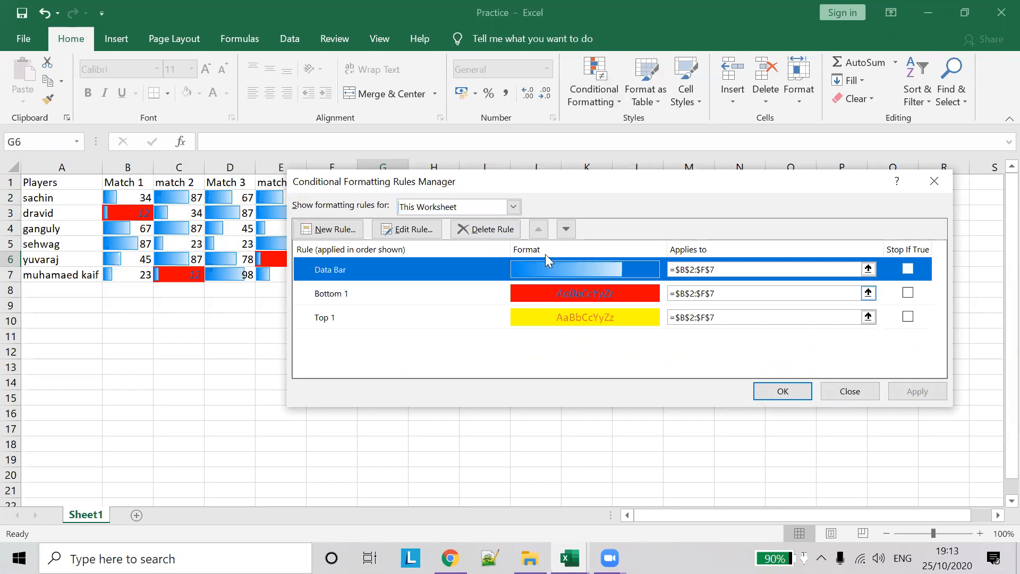
left_click(406, 230)
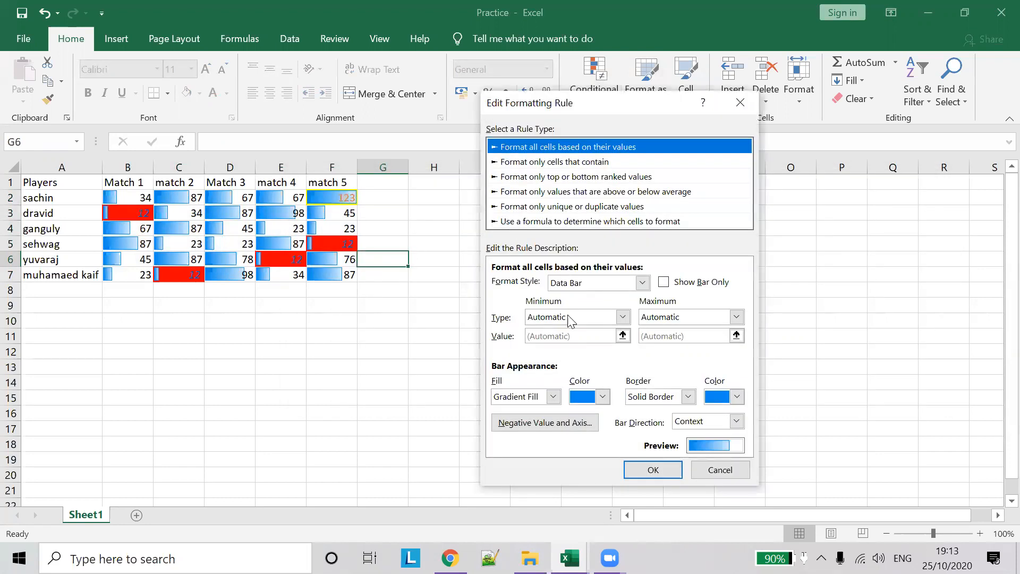
left_click(554, 397)
left_click(534, 411)
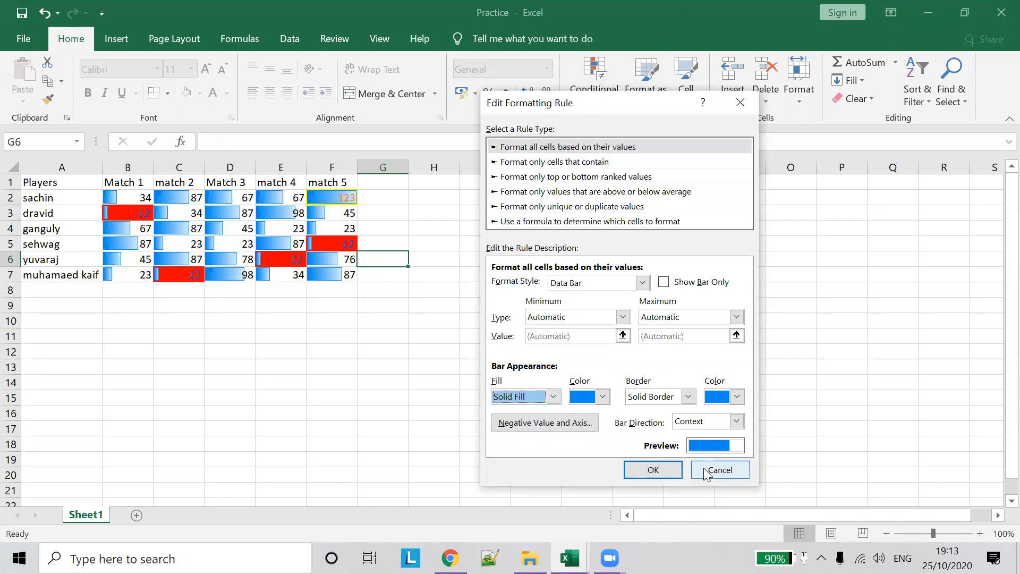
left_click(664, 469)
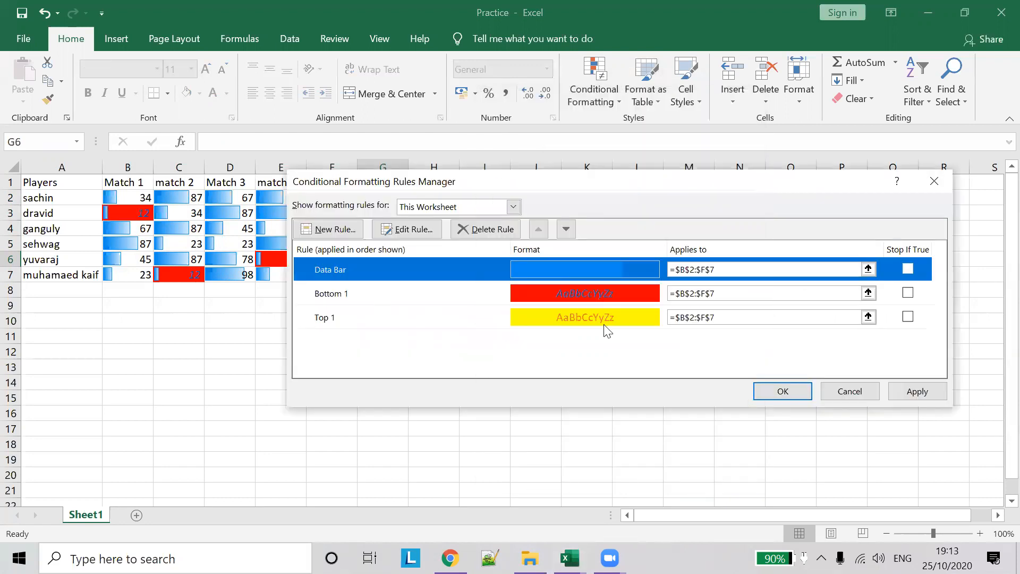
Apply the edited Data Bar rule to the worksheet and close the Rules Manager
left_click_drag(565, 181, 498, 277)
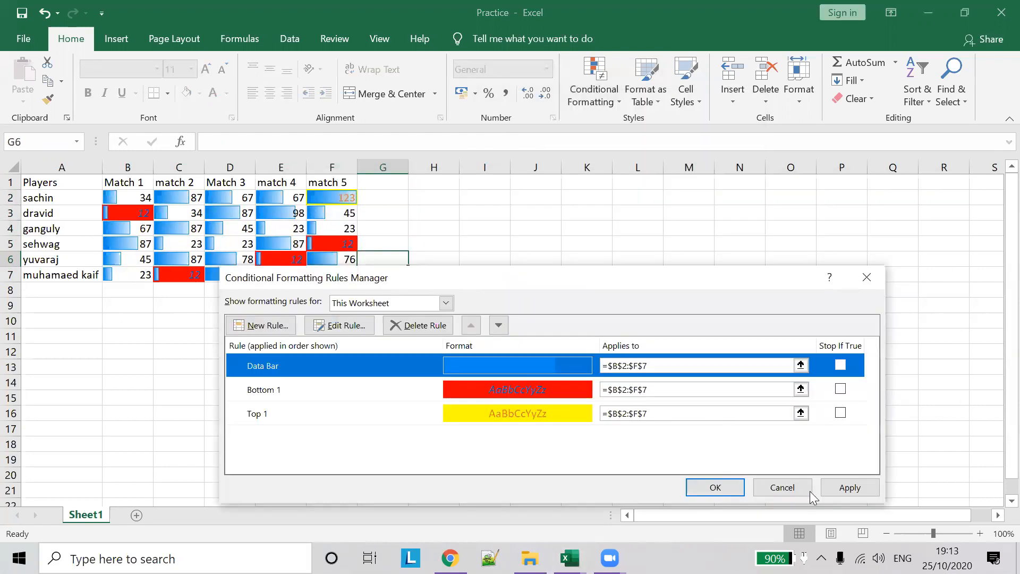
left_click(863, 486)
left_click(715, 487)
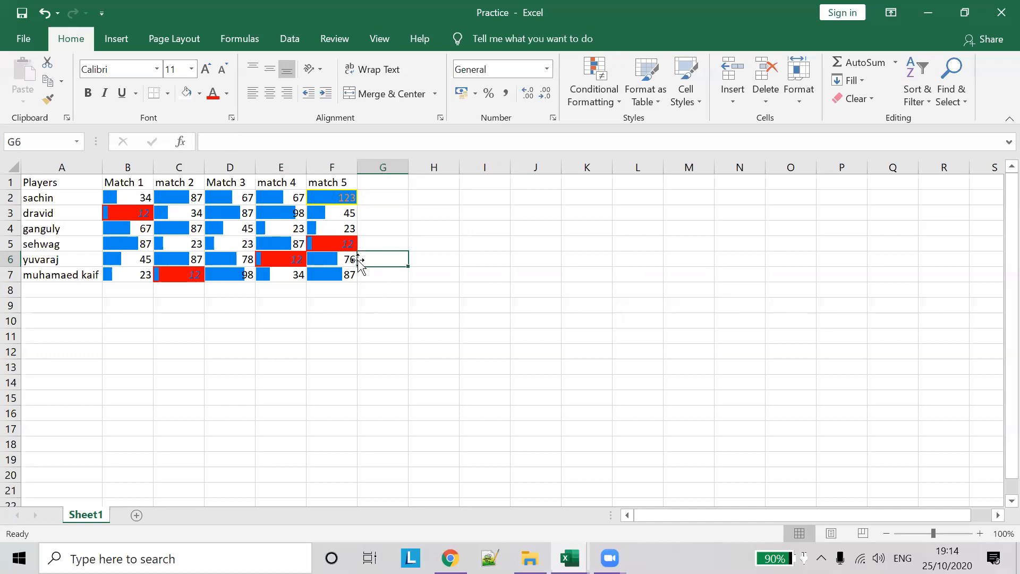
left_click(594, 88)
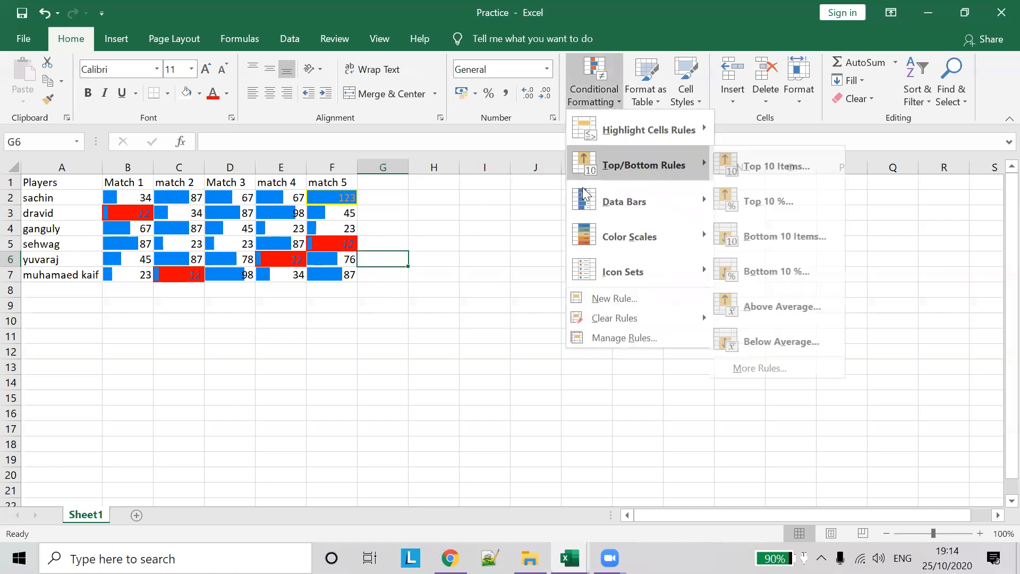
mouse_move(646, 208)
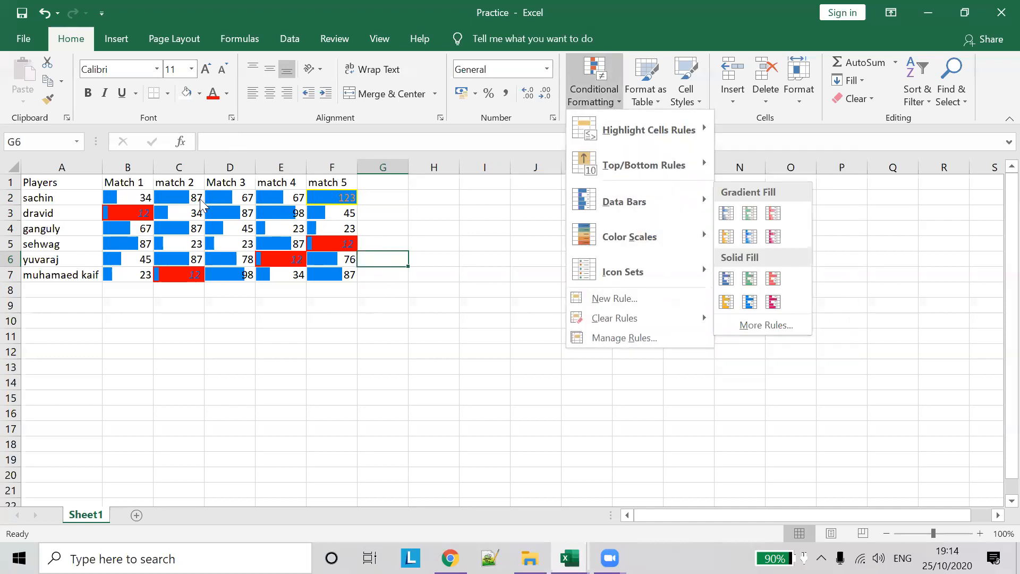
left_click(153, 160)
left_click_drag(152, 159, 151, 160)
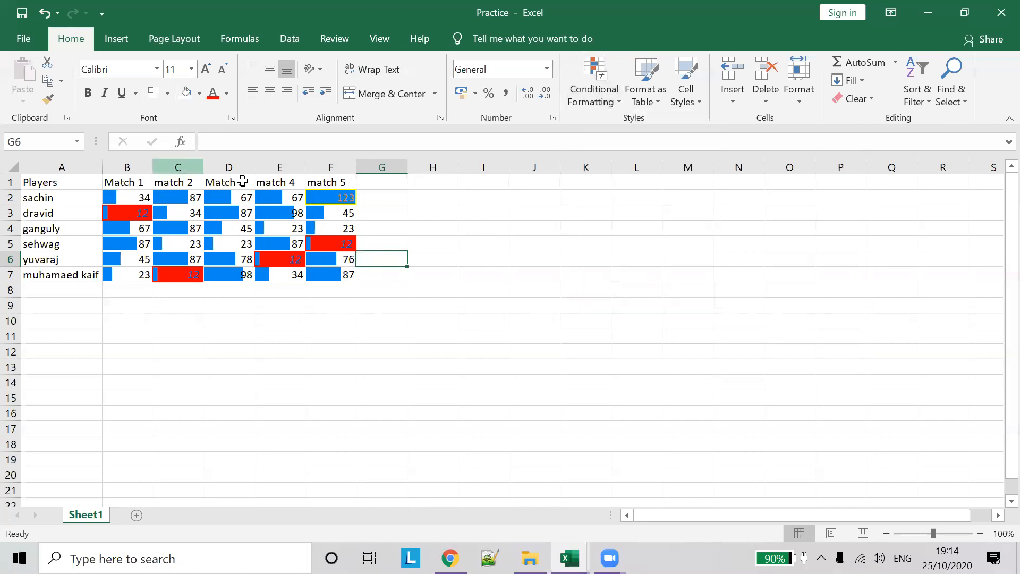
Show the rules for This Worksheet in the Conditional Formatting Rules Manager and delete the Data Bar rule
left_click(606, 99)
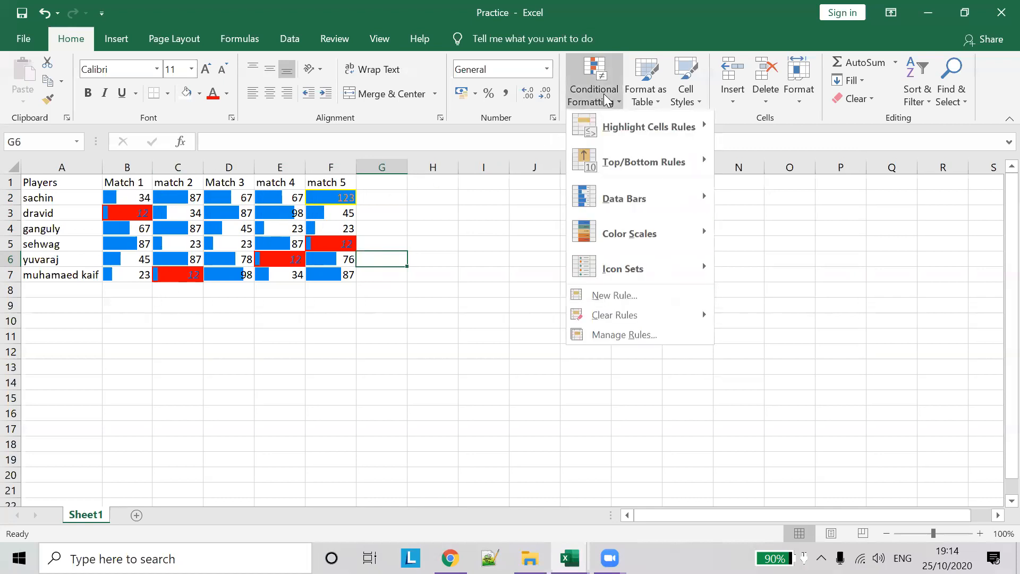
left_click(652, 337)
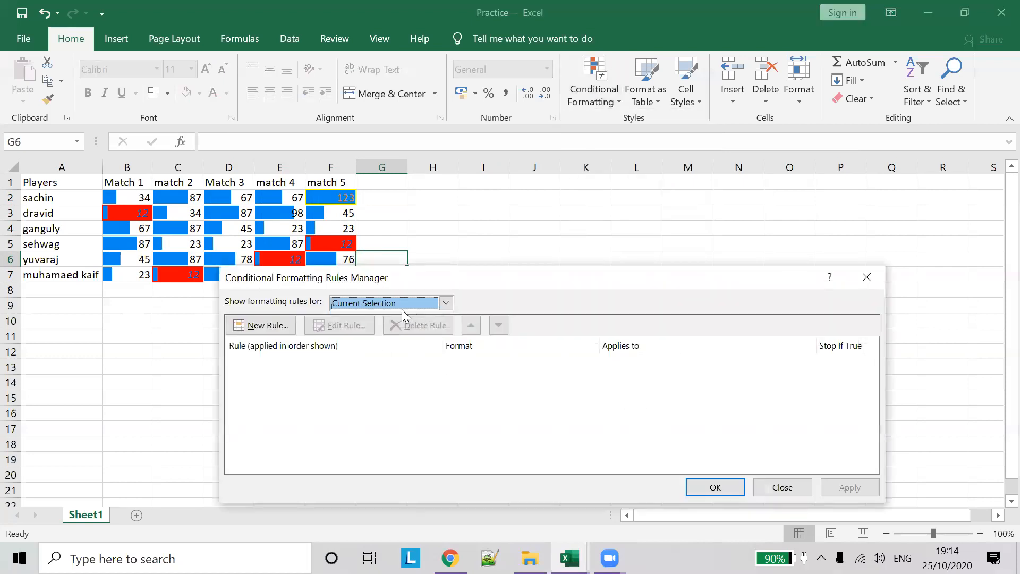
left_click(445, 303)
left_click(422, 329)
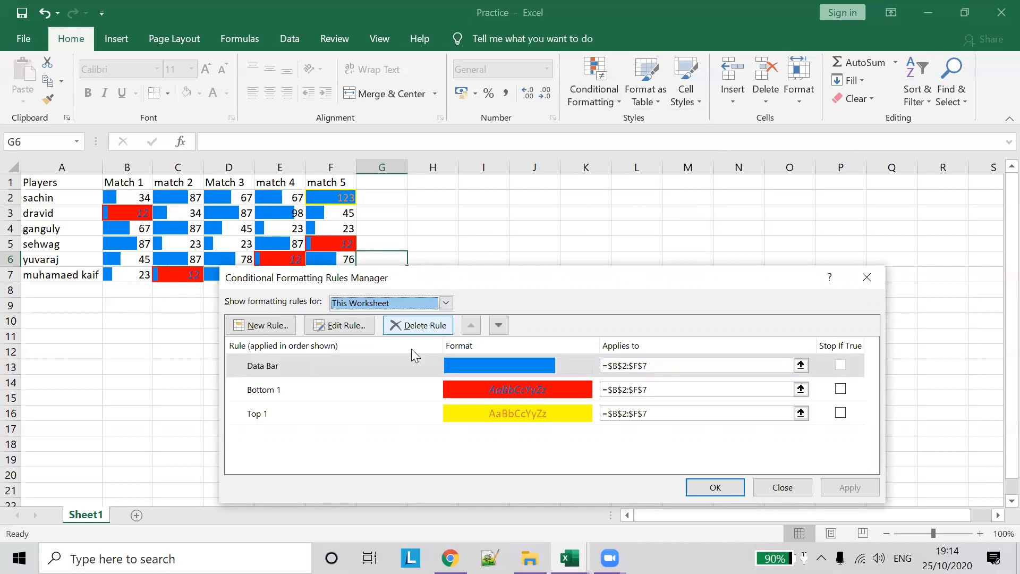
left_click(359, 372)
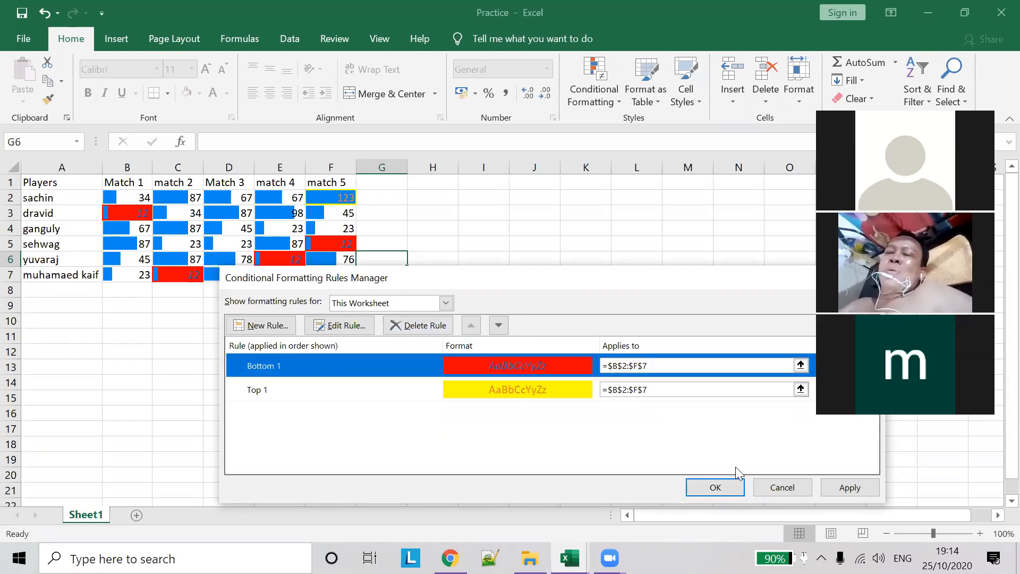
Accept the rule deletion and close the Conditional Formatting Rules Manager
left_click(722, 484)
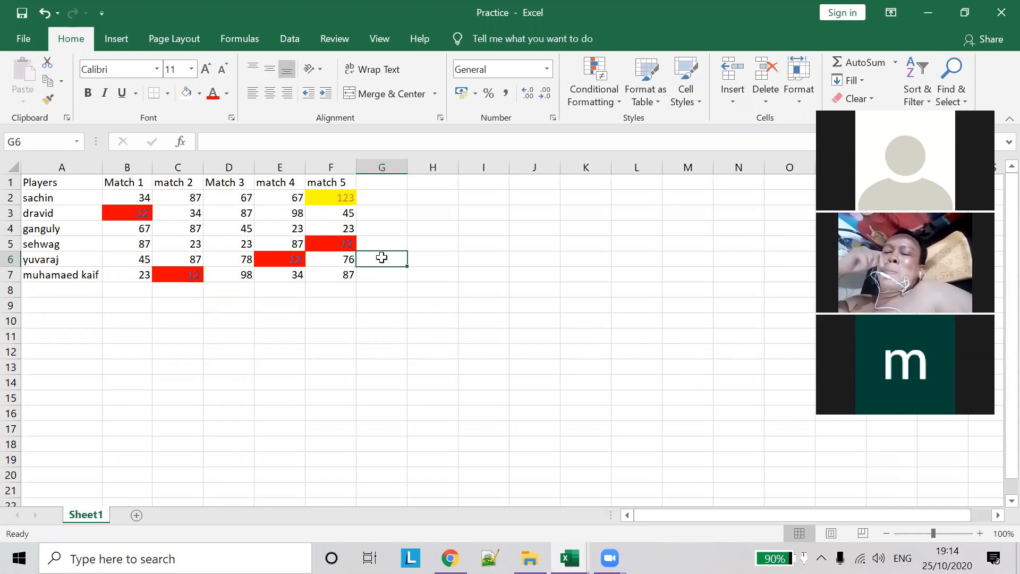
left_click(611, 116)
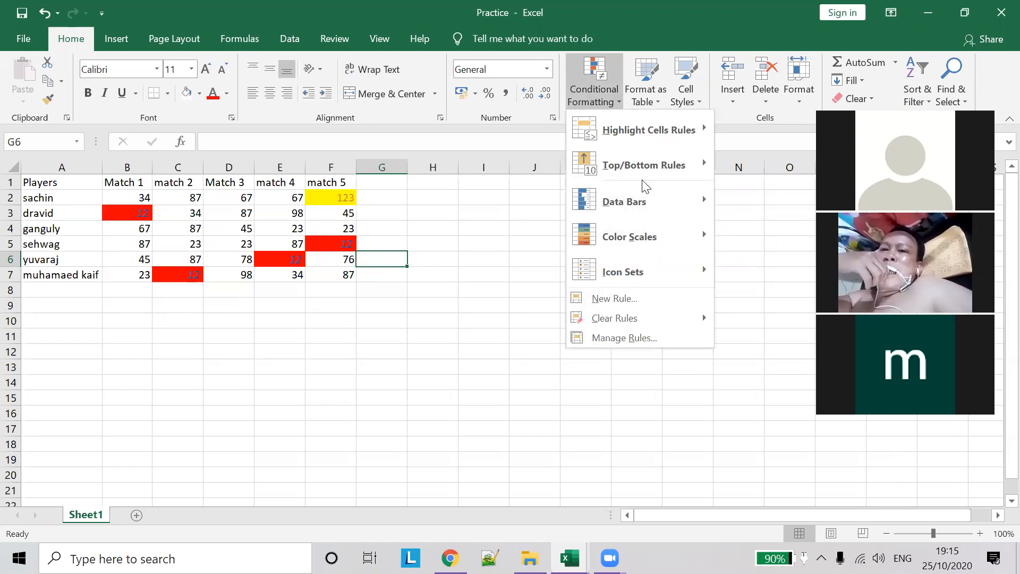
left_click(616, 101)
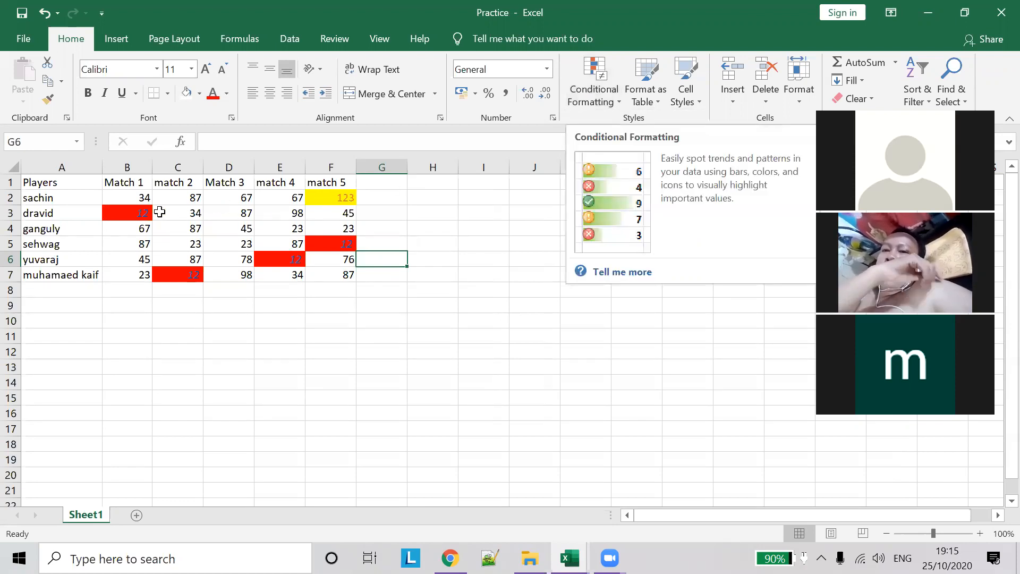
Select the match scores in B2:F7 and list the formatting rules for This Worksheet in the Conditional Formatting Rules Manager
left_click_drag(128, 202, 348, 273)
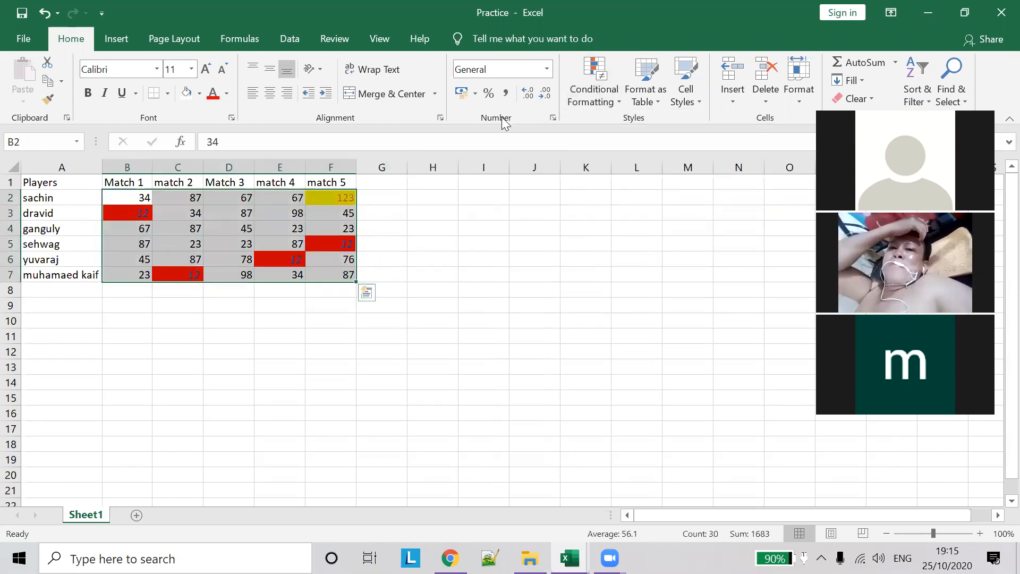
left_click(604, 108)
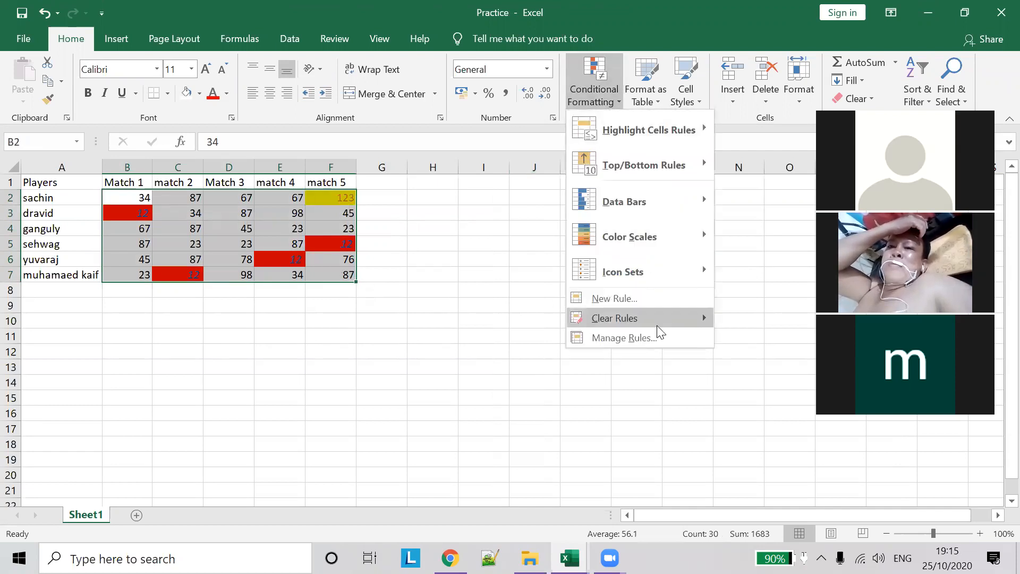
left_click(664, 338)
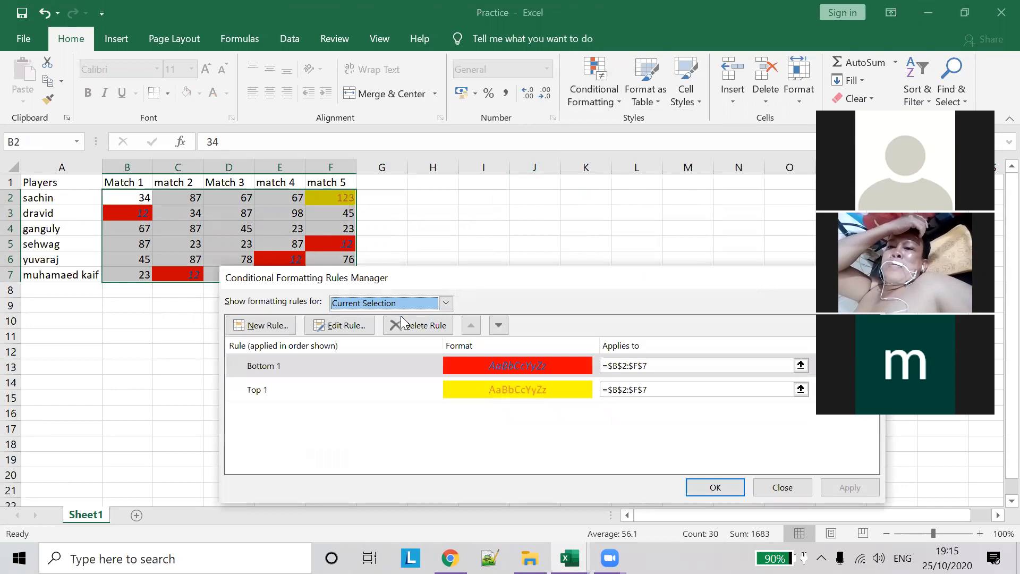
left_click_drag(423, 282, 455, 202)
left_click(420, 223)
left_click(393, 245)
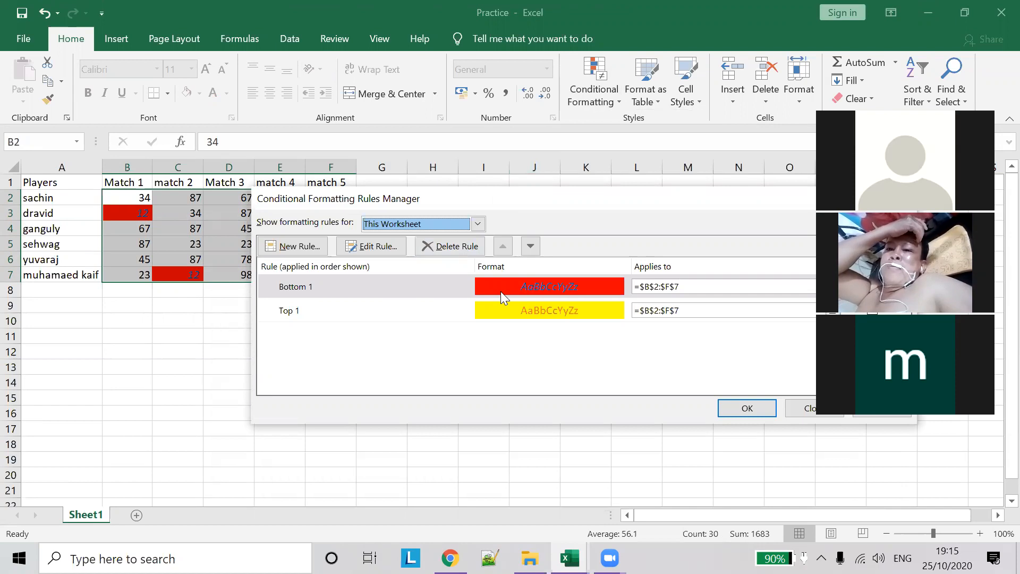
Delete the Bottom 1 and Top 1 rules, apply the change to the worksheet and close the Rules Manager
left_click(441, 247)
left_click(443, 247)
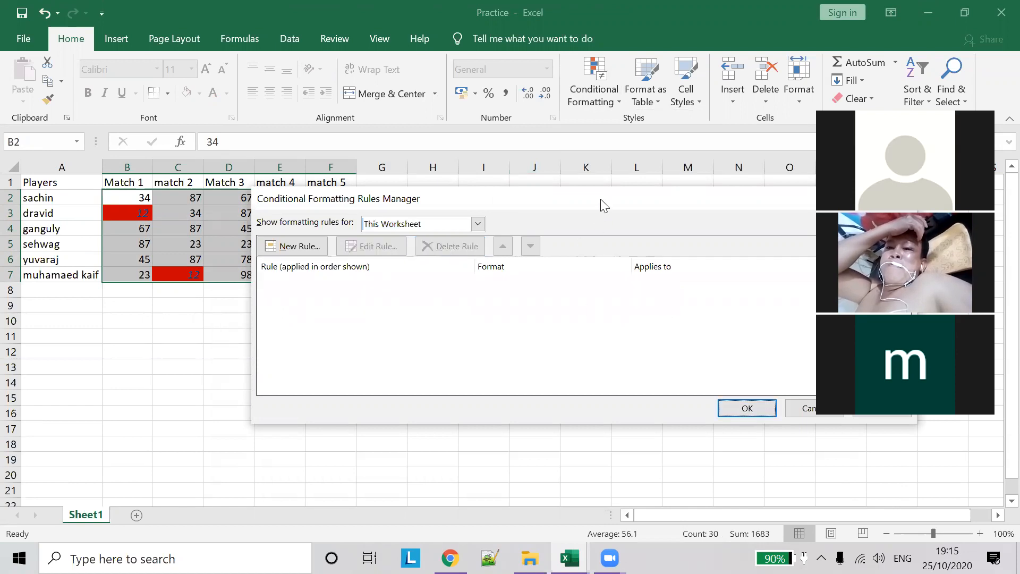
left_click_drag(601, 198, 485, 264)
left_click(760, 471)
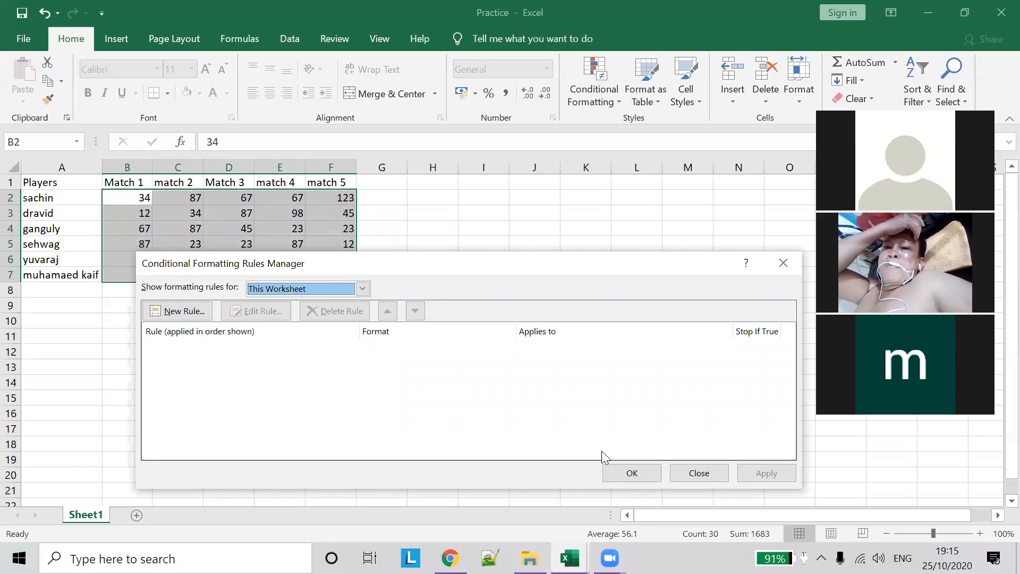
left_click(632, 472)
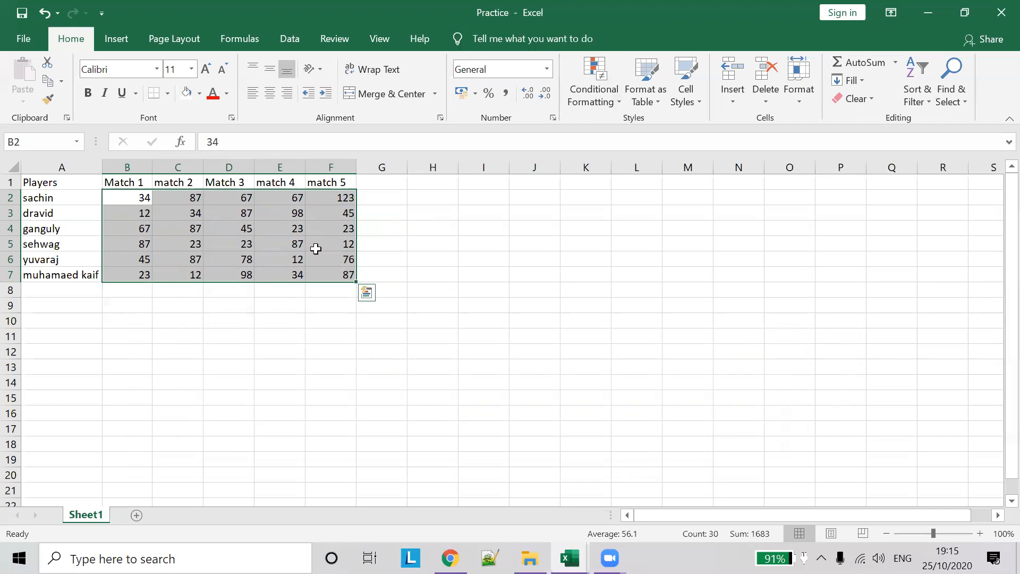
Start a custom color scale rule for the selected match scores and set its minimum color to light blue
left_click(611, 110)
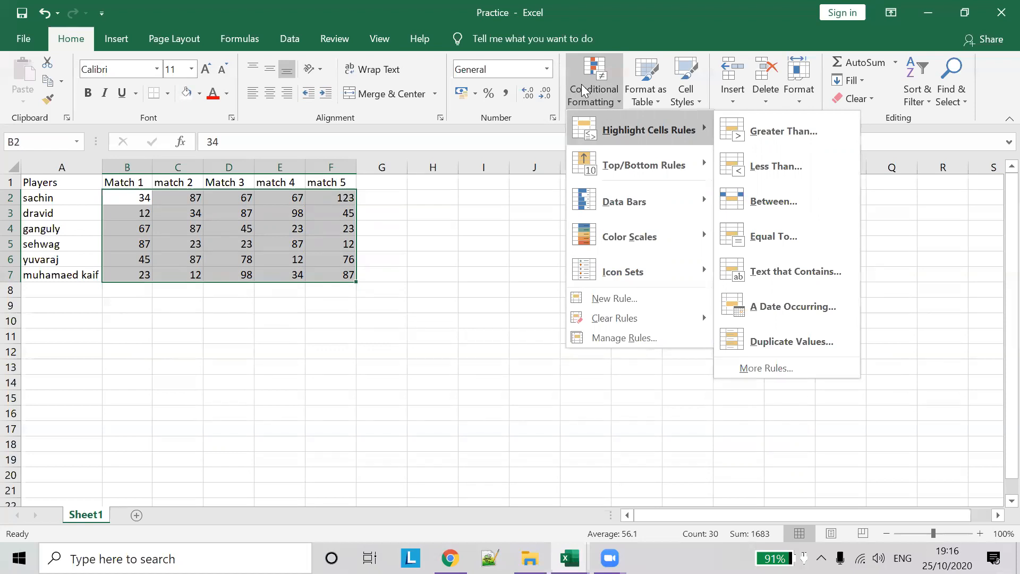
mouse_move(675, 242)
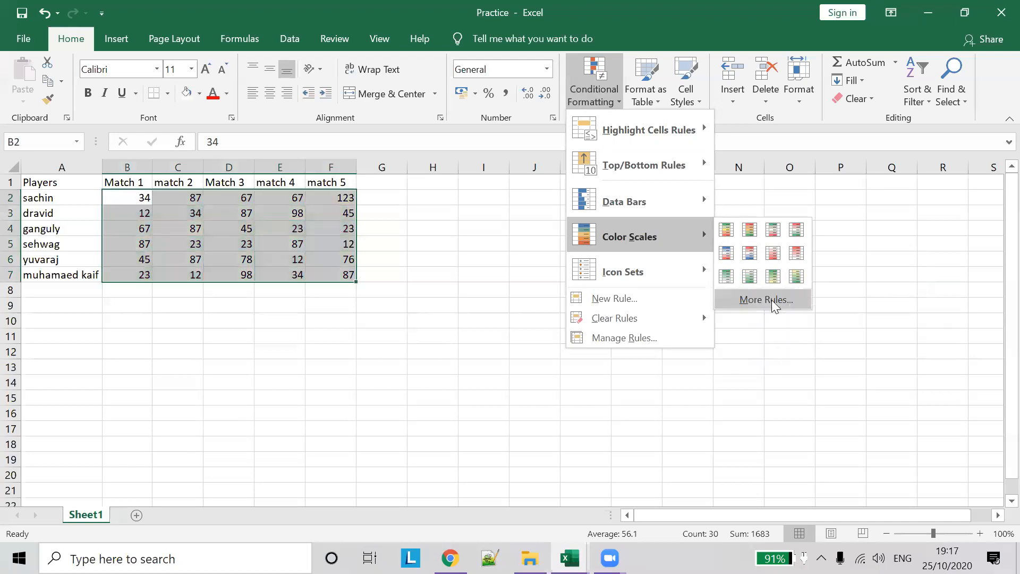
left_click(768, 300)
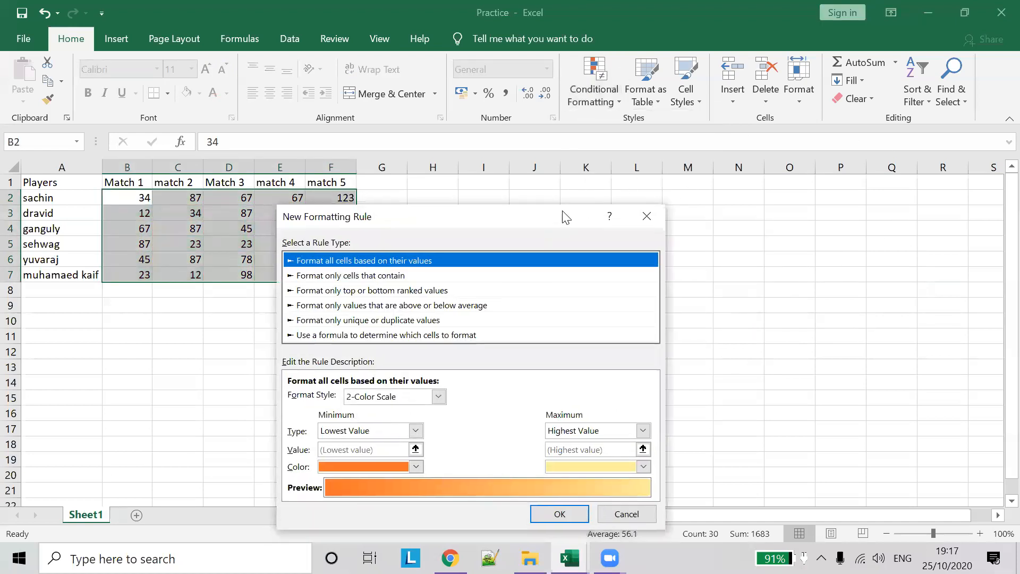
left_click_drag(563, 212, 747, 87)
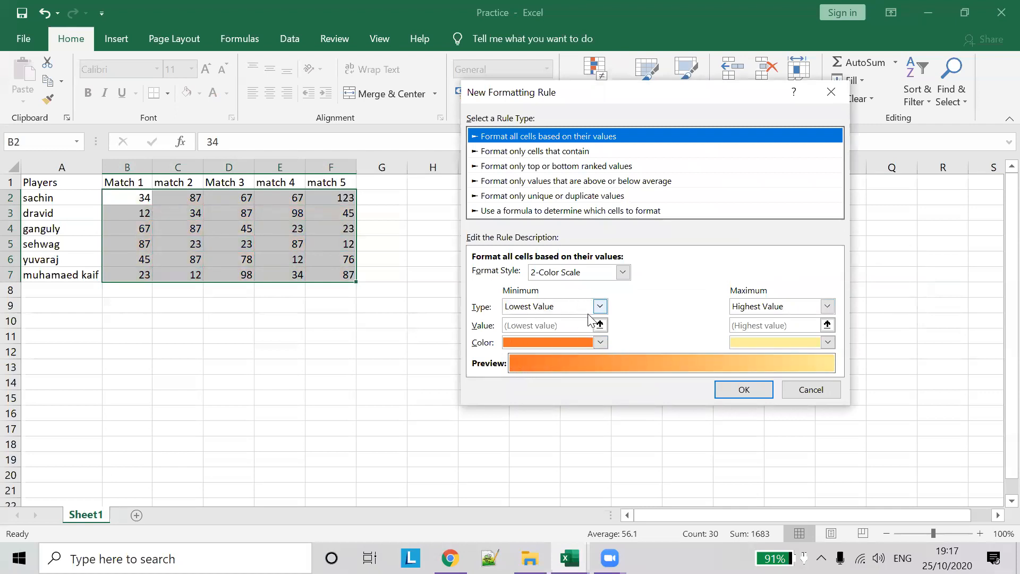
left_click(604, 340)
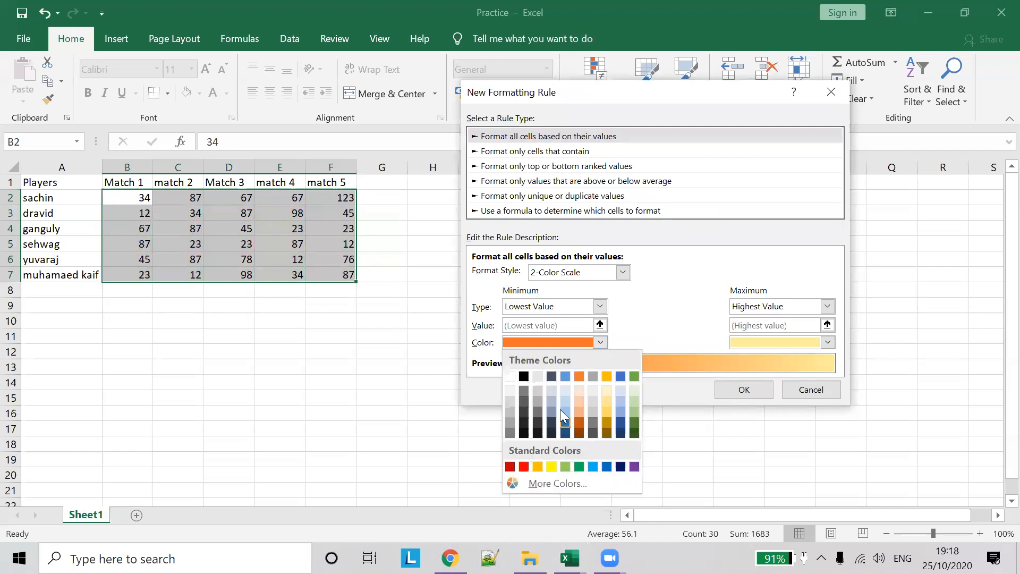
left_click(566, 391)
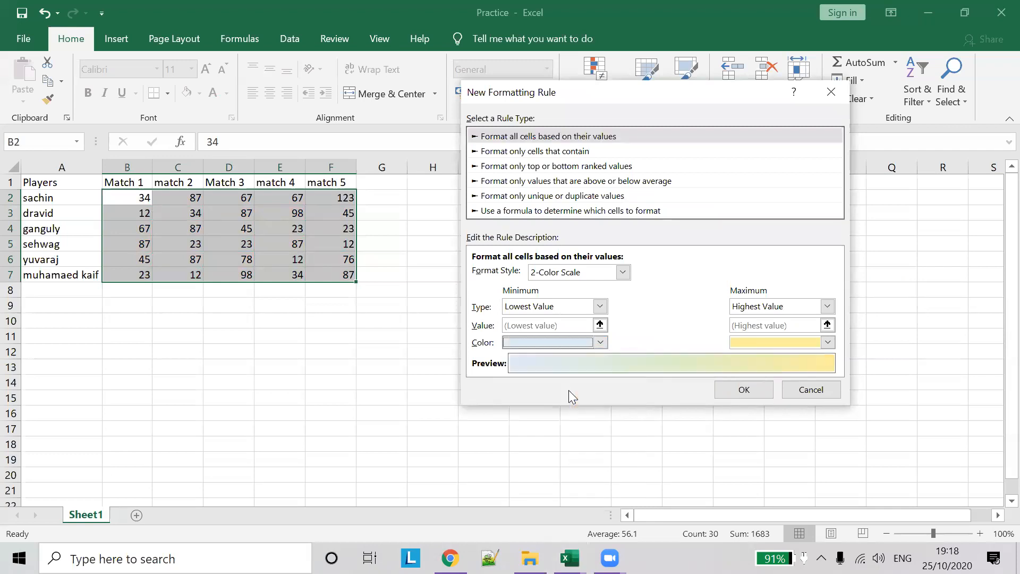
Set the maximum color to dark blue, keep the 2-Color Scale style, and create the rule
left_click(827, 343)
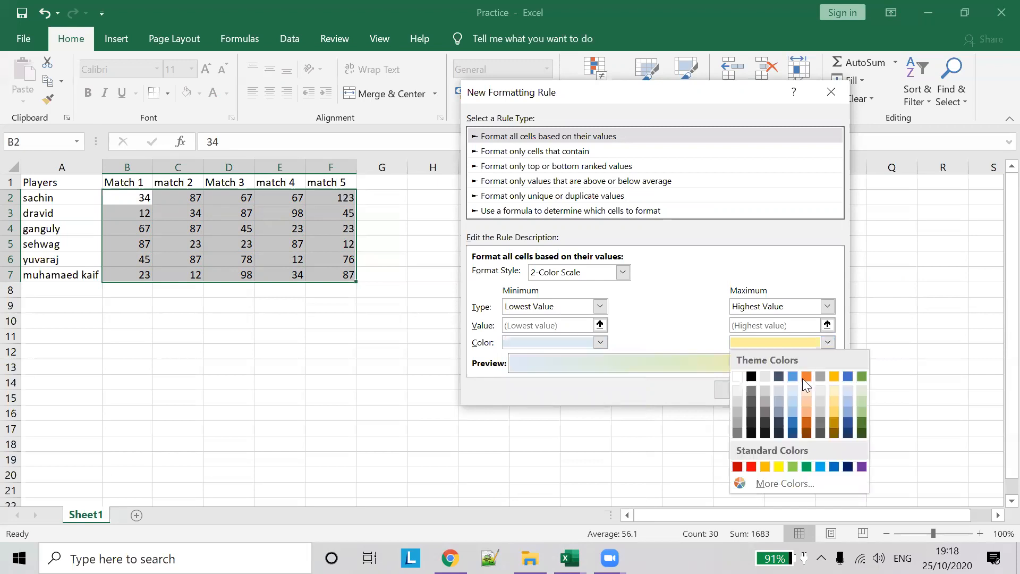
left_click(791, 435)
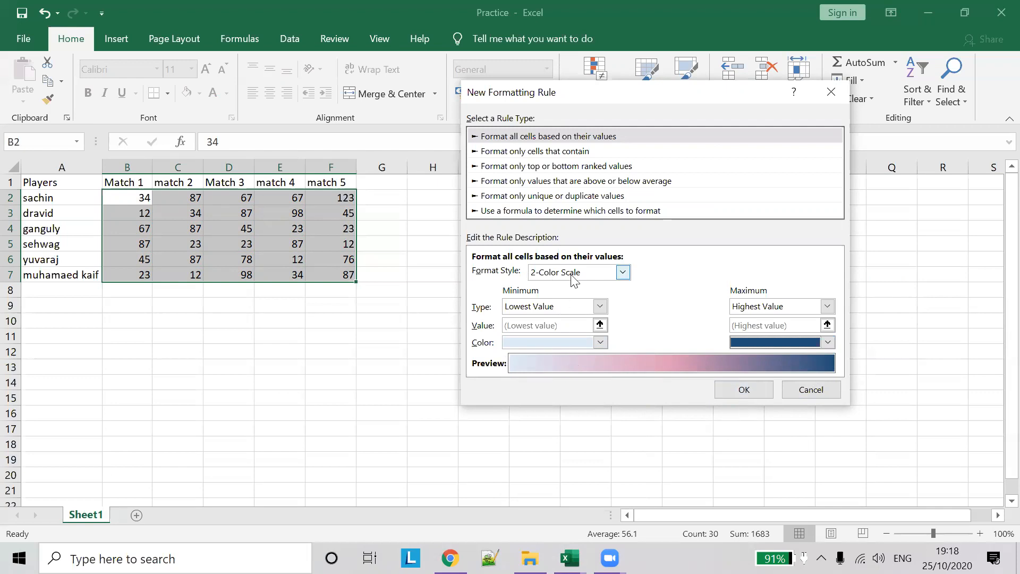
left_click(623, 271)
left_click(693, 271)
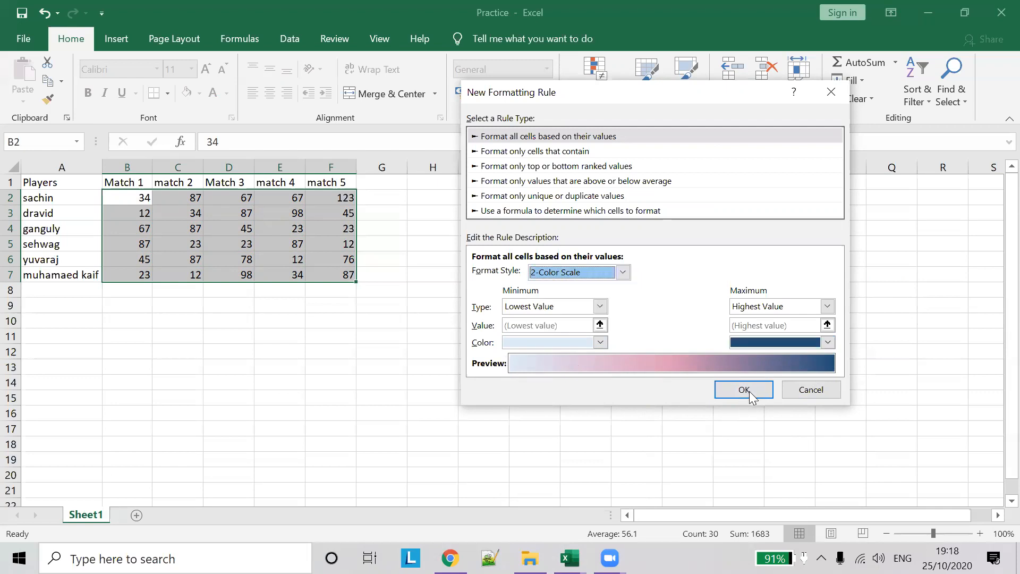
left_click(748, 391)
left_click(366, 258)
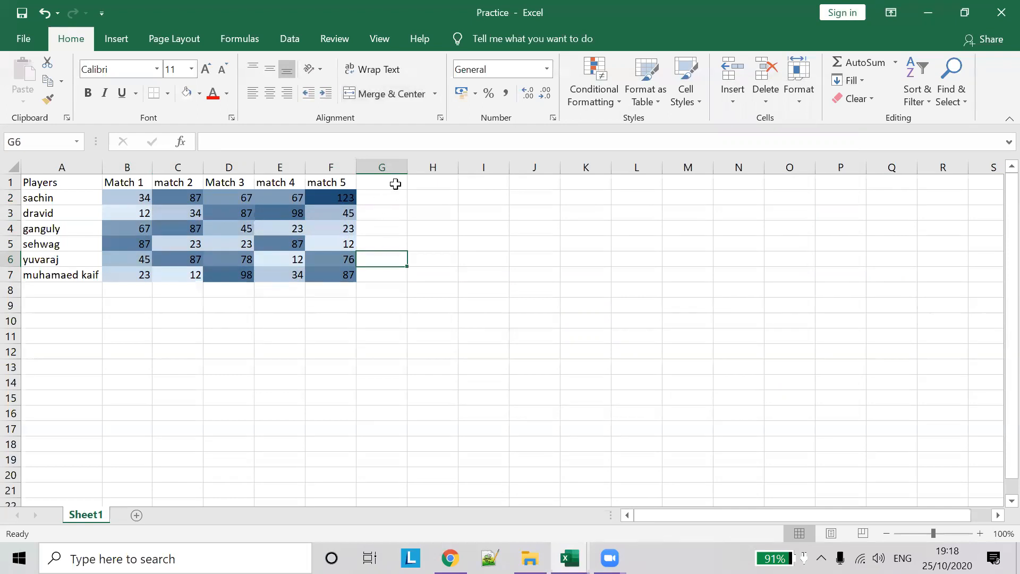
Start another custom color scale rule on the current cell G6 and set its format style to 3-Color Scale
left_click(608, 109)
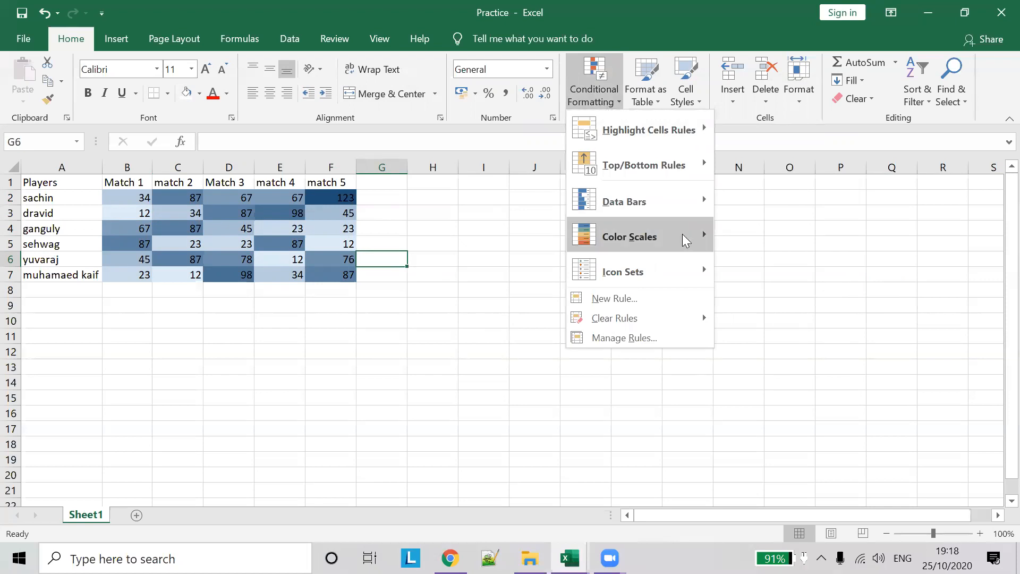
mouse_move(695, 240)
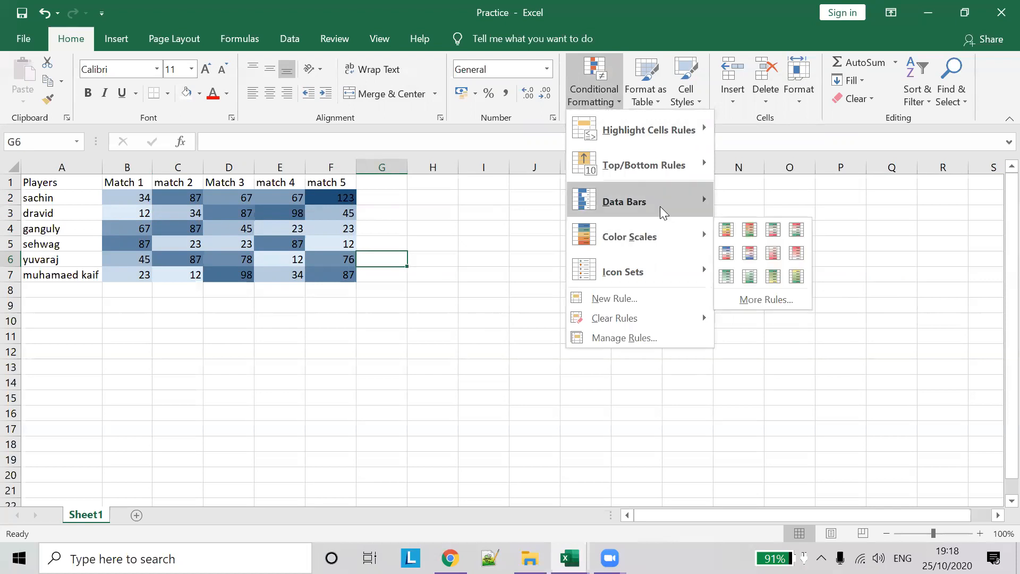
mouse_move(701, 263)
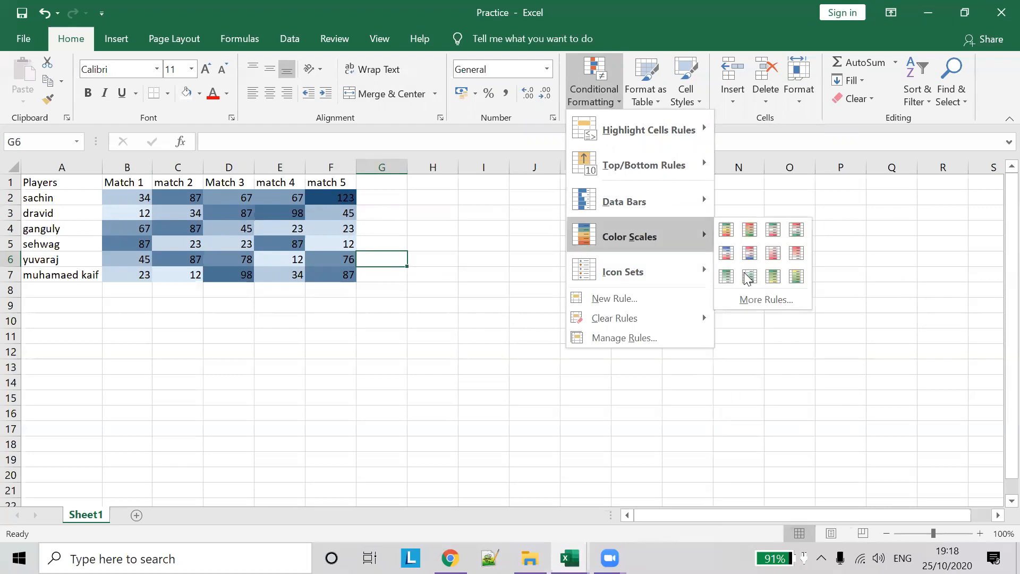
left_click(757, 296)
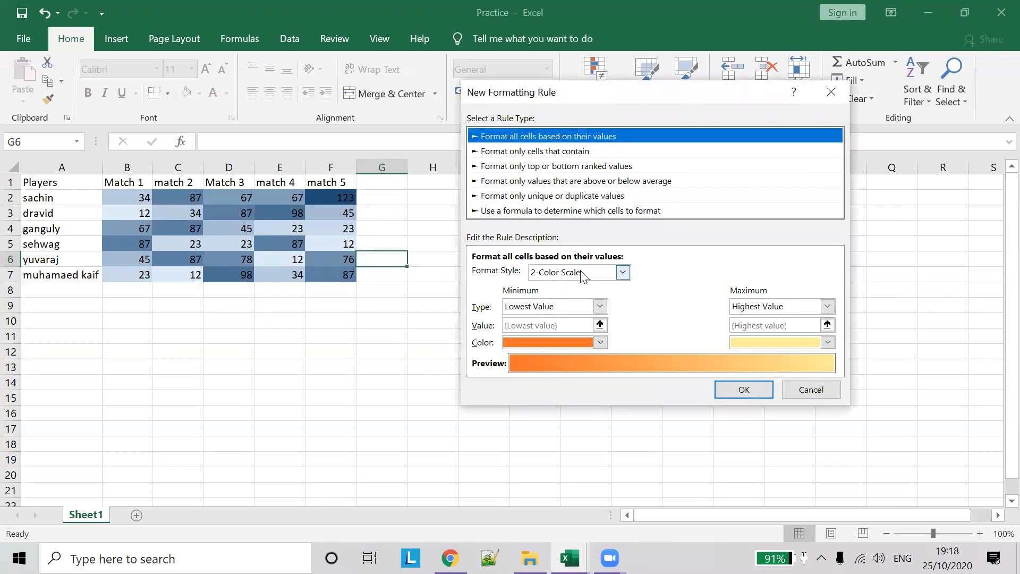
left_click(624, 272)
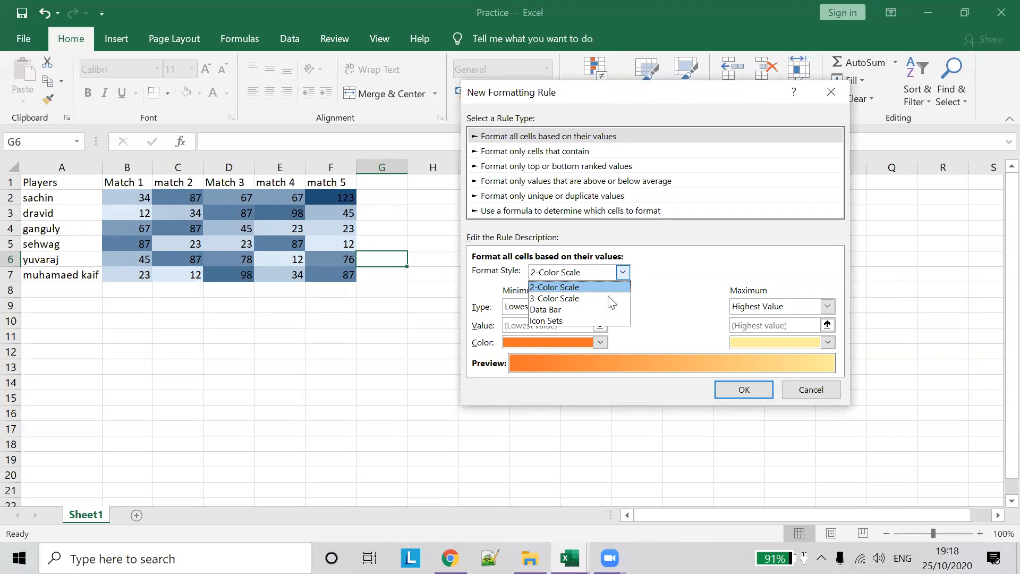
left_click(607, 297)
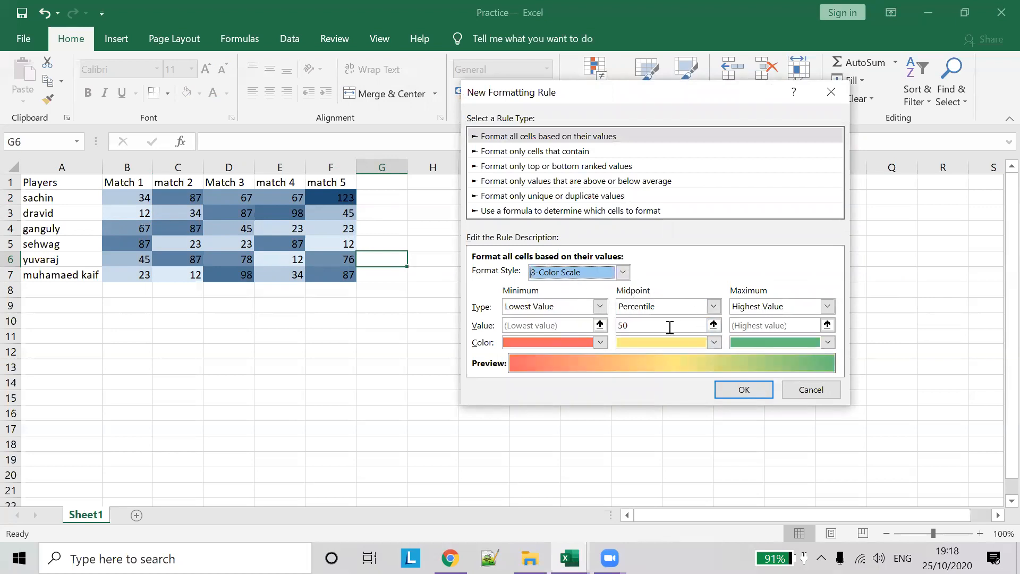
Set the 3-Color Scale rule's midpoint color to gray and create the rule
left_click(705, 343)
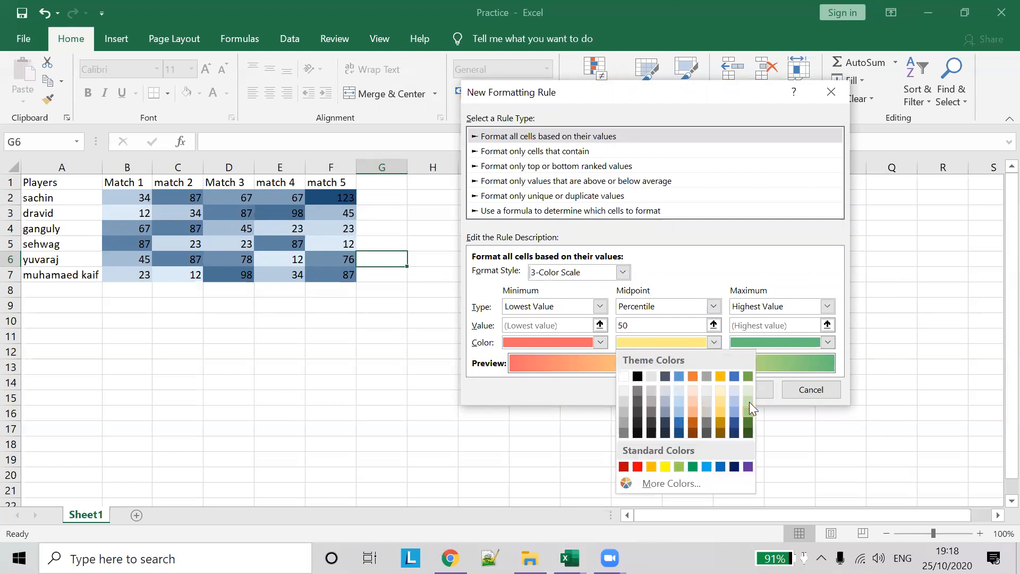
left_click(625, 410)
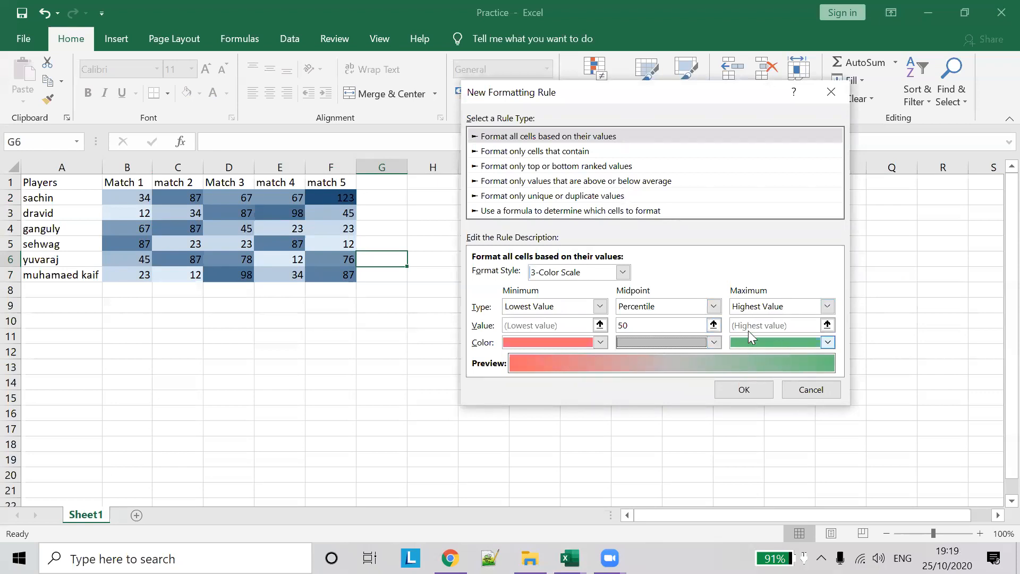
left_click(744, 389)
left_click(338, 224)
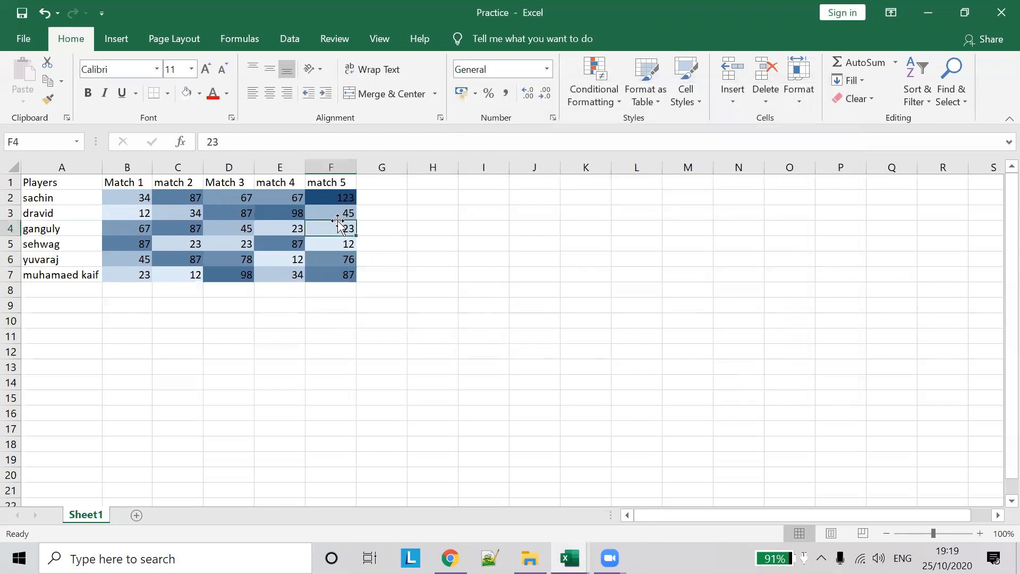
Open the Conditional Formatting Rules Manager, list the rules for This Worksheet, and move the dialog clear of the score table
left_click(608, 98)
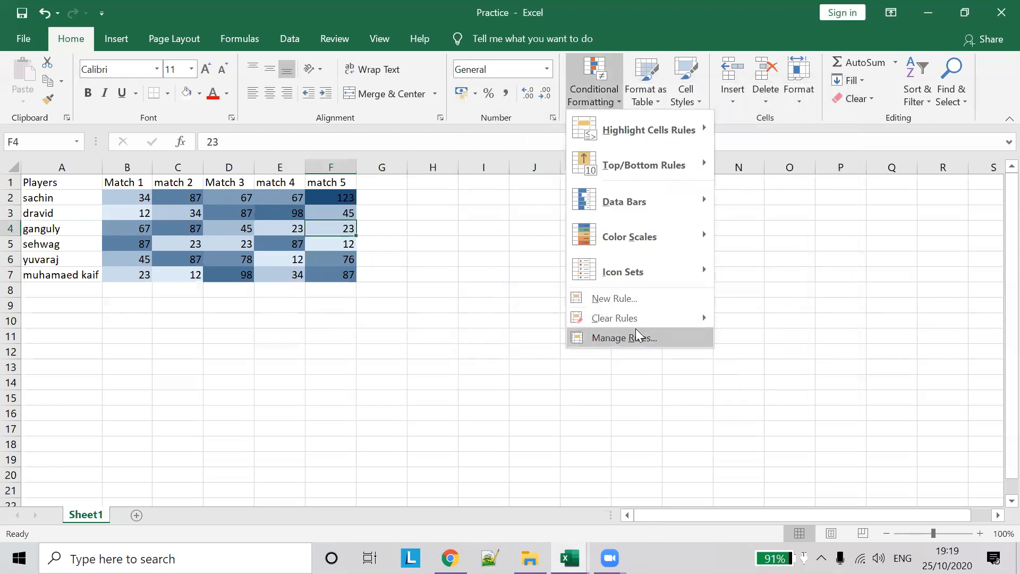
left_click(636, 335)
left_click(486, 160)
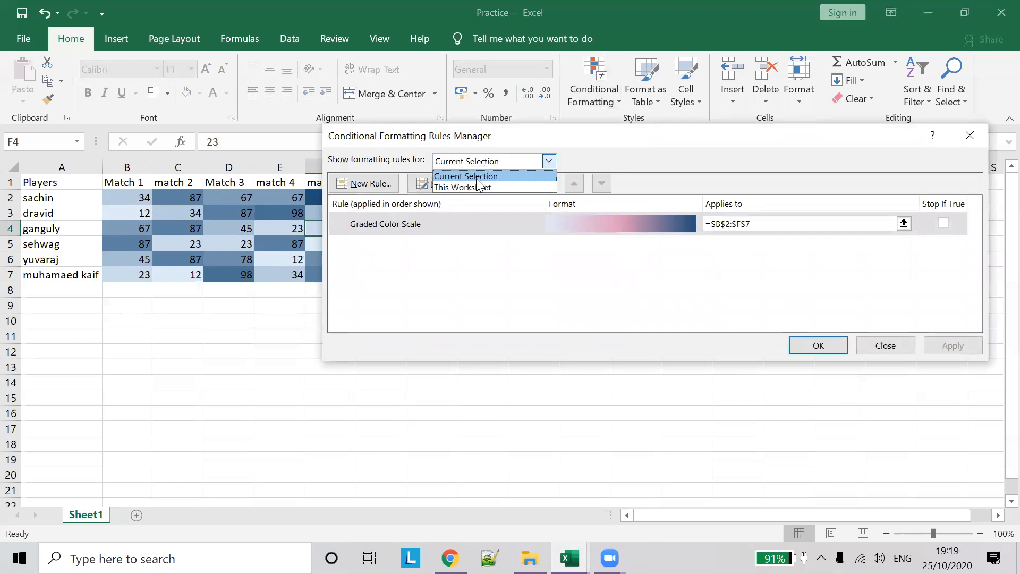
left_click(478, 186)
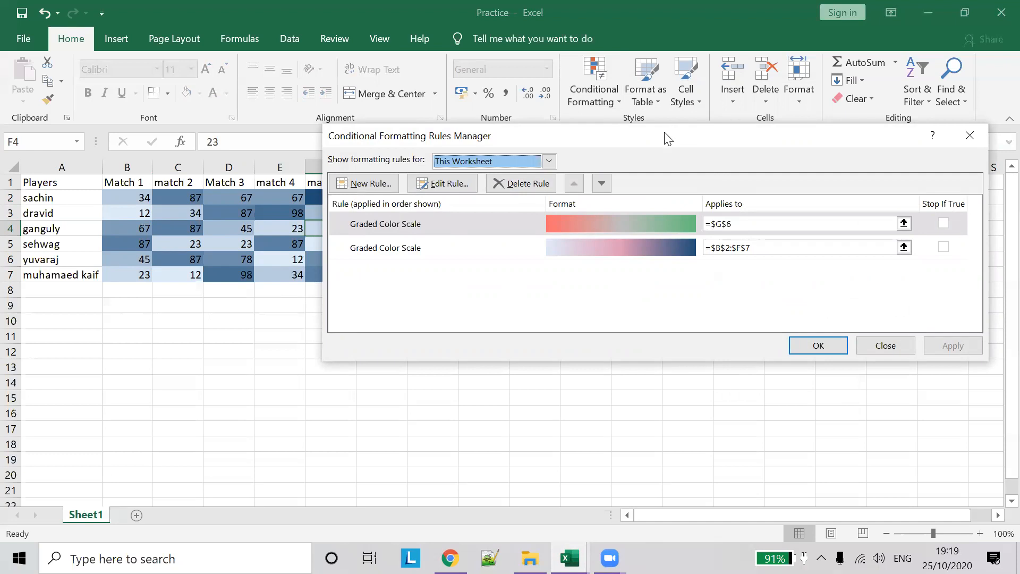
left_click_drag(668, 138, 583, 303)
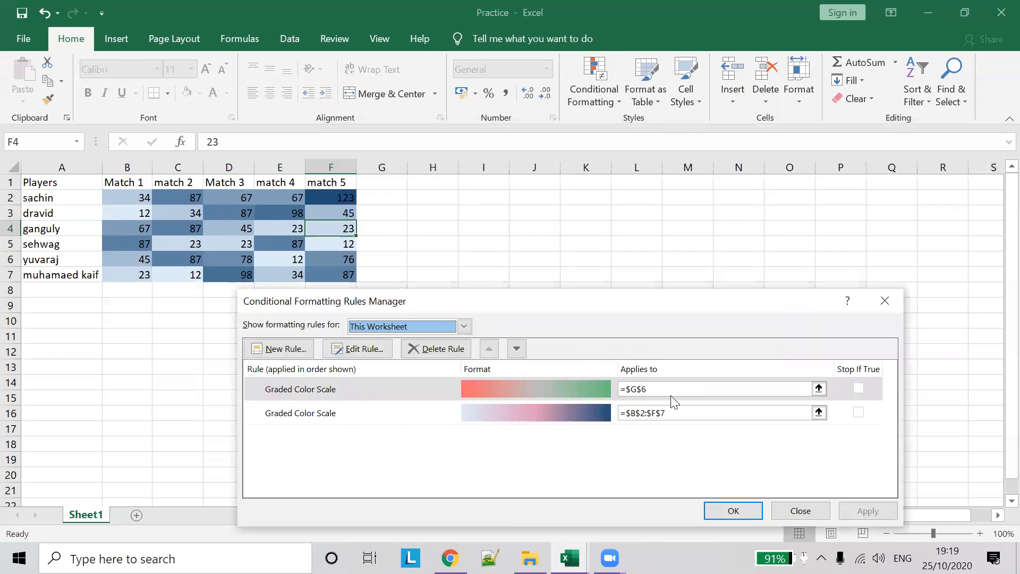
Apply the red-gray-green color scale rule to B2:F7, delete the blue graded color scale rule, and apply the changes
left_click(656, 389)
left_click_drag(125, 195, 342, 275)
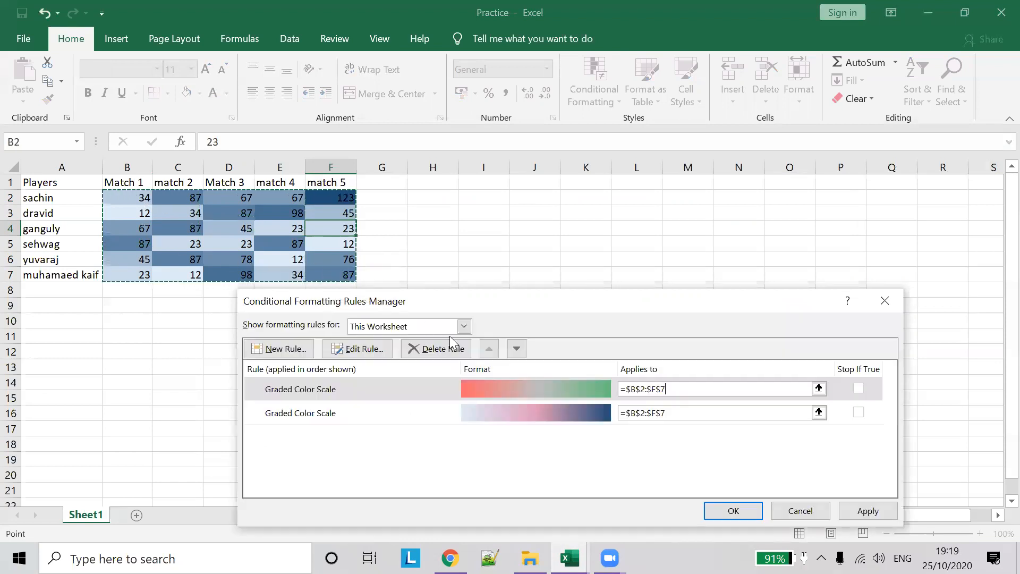
left_click(400, 415)
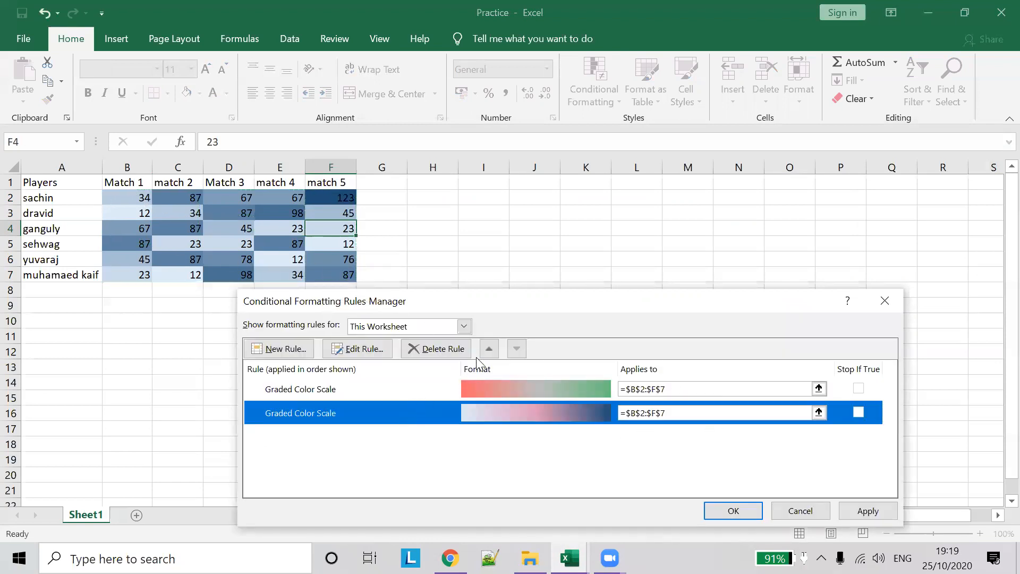
left_click(456, 349)
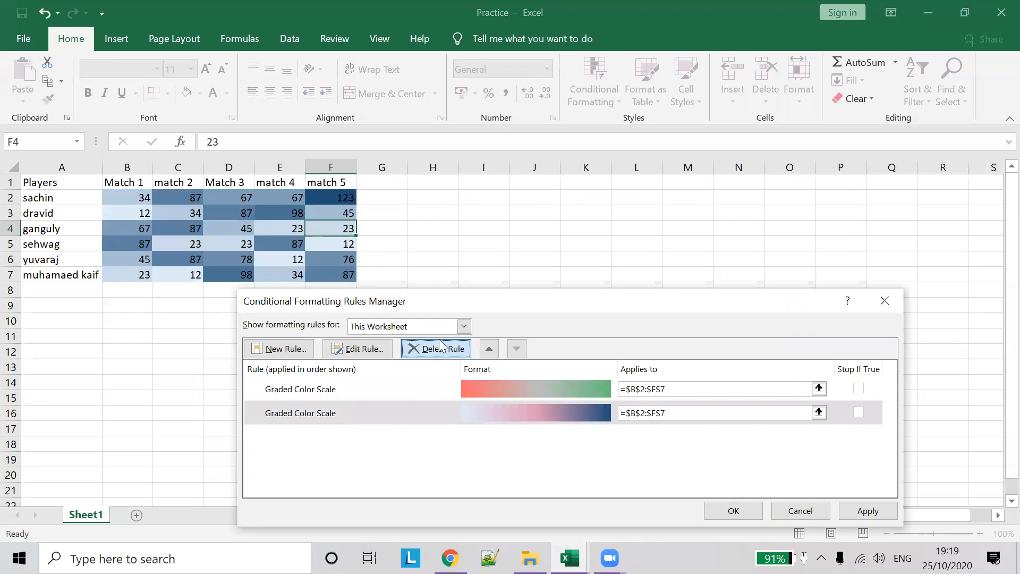
left_click(871, 511)
left_click(732, 510)
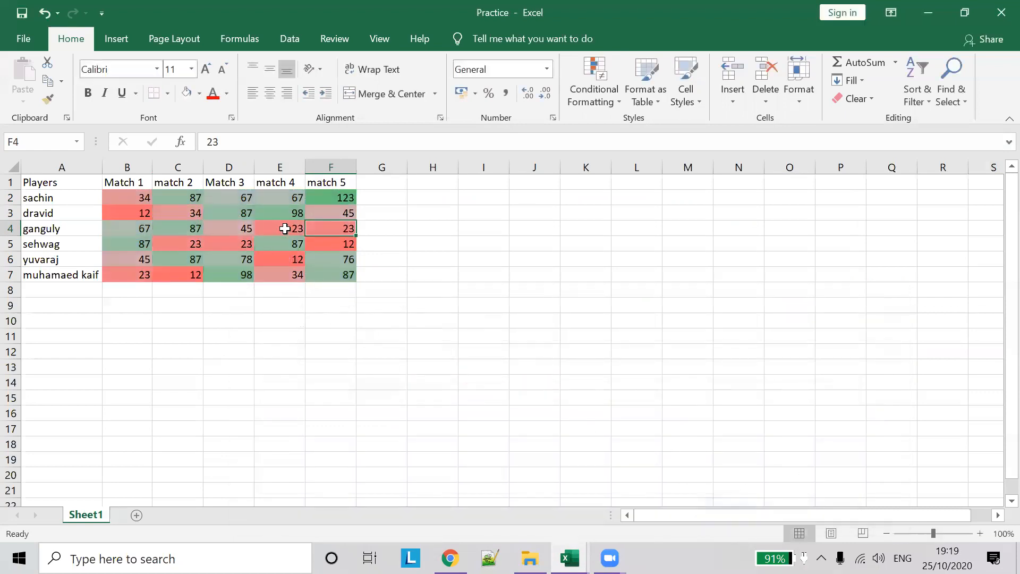
Edit the remaining color scale rule on the match scores and change its format style to Icon Sets
left_click(609, 106)
left_click(653, 336)
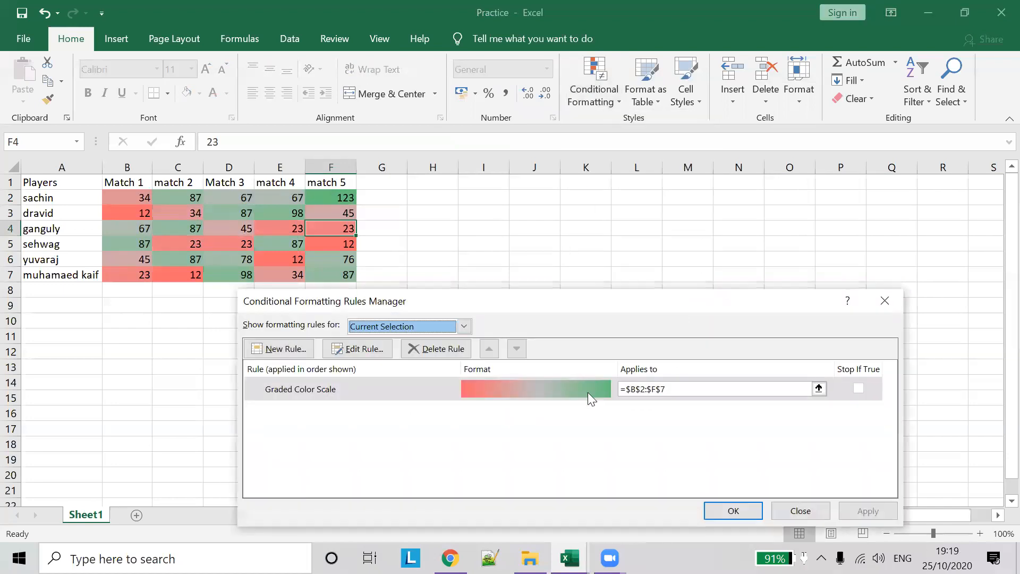
left_click(392, 389)
left_click_drag(630, 299, 660, 135)
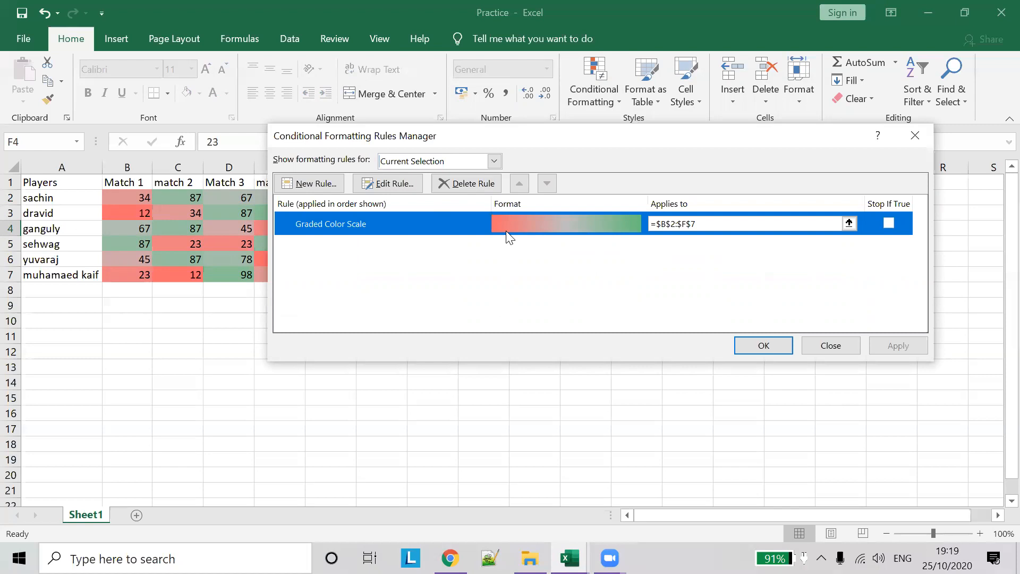
left_click(395, 183)
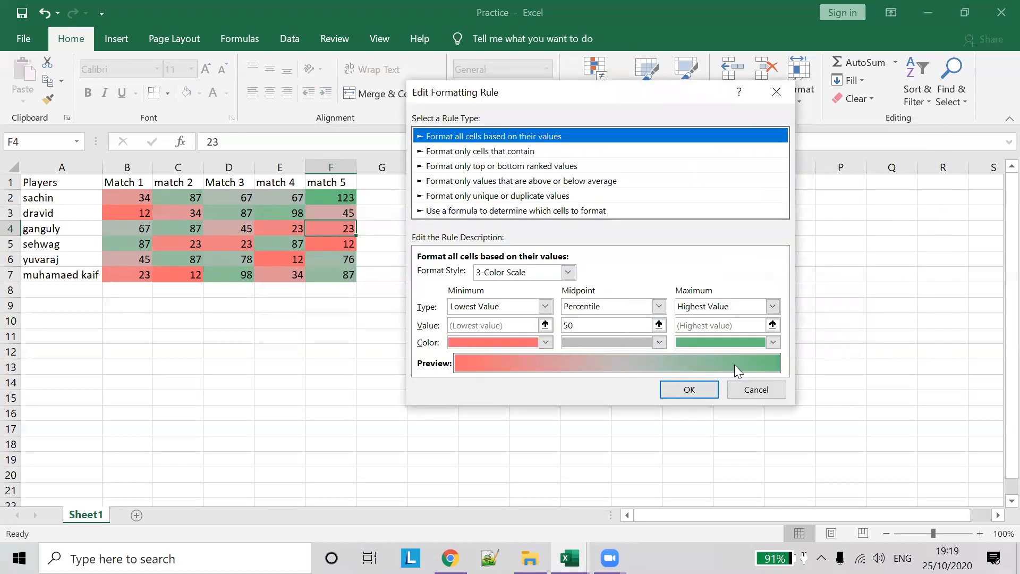
left_click(568, 272)
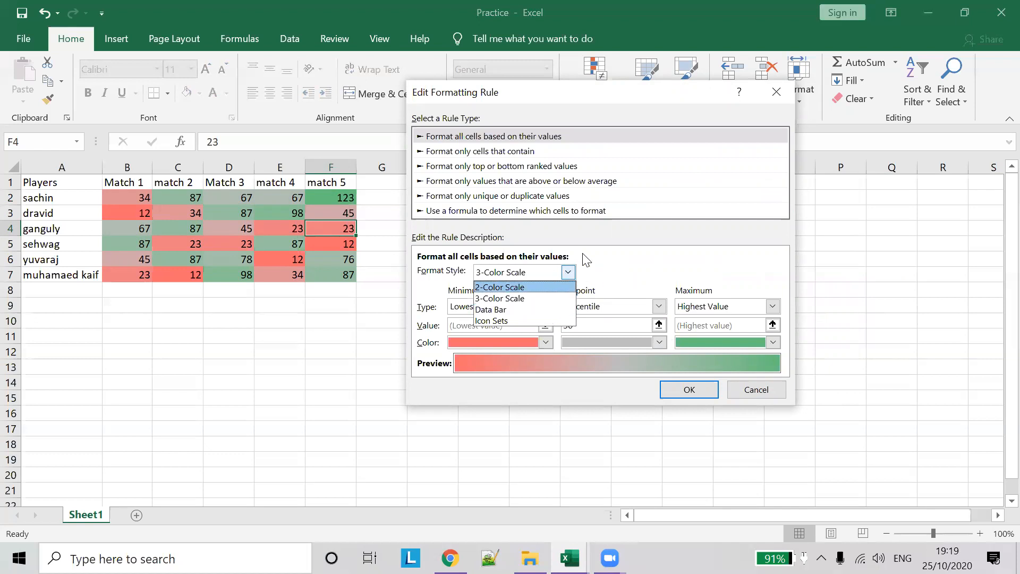
left_click(545, 320)
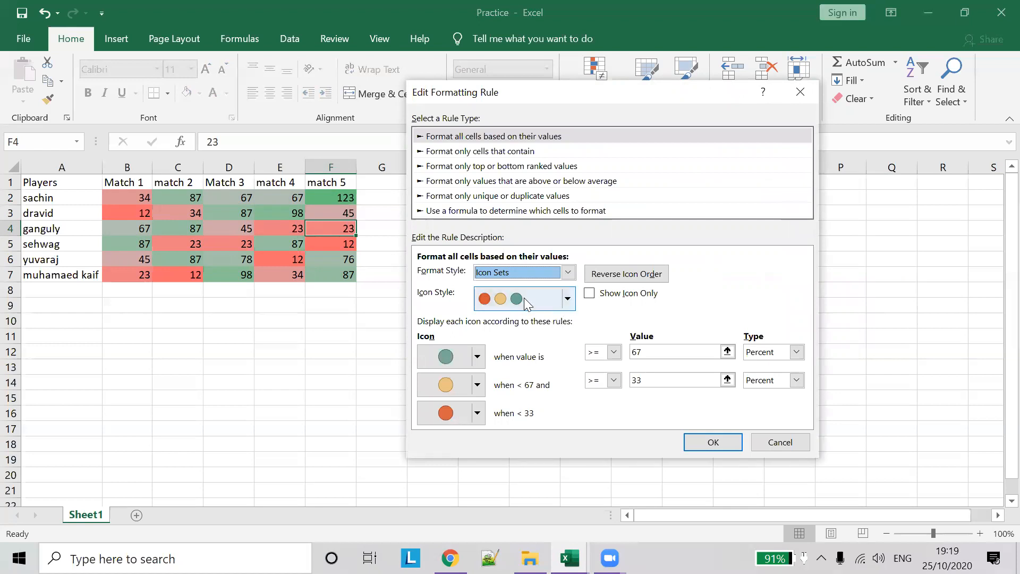
Keep the three-circle icon style with percent thresholds of 67 and 33, and apply the icon set rule to the scores
left_click(562, 305)
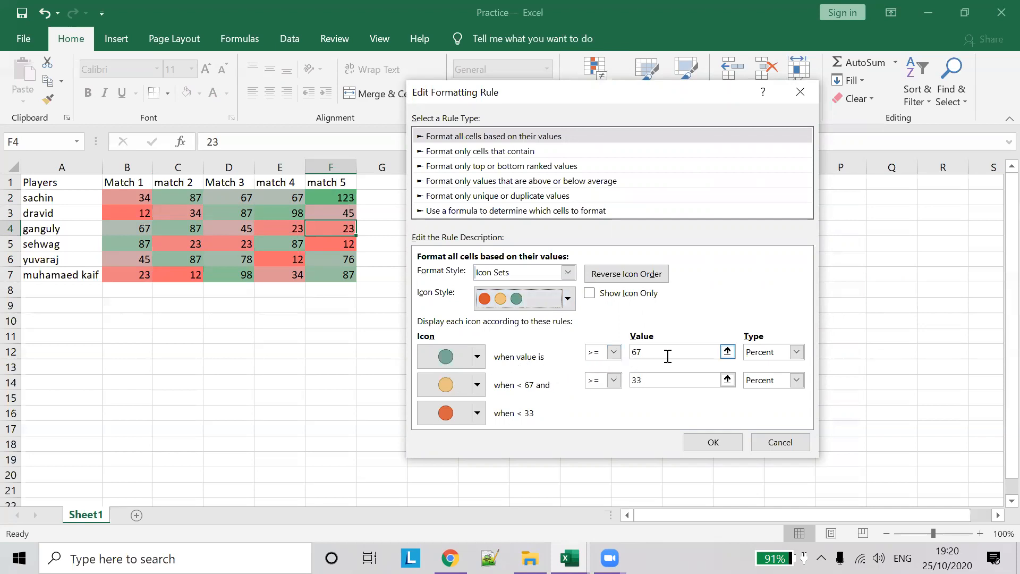
left_click(796, 351)
left_click(796, 293)
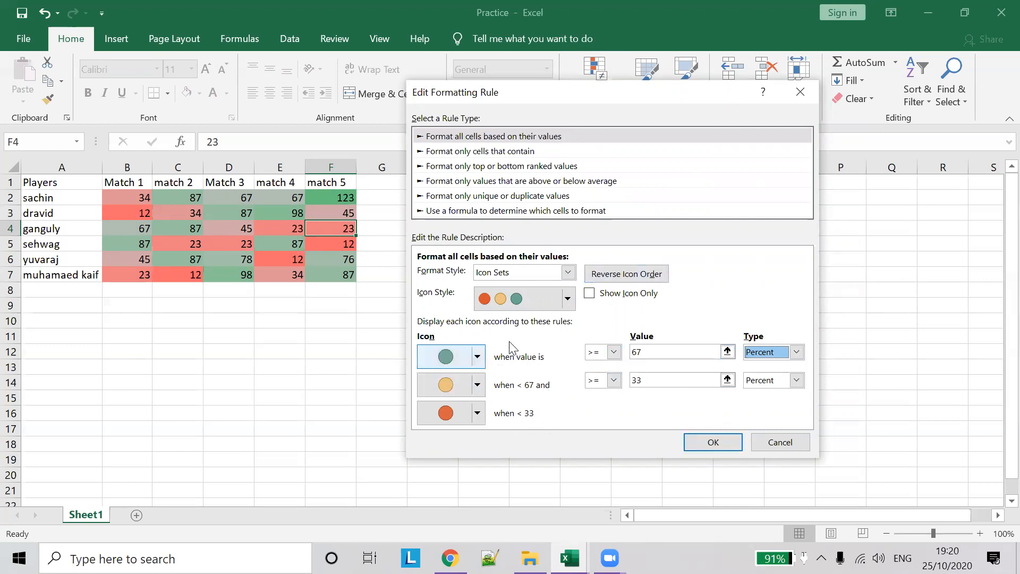
left_click(710, 443)
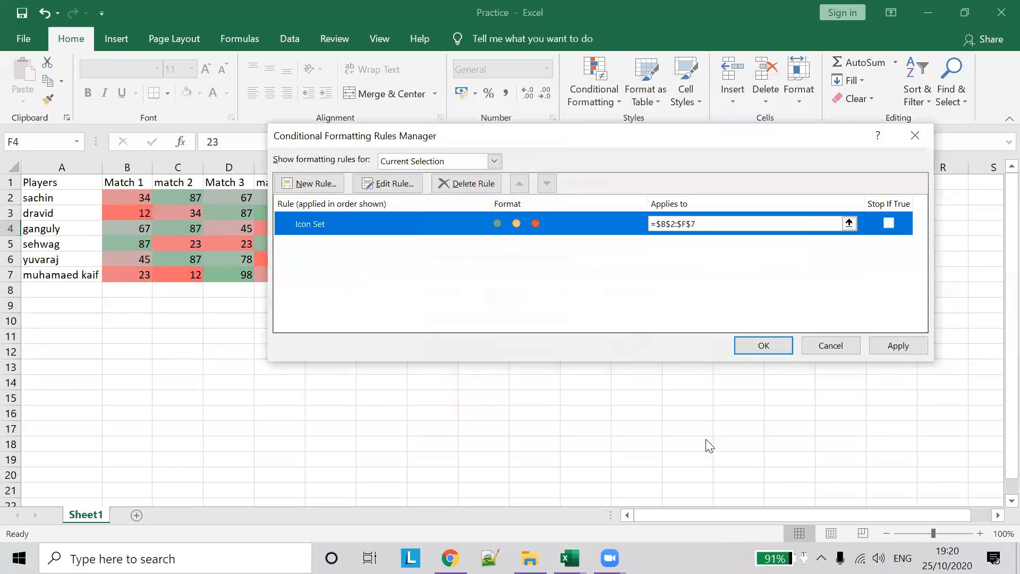
left_click(879, 345)
left_click(764, 343)
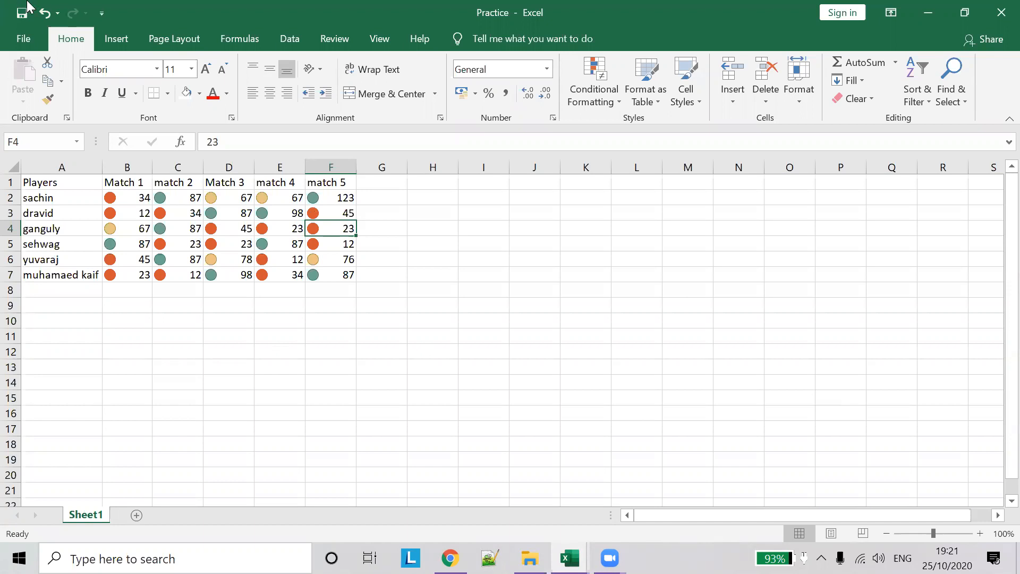
Delete the Icon Set rule for the match scores in the Conditional Formatting Rules Manager
left_click(597, 98)
left_click(644, 343)
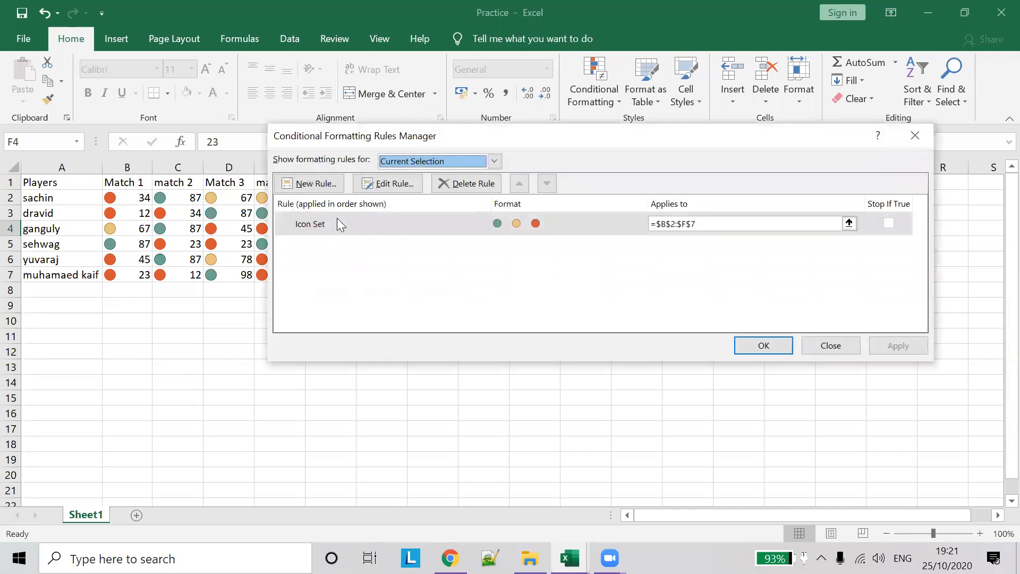
left_click(442, 226)
left_click(460, 189)
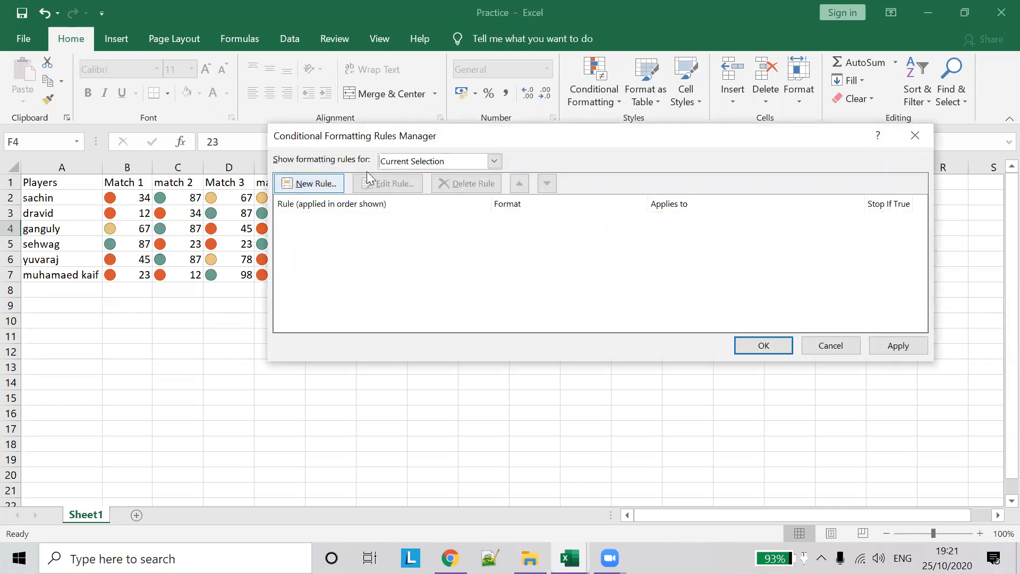
Start a new formatting rule of the type "Format only unique or duplicate values", keeping the score table in view
left_click_drag(467, 147, 415, 294)
left_click(250, 330)
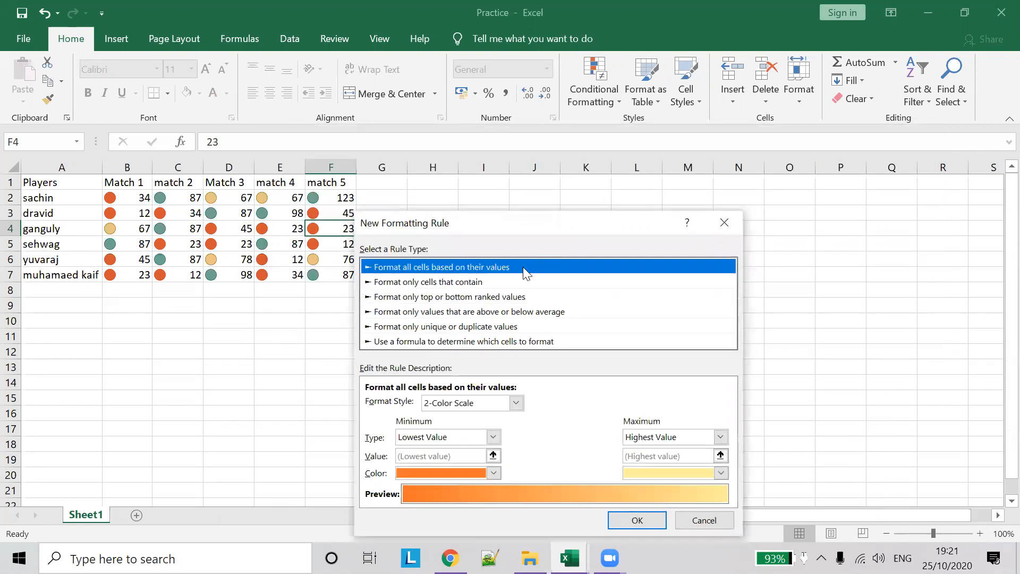
left_click_drag(552, 223, 686, 104)
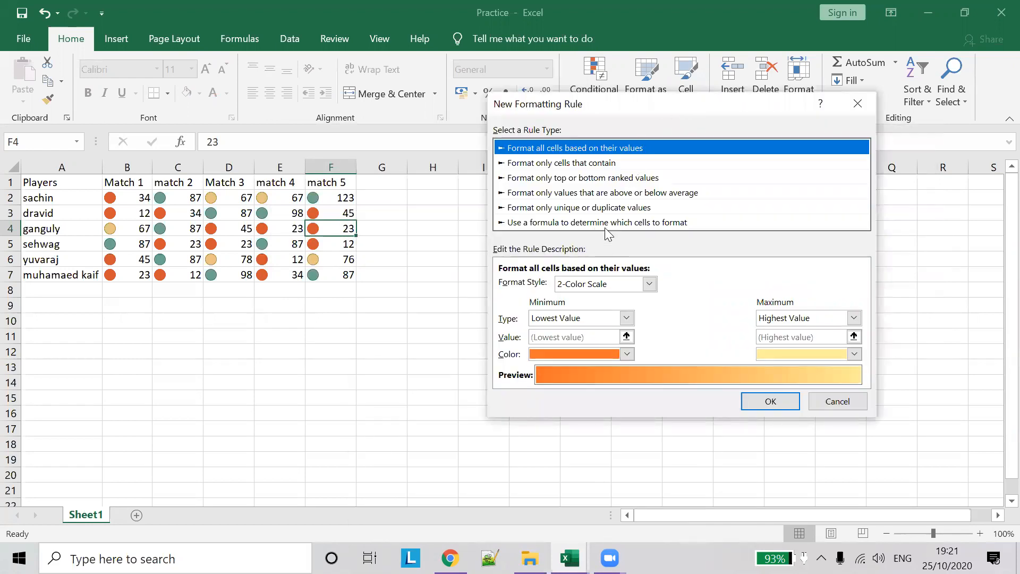
left_click(582, 207)
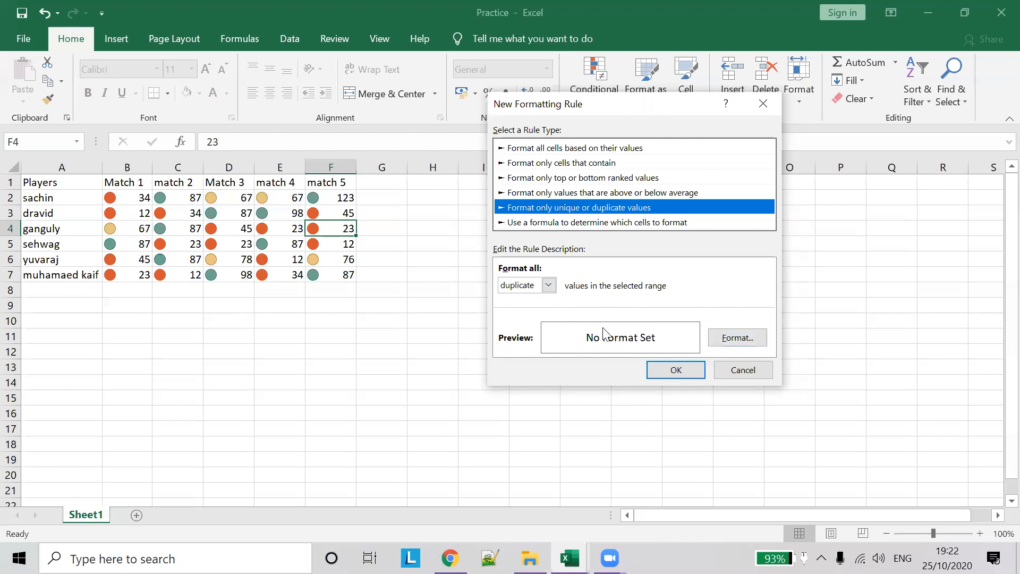
Set the duplicate values format to strikethrough and create the rule
left_click(731, 348)
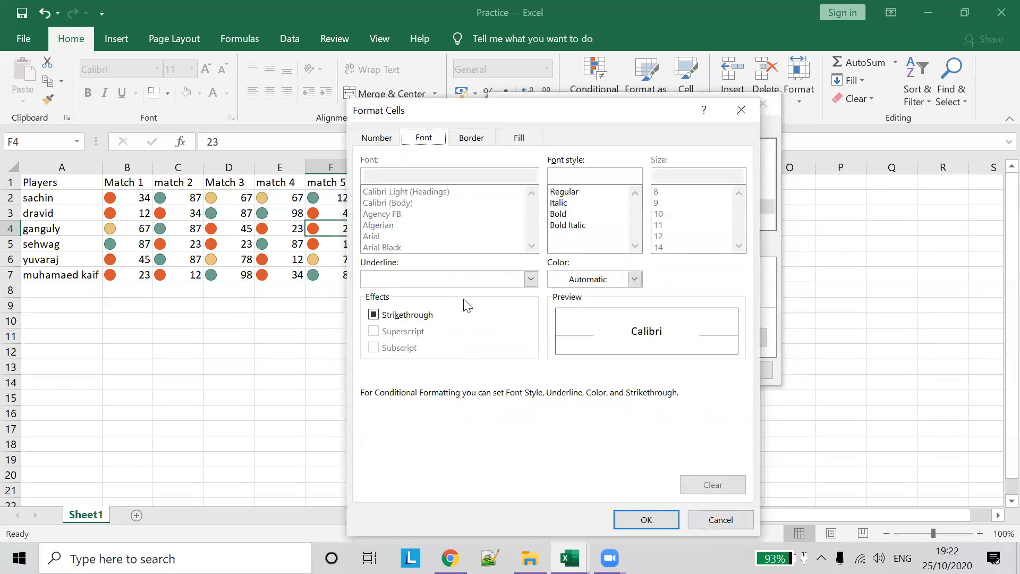
left_click(403, 320)
left_click(403, 319)
left_click(404, 319)
left_click(379, 317)
left_click(378, 317)
left_click(645, 519)
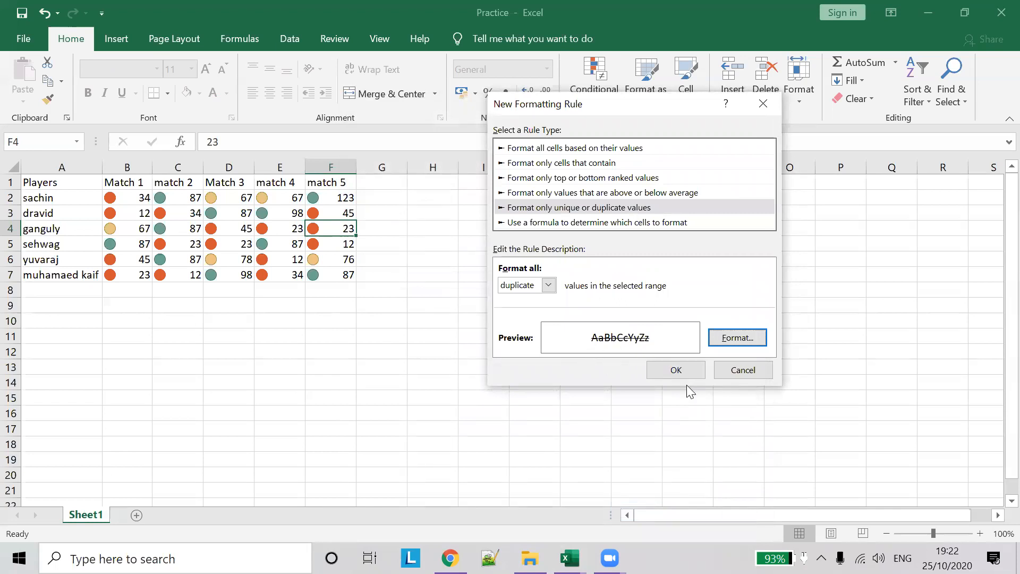
left_click(685, 375)
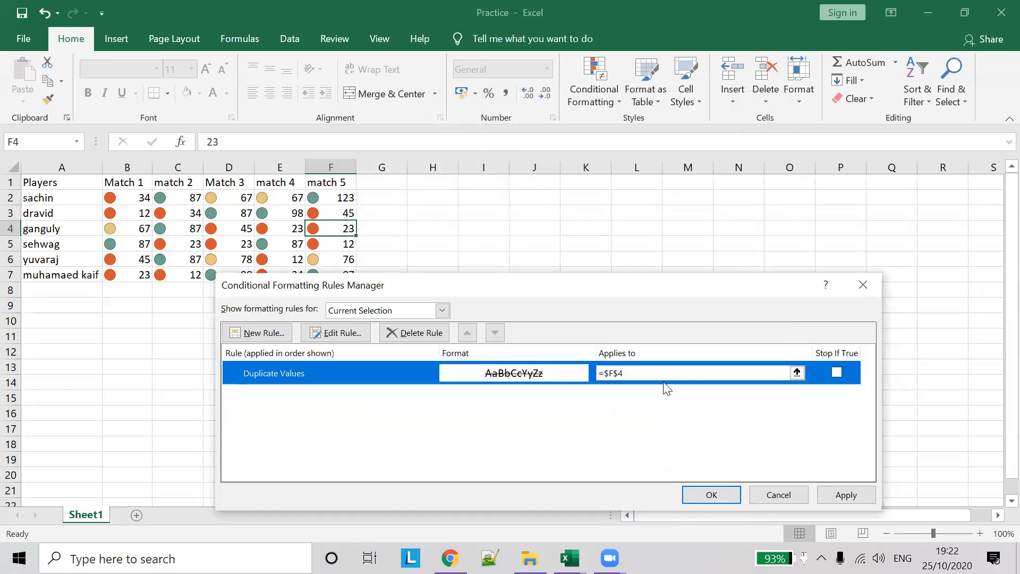
Change the range of the Duplicate Values rule to B2:F7 and apply it
left_click(619, 373)
key("BackSpace")
key("BackSpace")
left_click(627, 373)
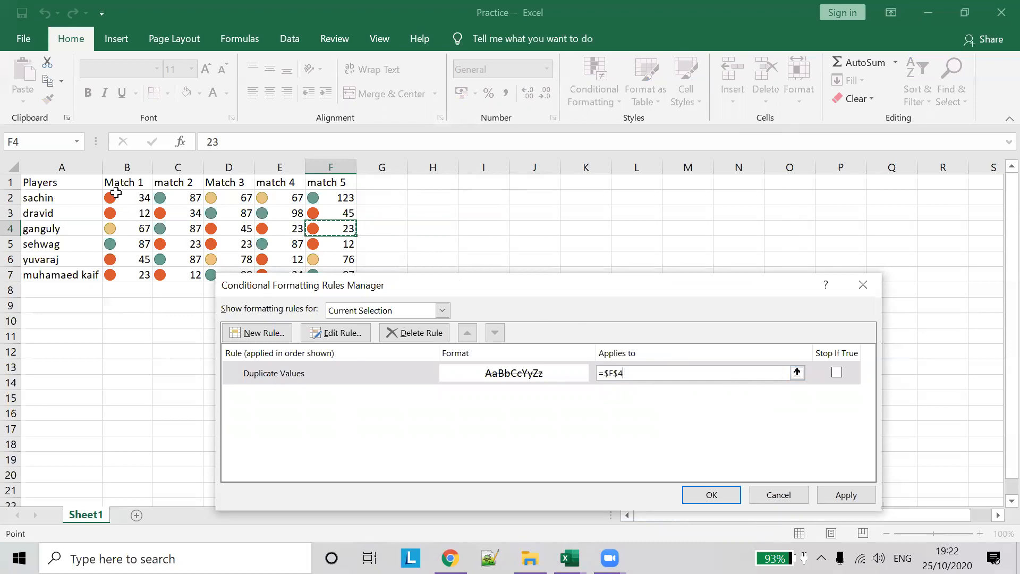
left_click_drag(117, 195, 351, 276)
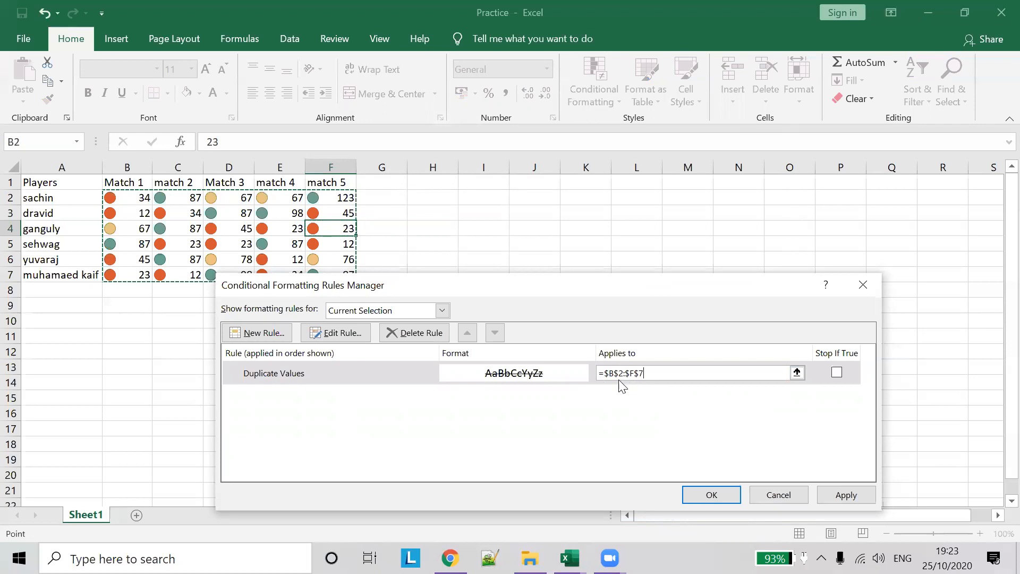
left_click(843, 494)
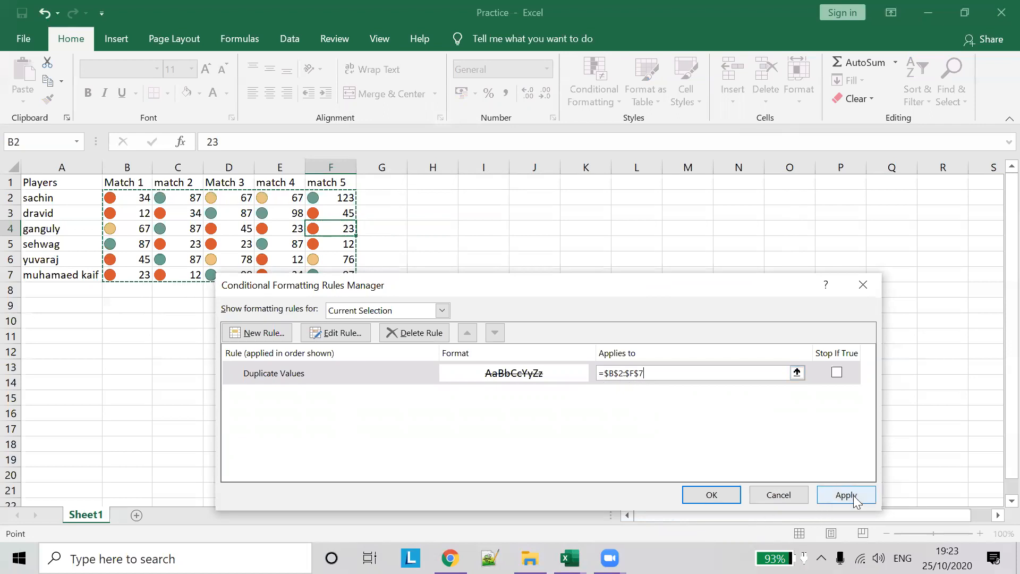
left_click(708, 493)
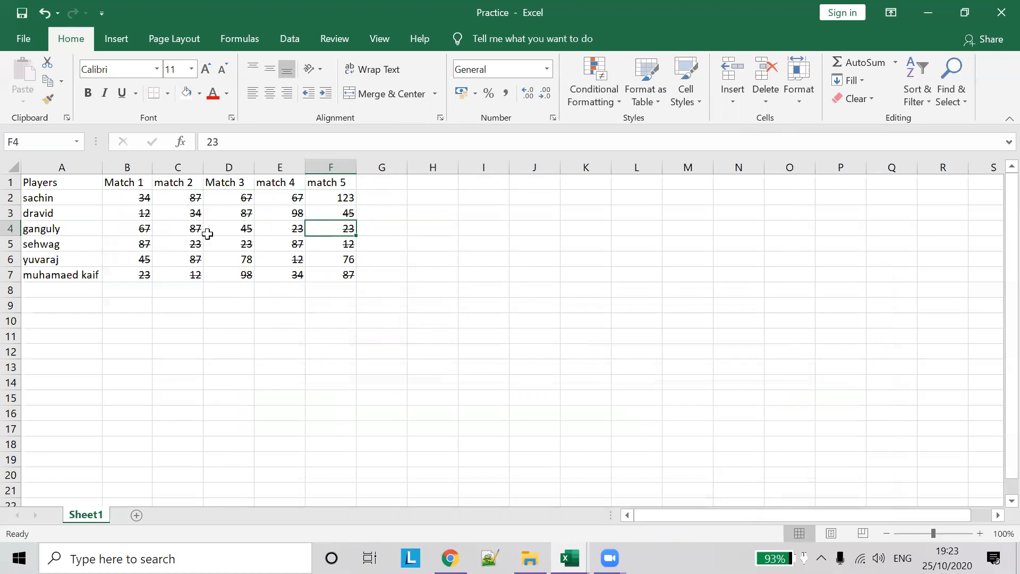
Check the repeated 34 and 23 scores across the match columns against the score in D6
left_click(142, 198)
left_click(183, 214)
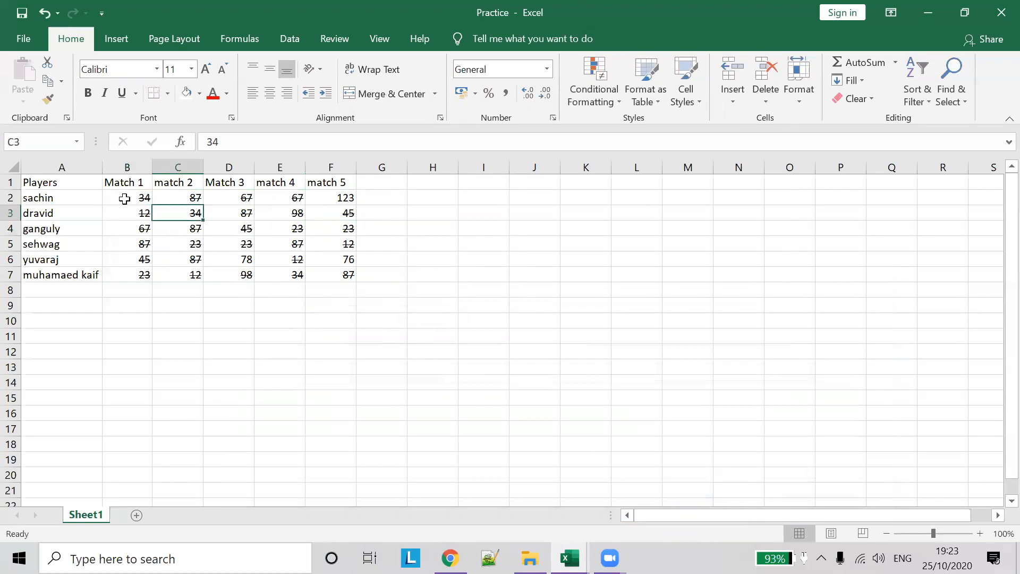
left_click(244, 242)
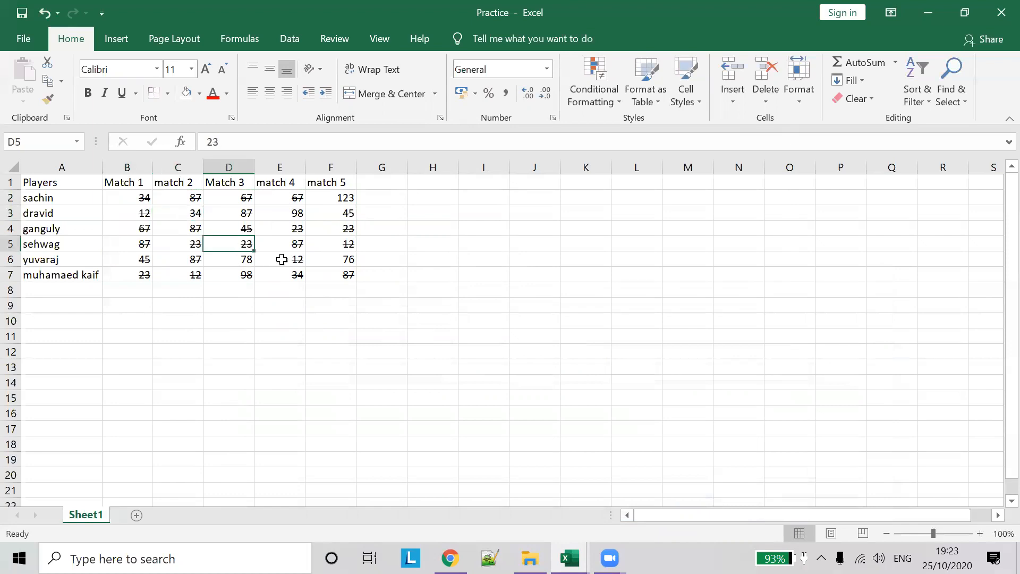
left_click(286, 229)
left_click(339, 229)
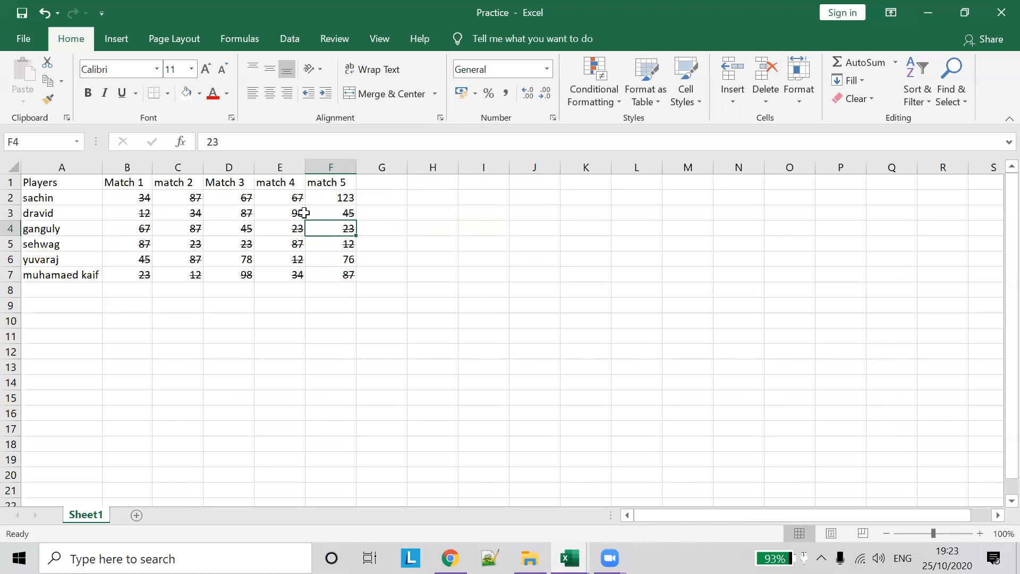
left_click(247, 261)
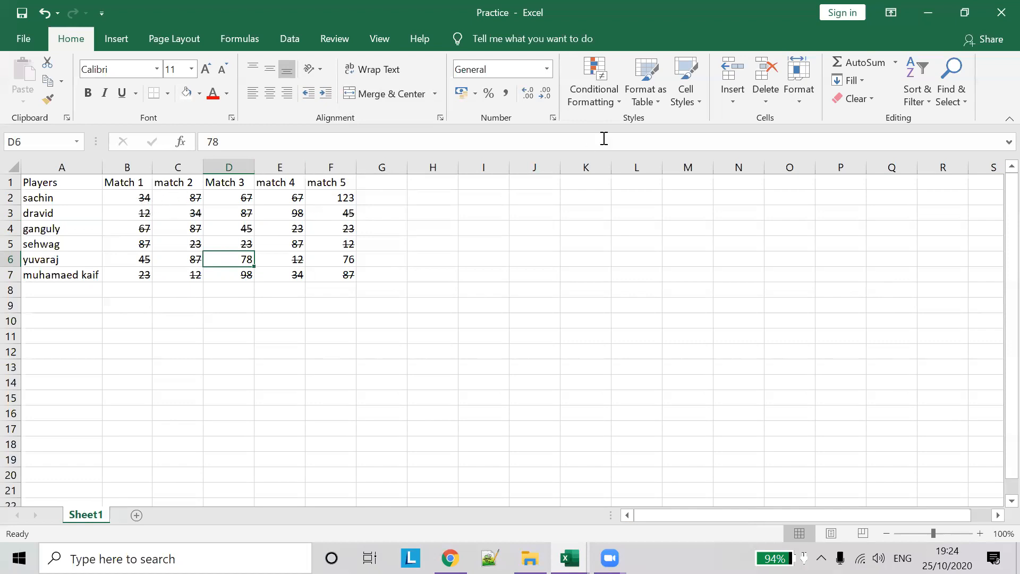
Open the Duplicate Values rule from the Rules Manager for editing and switch it to format unique values
left_click(596, 90)
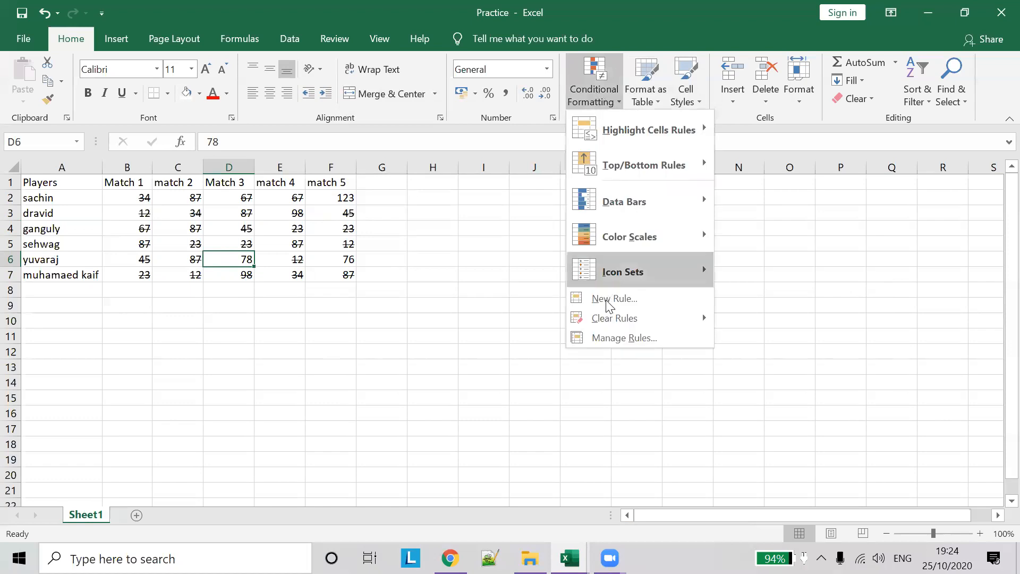
left_click(618, 338)
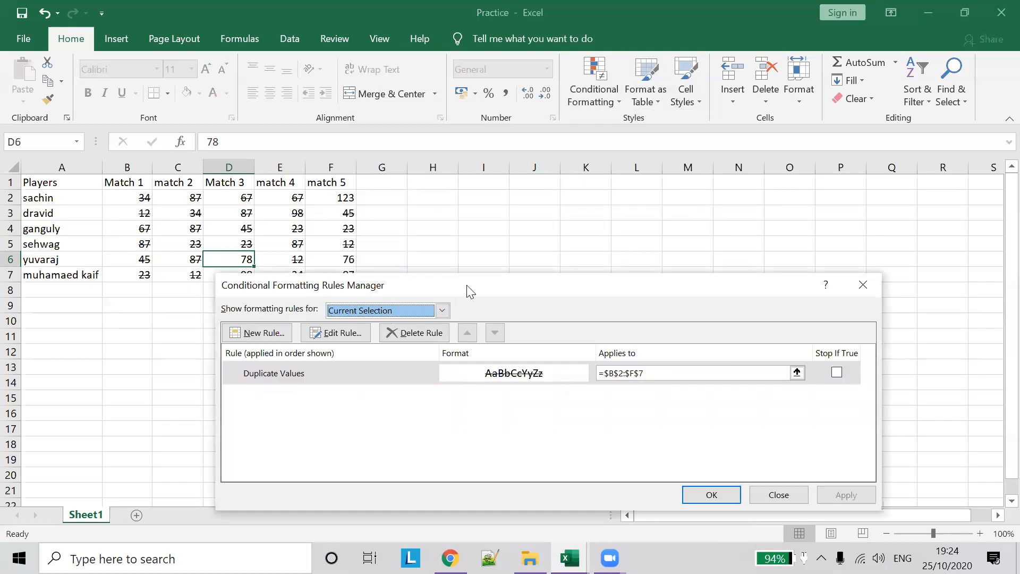
left_click_drag(469, 290, 518, 174)
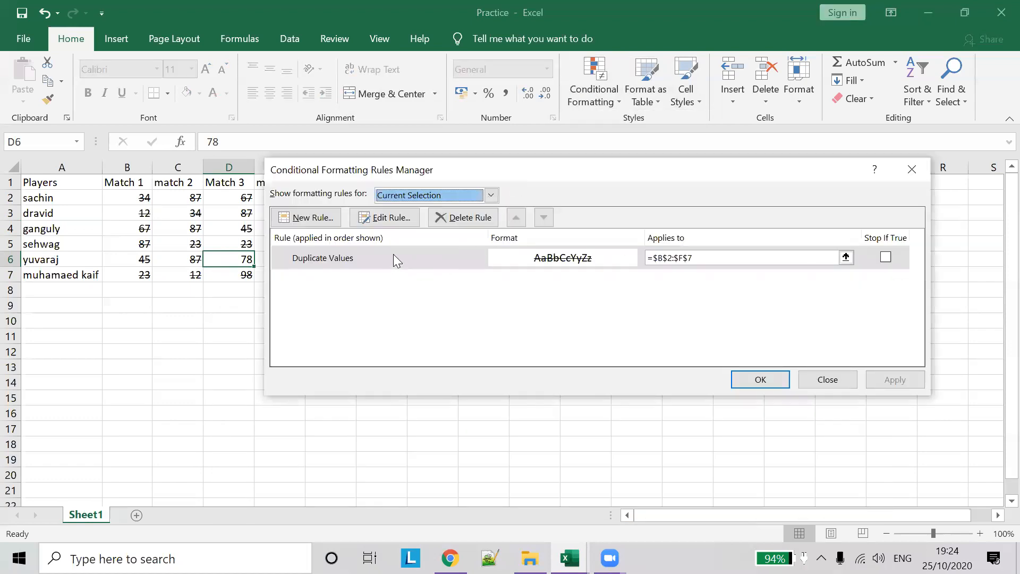
left_click(393, 257)
left_click(393, 217)
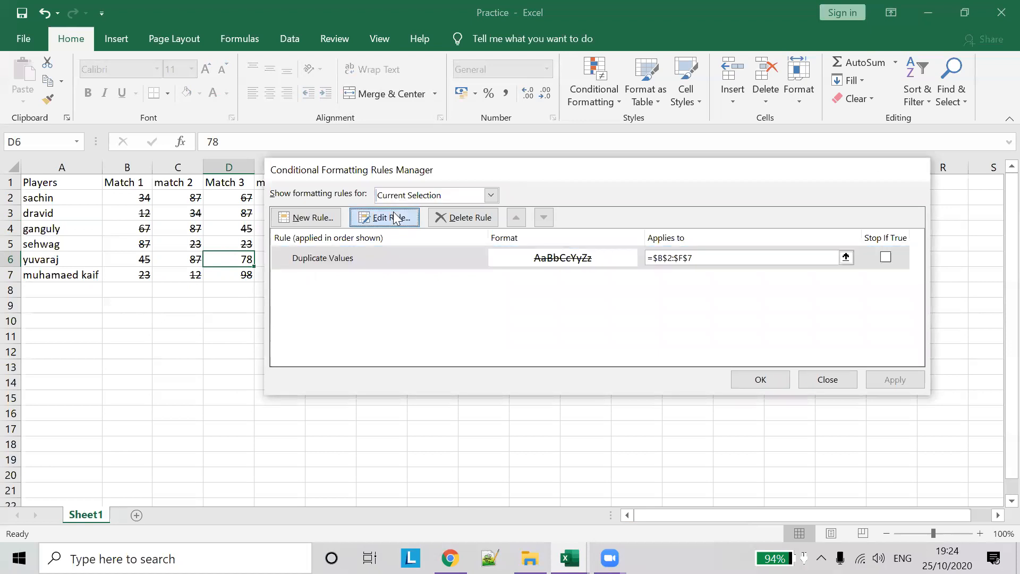
left_click(511, 322)
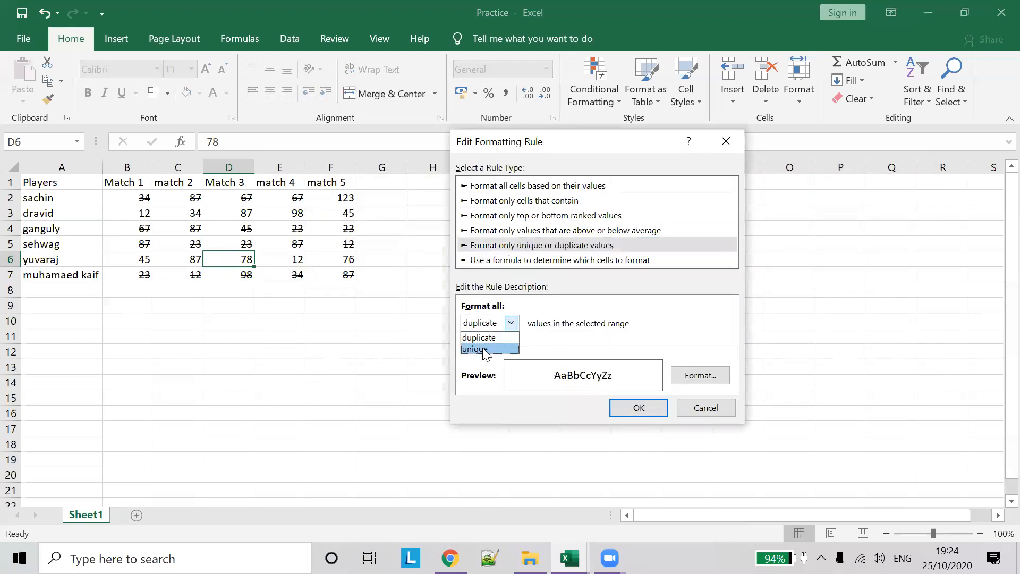
left_click(482, 347)
Add a green background fill to the unique values format and apply the edited rule to the scores
left_click(697, 375)
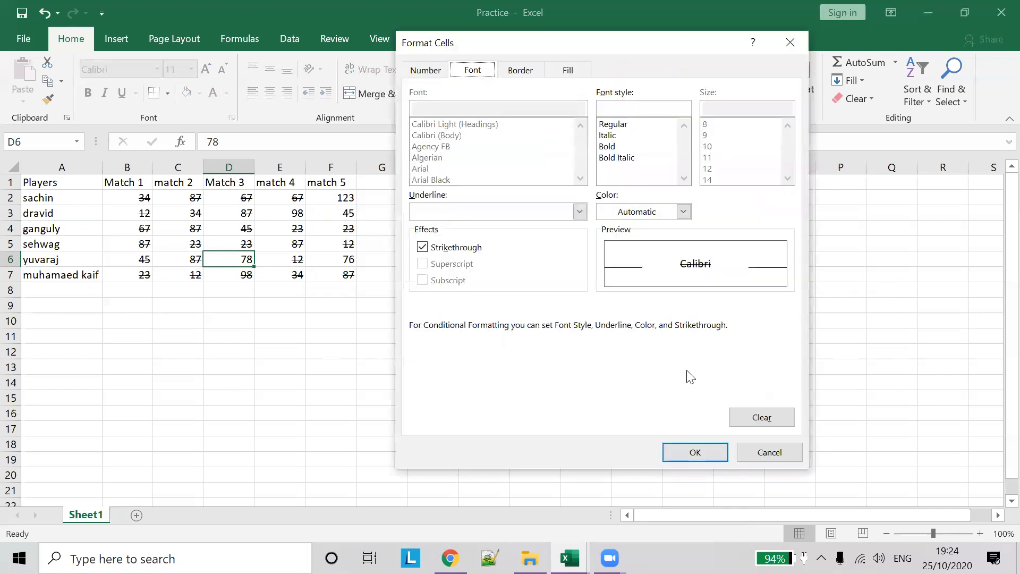
left_click(526, 71)
left_click(568, 70)
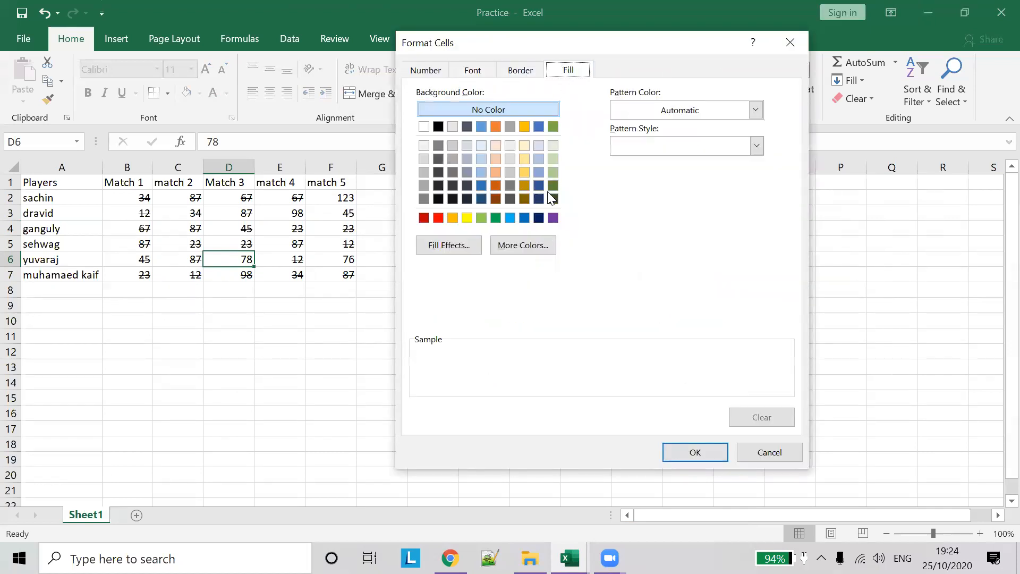
left_click(494, 218)
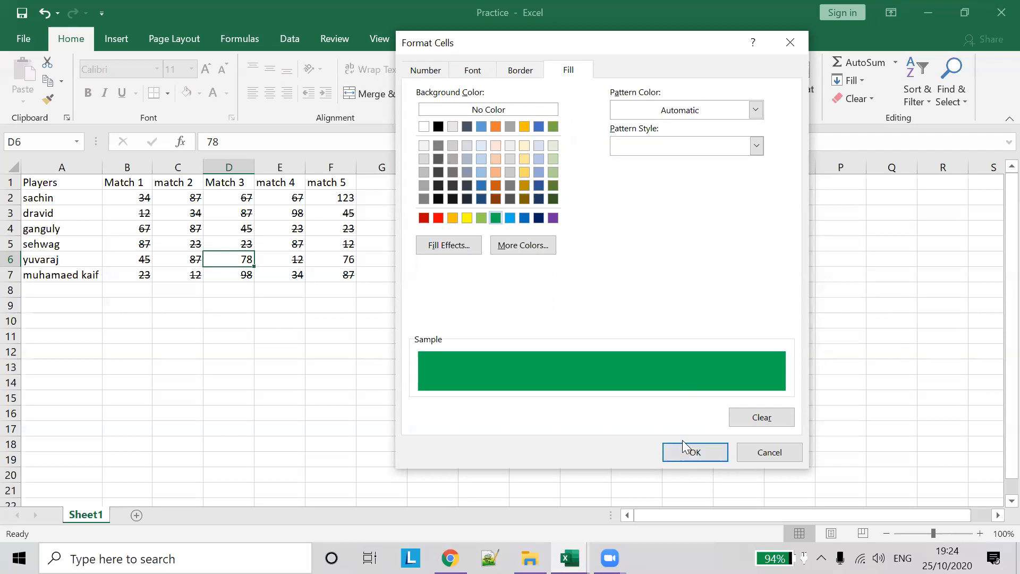
left_click(694, 452)
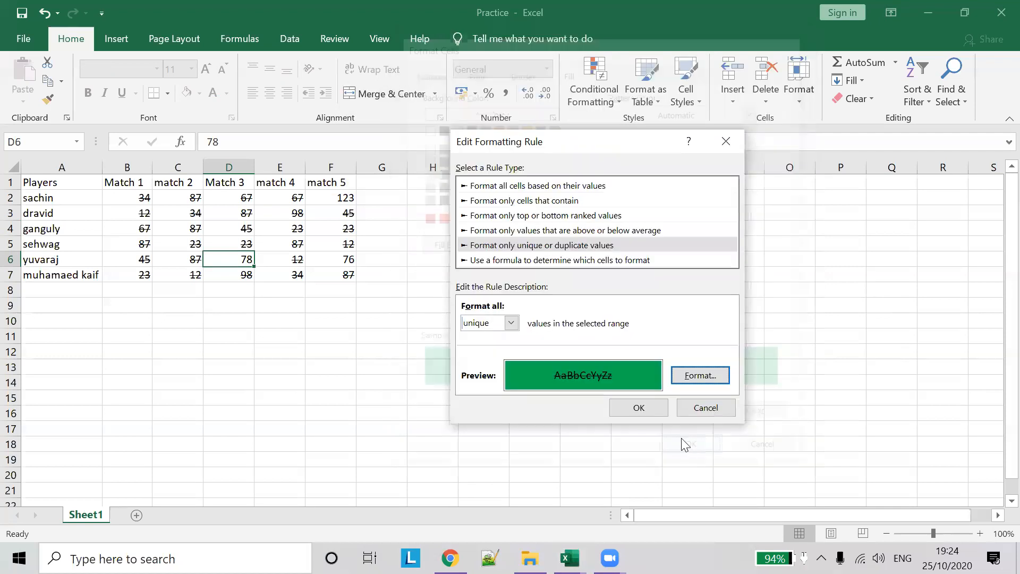
left_click(655, 407)
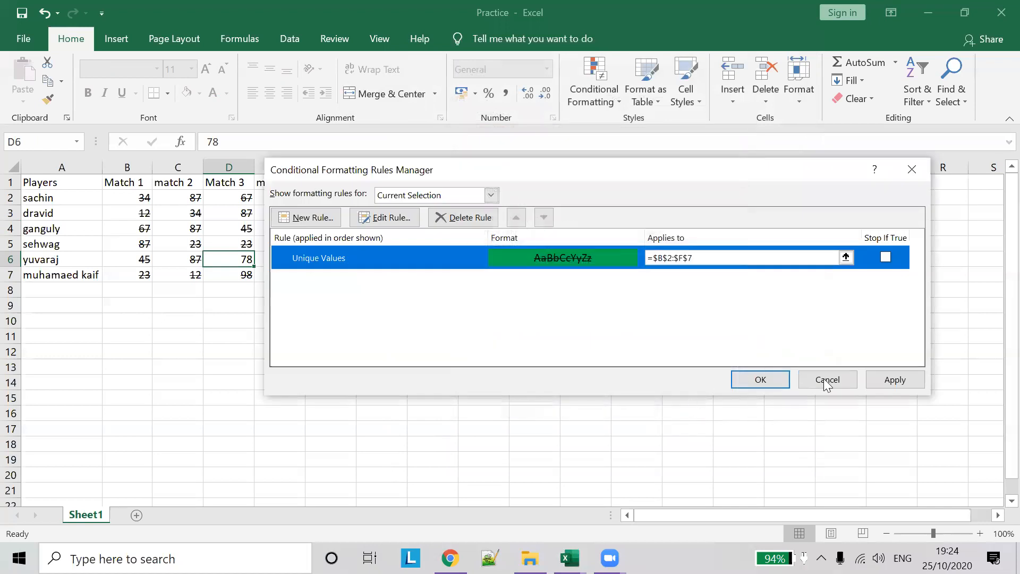
left_click(883, 378)
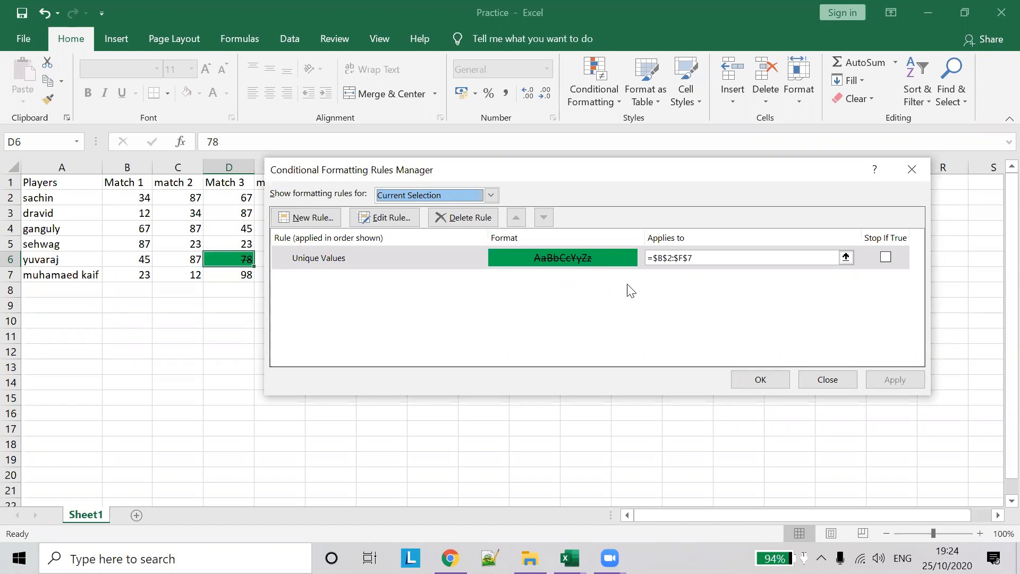
left_click(759, 378)
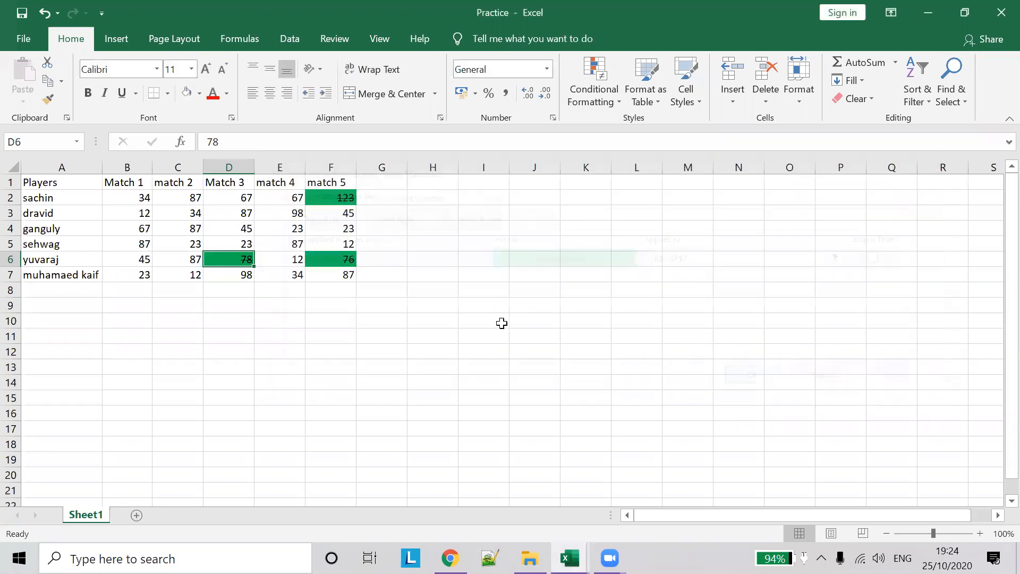
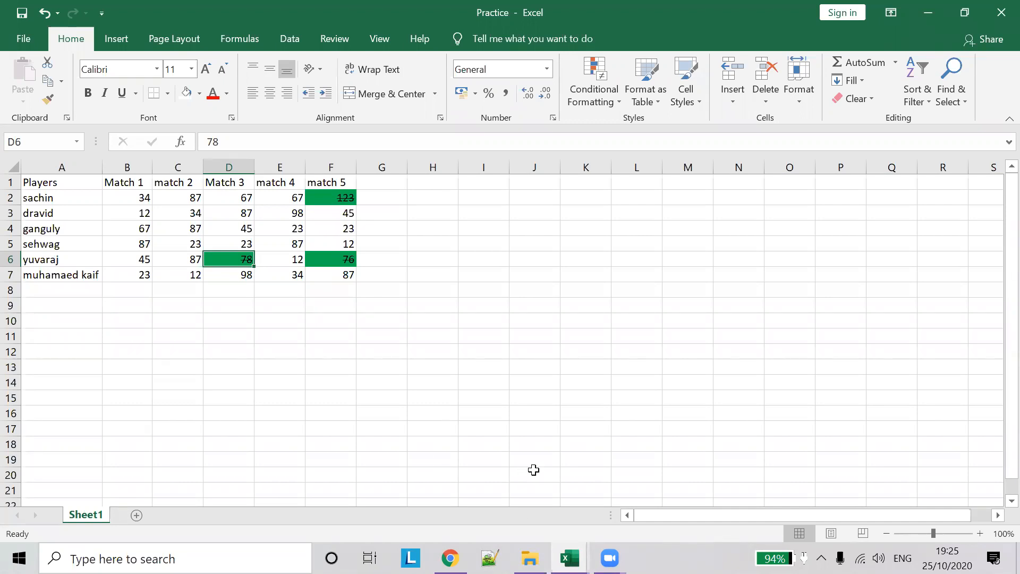
Add a Top 10% rule to cell D6 using Light Red Fill with Dark Red Text
left_click(601, 106)
mouse_move(586, 138)
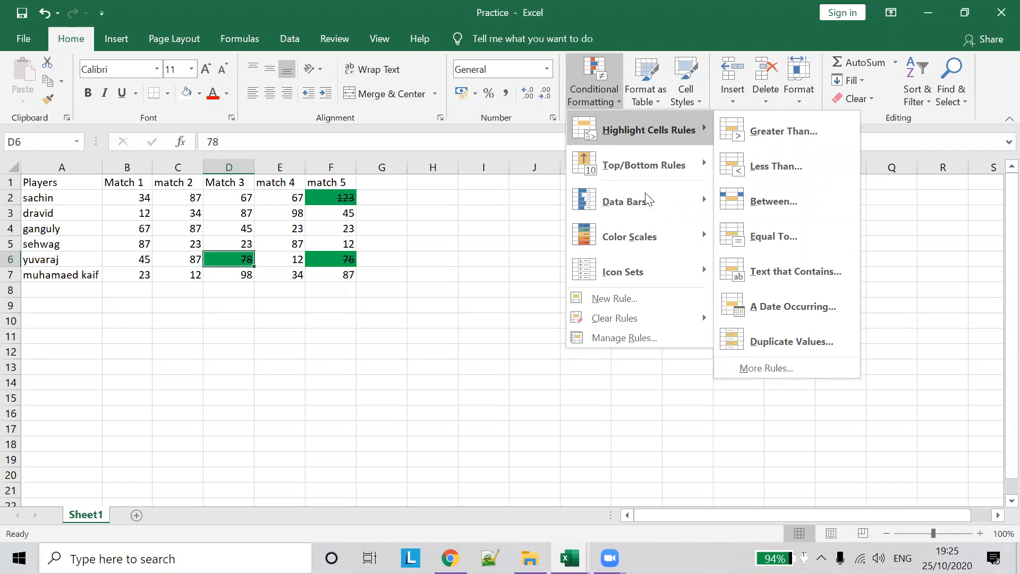
mouse_move(656, 177)
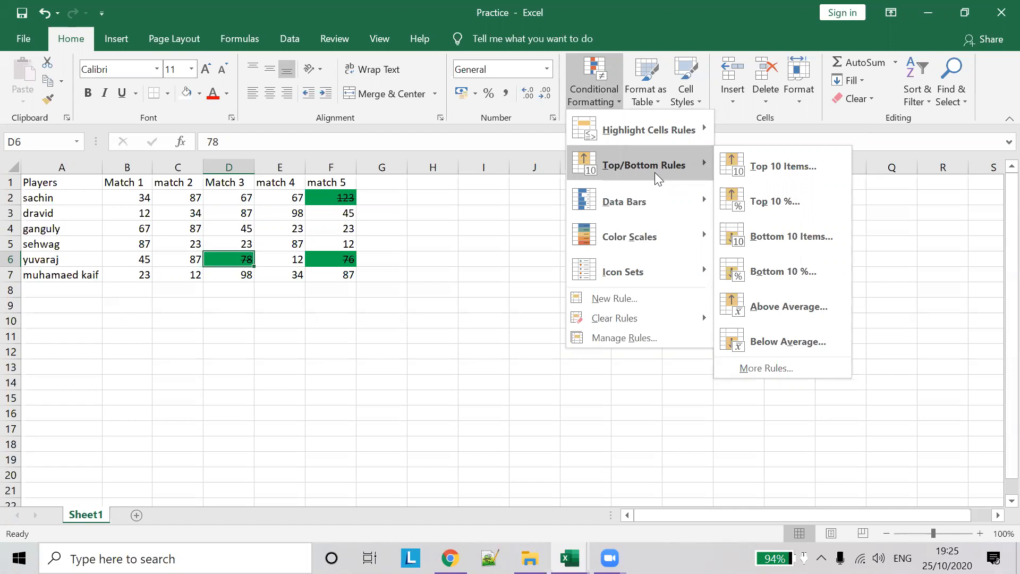
mouse_move(681, 242)
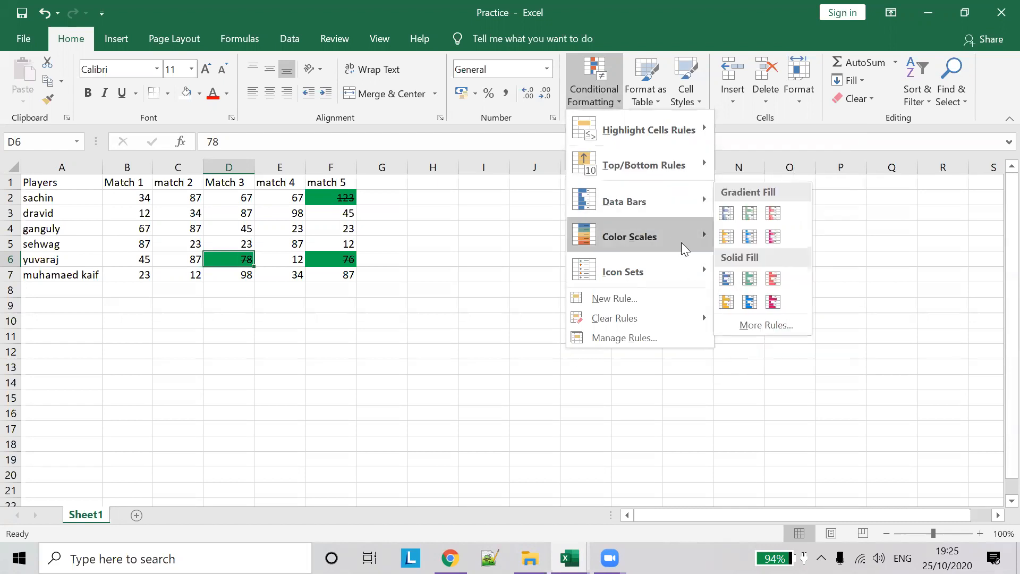
mouse_move(671, 199)
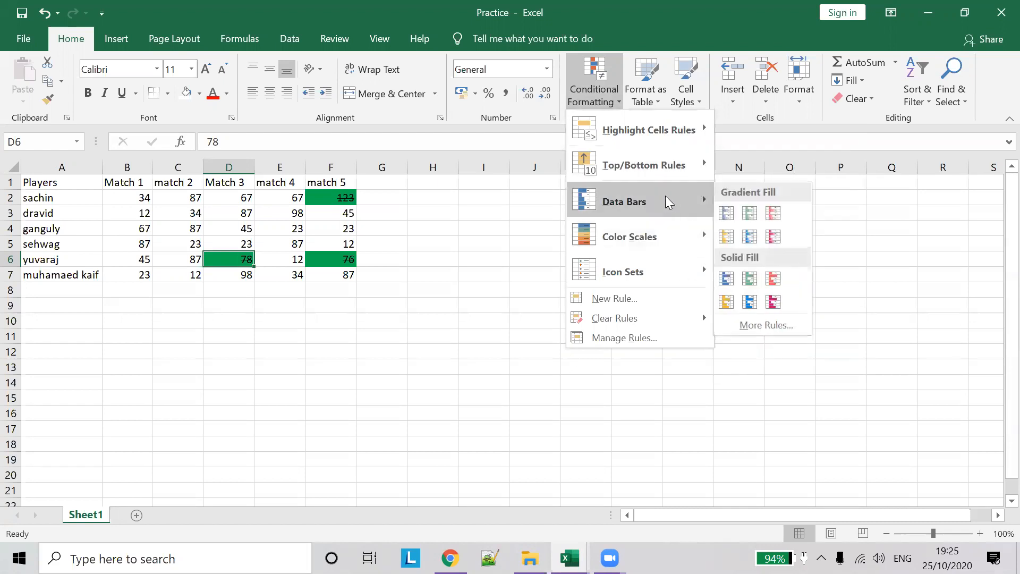
mouse_move(674, 275)
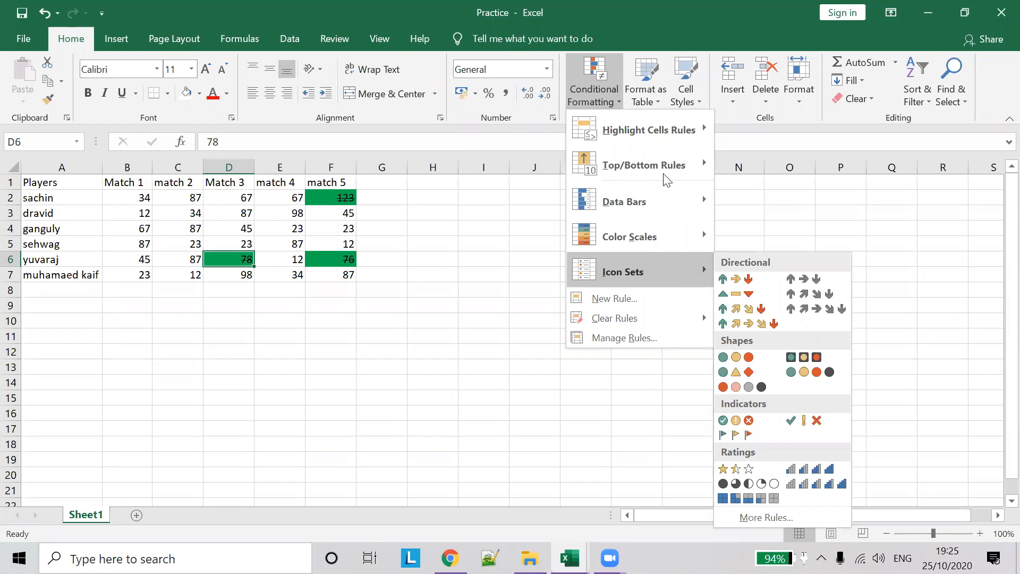
mouse_move(669, 144)
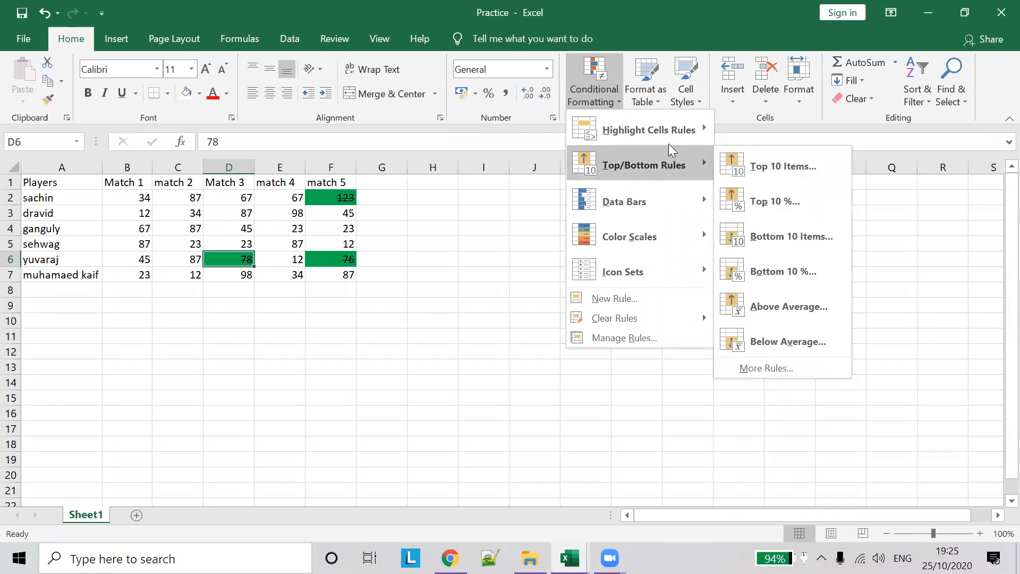
left_click(782, 215)
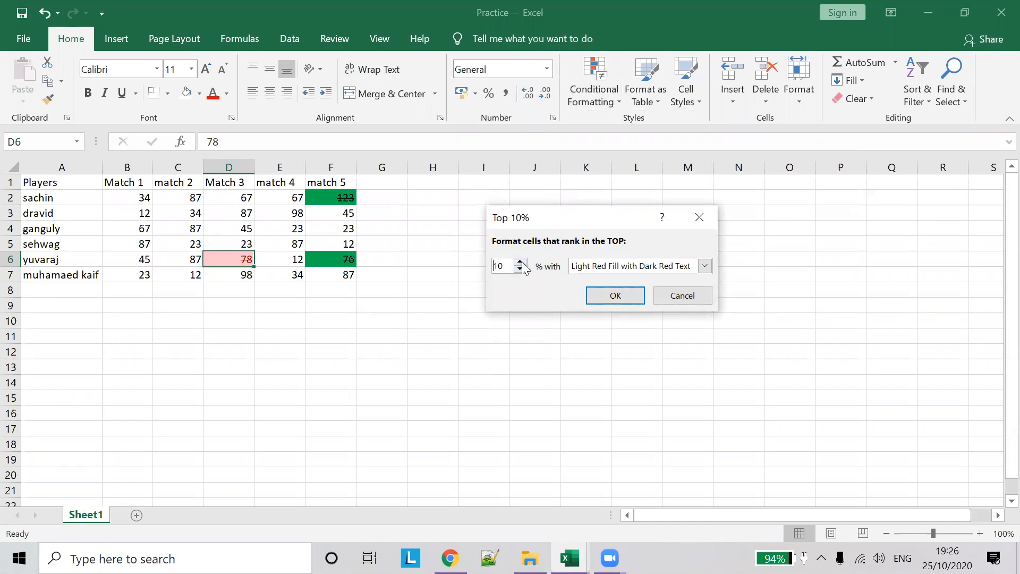
left_click(616, 296)
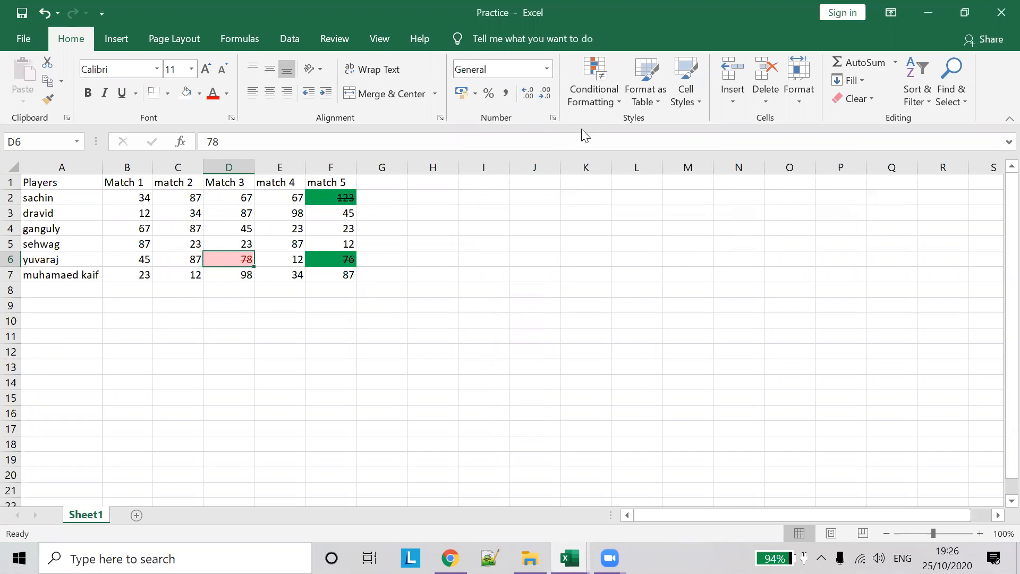
Change the range of the Top 10% rule to B2:F7 and apply it
left_click(591, 102)
left_click(608, 337)
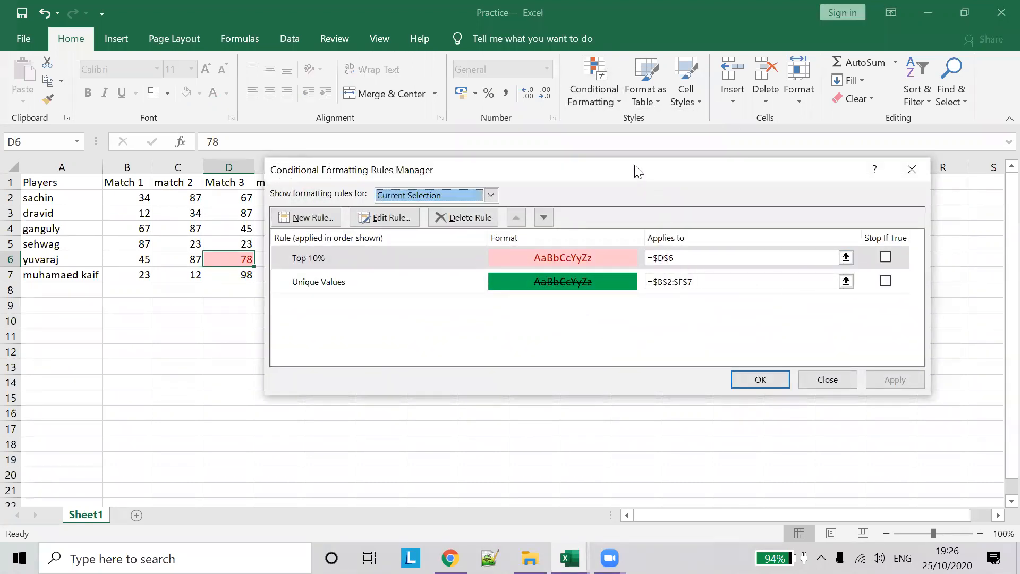
left_click_drag(637, 170, 589, 309)
left_click(634, 398)
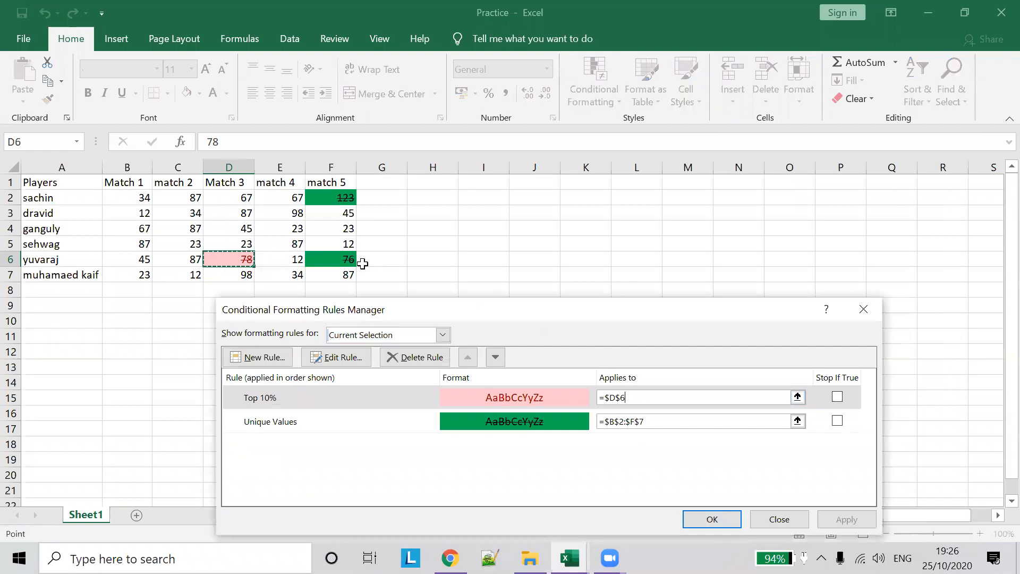
left_click_drag(123, 197, 347, 275)
left_click(826, 518)
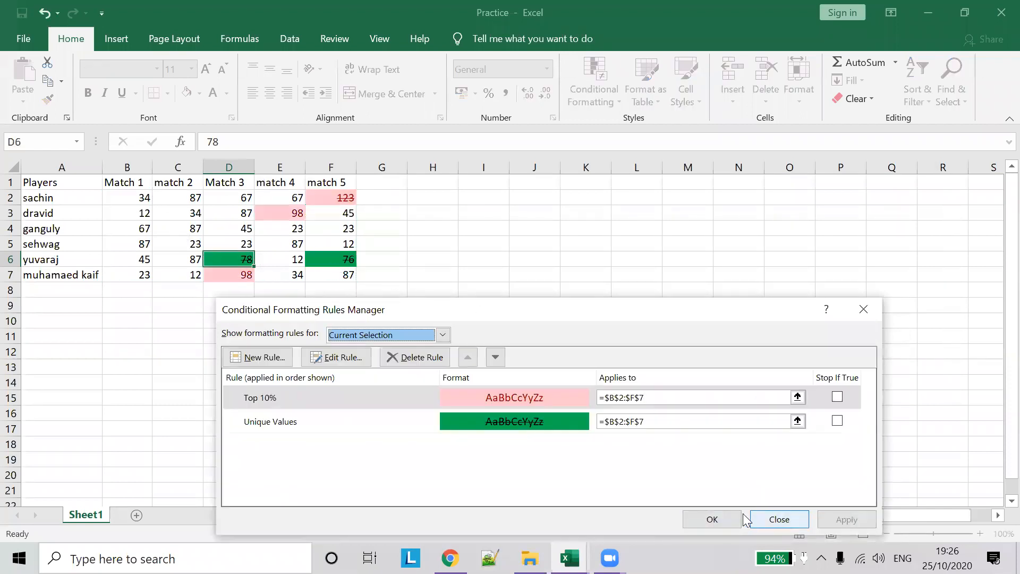
left_click(712, 519)
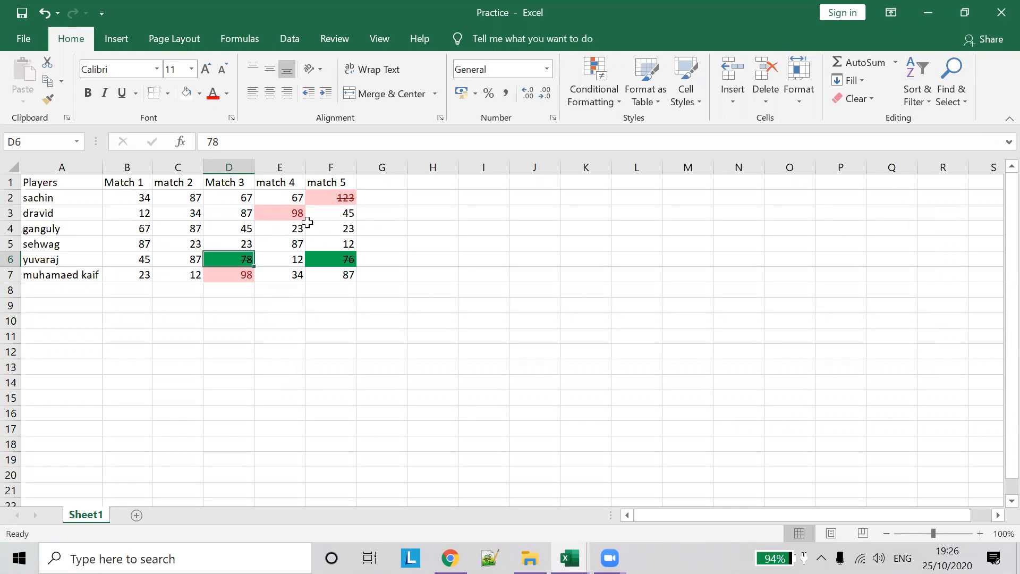
Set the Match 3 score in D3 to 89 and check how the cell is formatted
left_click(245, 214)
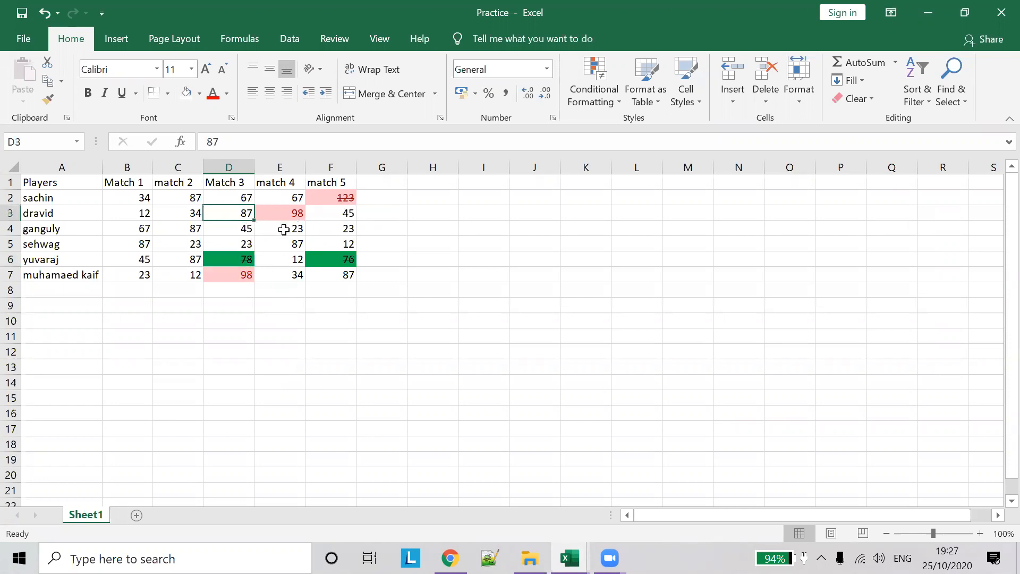
type("89")
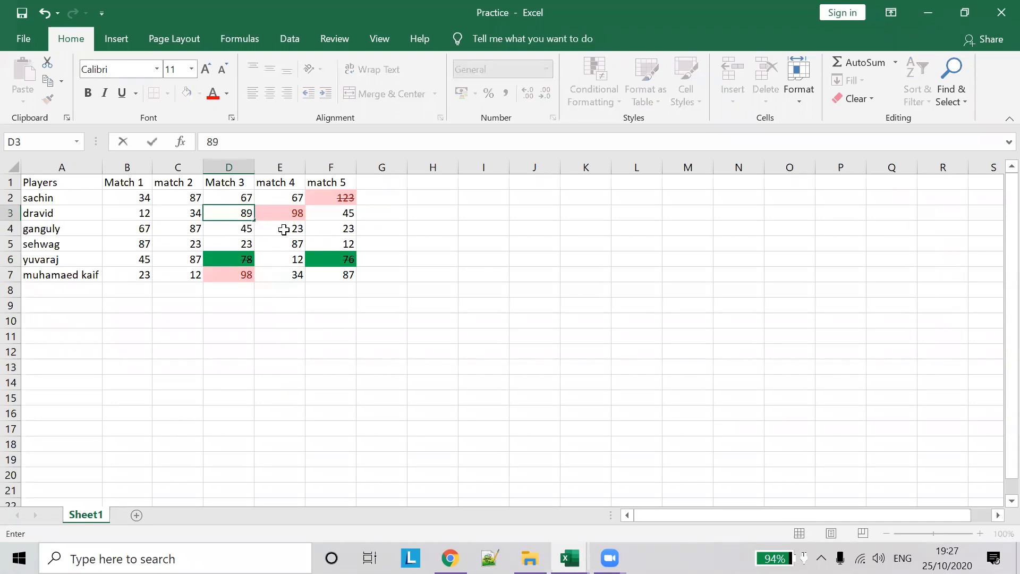
key("Tab")
left_click(296, 231)
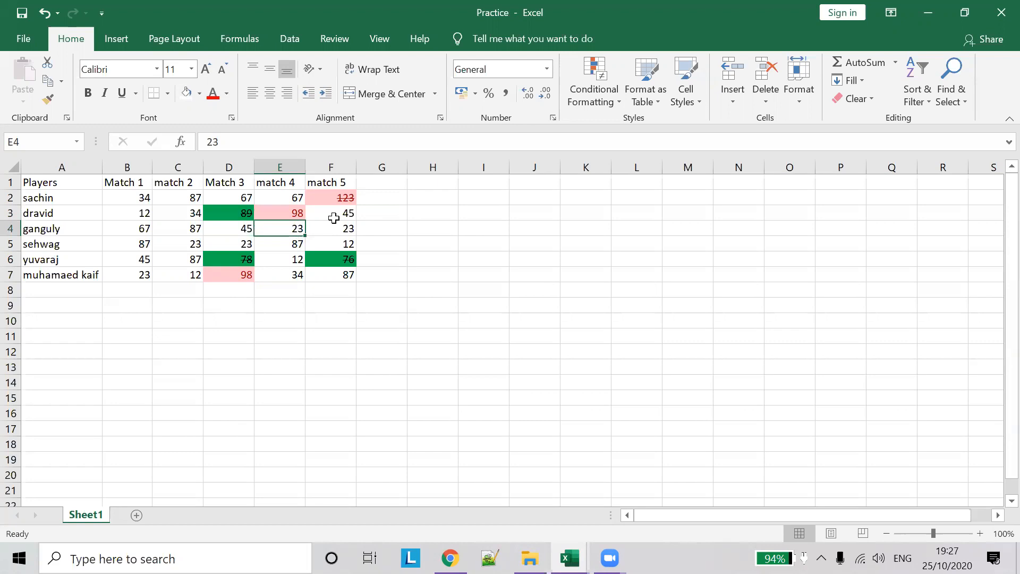
left_click(244, 214)
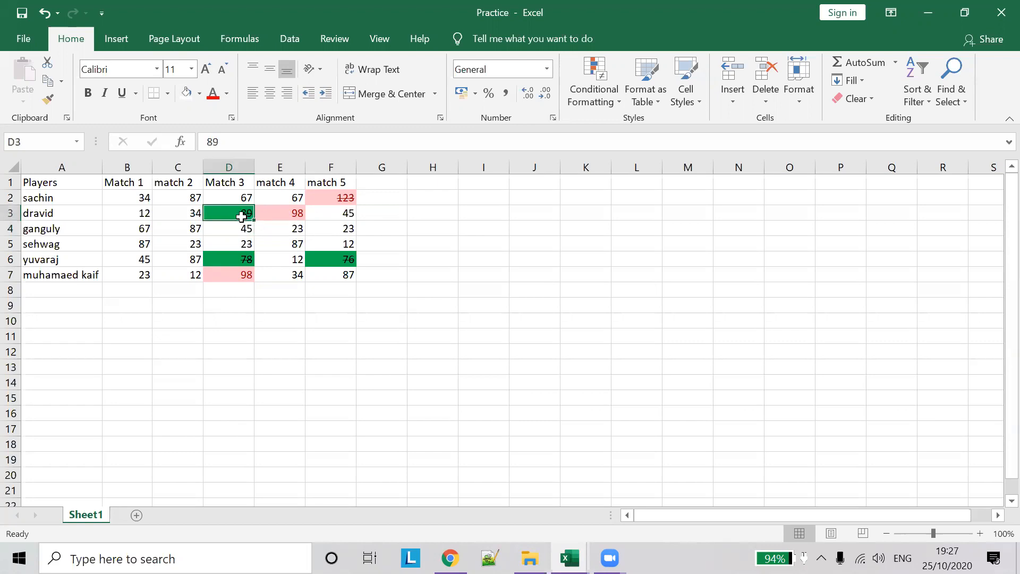
Delete the Unique Values rule from the score range B2:F7 and apply the change
left_click_drag(141, 199, 335, 272)
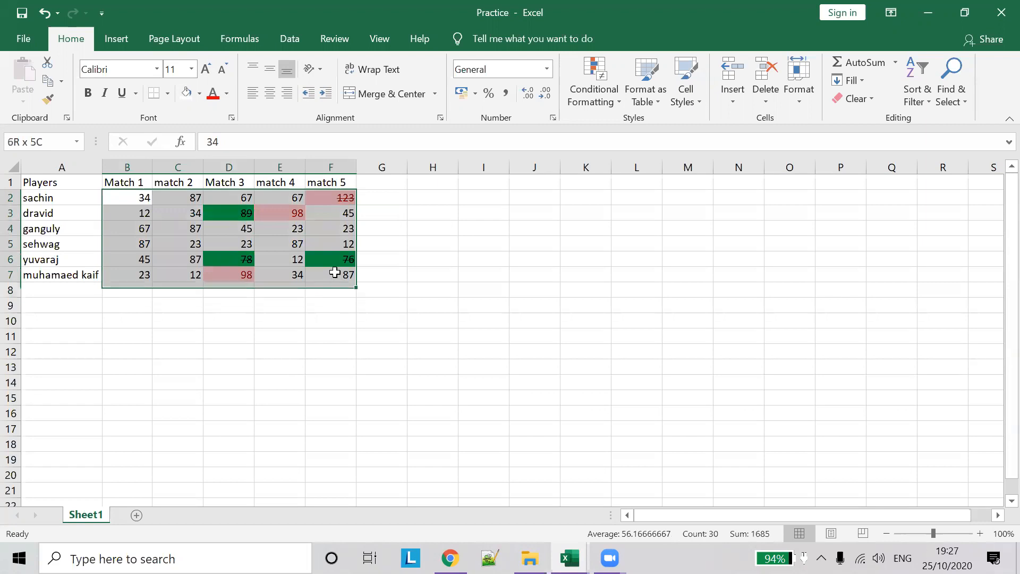
left_click(605, 100)
left_click(637, 339)
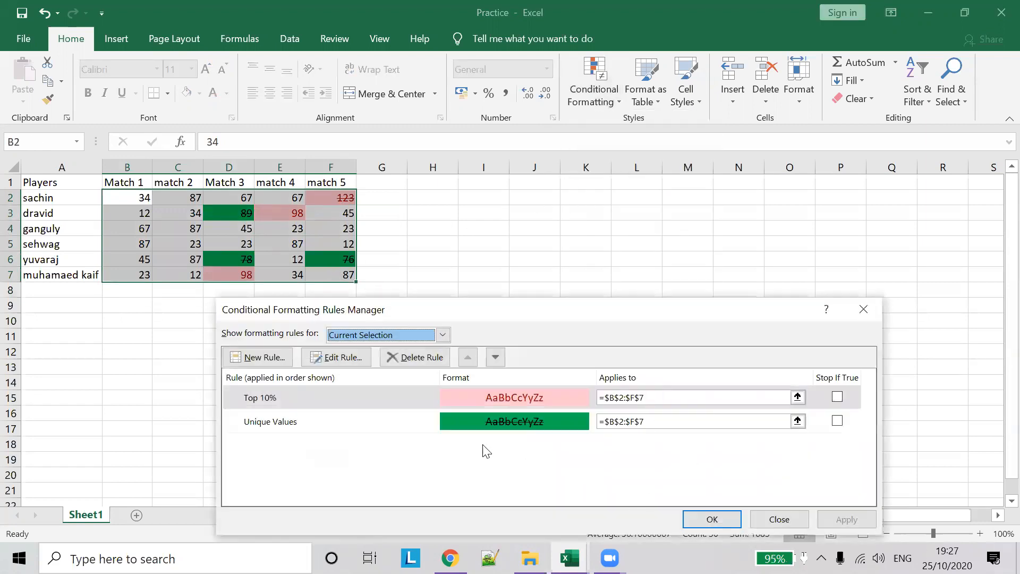
left_click(499, 428)
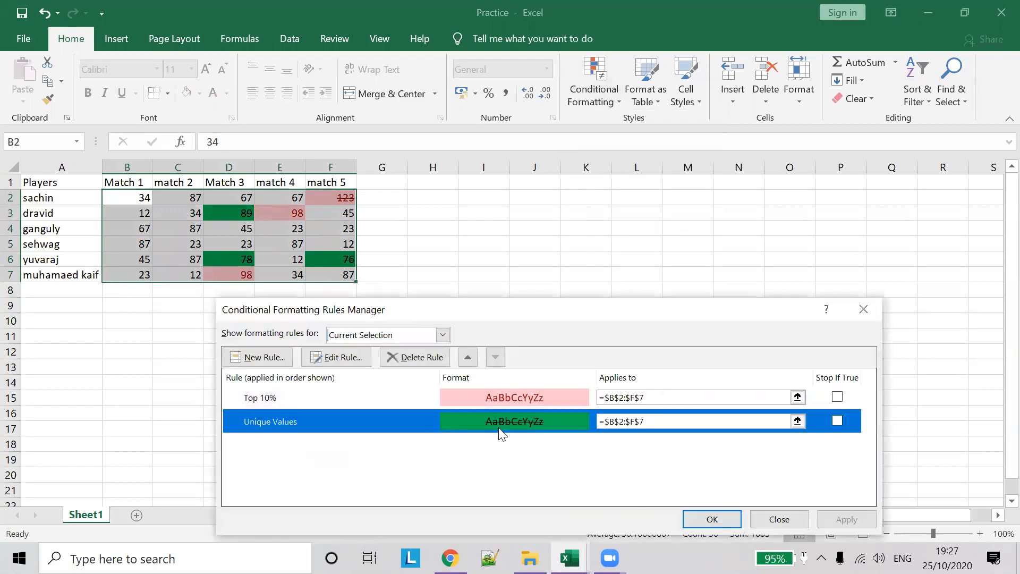
left_click(417, 357)
left_click(846, 519)
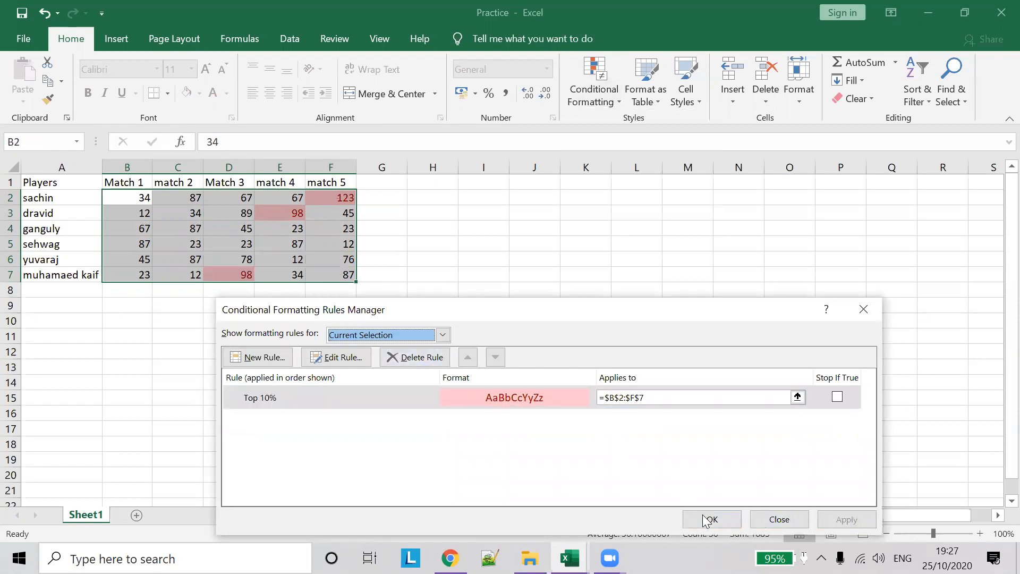
left_click(712, 519)
Set the Match 3 score in D3 to 90 to test the Top 10% rule
left_click(432, 259)
left_click(244, 211)
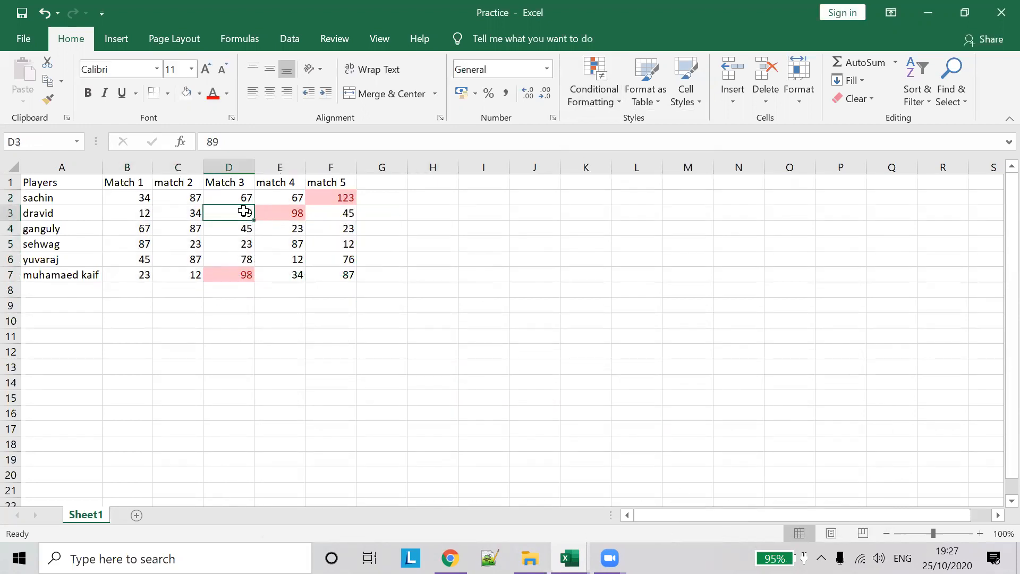
type("90")
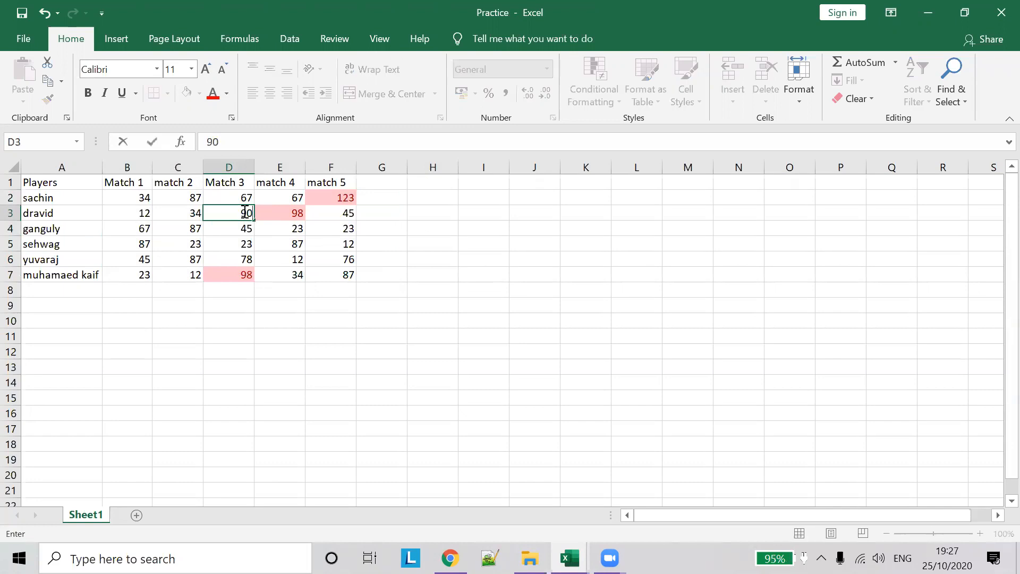
left_click(541, 264)
Set the Match 3 score in D3 to 112 and check how the Top 10% rule formats it
left_click(249, 212)
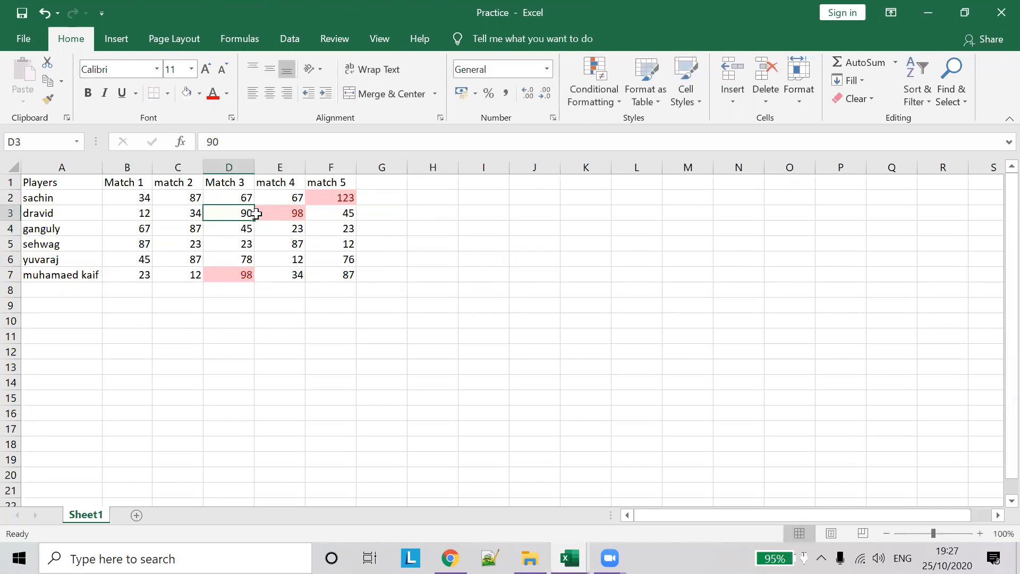
type("112")
left_click(531, 258)
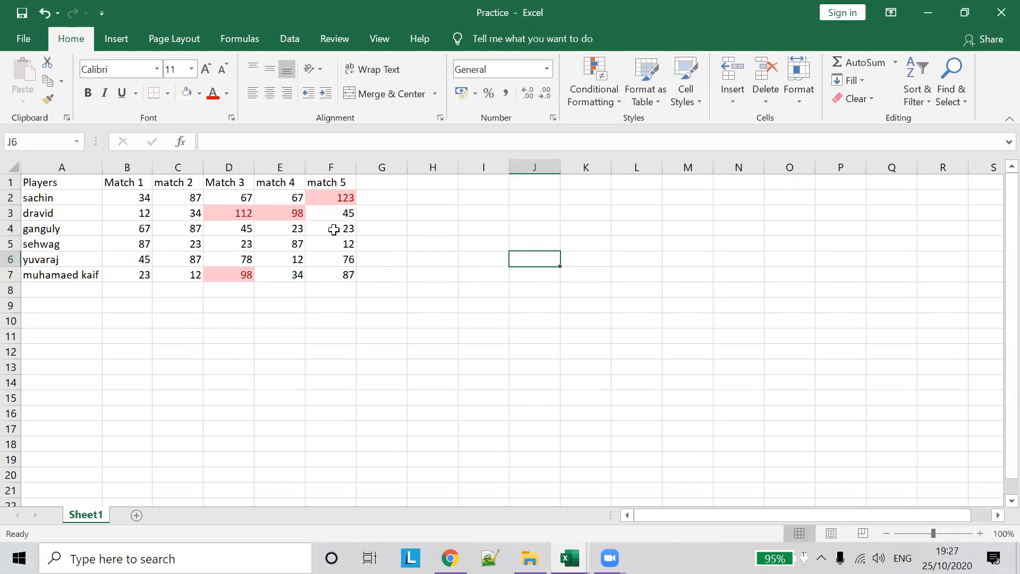
Set the match 4 score in E3 to 97 to test the Top 10% rule, and restore it to 98
left_click(300, 214)
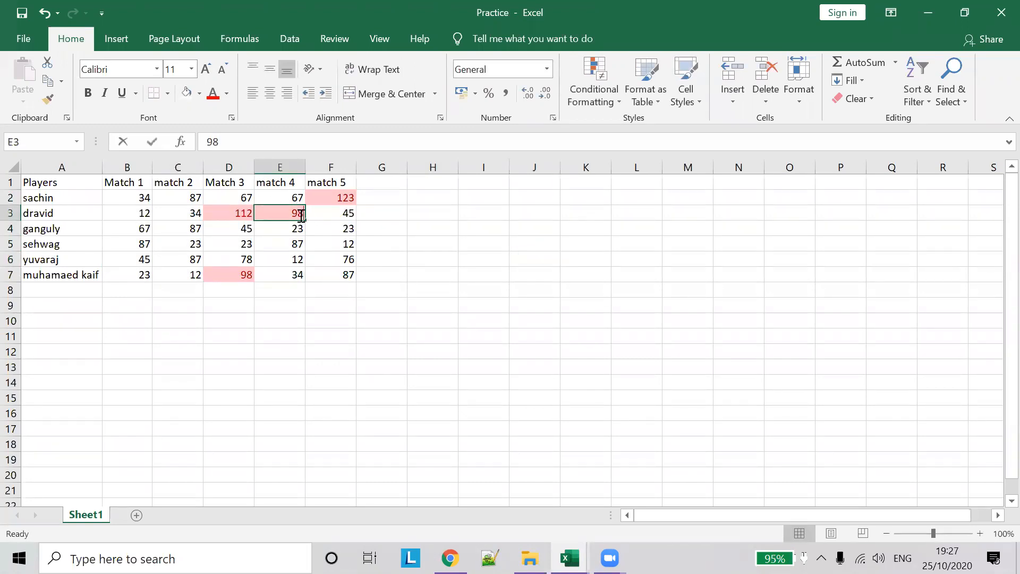
type("97")
key("Tab")
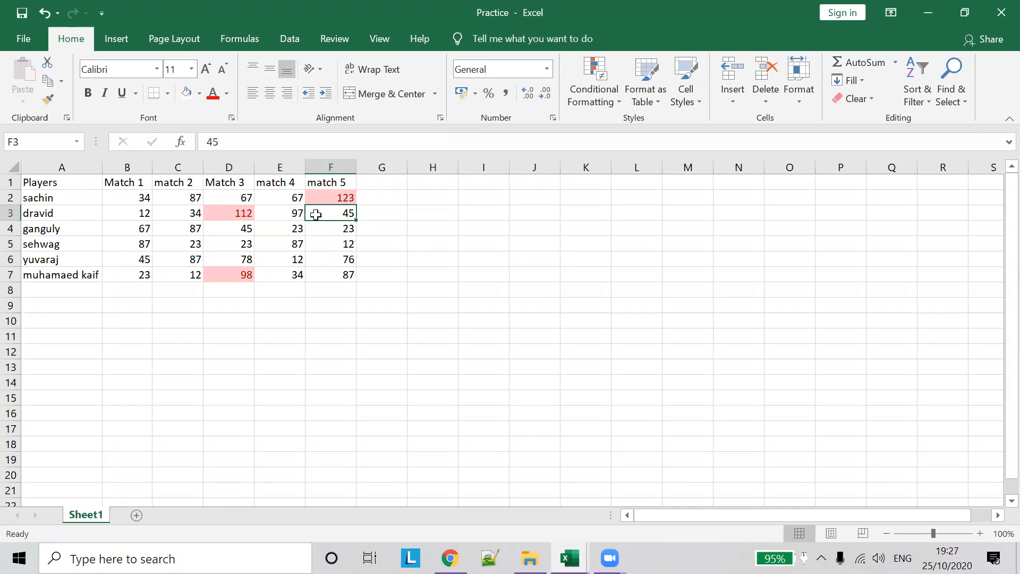
left_click(294, 213)
type("98")
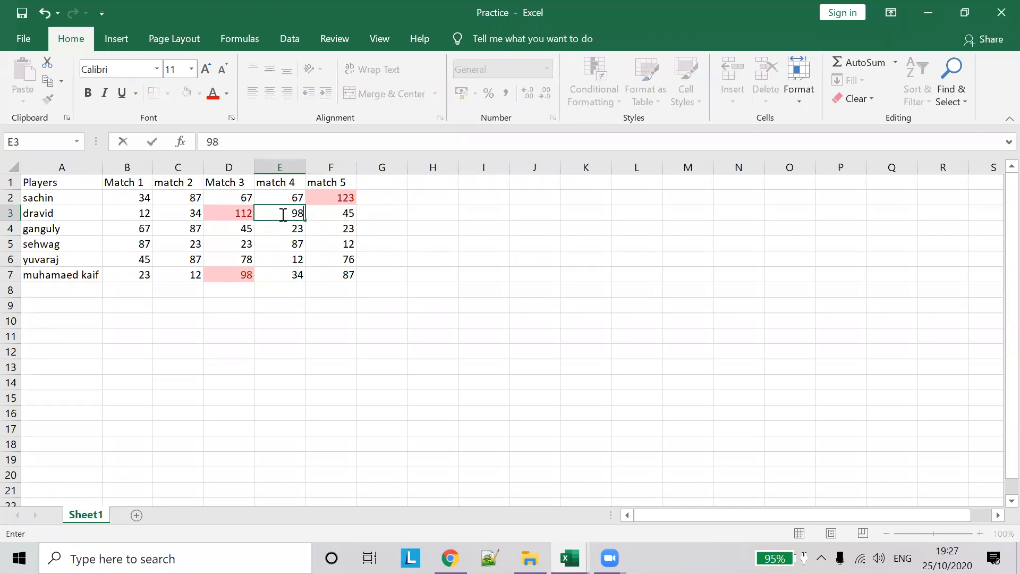
left_click(375, 242)
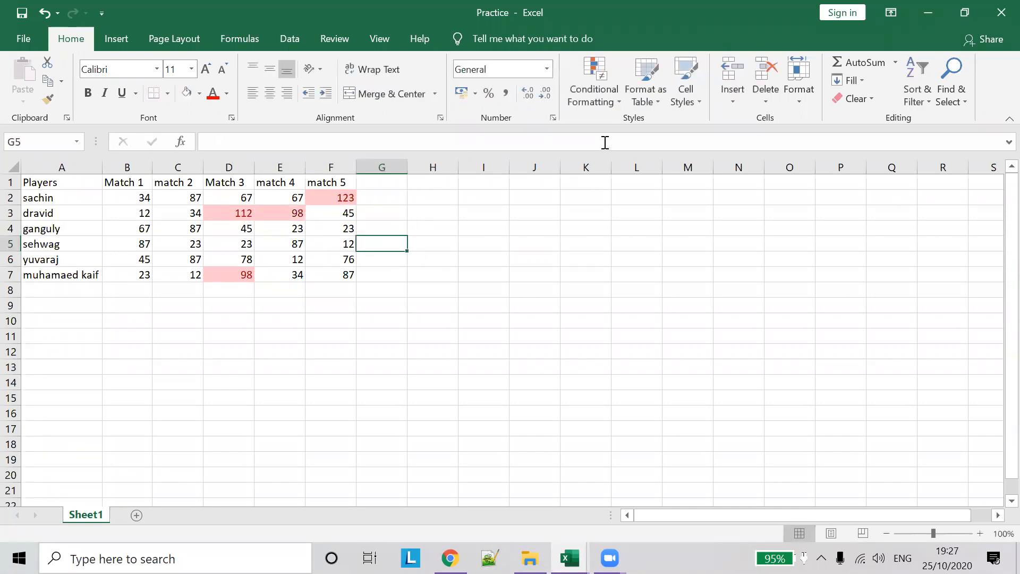
left_click(592, 102)
mouse_move(622, 165)
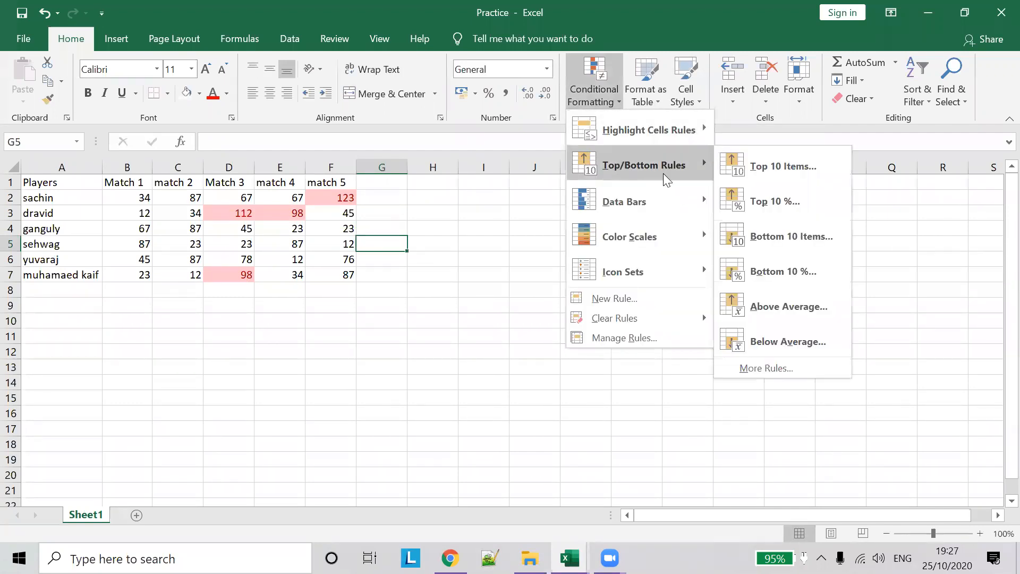
left_click(820, 272)
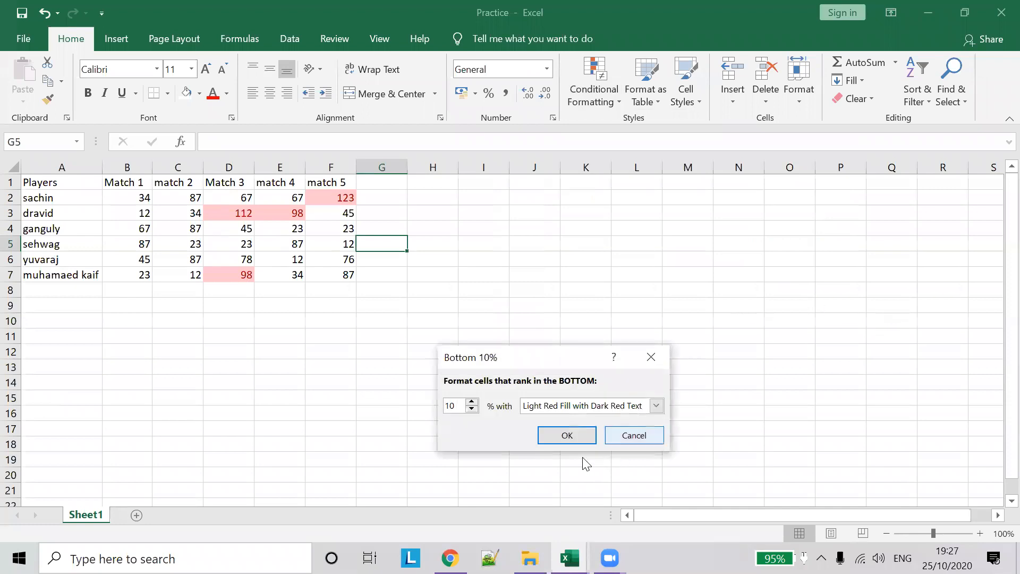
left_click(634, 432)
Show the rules for the whole worksheet and change the Top 10% rule on B2:F7 to Bottom 10%, applying the change
left_click(594, 104)
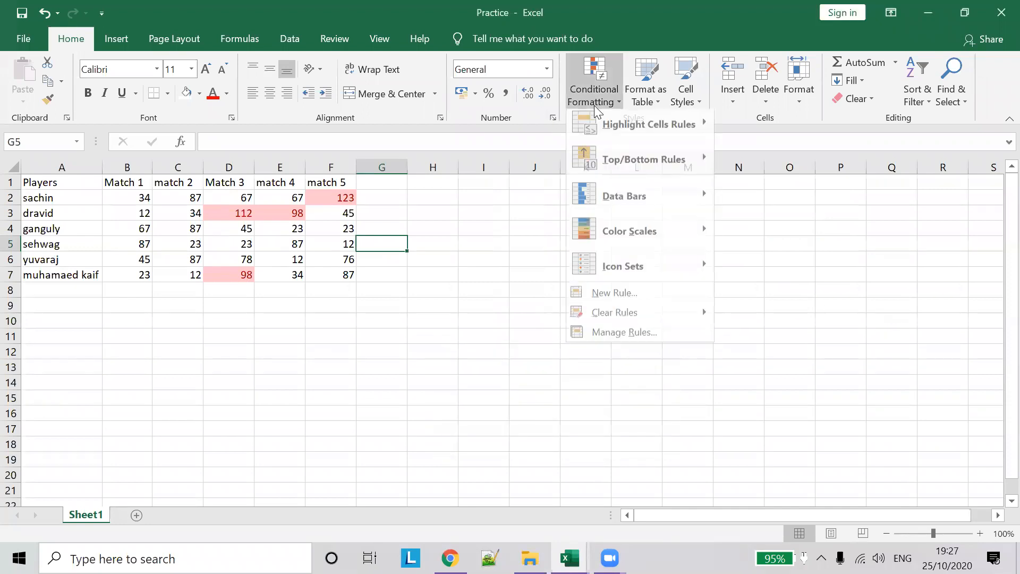
left_click(640, 339)
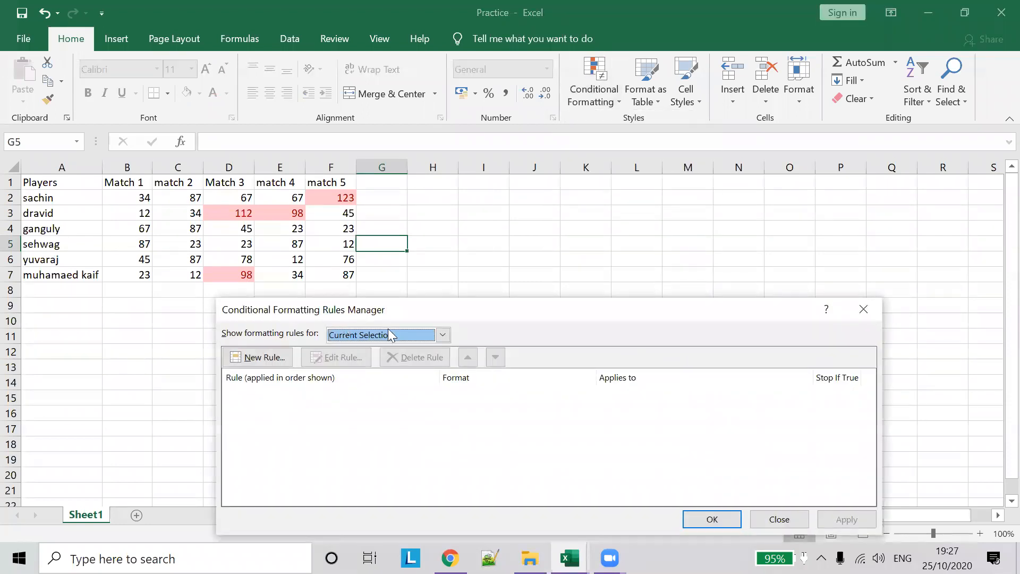
left_click(443, 335)
left_click(399, 362)
left_click_drag(457, 312, 654, 148)
left_click(570, 235)
left_click(538, 198)
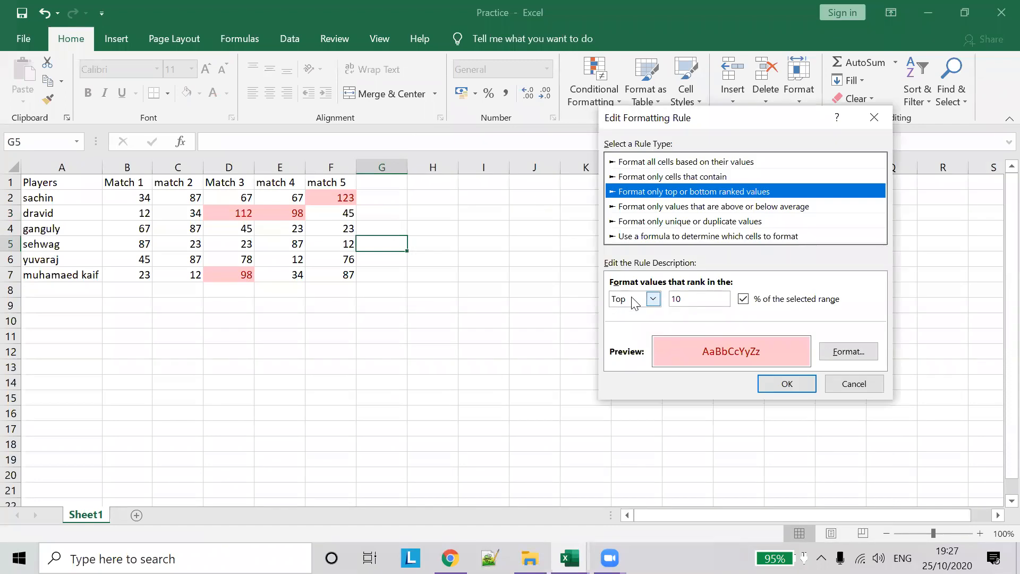
left_click(653, 299)
left_click(632, 325)
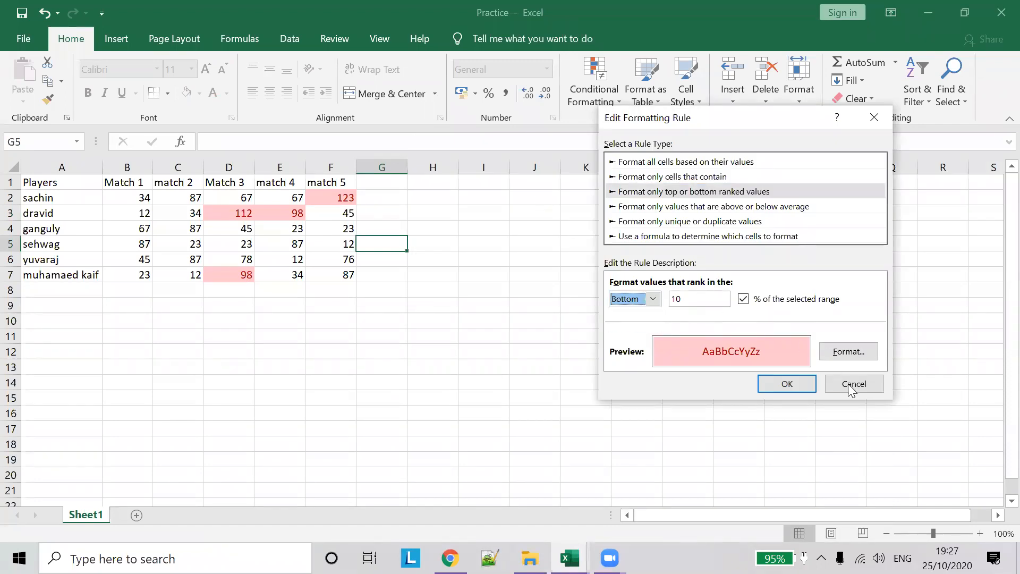
left_click(791, 385)
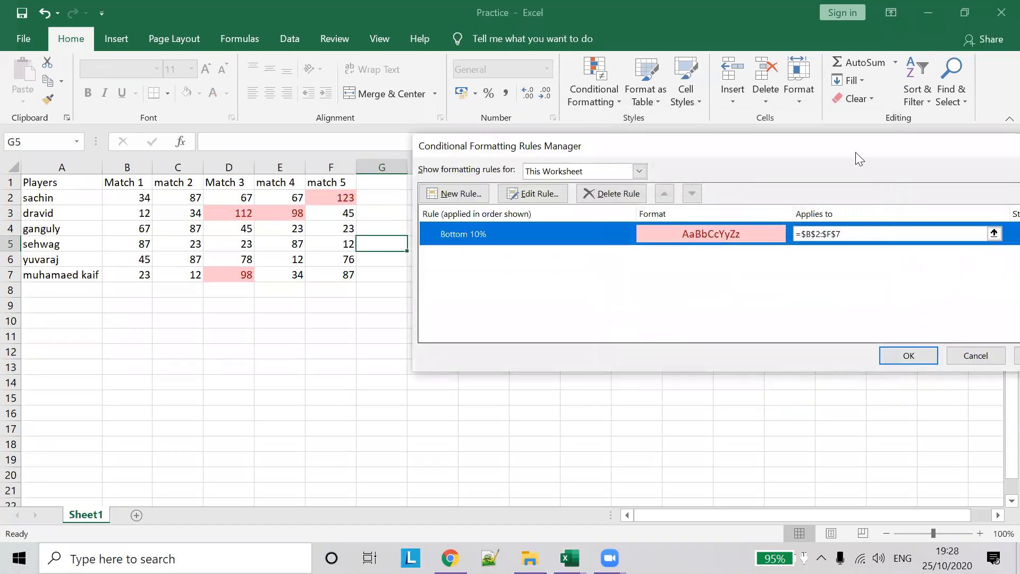
left_click(904, 356)
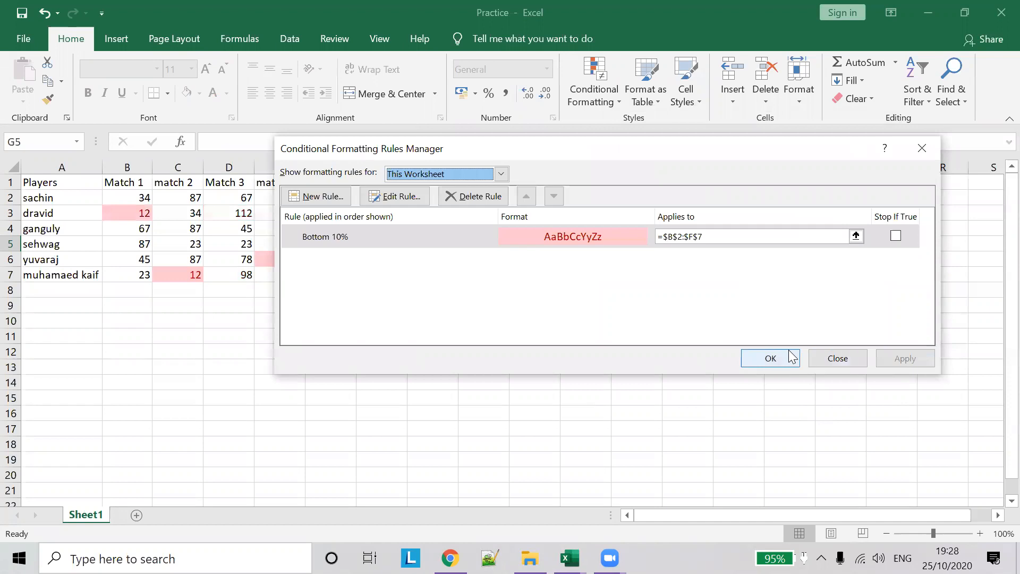
left_click(772, 356)
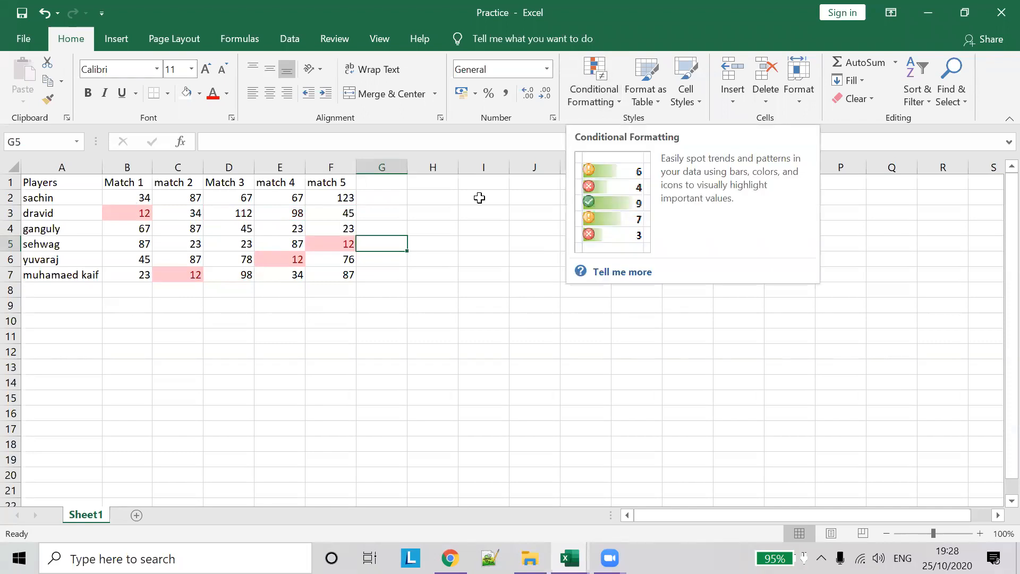
Select the scores in B2:F7 and open their Bottom 10% rule for editing
left_click(320, 257)
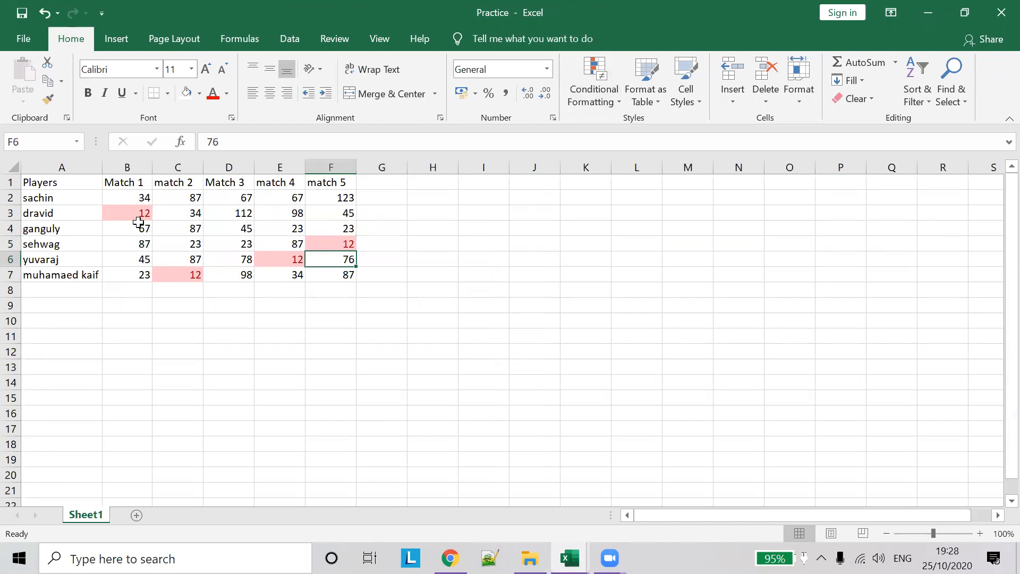
left_click_drag(133, 198, 325, 275)
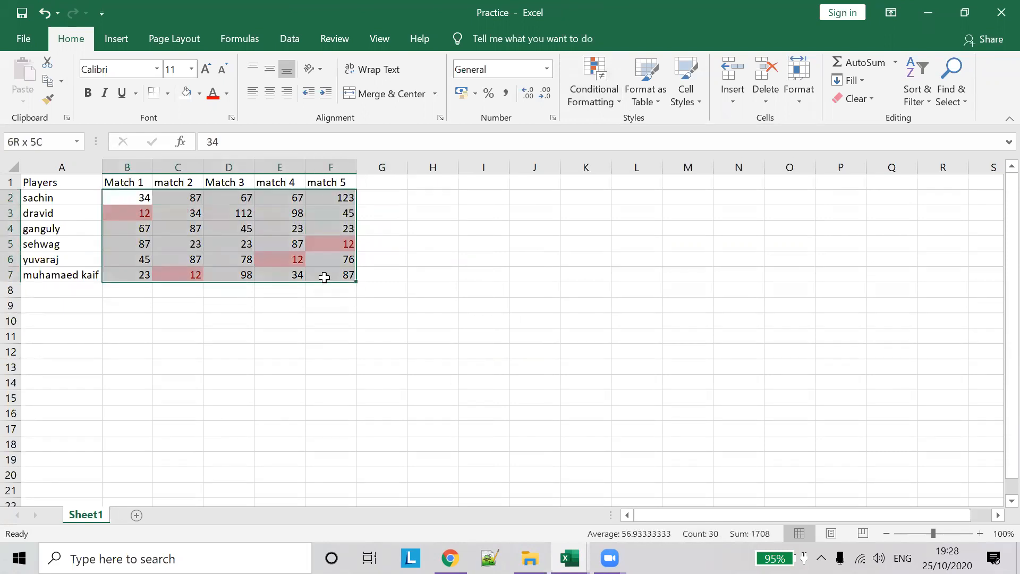
left_click(609, 101)
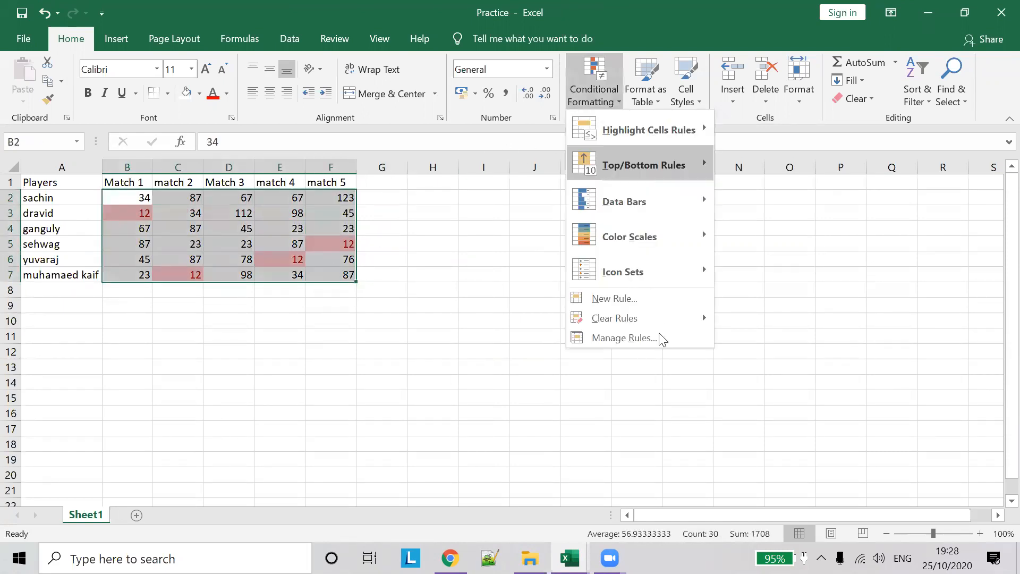
left_click(645, 339)
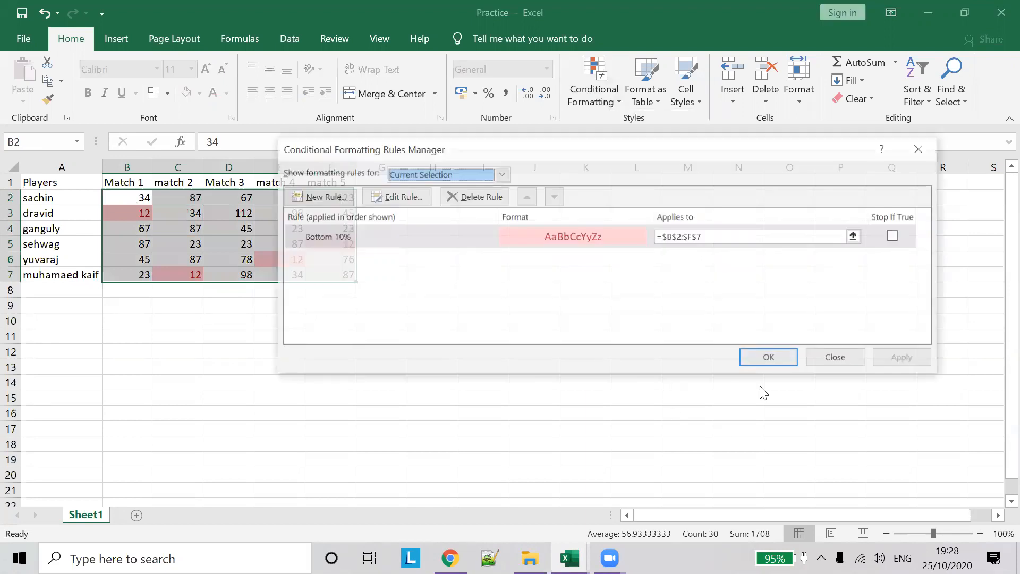
left_click(572, 235)
left_click(400, 198)
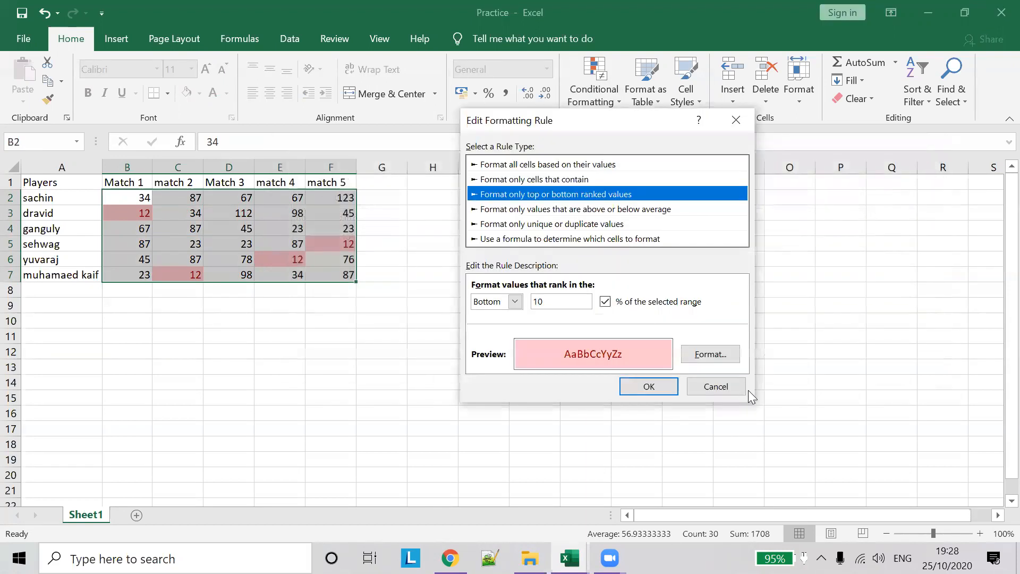
Set the Bottom 10% rule's fill color to green and apply it to the scores
left_click(712, 355)
left_click(503, 196)
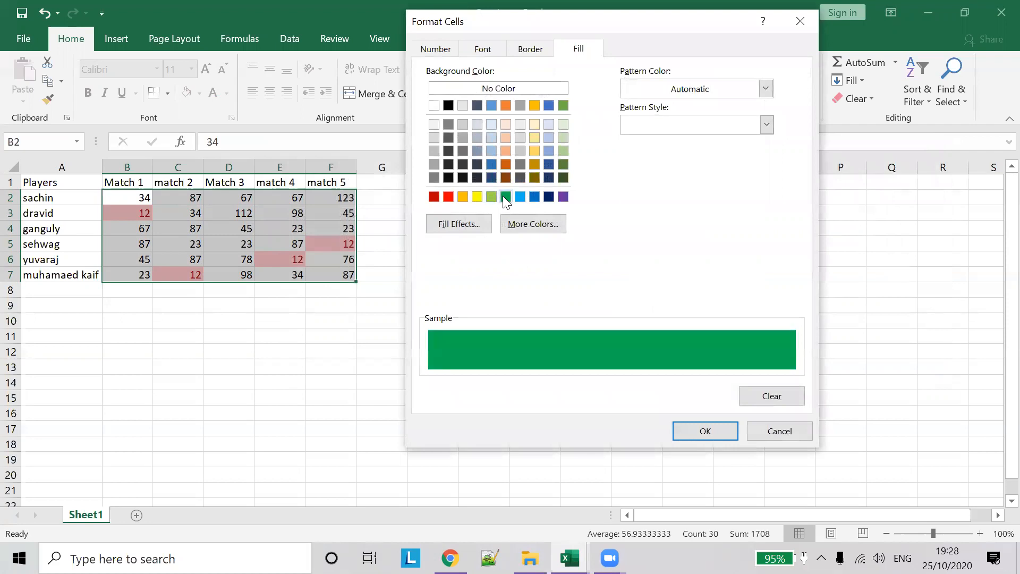
left_click(439, 48)
left_click(480, 53)
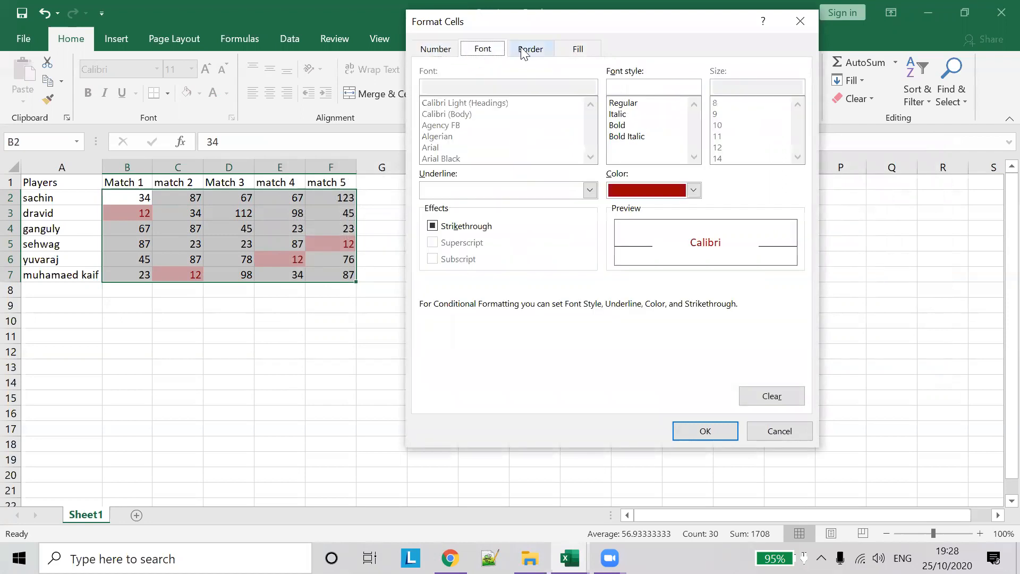
left_click(531, 50)
left_click(482, 56)
left_click(729, 431)
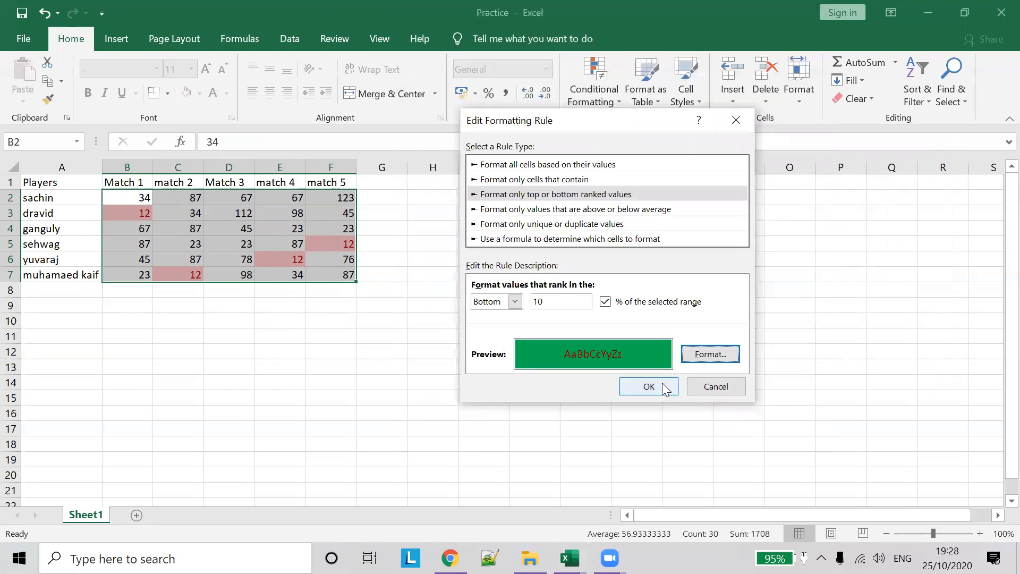
left_click(652, 388)
left_click(904, 358)
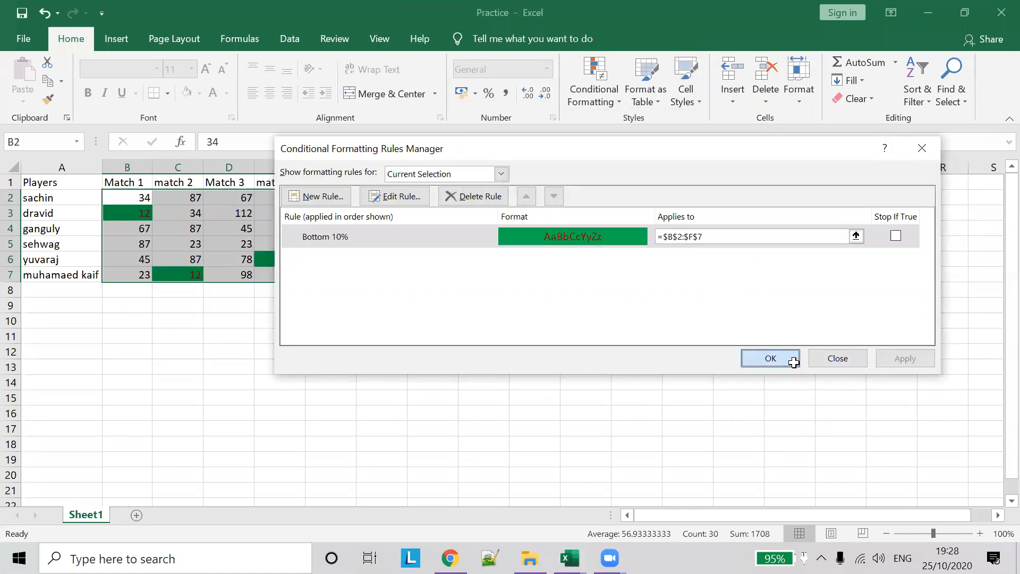
left_click(770, 358)
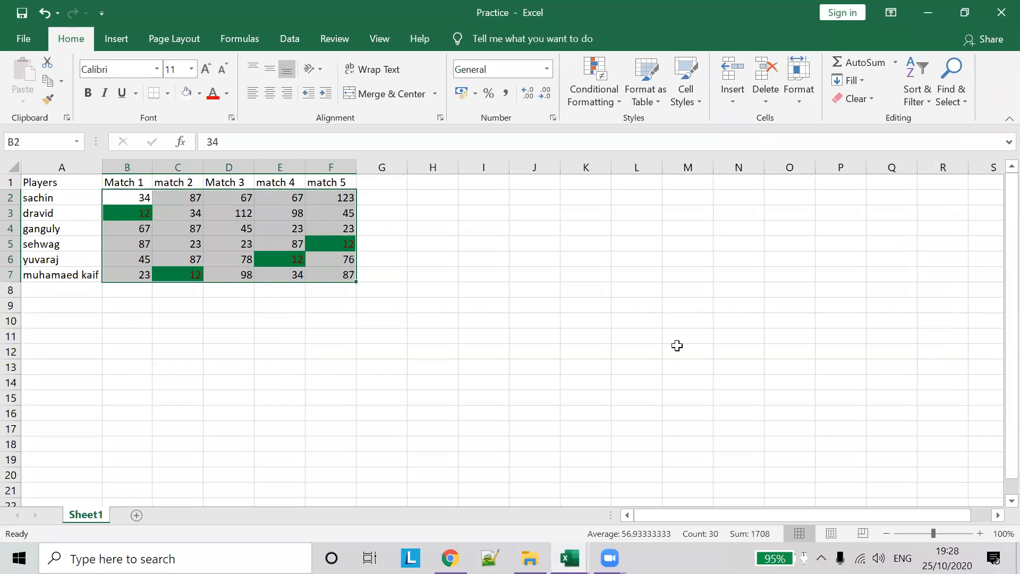
left_click(515, 259)
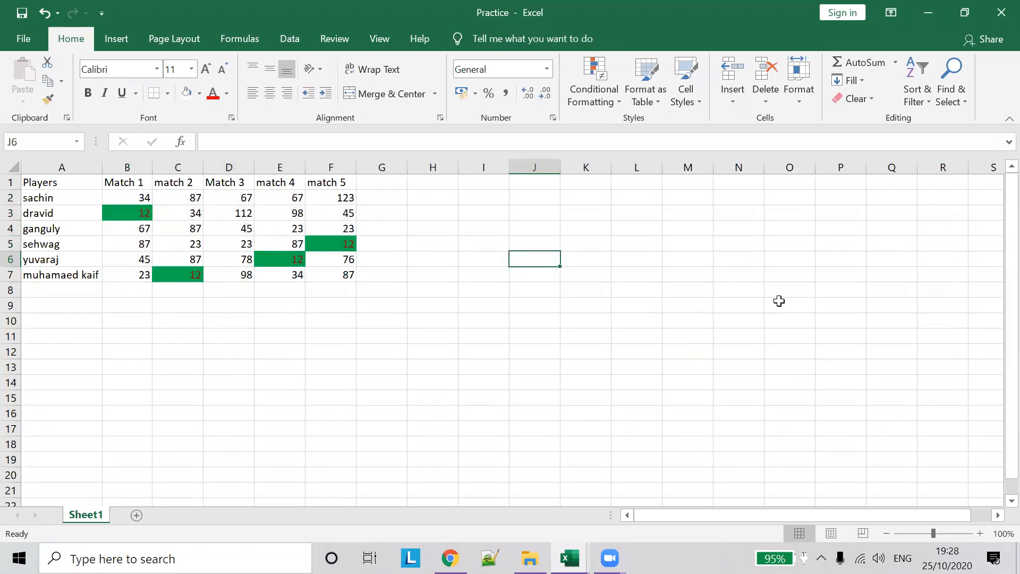
left_click(616, 100)
mouse_move(691, 173)
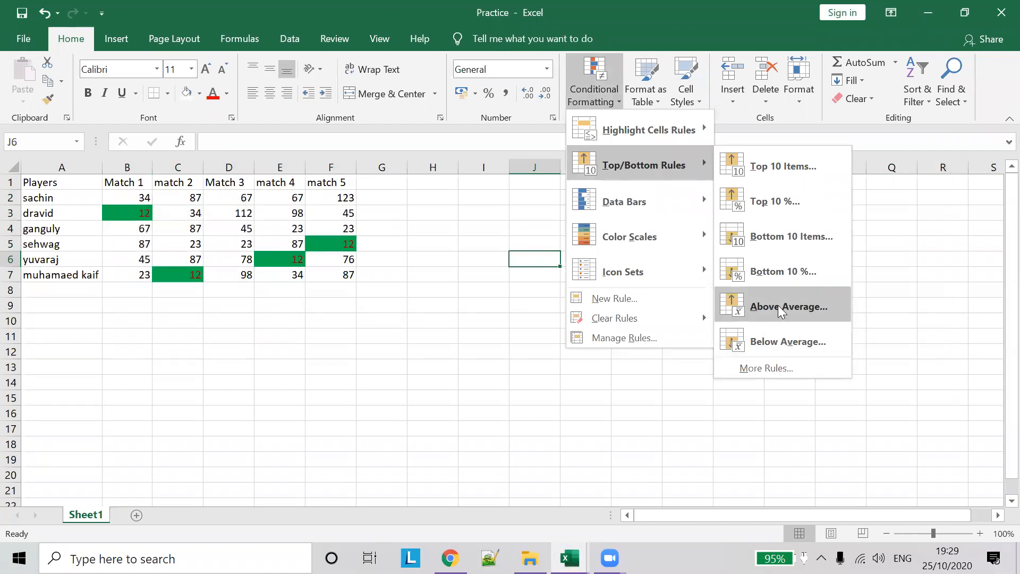
left_click(584, 101)
Show the formatting rules for the whole worksheet, delete the Bottom 10% rule and apply the change
left_click(597, 102)
left_click(641, 339)
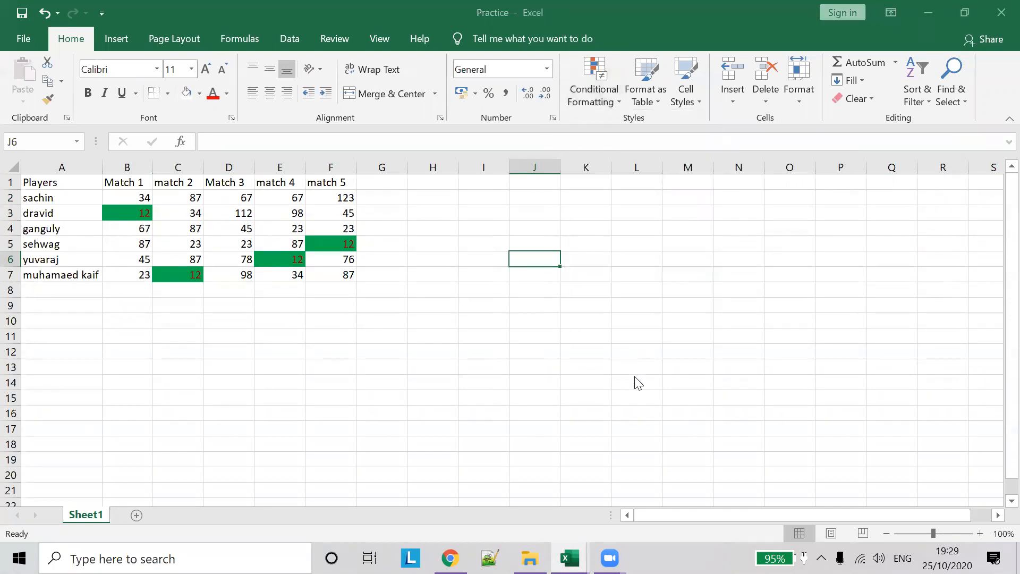
left_click(470, 175)
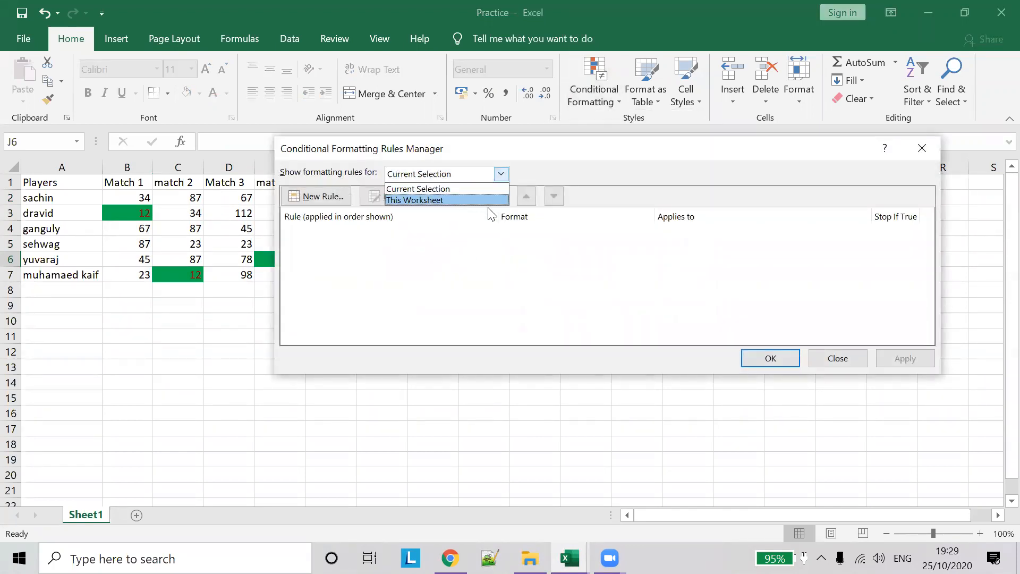
left_click(473, 201)
left_click(453, 198)
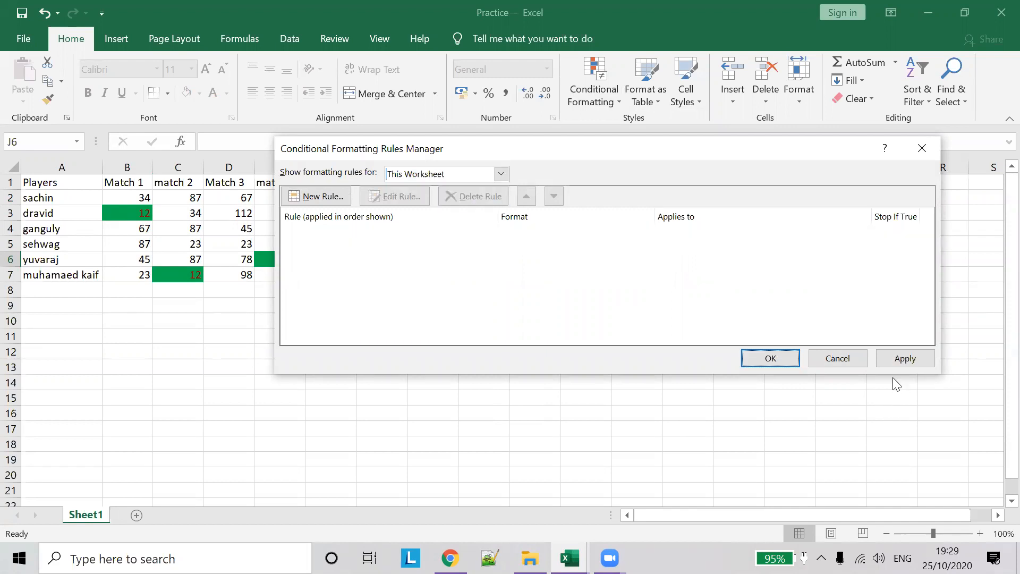
left_click(901, 359)
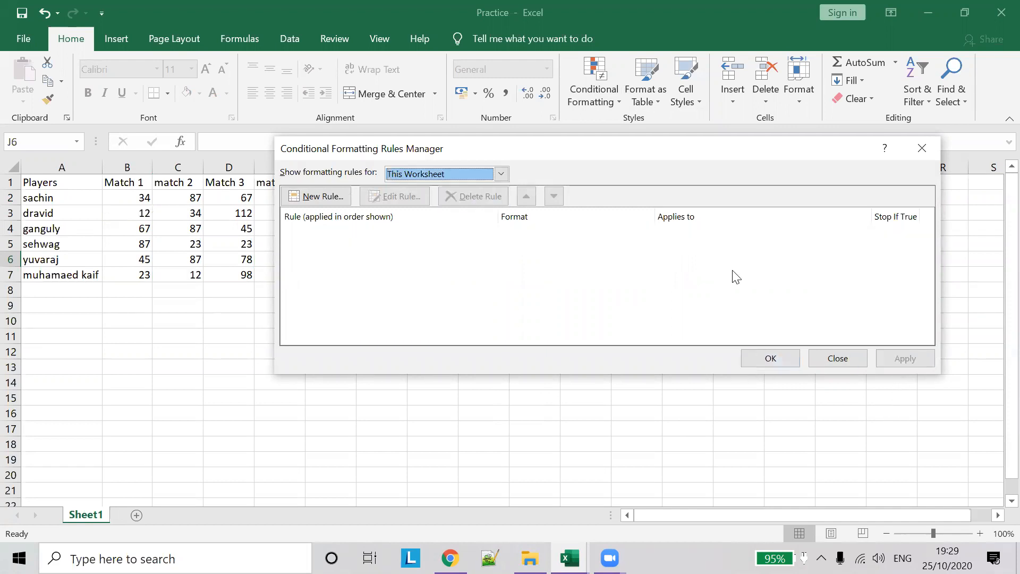
left_click(786, 360)
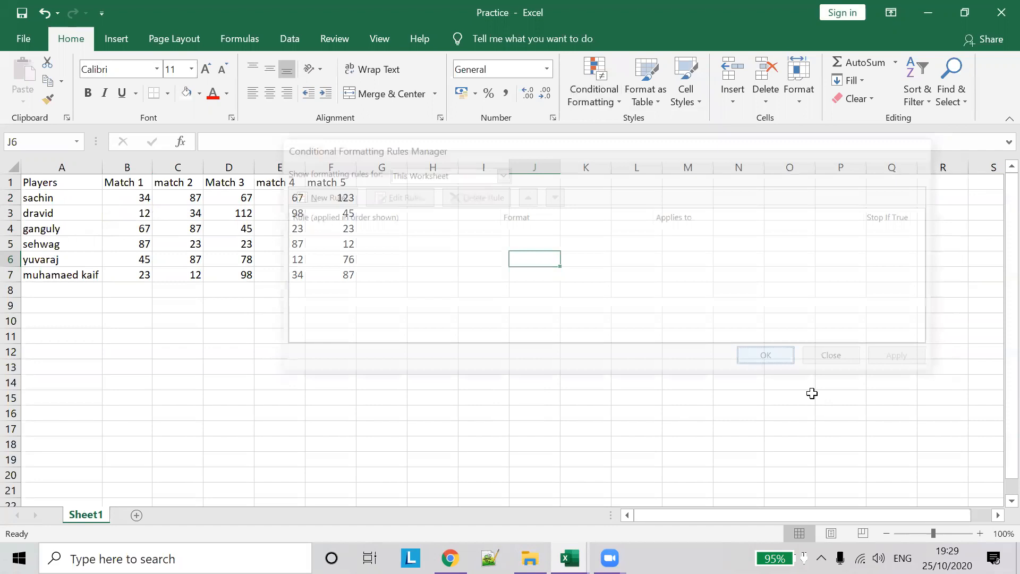
Start a new formatting rule for values that are above the average of the selected range
left_click(600, 99)
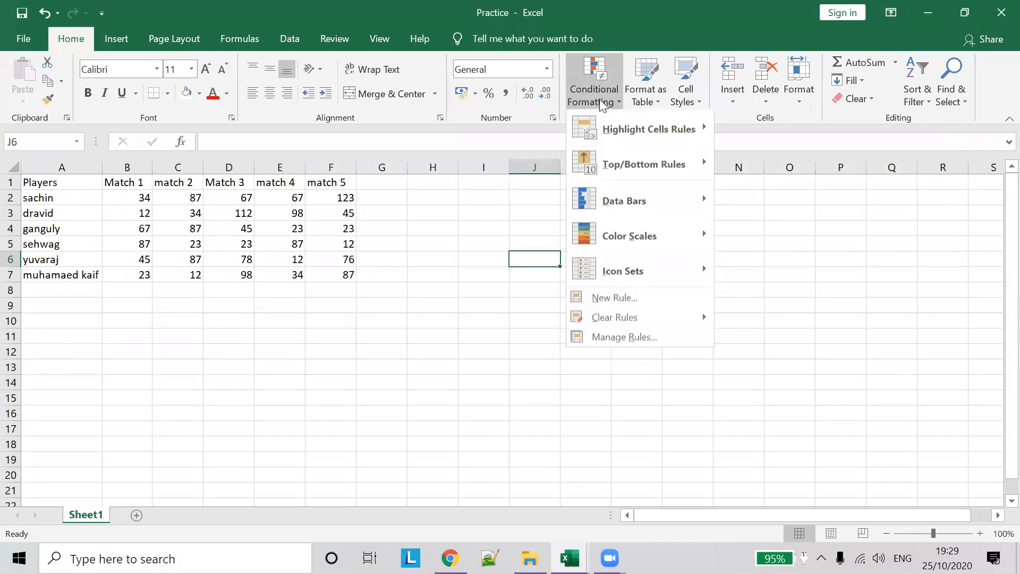
left_click(661, 308)
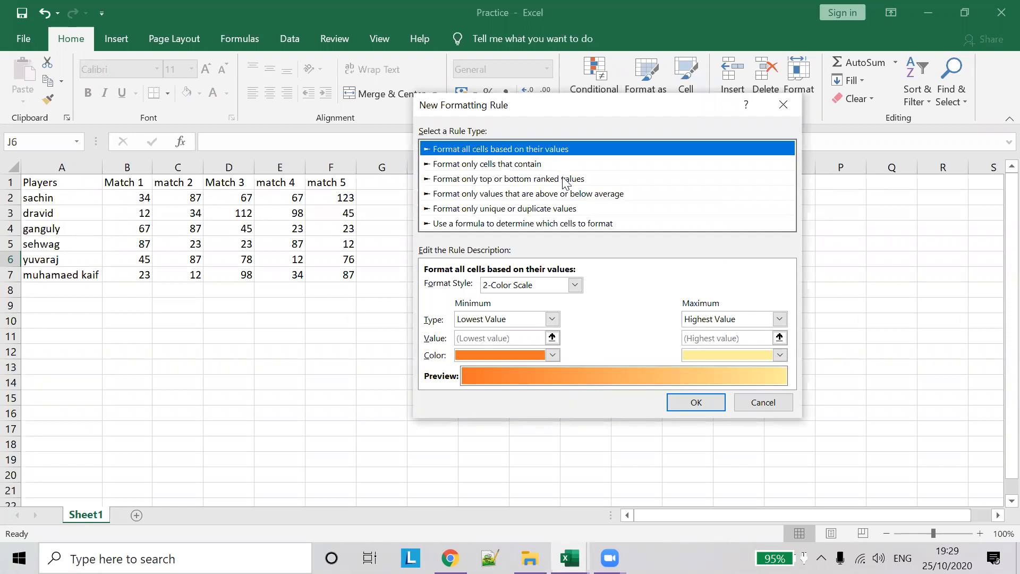
left_click(542, 195)
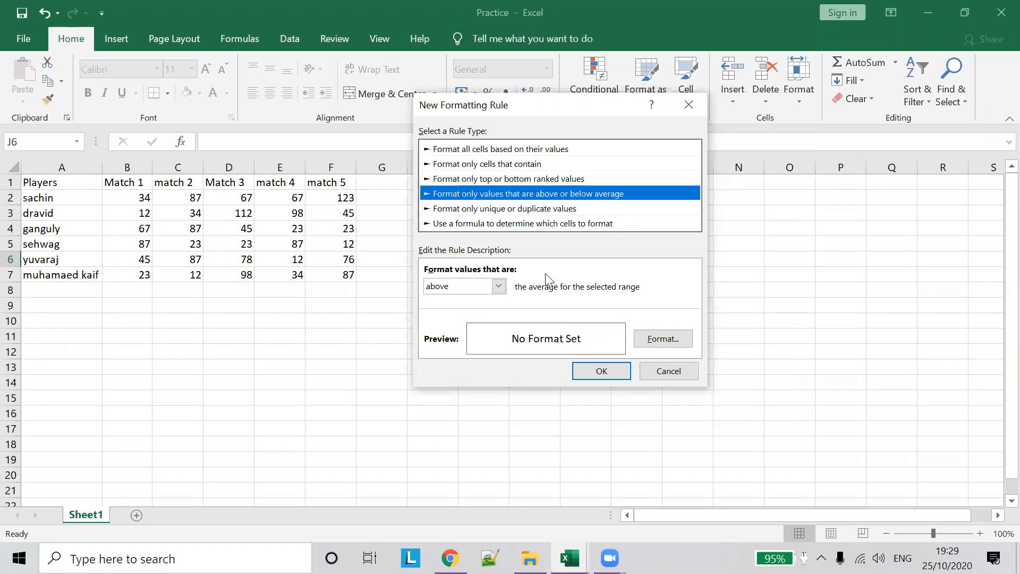
left_click(498, 287)
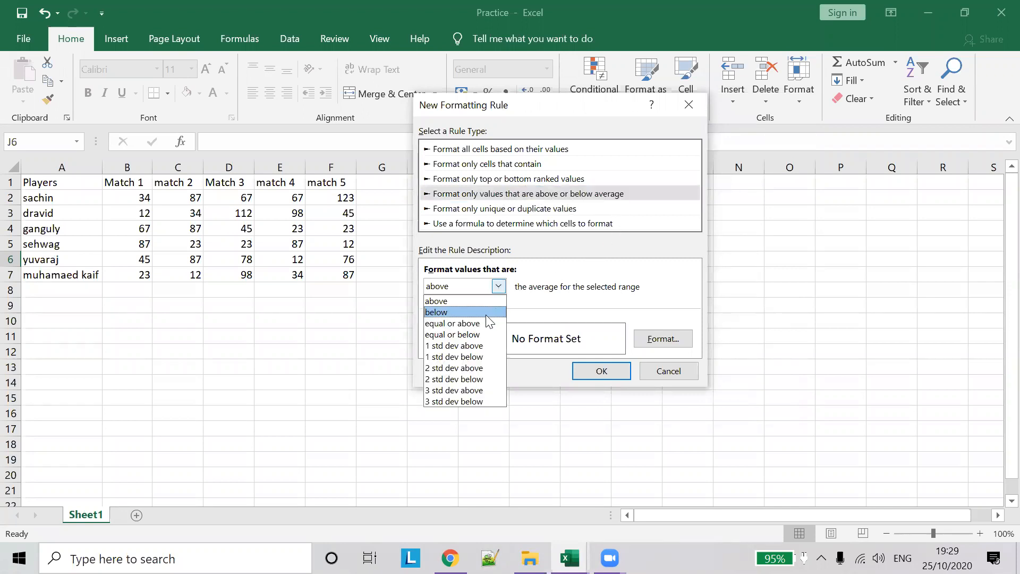
left_click(477, 300)
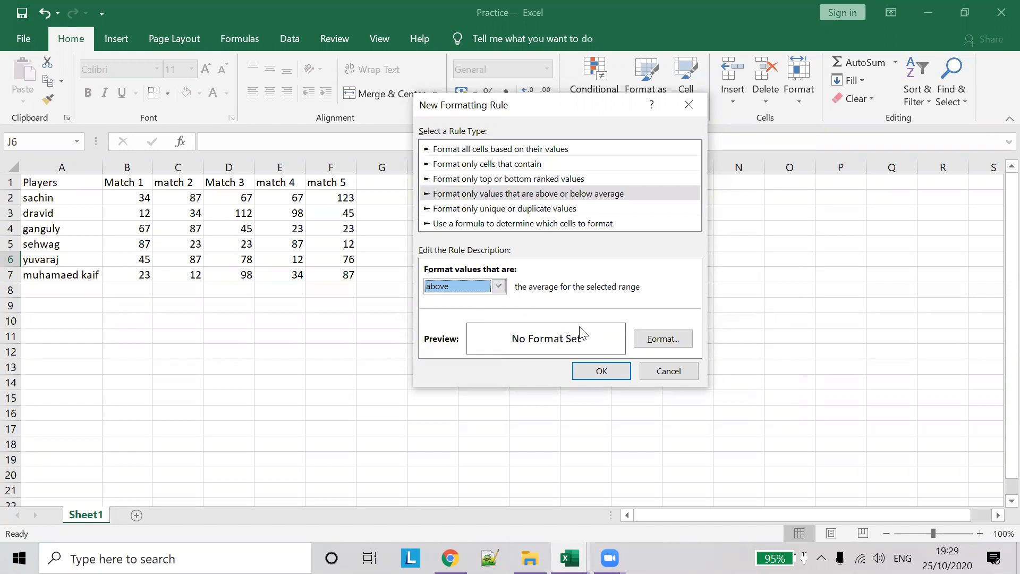
Give the above-average rule a dark blue background fill and create the rule
left_click(680, 344)
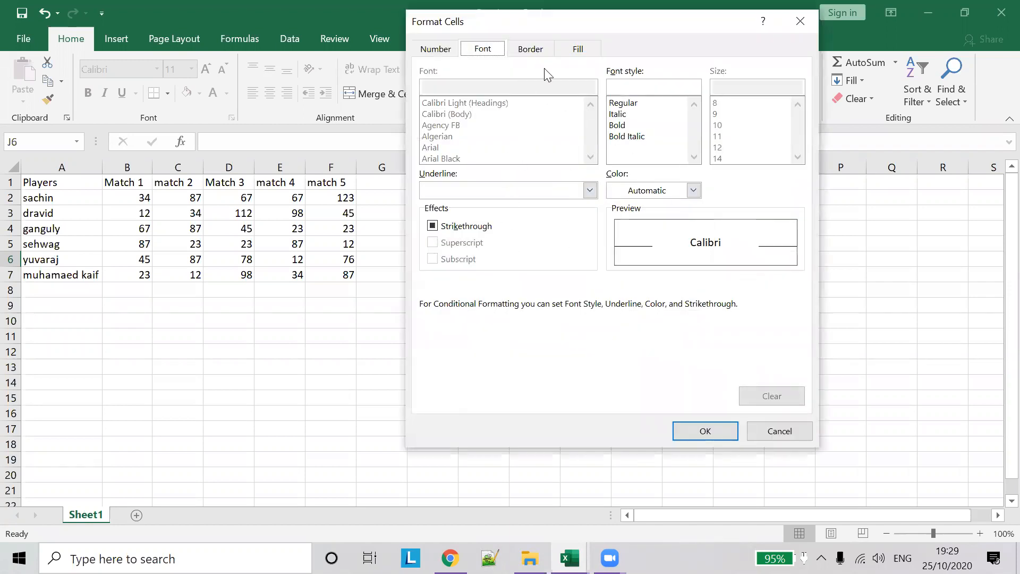
left_click(539, 49)
left_click(584, 49)
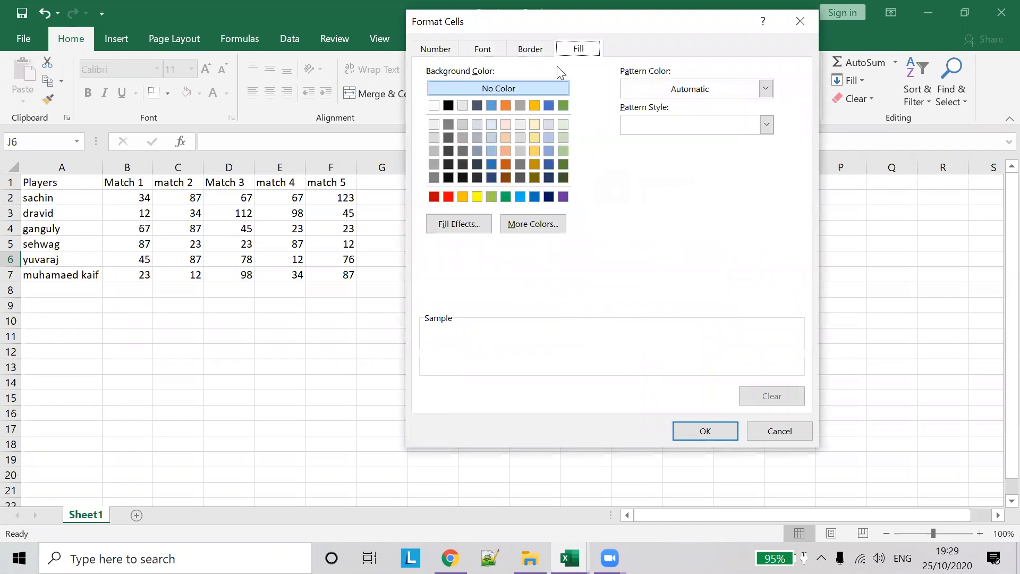
left_click(547, 161)
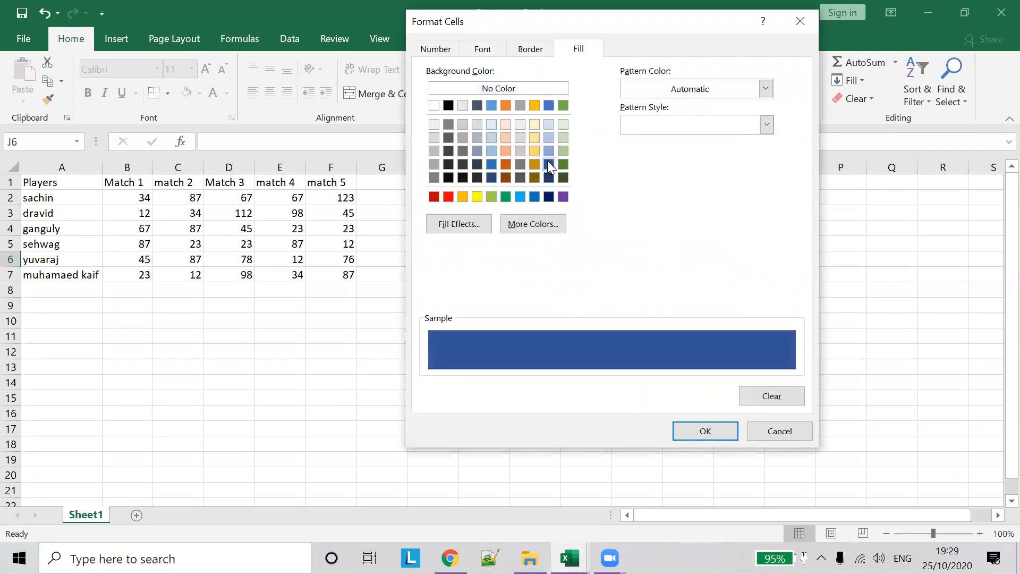
left_click(730, 432)
left_click(602, 369)
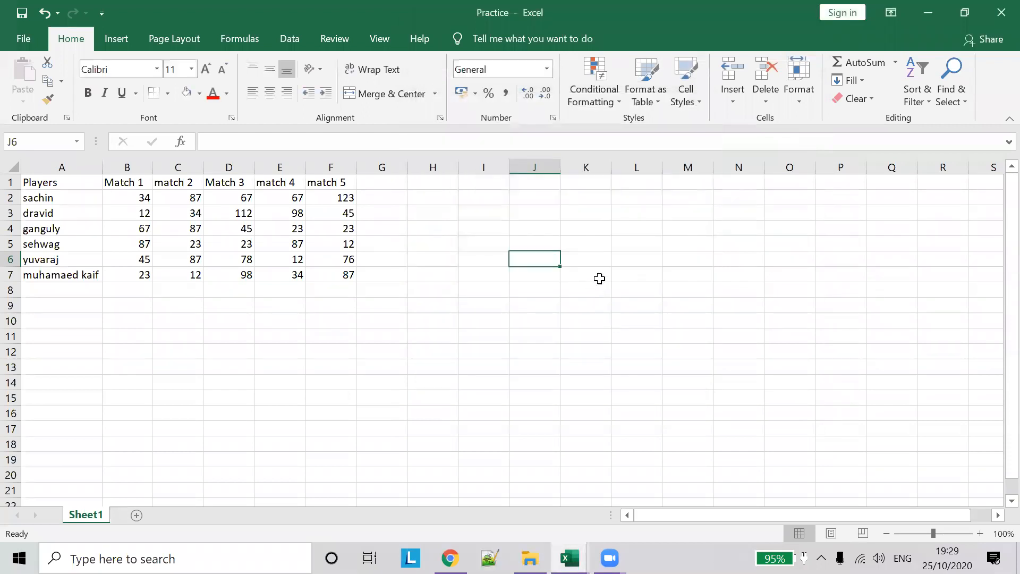
Show the conditional formatting rules for the whole worksheet in the Rules Manager
left_click(573, 219)
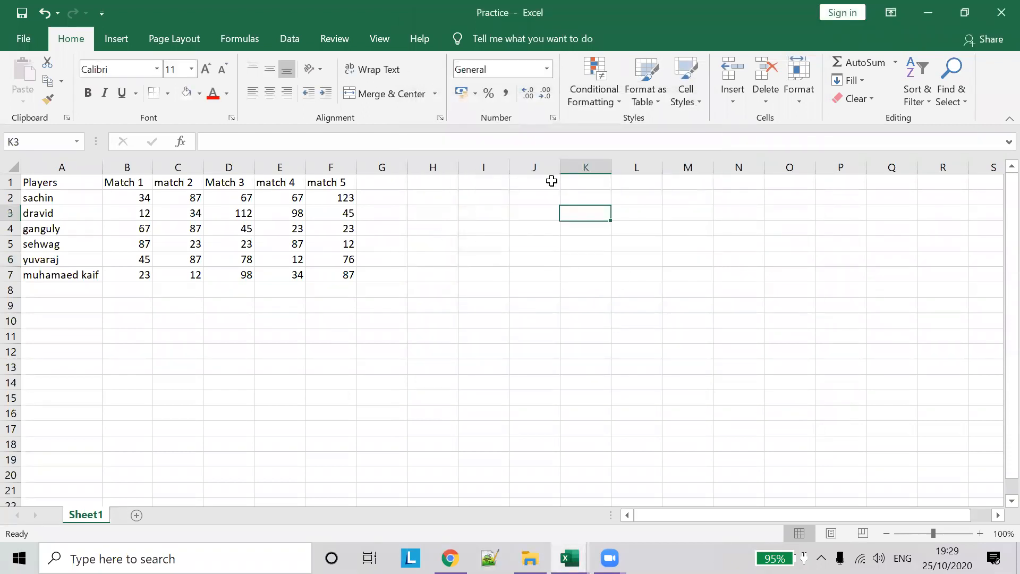
left_click(600, 102)
left_click(641, 340)
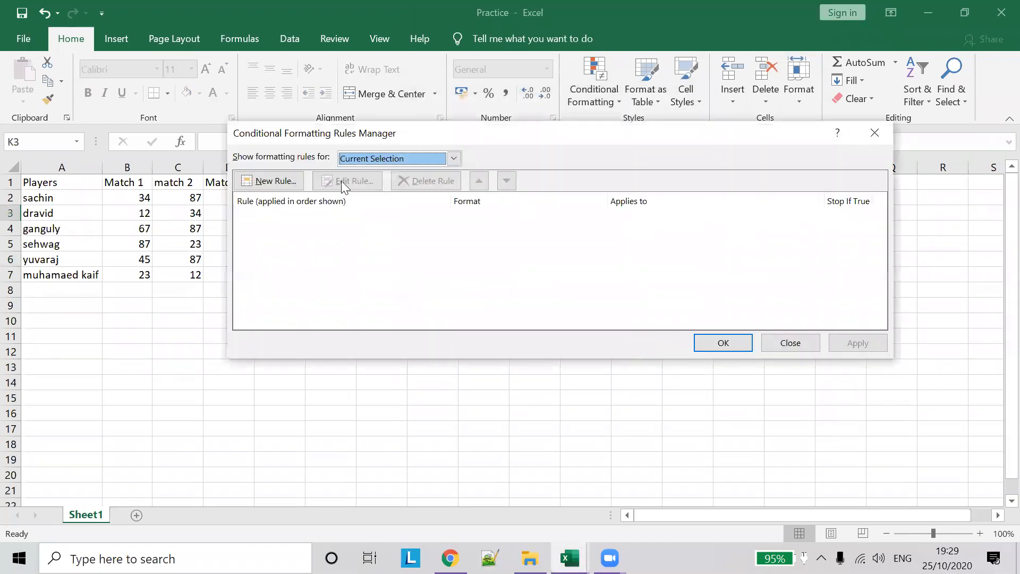
left_click(423, 161)
left_click(412, 186)
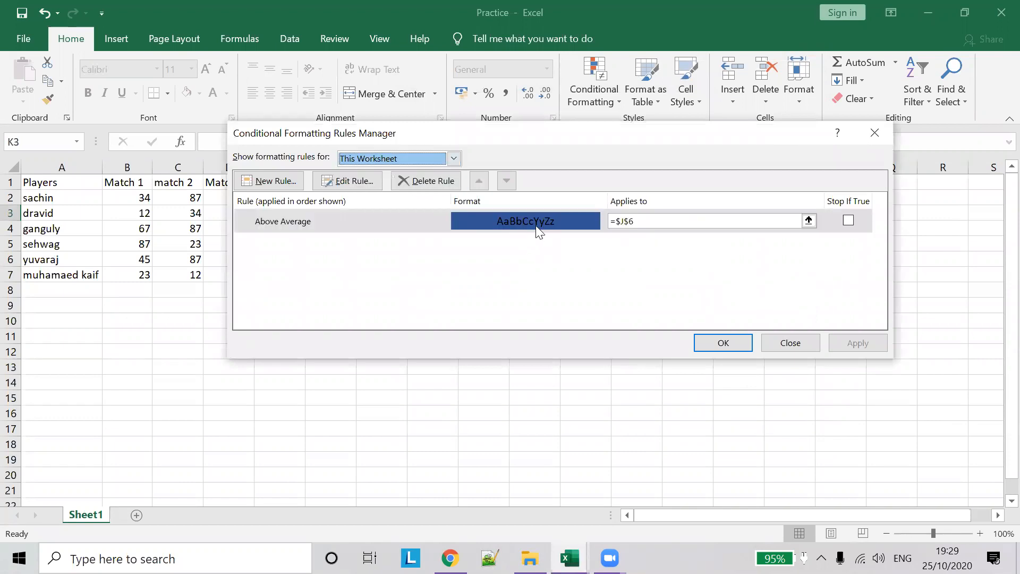
Set the Above Average rule's range to the match scores in B2:F7 and apply it
left_click(670, 223)
left_click_drag(584, 144, 563, 304)
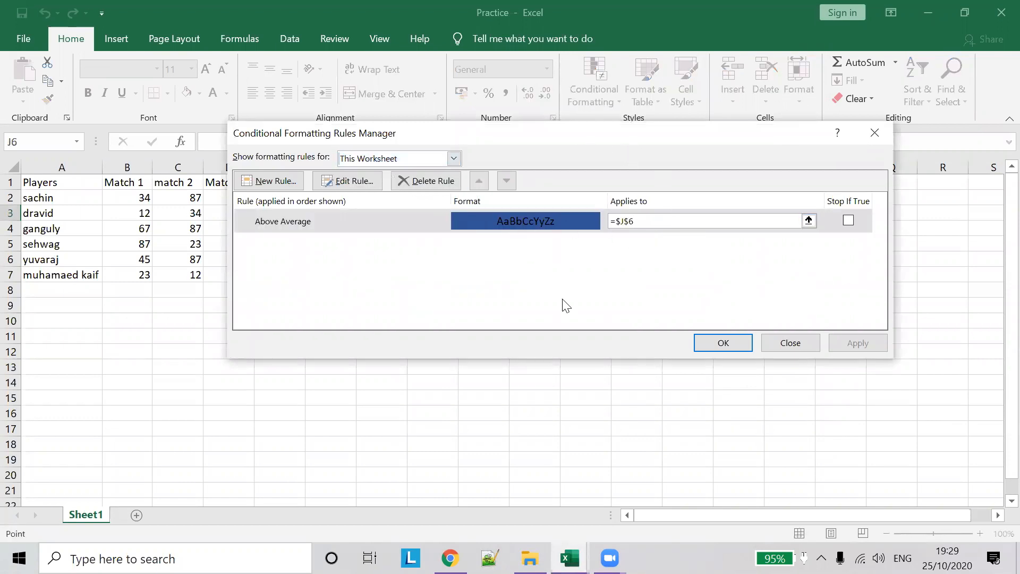
left_click(619, 381)
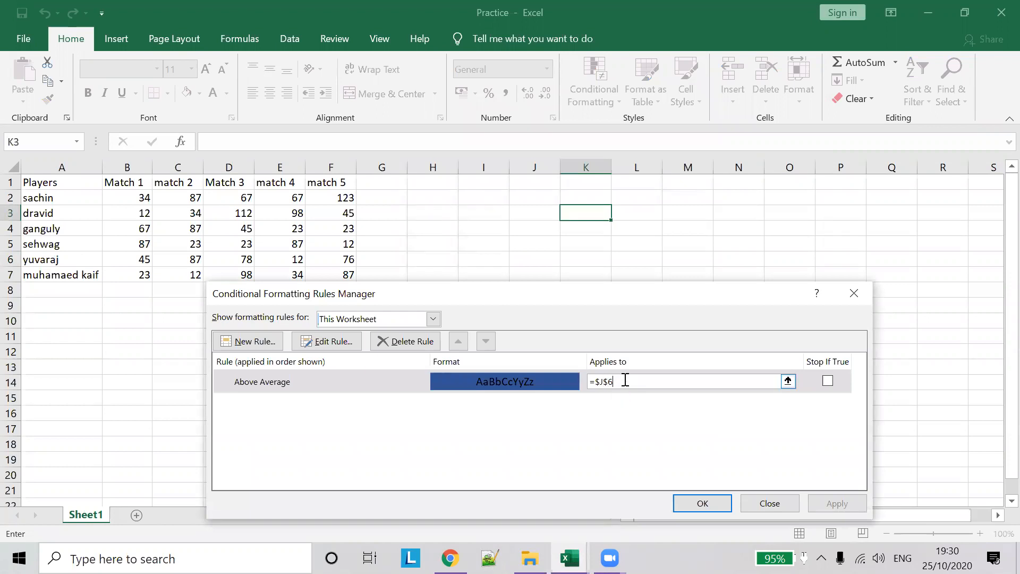
left_click(614, 380)
left_click_drag(621, 384, 606, 386)
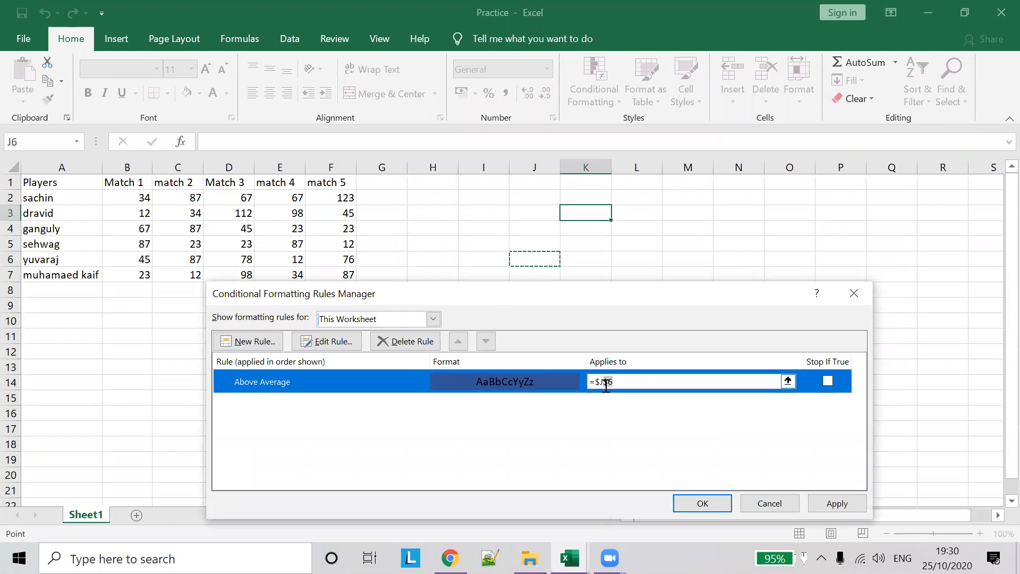
left_click(567, 380)
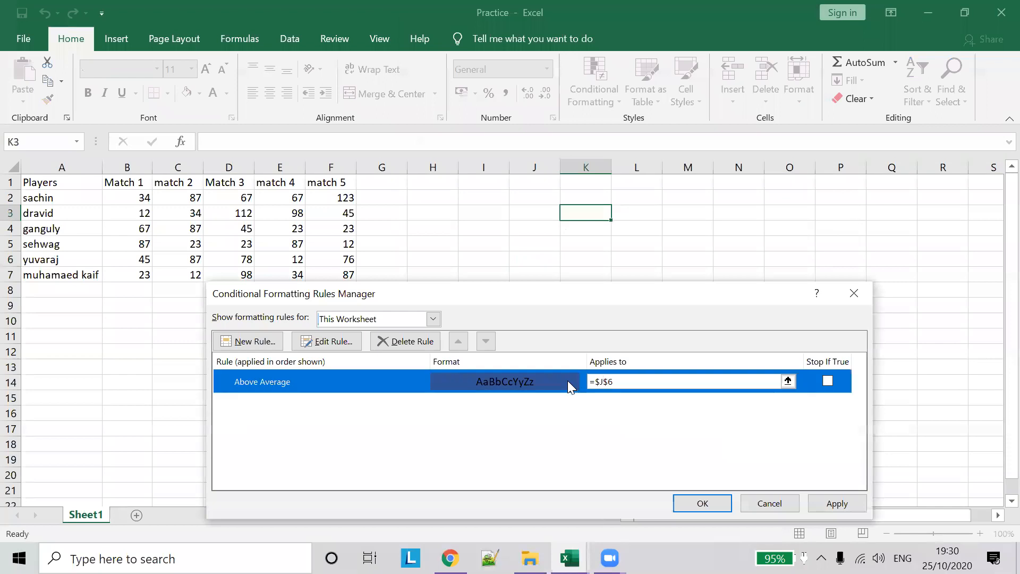
left_click(623, 381)
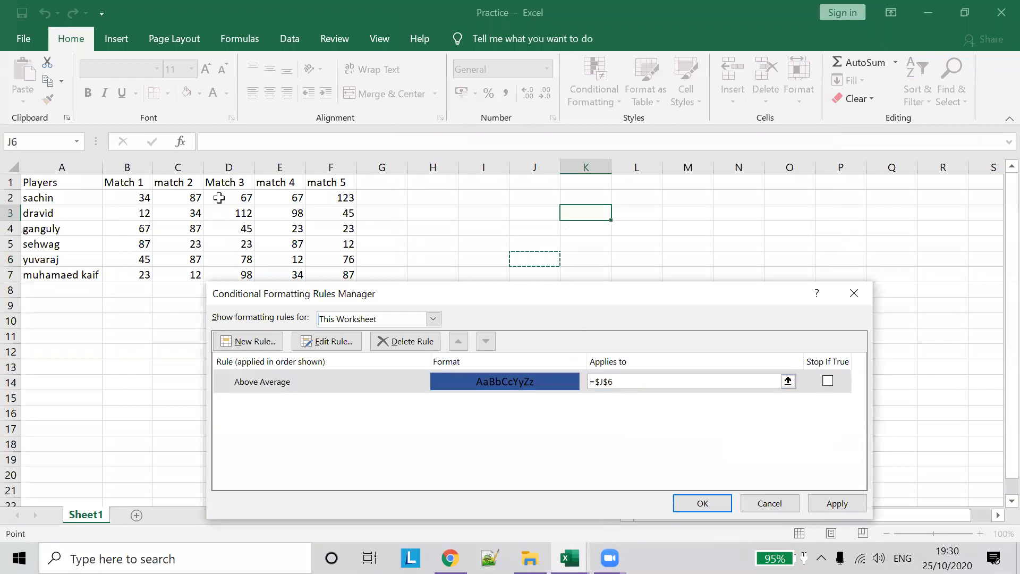
left_click_drag(130, 198, 340, 274)
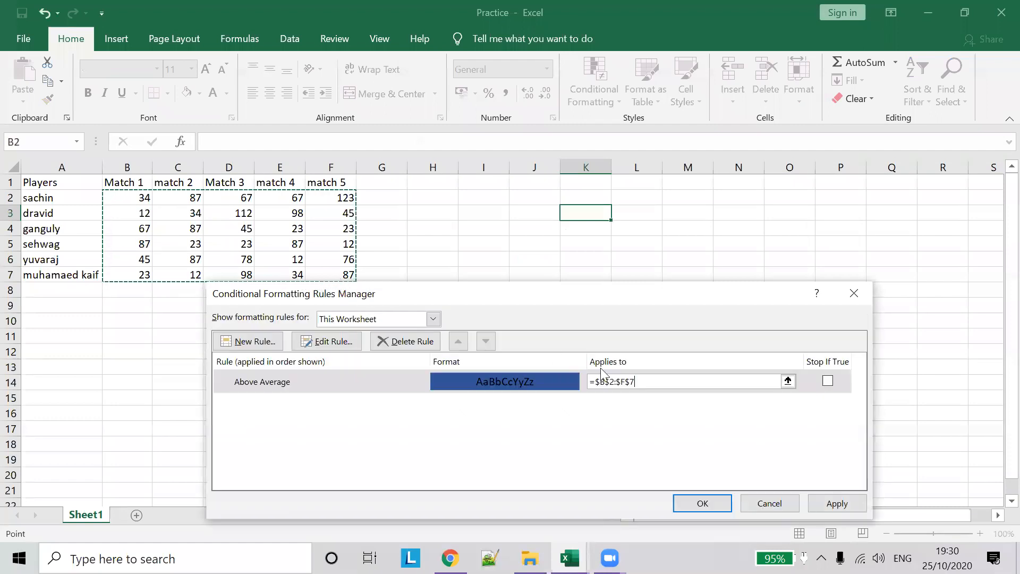
left_click(827, 502)
left_click(703, 505)
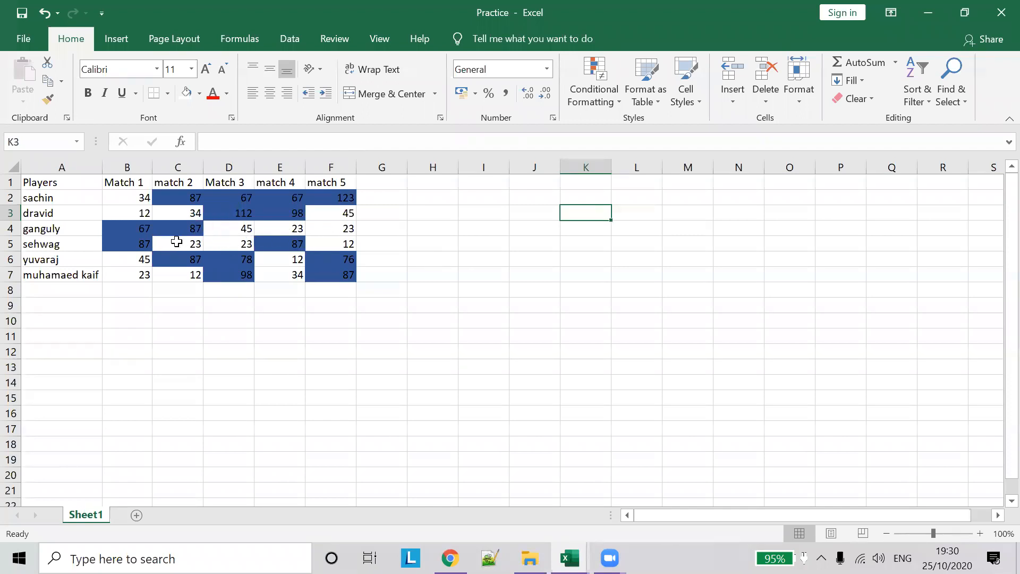
Change the Above Average rule on B2:F7 to format values below the average, and apply the change
left_click(609, 110)
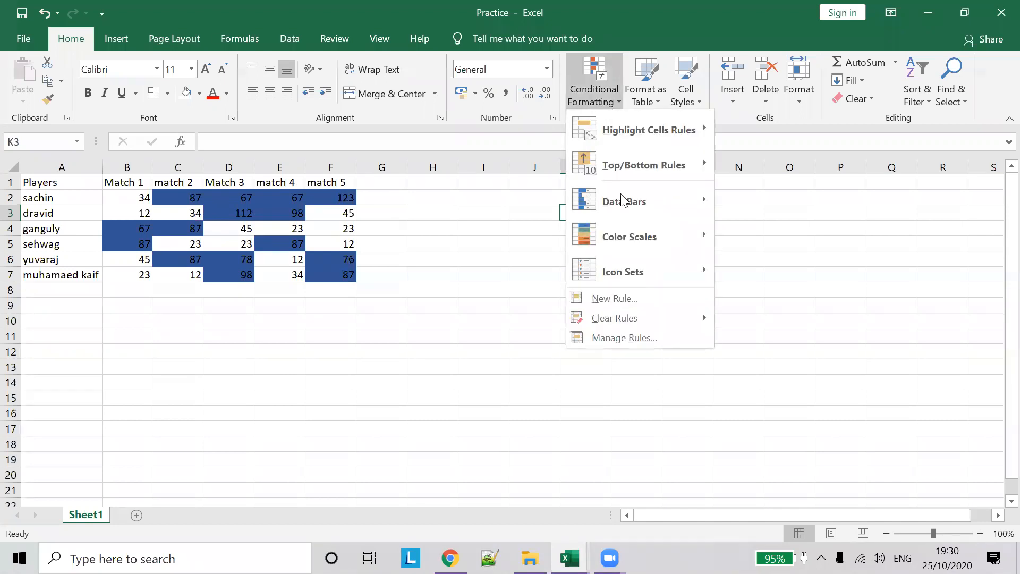
left_click(641, 335)
left_click(425, 318)
left_click(400, 346)
left_click(414, 386)
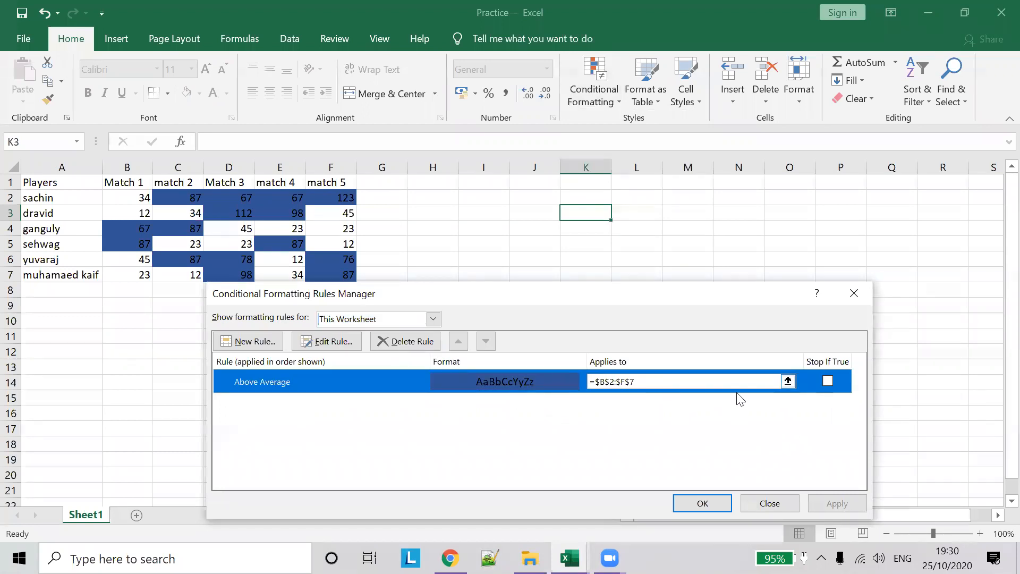
left_click(328, 345)
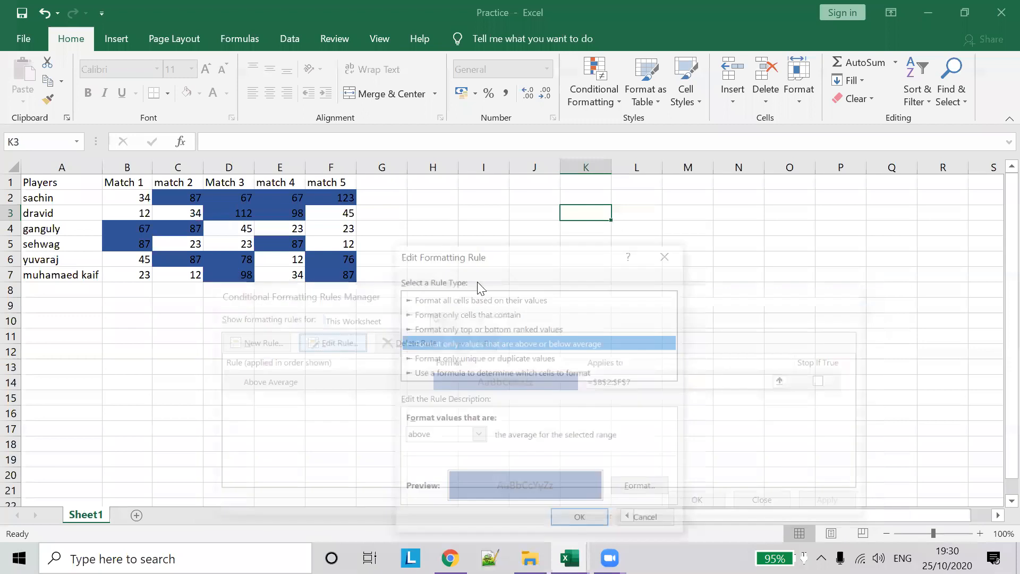
left_click(477, 436)
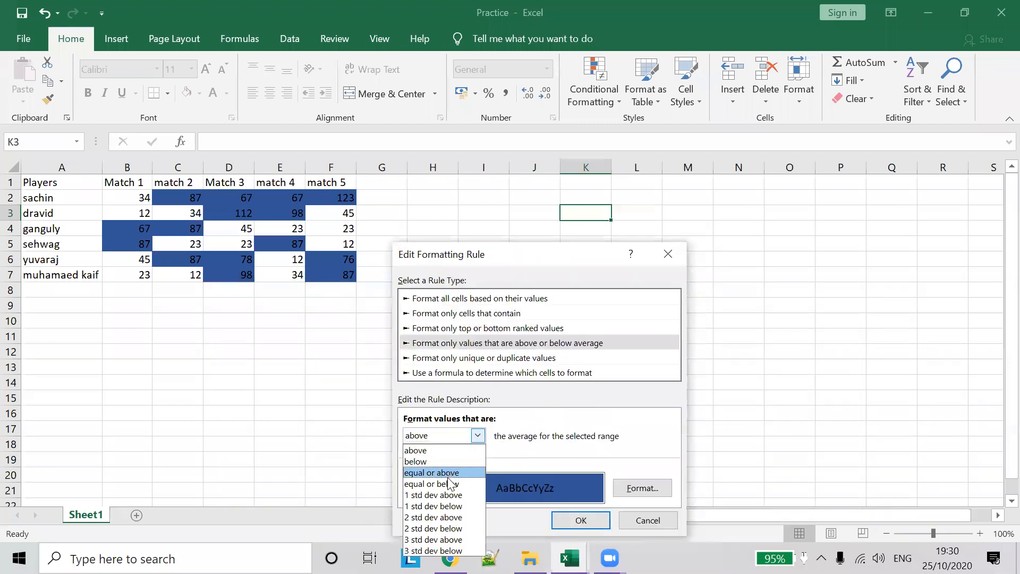
left_click(441, 460)
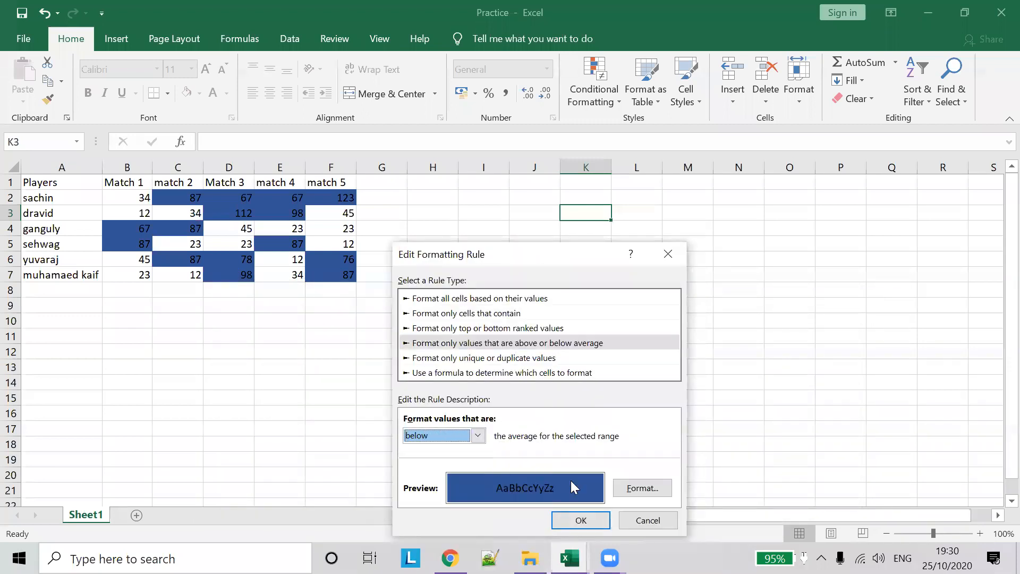
left_click(587, 522)
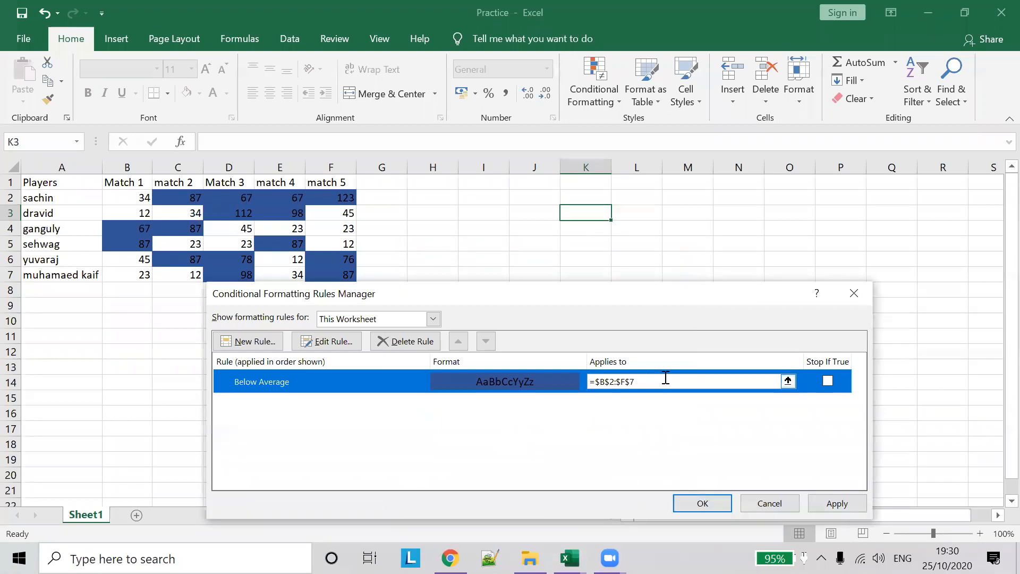
left_click(835, 503)
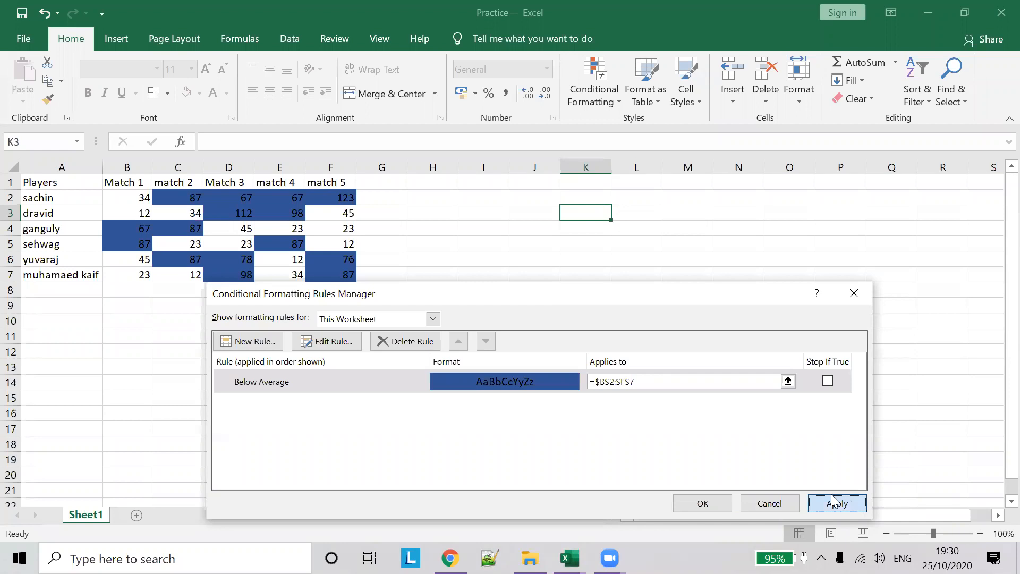
left_click(700, 503)
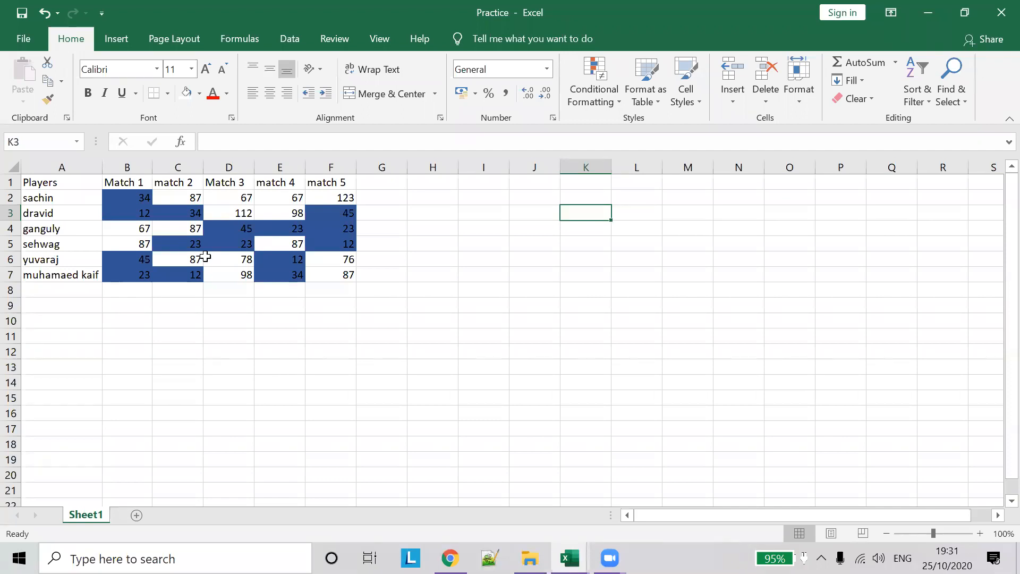
left_click(612, 96)
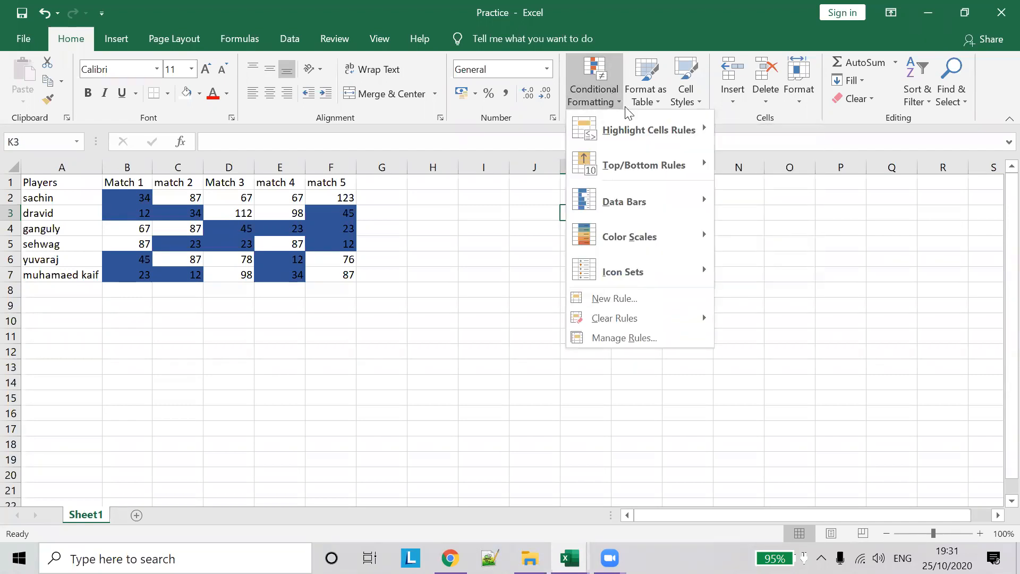
mouse_move(690, 177)
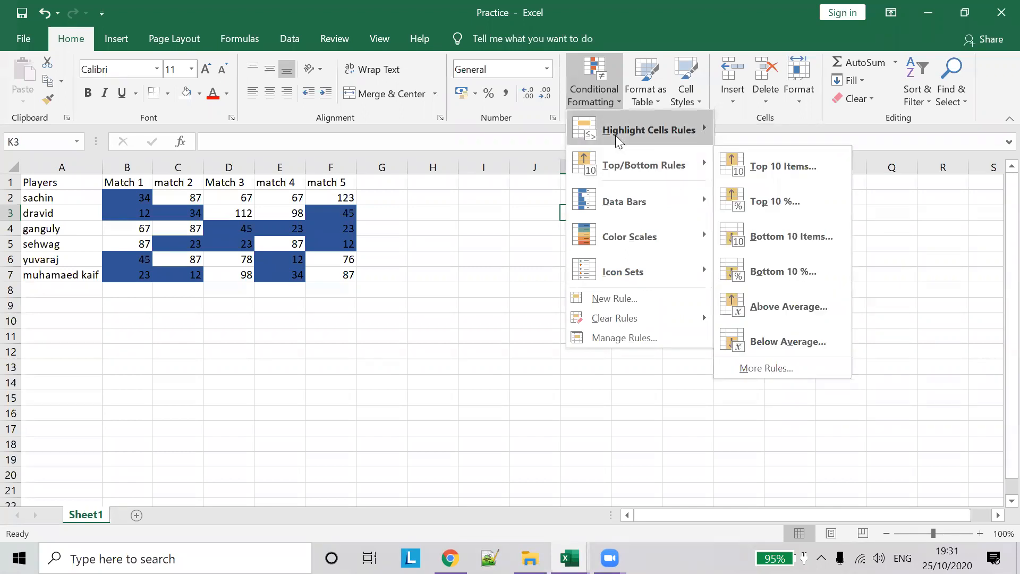
mouse_move(613, 136)
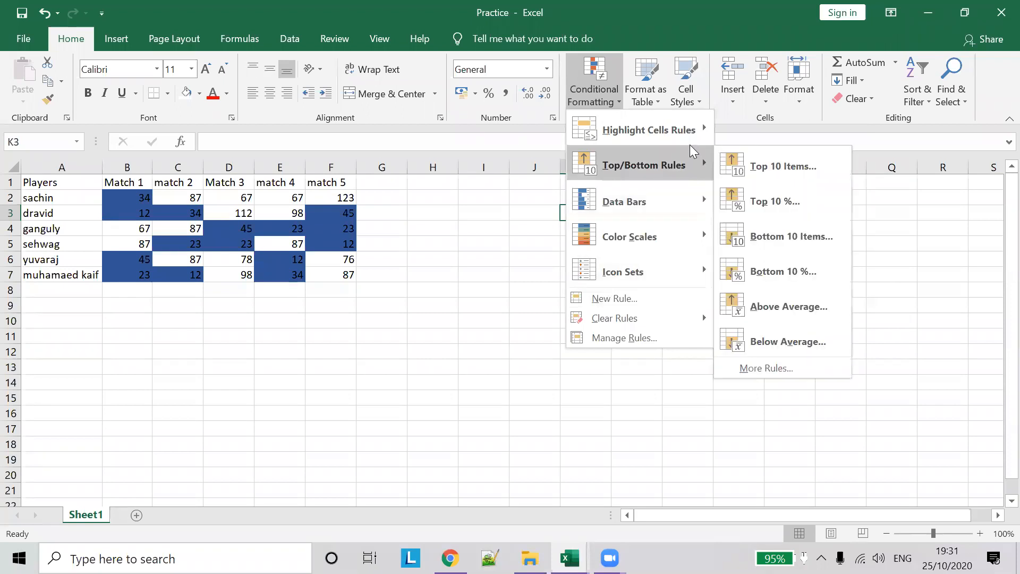
mouse_move(694, 136)
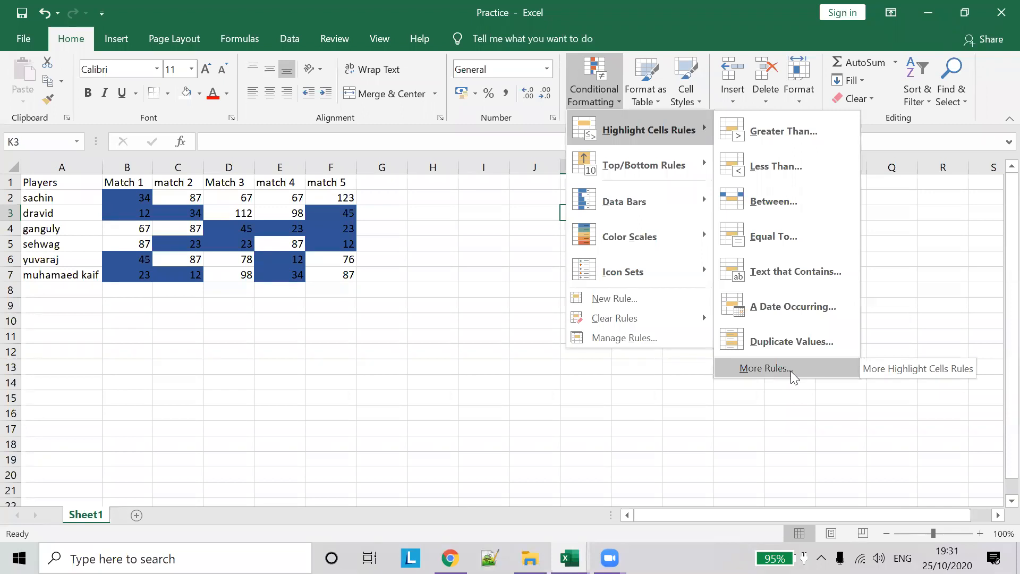
mouse_move(676, 163)
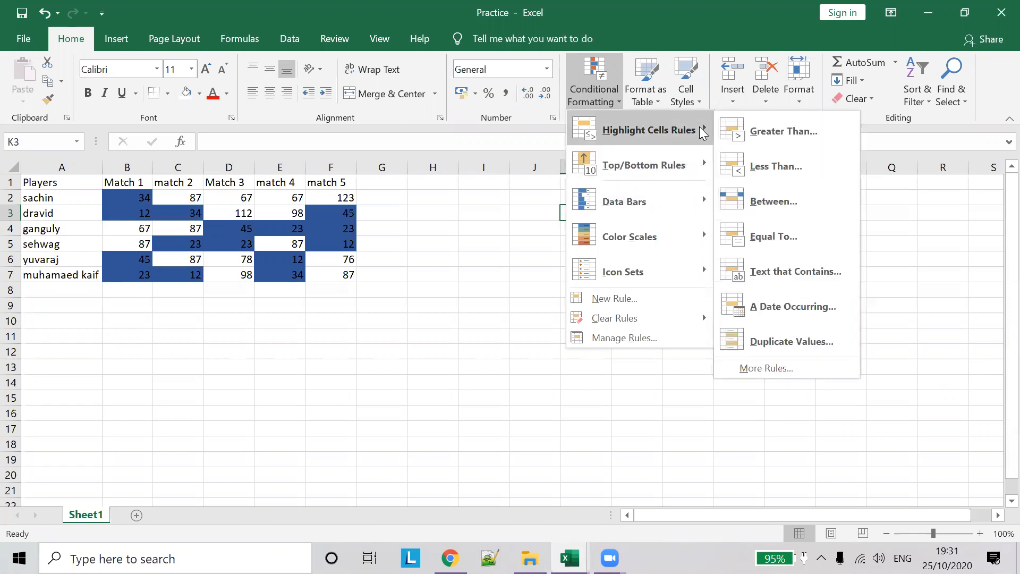
left_click(767, 137)
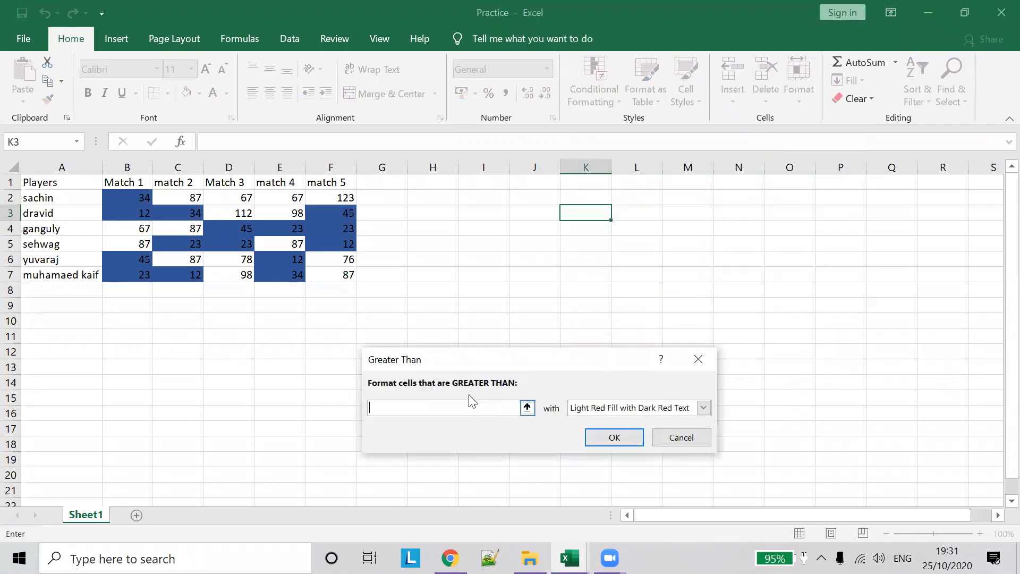
left_click(528, 407)
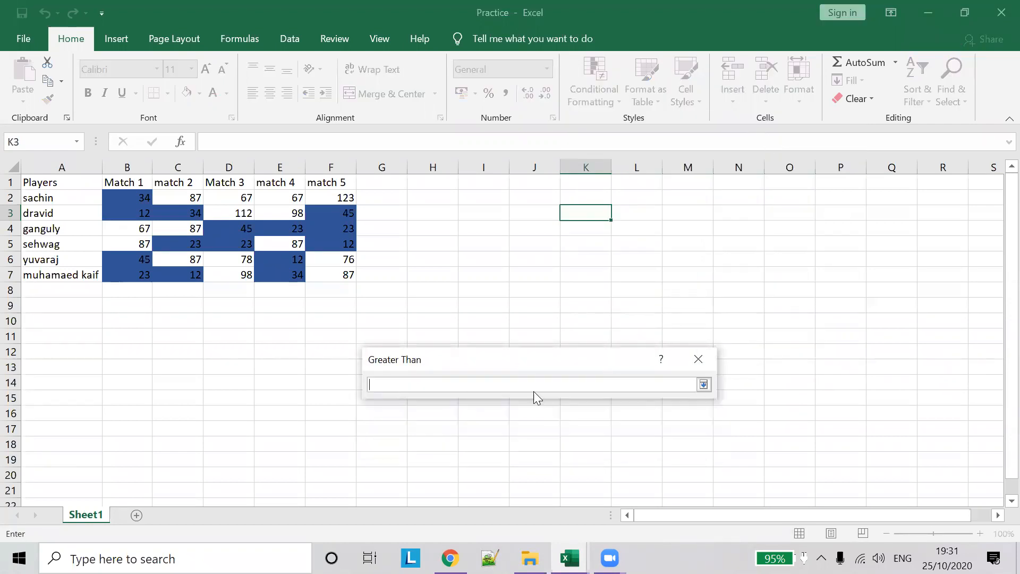
left_click(705, 385)
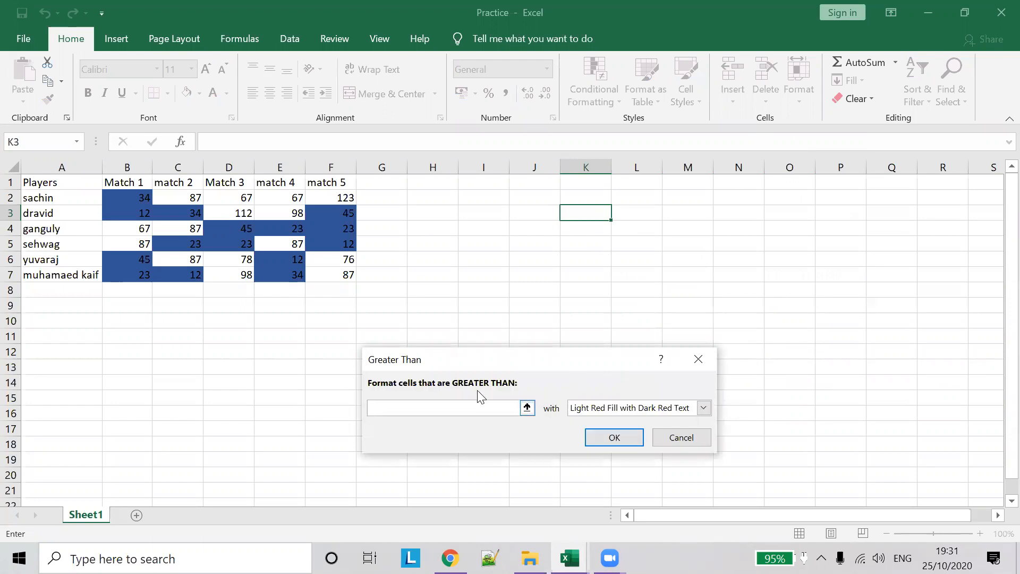
left_click_drag(134, 199, 335, 291)
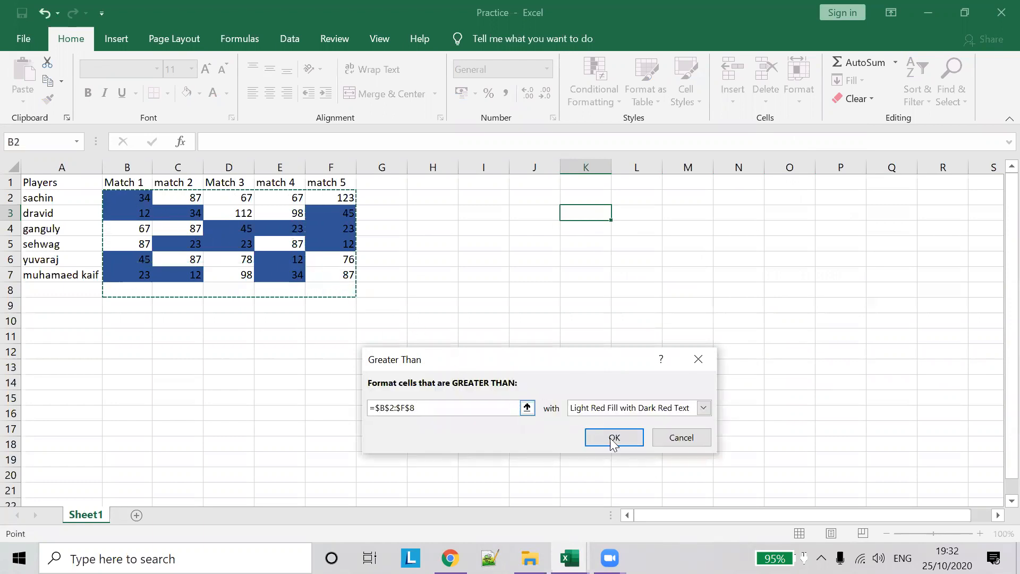
left_click(681, 437)
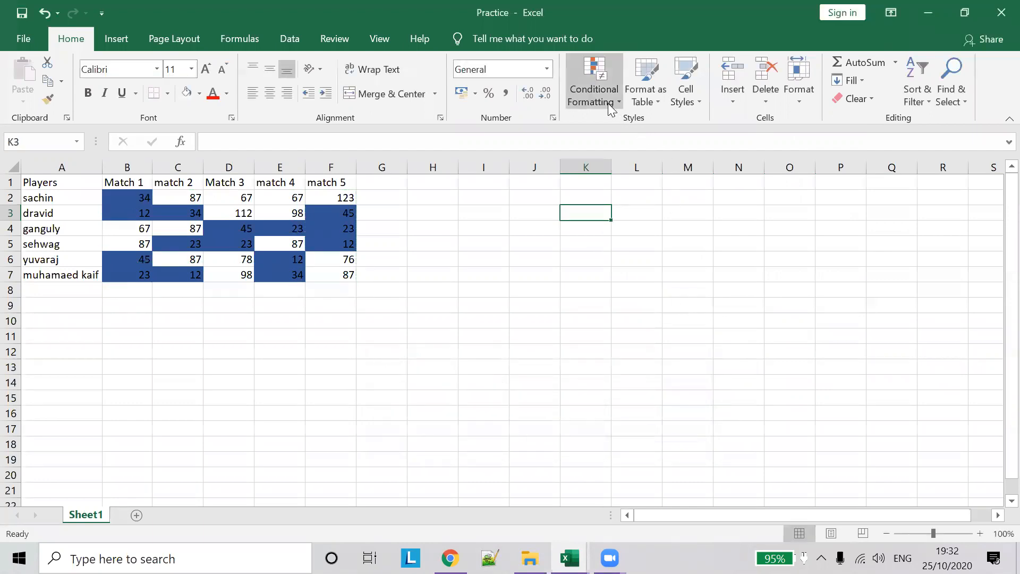
Create a Greater Than highlight rule on cell K3 that compares against =$E$3, with Light Red Fill with Dark Red Text
left_click(591, 94)
mouse_move(642, 129)
left_click(753, 131)
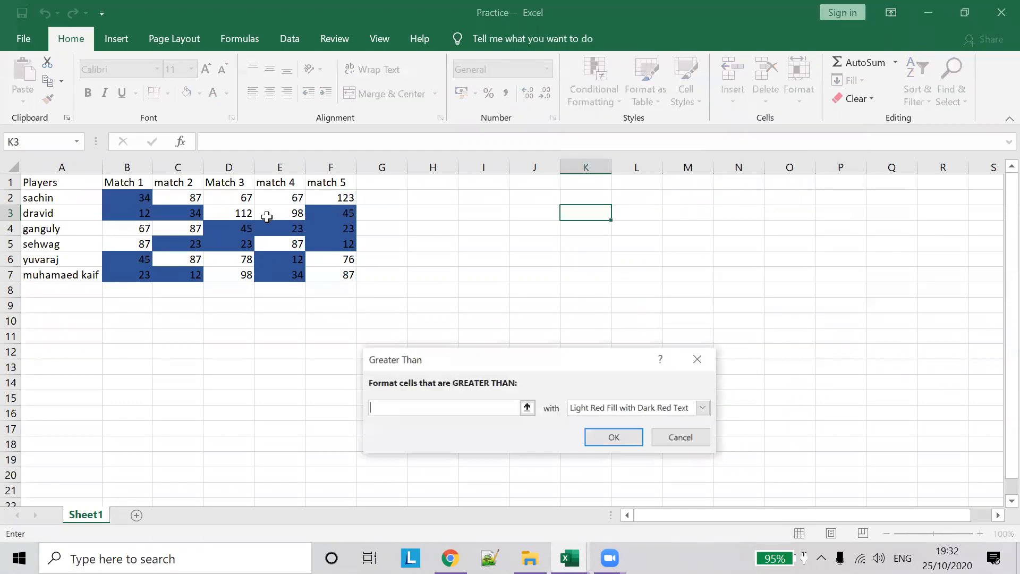
left_click_drag(142, 200, 322, 274)
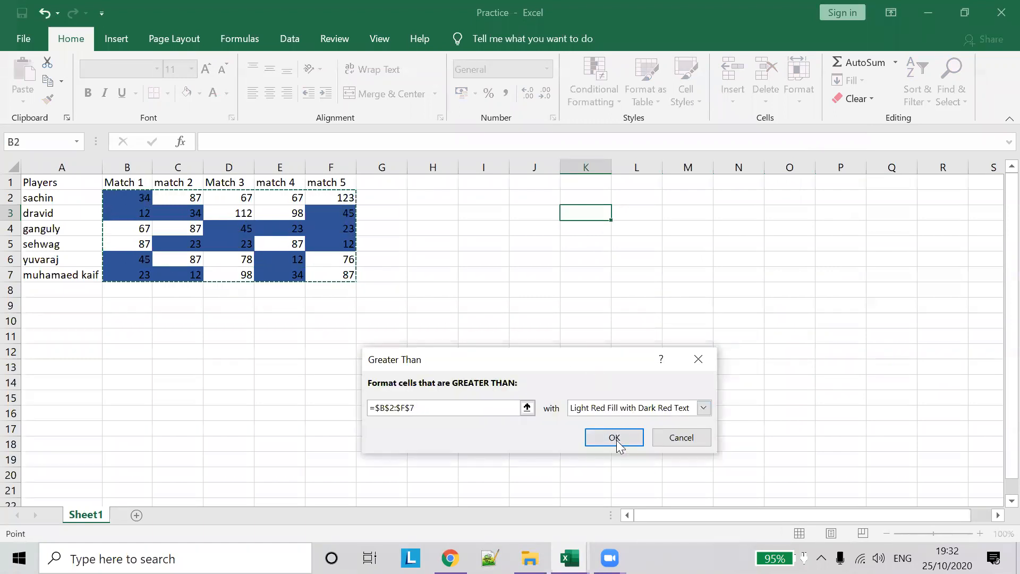
left_click(614, 438)
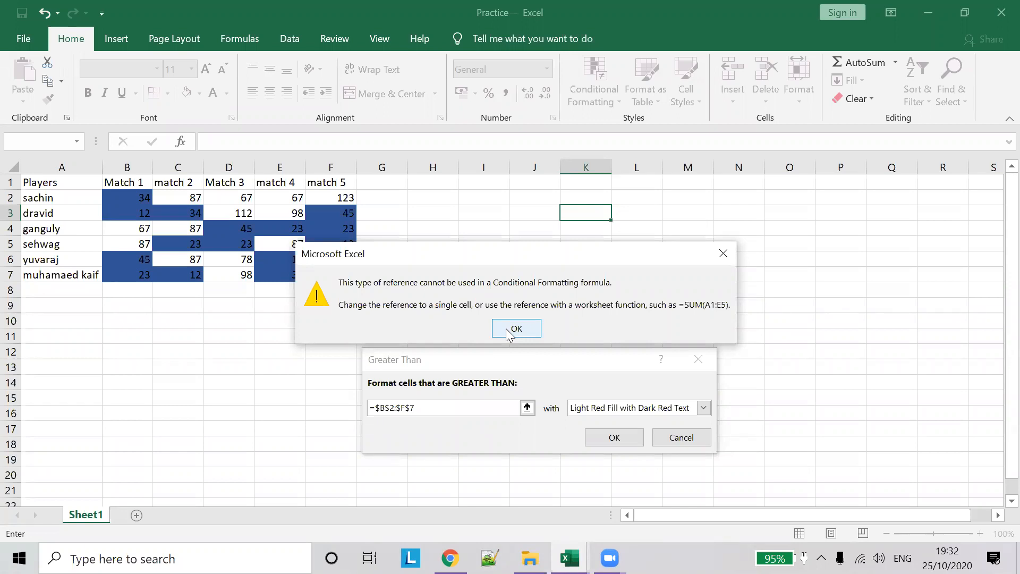
left_click(515, 328)
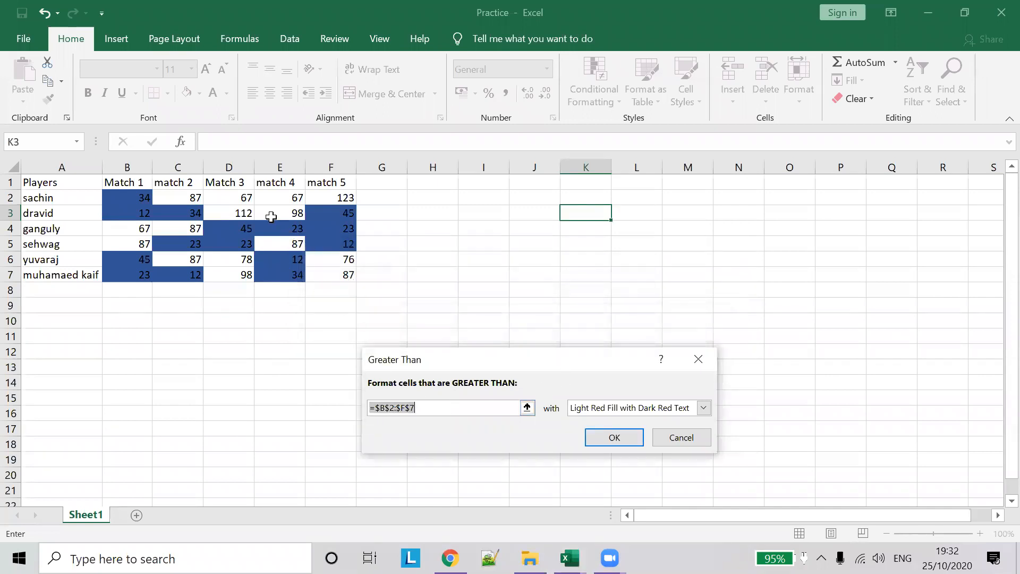
left_click(604, 435)
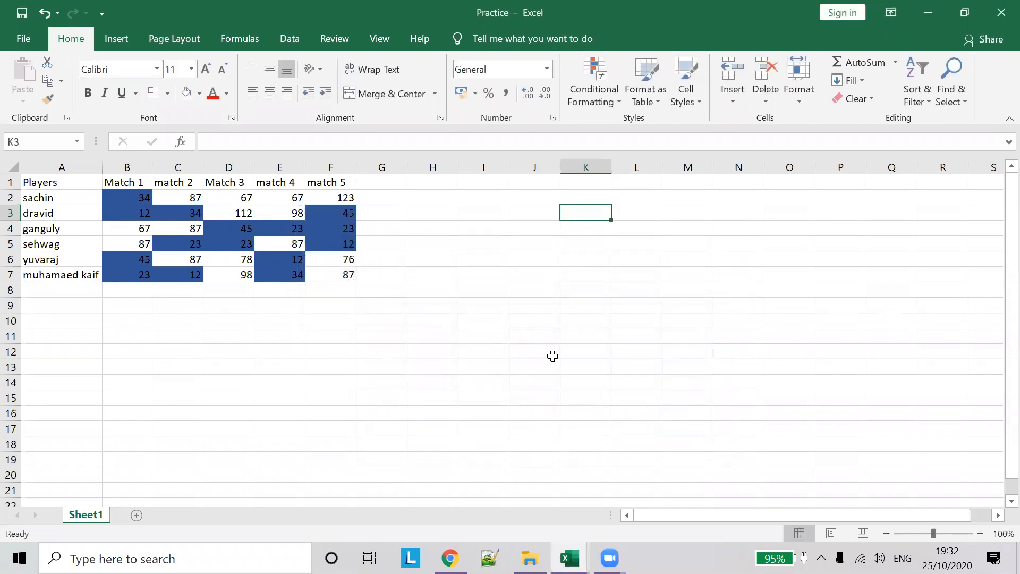
List the conditional formatting rules of the whole worksheet in the Rules Manager
left_click(594, 96)
left_click(658, 334)
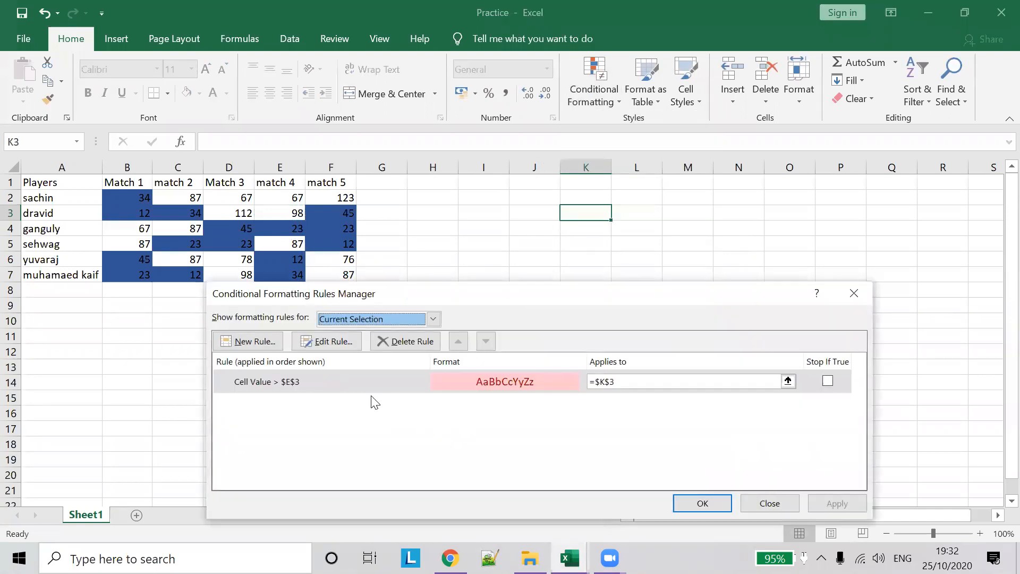
left_click(433, 319)
left_click(394, 343)
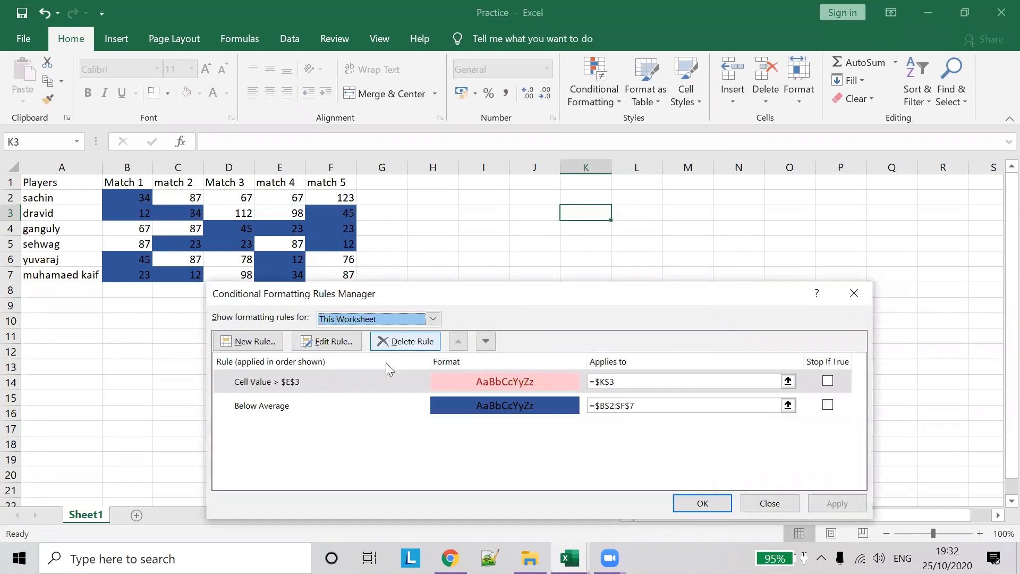
left_click(367, 376)
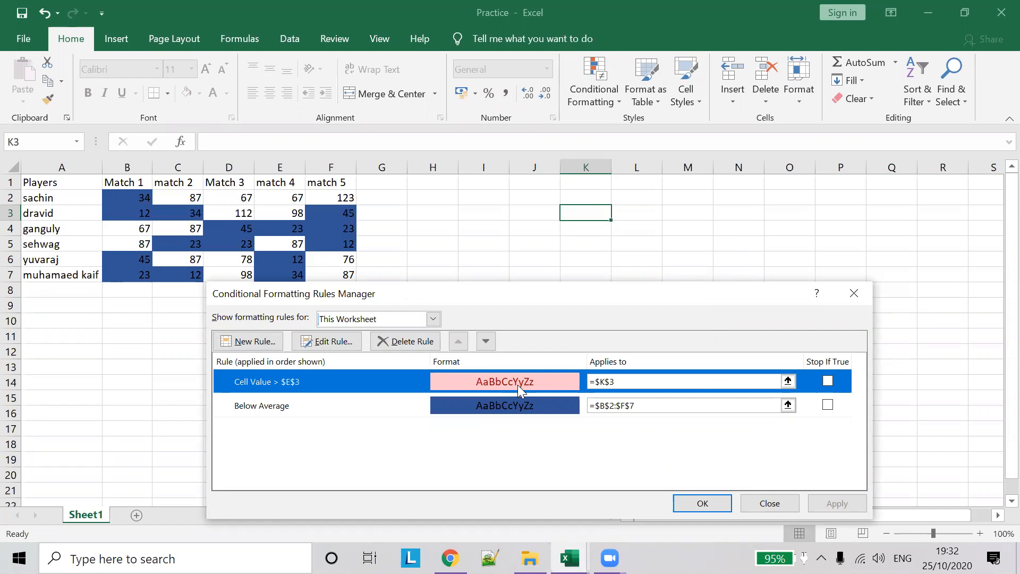
left_click(330, 343)
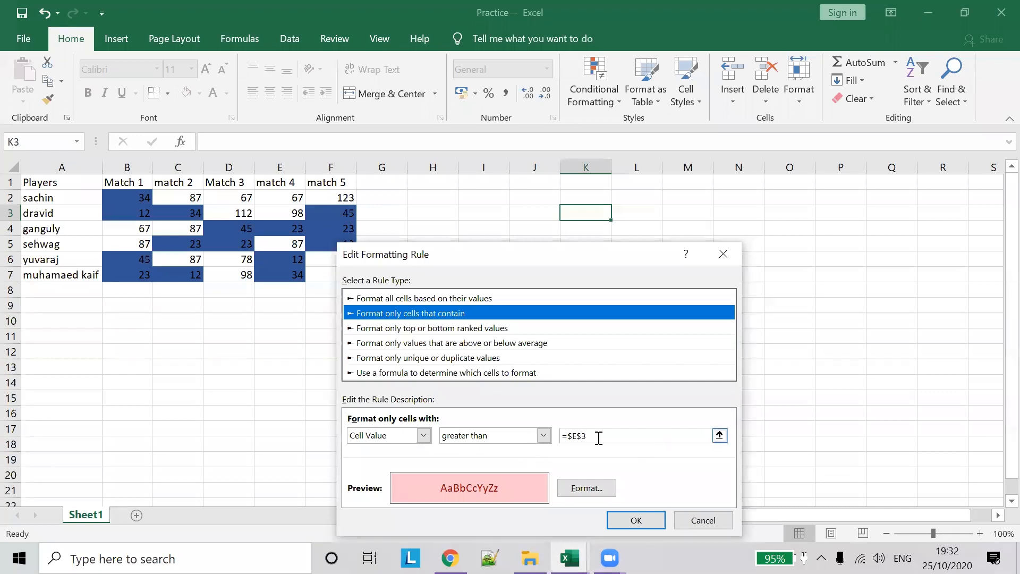
left_click(424, 435)
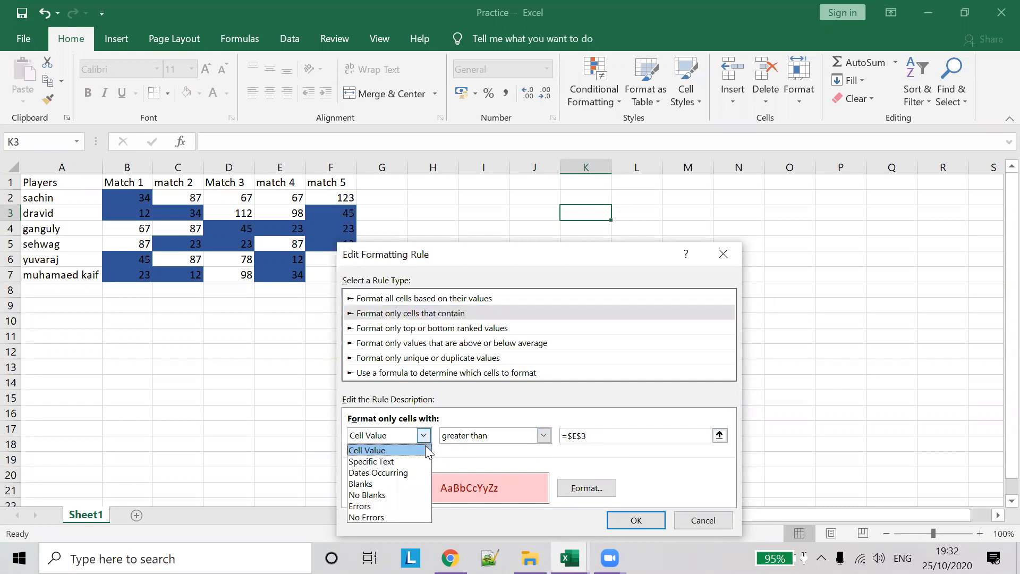
left_click(595, 434)
left_click(583, 435)
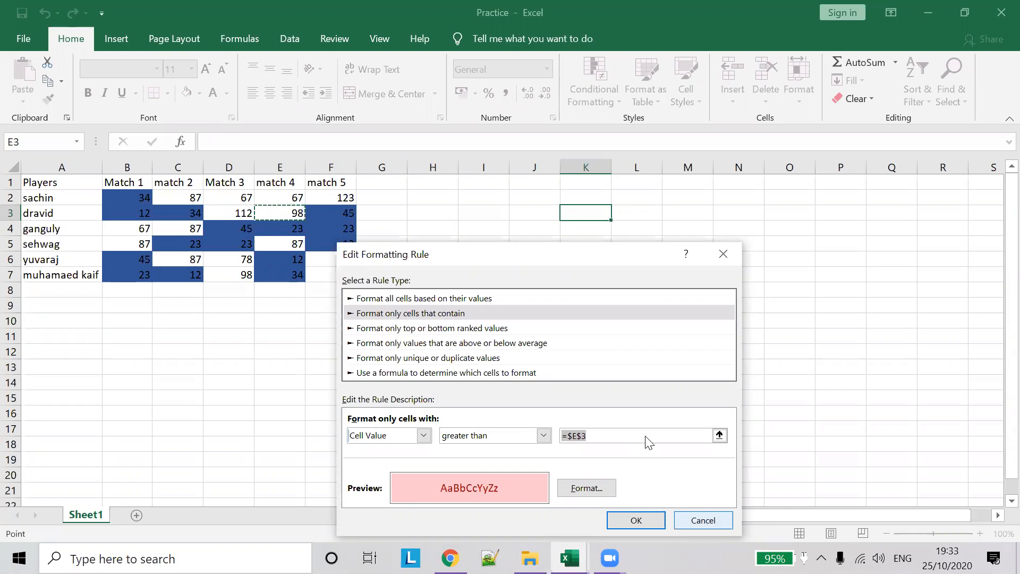
type("+")
left_click(430, 213)
left_click(345, 198)
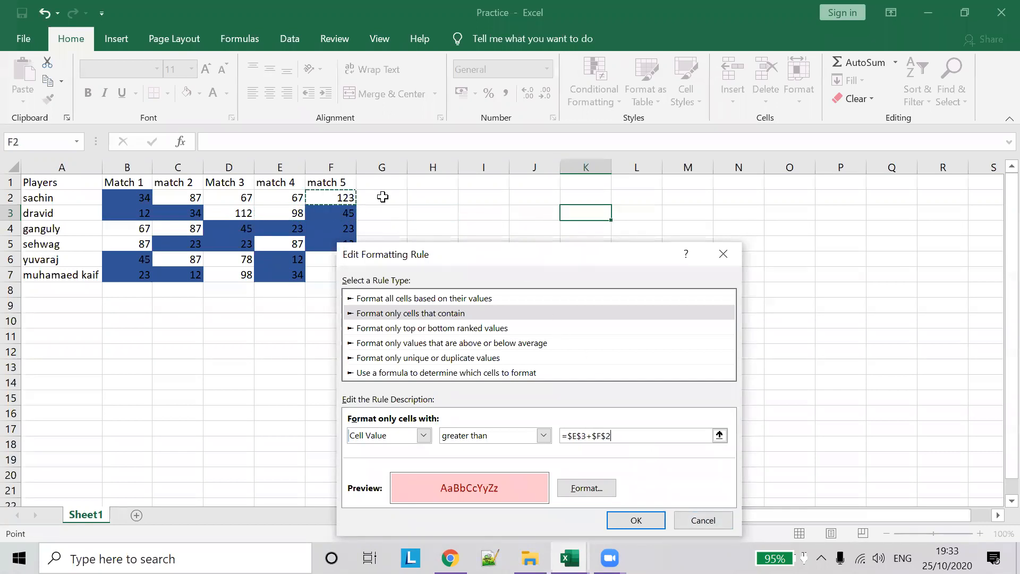
left_click(427, 196)
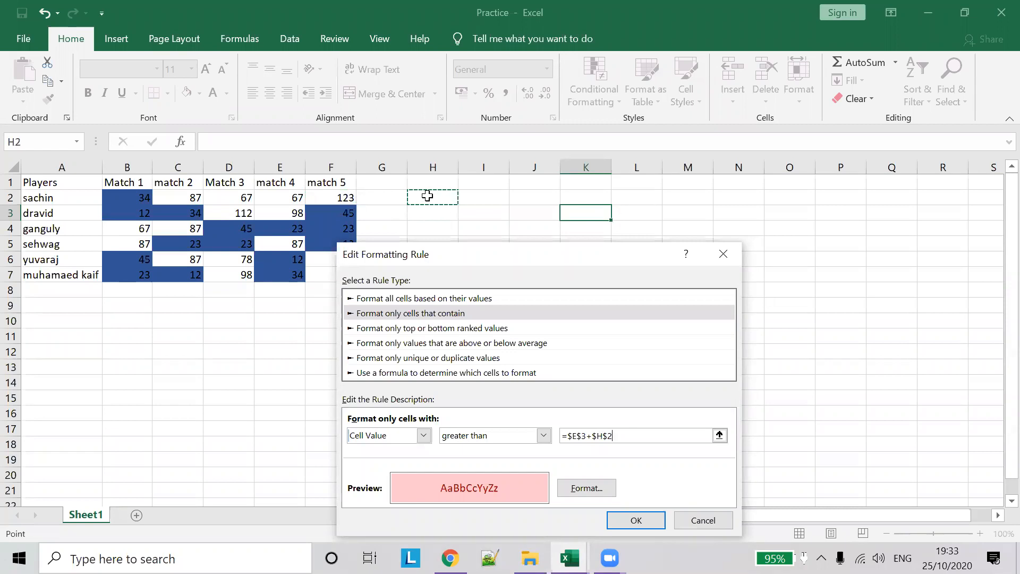
left_click_drag(622, 435, 489, 435)
type("]\\")
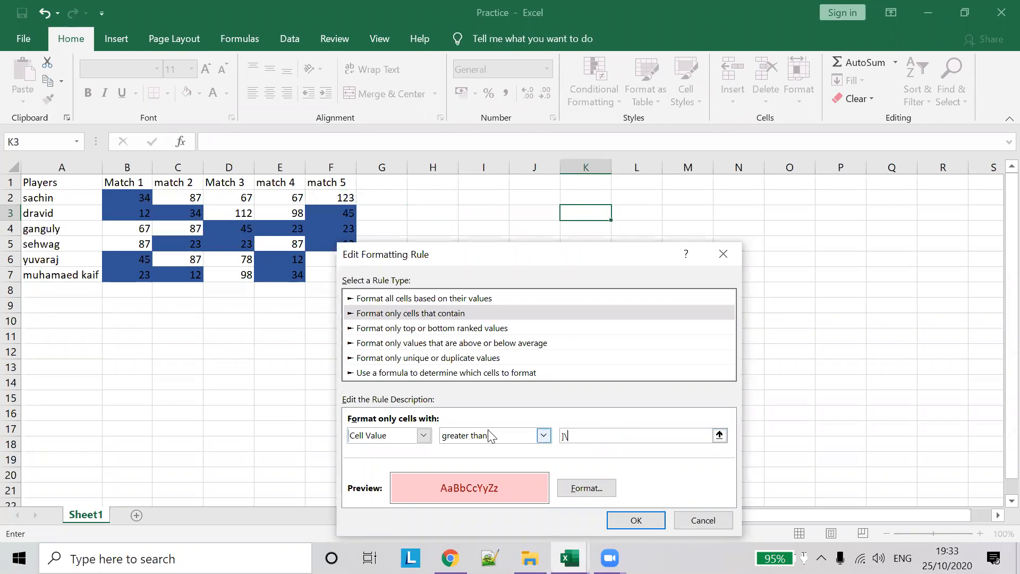
left_click(701, 520)
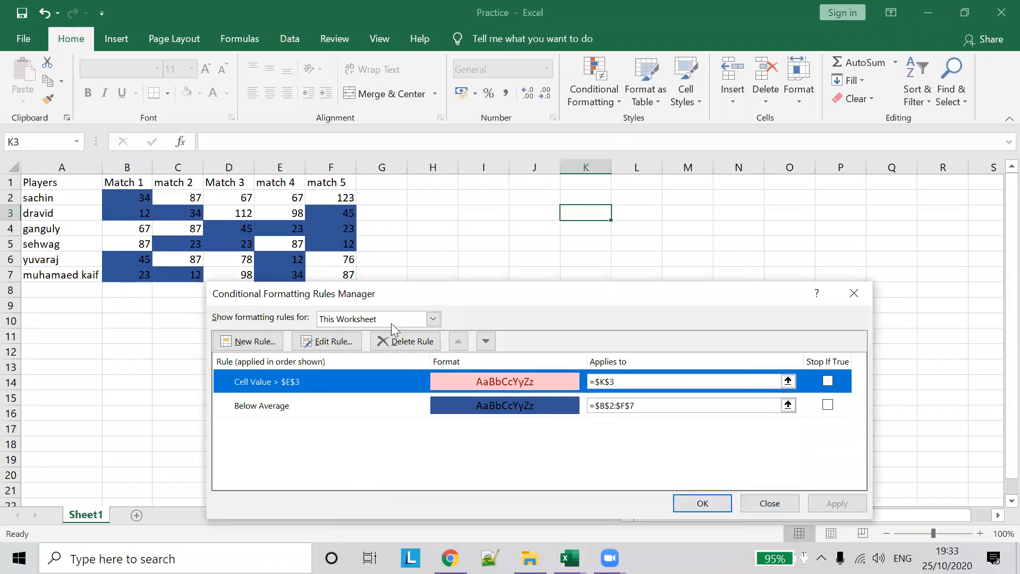
left_click(334, 342)
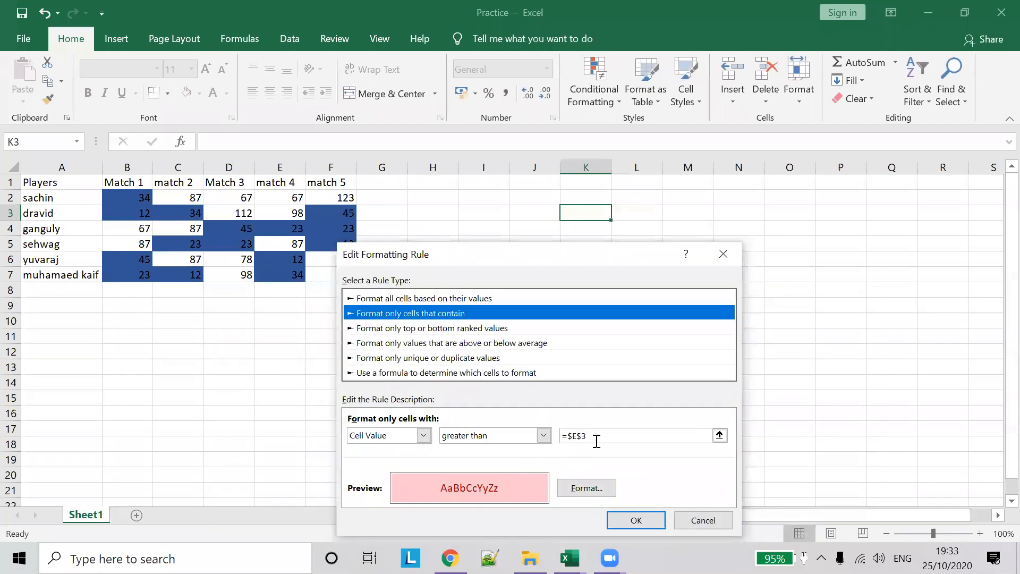
left_click_drag(519, 255, 567, 242)
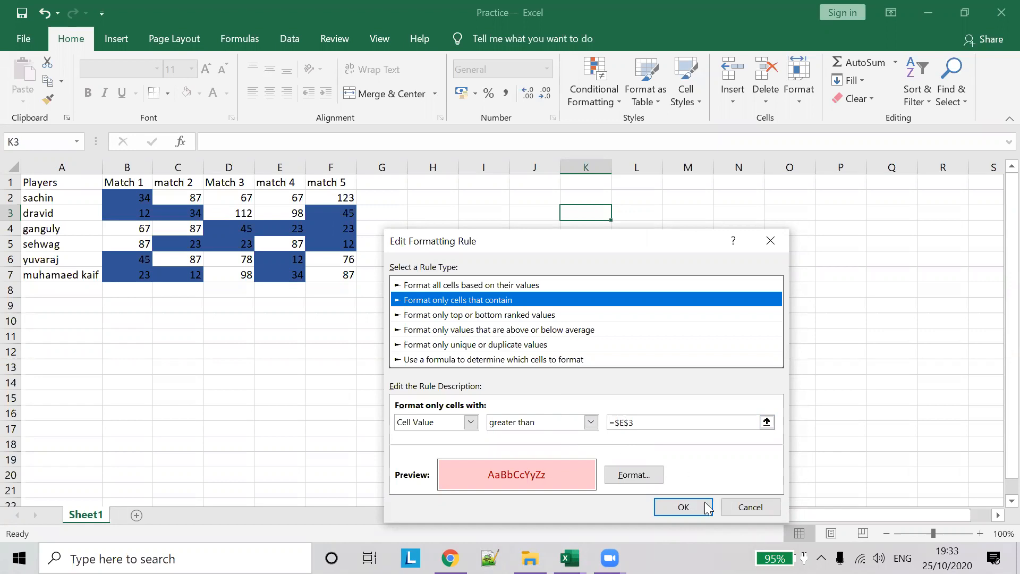
left_click(750, 506)
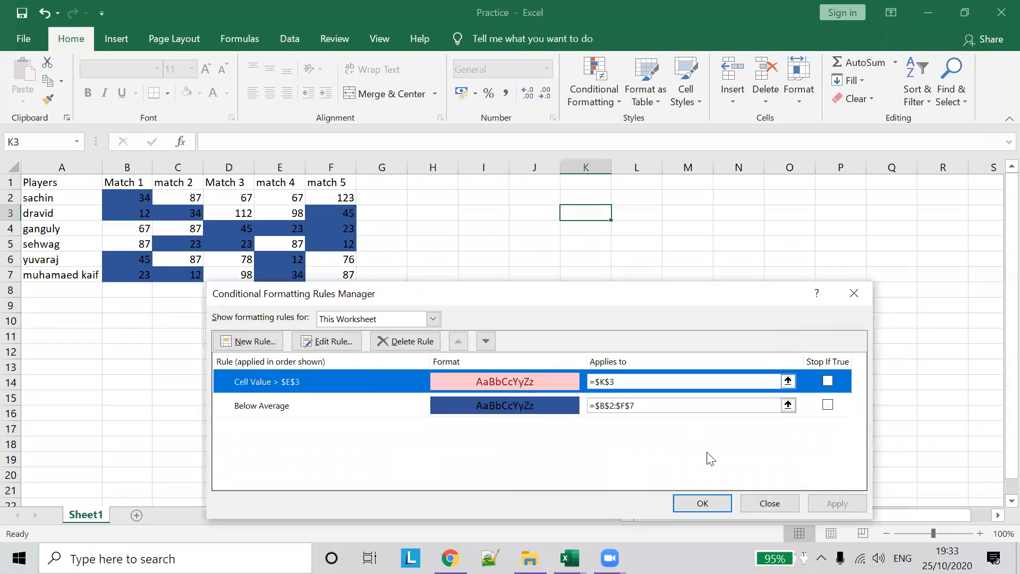
Try to change the greater-than rule's comparison formula to =$E$3+$F$4, and leave the Rules Manager without saving
left_click(340, 341)
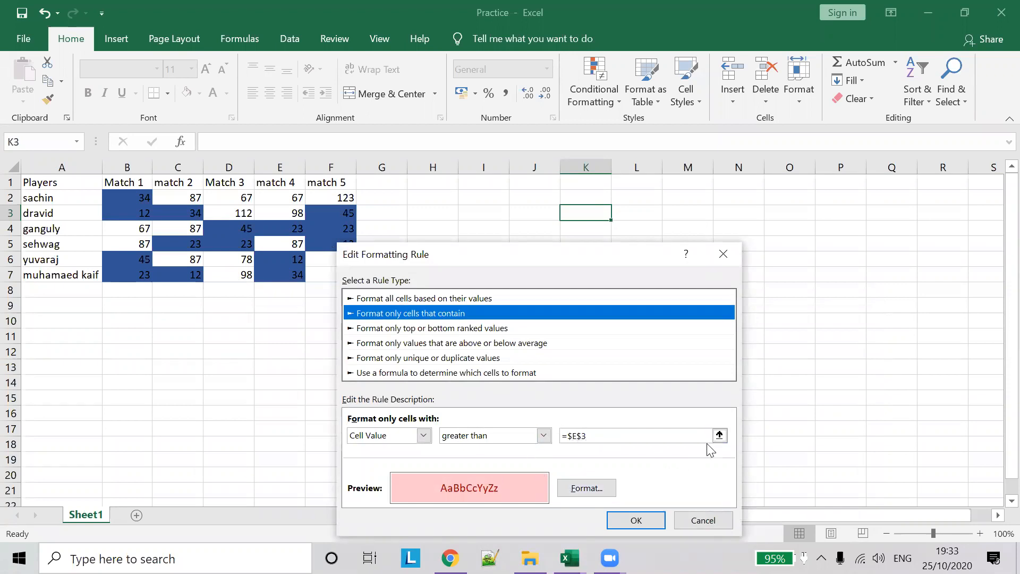
left_click(596, 436)
type("+")
left_click(330, 228)
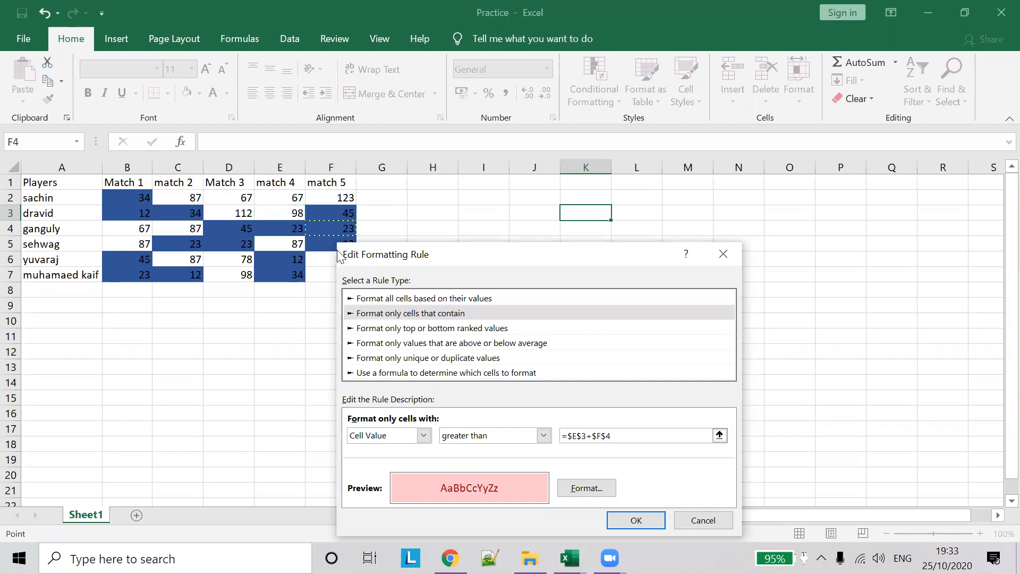
left_click(648, 521)
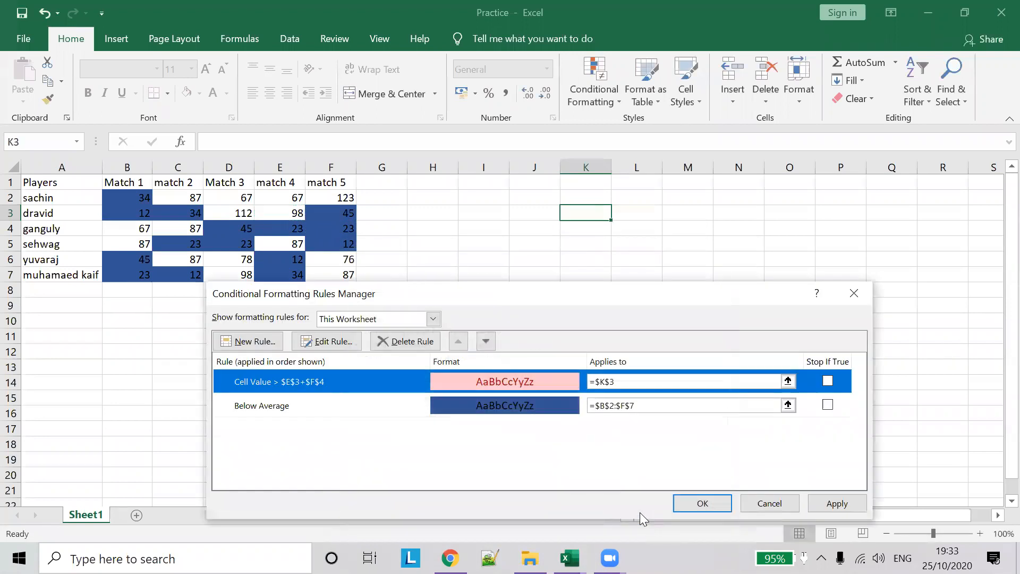
left_click(790, 508)
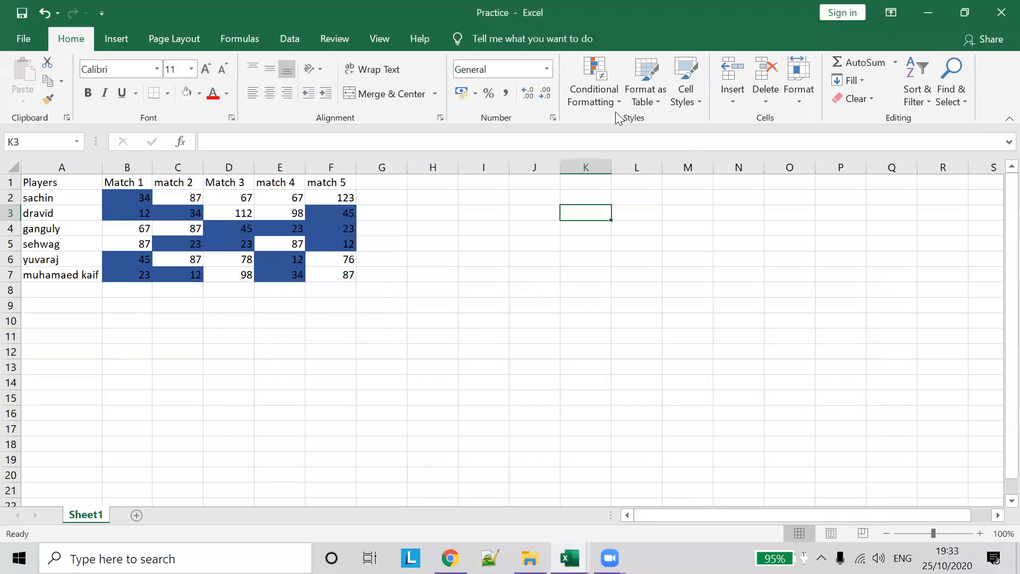
Start a new formatting rule and examine the settings for formatting all cells by value and only cells that contain given values
left_click(606, 95)
mouse_move(691, 131)
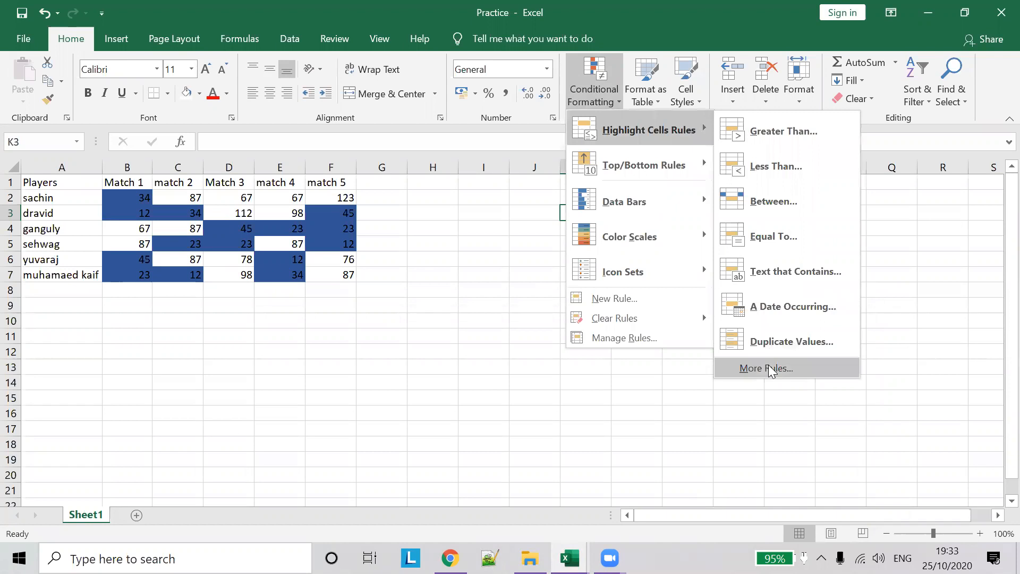
mouse_move(673, 157)
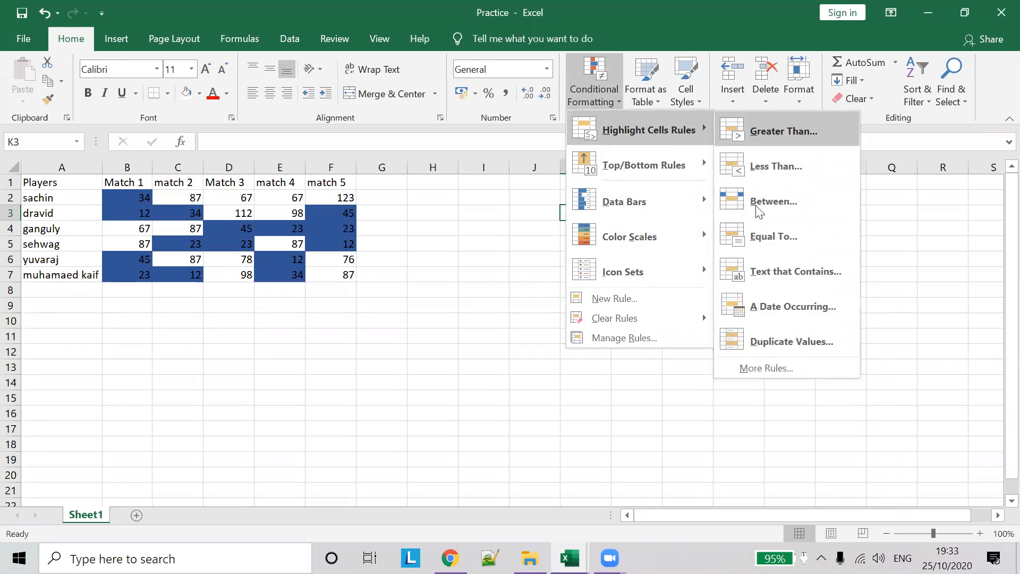
left_click(792, 365)
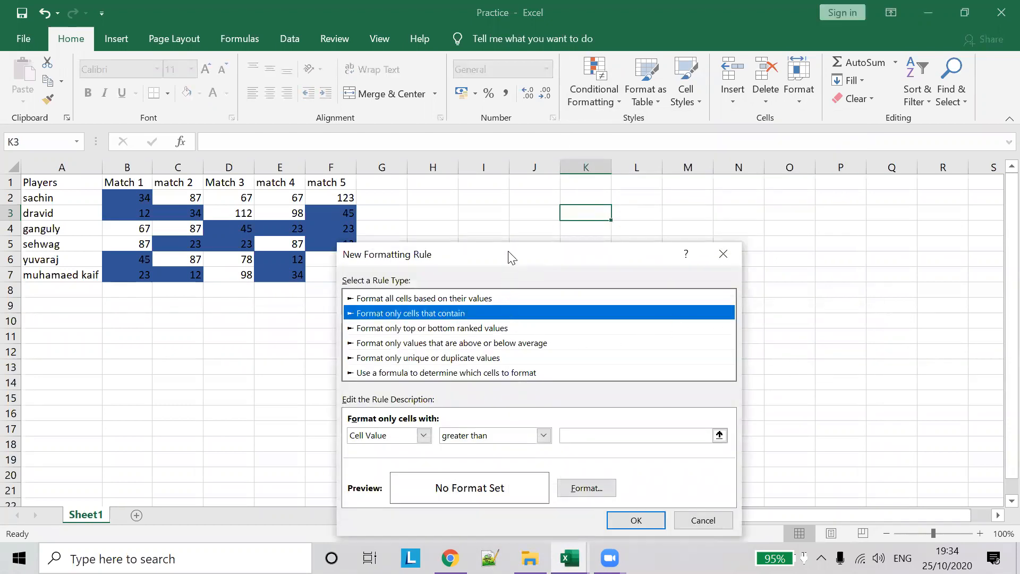
left_click_drag(504, 254, 585, 137)
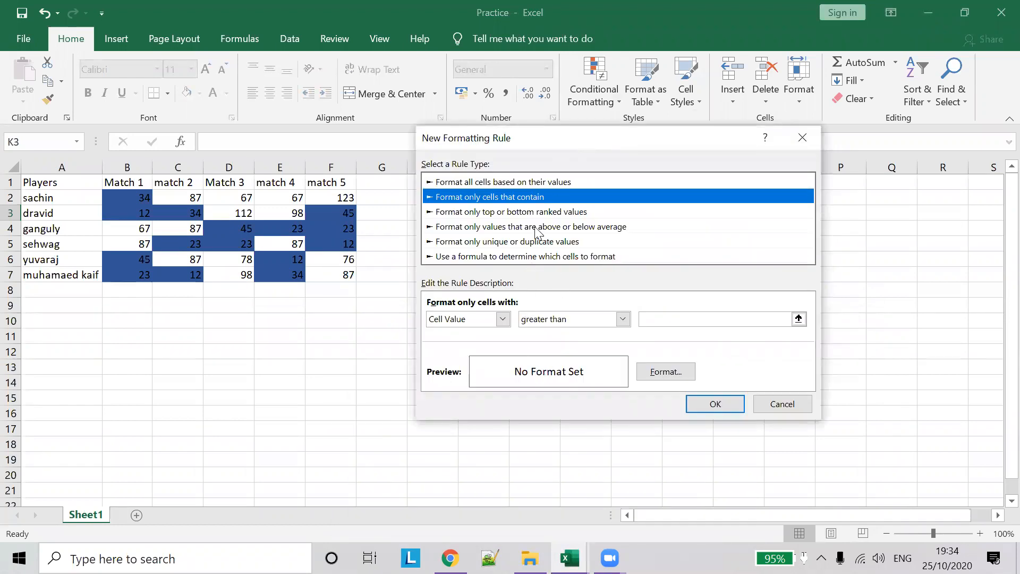
left_click(533, 182)
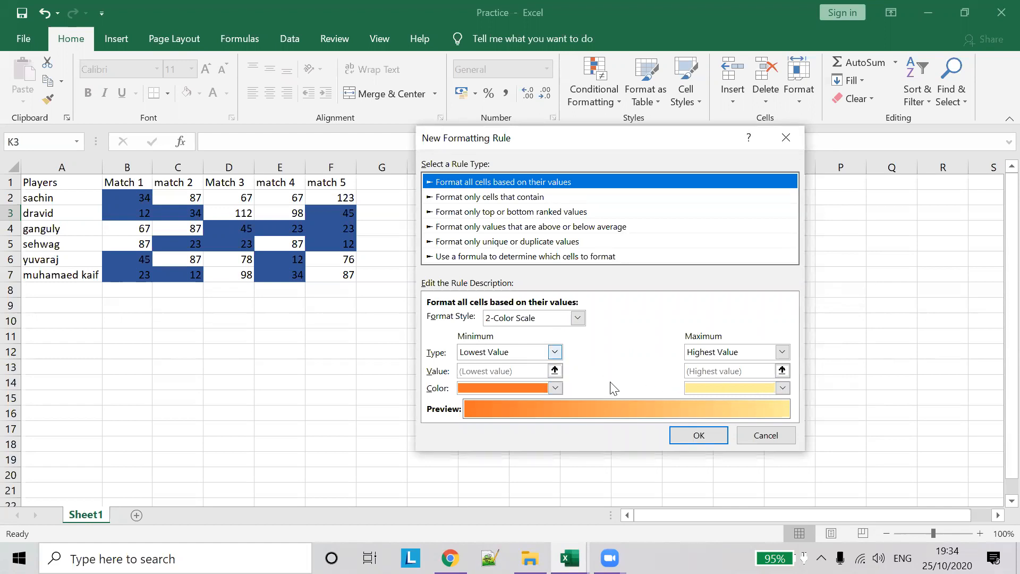
left_click(540, 196)
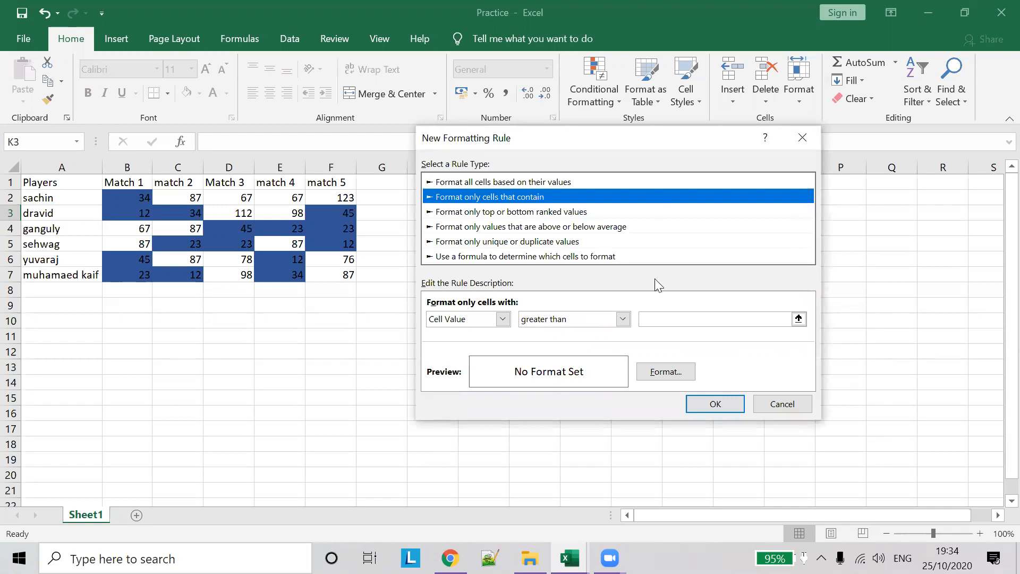
Examine the options of the top or bottom ranked rule type and the above or below average rule type
left_click(570, 213)
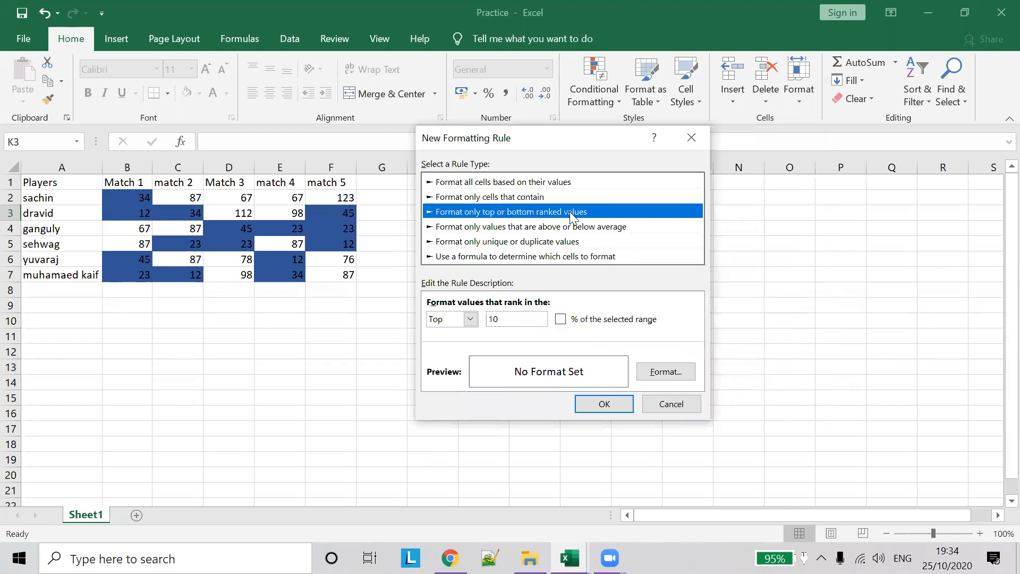
left_click(470, 319)
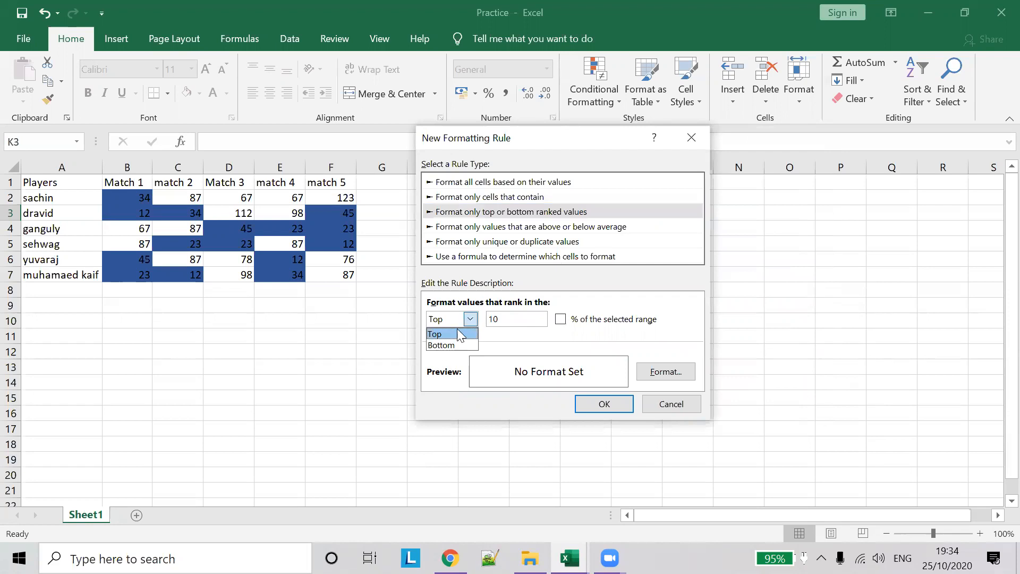
left_click(566, 317)
left_click(565, 317)
left_click(562, 317)
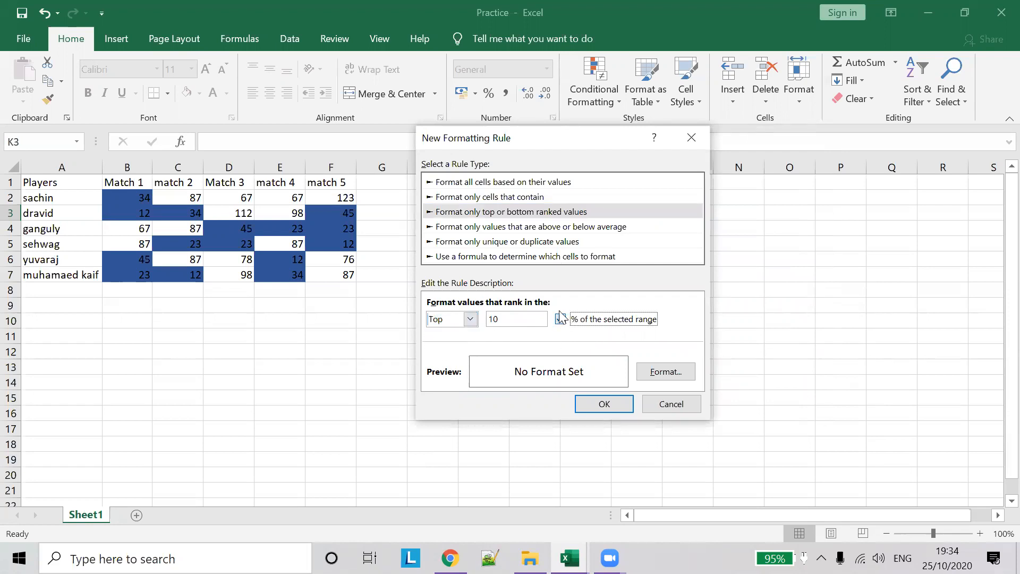
left_click(546, 232)
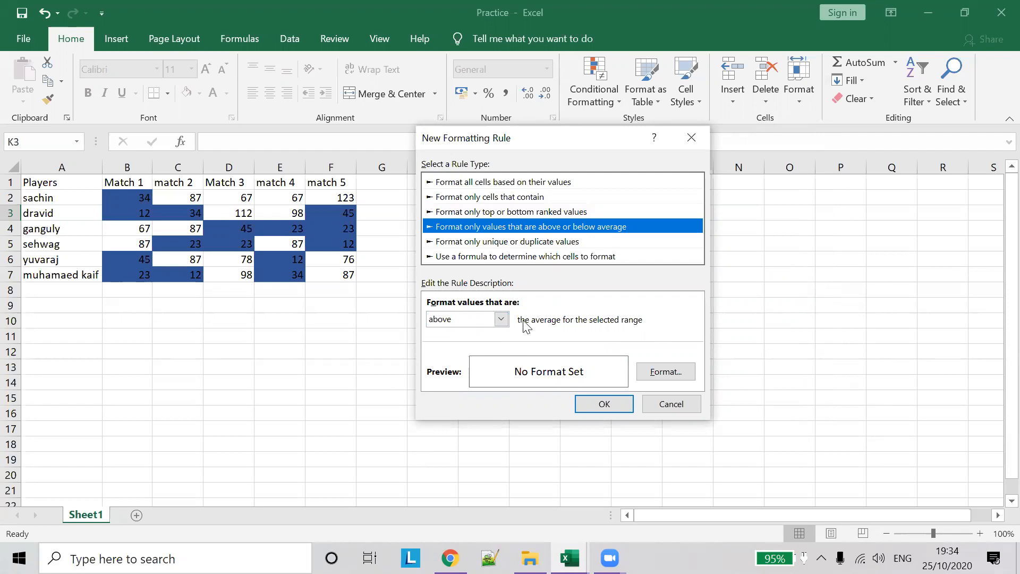
left_click(501, 319)
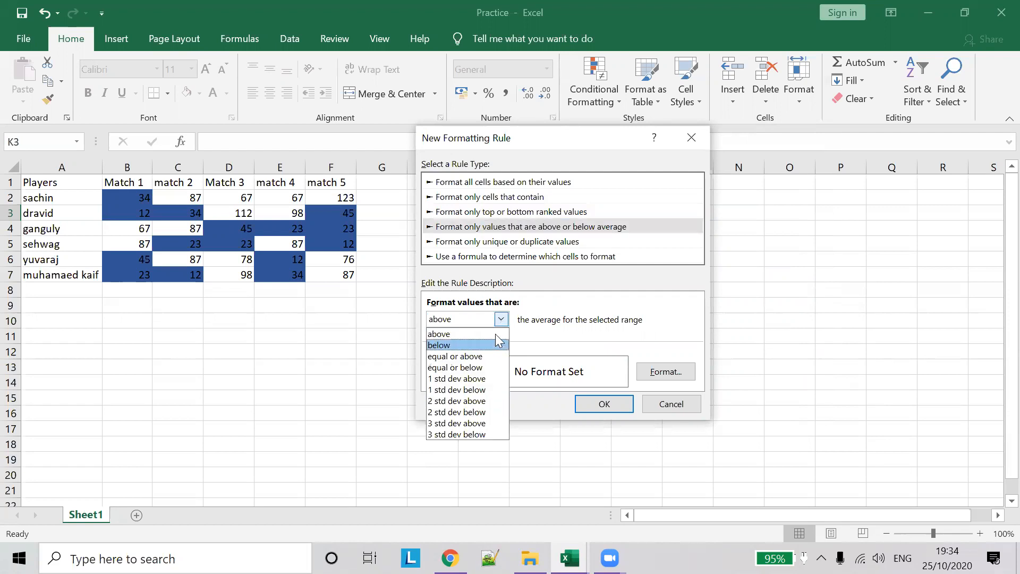
Examine the unique or duplicate and formula-based rule types, including the formula entry, and dismiss the new rule without creating it
left_click(540, 241)
left_click(537, 256)
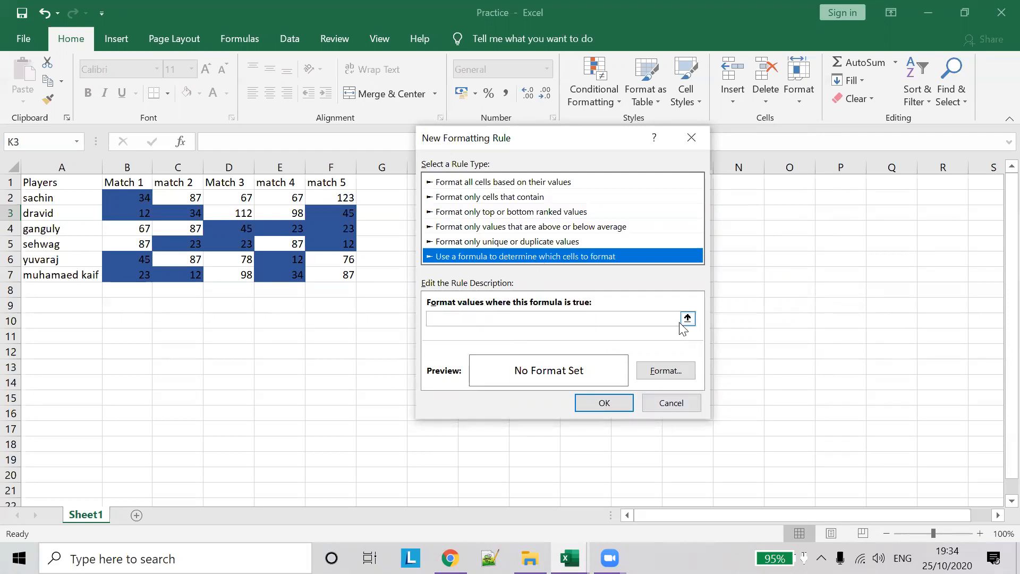
left_click(627, 318)
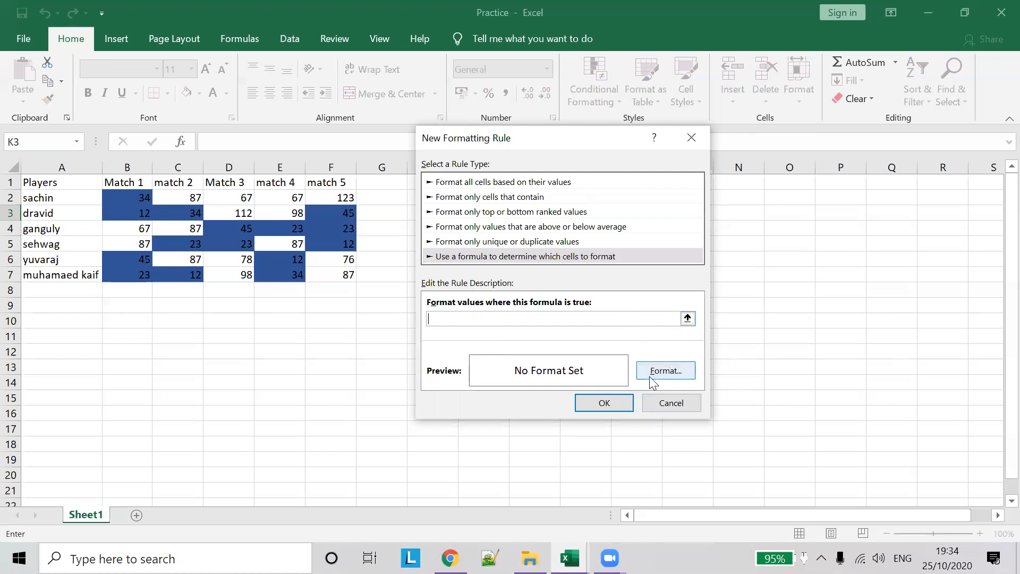
left_click(686, 318)
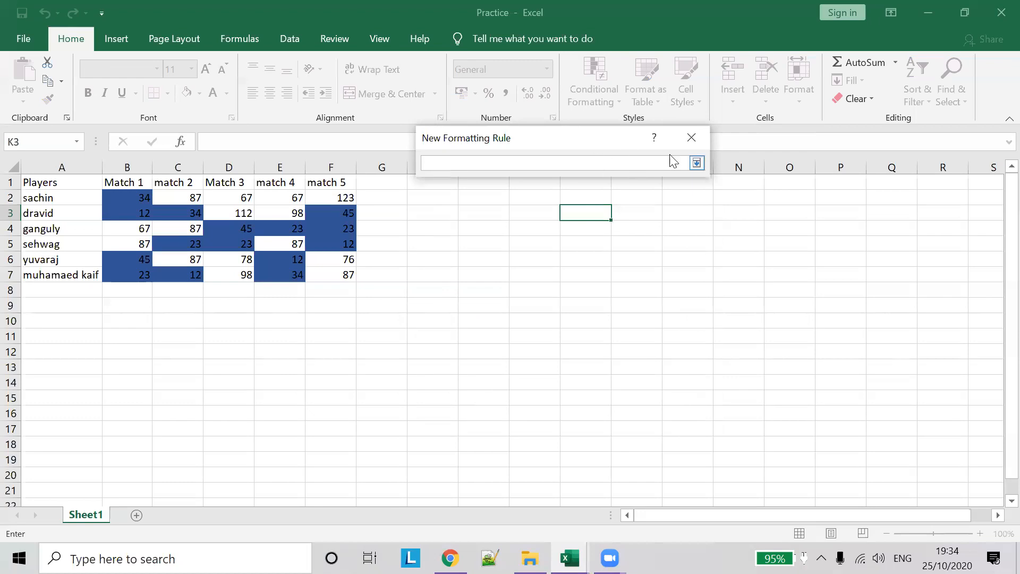
left_click(694, 164)
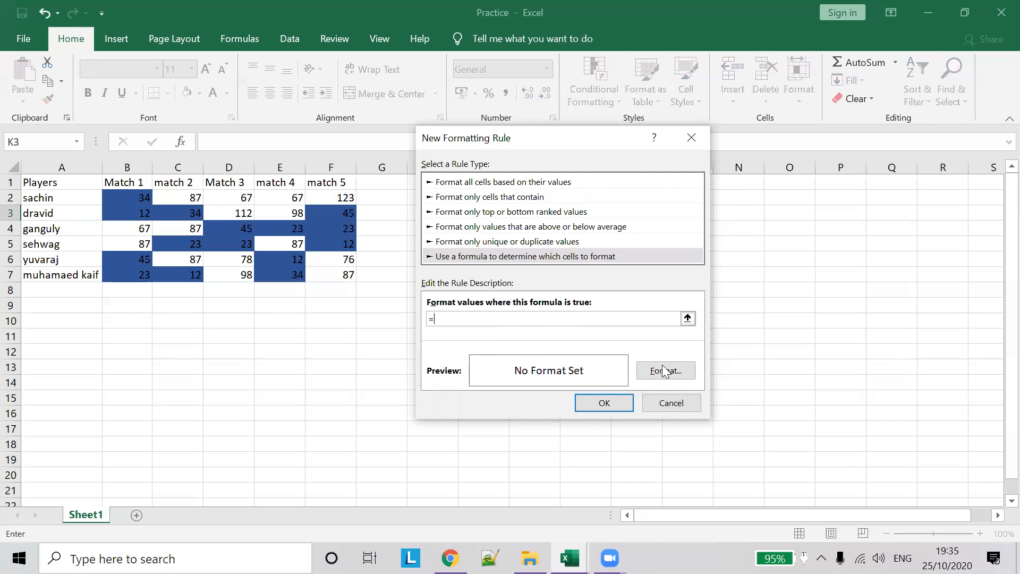
left_click(672, 404)
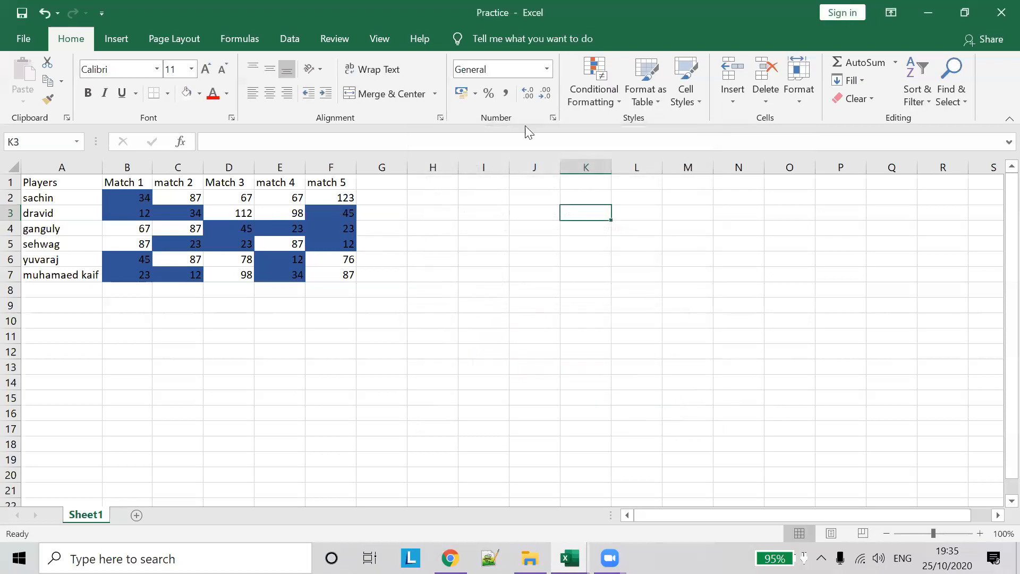
Delete the greater-than conditional formatting rule on cell K3 and apply the change
left_click(579, 102)
left_click(625, 338)
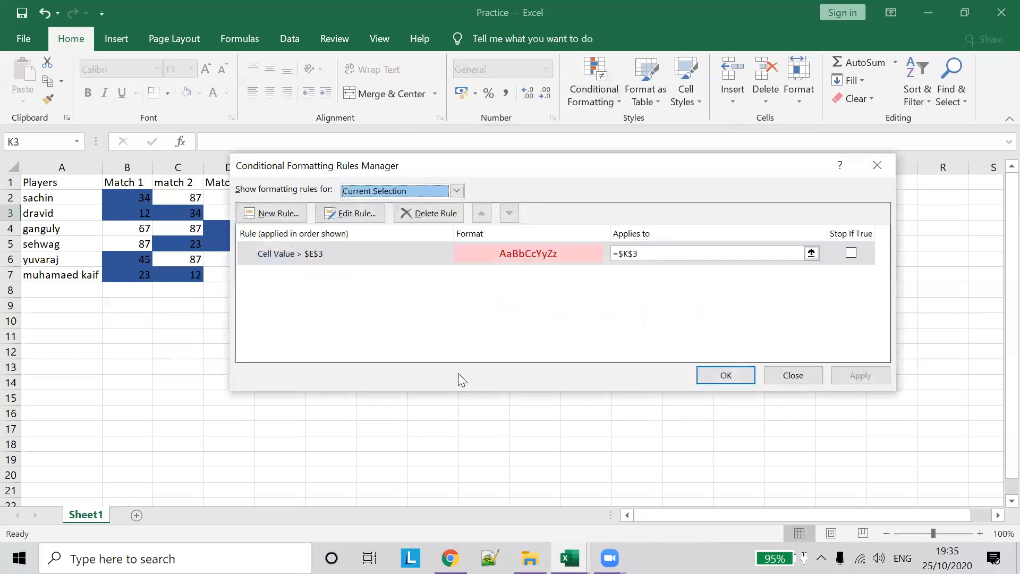
left_click(432, 214)
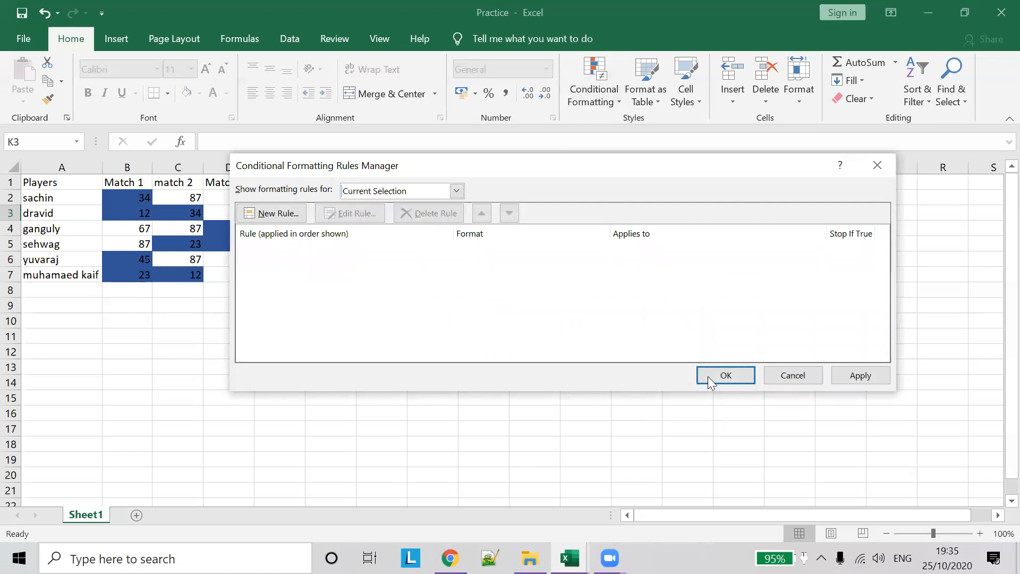
left_click(837, 377)
left_click(741, 378)
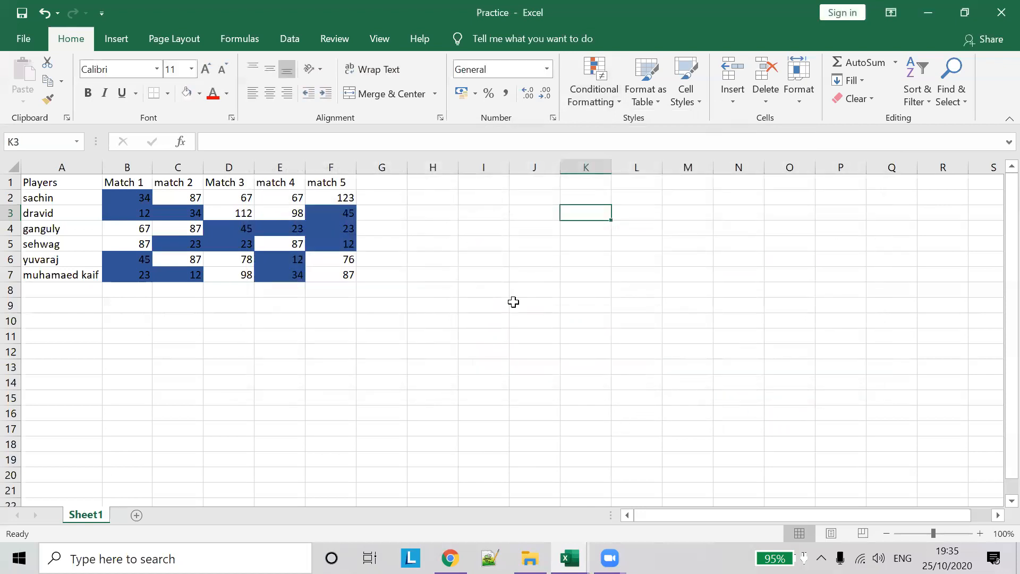
List the rules of the whole worksheet, delete the Below Average rule on B2:F7, and apply the change
left_click(610, 107)
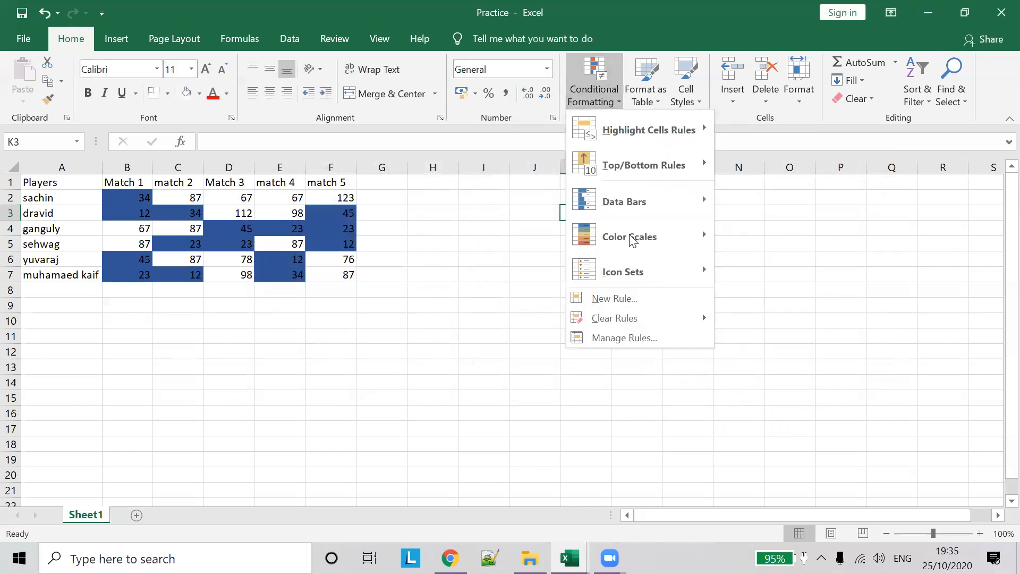
left_click(648, 337)
left_click(424, 190)
left_click(416, 214)
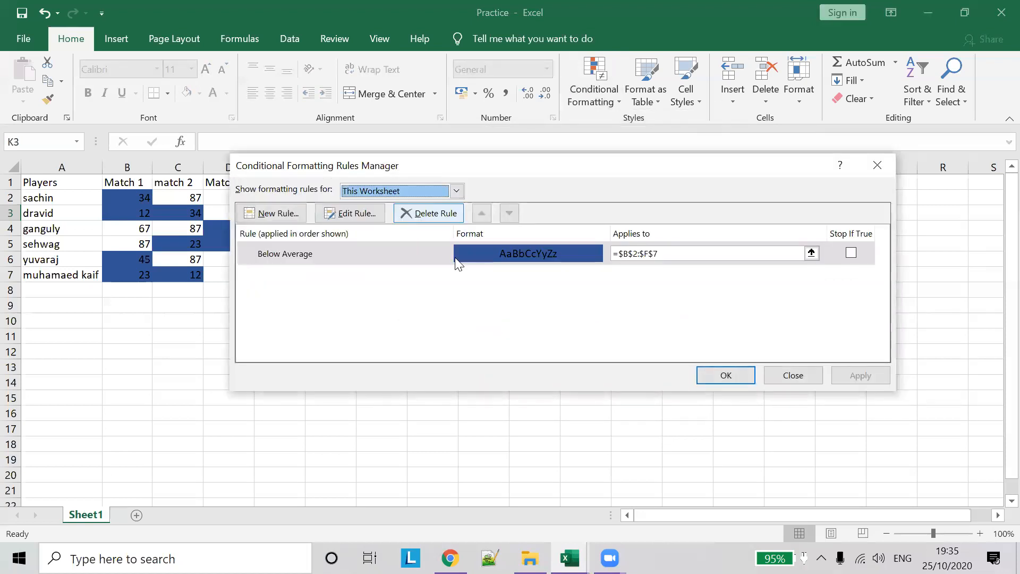
left_click(416, 214)
left_click(860, 375)
left_click(725, 375)
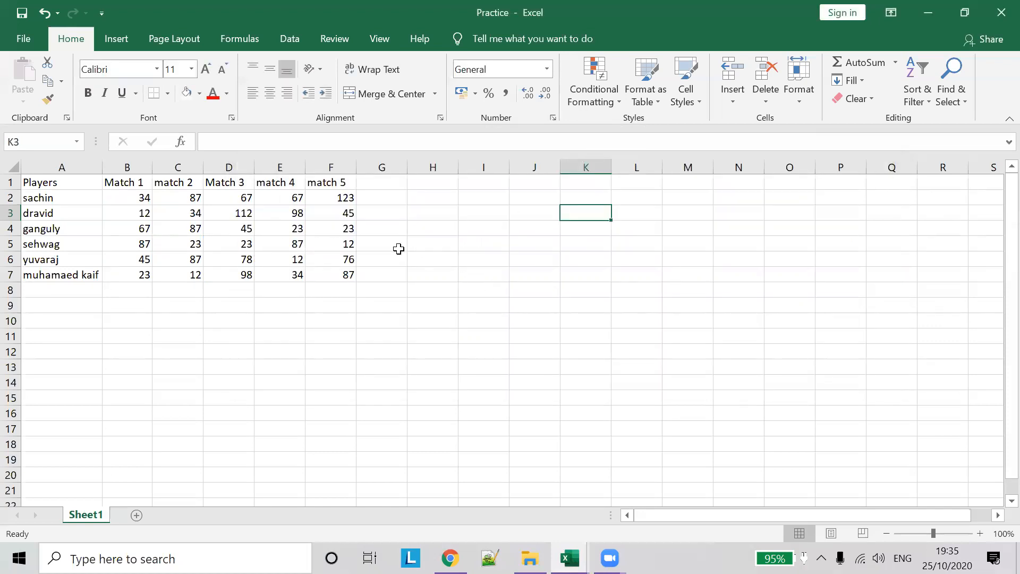
left_click(604, 107)
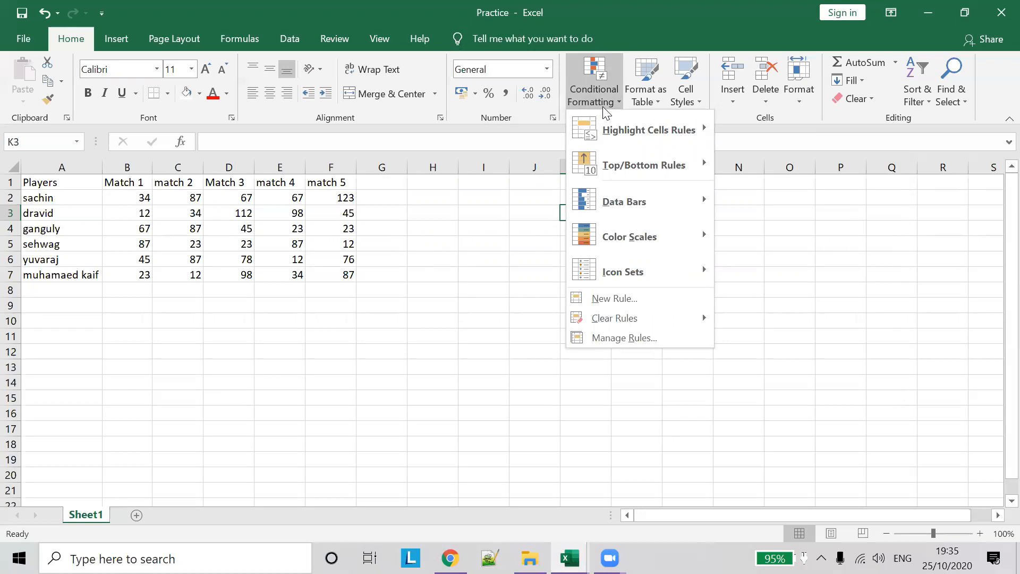
left_click(671, 42)
left_click(705, 30)
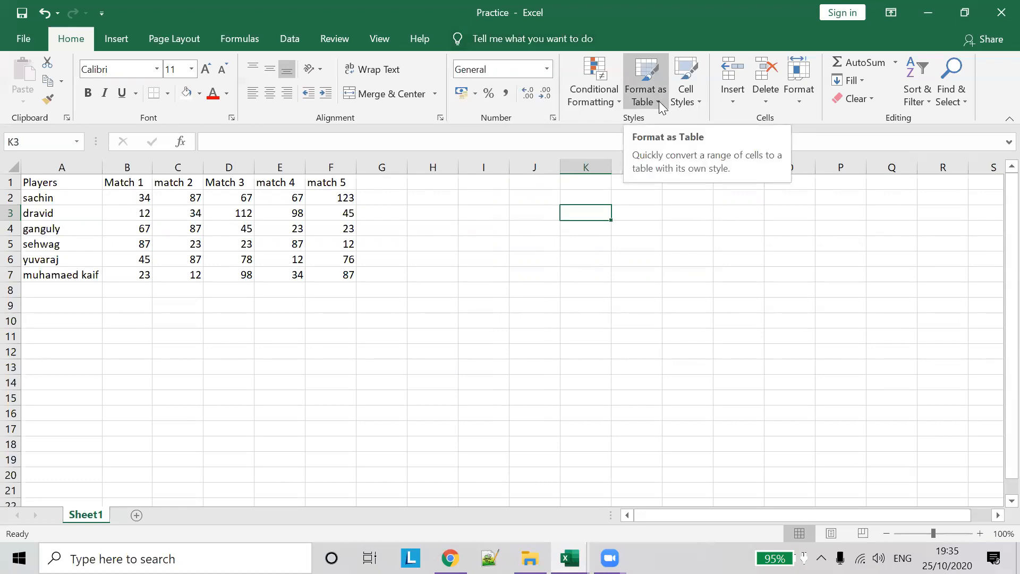
Open the gallery of table styles for formatting a range as a table
left_click(659, 101)
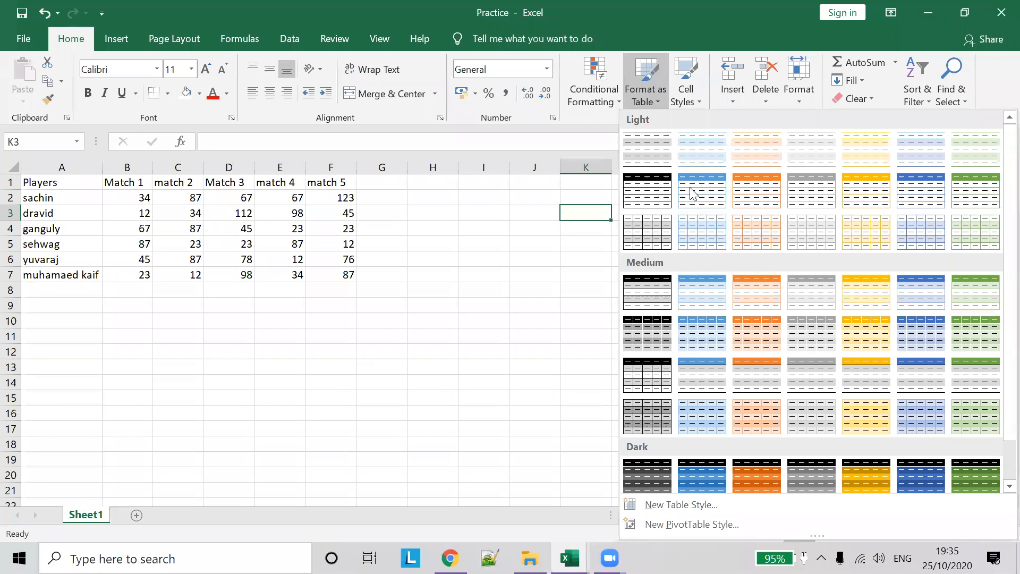
Format the range A1:F7 as a table with headers using the orange Table Style Light 10
scroll(850, 330, "down", 1)
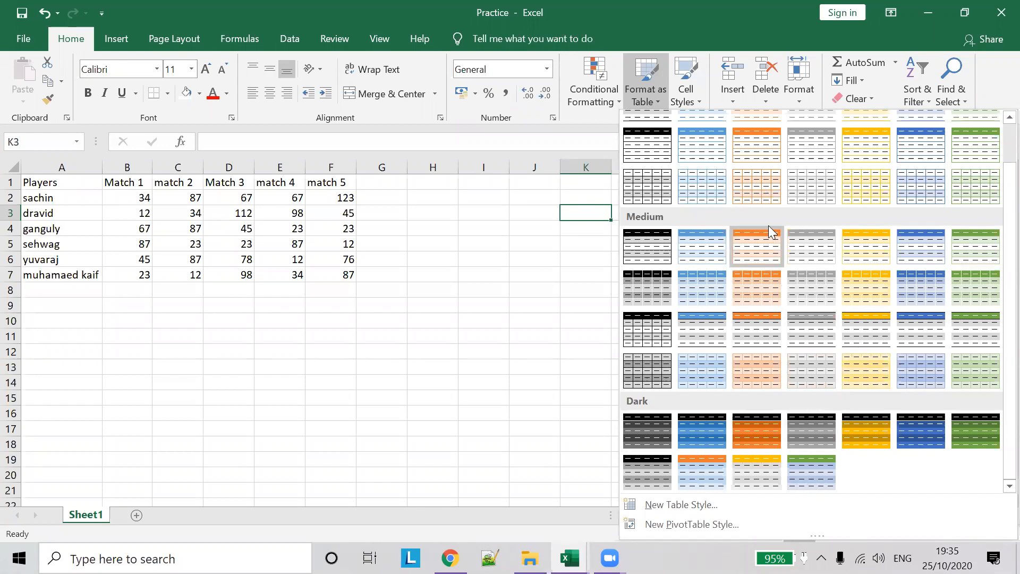
scroll(768, 225, "up", 1)
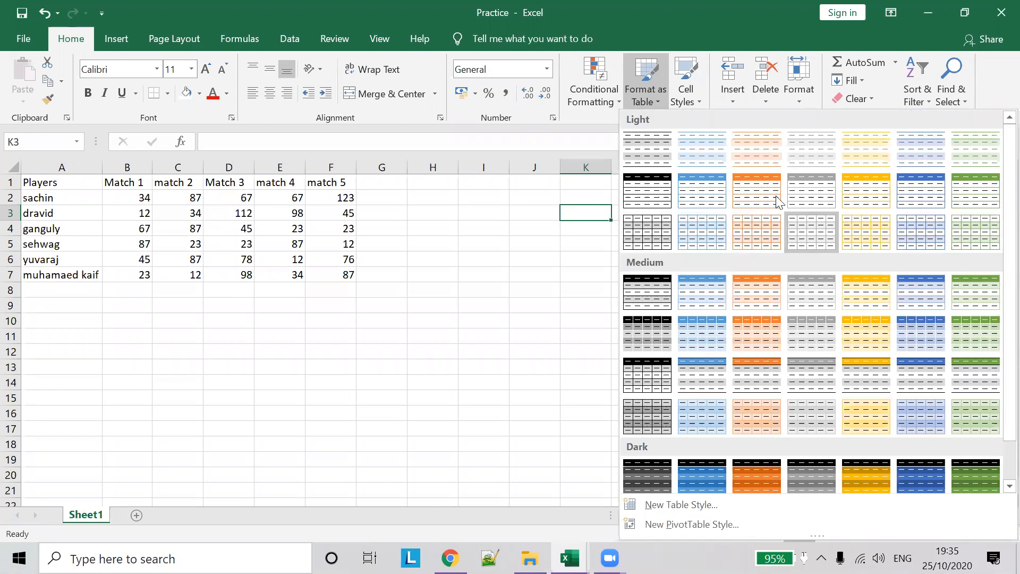
left_click(745, 202)
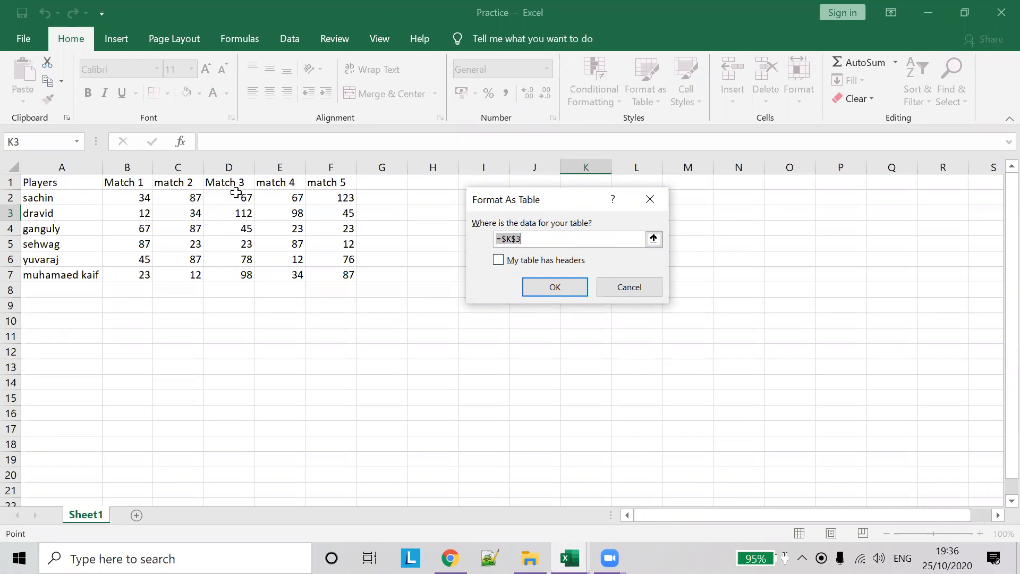
left_click(495, 262)
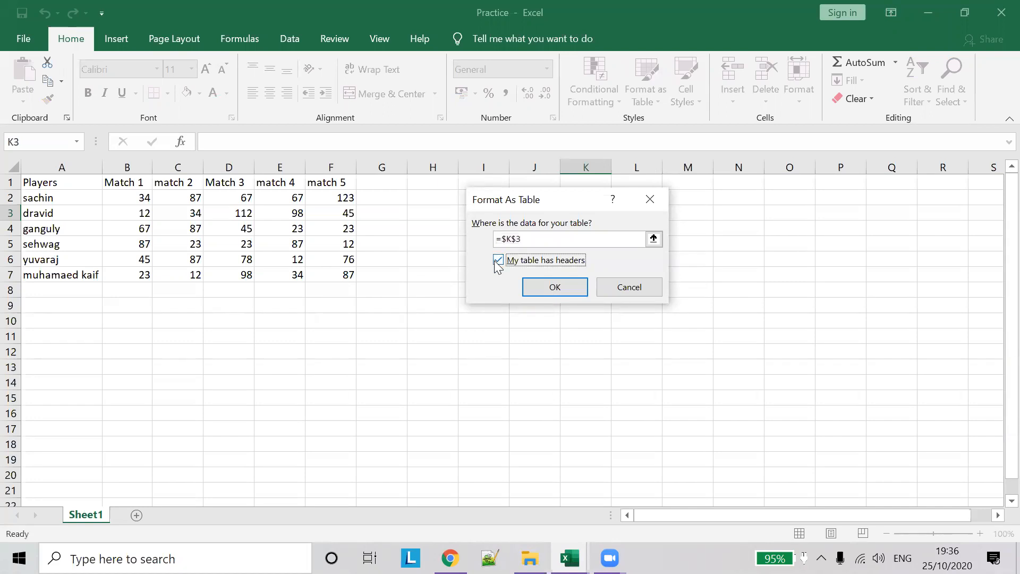
left_click(523, 241)
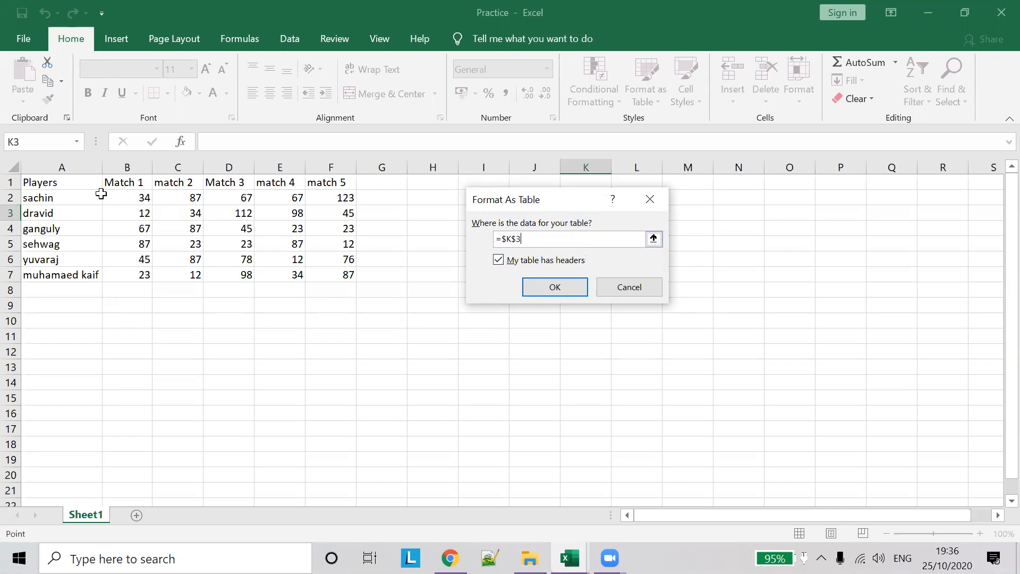
left_click_drag(62, 184, 353, 276)
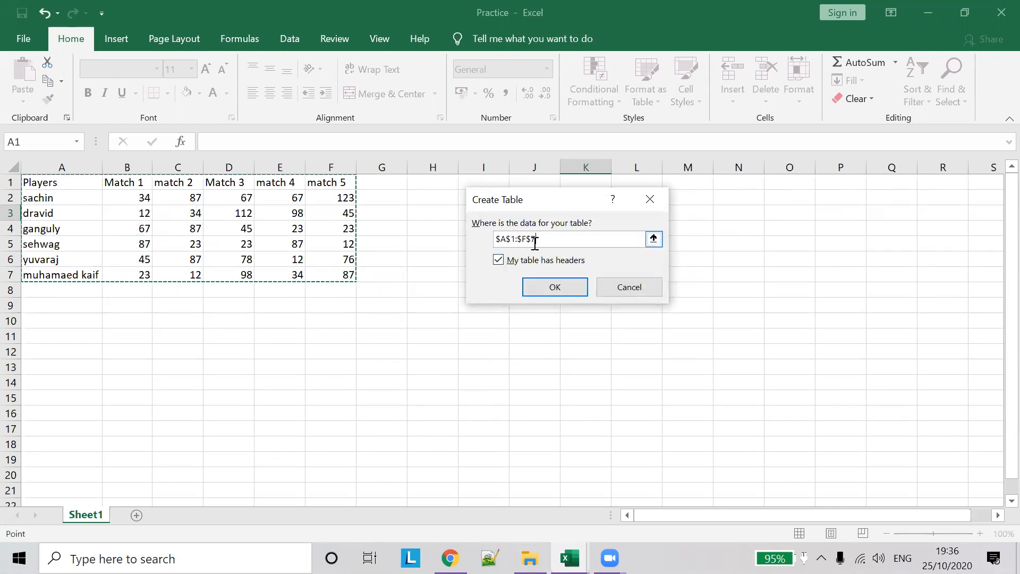
left_click(558, 287)
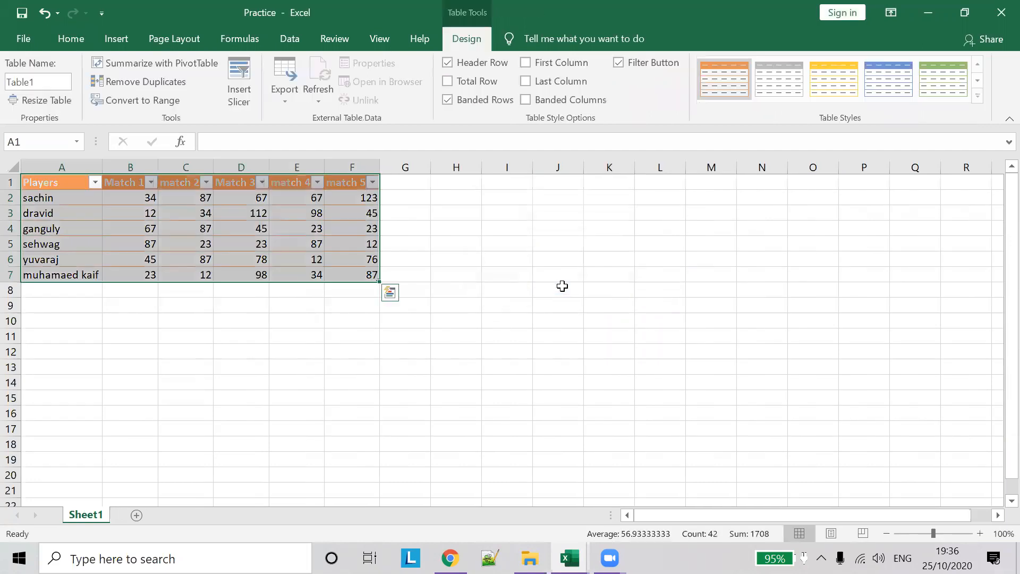
left_click(435, 240)
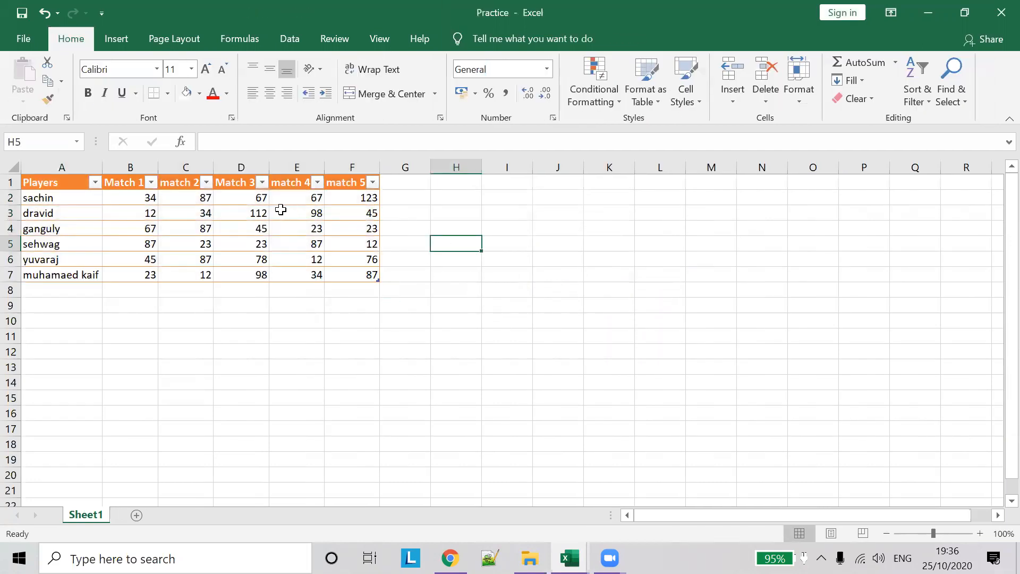
left_click(437, 293)
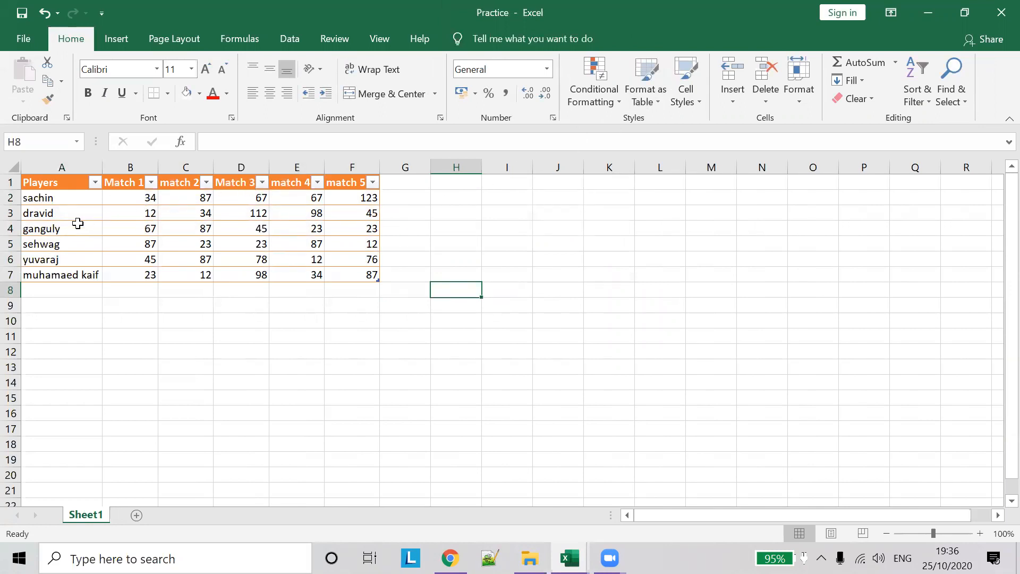
left_click(663, 97)
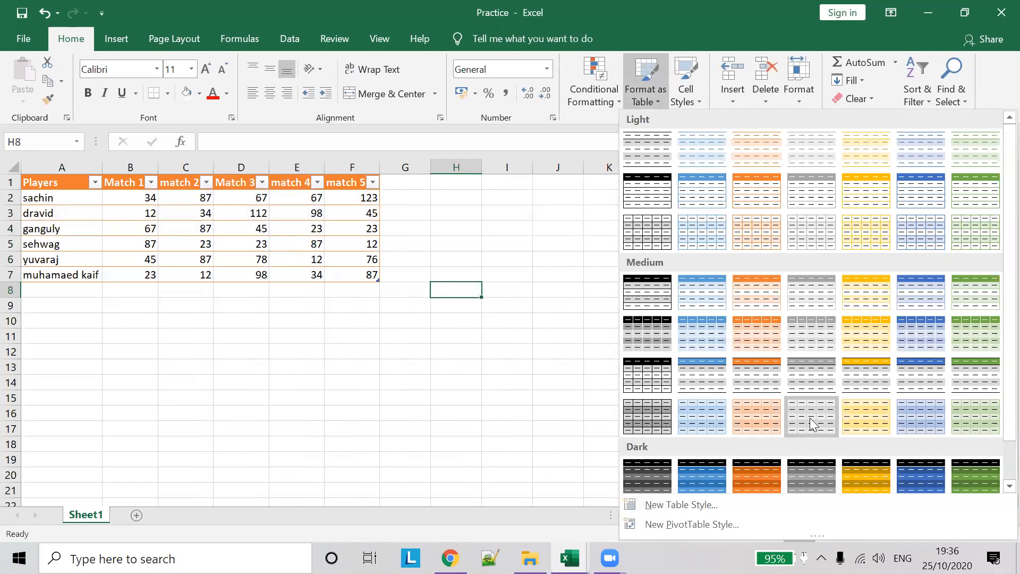
scroll(816, 424, "down", 1)
scroll(786, 313, "up", 1)
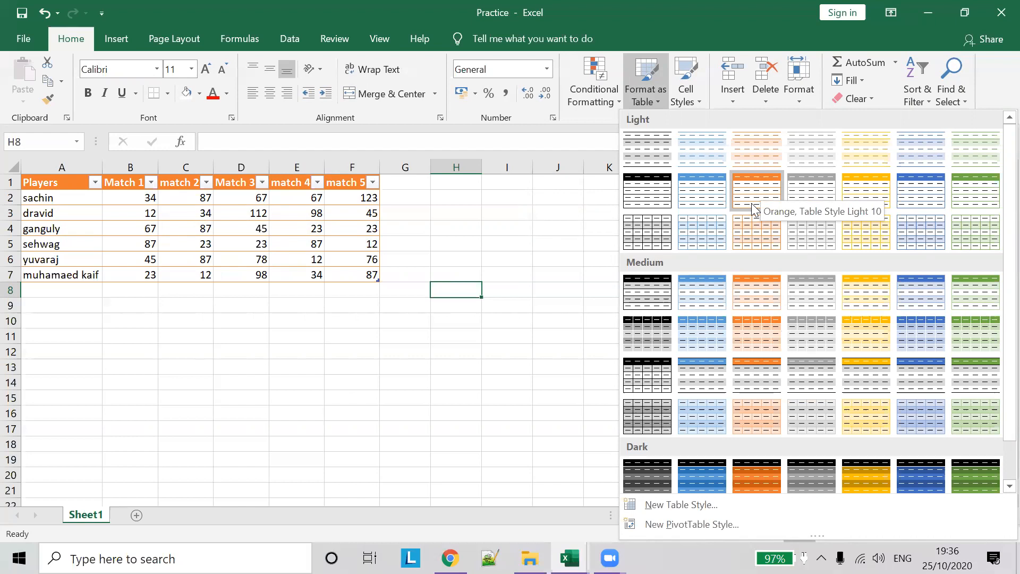
left_click(715, 184)
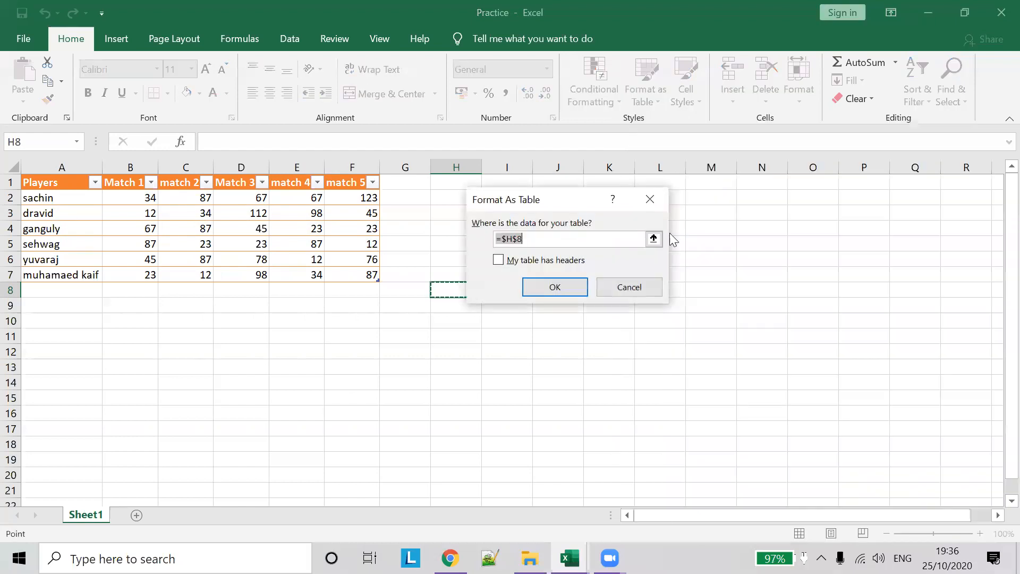
left_click(637, 290)
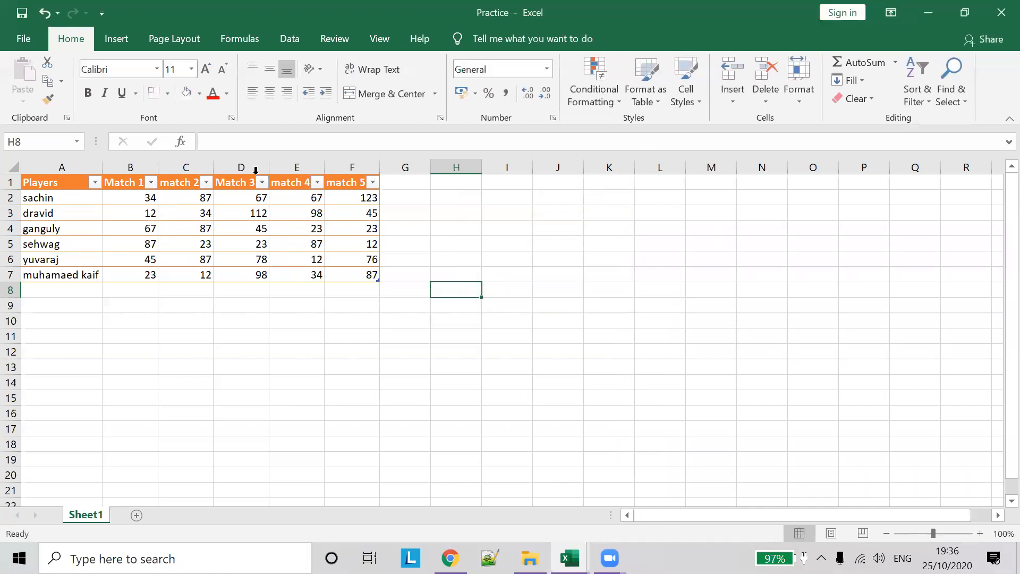
Restyle the players table A1:F7 with the dark blue table style that has a black header row
left_click_drag(38, 182, 353, 276)
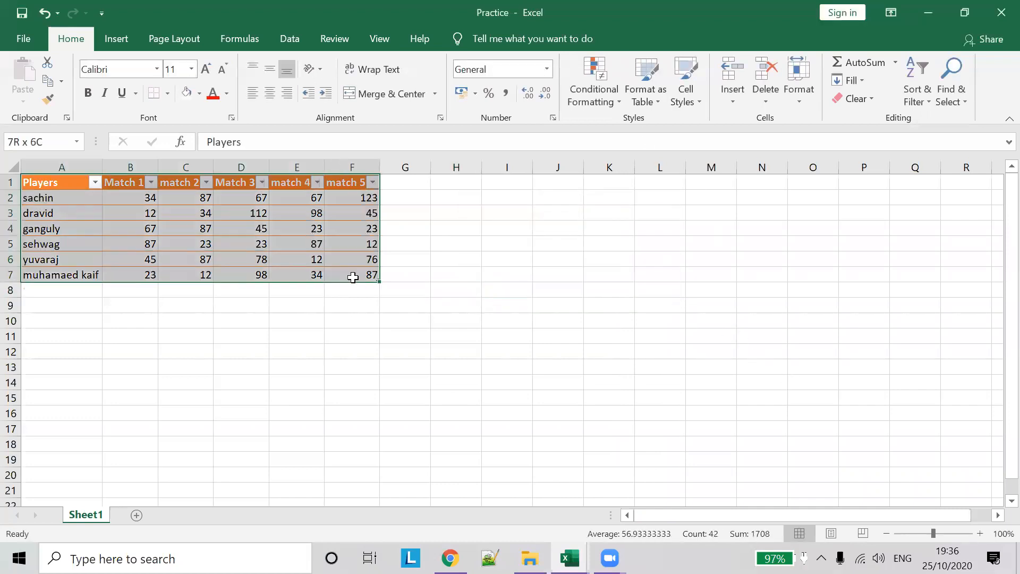
left_click(649, 98)
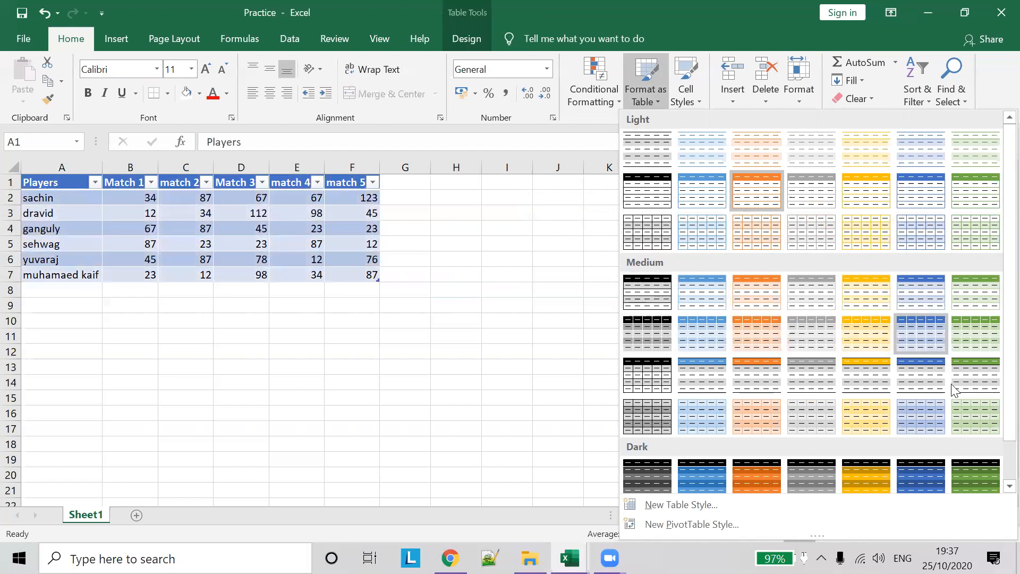
scroll(920, 403, "down", 1)
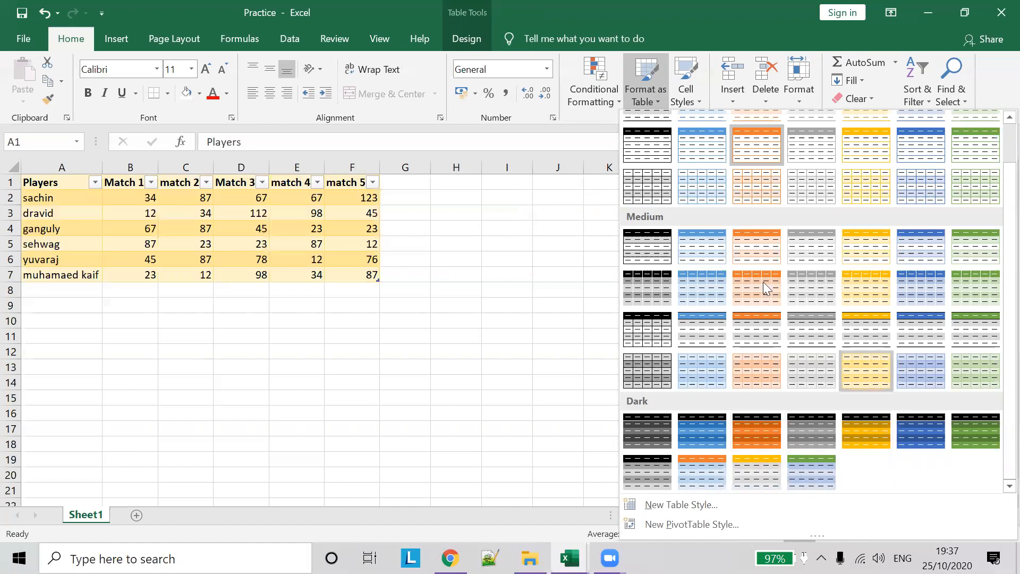
scroll(832, 324, "up", 1)
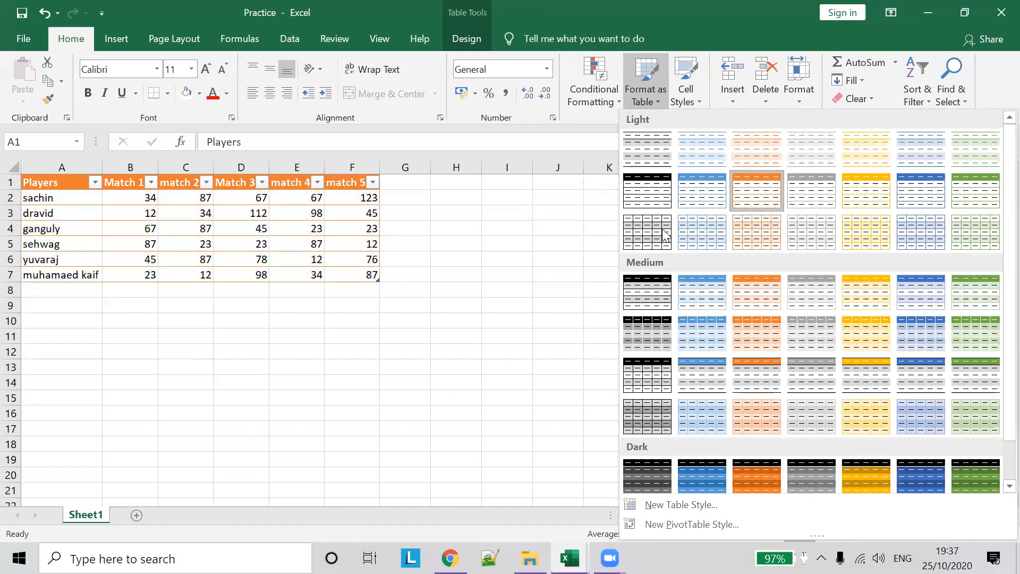
scroll(834, 399, "down", 1)
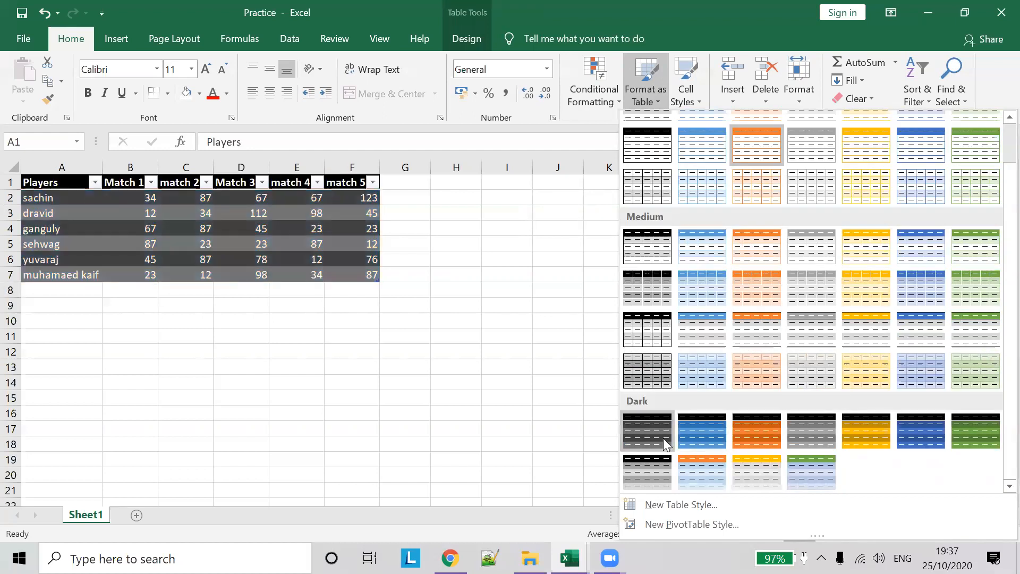
left_click(694, 434)
left_click(538, 312)
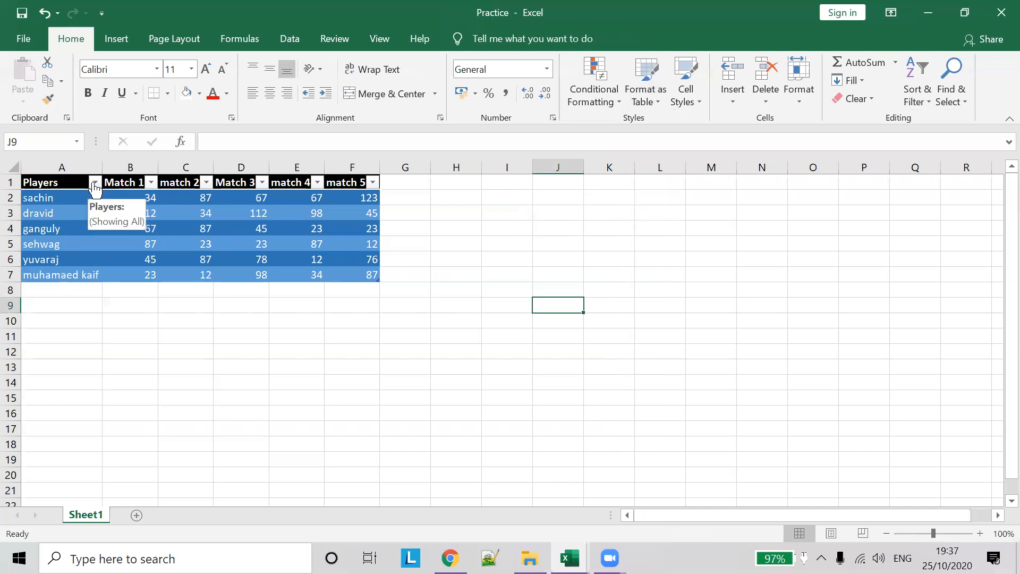
left_click(95, 183)
left_click(299, 404)
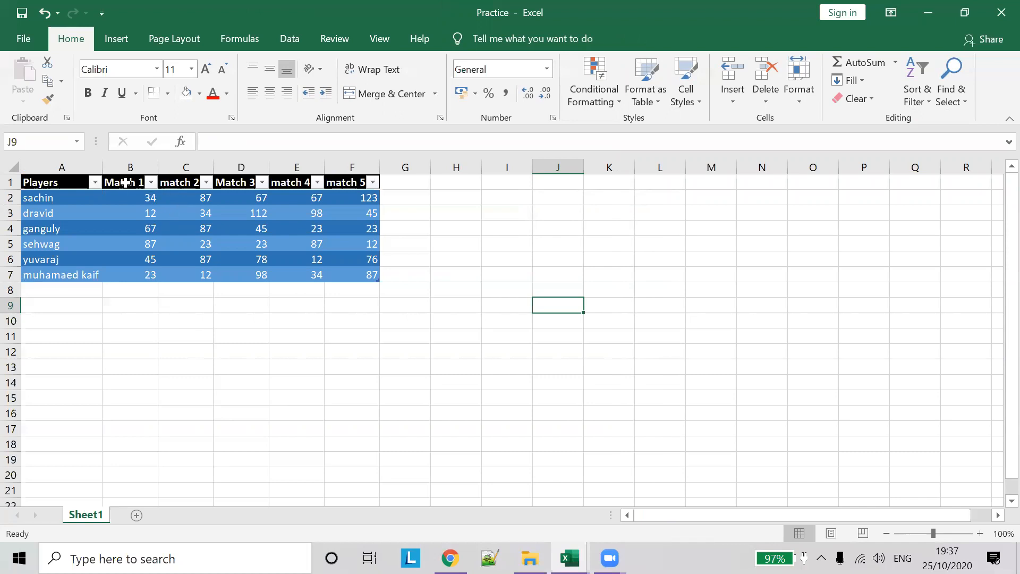
AutoFit the widths of the table's Match 1 to match 5 columns, B through F
double_click(158, 167)
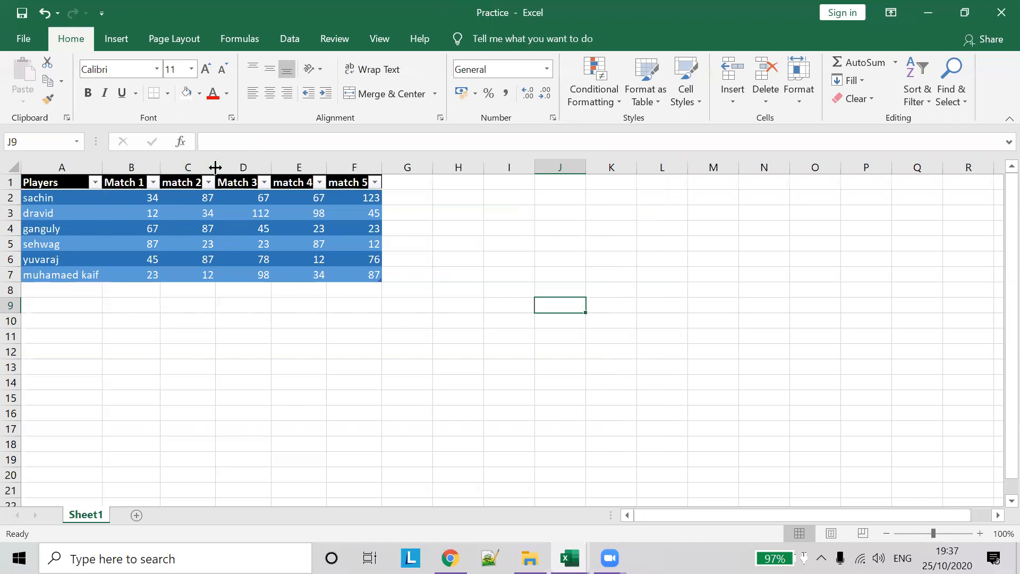
double_click(215, 167)
double_click(272, 168)
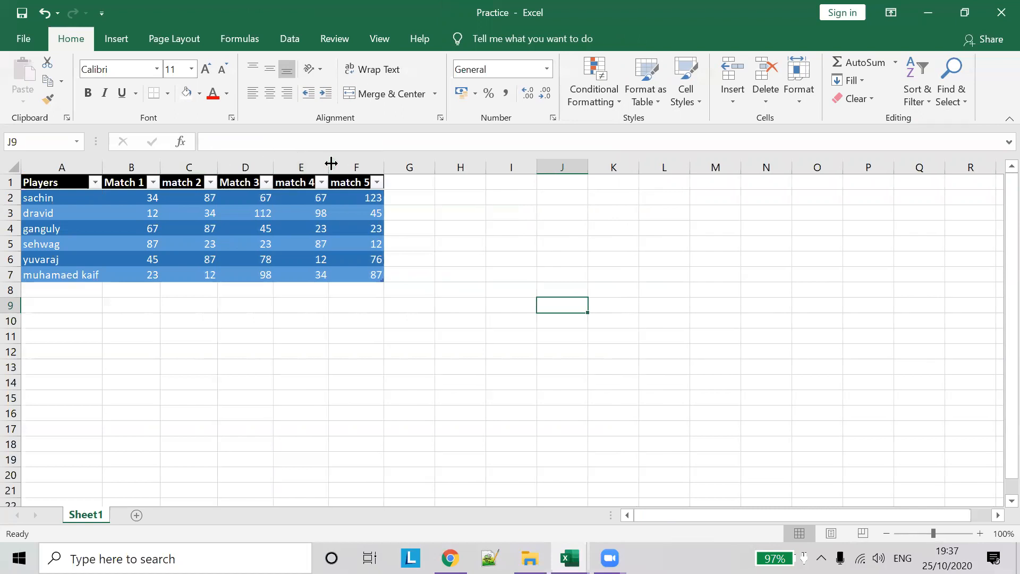
double_click(331, 165)
double_click(386, 167)
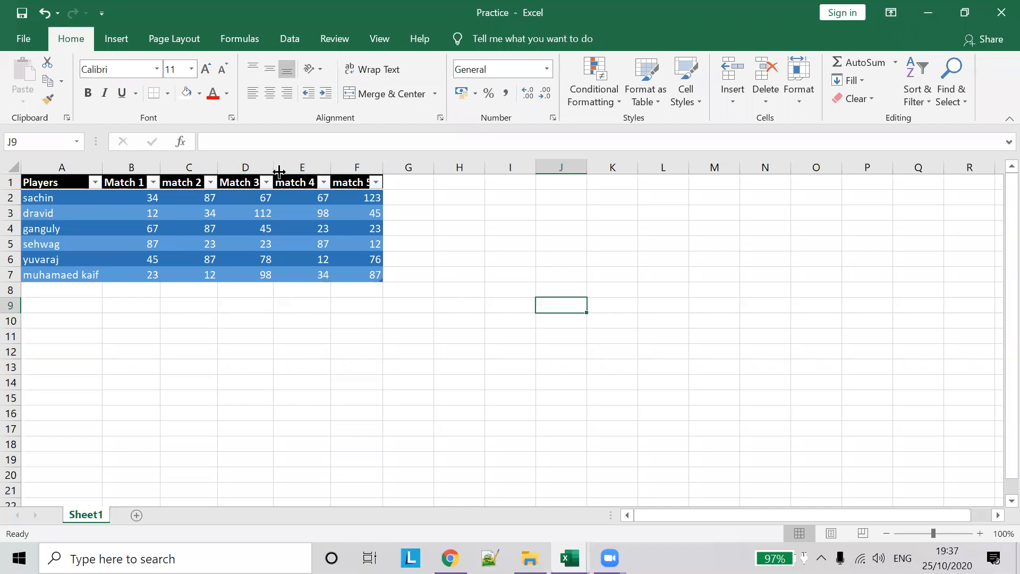
Filter the Players column to show only dravid
left_click(95, 182)
left_click(51, 362)
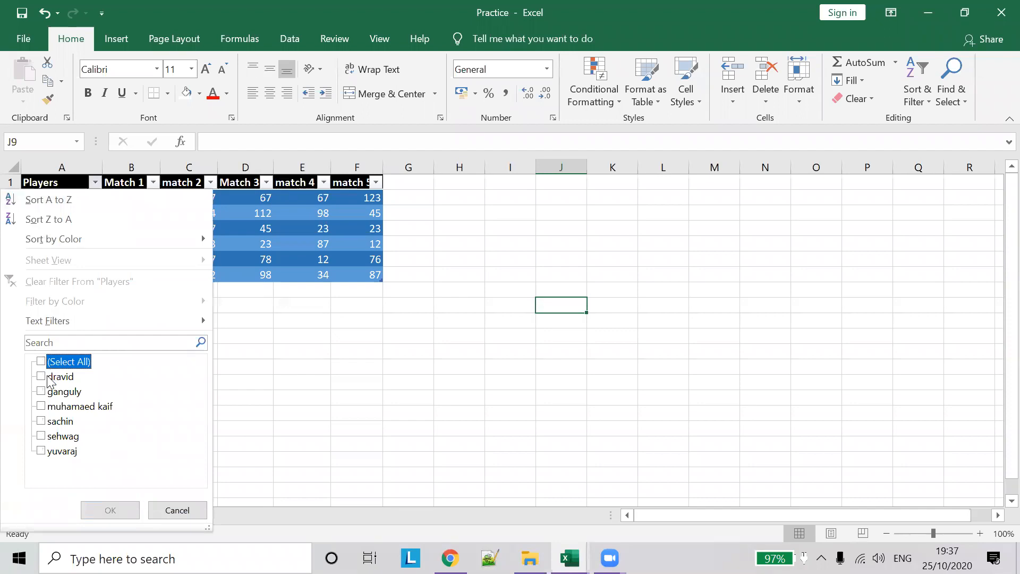
left_click(50, 377)
left_click(112, 510)
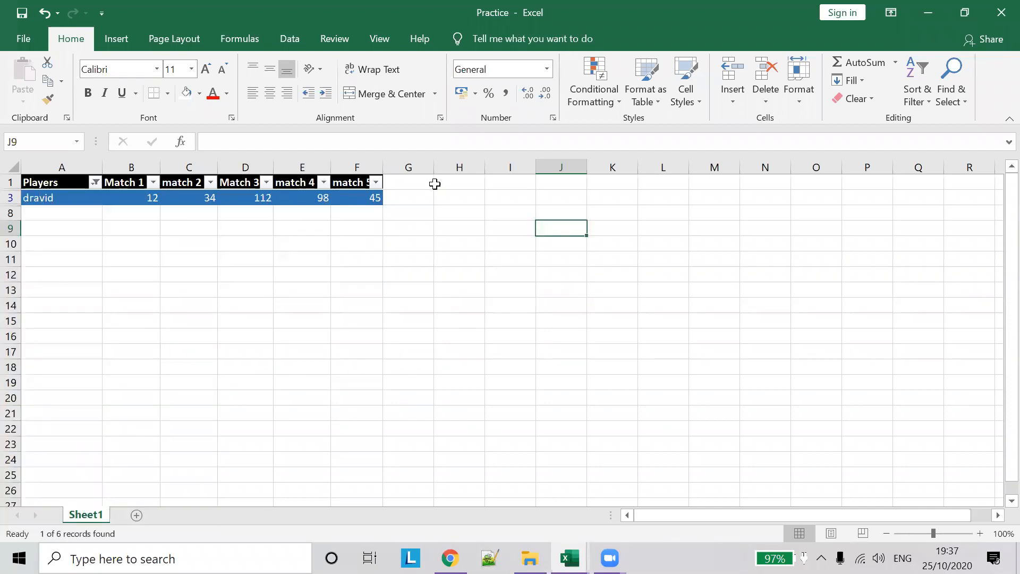
Show all players again by reselecting every entry in the Players column filter
left_click(95, 182)
left_click(54, 362)
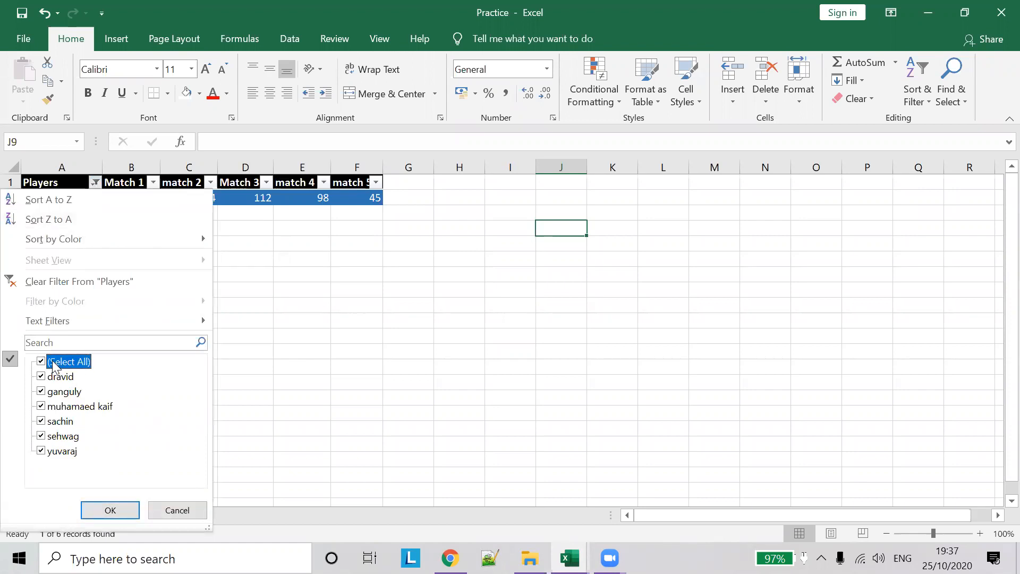
left_click(114, 508)
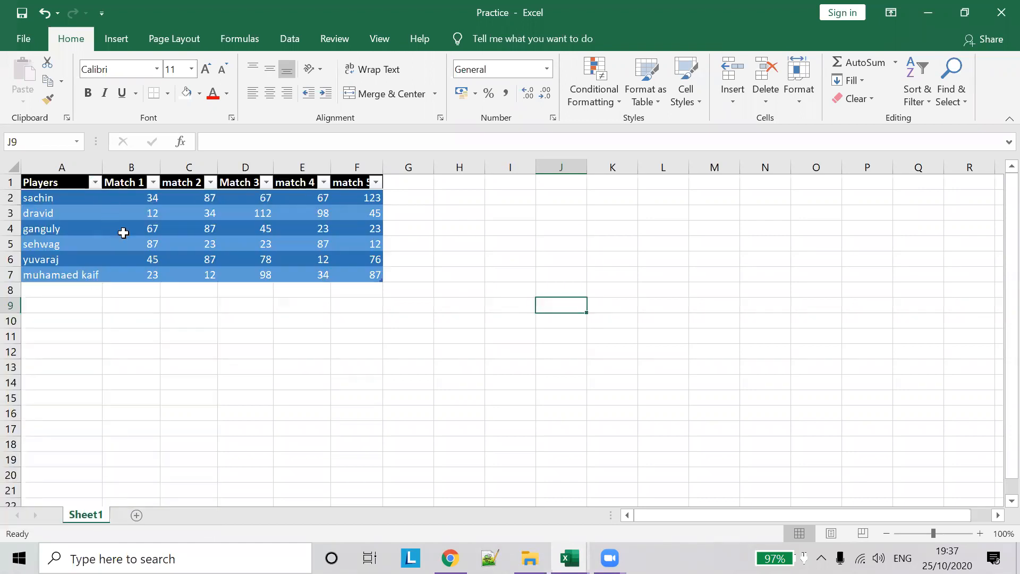
Filter the Match 1 column to show only the value 23, and clear that filter again
left_click(153, 182)
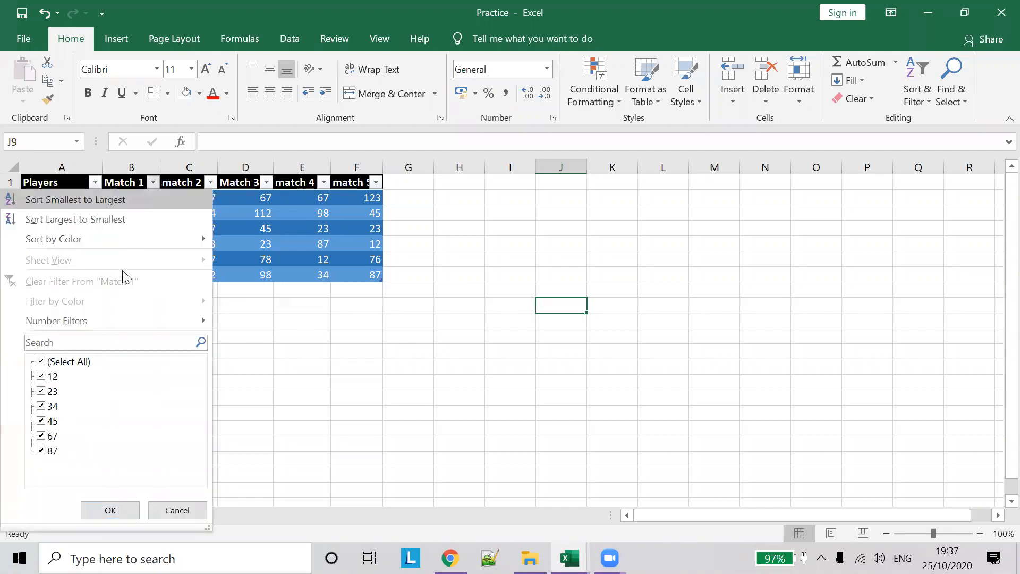
left_click(52, 362)
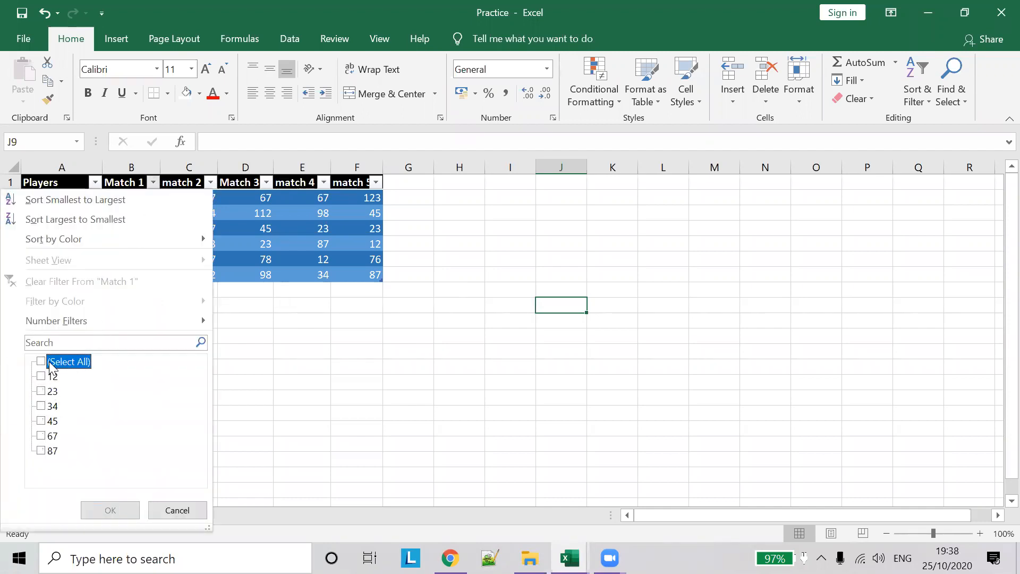
left_click(41, 392)
left_click(118, 511)
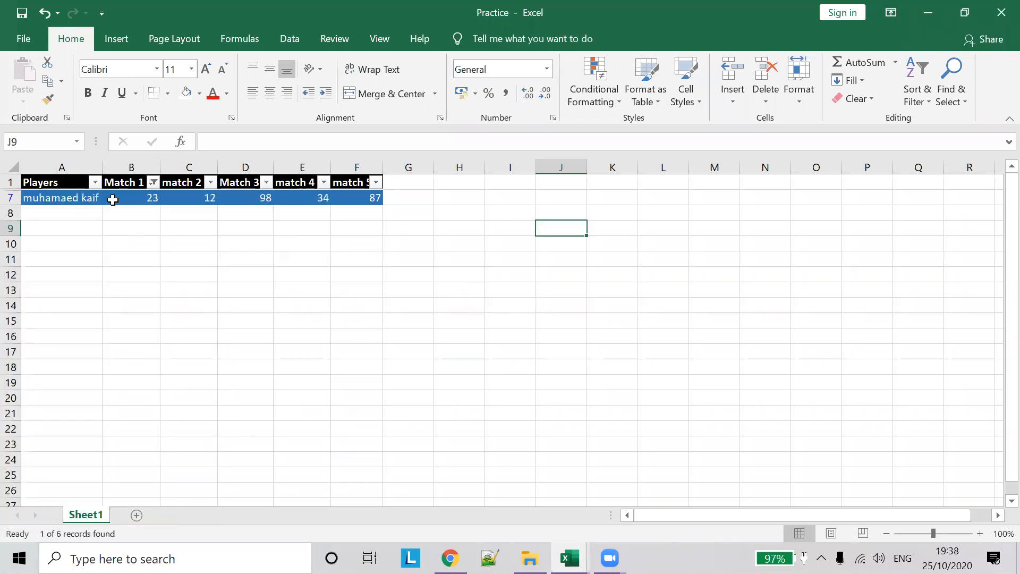
left_click(154, 182)
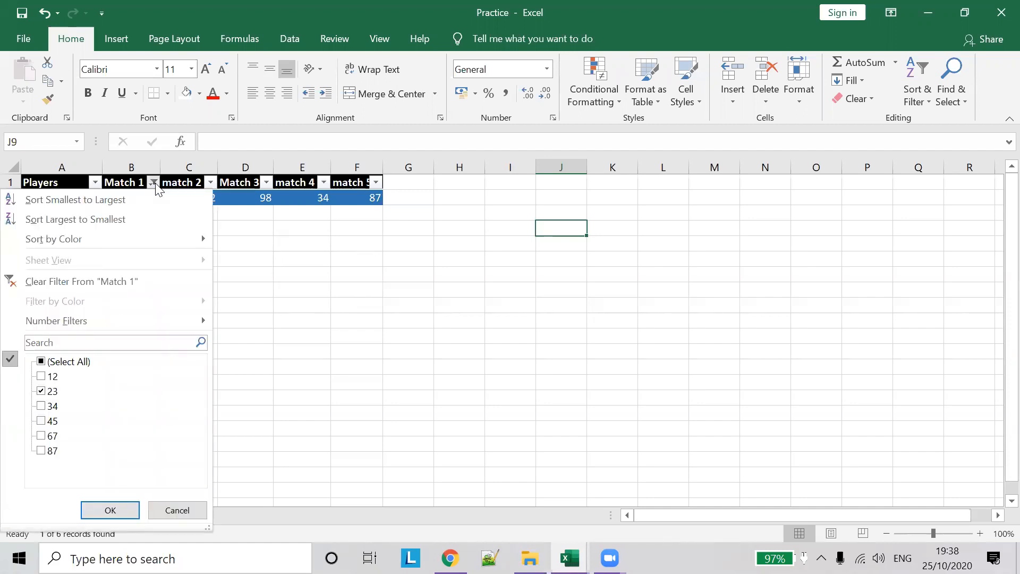
left_click(113, 282)
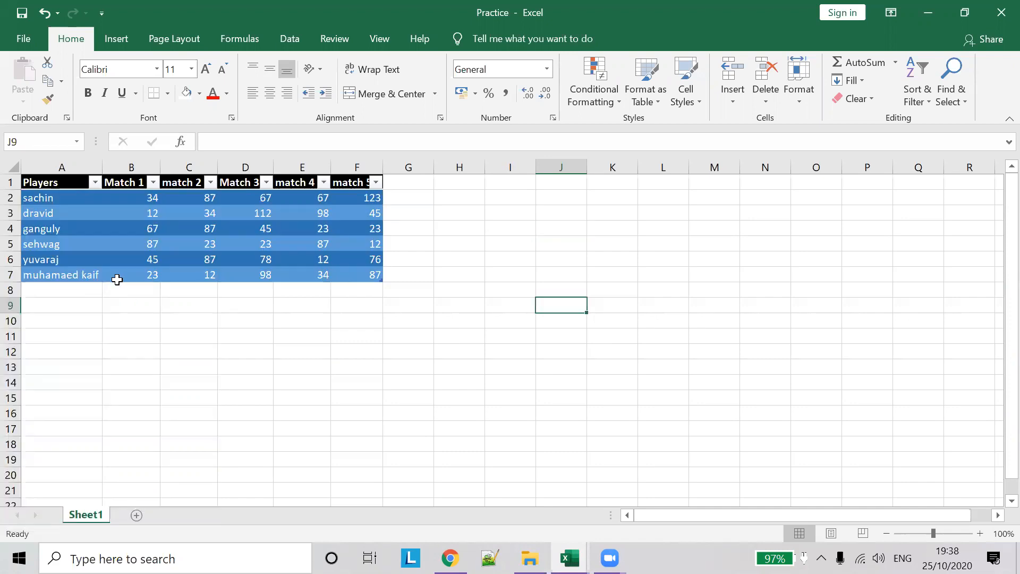
Sort the table by Match 1 from smallest to largest, and re-sort it from largest to smallest
left_click(152, 182)
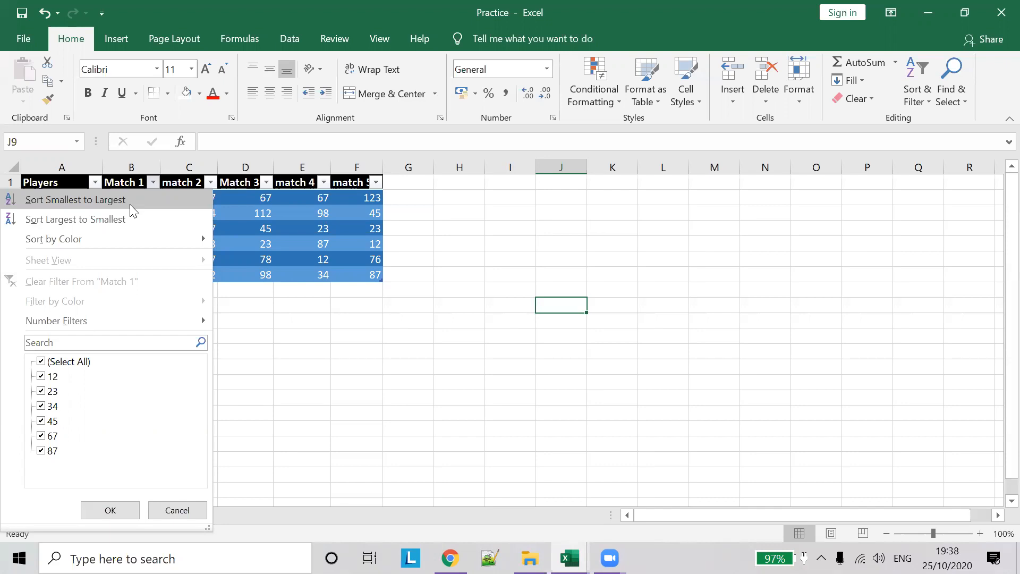
left_click(100, 201)
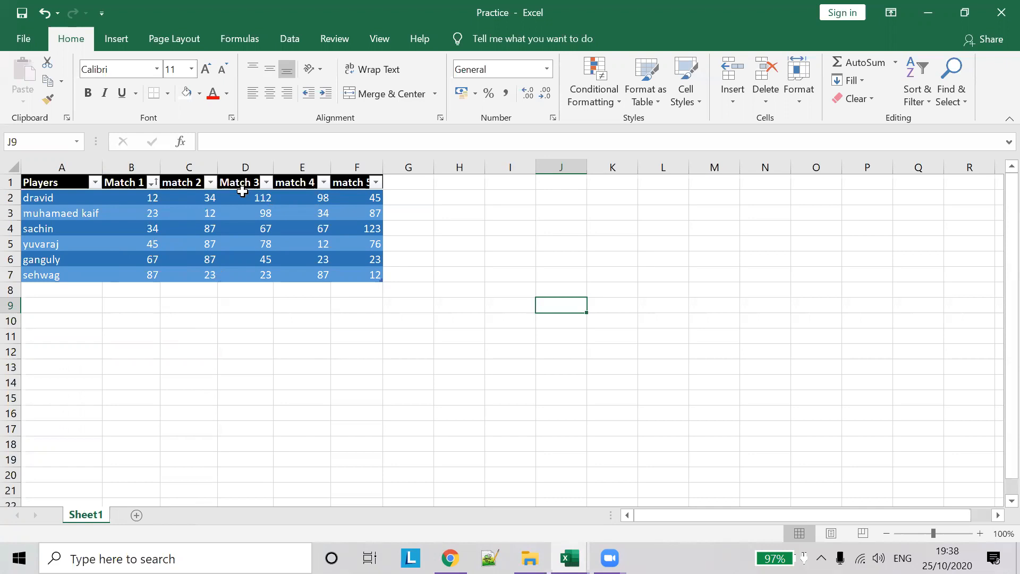
left_click(152, 184)
left_click(147, 219)
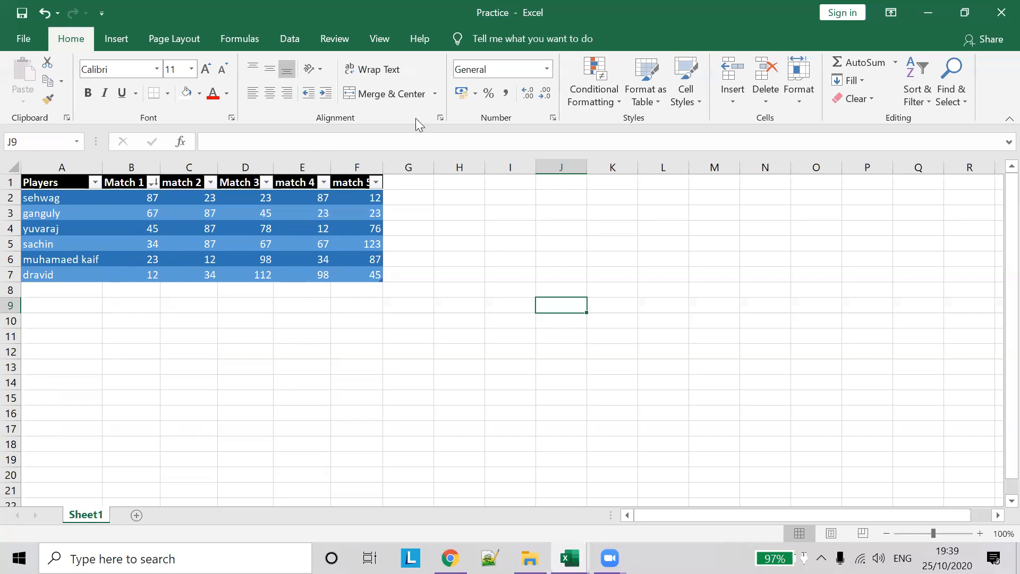
left_click(179, 18)
left_click(153, 183)
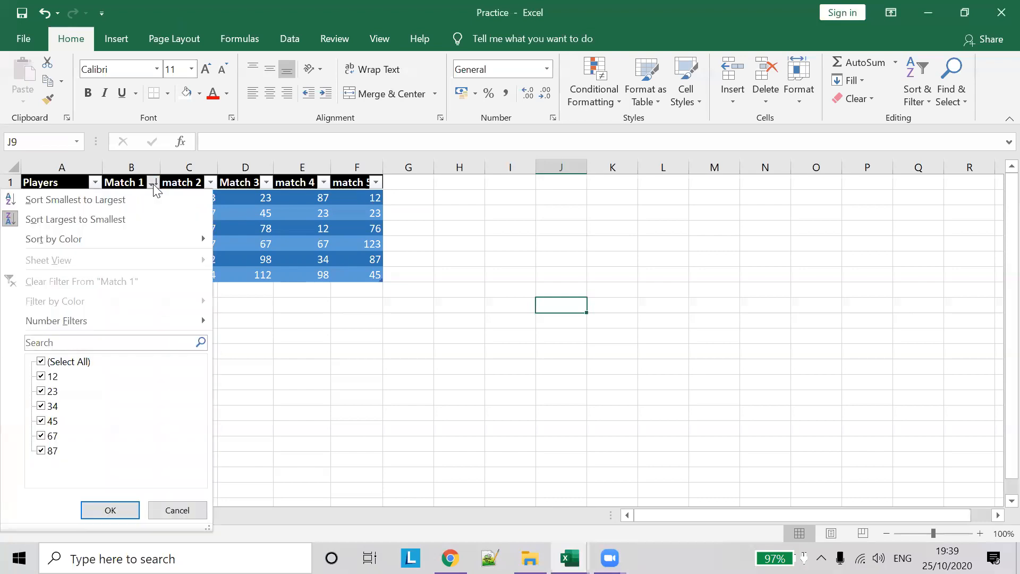
left_click(212, 184)
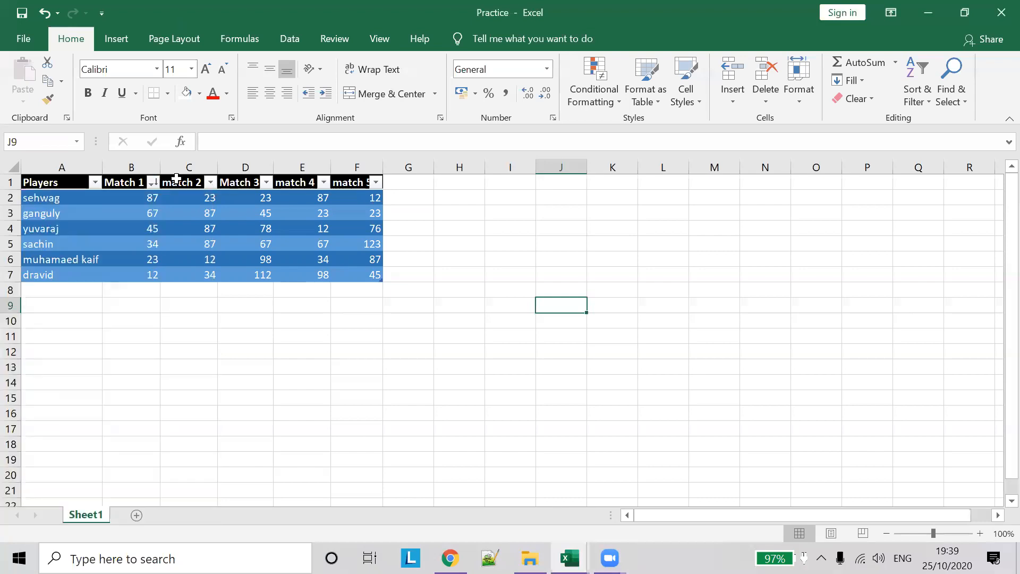
Filter the Match 1 column to values greater than 23, and clear that filter again
left_click(153, 183)
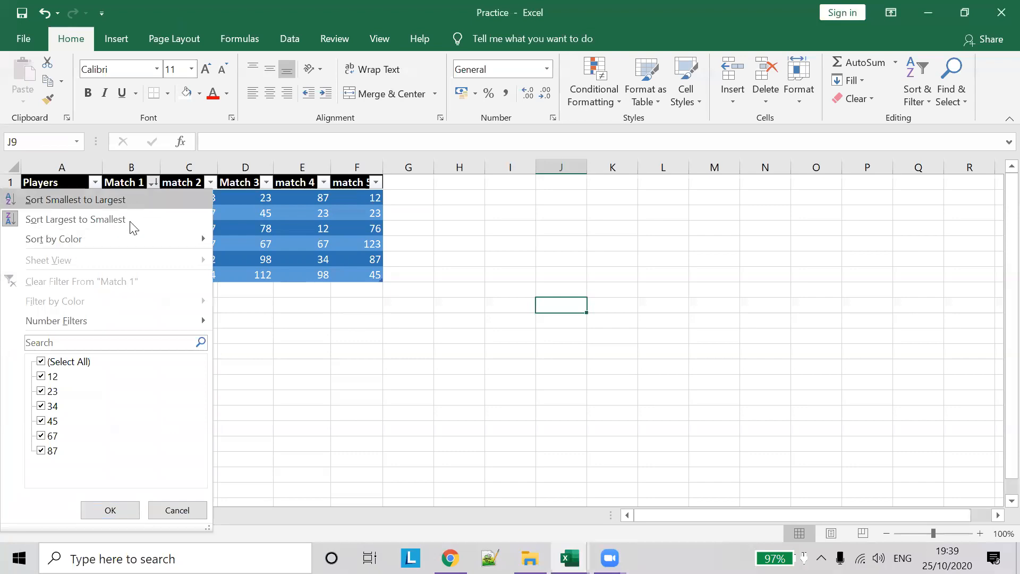
mouse_move(145, 317)
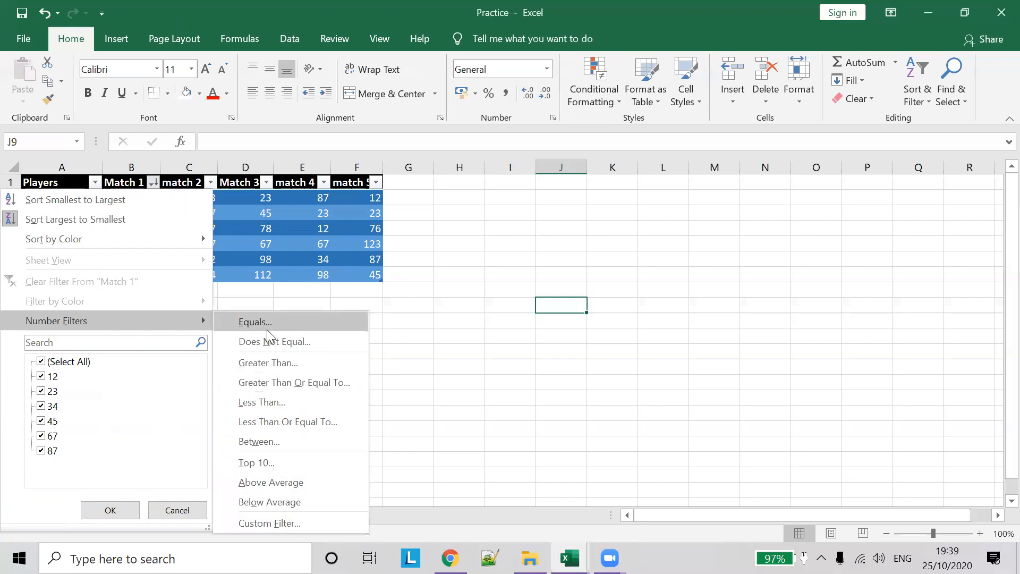
left_click(282, 367)
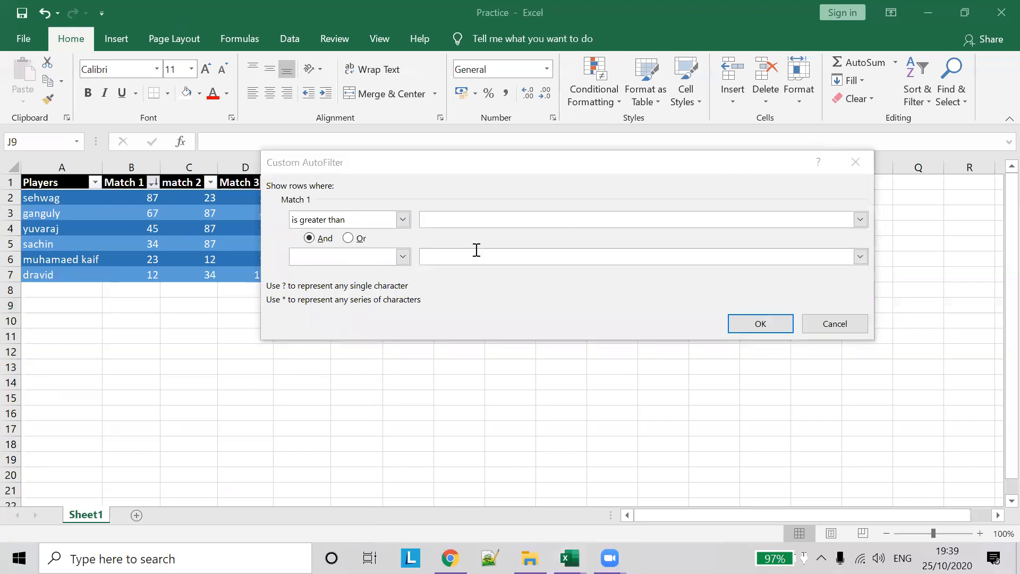
left_click(860, 220)
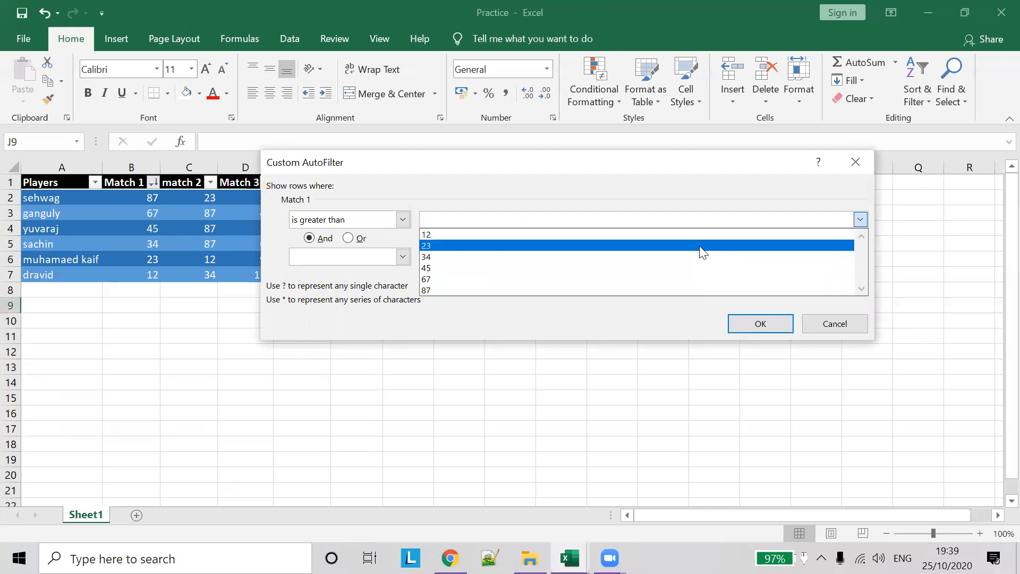
left_click(701, 246)
left_click(754, 322)
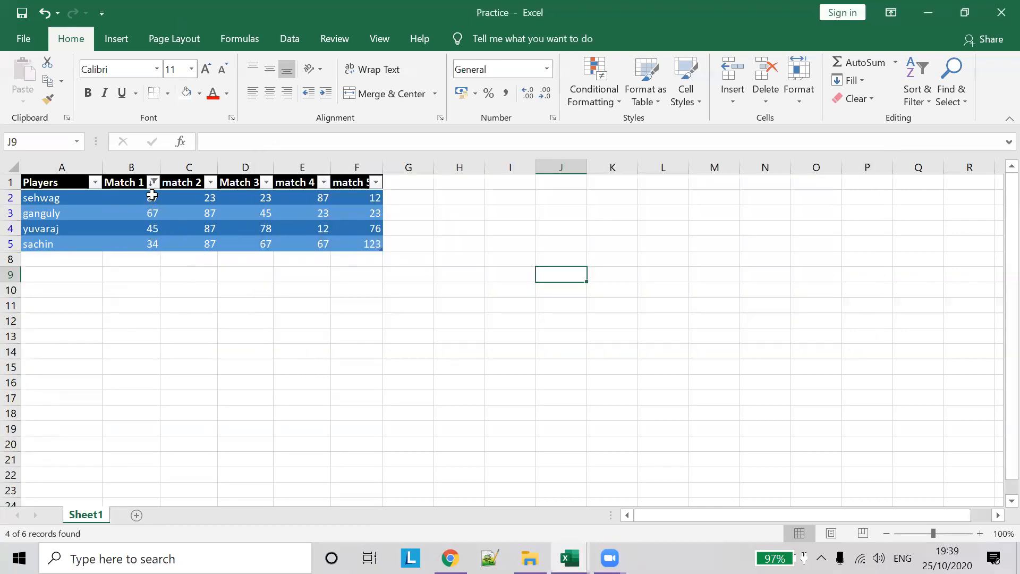
left_click(153, 182)
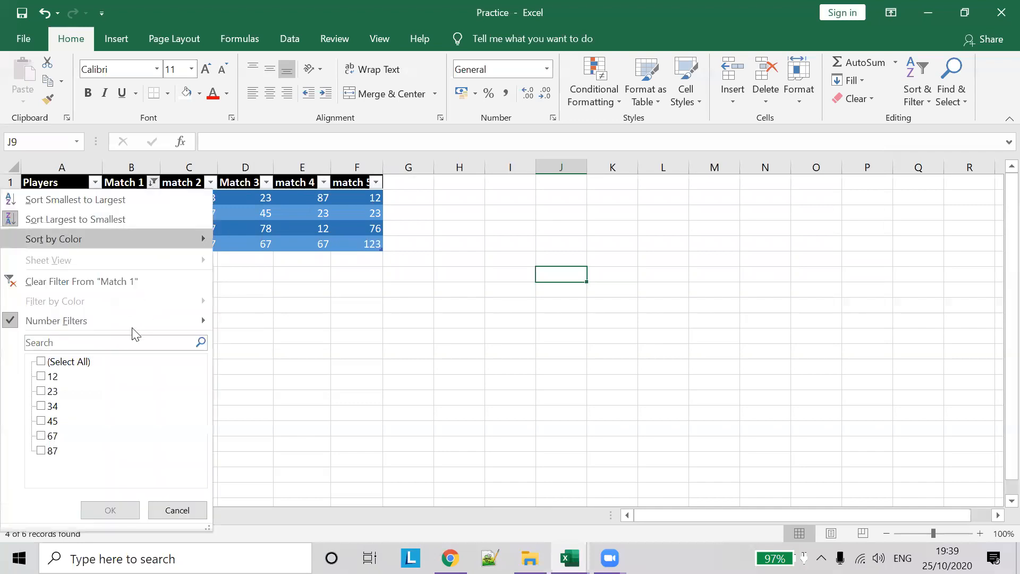
left_click(125, 281)
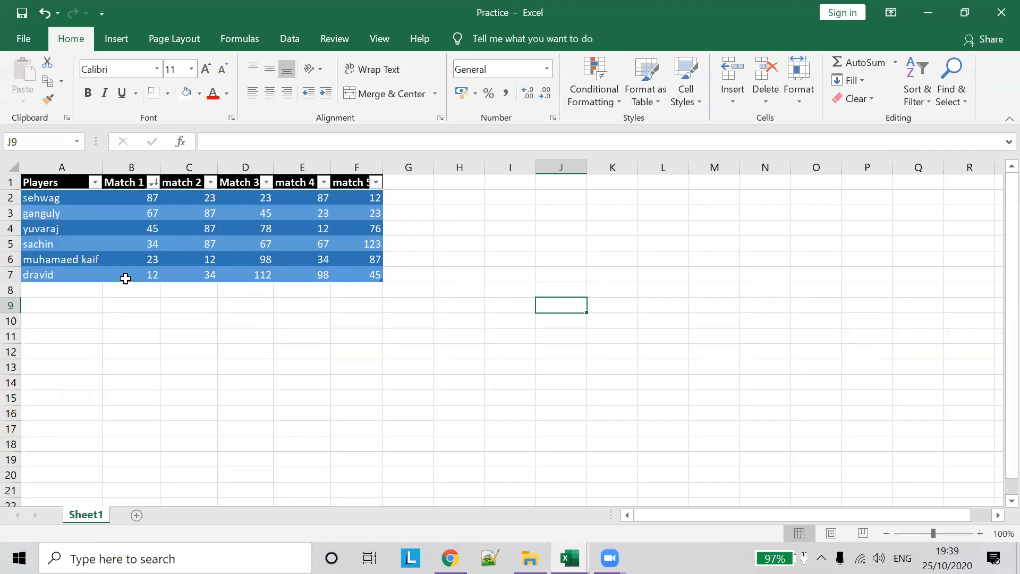
Filter the Match 1 column to its top 2 items, and clear that filter again
left_click(153, 184)
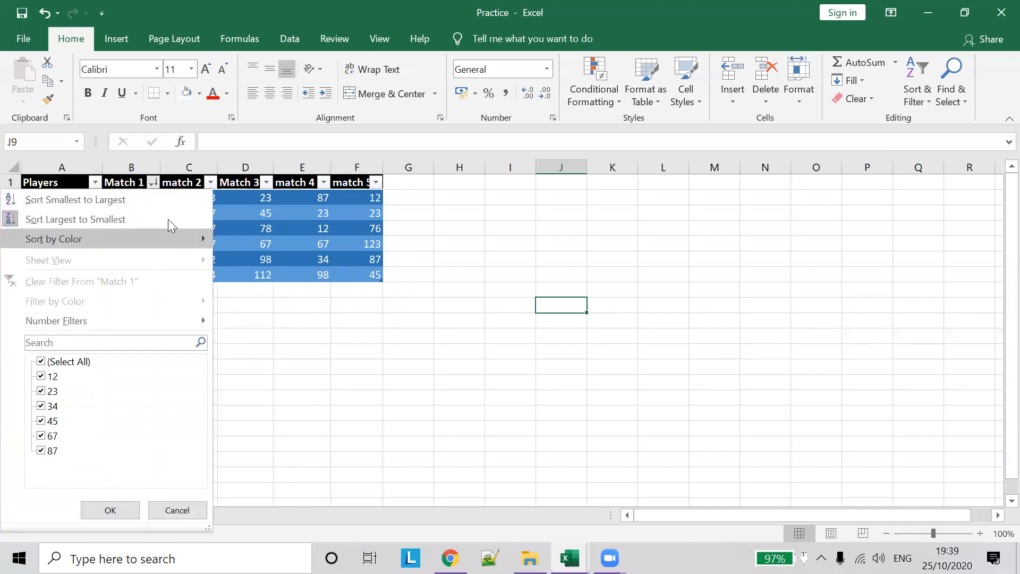
mouse_move(177, 321)
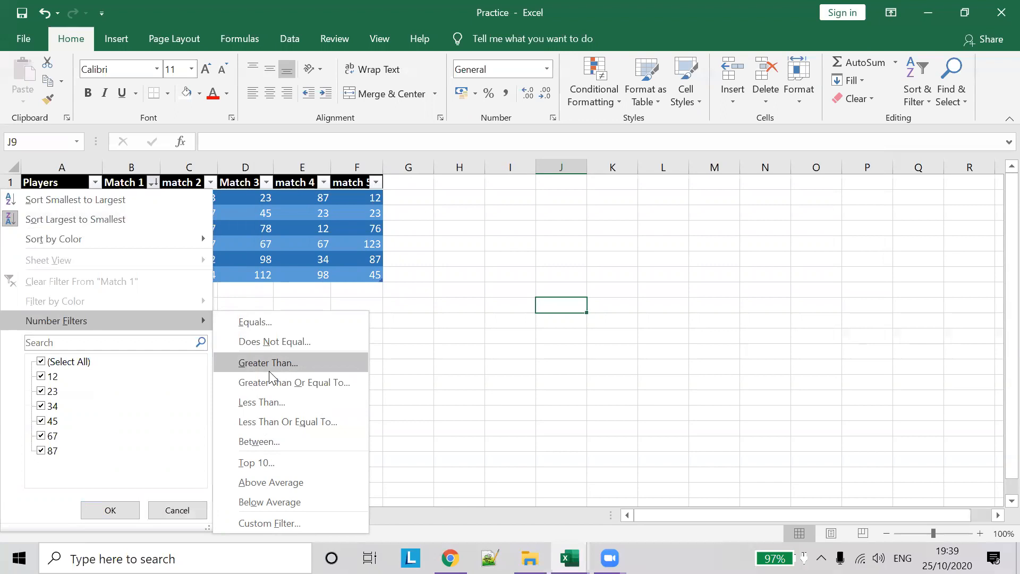
left_click(292, 462)
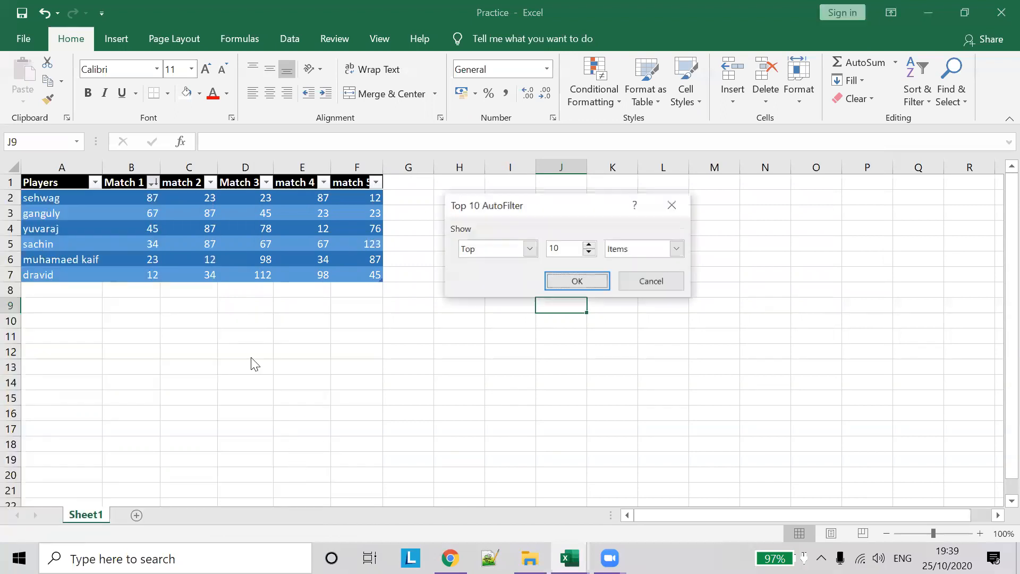
left_click(588, 251)
left_click(588, 251)
left_click(589, 252)
left_click(589, 252)
left_click(589, 252)
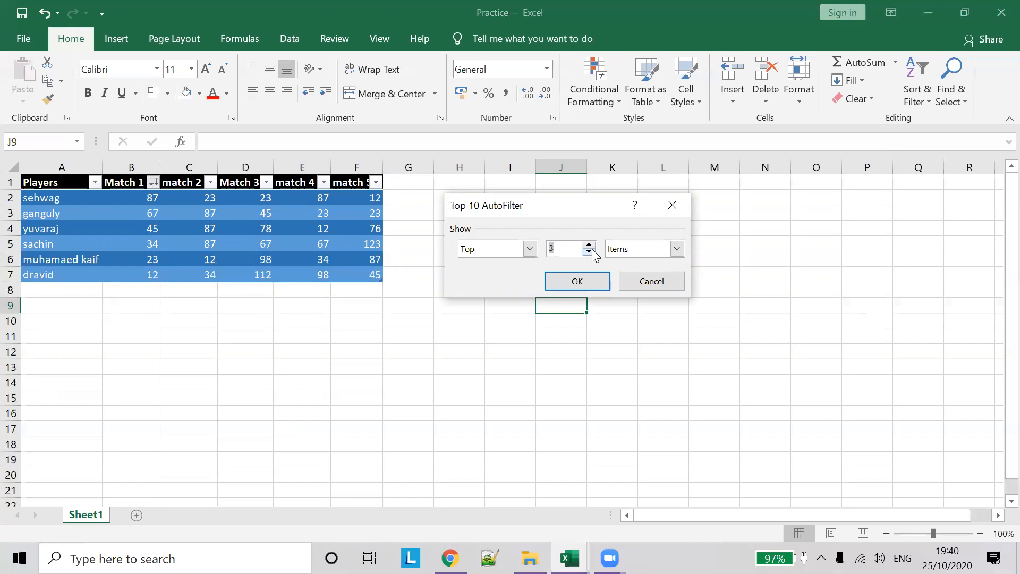
left_click(577, 281)
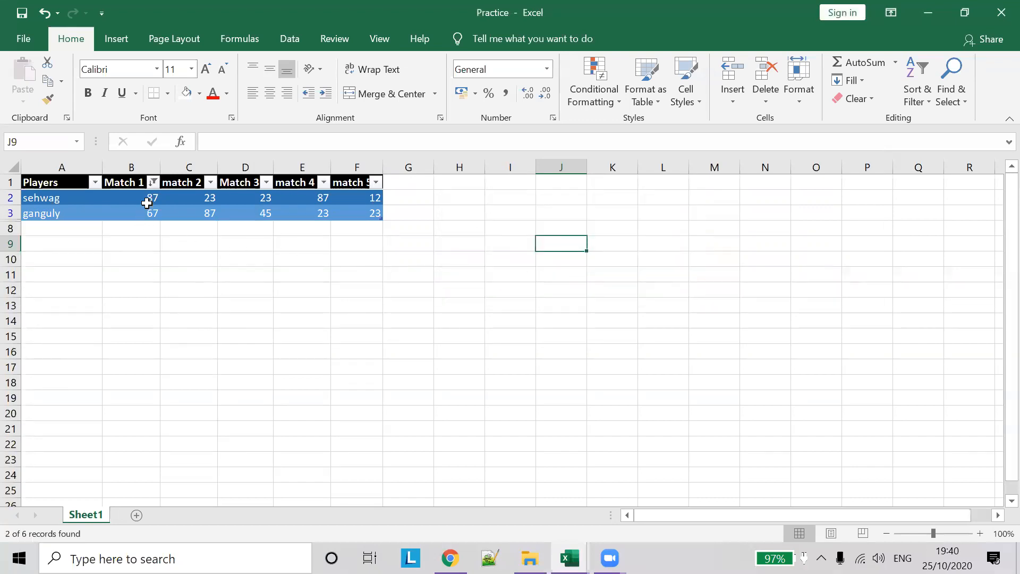
left_click(153, 182)
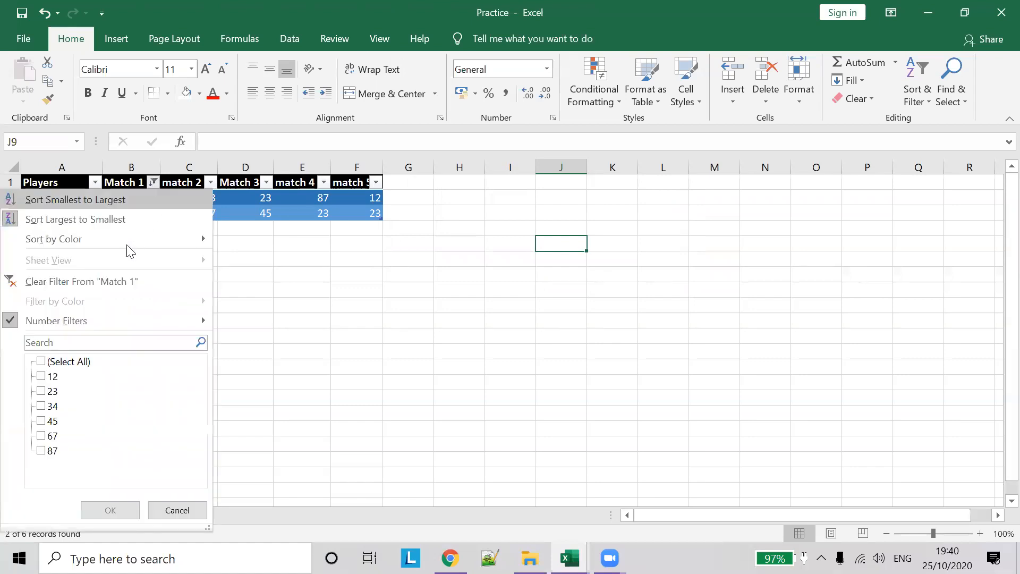
left_click(119, 284)
left_click(153, 185)
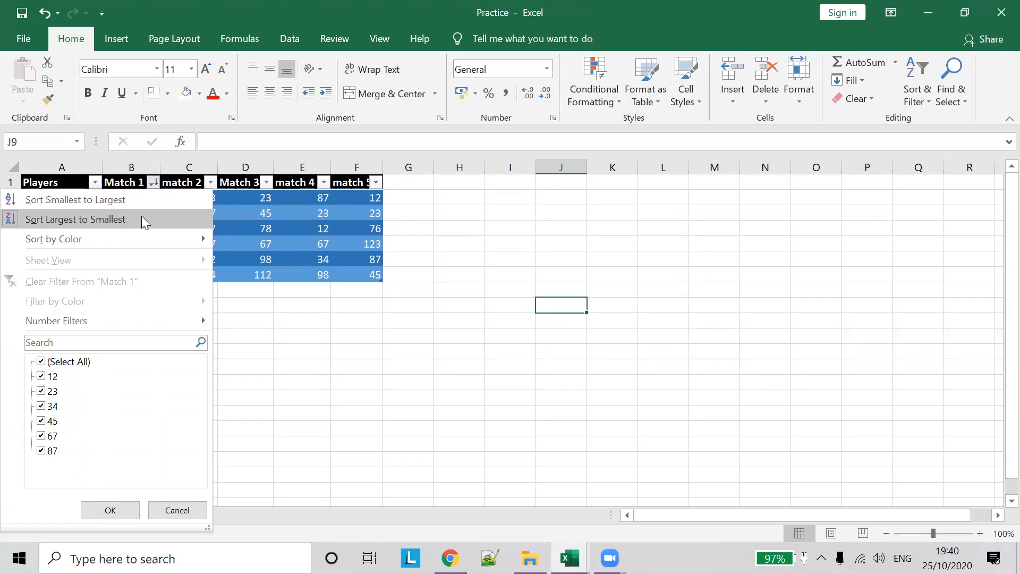
left_click(182, 1)
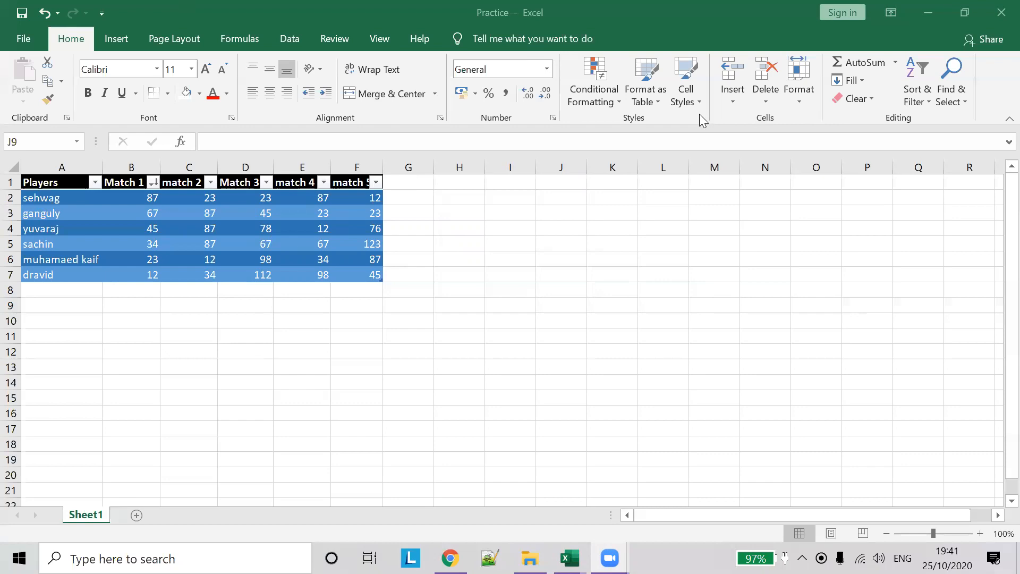
Apply a custom sort to the table by Match 1 on Cell Color, with No Cell Color on top
left_click(152, 182)
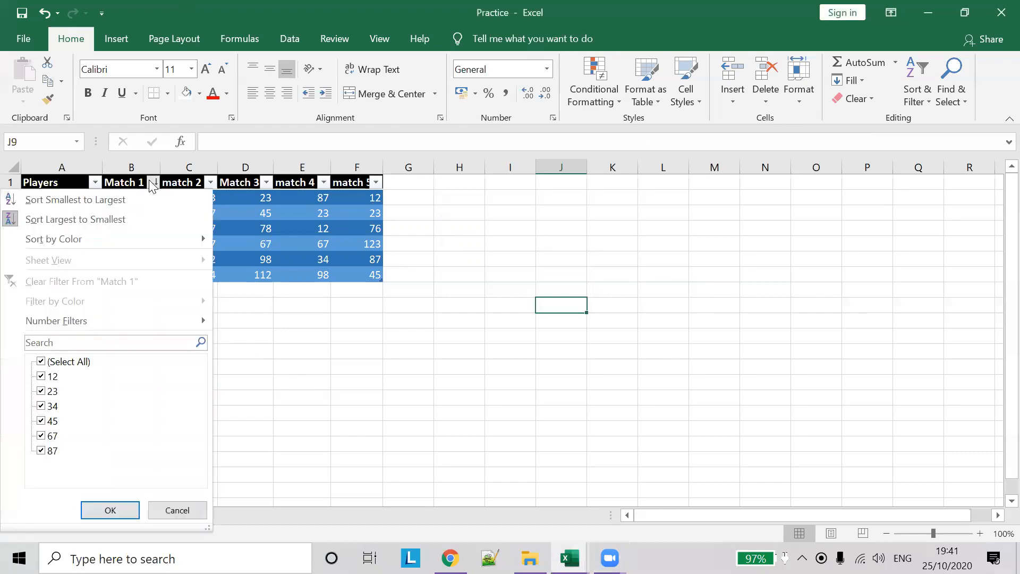
mouse_move(149, 238)
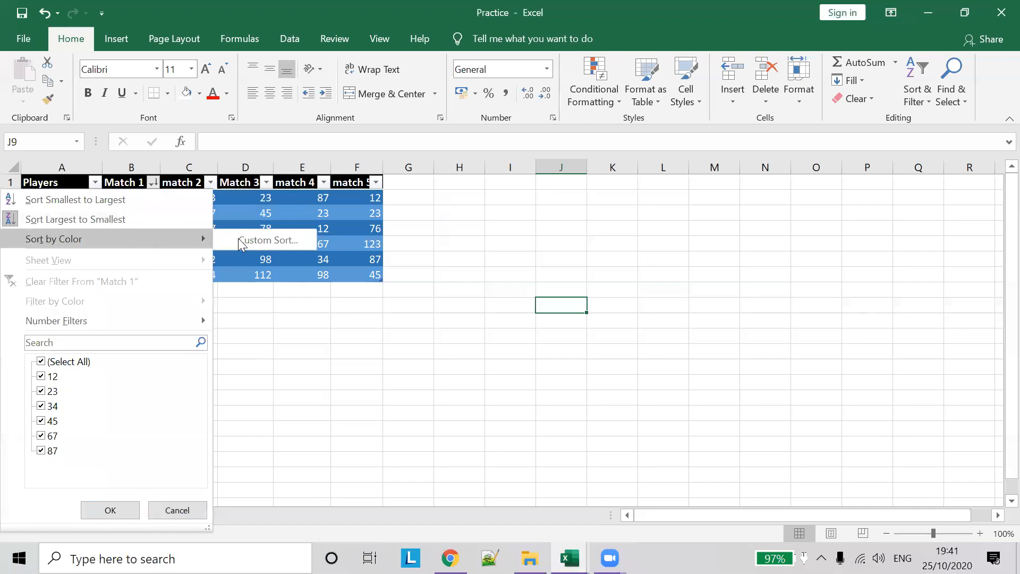
left_click(264, 240)
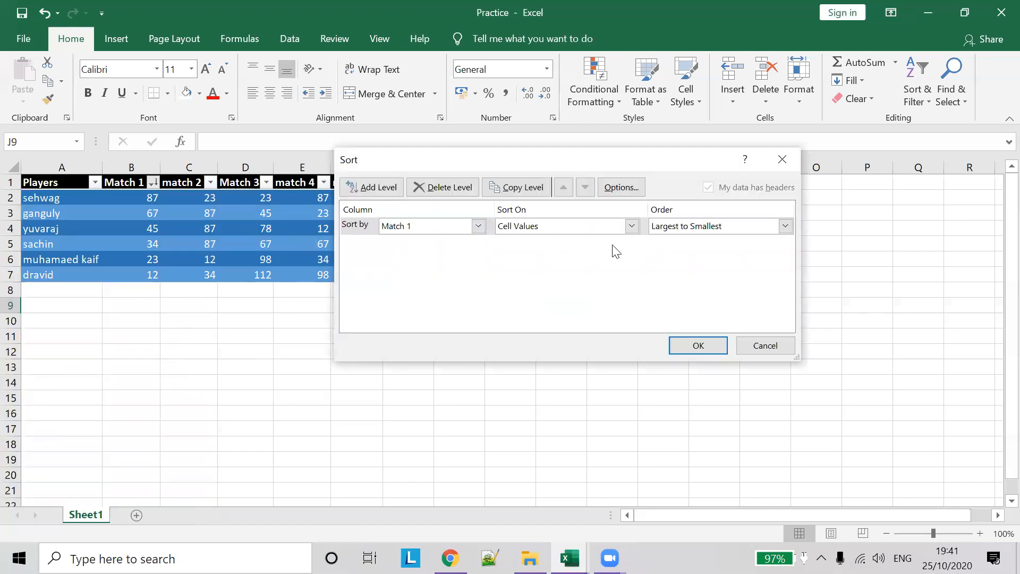
left_click(580, 230)
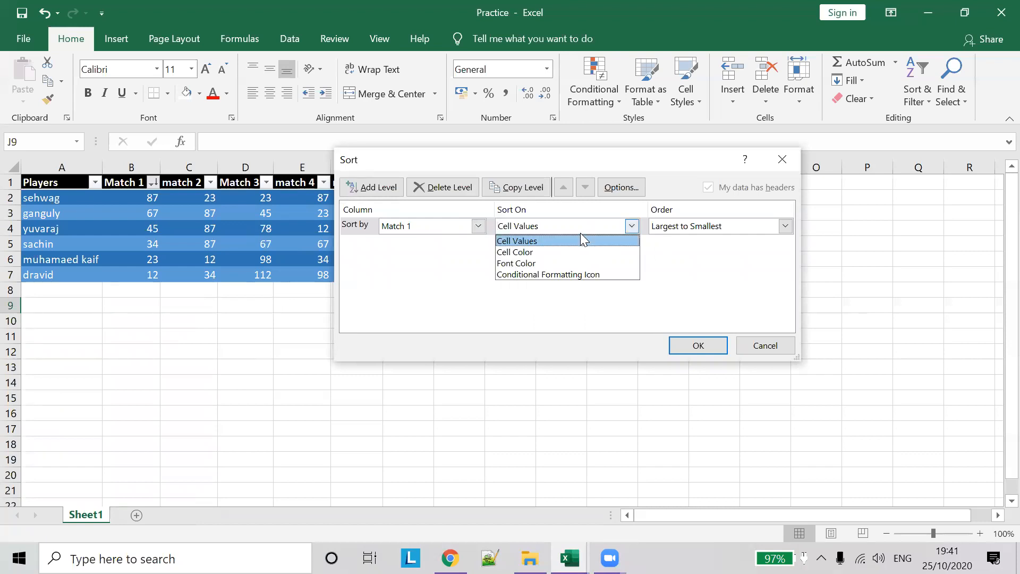
left_click(611, 250)
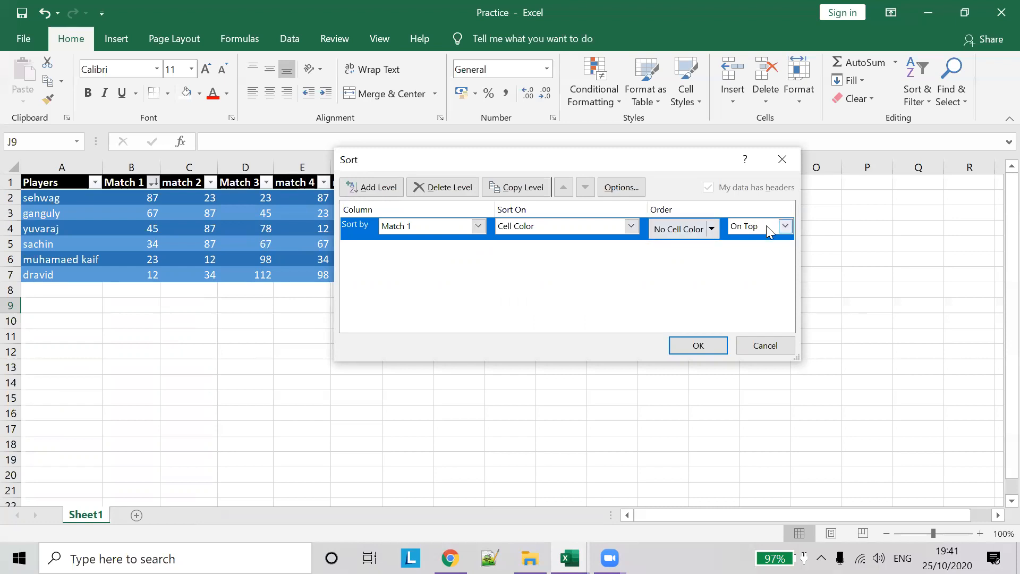
left_click(712, 230)
left_click(701, 247)
left_click(702, 346)
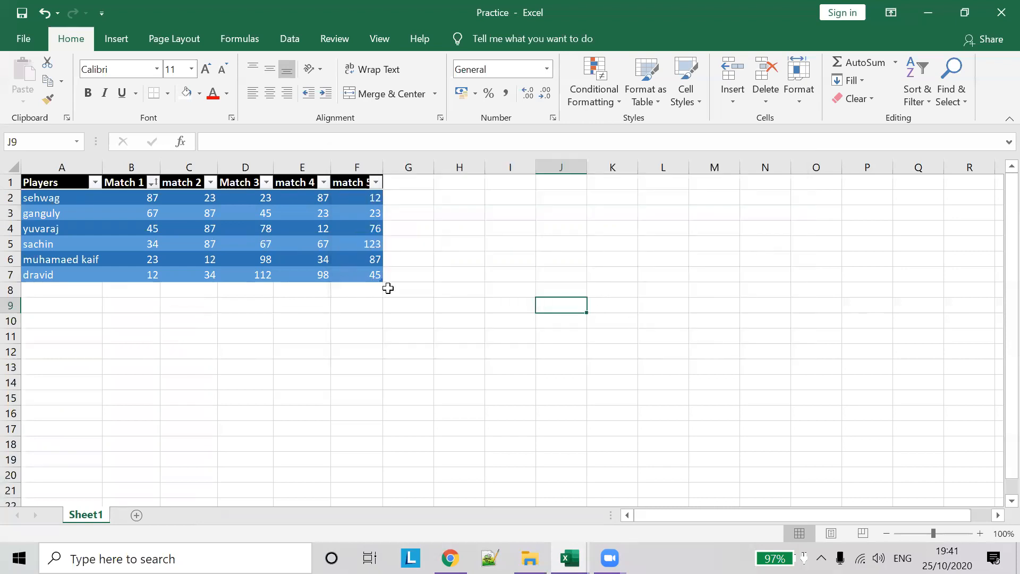
Filter the Match 1 column to above-average scores, and clear that filter again
left_click(378, 290)
left_click(154, 198)
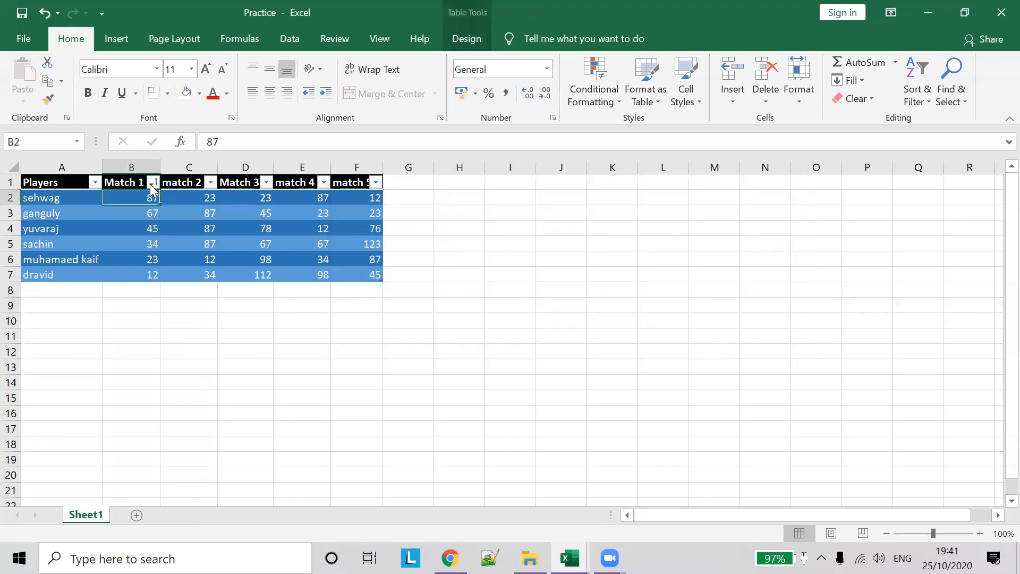
left_click(153, 182)
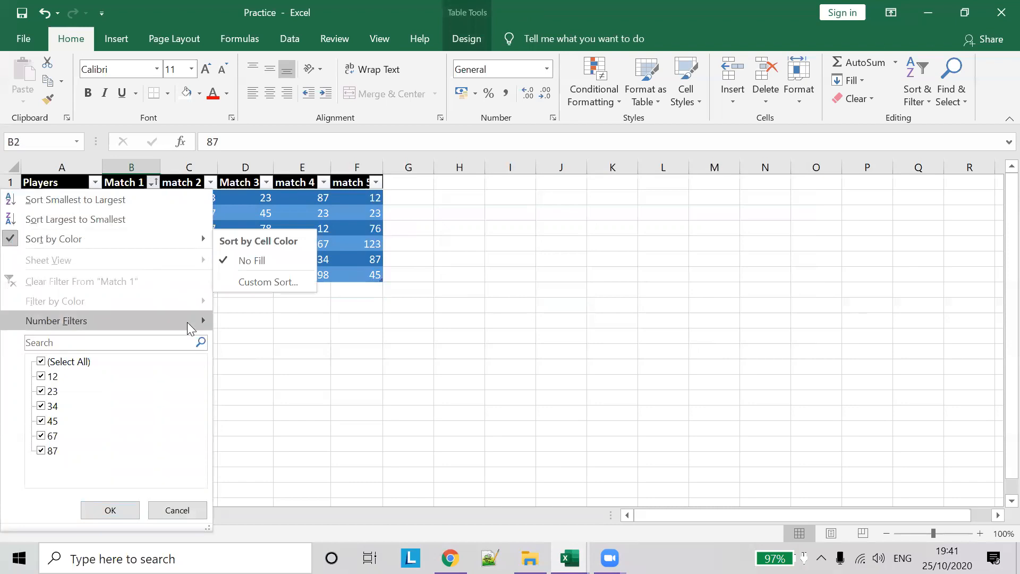
mouse_move(187, 322)
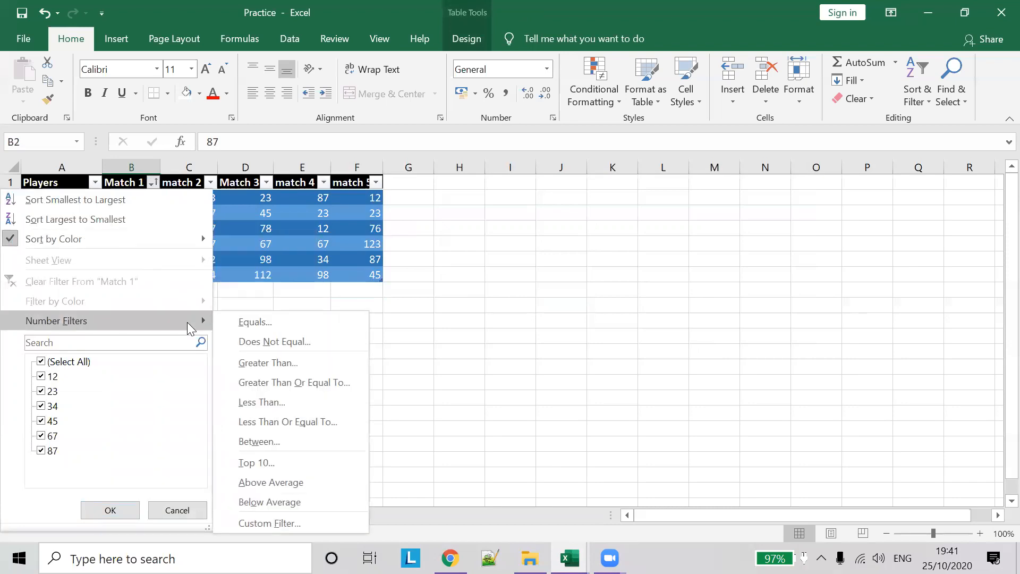
left_click(275, 482)
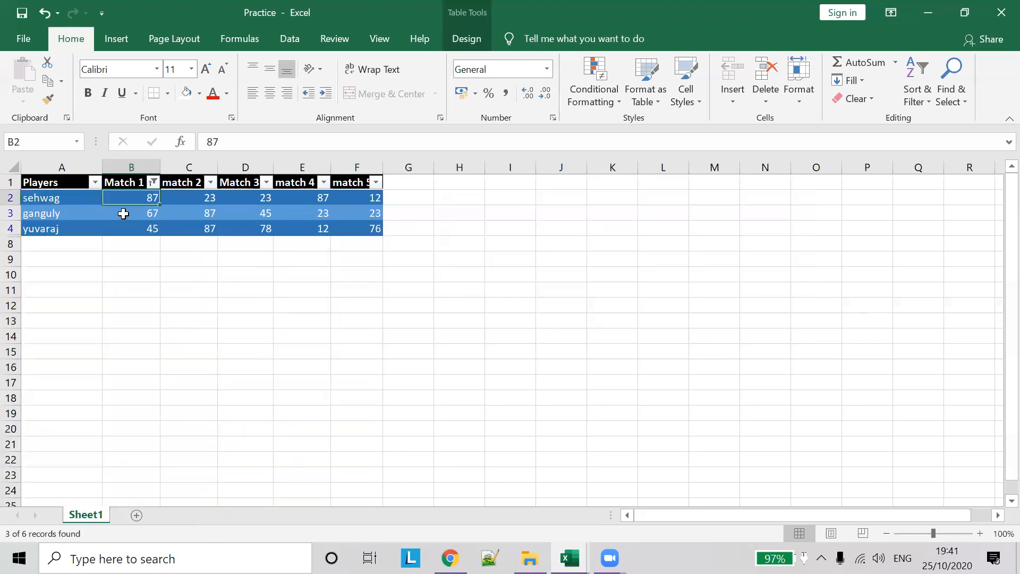
left_click(153, 182)
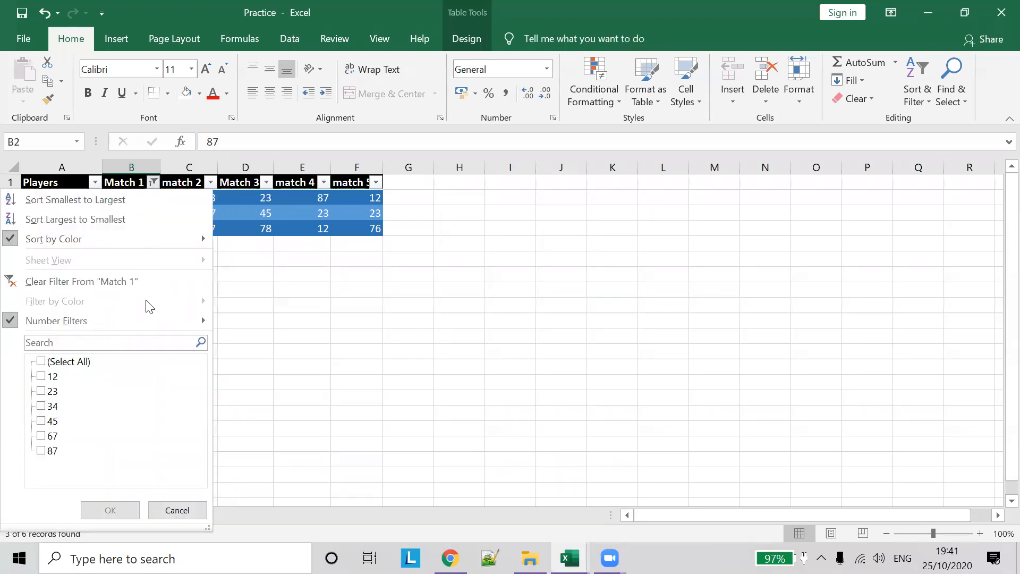
left_click(141, 280)
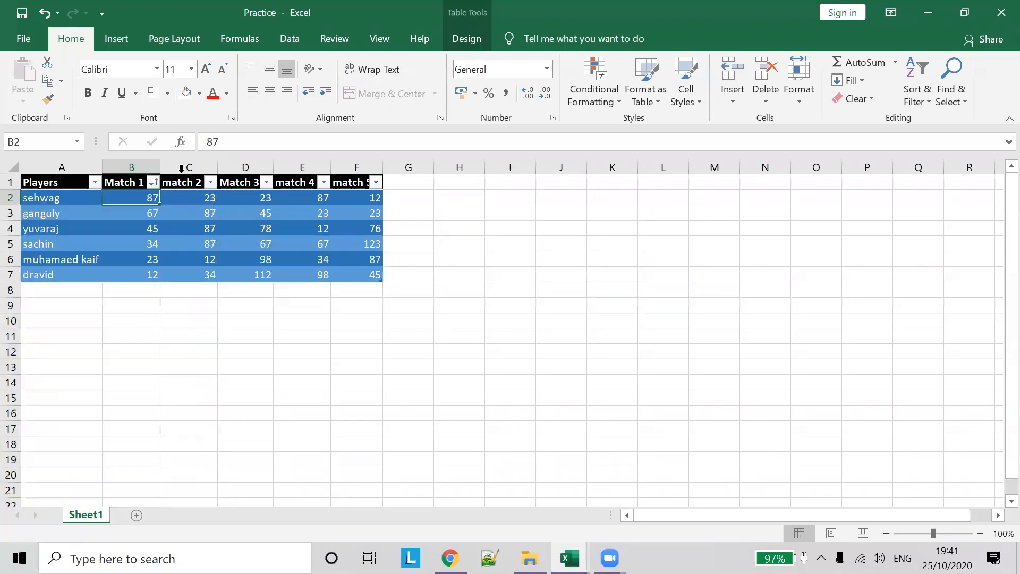
Filter the match 4 column to below-average scores, and clear that filter again
left_click(324, 182)
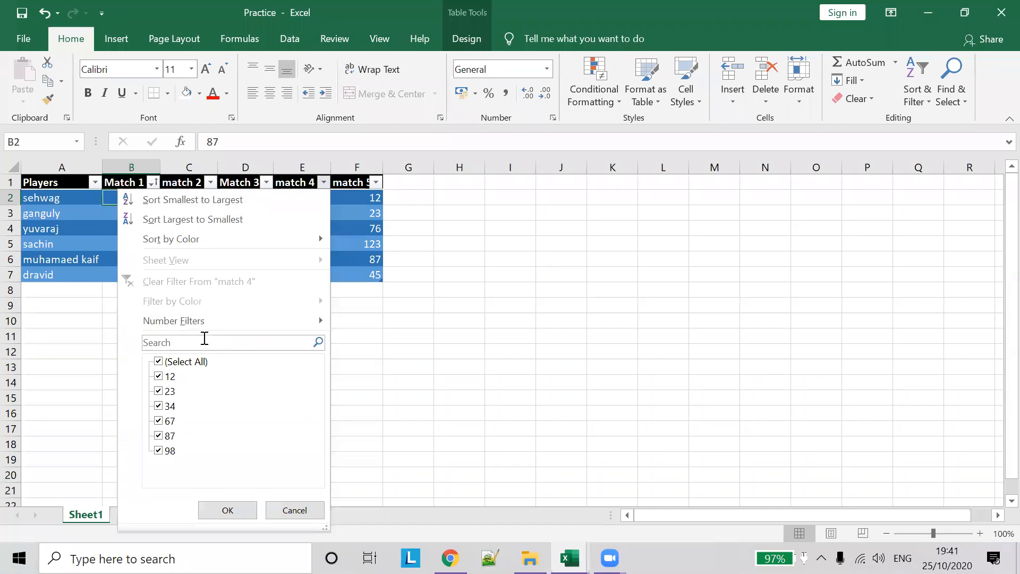
mouse_move(308, 321)
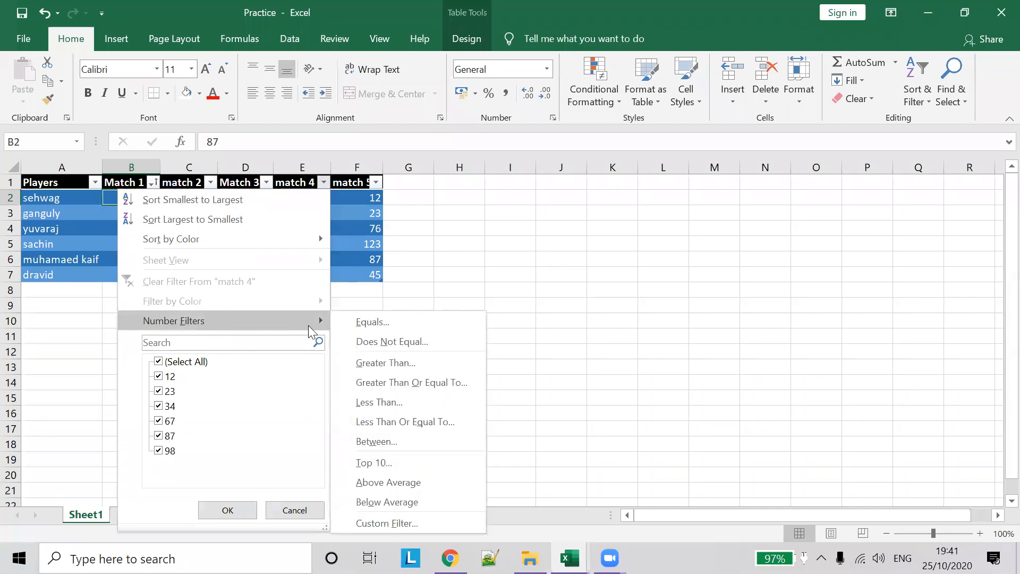
left_click(409, 503)
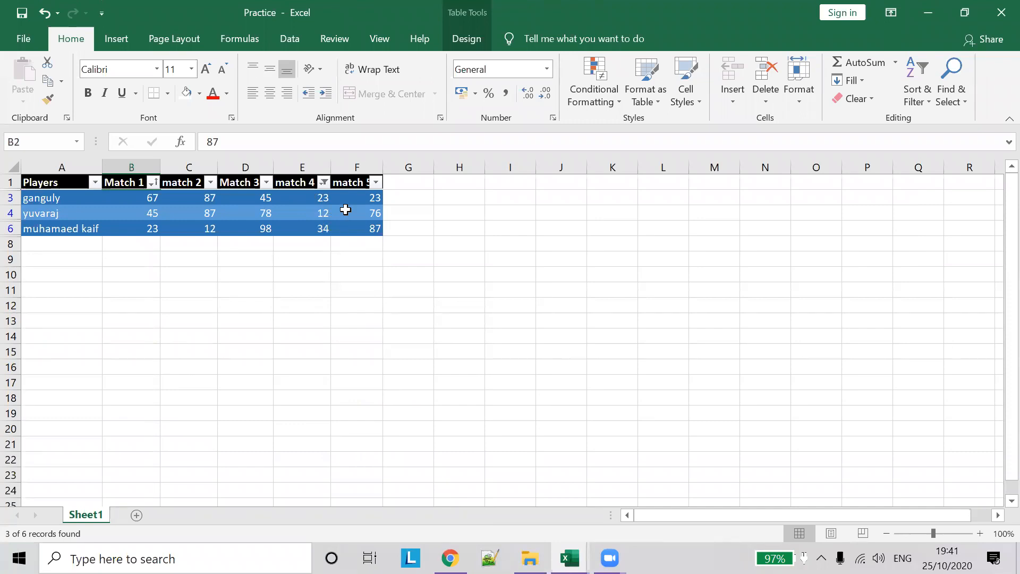
left_click(325, 183)
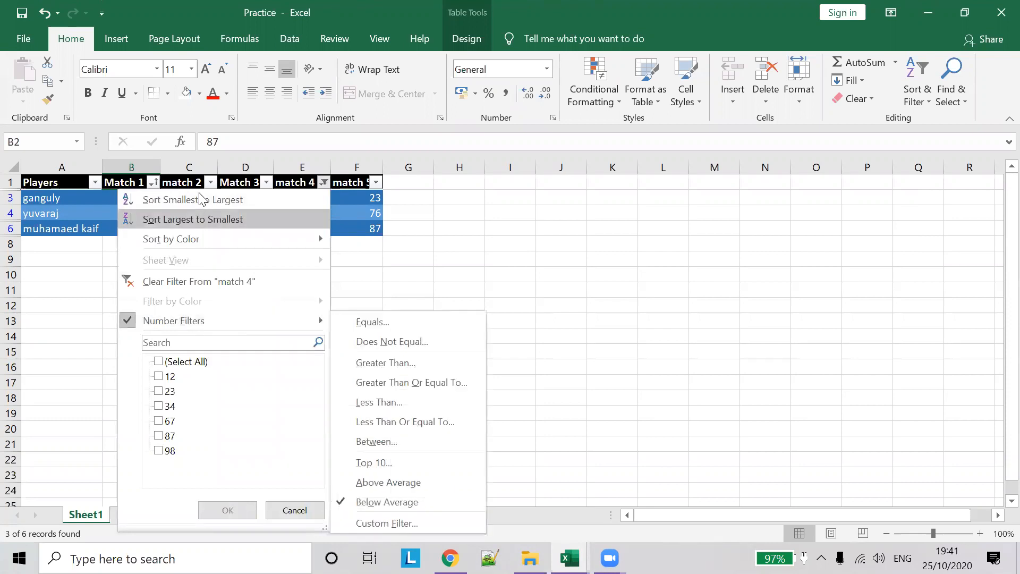
left_click(213, 285)
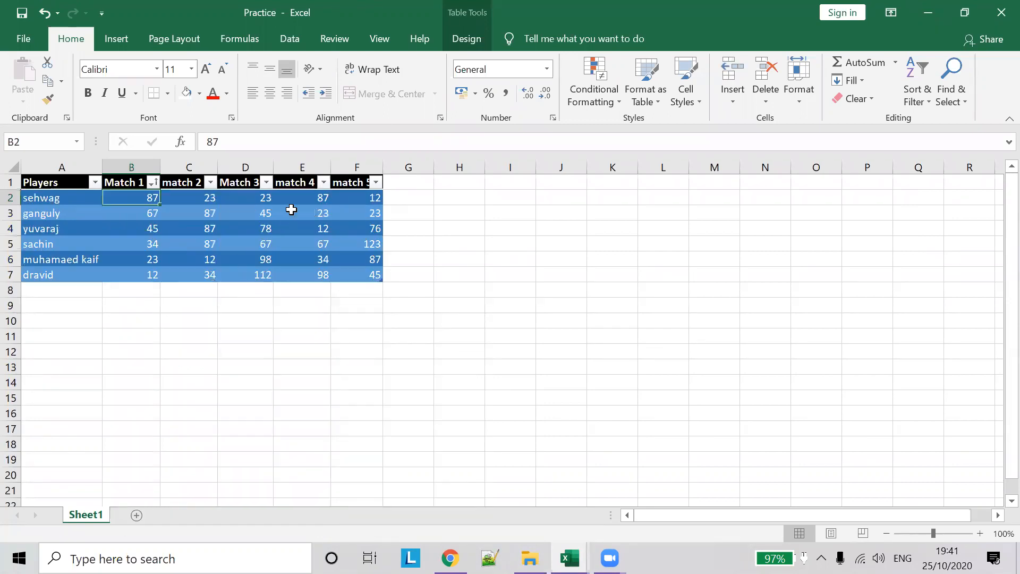
Start a custom number filter on the match 4 column with the first condition is greater than 50
left_click(323, 184)
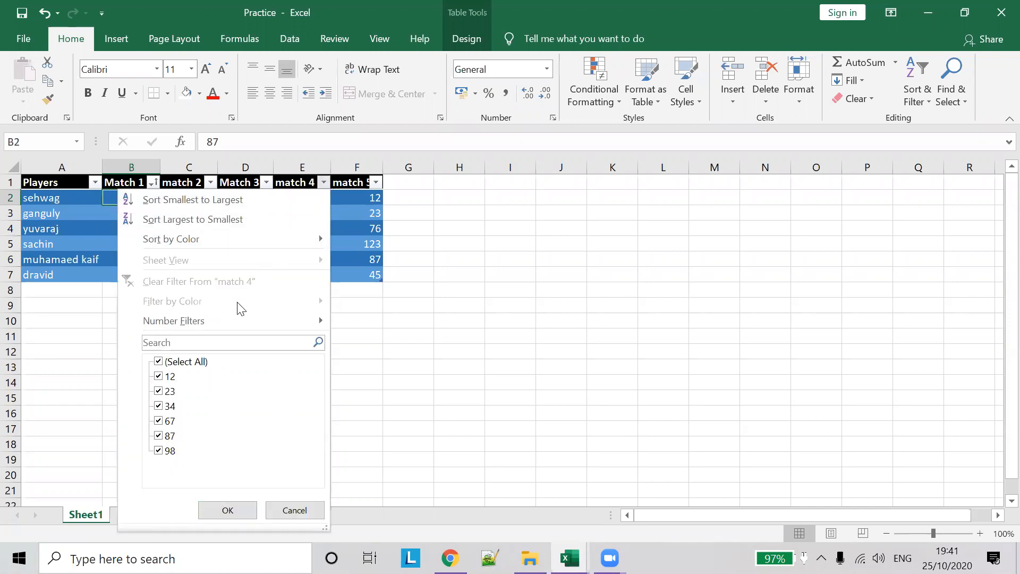
mouse_move(274, 321)
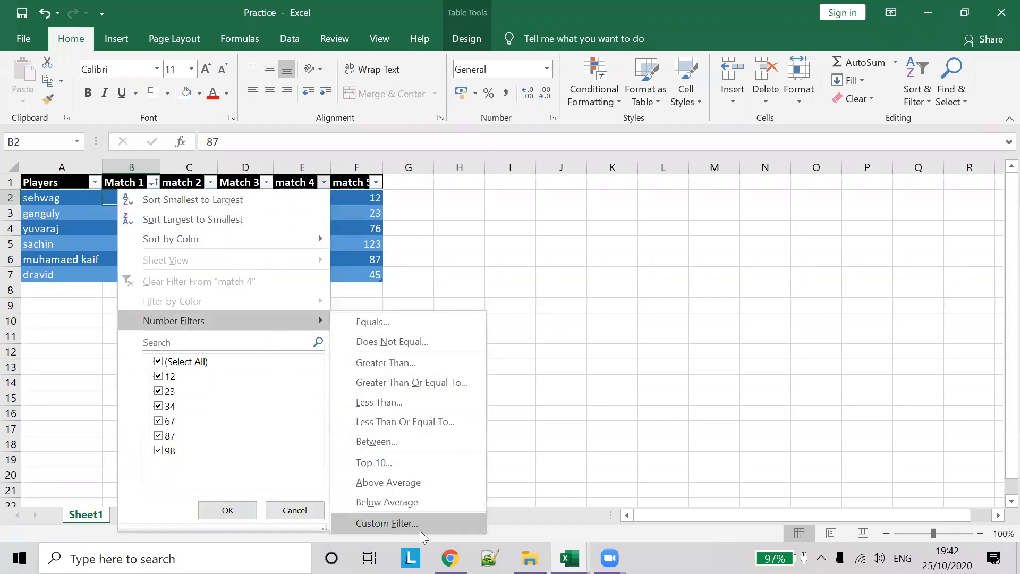
left_click(388, 523)
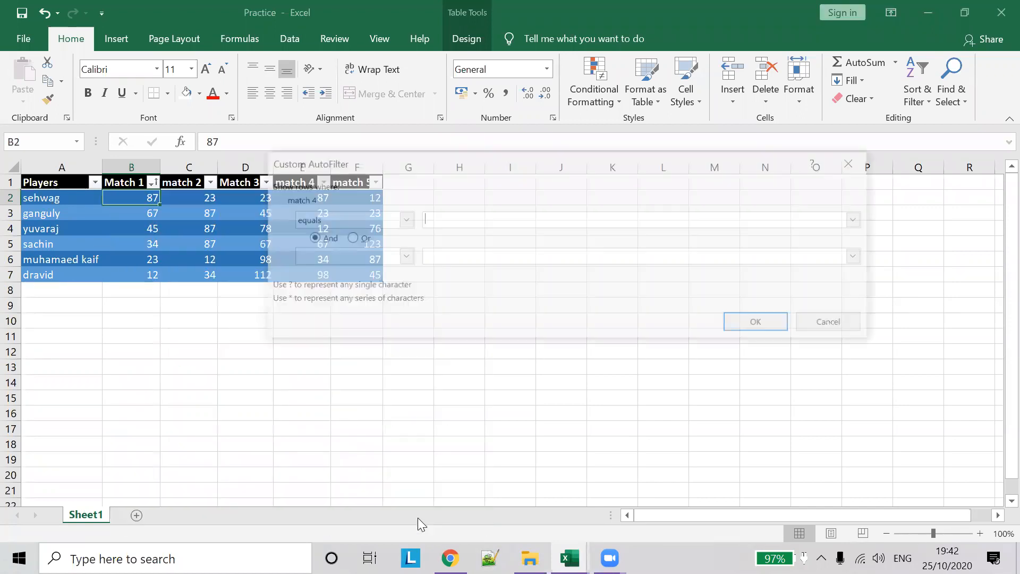
left_click(403, 219)
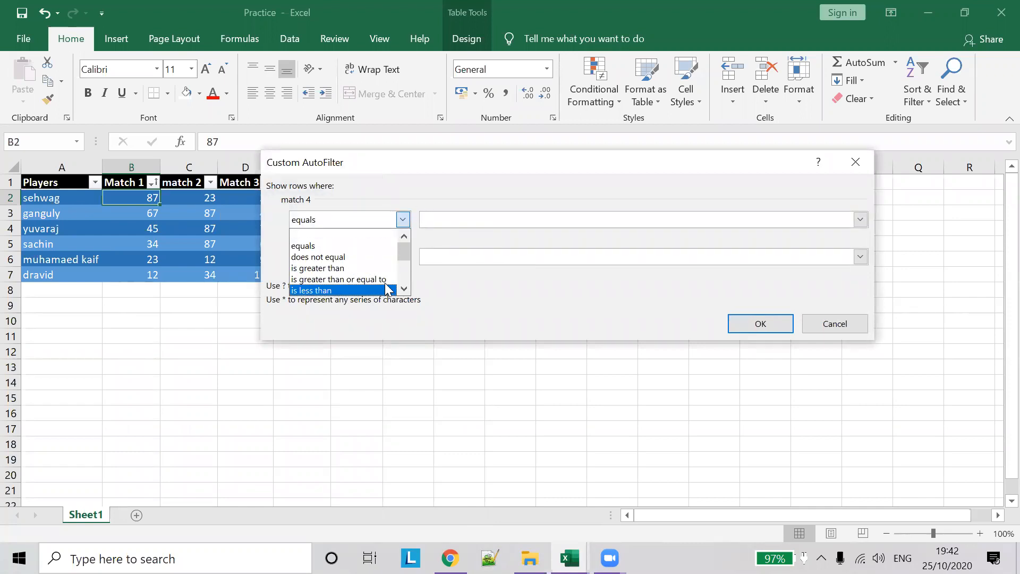
left_click(405, 220)
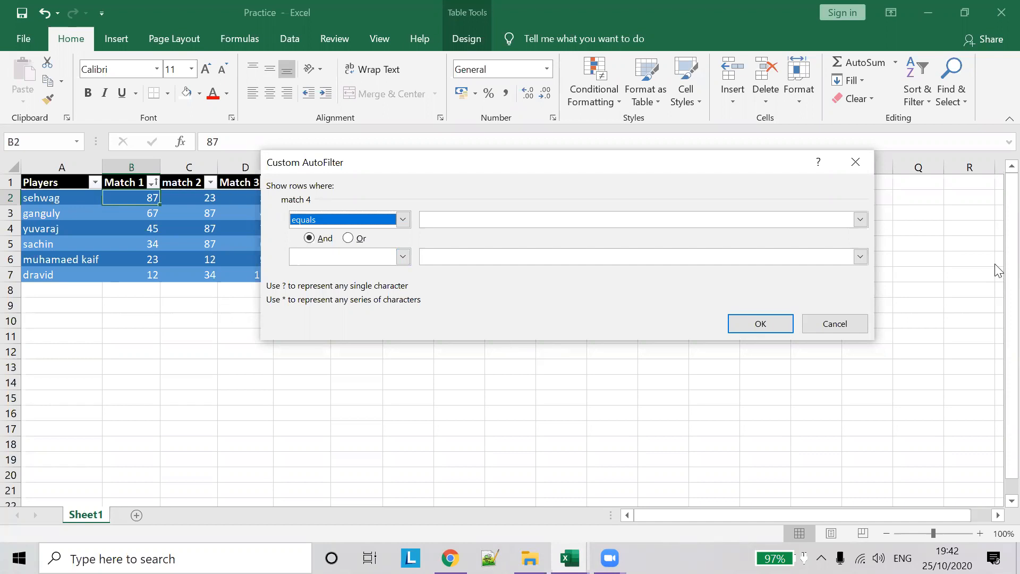
left_click(402, 220)
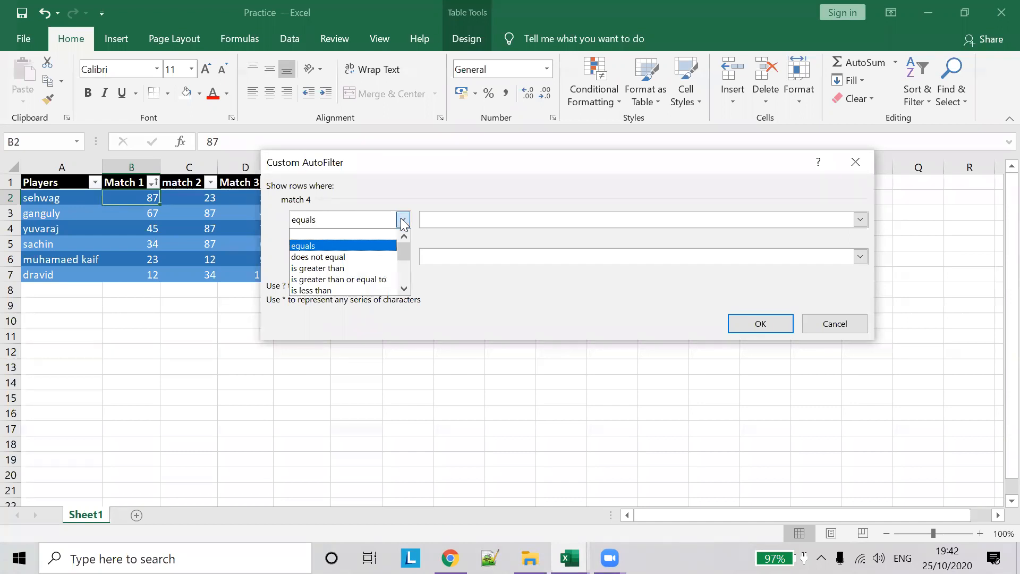
left_click(402, 220)
left_click(403, 220)
left_click(367, 268)
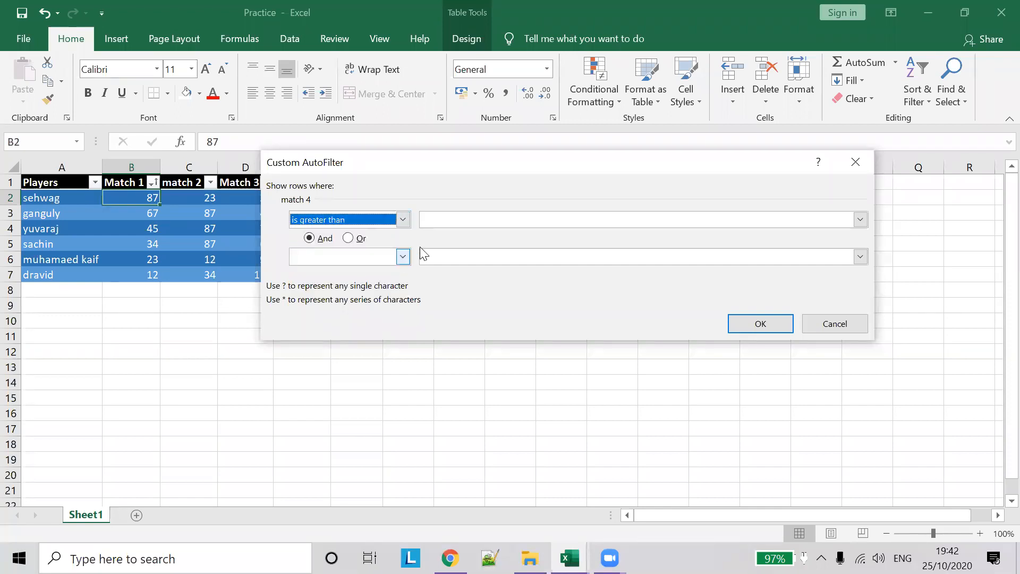
left_click(450, 217)
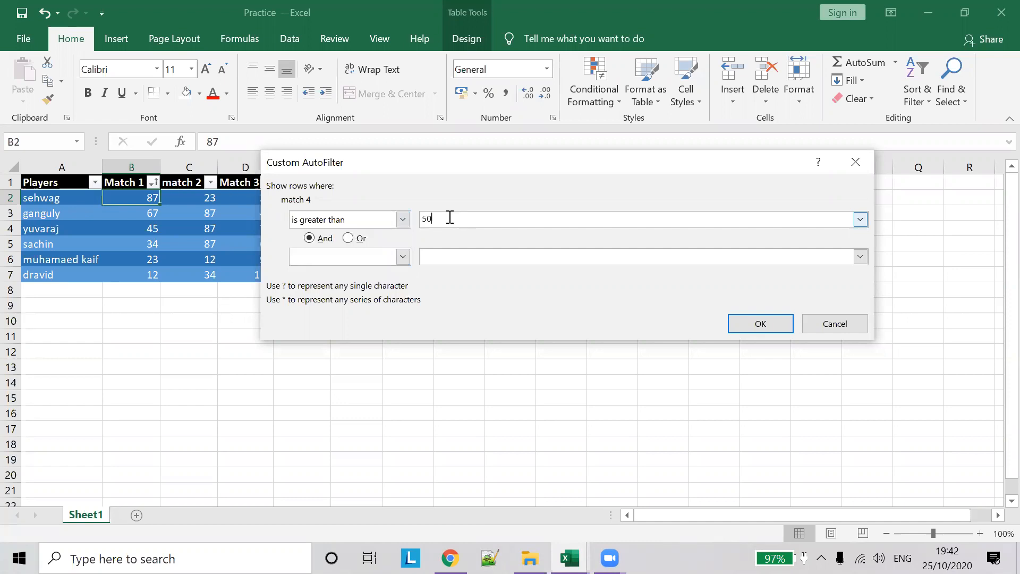
left_click(450, 217)
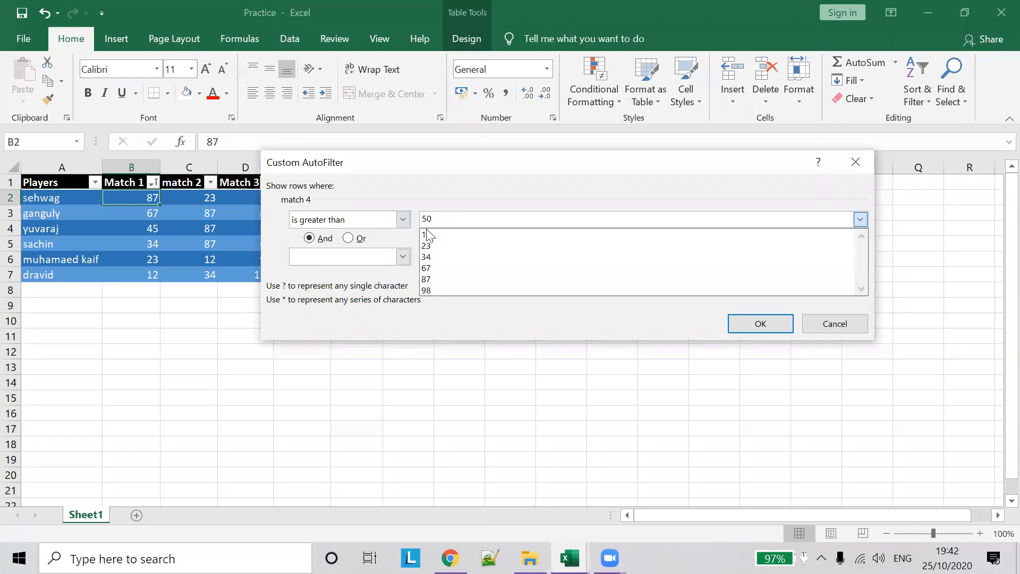
Add the And condition is less than 70, apply the match 4 custom filter, and clear it again
left_click(378, 256)
left_click(378, 257)
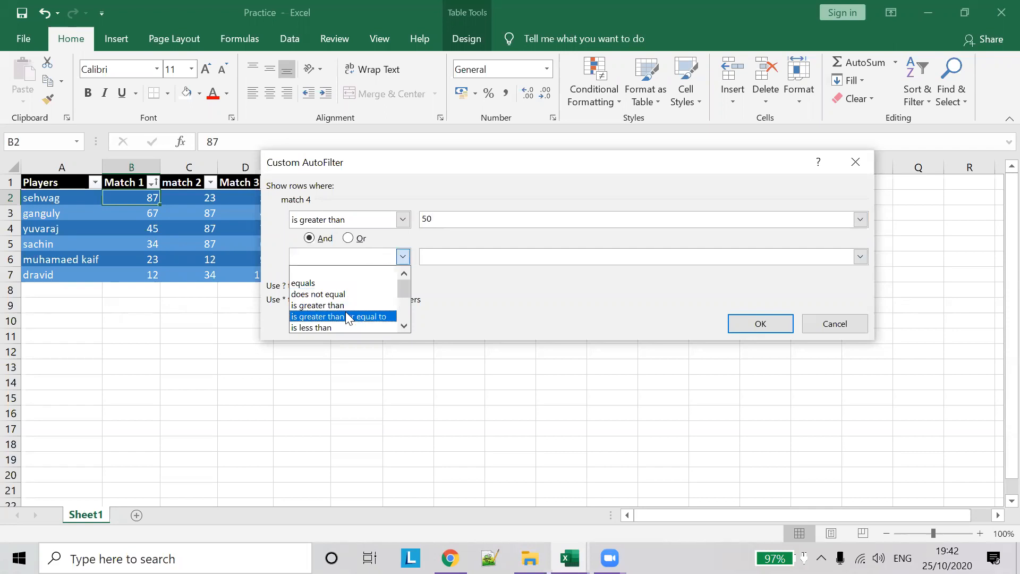
left_click(345, 325)
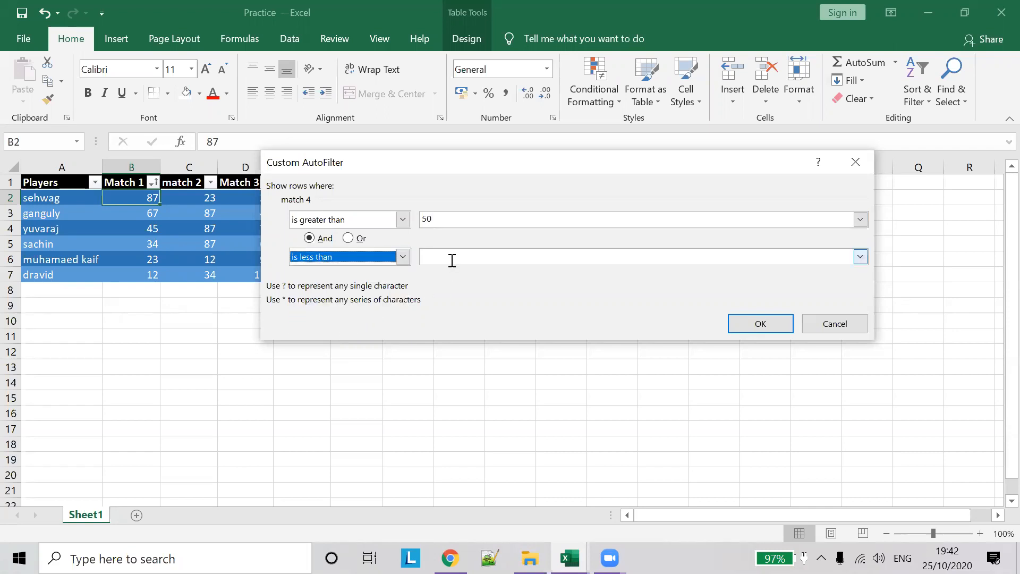
left_click(452, 260)
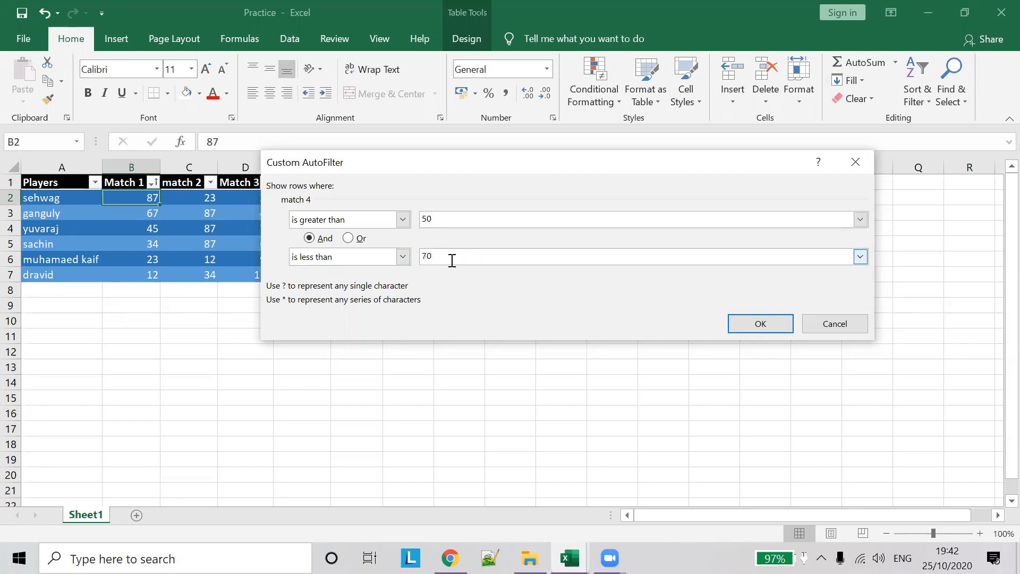
left_click(777, 322)
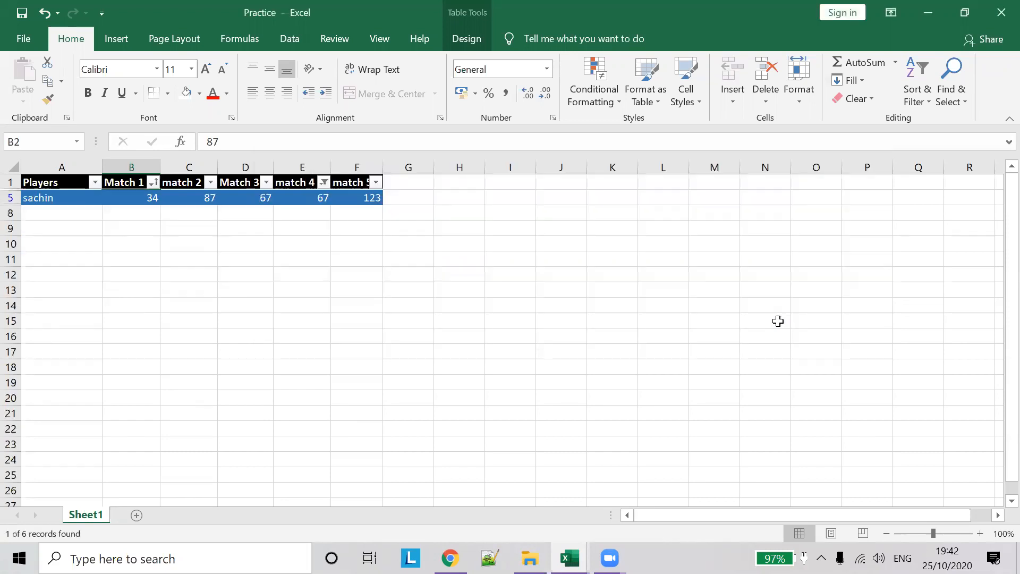
left_click(323, 182)
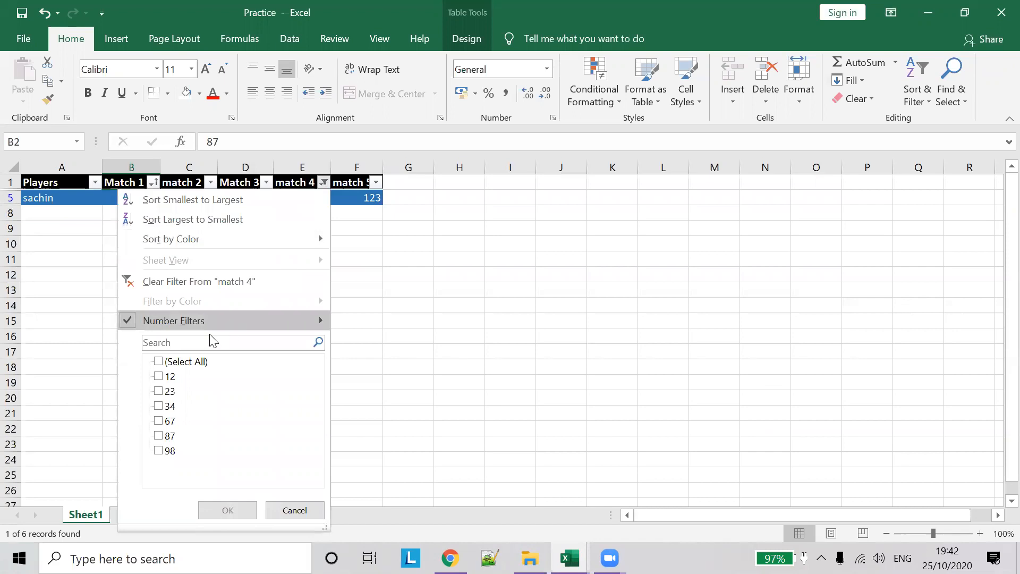
left_click(179, 280)
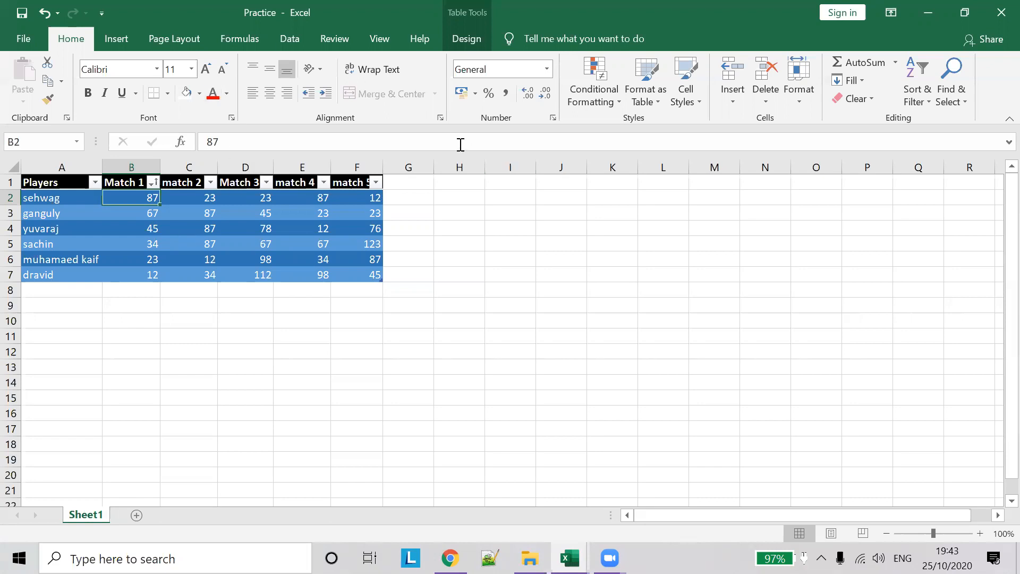
left_click(323, 182)
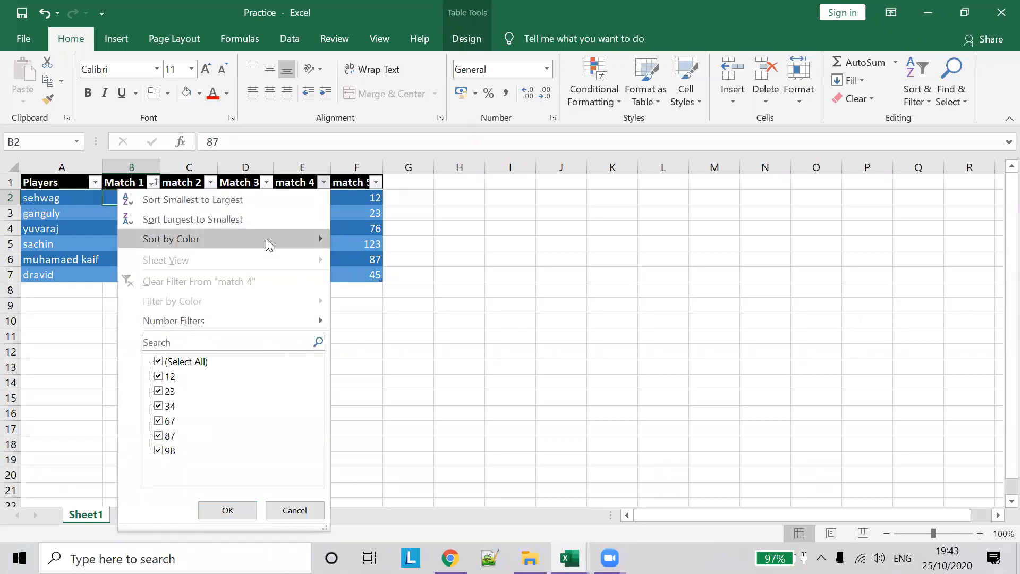
mouse_move(266, 239)
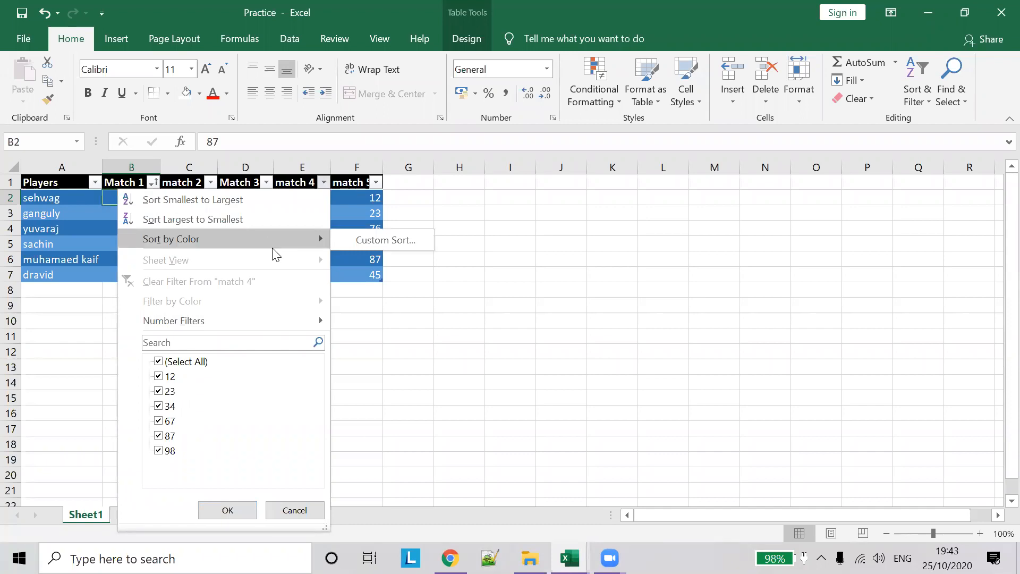
mouse_move(294, 323)
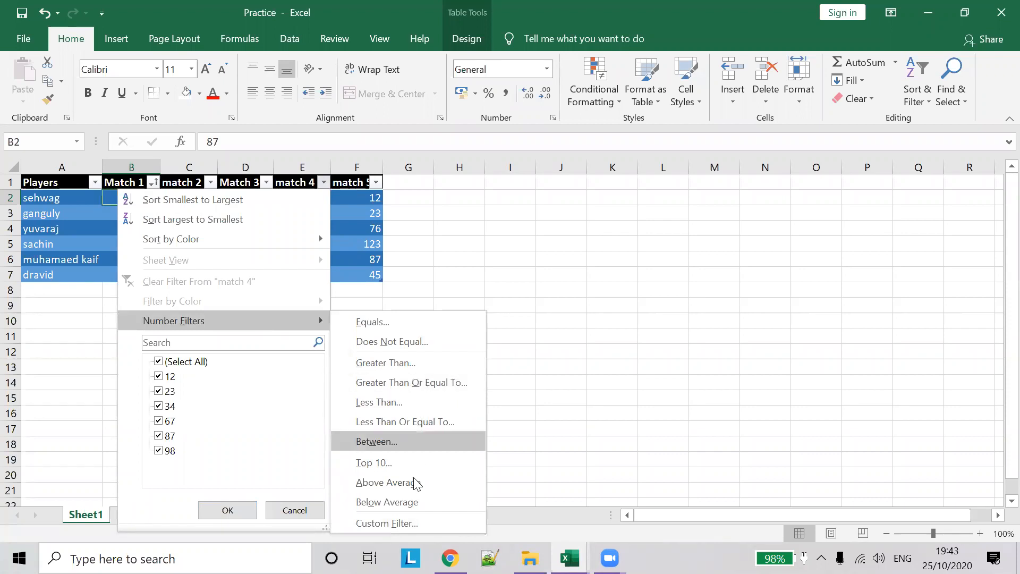
left_click(420, 523)
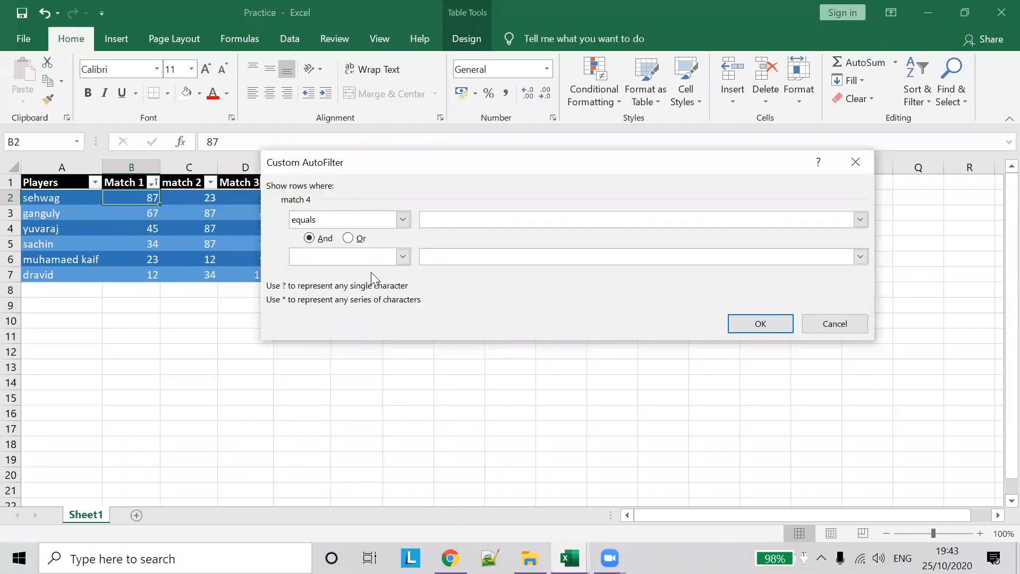
left_click(354, 238)
left_click(439, 218)
left_click_drag(472, 168, 410, 334)
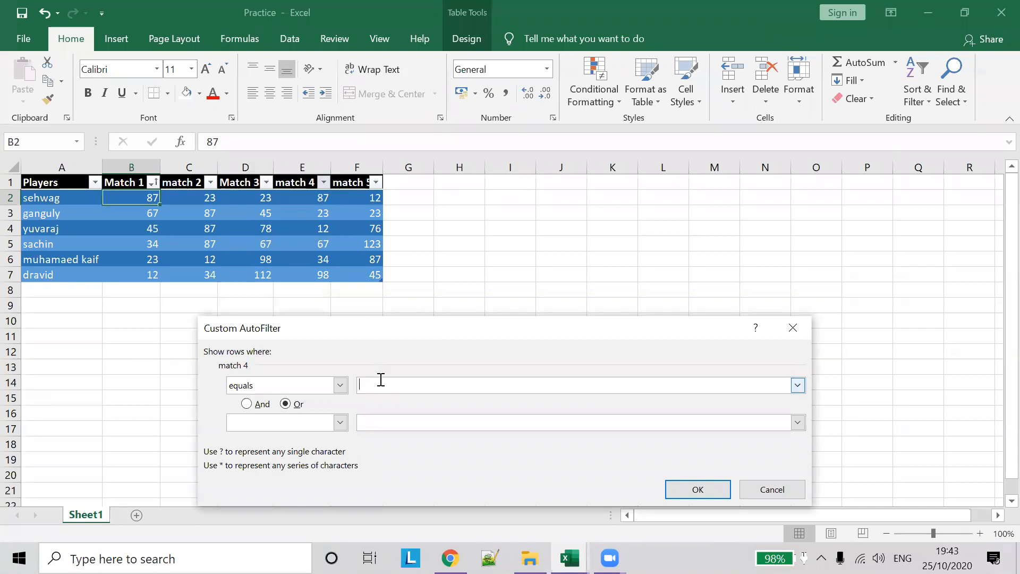
left_click(773, 494)
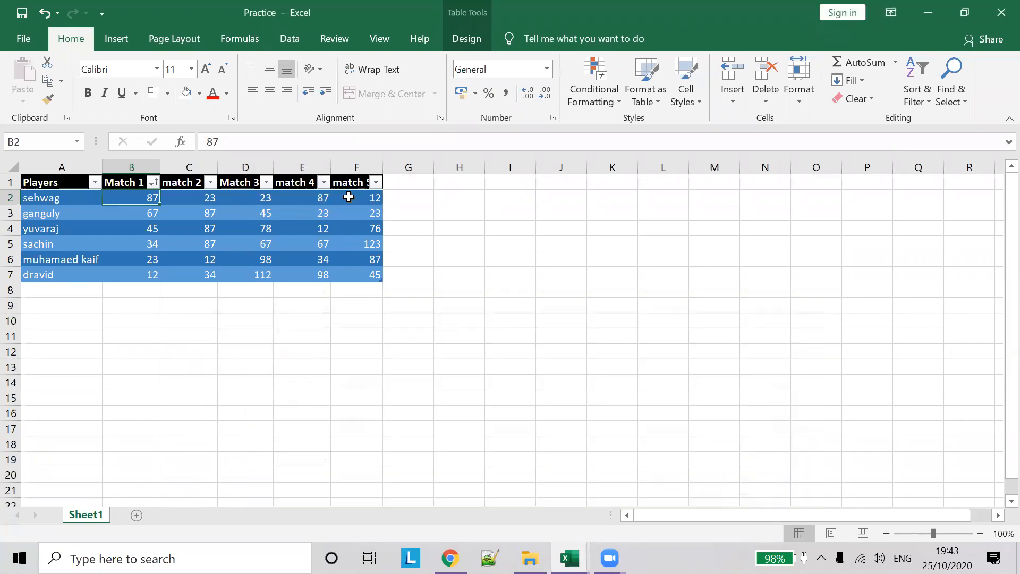
left_click(612, 167)
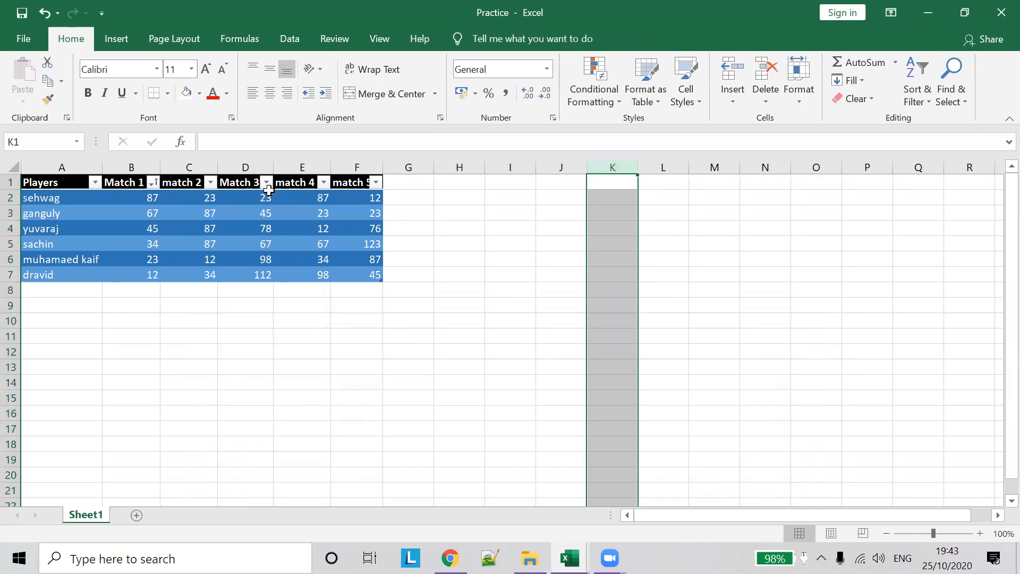
left_click(139, 182)
Start a custom number filter on the match 4 column using Or, with the first condition equals 87
left_click(324, 182)
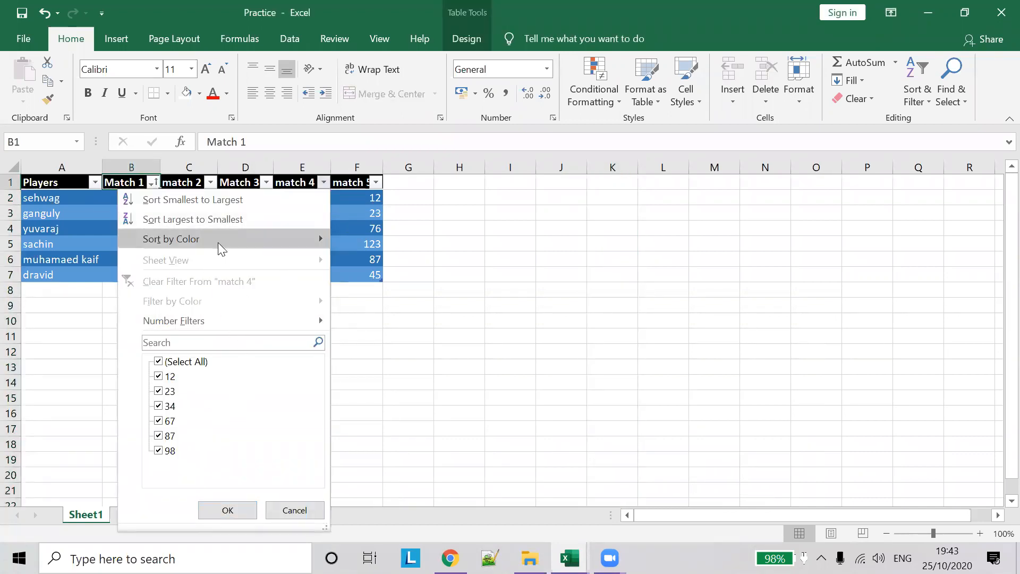
mouse_move(218, 242)
mouse_move(292, 323)
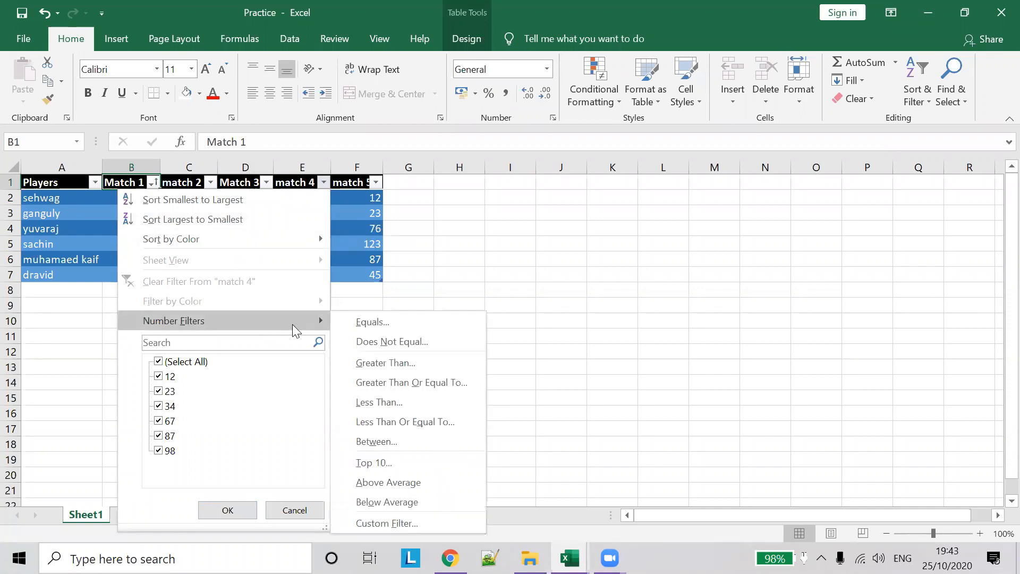
left_click(428, 529)
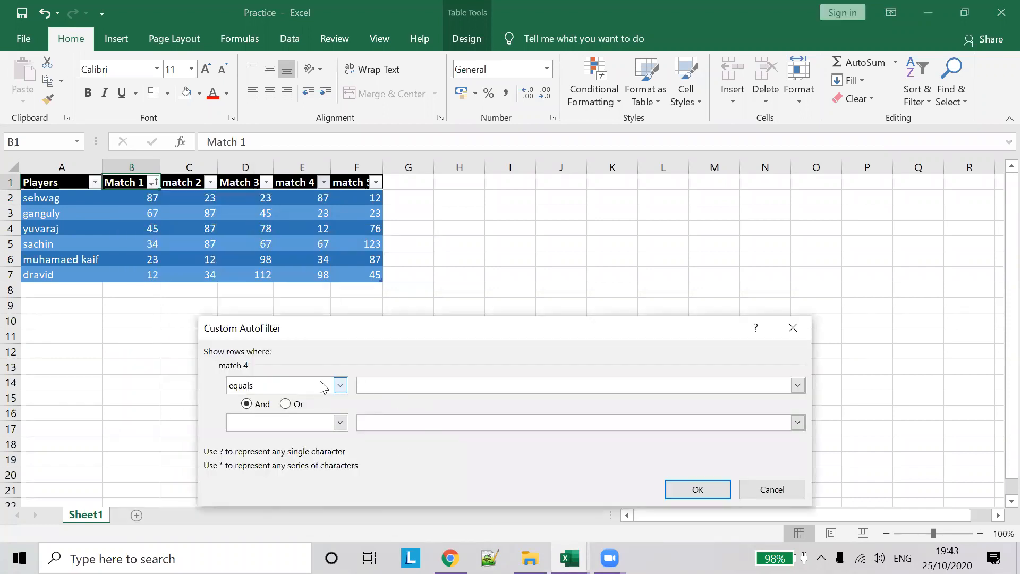
left_click(285, 405)
left_click(399, 385)
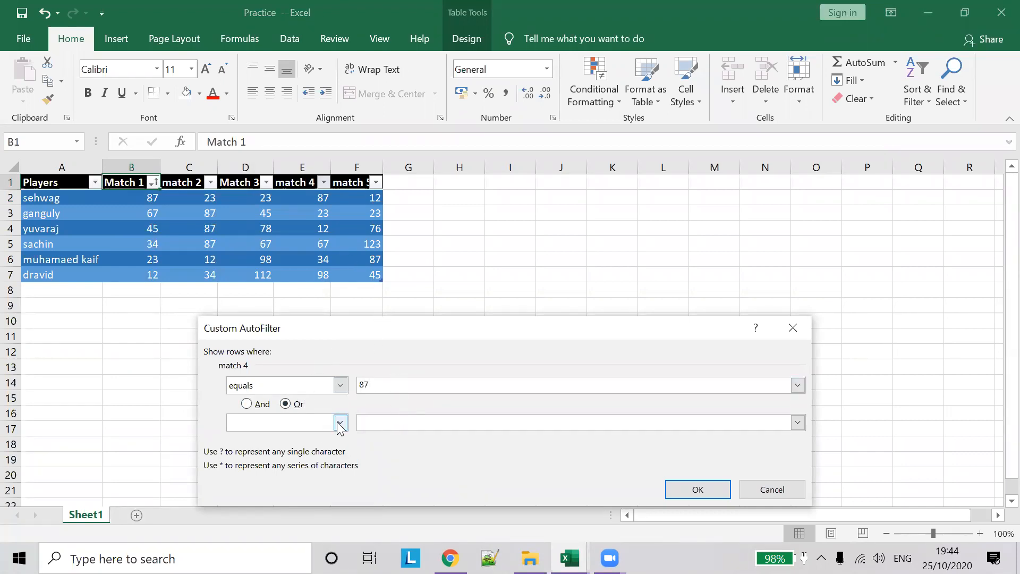
Set the second condition to equals 34 and apply the custom filter to the match 4 column
left_click(340, 423)
left_click(316, 422)
left_click(317, 422)
left_click(400, 423)
type("34")
left_click(705, 491)
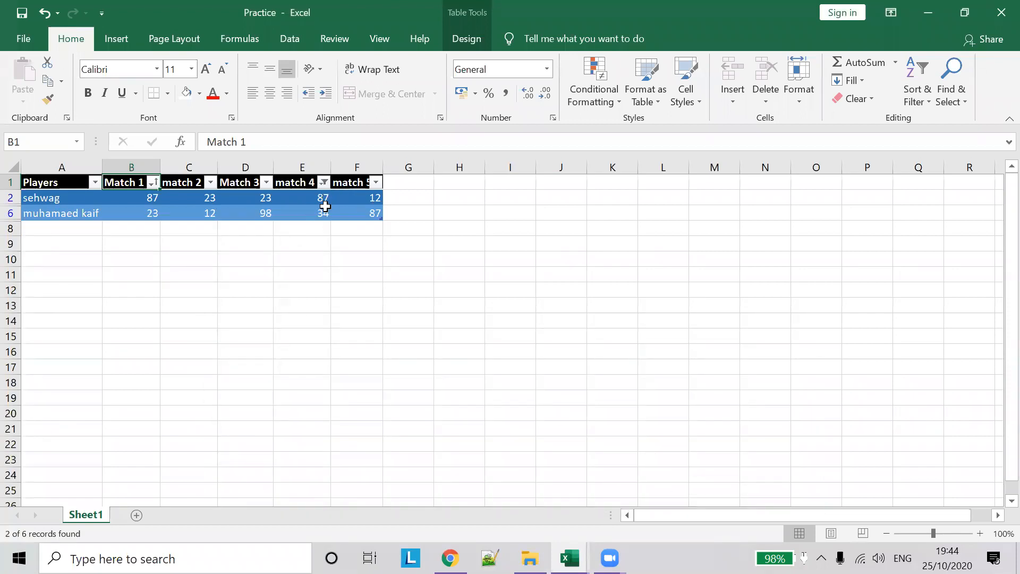
Change the match 4 custom filter to combine its two conditions with And, and apply it
left_click(324, 183)
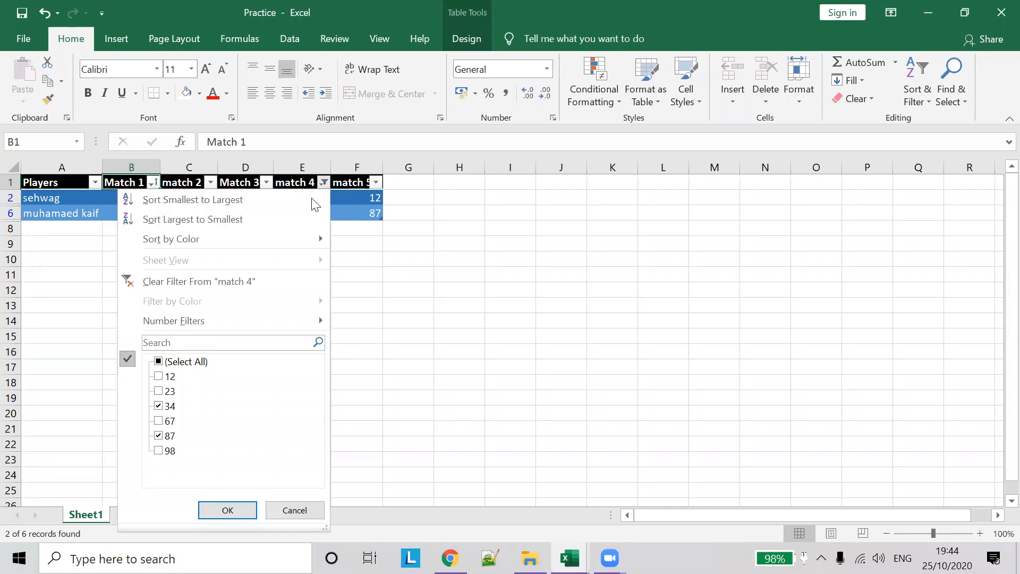
mouse_move(229, 318)
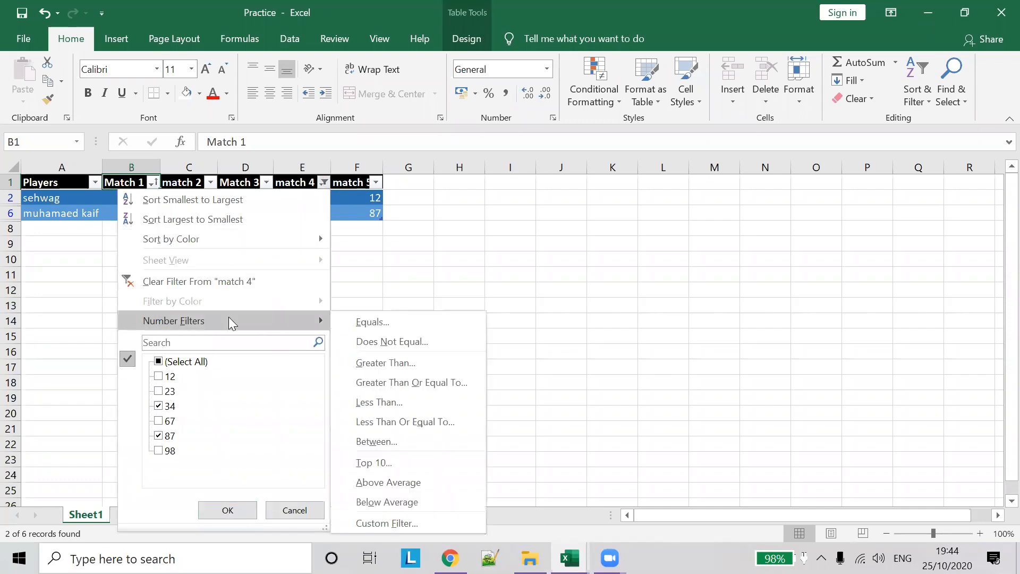
left_click(400, 523)
left_click(246, 404)
left_click(693, 483)
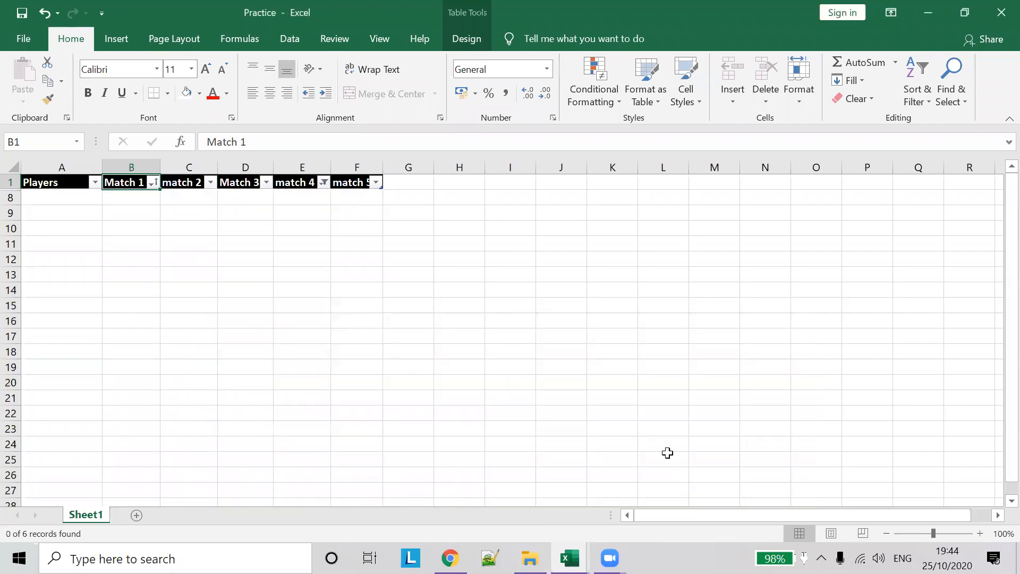
Examine the comparison operators offered in the custom number filter of the match 4 column
mouse_move(324, 197)
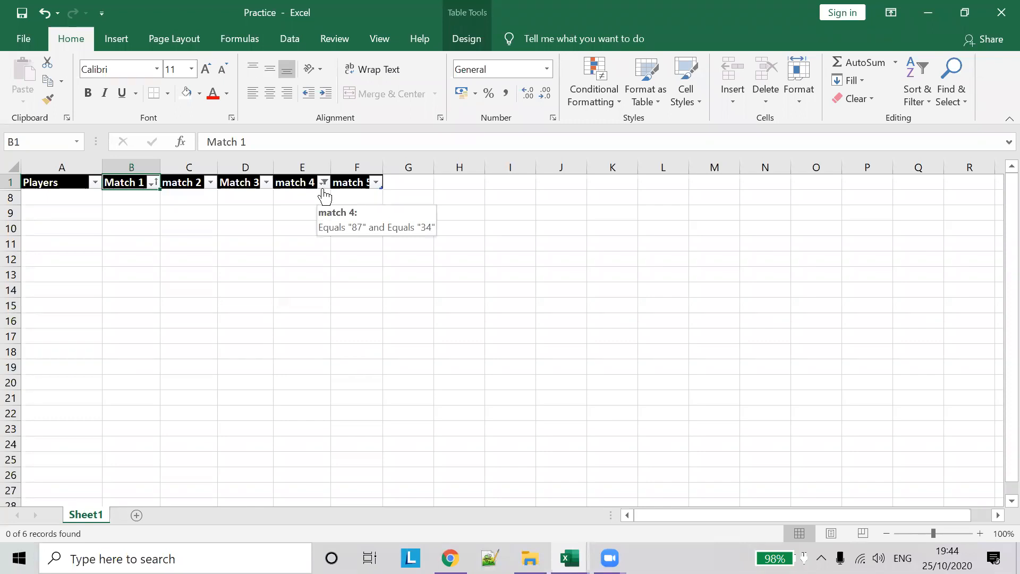
left_click(323, 184)
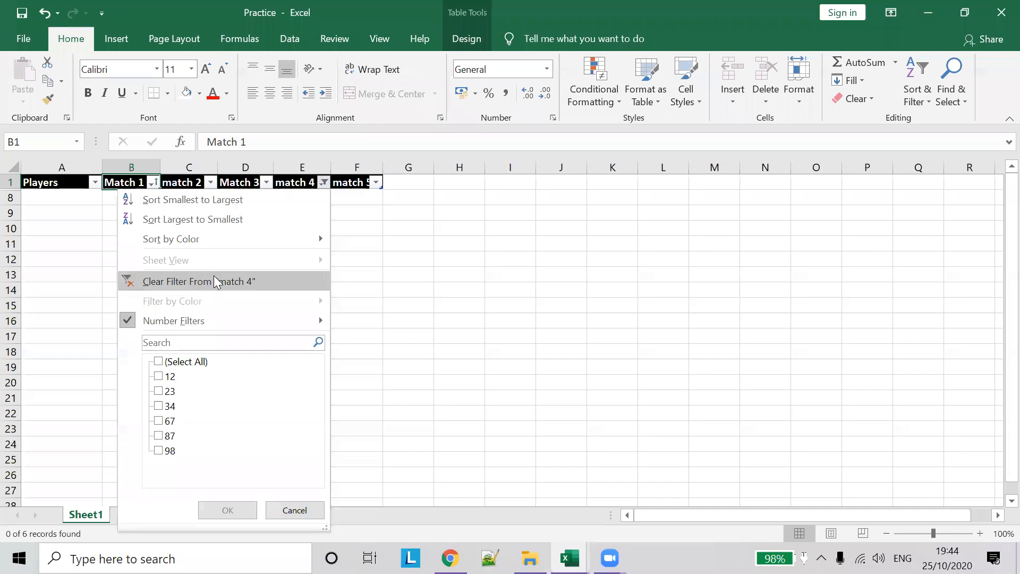
mouse_move(326, 316)
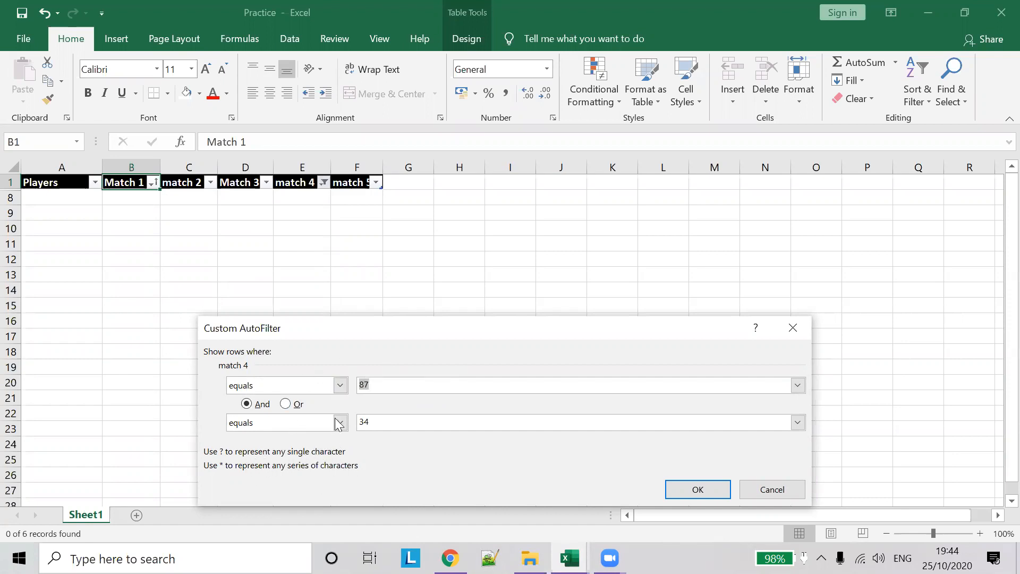
left_click(340, 386)
left_click(376, 347)
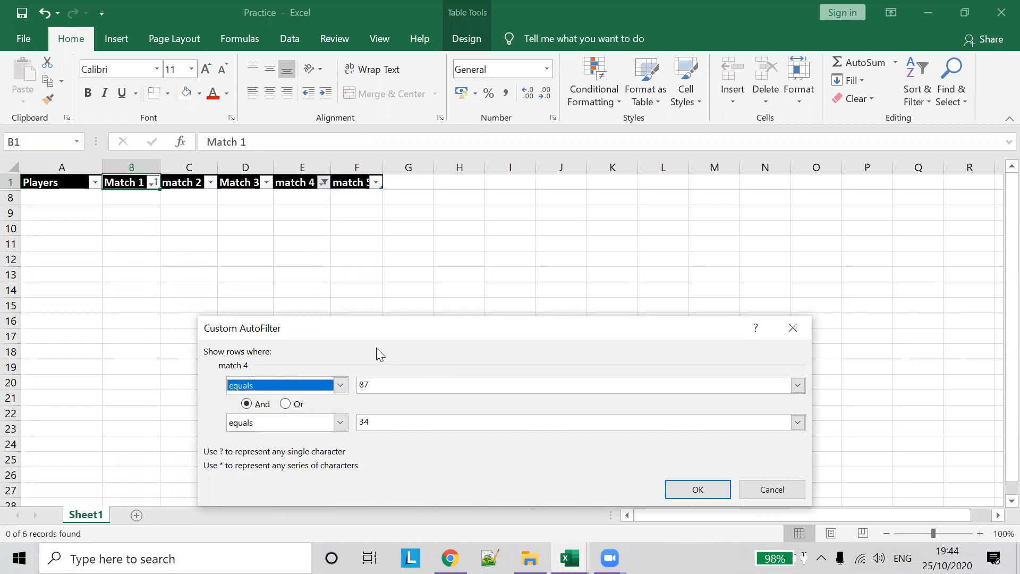
left_click(340, 385)
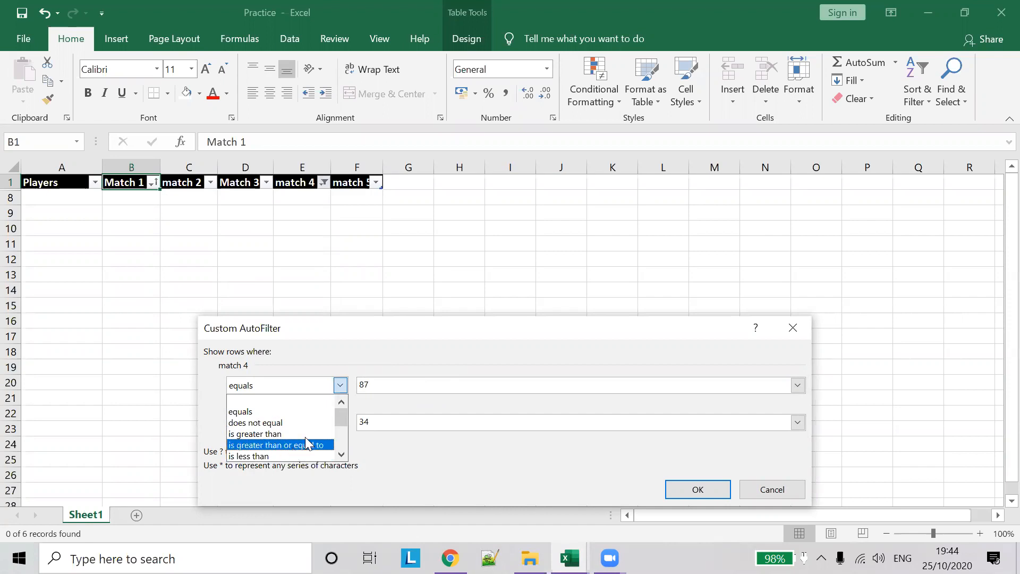
left_click(435, 364)
left_click(787, 489)
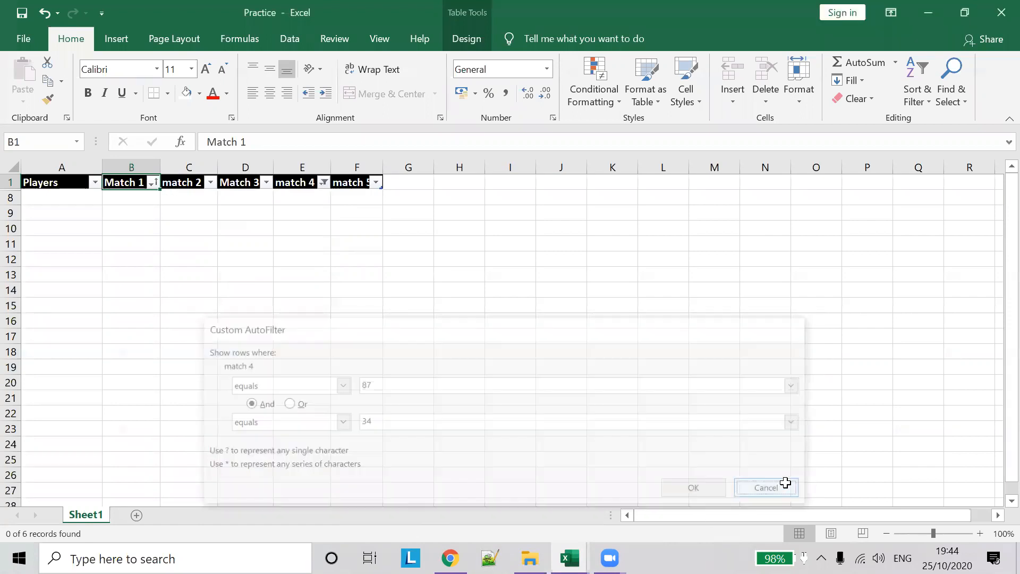
Clear the filter from the match 4 column and deselect the table
left_click(326, 184)
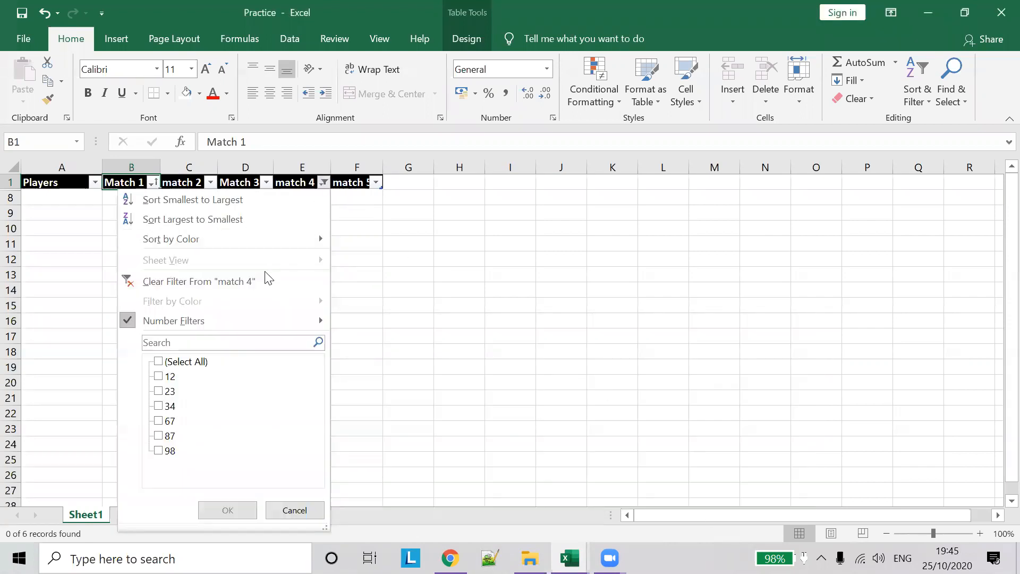
left_click(224, 282)
left_click_drag(527, 301, 528, 295)
left_click(558, 275)
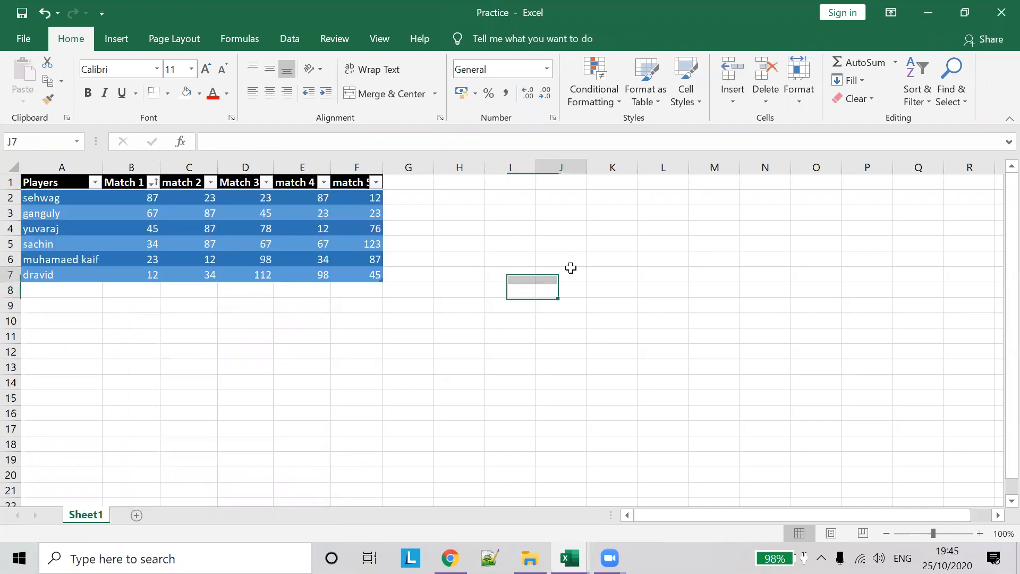
left_click(644, 102)
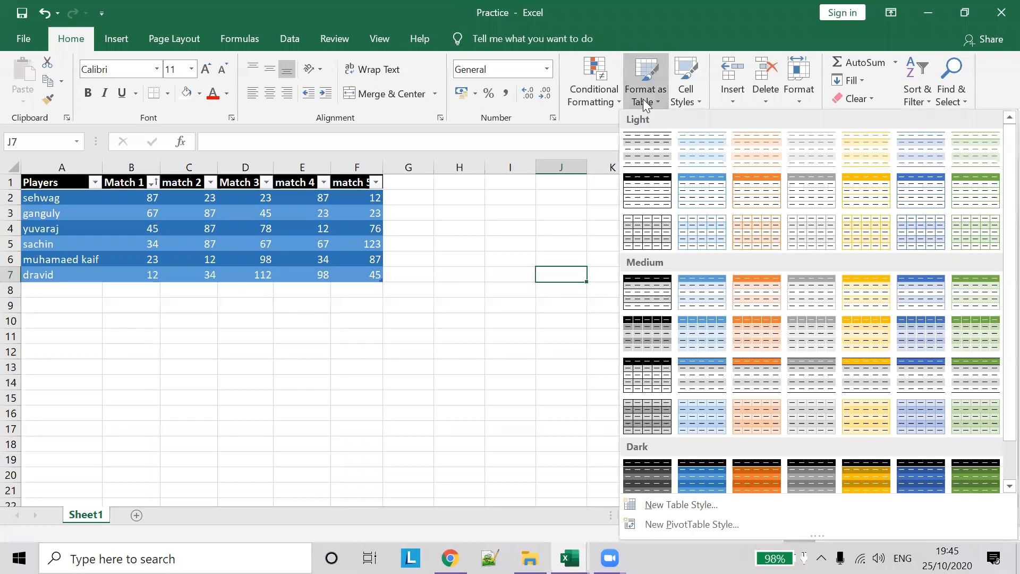
scroll(684, 441, "down", 1)
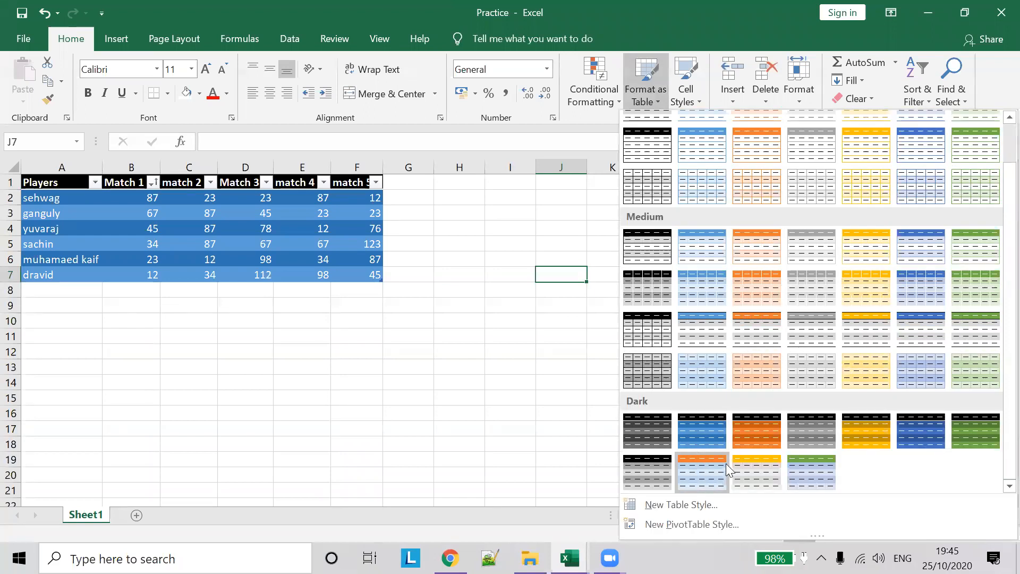
left_click(494, 239)
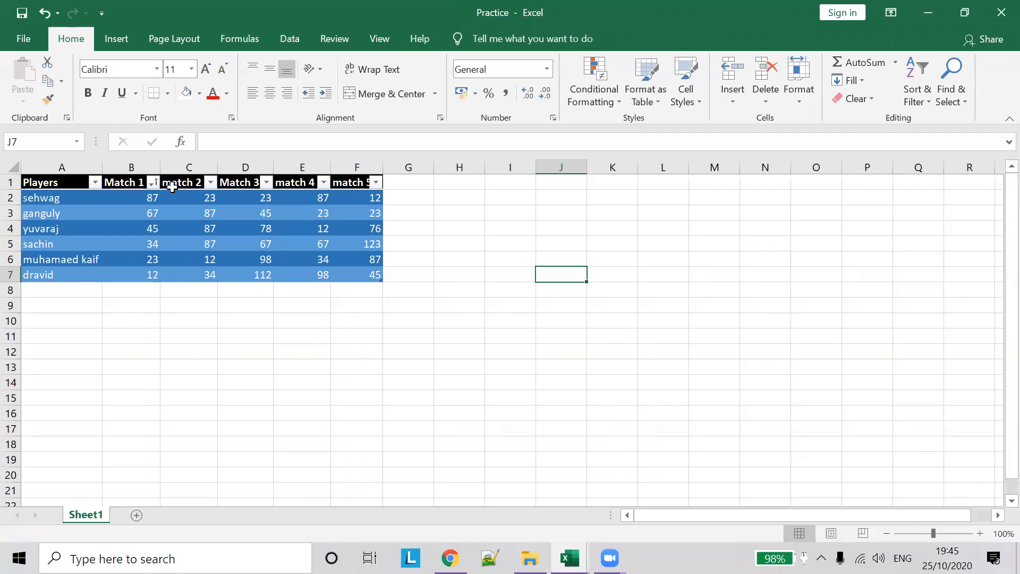
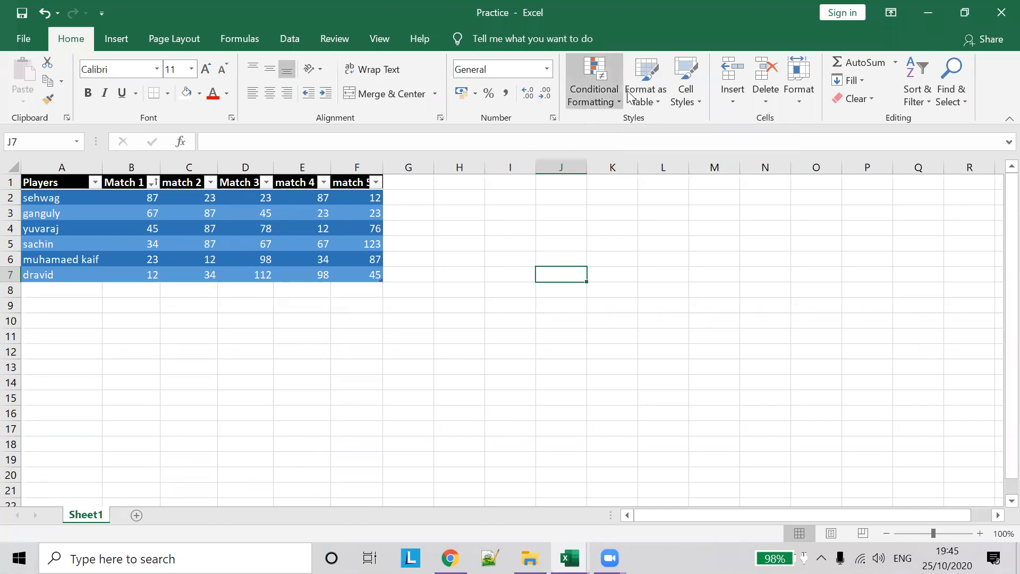
Start a new custom table style and give its Whole Table element a light green fill
left_click(649, 97)
scroll(672, 433, "down", 2)
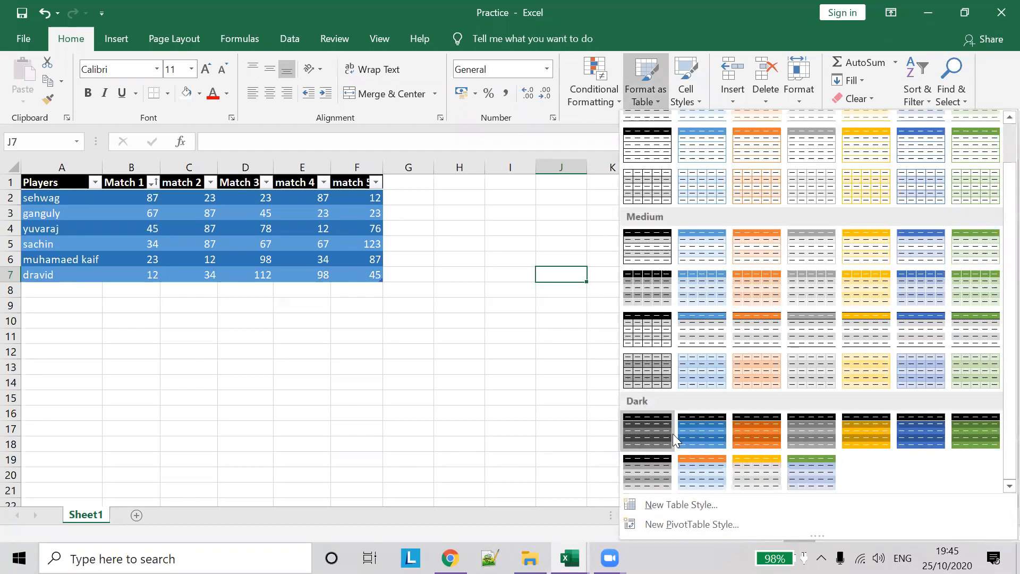
left_click(681, 502)
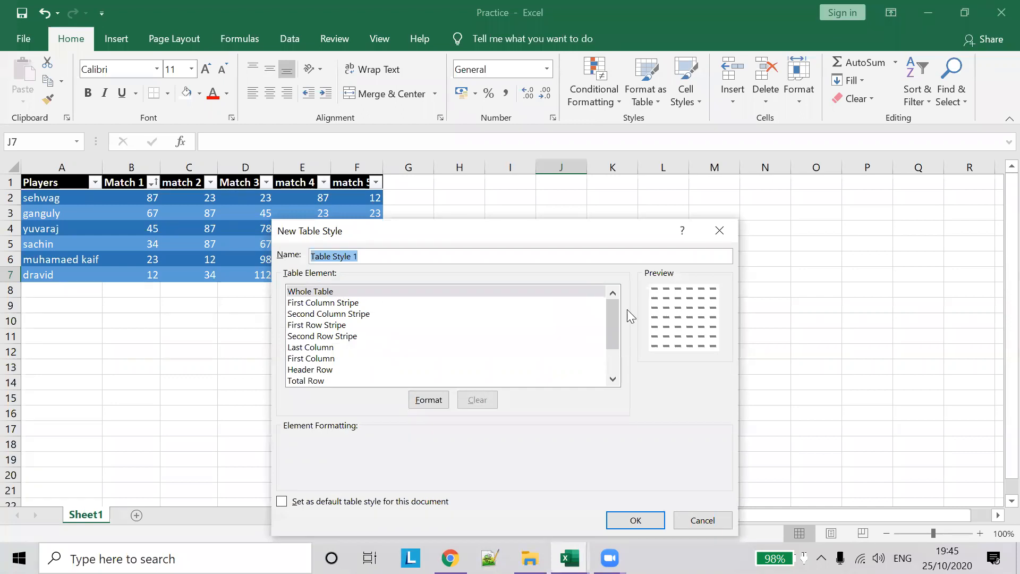
left_click(531, 294)
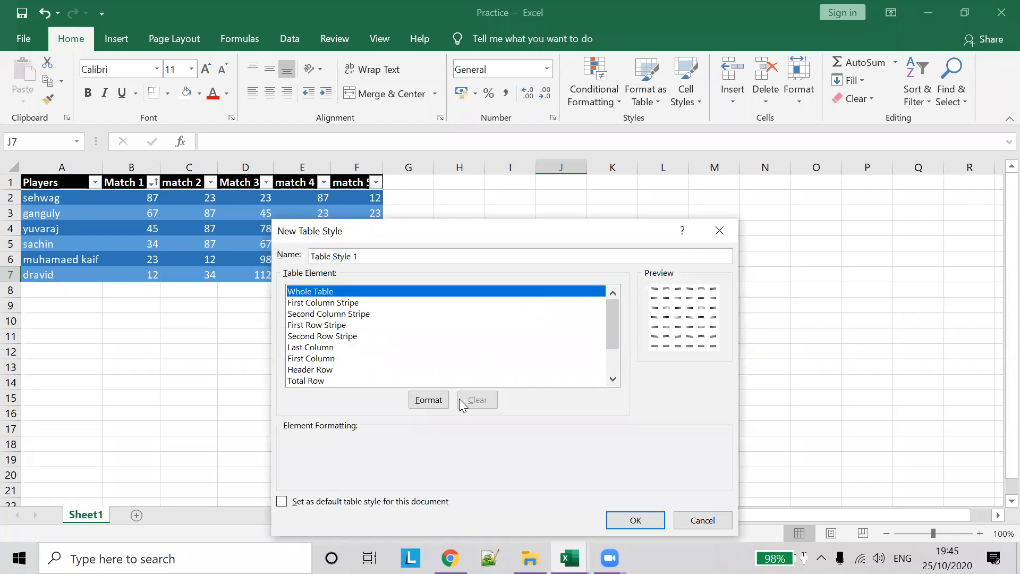
left_click(431, 406)
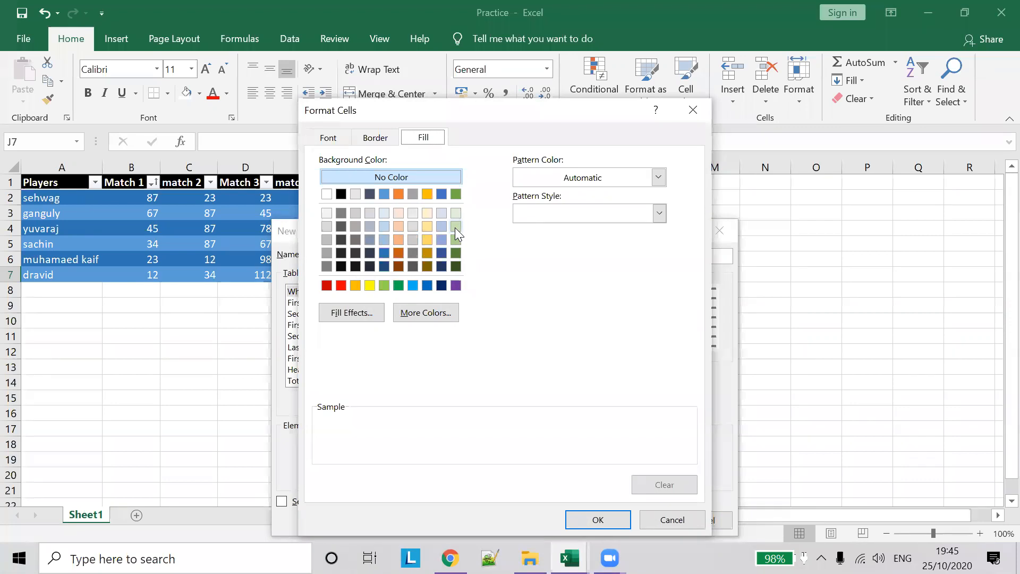
left_click(454, 227)
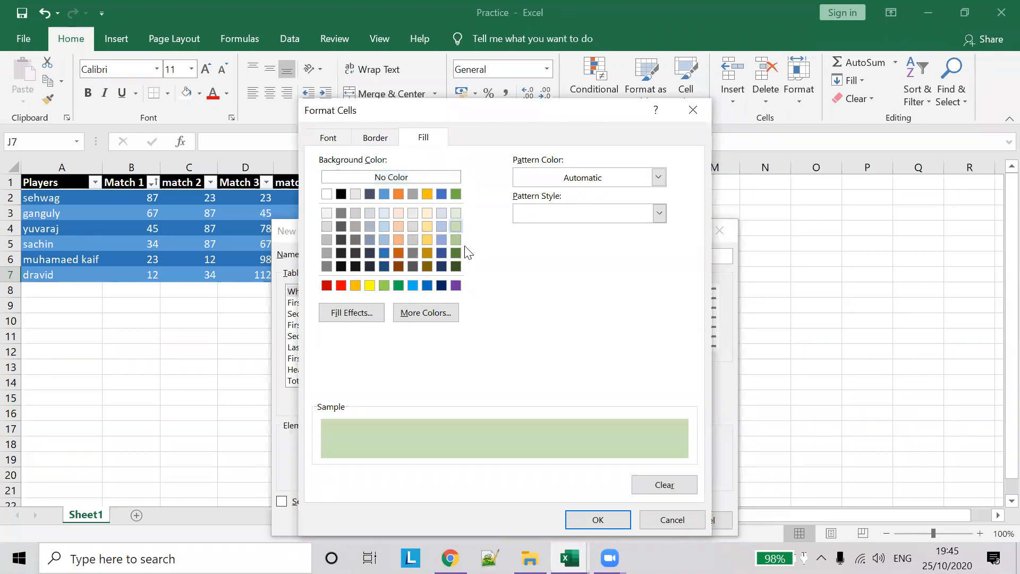
left_click(616, 521)
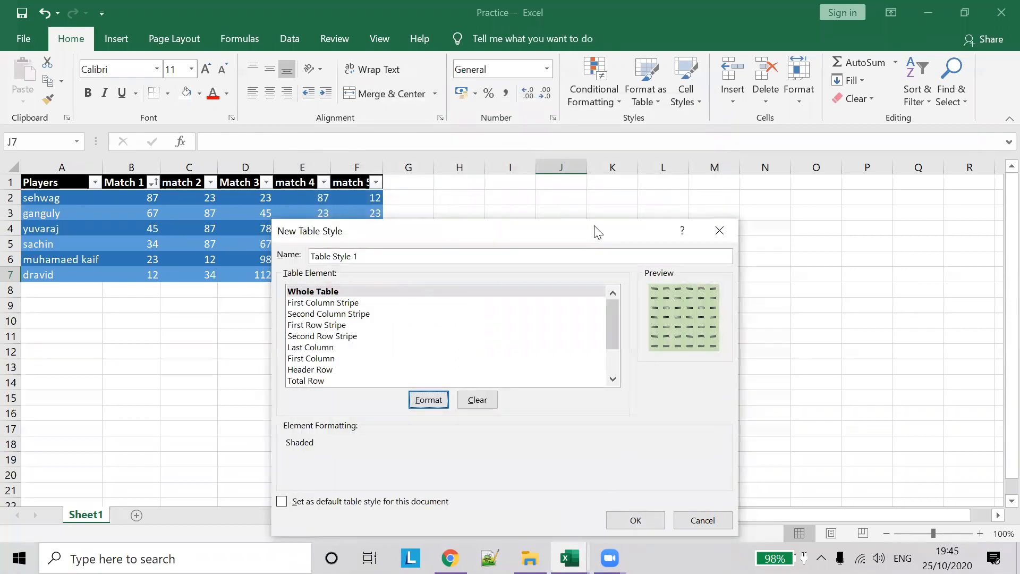
Give the Header Row element of the new table style a dark green fill
left_click_drag(598, 233, 752, 196)
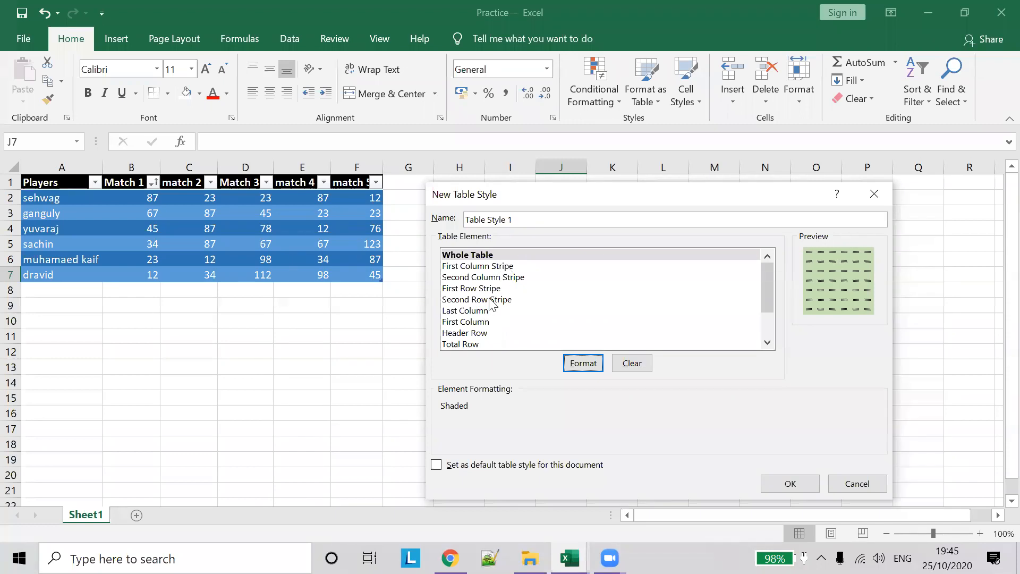
left_click(480, 335)
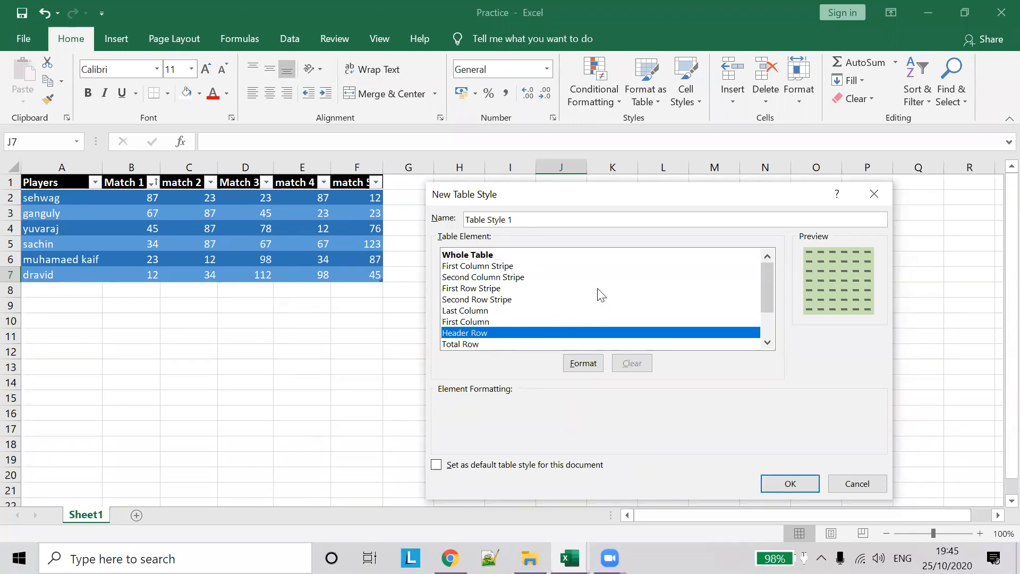
left_click(583, 362)
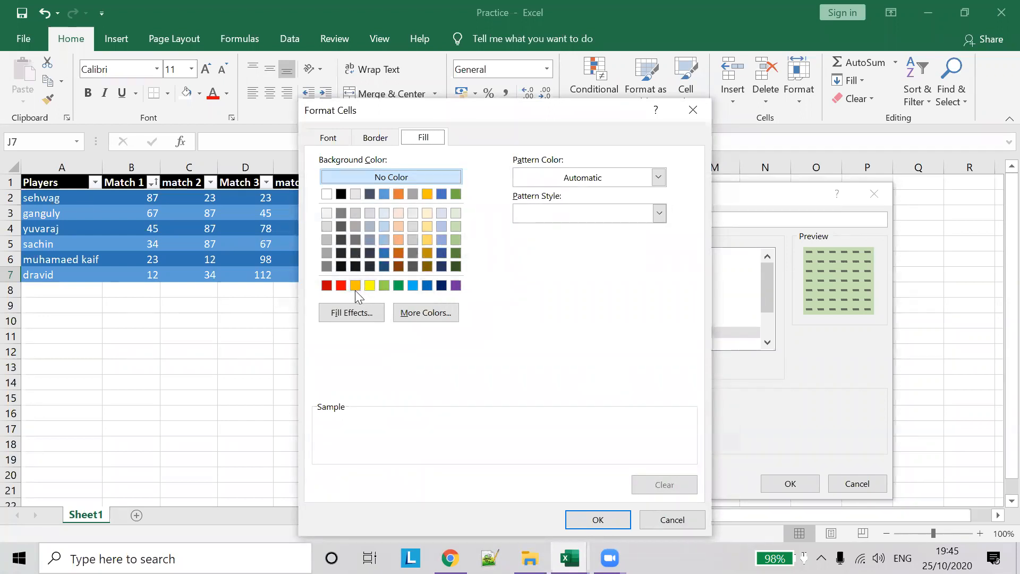
left_click(398, 288)
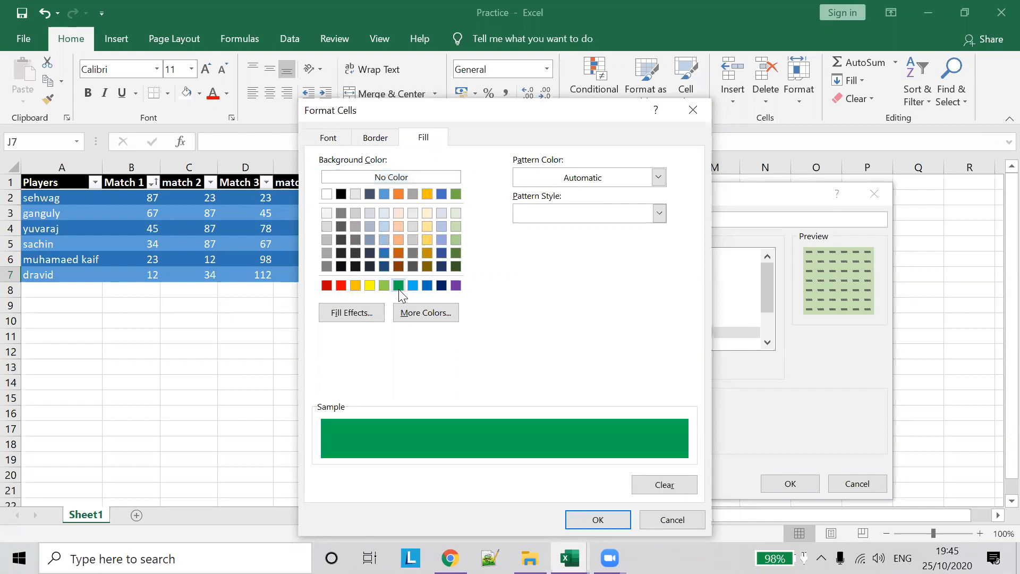
left_click(609, 518)
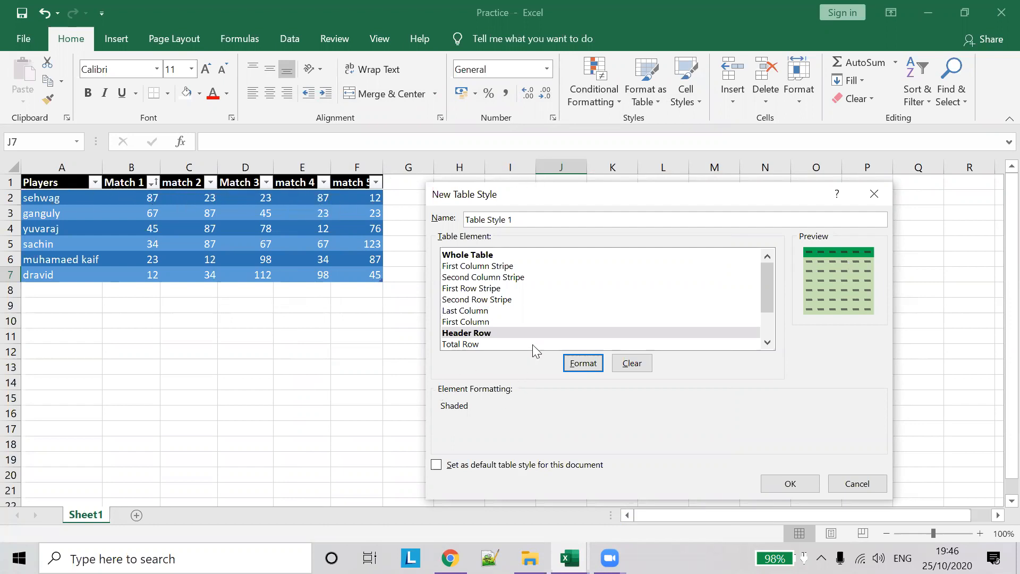
Name the new table style with a person's first name followed by "style", and save it
scroll(568, 312, "down", 2)
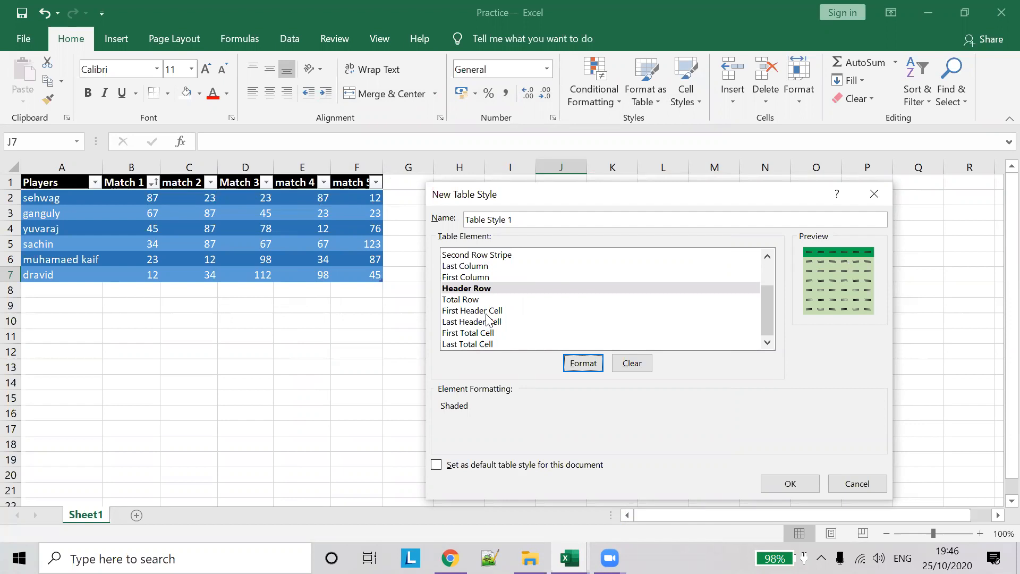
scroll(489, 317, "up", 1)
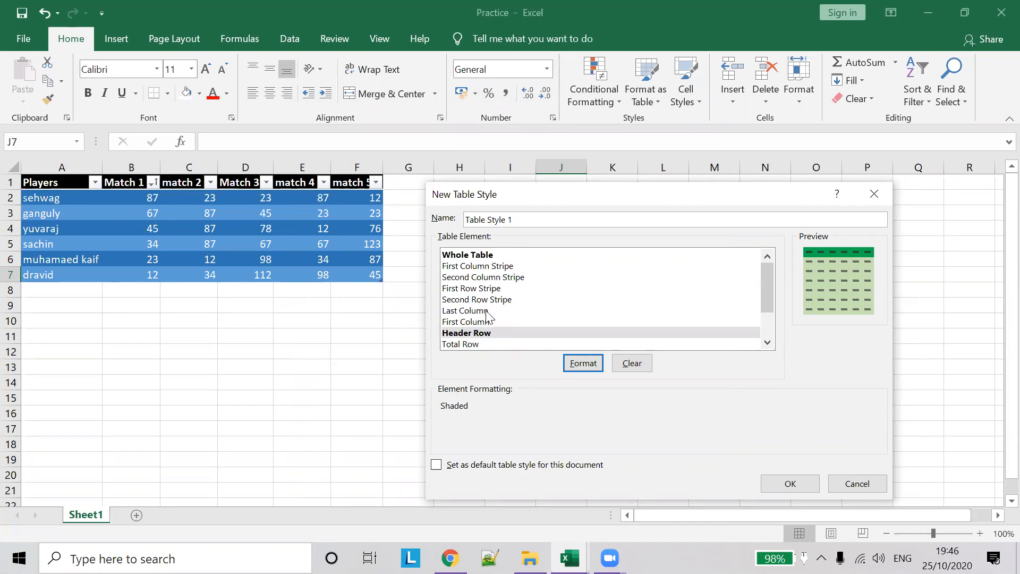
left_click_drag(526, 221, 369, 196)
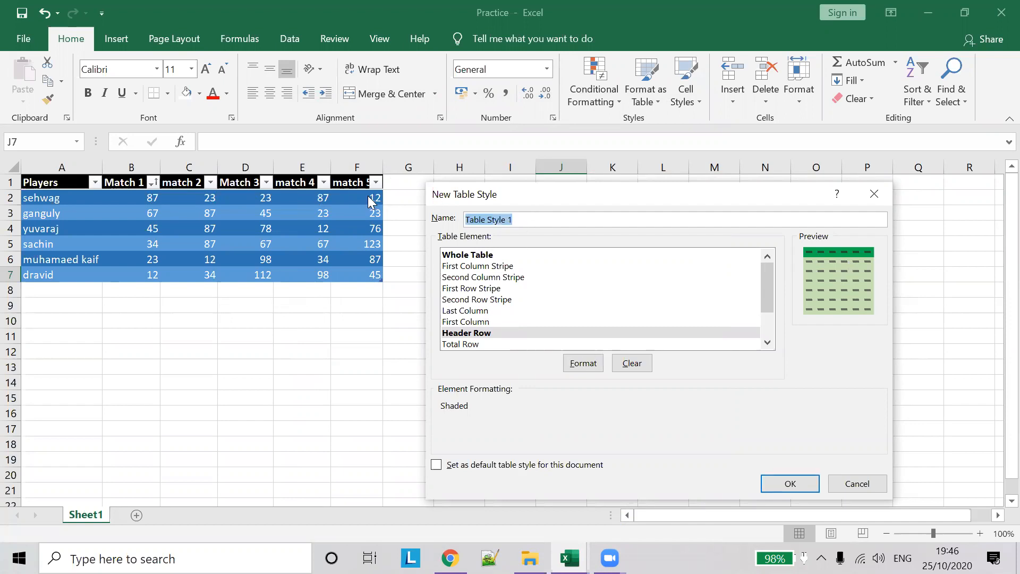
type("robert")
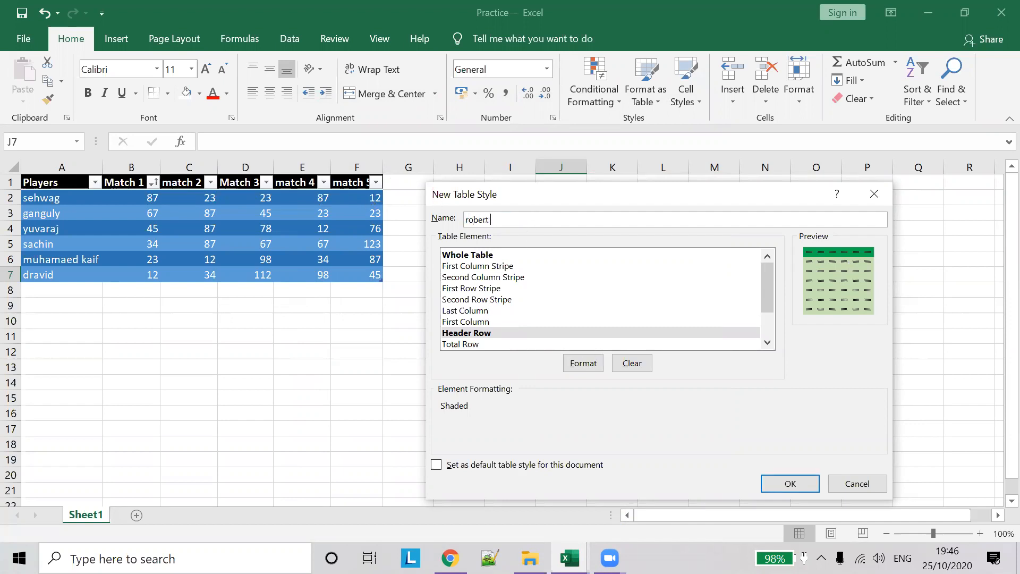
type(" style")
scroll(547, 311, "down", 2)
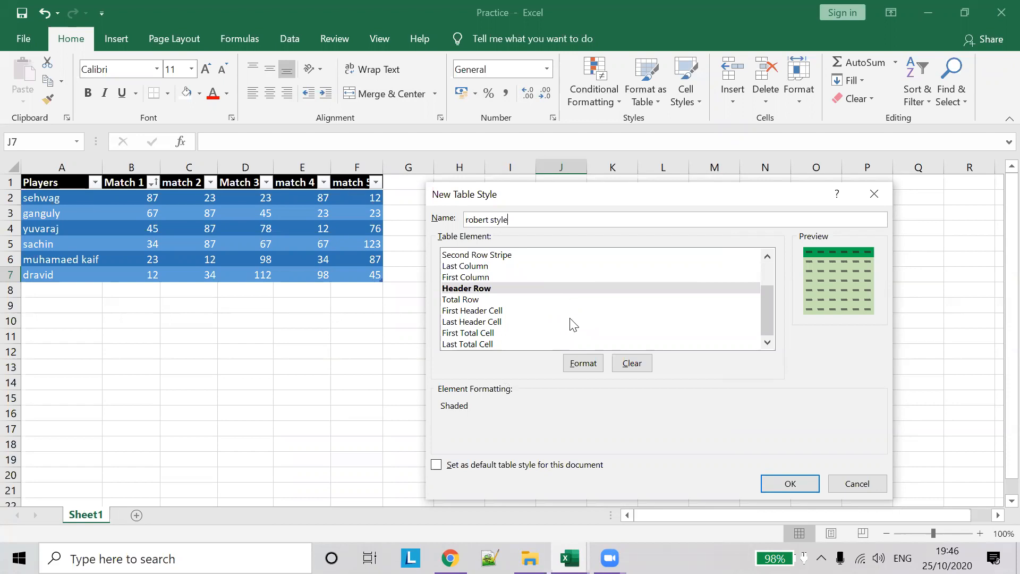
scroll(528, 309, "up", 2)
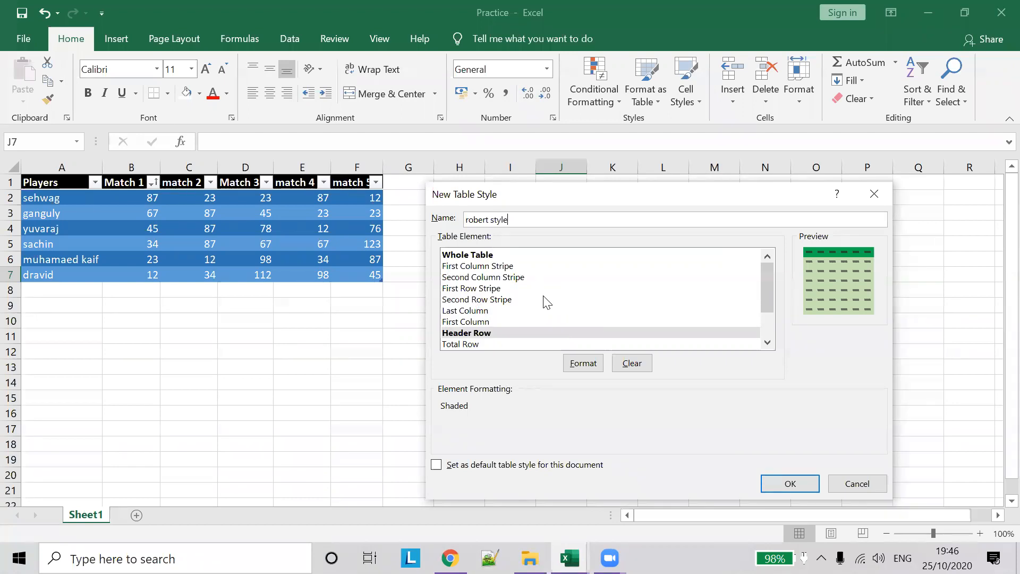
scroll(549, 317, "down", 2)
left_click(804, 484)
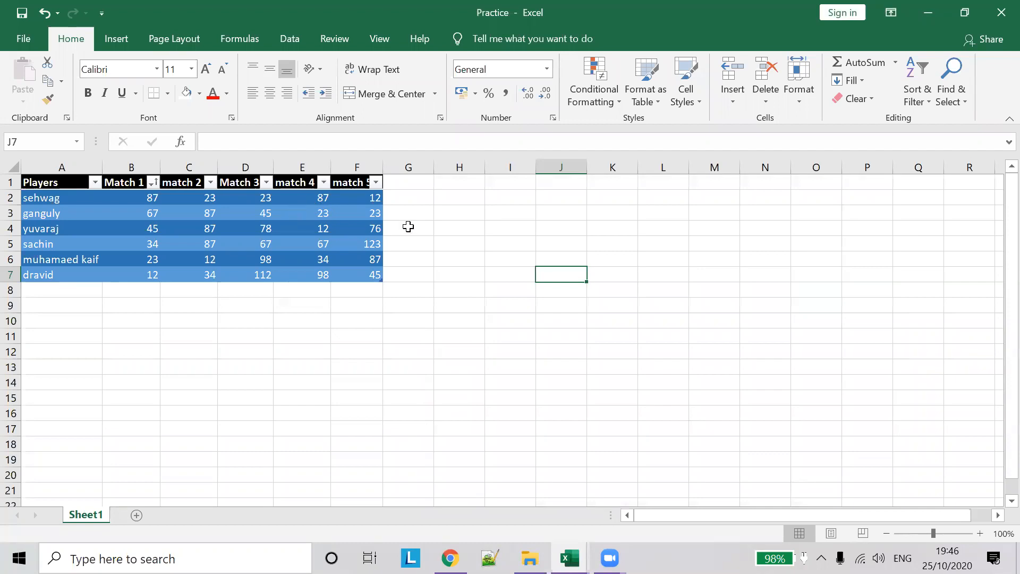
Apply the custom green table style to the score table A1:F7
left_click_drag(59, 182, 378, 276)
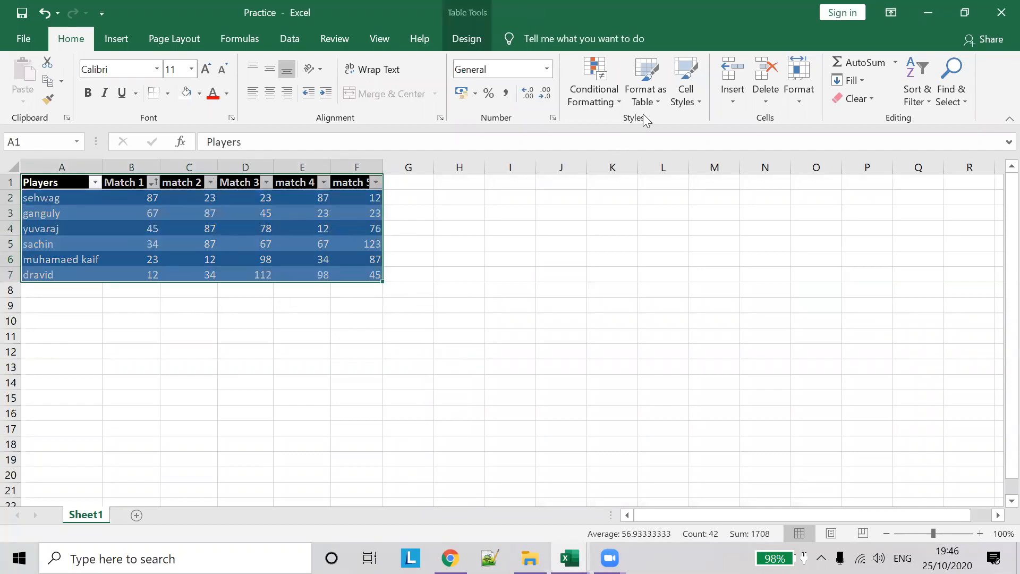
left_click(655, 99)
scroll(689, 286, "up", 1)
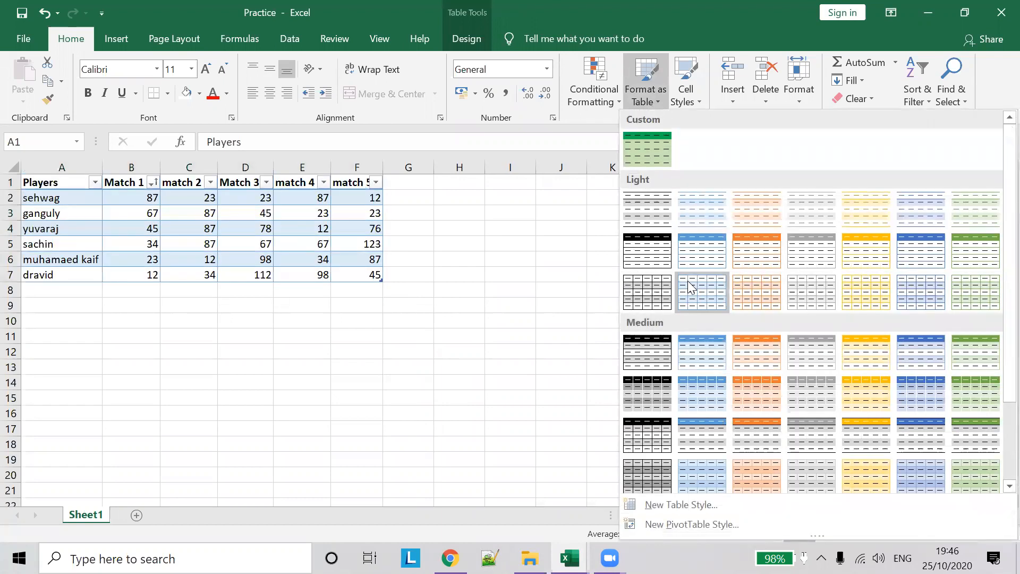
left_click(646, 145)
left_click(475, 274)
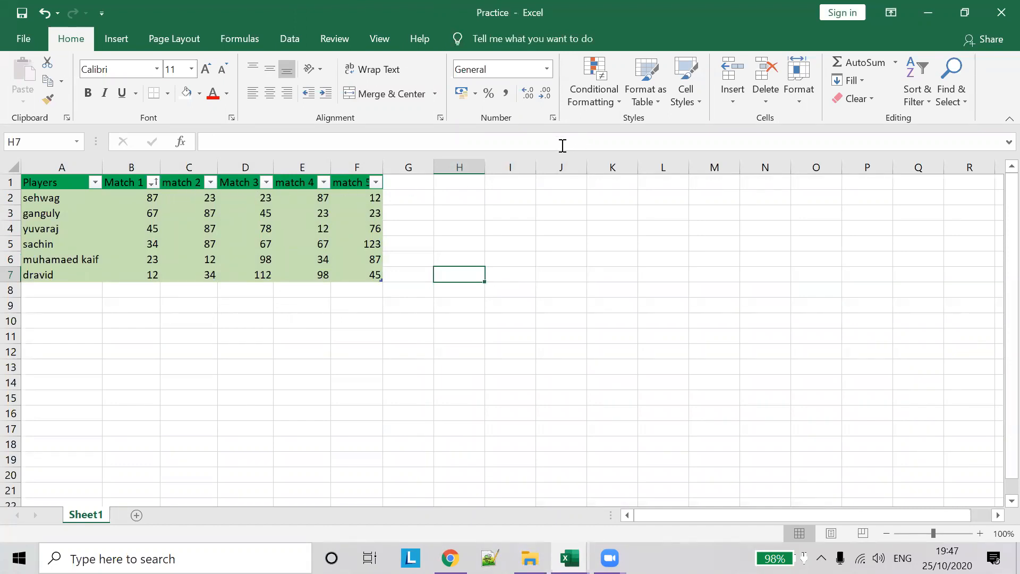
Modify the custom green table style by giving its First Header Cell element a dark blue fill, and save the change
left_click(643, 105)
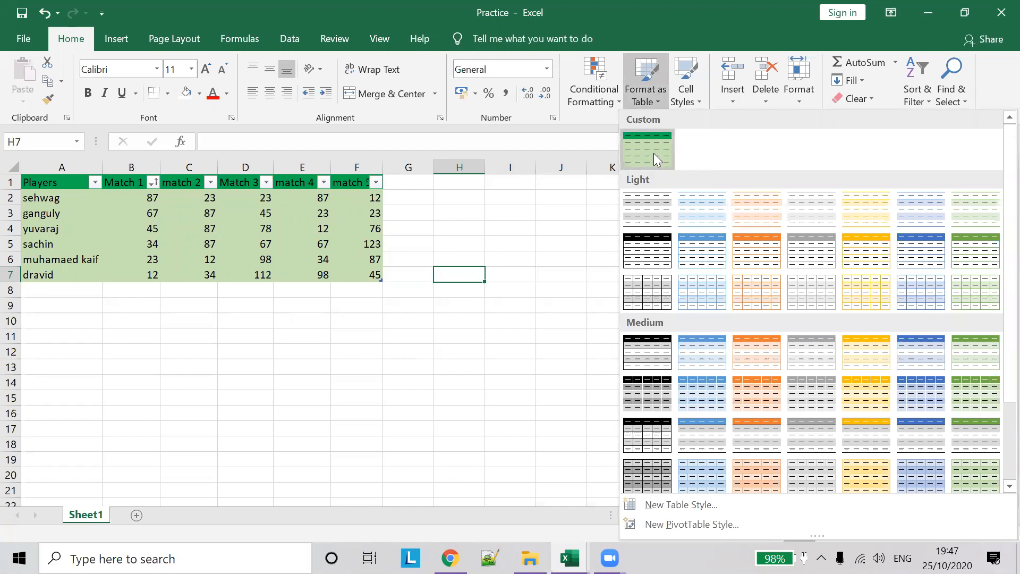
right_click(656, 159)
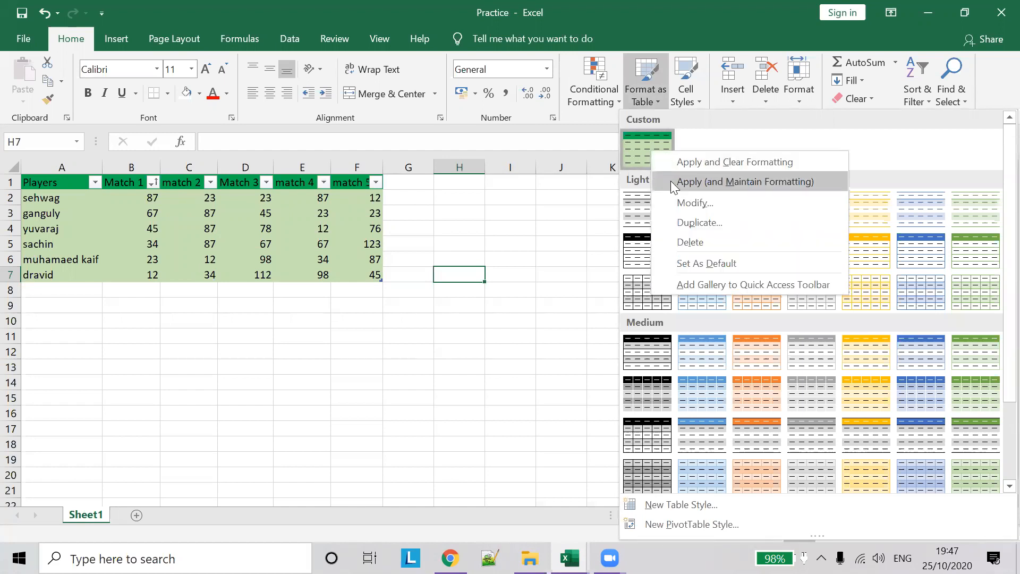
left_click(696, 205)
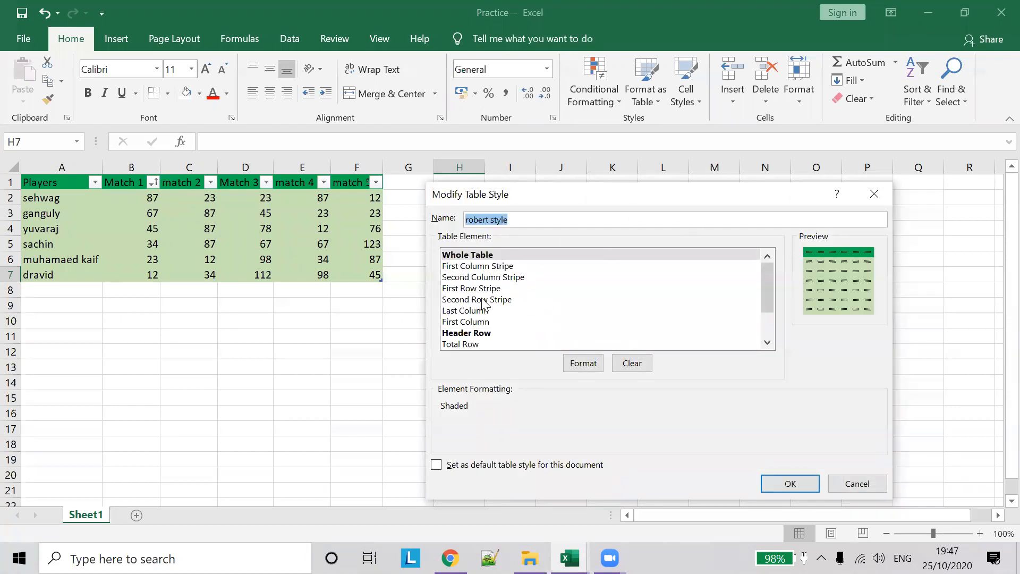
scroll(518, 322, "down", 2)
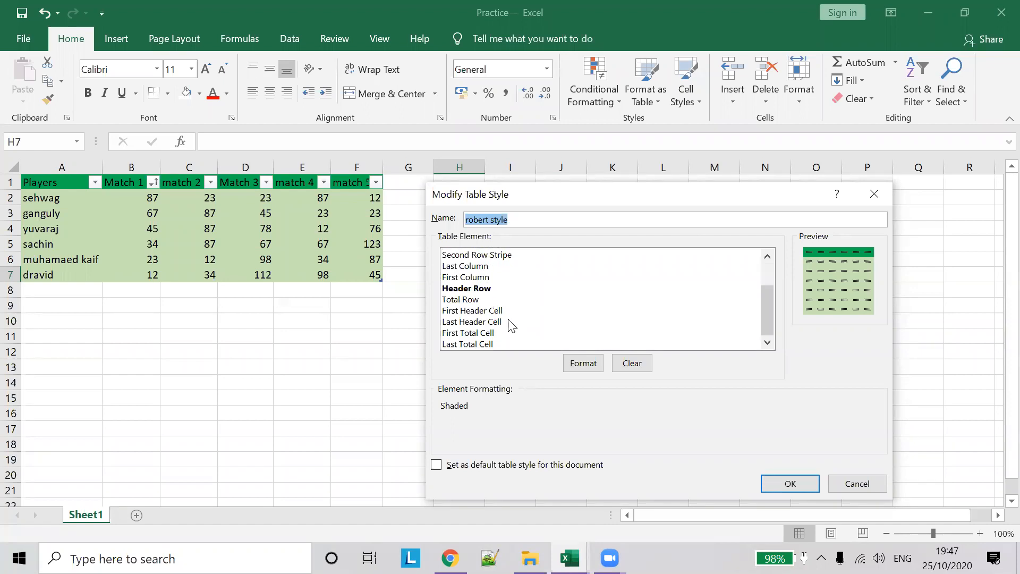
left_click(481, 311)
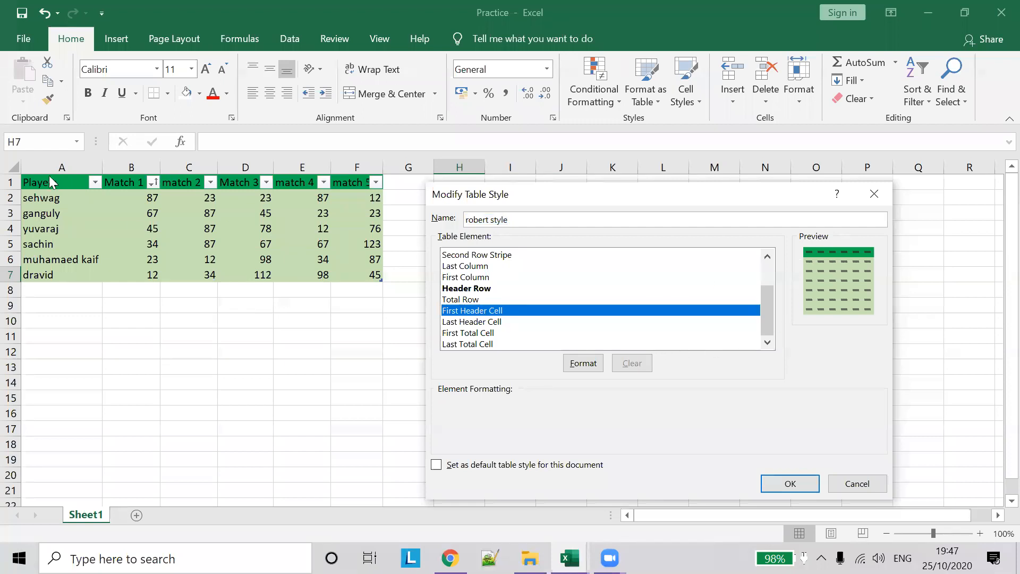
left_click(582, 364)
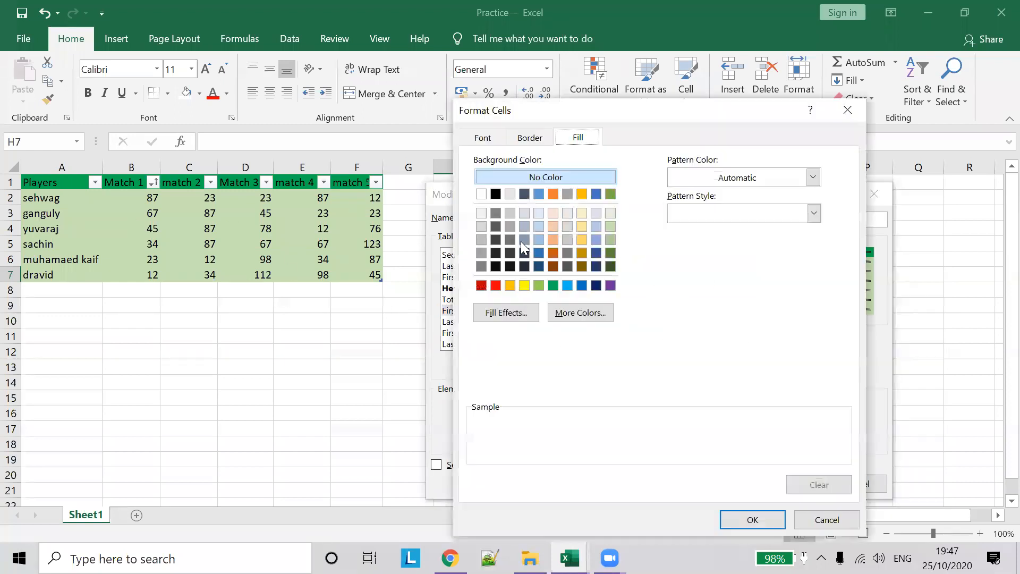
left_click(538, 265)
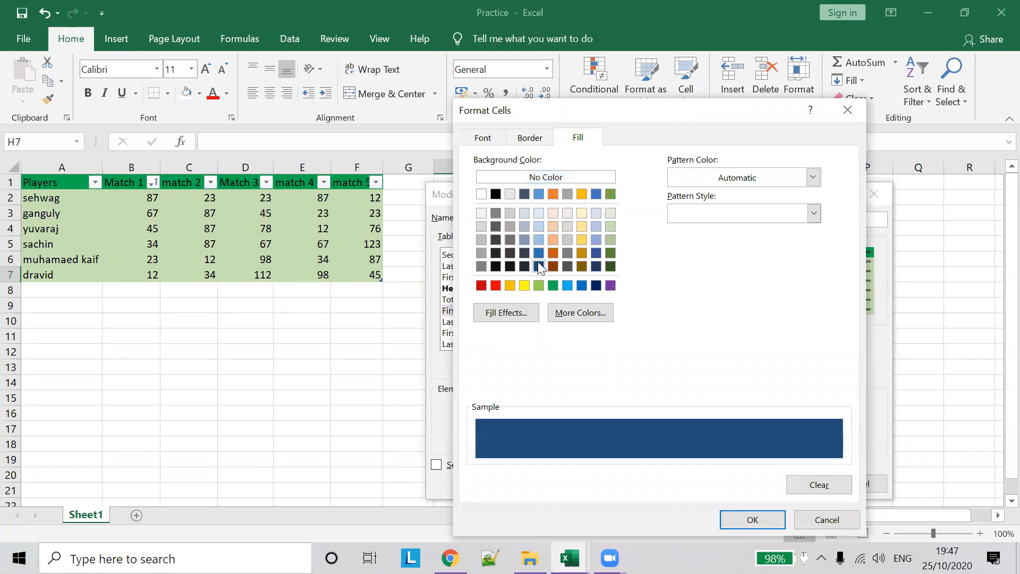
left_click(750, 516)
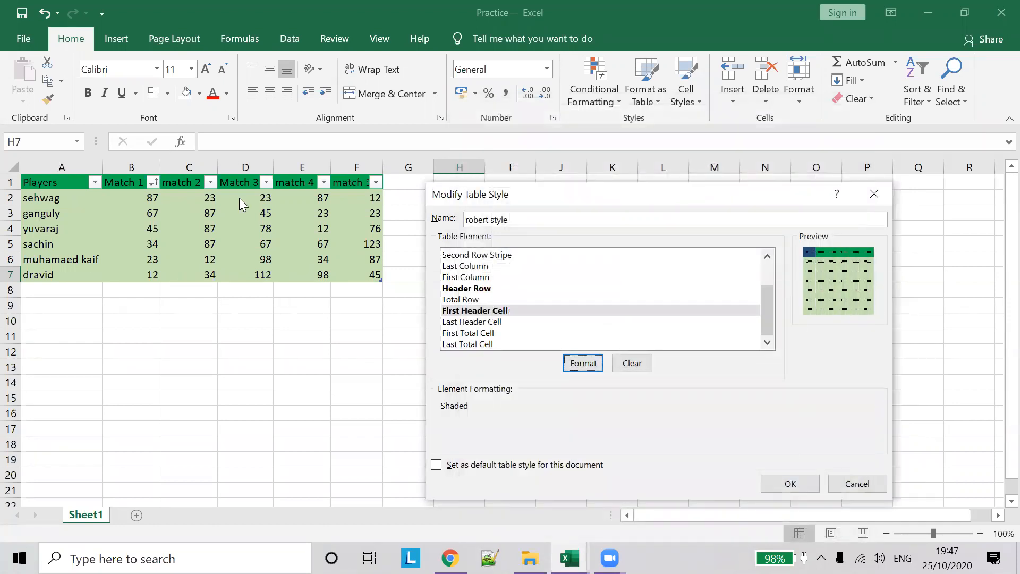
left_click(795, 492)
left_click(800, 481)
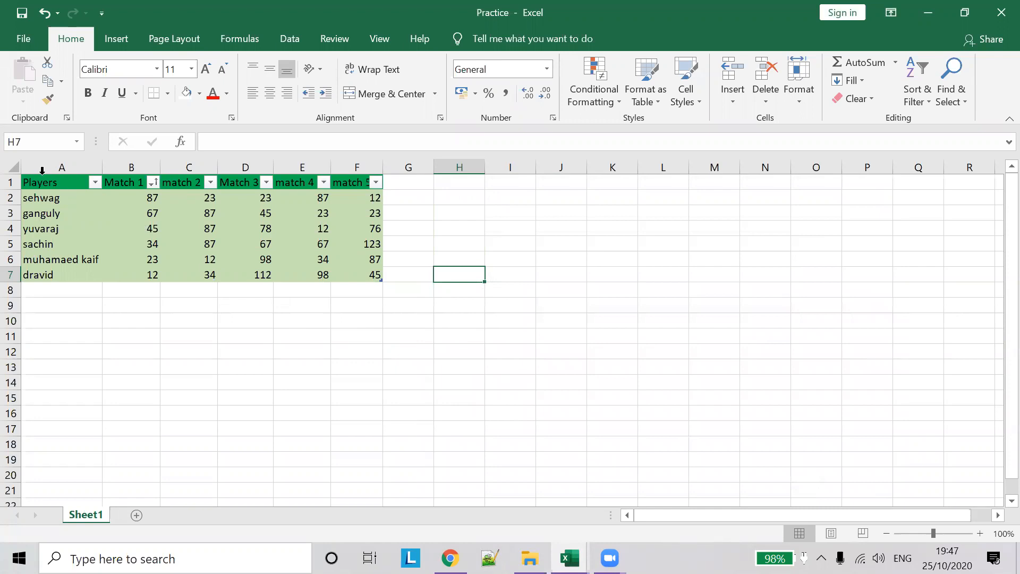
Reapply the modified custom table style to the score table A1:F7, clearing its existing formatting
left_click_drag(65, 190, 364, 275)
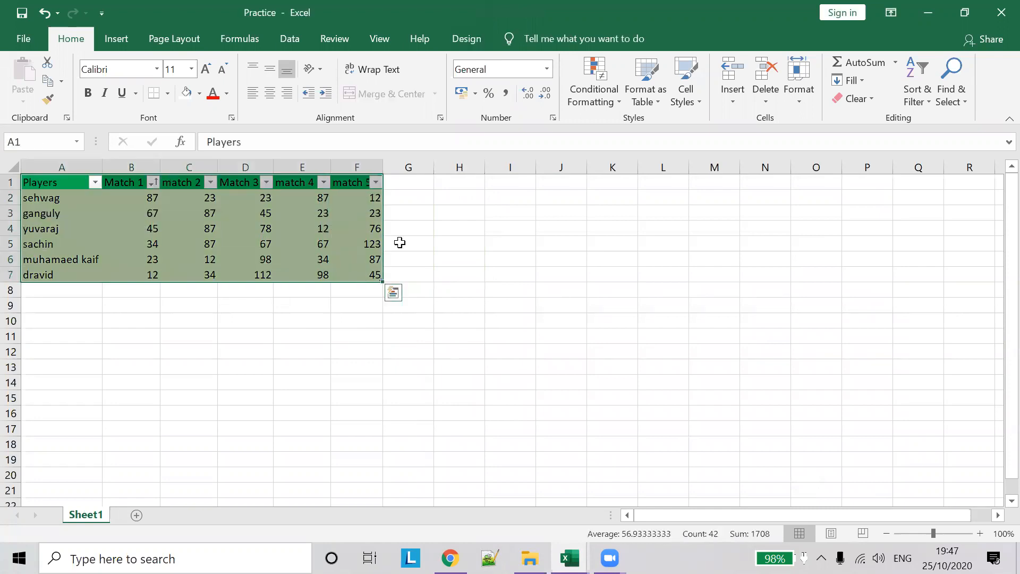
left_click(647, 107)
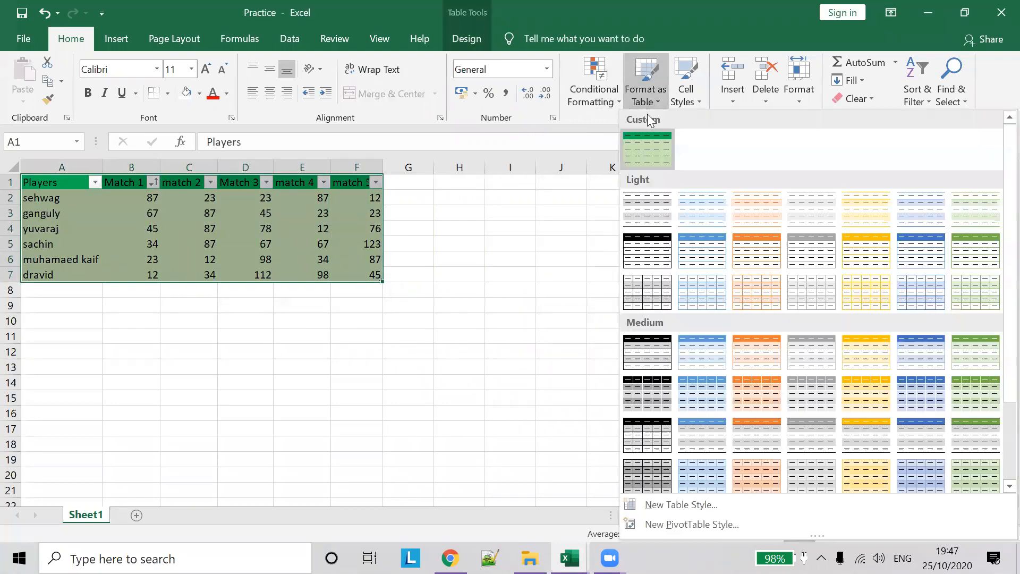
right_click(648, 152)
left_click(668, 159)
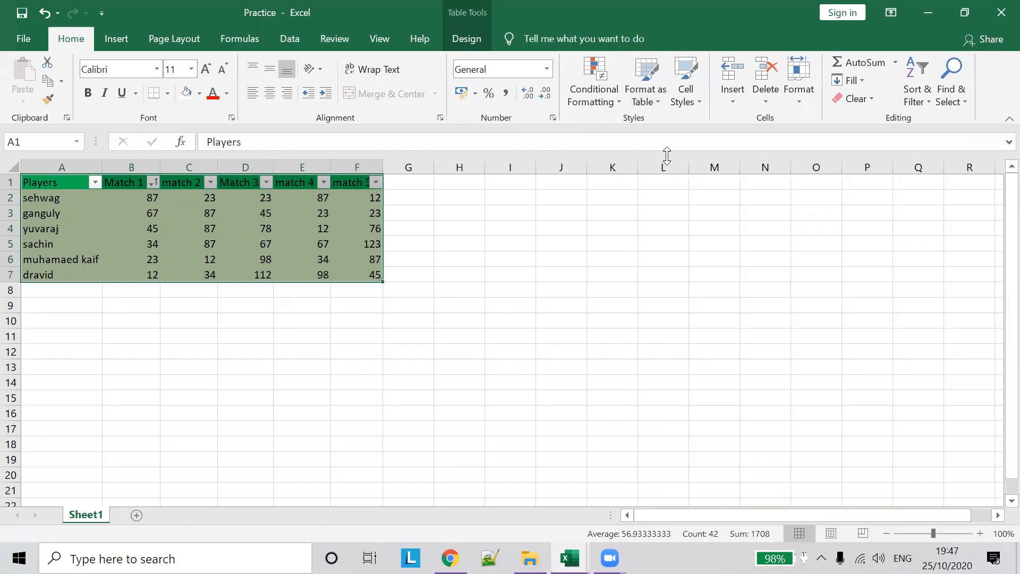
left_click(647, 225)
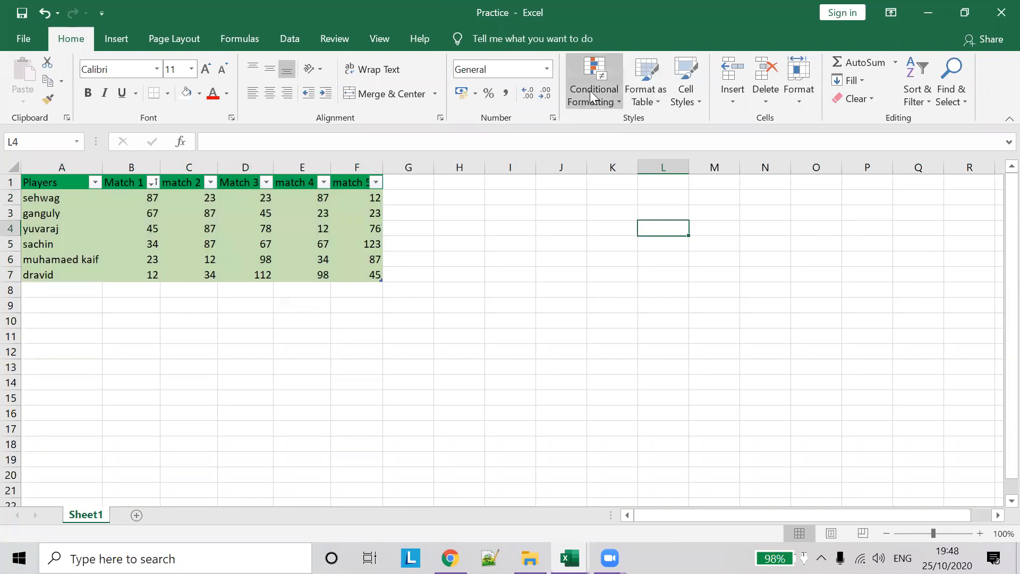
Reopen the custom table style for modification, examine its table elements and preview, and close it without saving
left_click(64, 185)
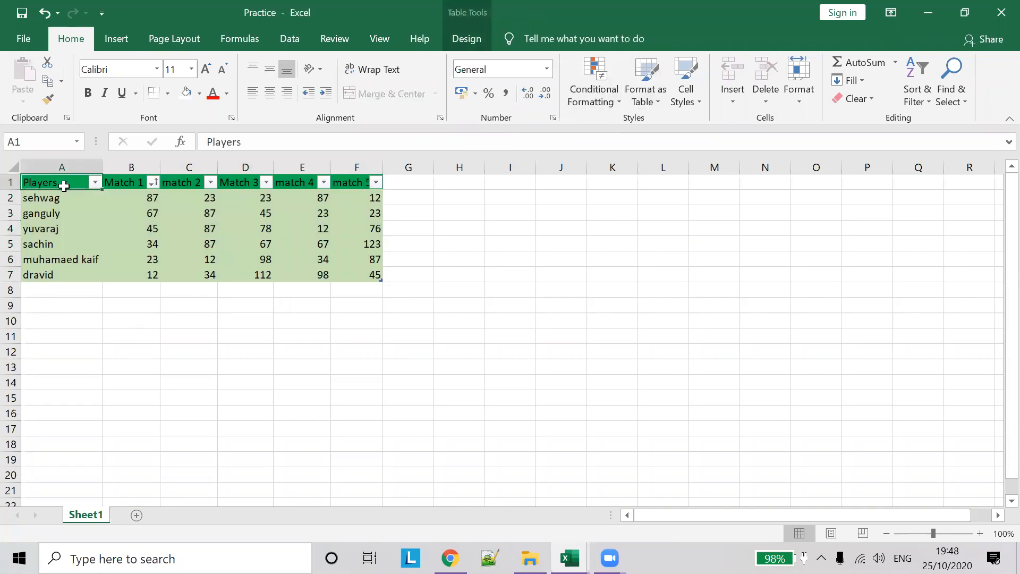
left_click(616, 106)
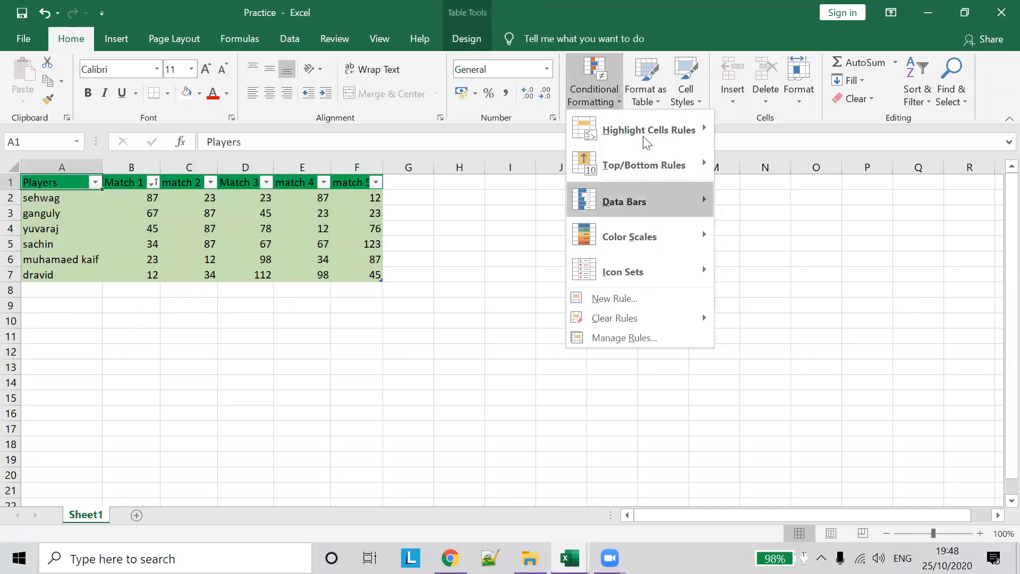
left_click(646, 90)
right_click(647, 161)
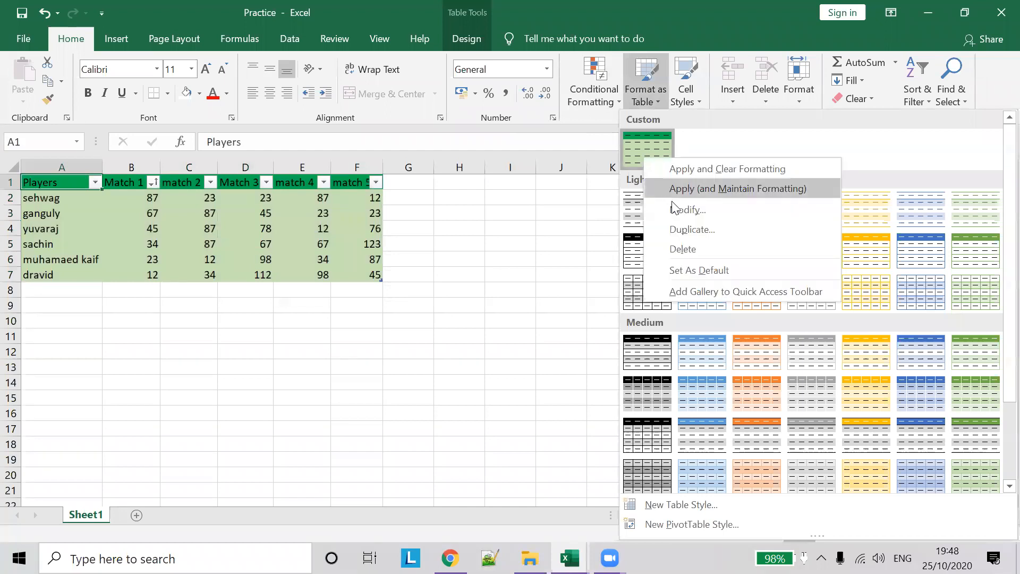
left_click(672, 210)
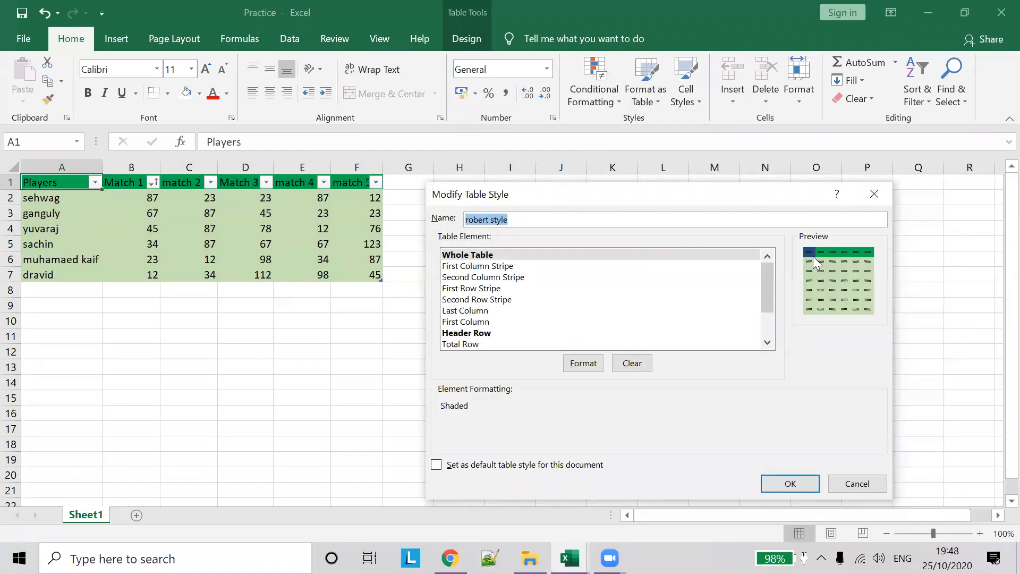
scroll(610, 311, "down", 2)
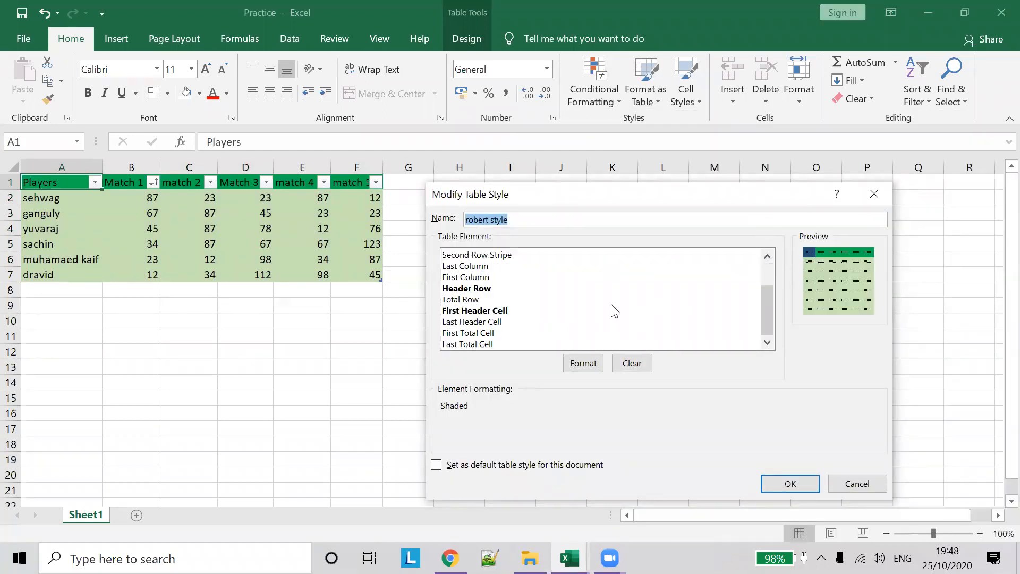
scroll(642, 311, "up", 2)
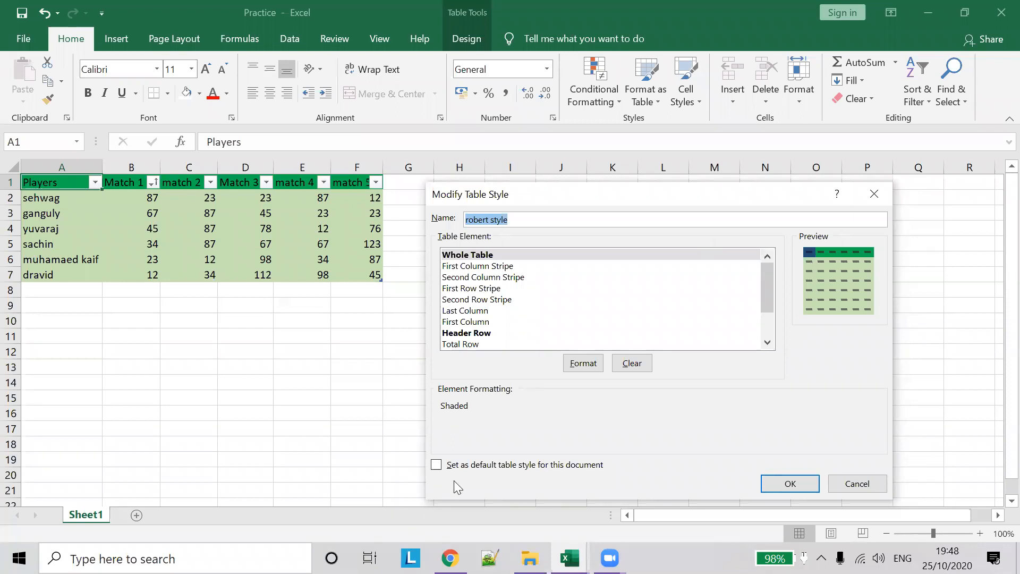
scroll(498, 339, "down", 2)
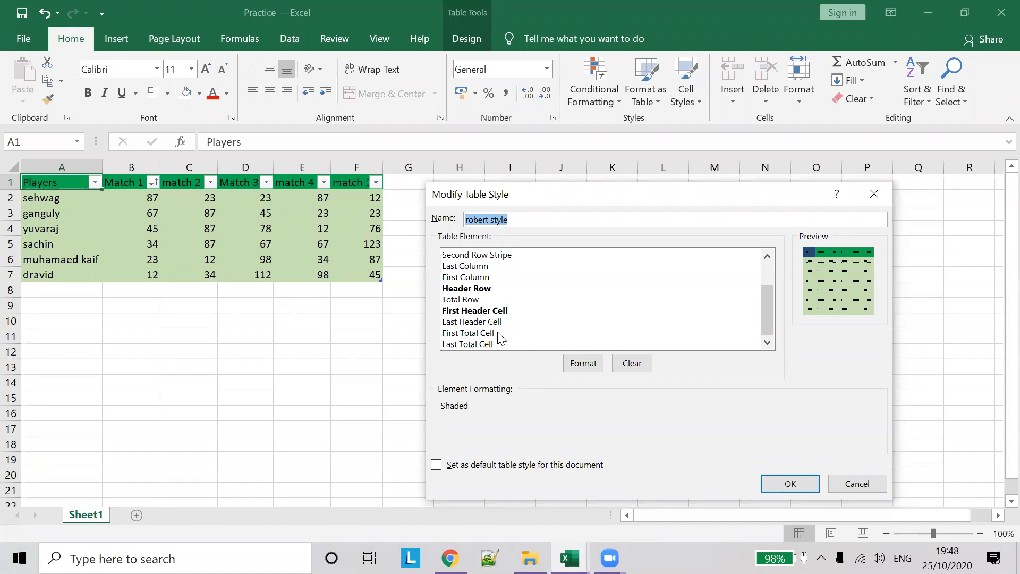
left_click(498, 333)
left_click(501, 312)
left_click(500, 256)
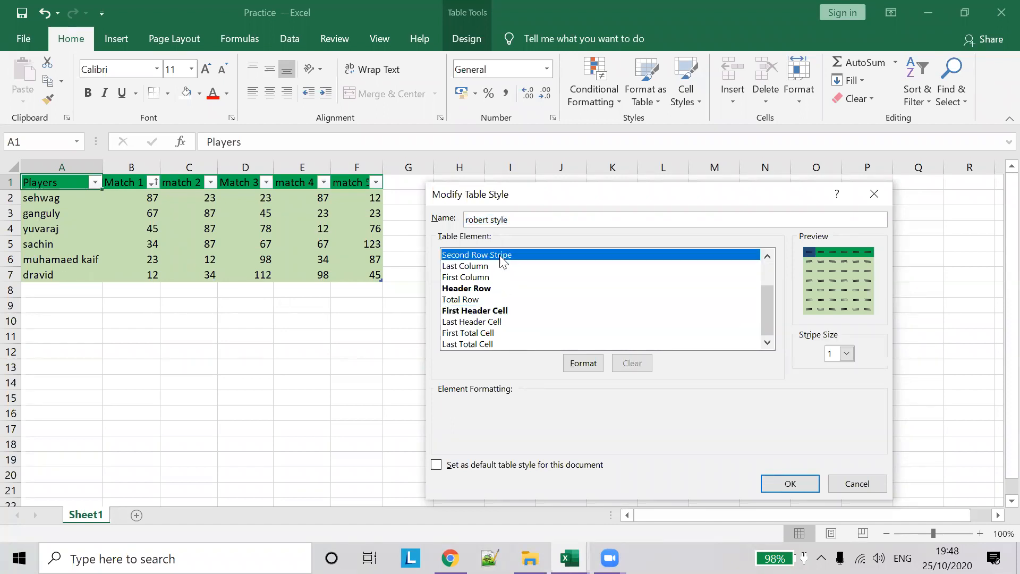
scroll(549, 296, "up", 2)
scroll(565, 303, "down", 2)
scroll(690, 293, "up", 2)
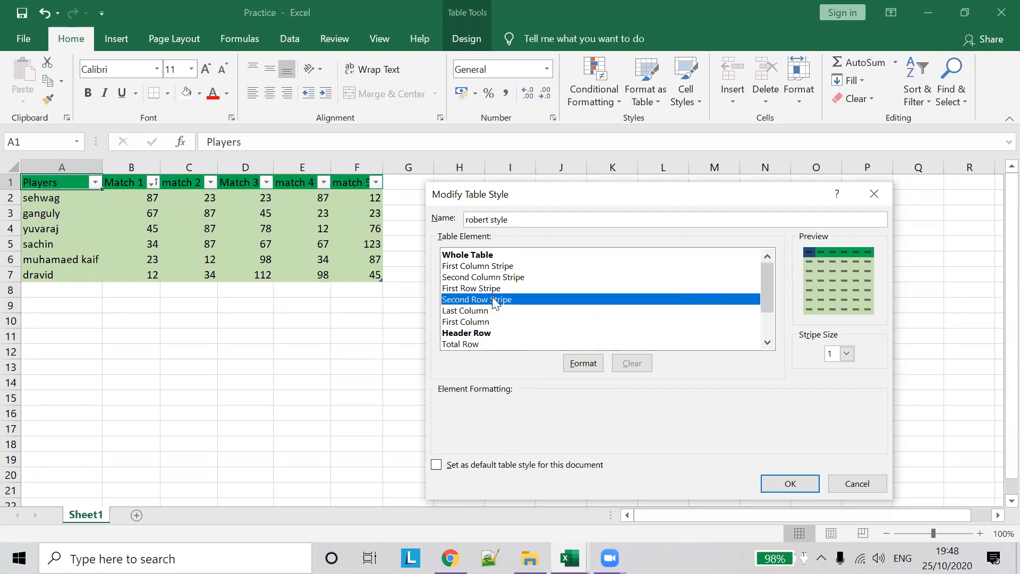
scroll(529, 328, "down", 2)
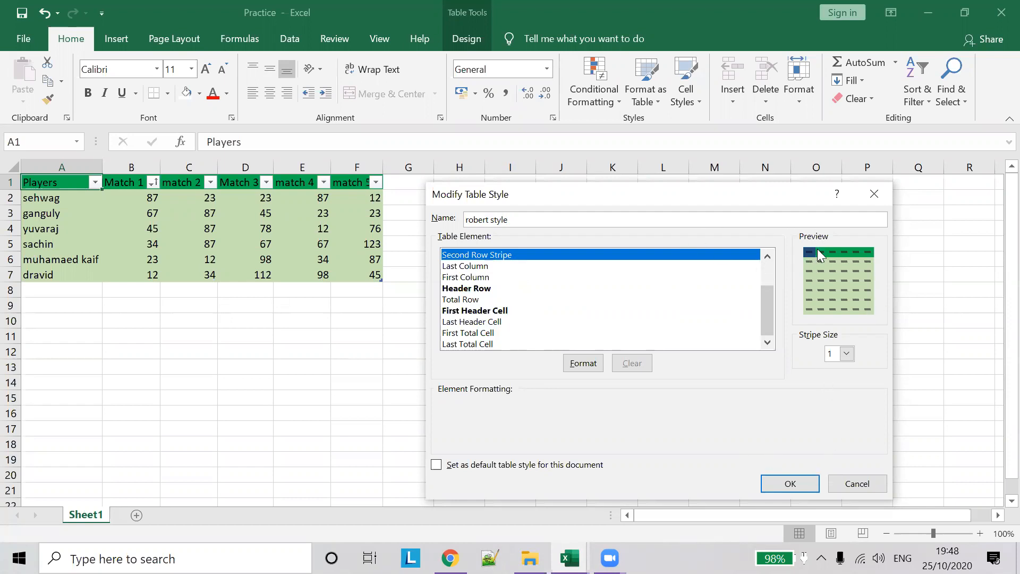
left_click(849, 485)
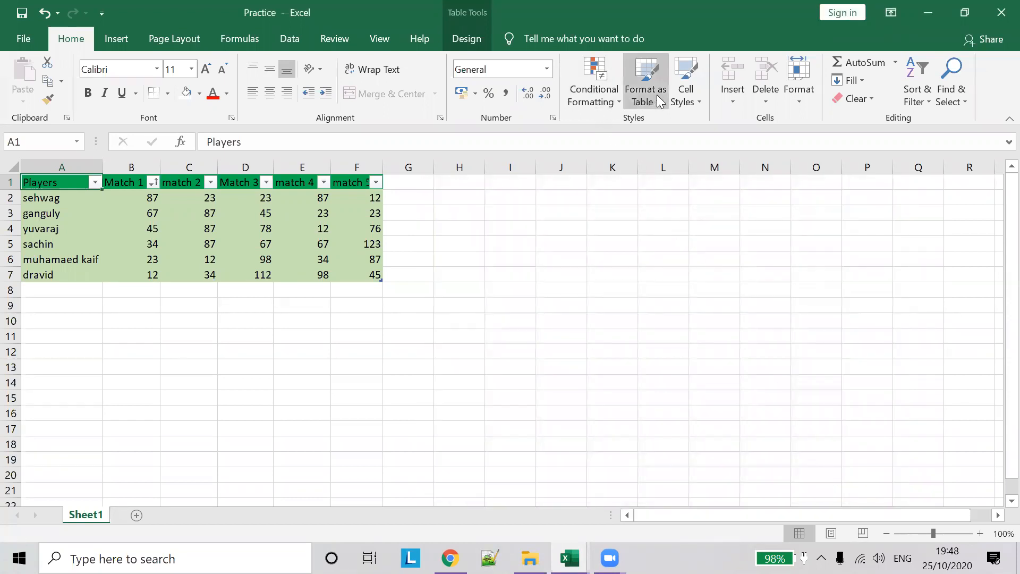
Start another new table style and name it "second style"
left_click(641, 99)
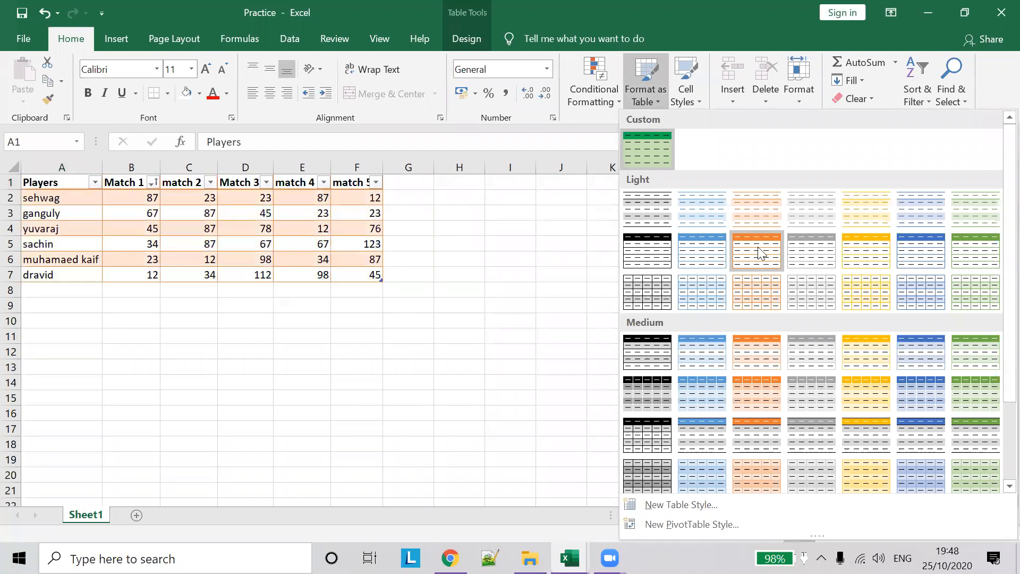
scroll(705, 310, "down", 2)
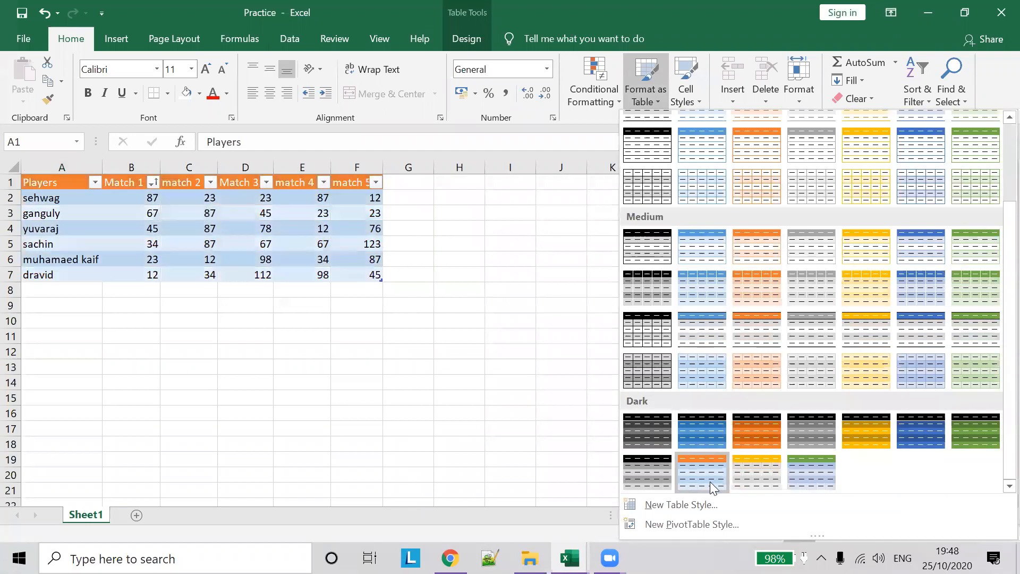
left_click(704, 504)
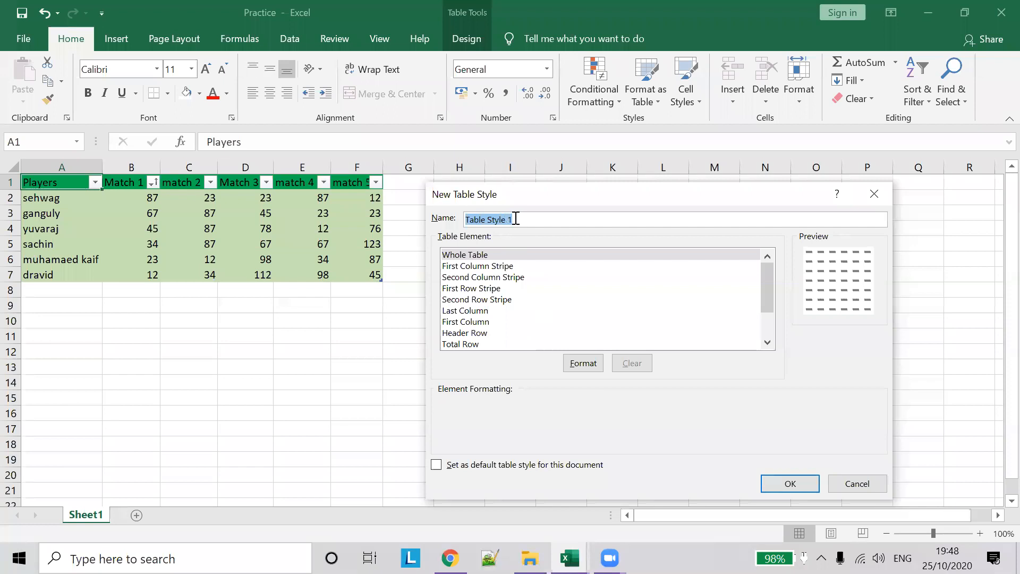
type("second style")
Choose a dark blue-gray background fill for the Header Row element of the new table style
left_click(559, 269)
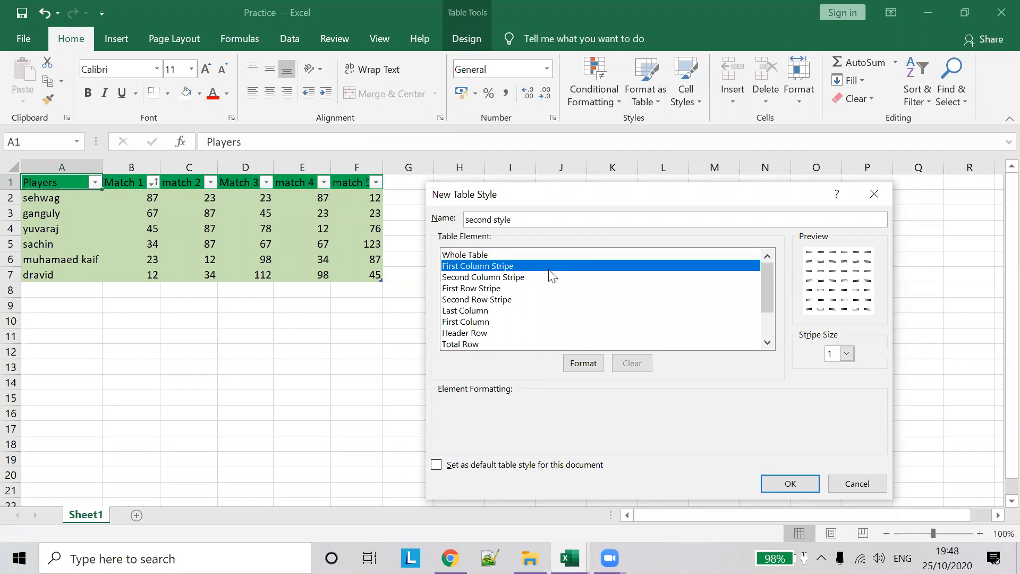
left_click(571, 299)
scroll(550, 323, "down", 1)
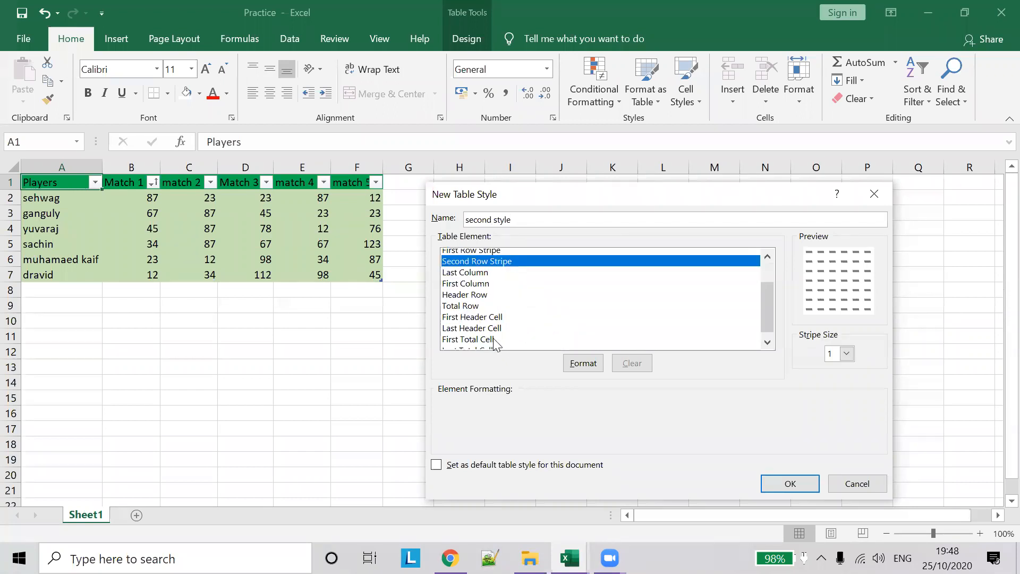
scroll(493, 337, "down", 1)
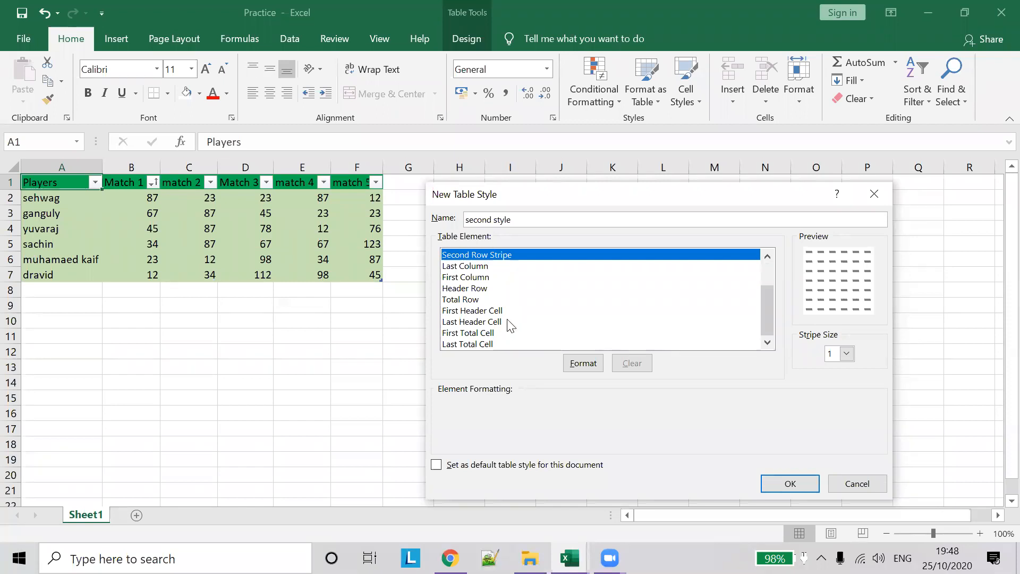
left_click(491, 289)
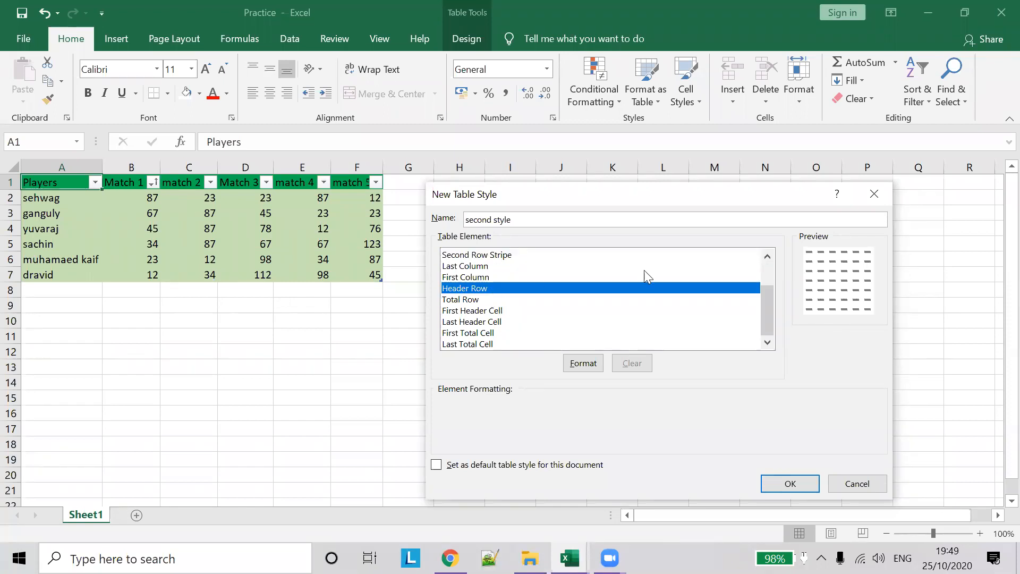
left_click(585, 364)
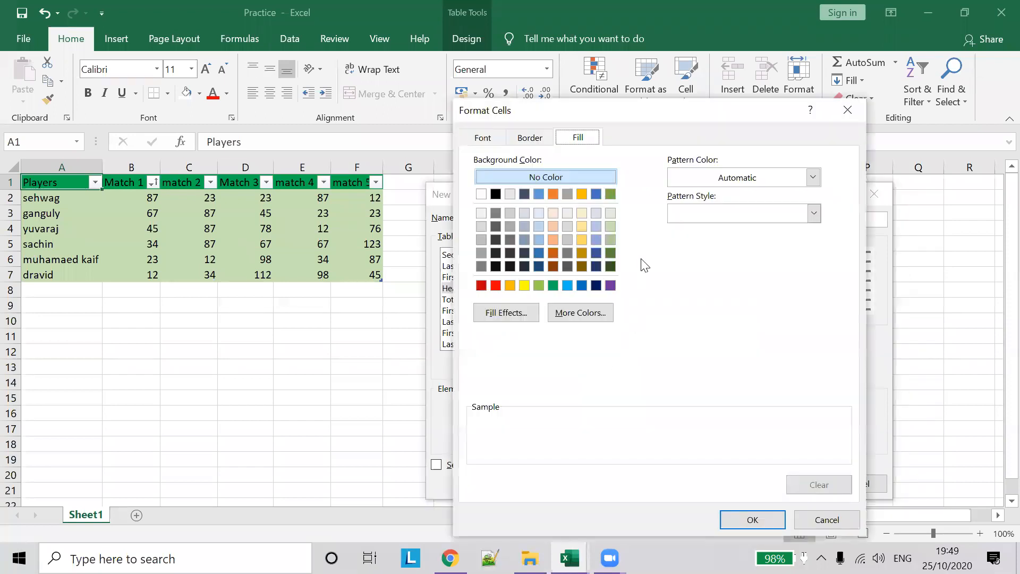
left_click(524, 194)
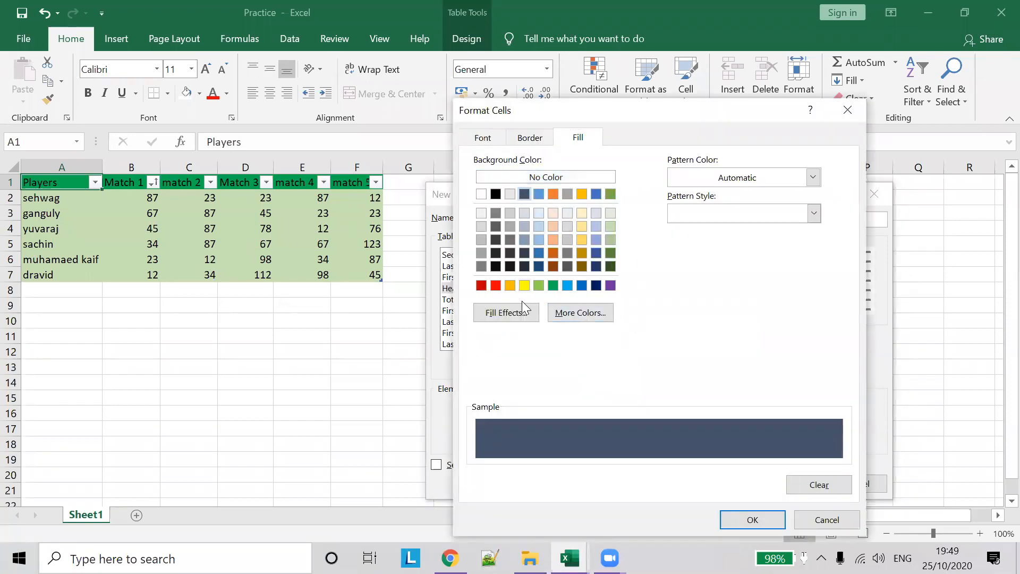
Set the font colour of the Header Row element to light gold in the new table style
left_click(495, 139)
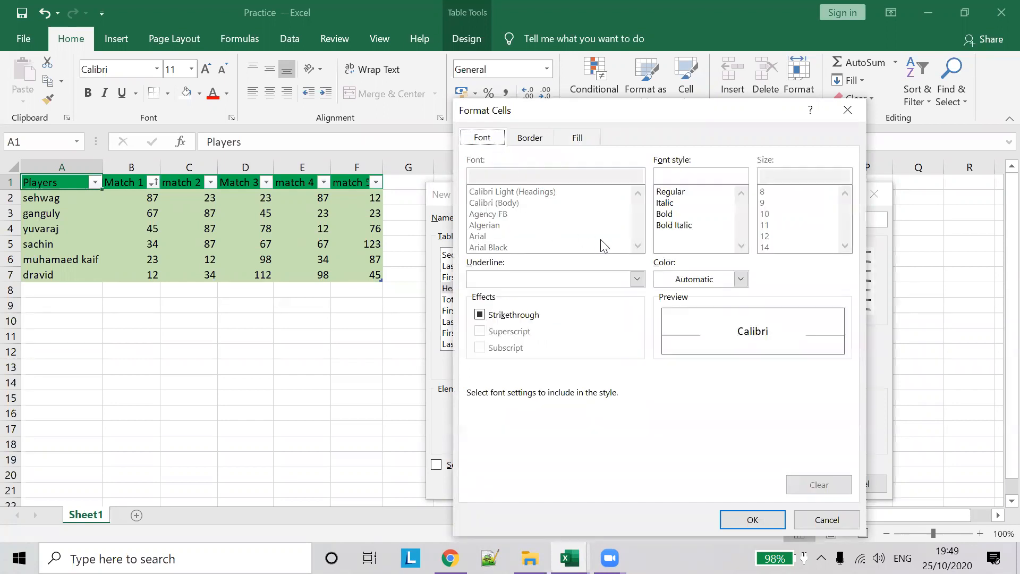
left_click(637, 278)
left_click(749, 278)
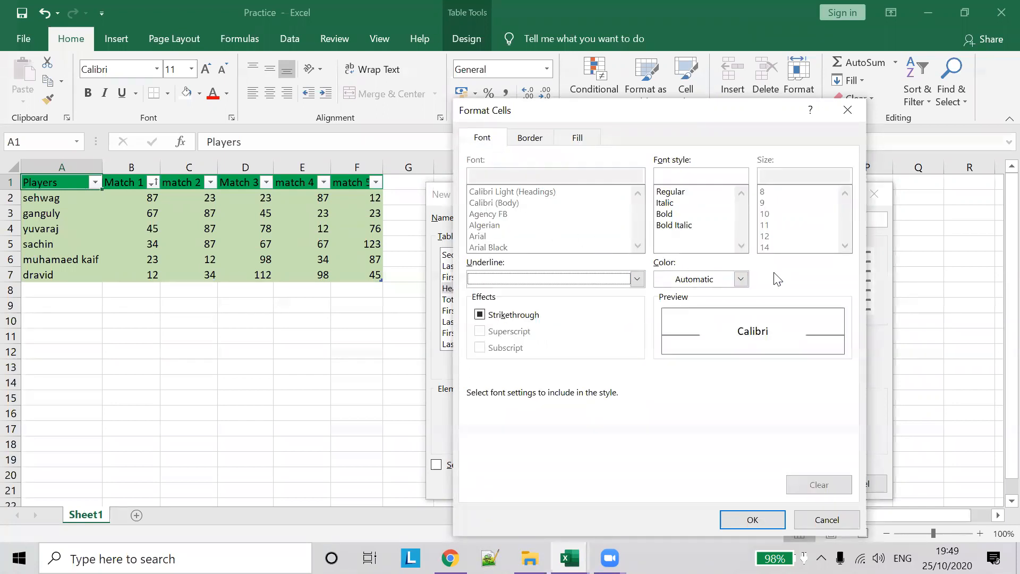
left_click(740, 280)
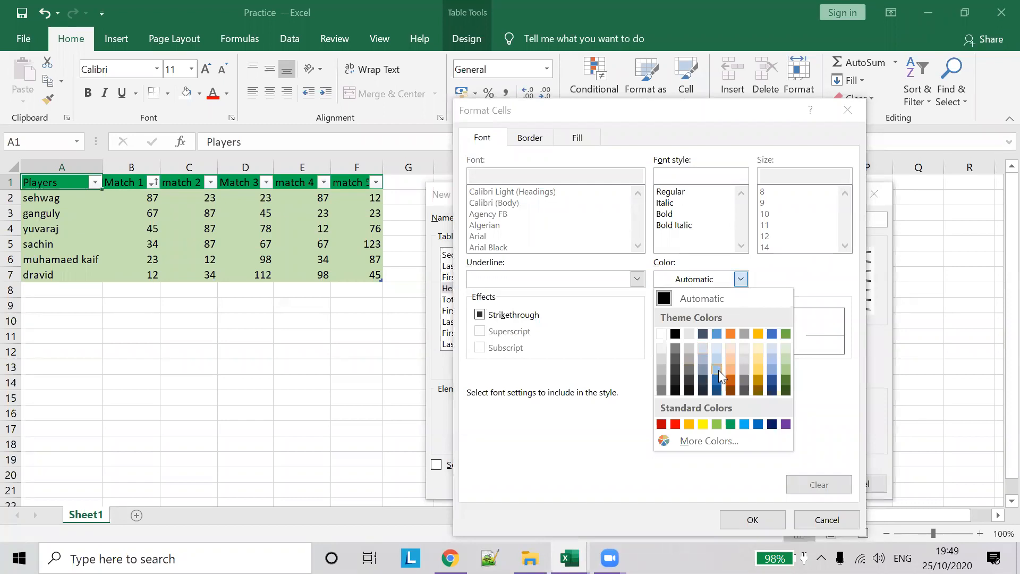
left_click(756, 367)
Give the Header Row element an outline border, choose a thick line style with light gray colour, and save the new table style
left_click(543, 145)
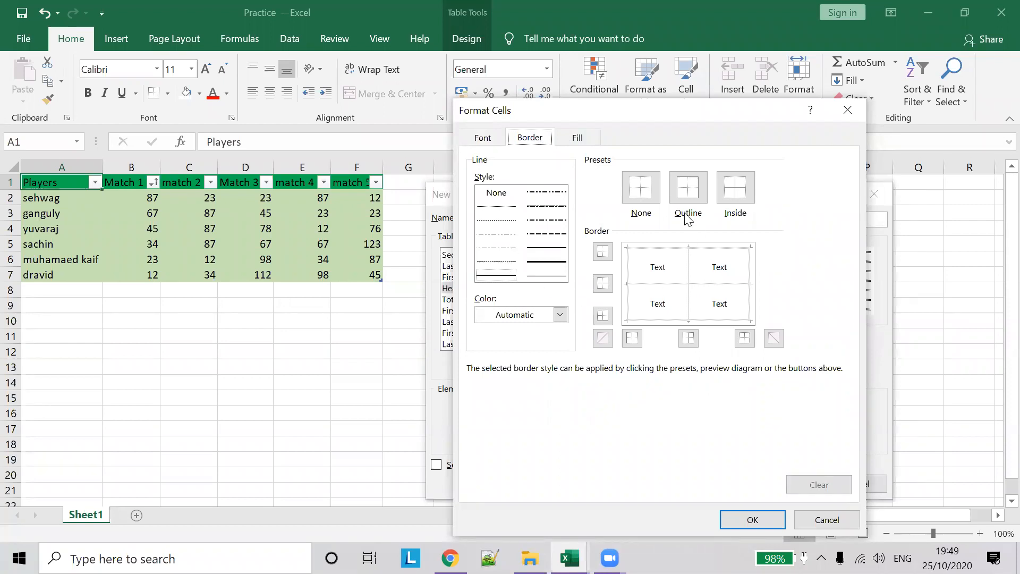
left_click(693, 193)
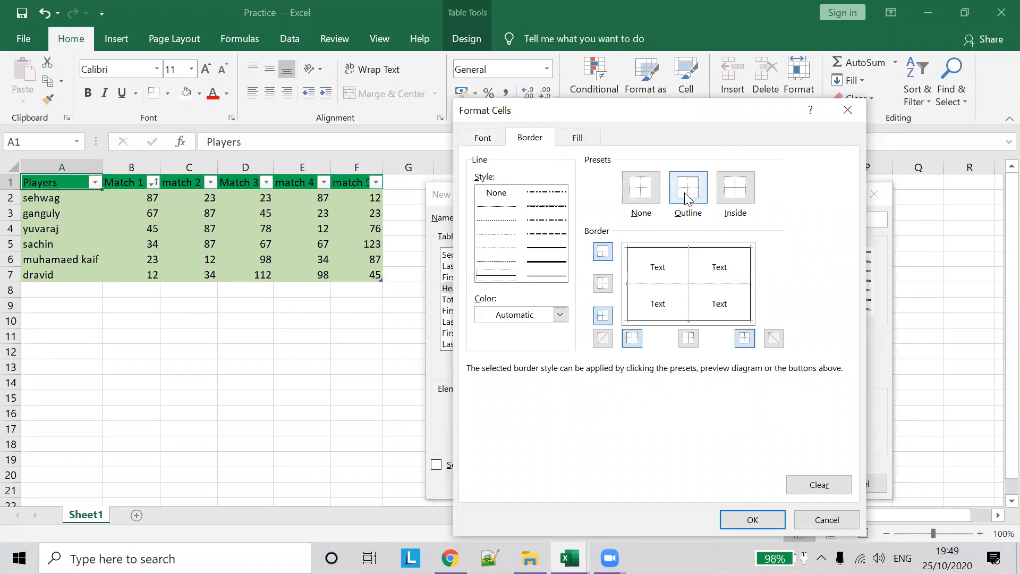
left_click(542, 262)
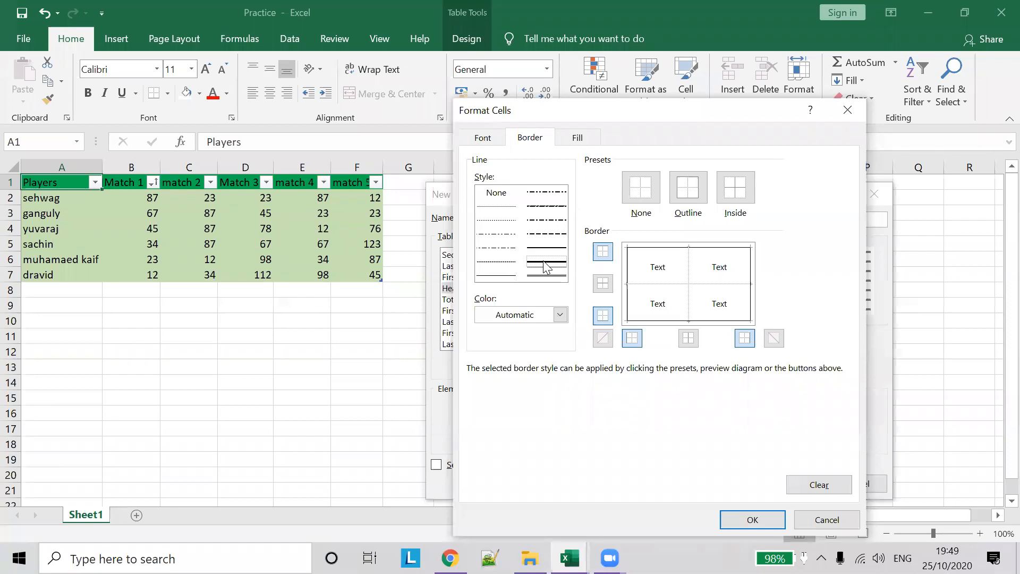
left_click(560, 315)
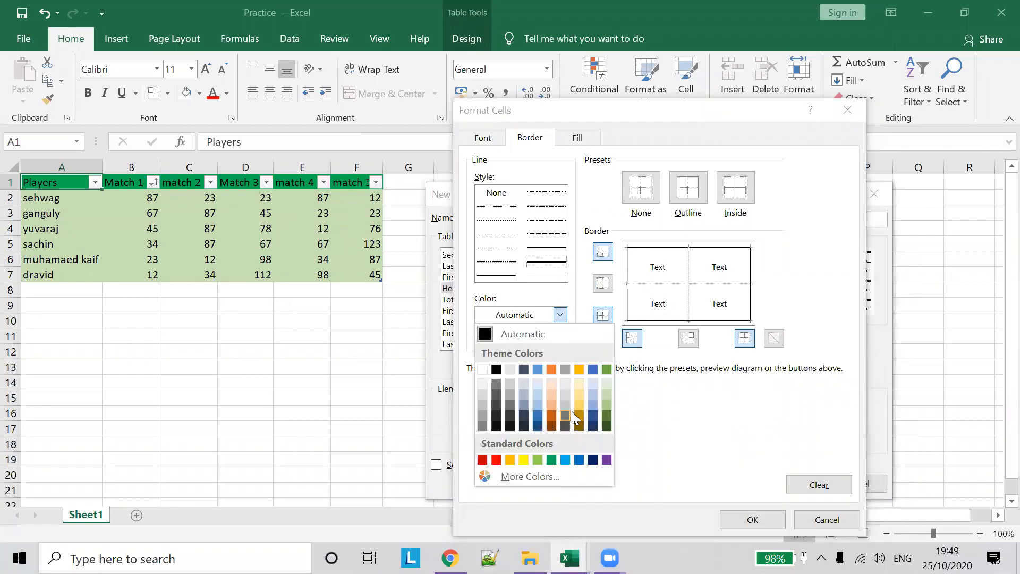
left_click(480, 394)
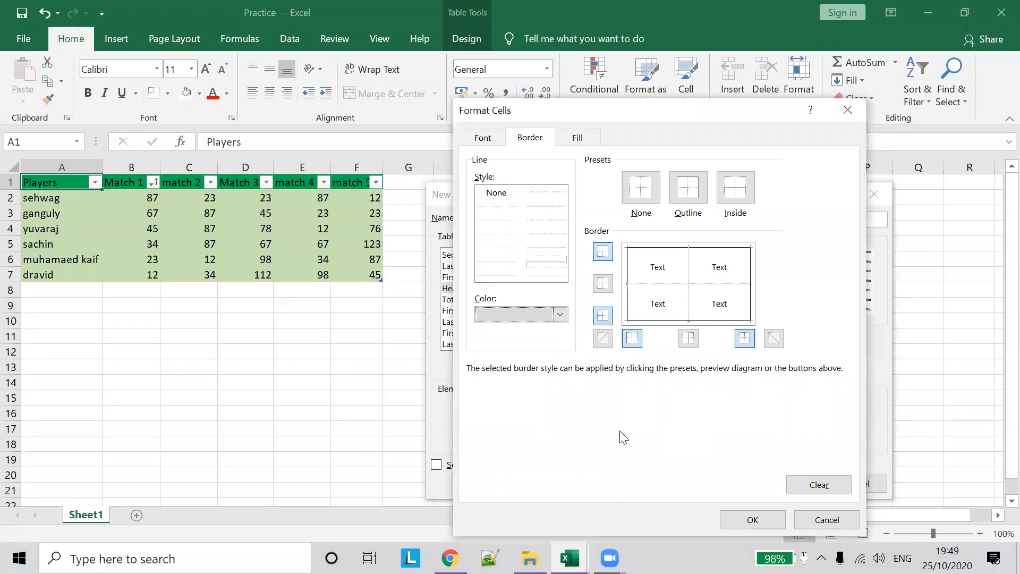
left_click(779, 518)
left_click(794, 483)
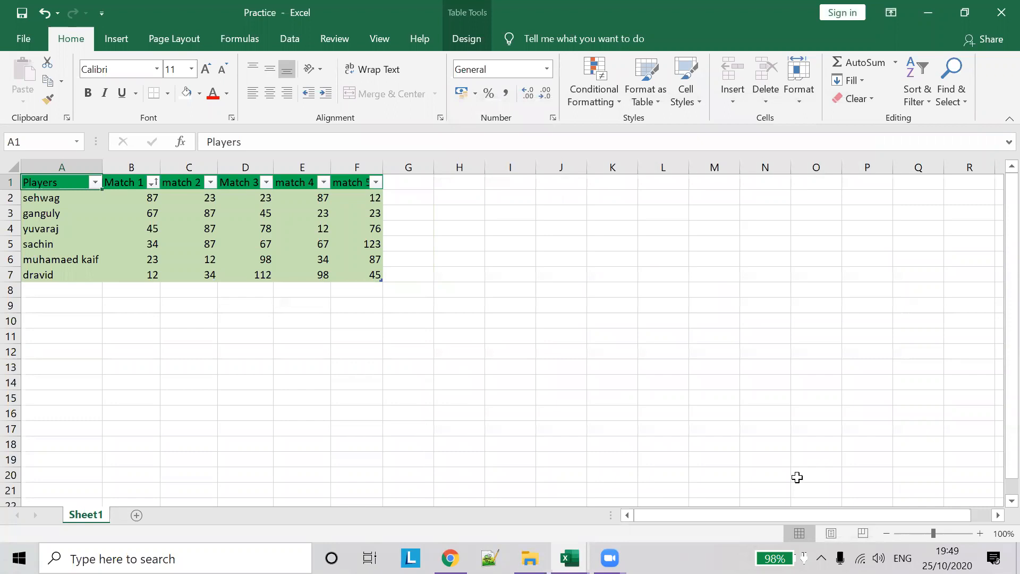
Apply the second custom table style with the dark blue-gray header to the score table A1:F7
left_click(89, 215)
left_click_drag(64, 182, 354, 268)
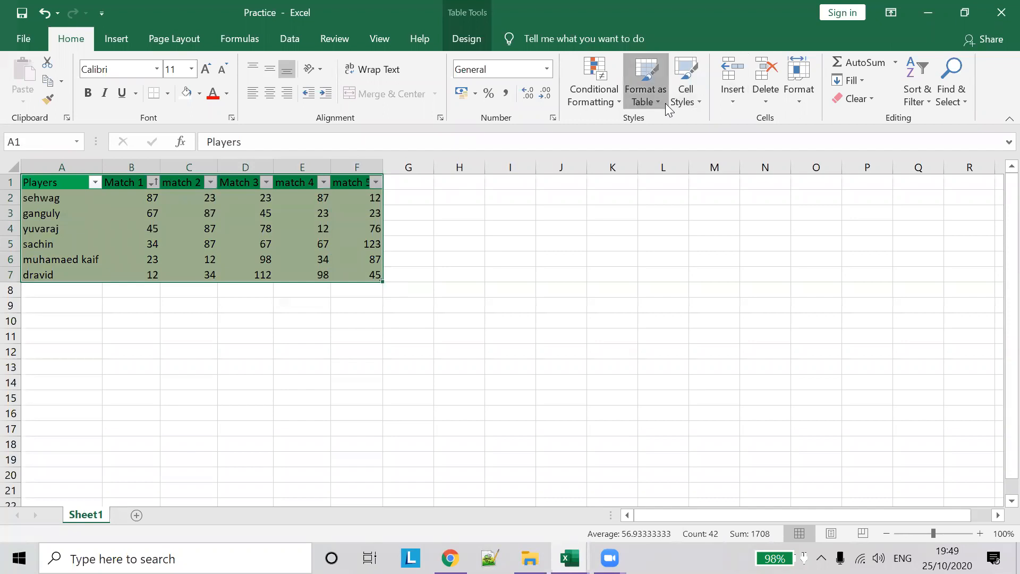
left_click(665, 103)
left_click(692, 151)
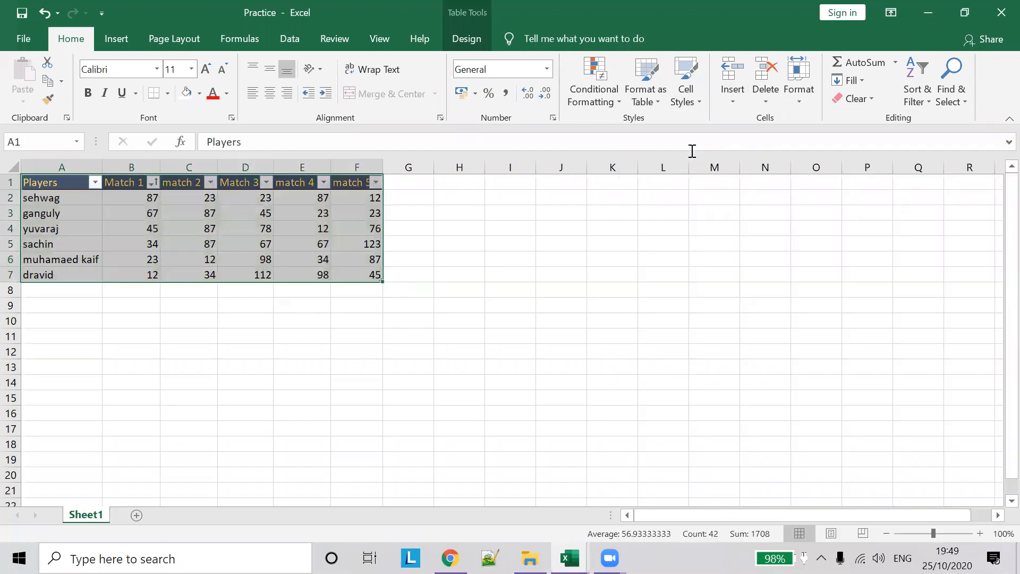
left_click(499, 217)
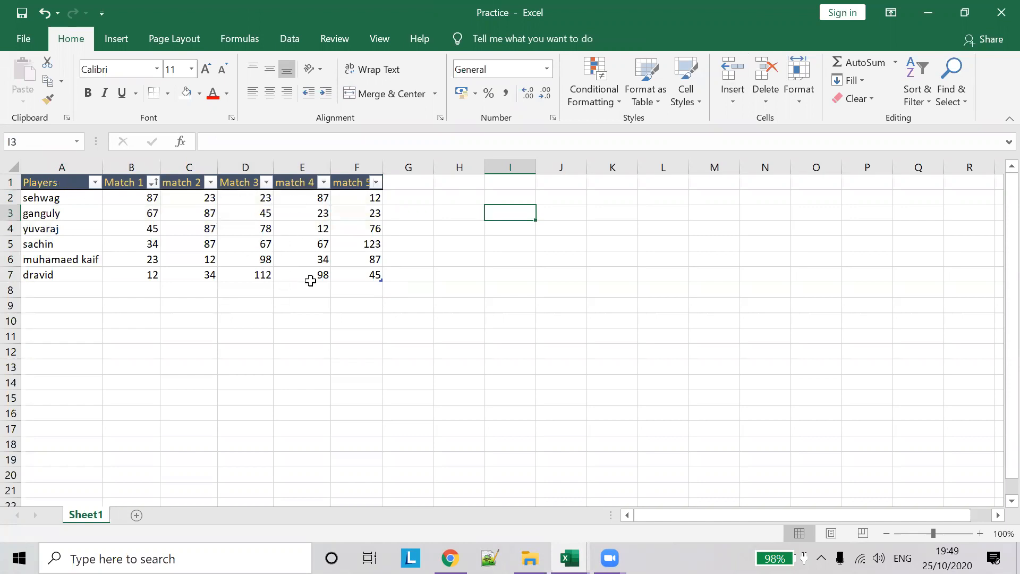
left_click(395, 261)
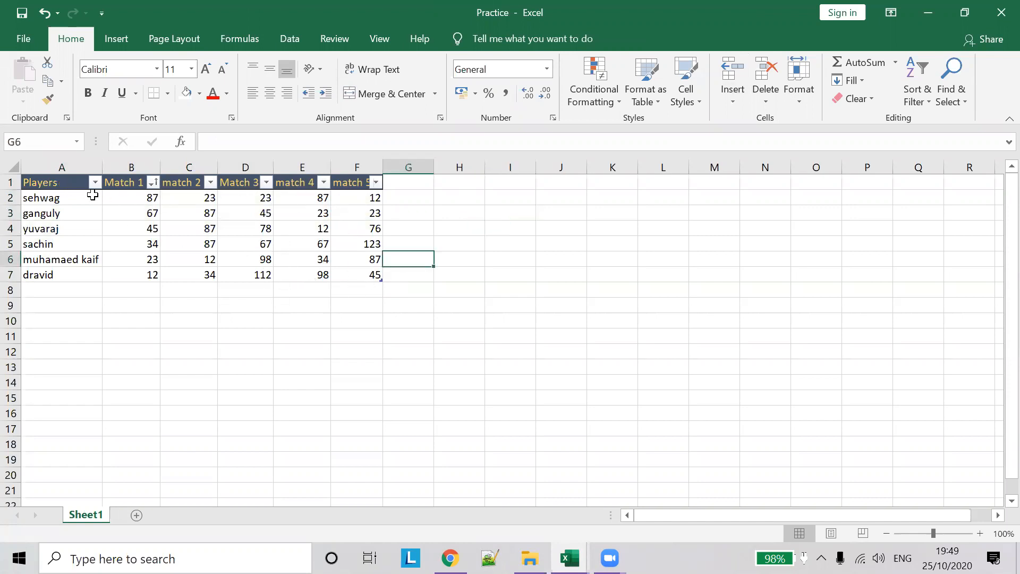
left_click(646, 90)
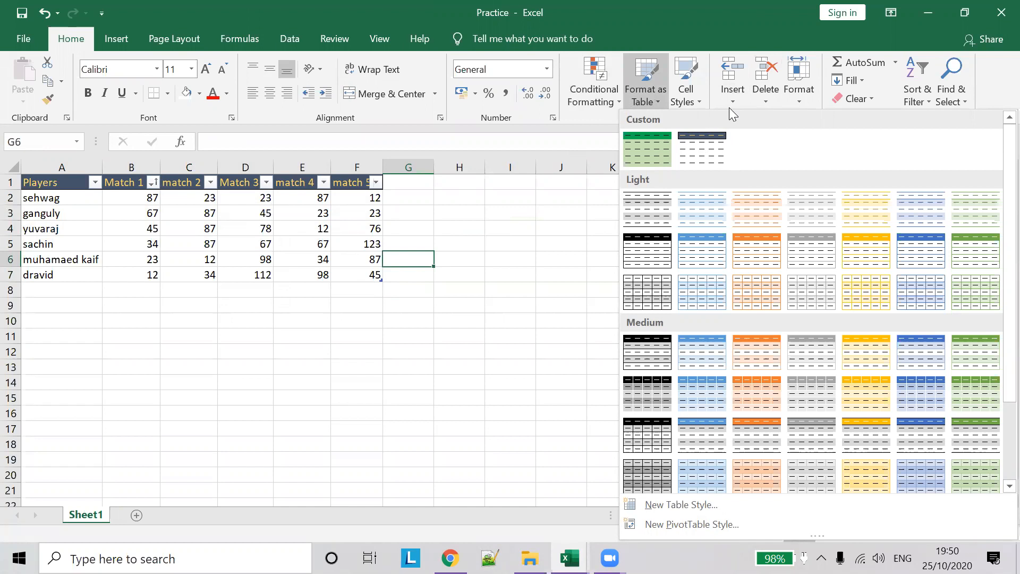
left_click(957, 11)
left_click(959, 8)
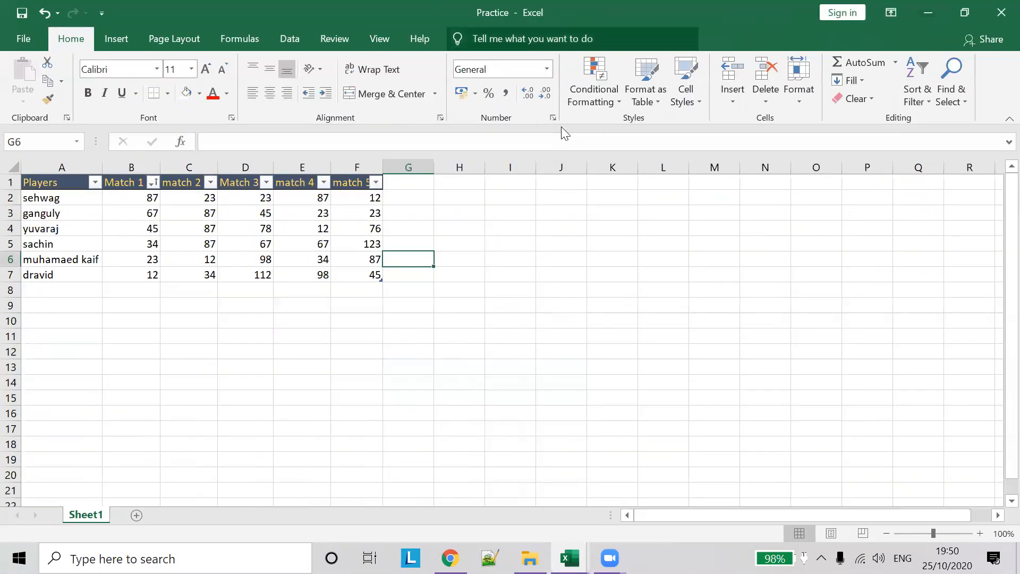
Apply the Input cell style to cell F4 in the score table
left_click(691, 99)
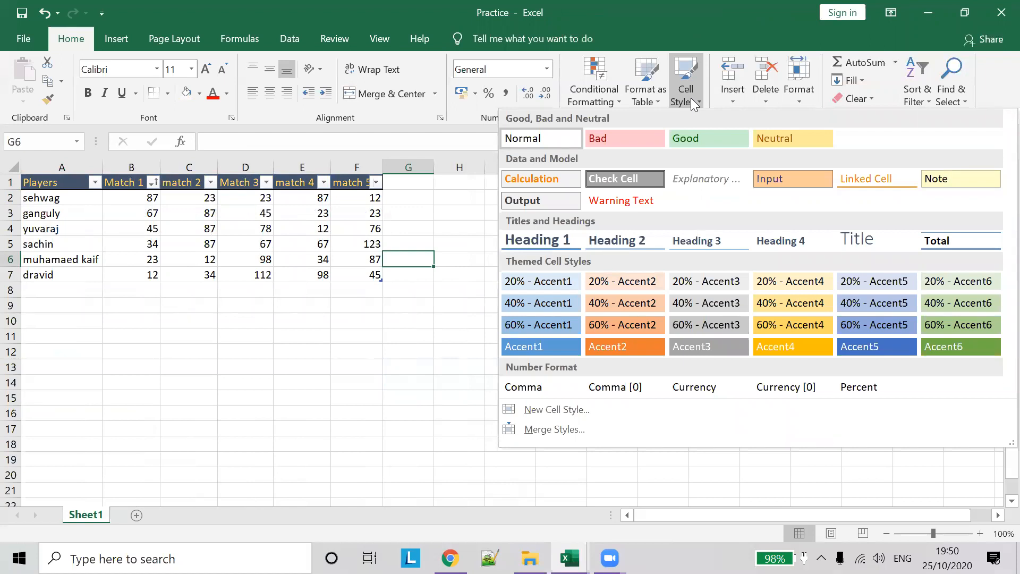
left_click(363, 228)
left_click(363, 229)
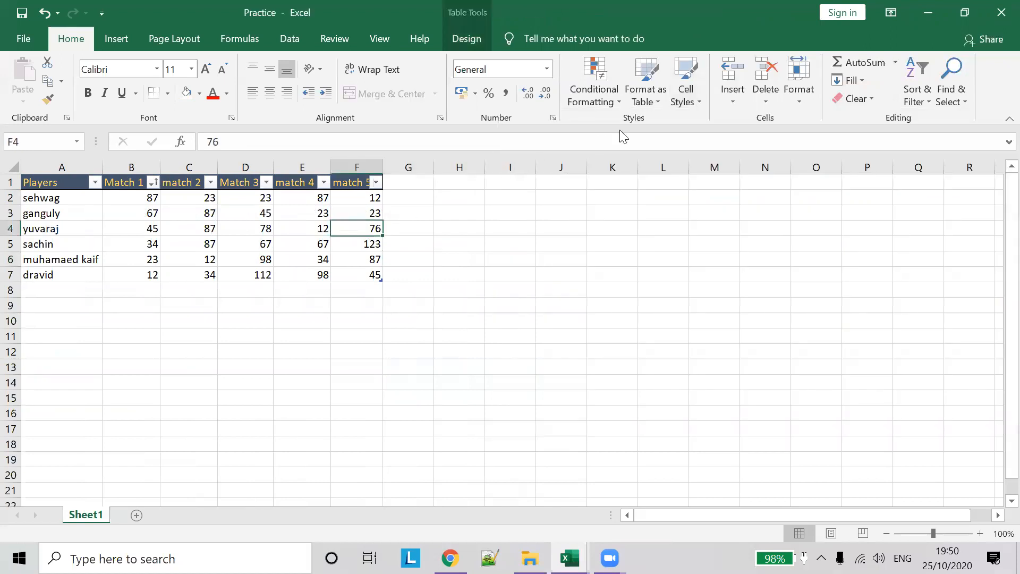
left_click(681, 105)
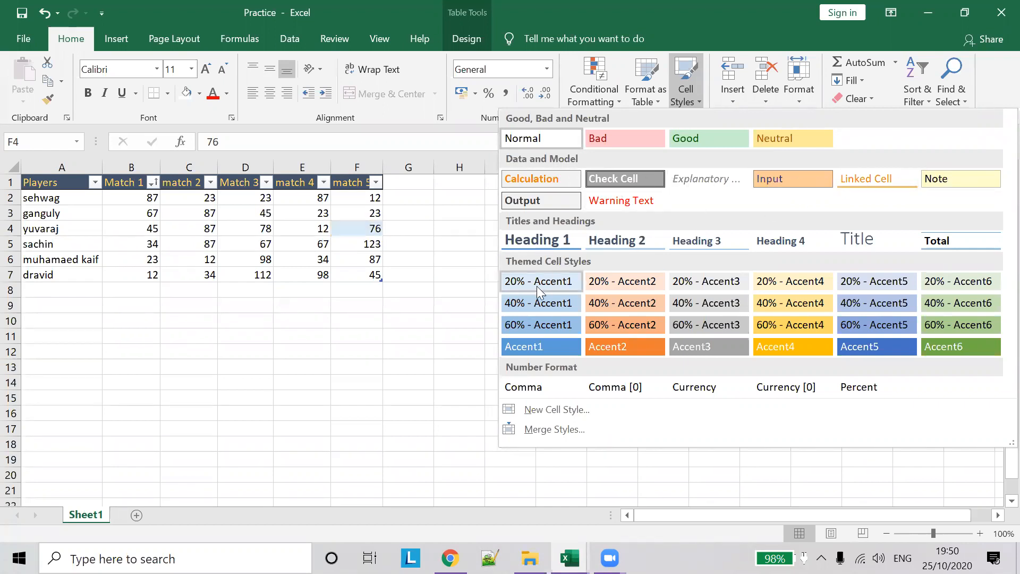
left_click(787, 179)
left_click(696, 212)
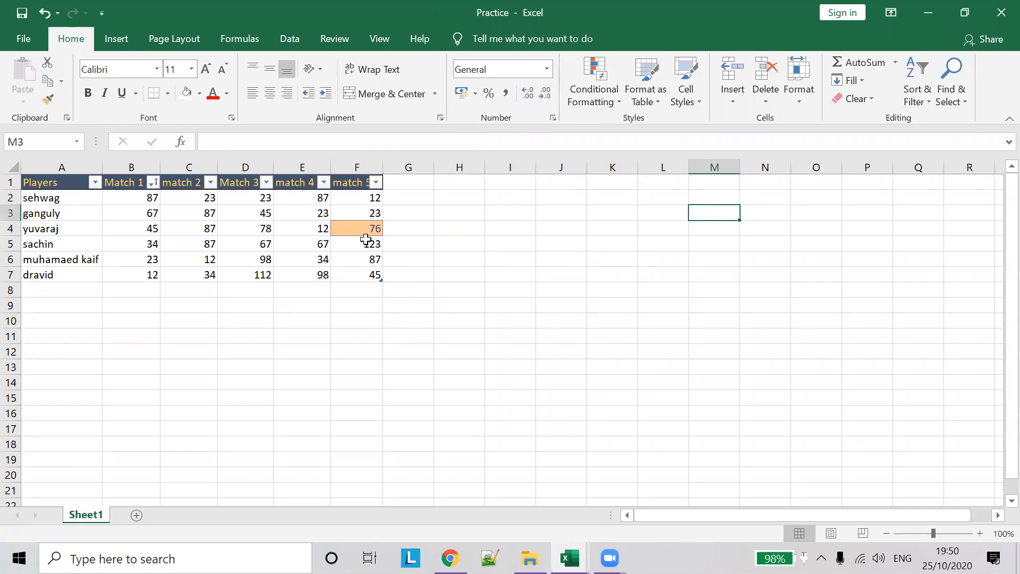
Apply the Check Cell style to the scores in C5:E6
left_click_drag(171, 241, 318, 259)
left_click(685, 101)
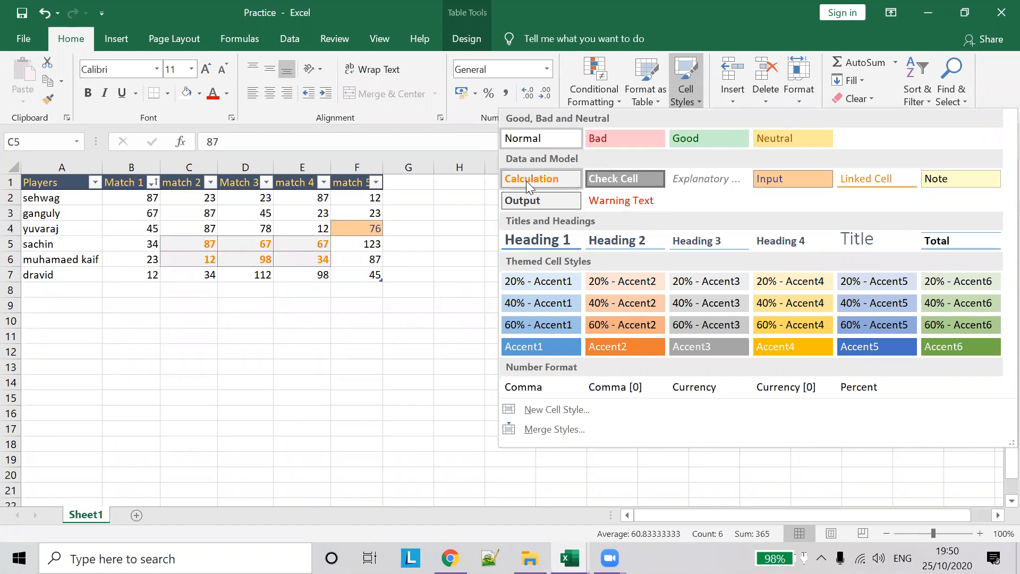
left_click(611, 177)
left_click(479, 280)
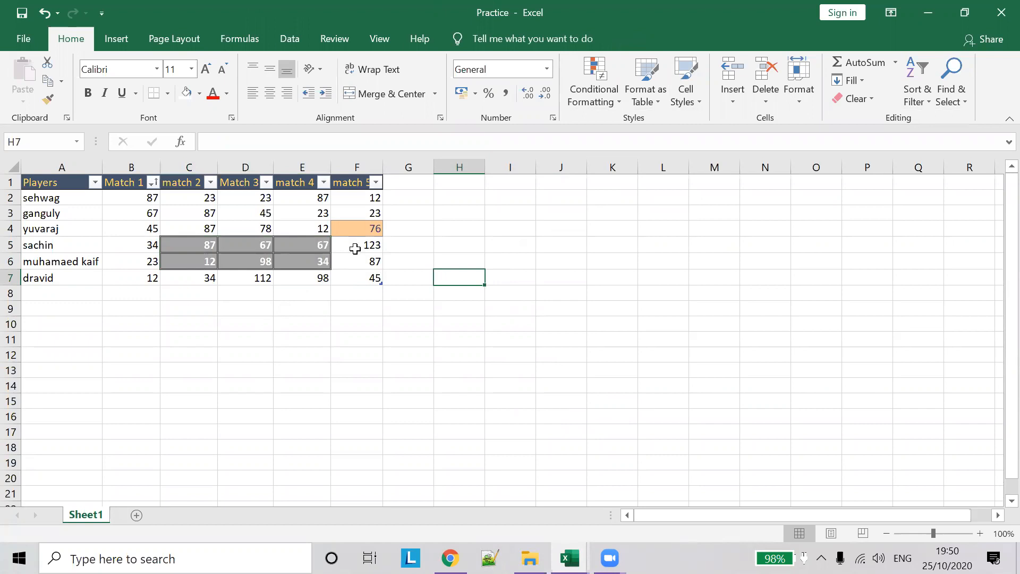
Start a new cell style and name it with the author's first name followed by "cell style"
left_click(690, 95)
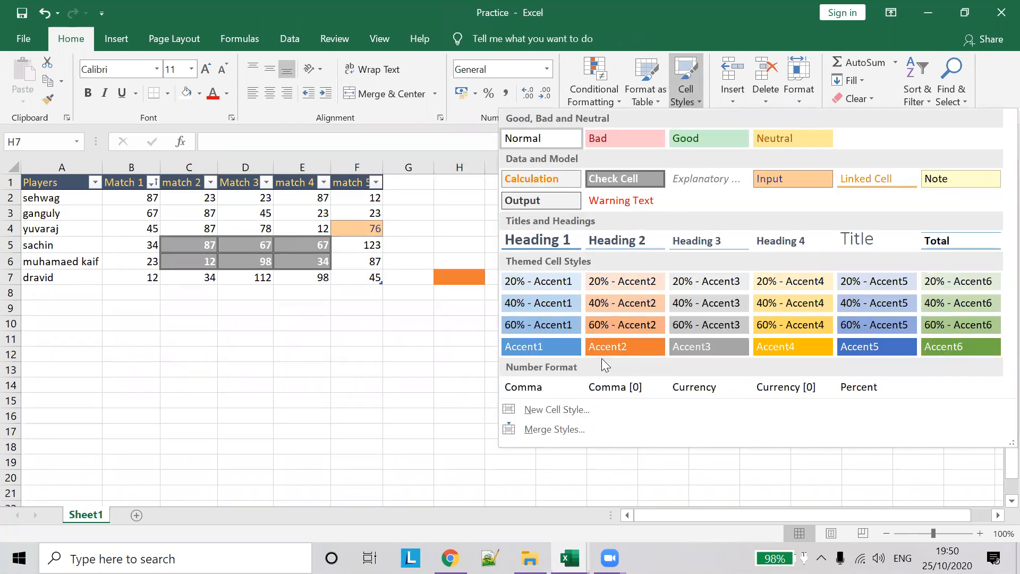
left_click(567, 408)
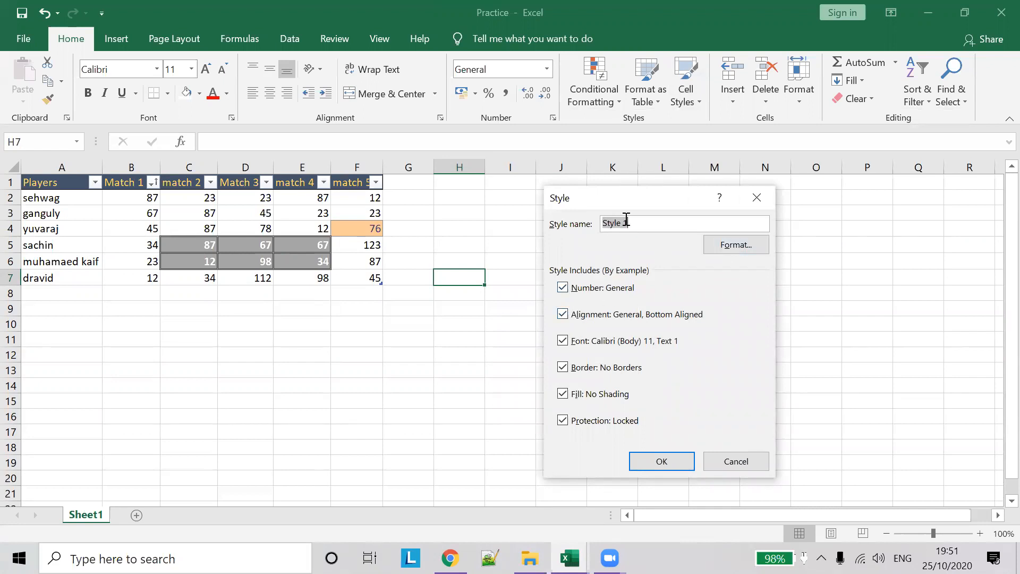
type("ro")
key("BackSpace")
key("Delete")
Give the new cell style a gold background fill and the Algerian font
left_click(723, 247)
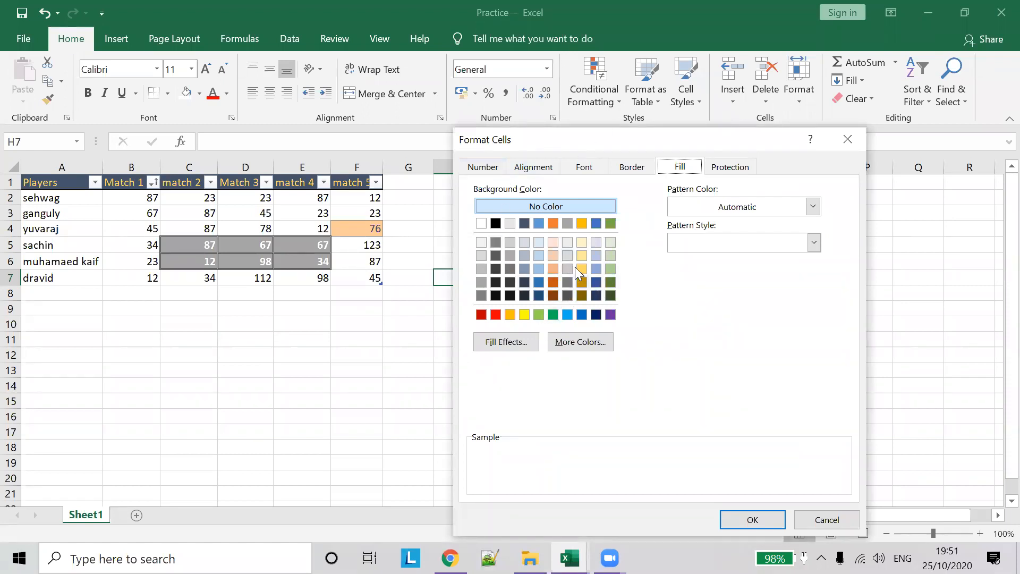
left_click(582, 224)
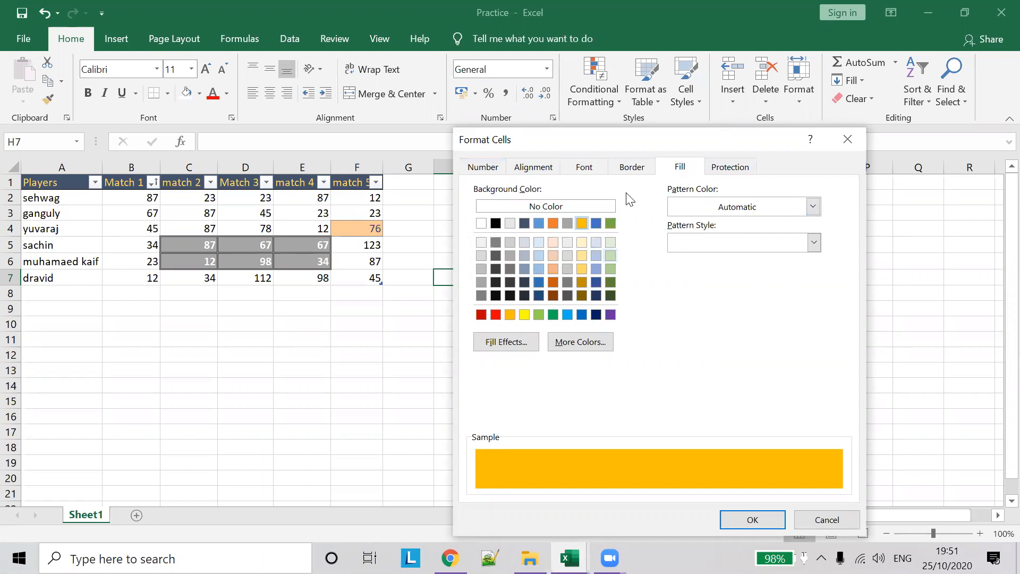
left_click(587, 170)
left_click(546, 255)
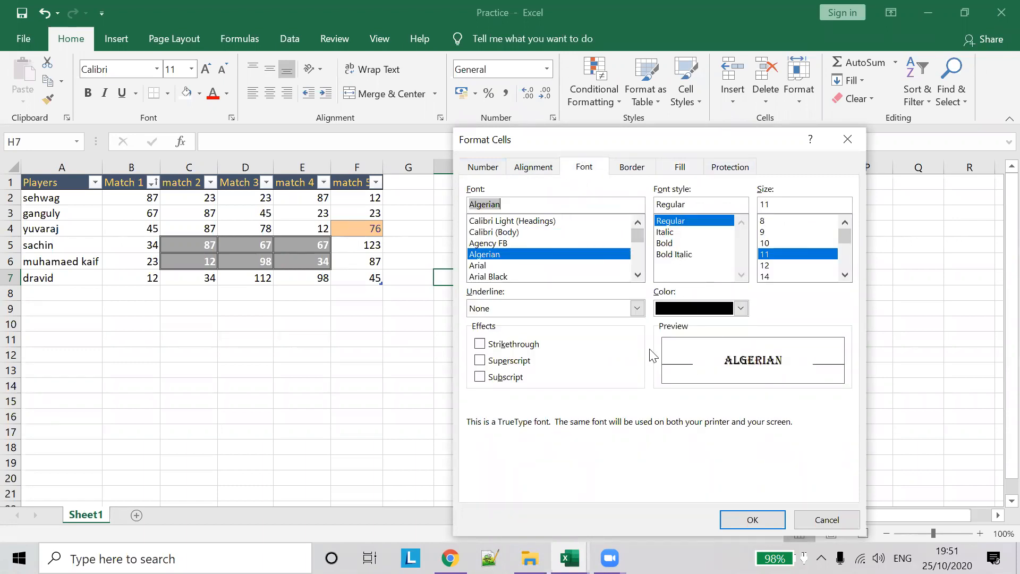
Set the new cell style's text direction to Right-to-Left and save the style
left_click(538, 170)
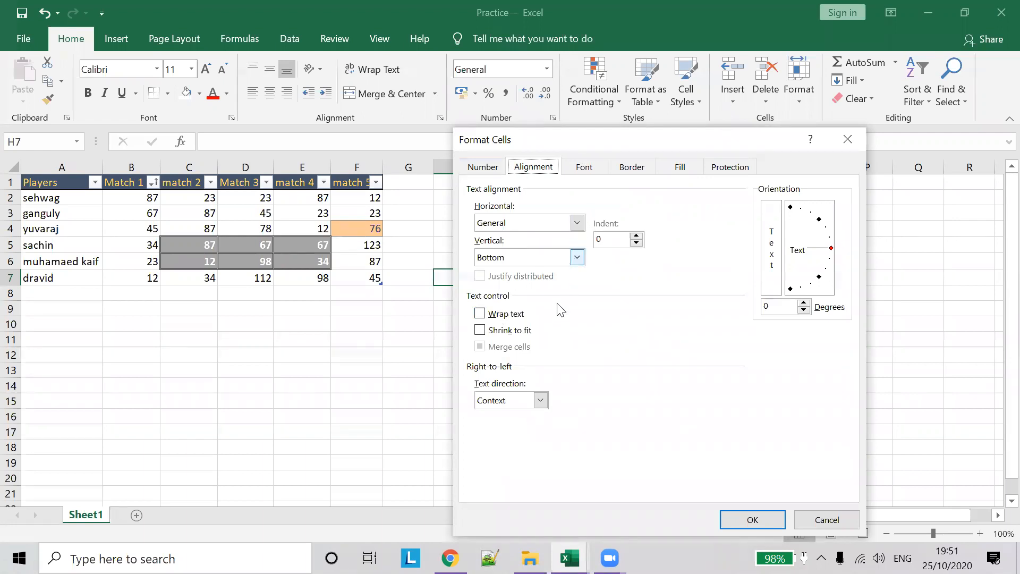
left_click(541, 401)
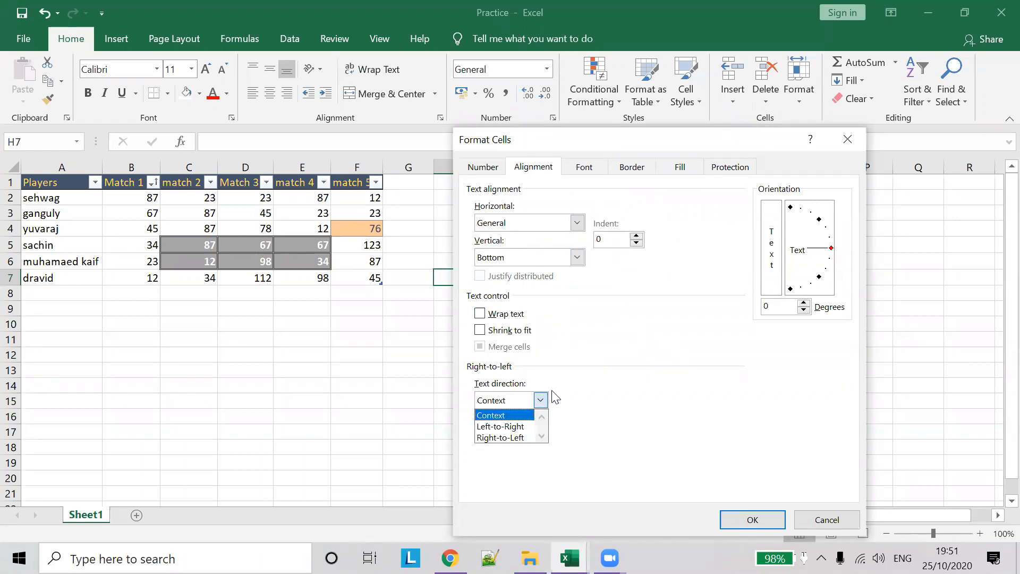
left_click(514, 437)
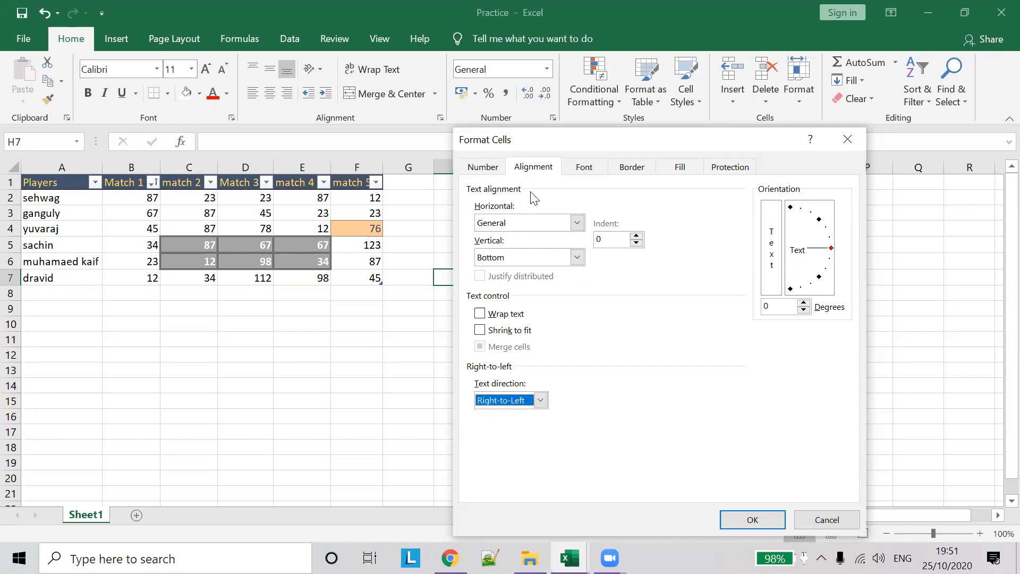
left_click(752, 518)
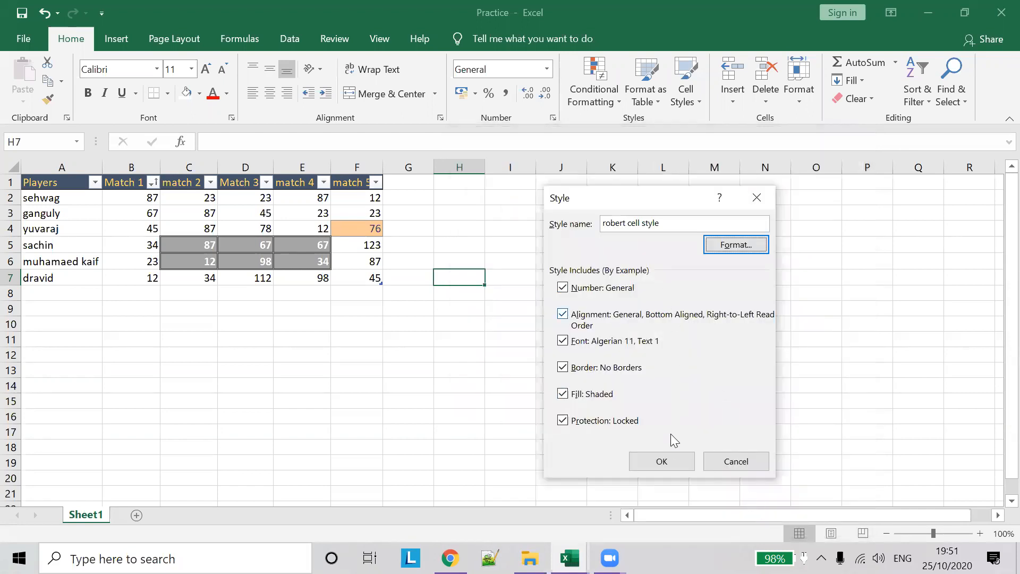
left_click(672, 461)
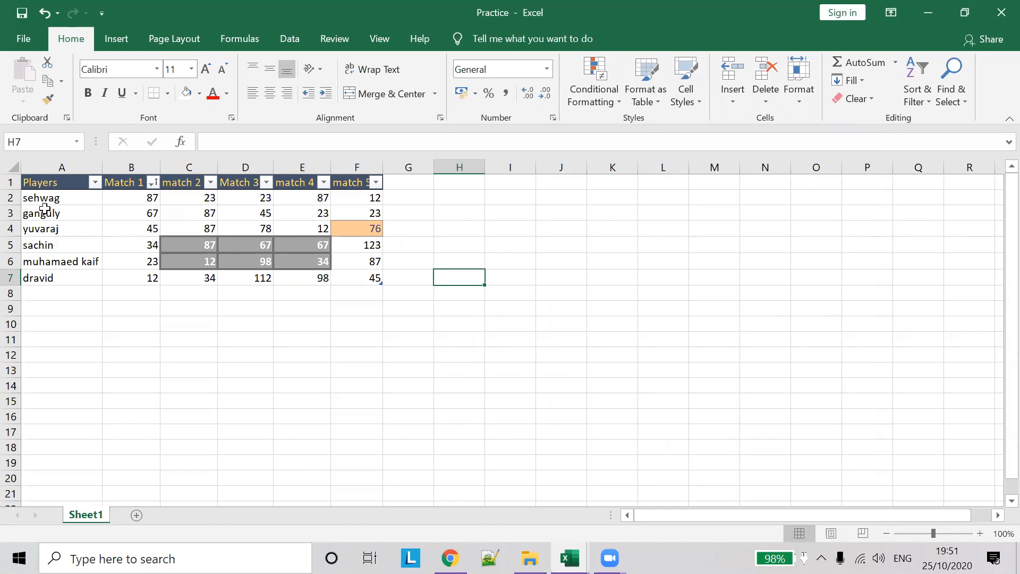
Apply the custom gold cell style to the player names in A2:A7
left_click_drag(46, 200, 50, 273)
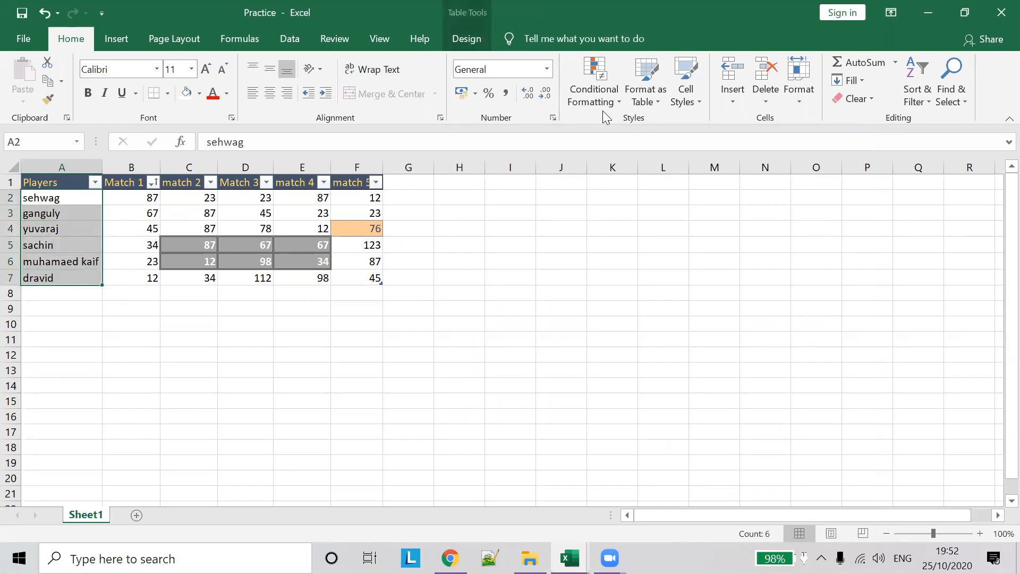
left_click(692, 107)
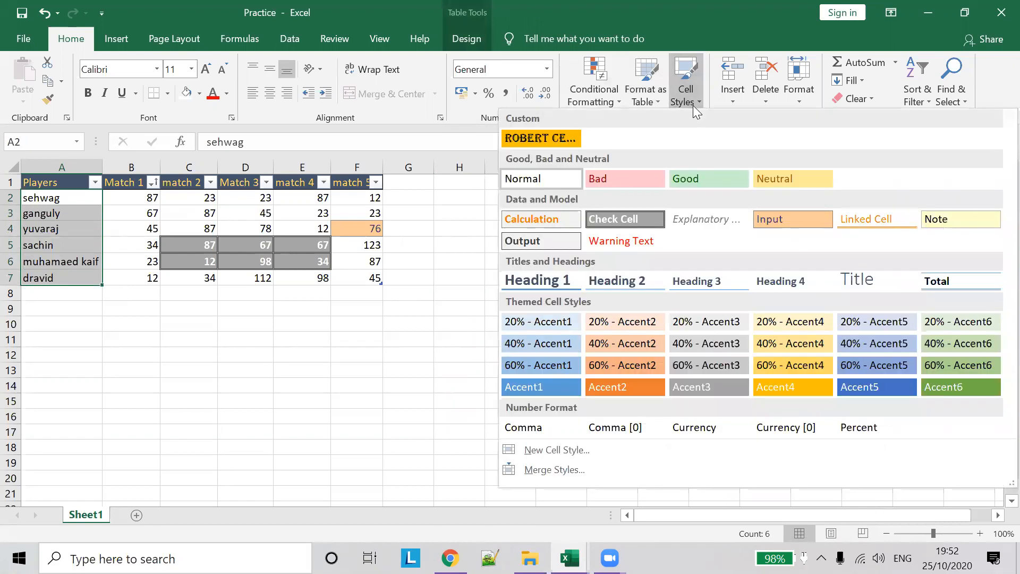
left_click(557, 136)
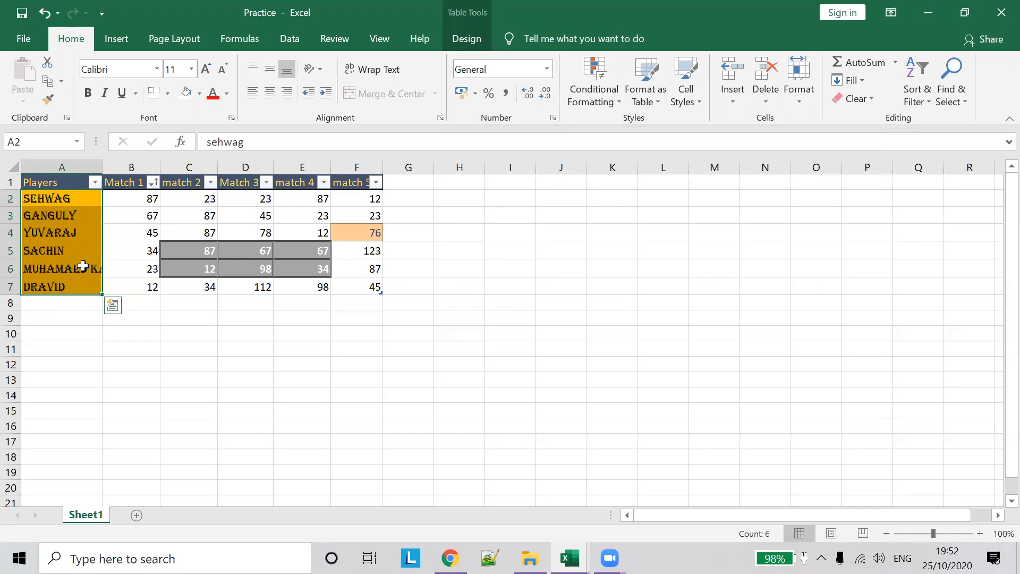
left_click(539, 318)
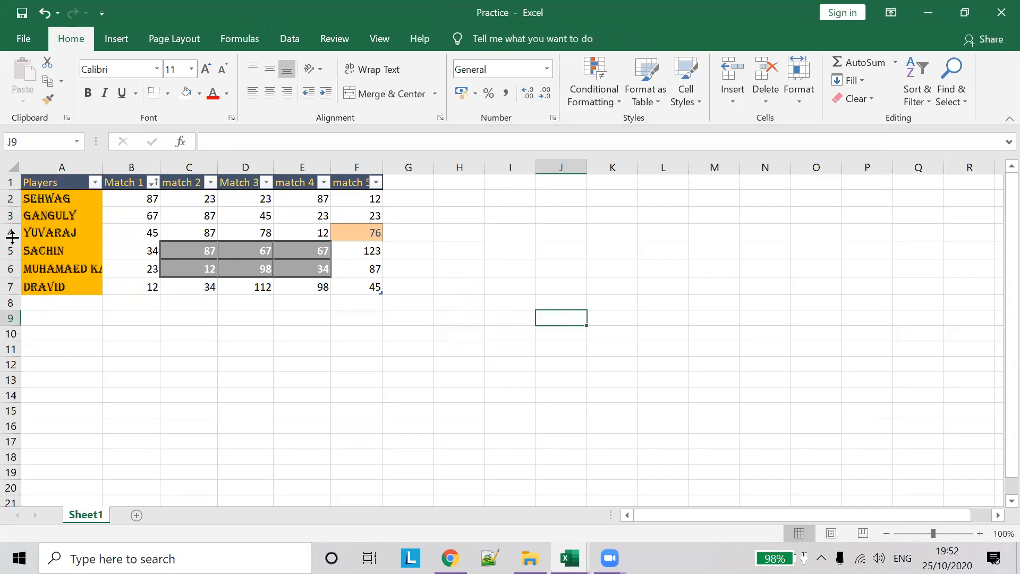
Modify the custom gold cell style so that its text direction is Left-to-Right, and save the style
left_click(687, 95)
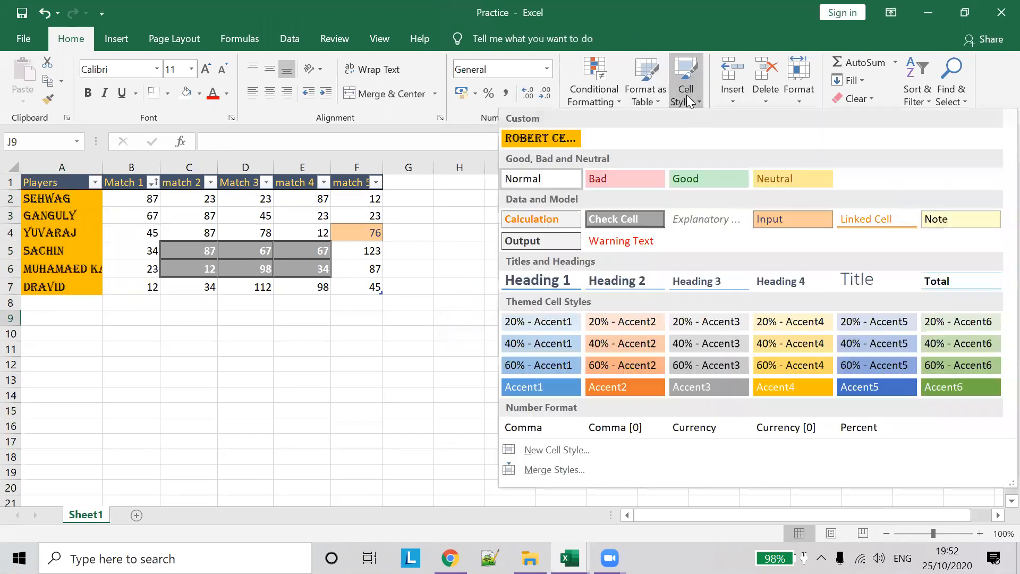
right_click(550, 141)
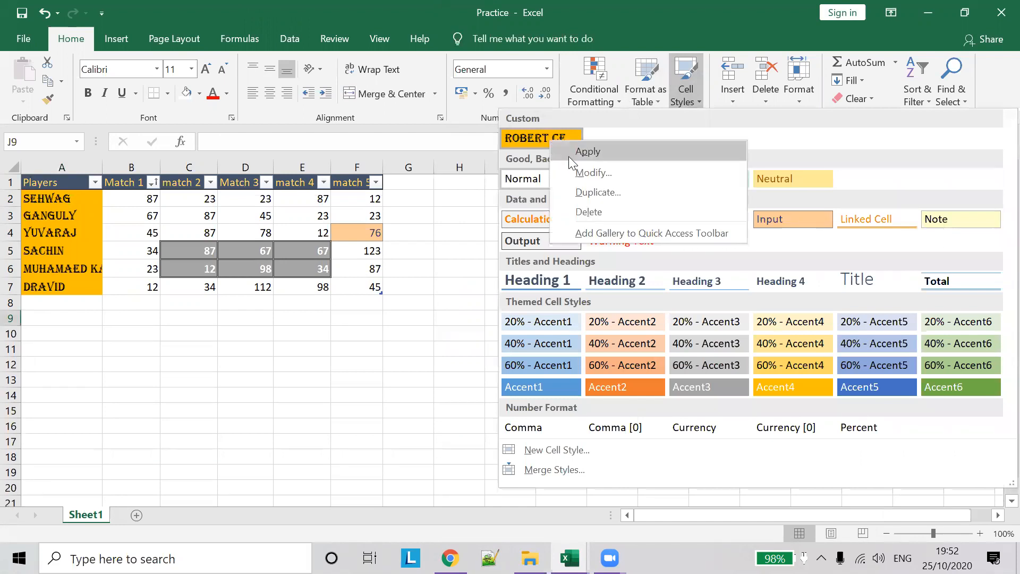
left_click(607, 171)
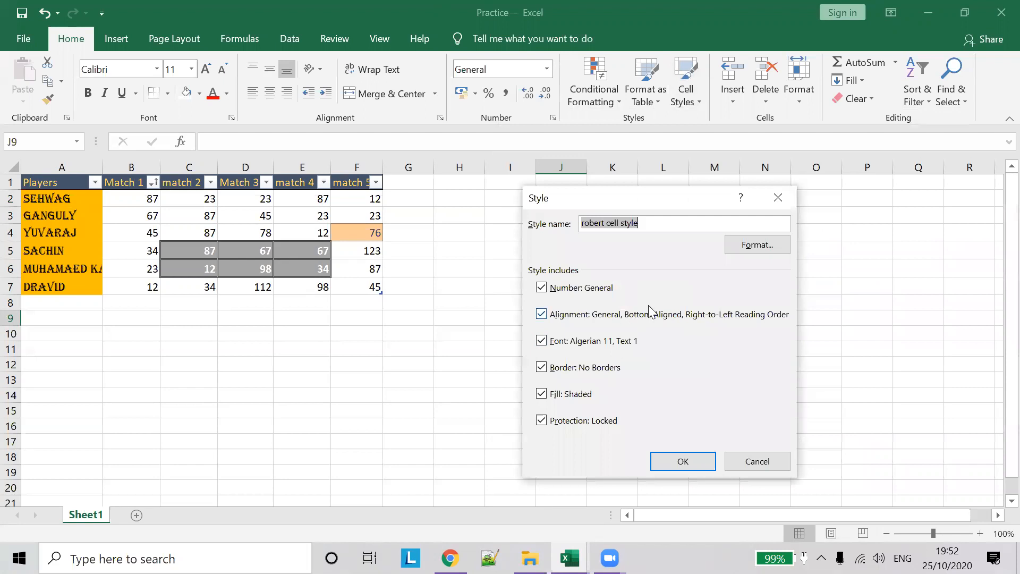
left_click(755, 242)
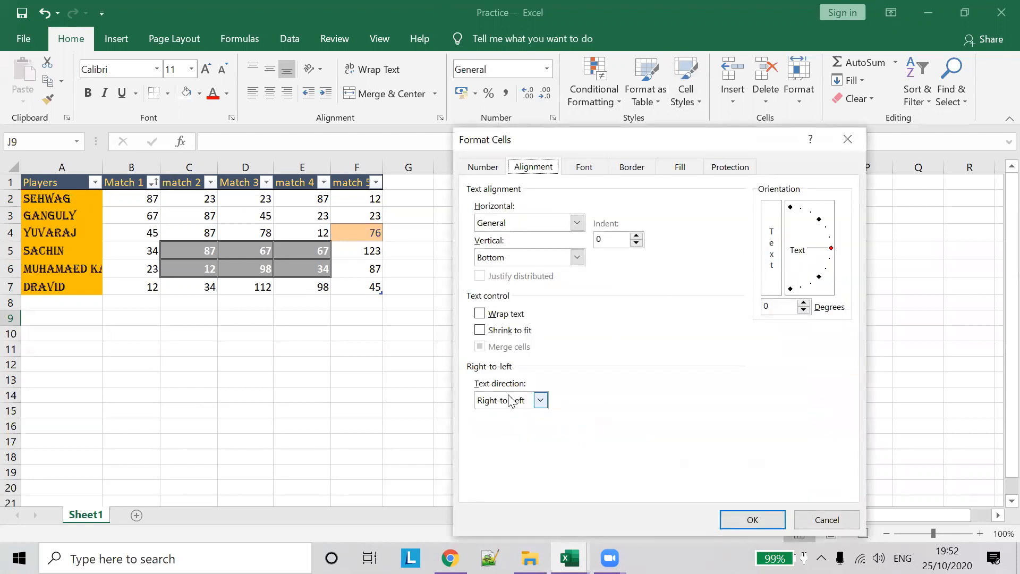
left_click(540, 402)
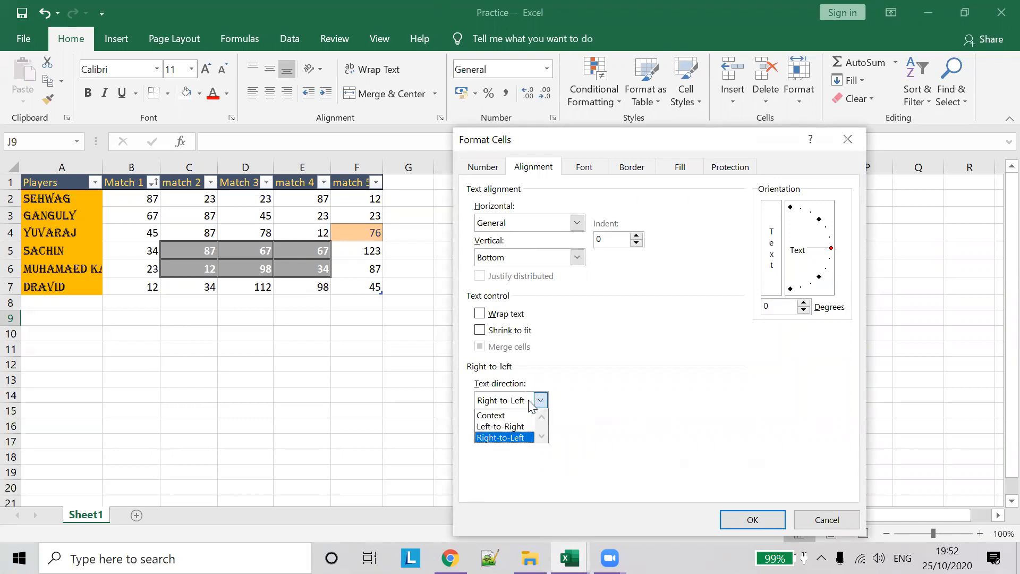
left_click(509, 424)
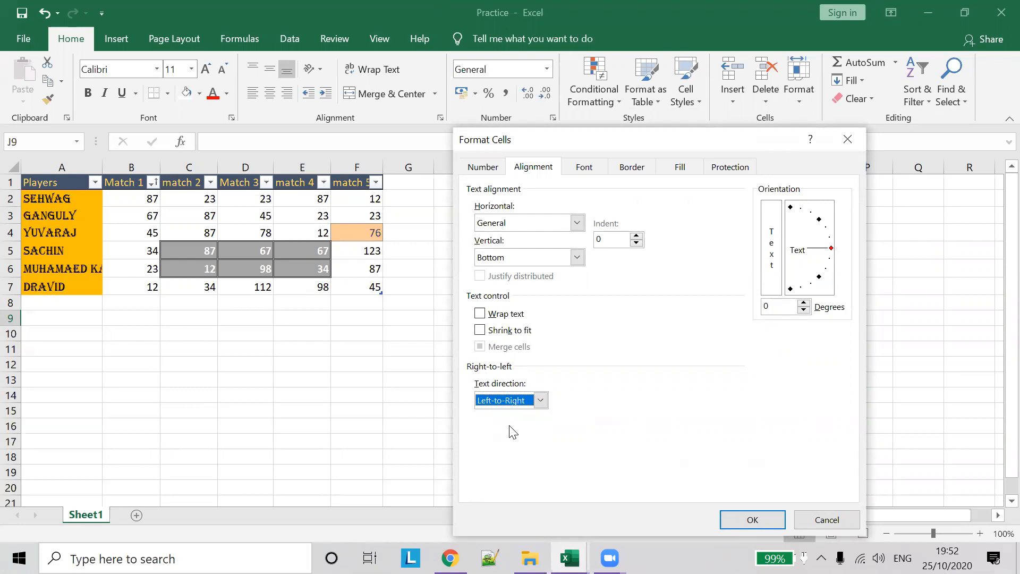
left_click(775, 517)
left_click(671, 461)
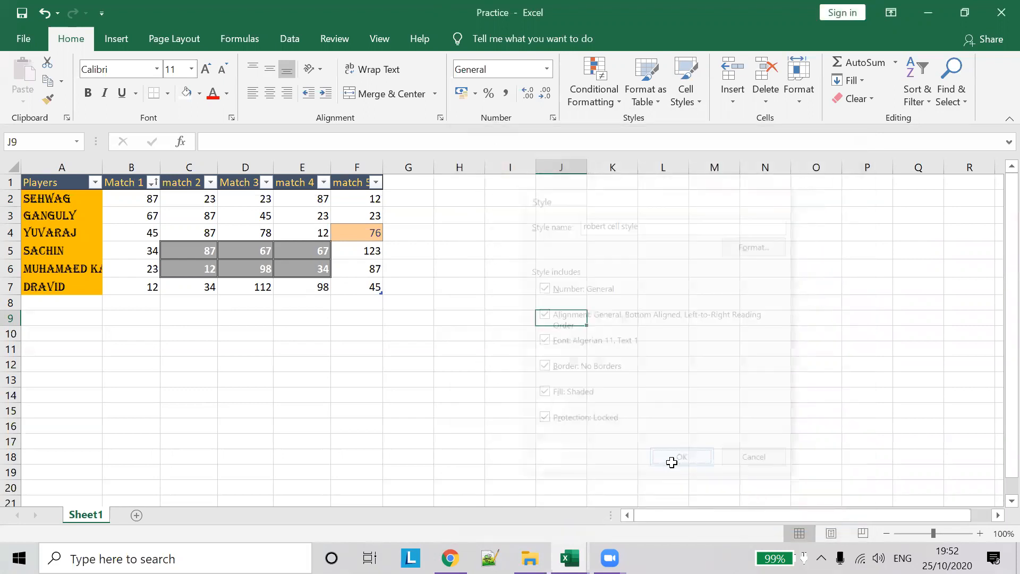
Autofit column A to the player names, and open the custom gold cell style of A2:A7 for modification
double_click(101, 168)
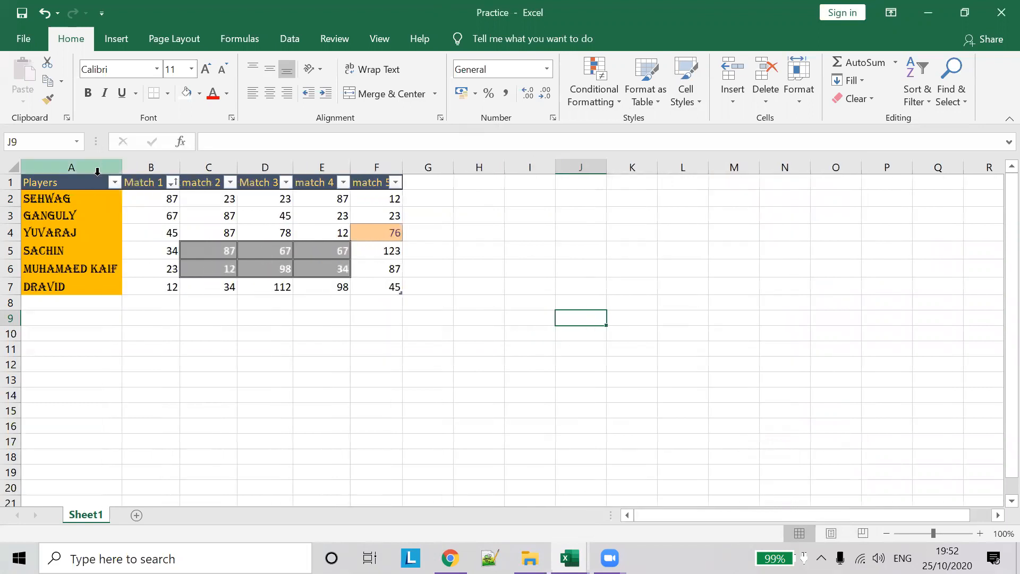
left_click_drag(68, 198, 62, 285)
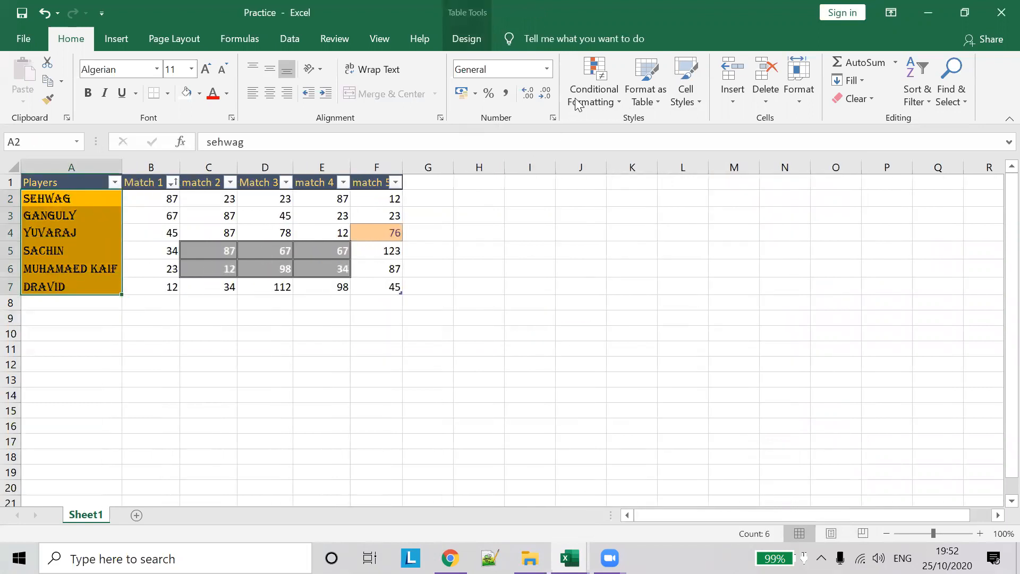
left_click(684, 85)
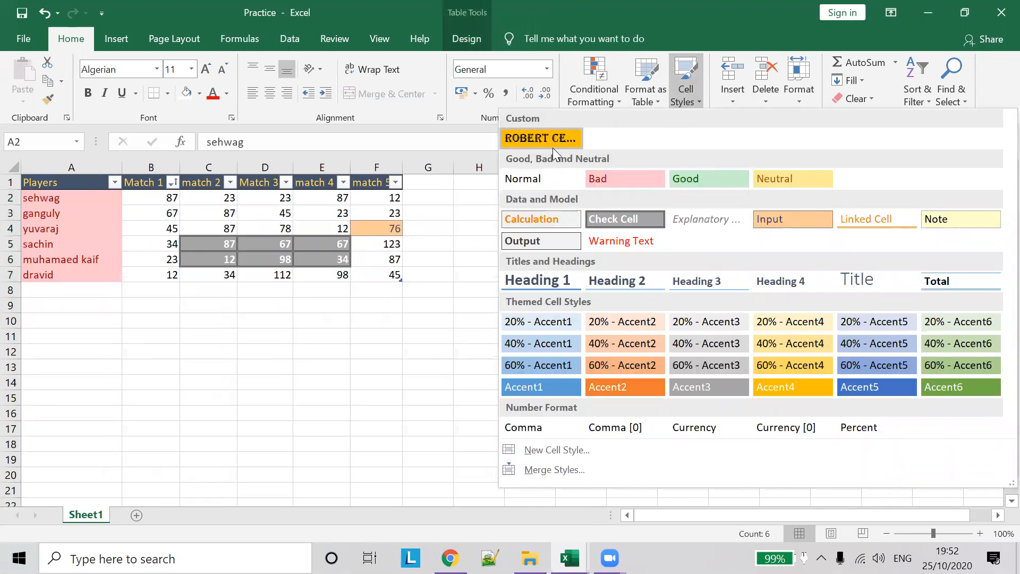
right_click(549, 135)
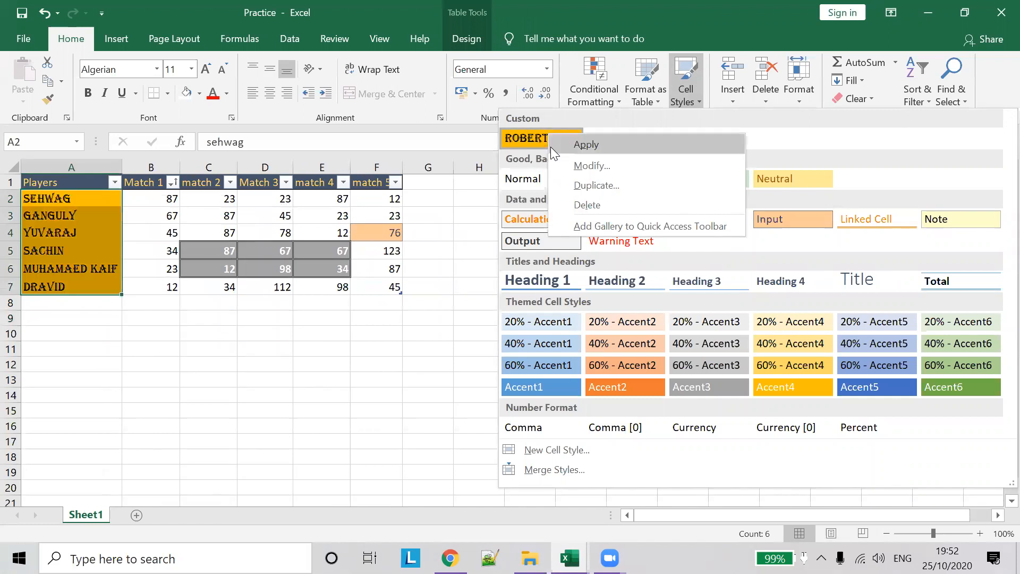
left_click(588, 167)
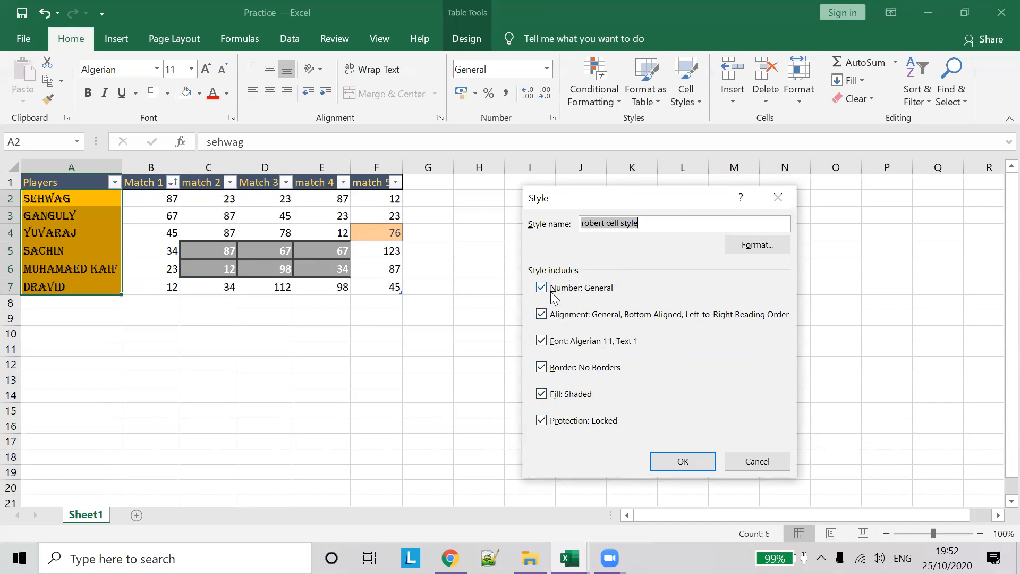
Exclude and re-include the Alignment and Number settings in the custom cell style
left_click(541, 314)
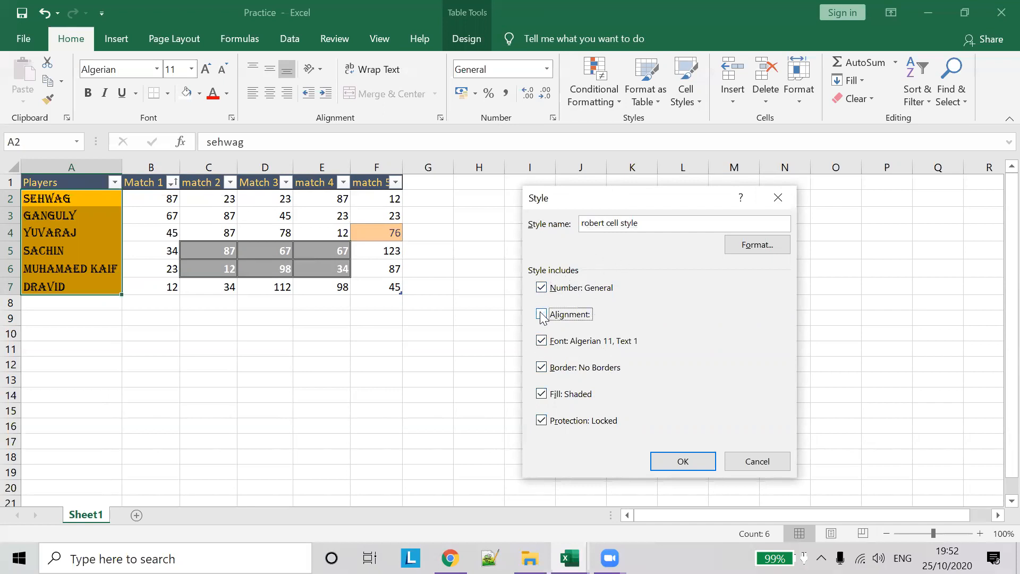
left_click(541, 314)
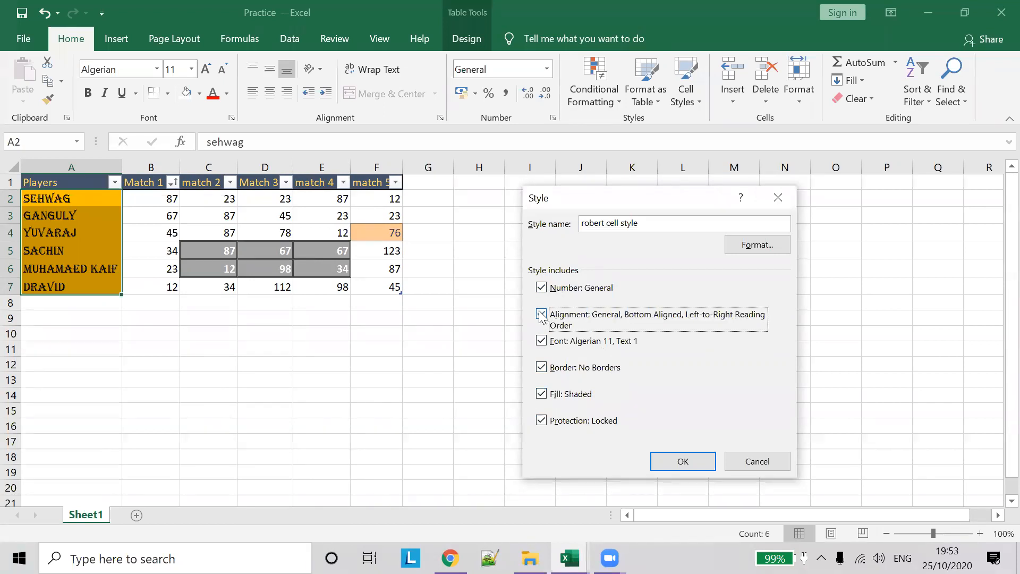
left_click(542, 287)
left_click(541, 288)
left_click(541, 287)
left_click(541, 287)
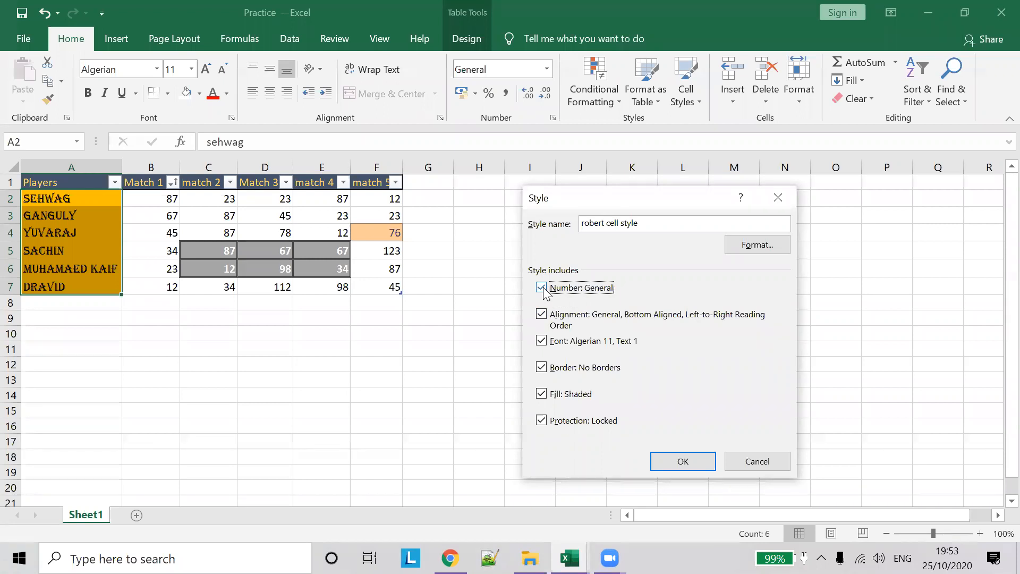
Set the custom cell style's number format to Text and its text direction to Right-to-Left
left_click(767, 254)
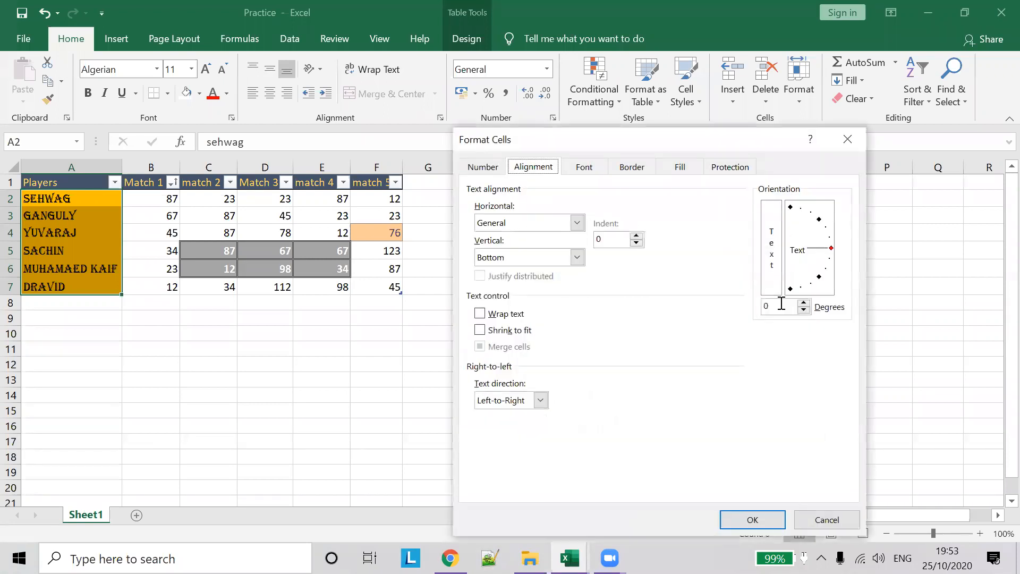
left_click(476, 167)
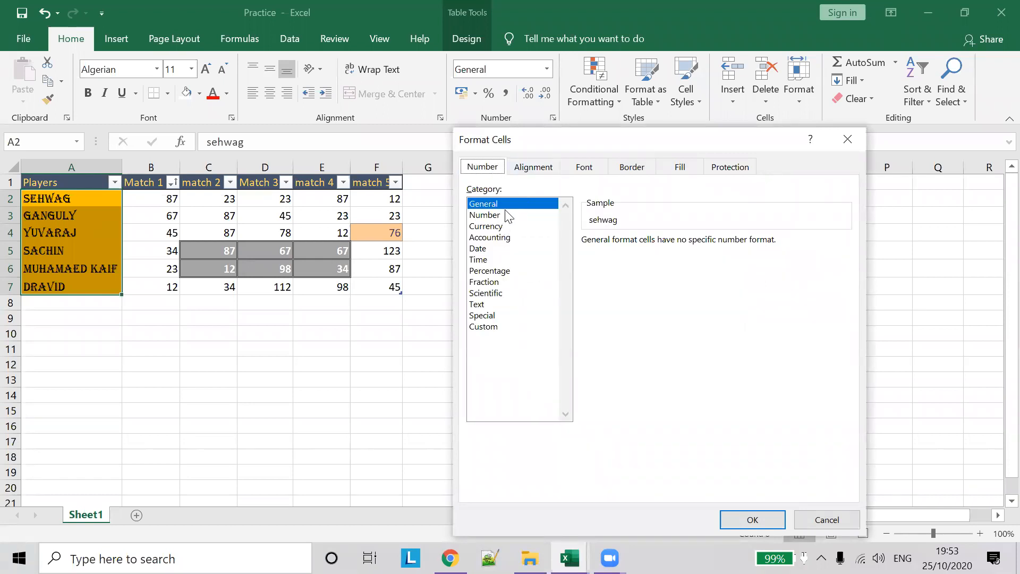
left_click(488, 305)
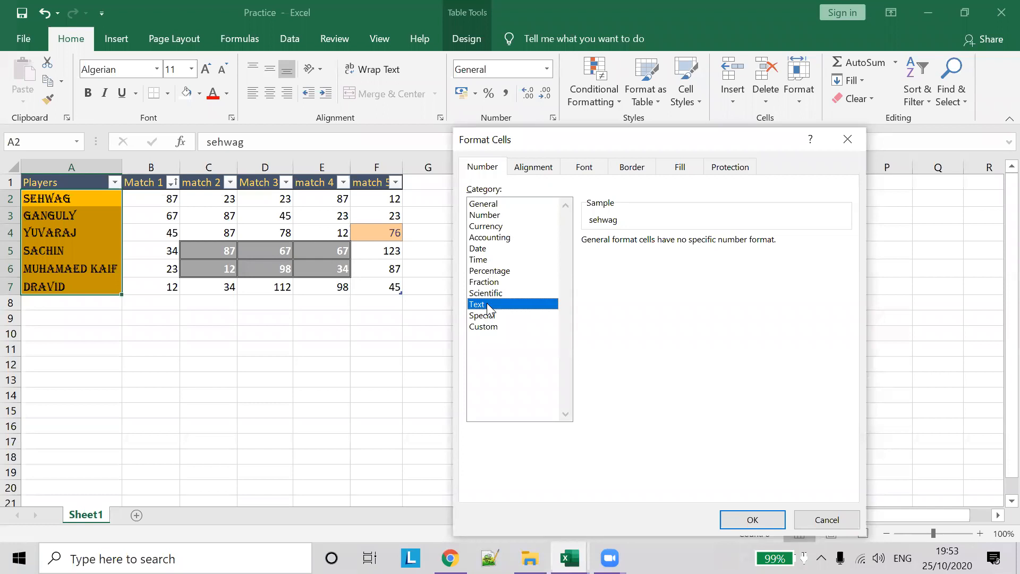
left_click(550, 169)
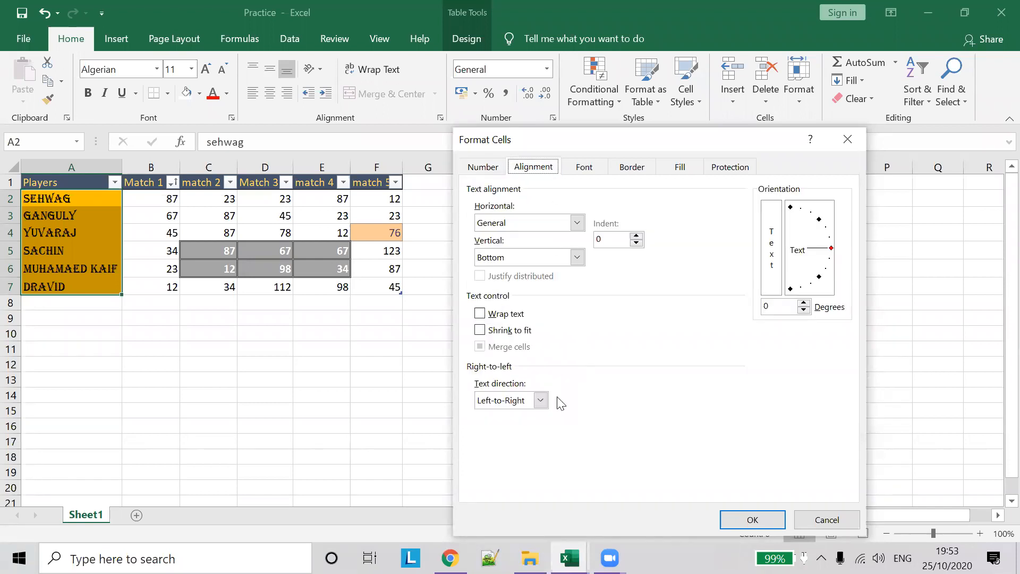
left_click(541, 402)
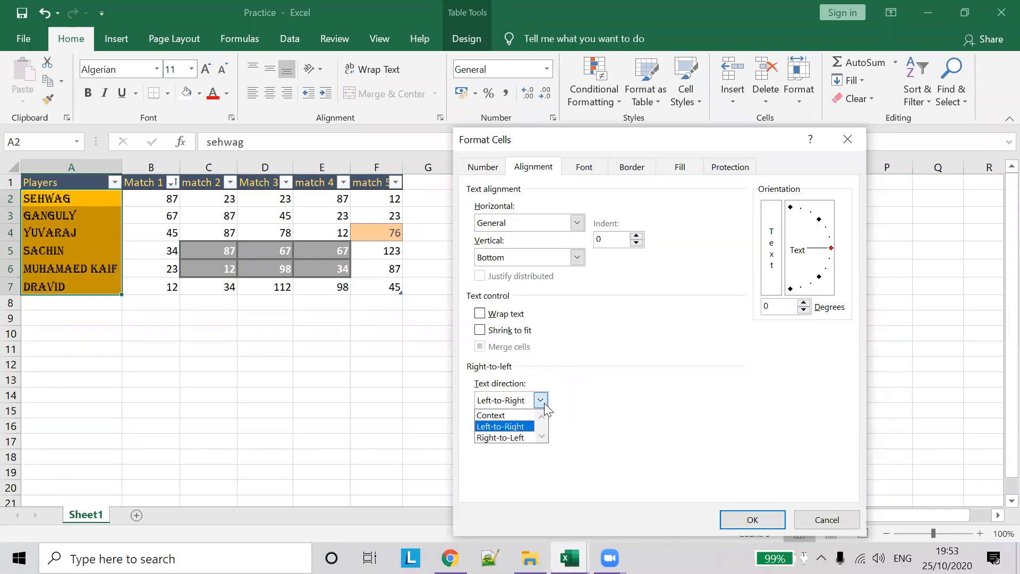
left_click(526, 438)
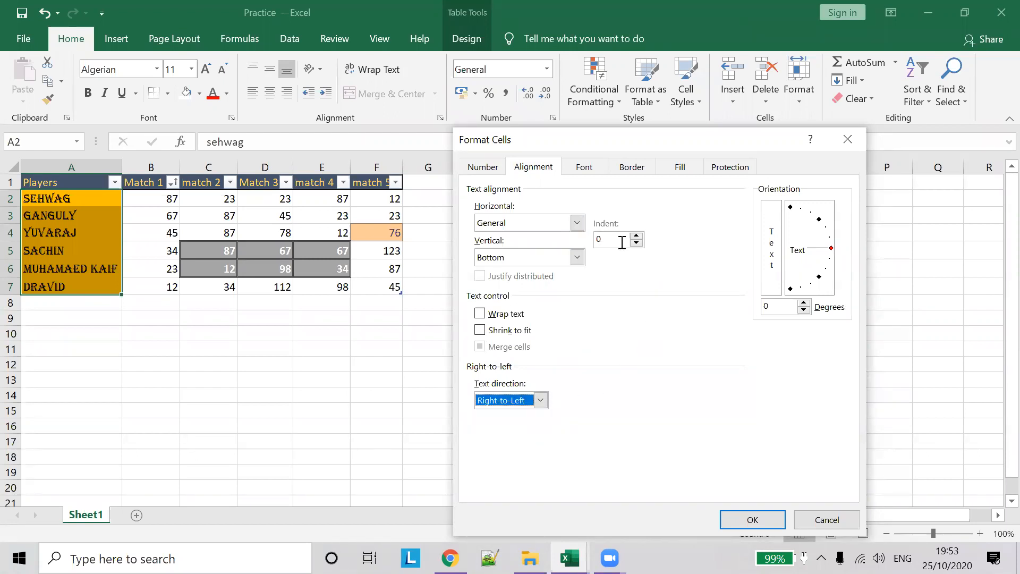
Add the Strikethrough effect to the custom style's font, look through its border, fill and protection settings, and save the style
left_click(574, 179)
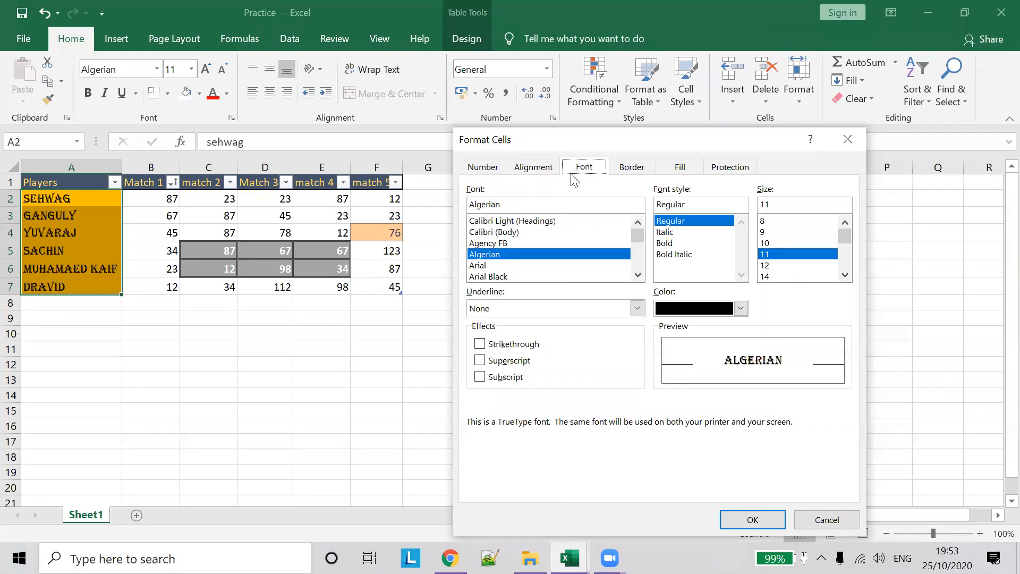
left_click(479, 343)
left_click(633, 168)
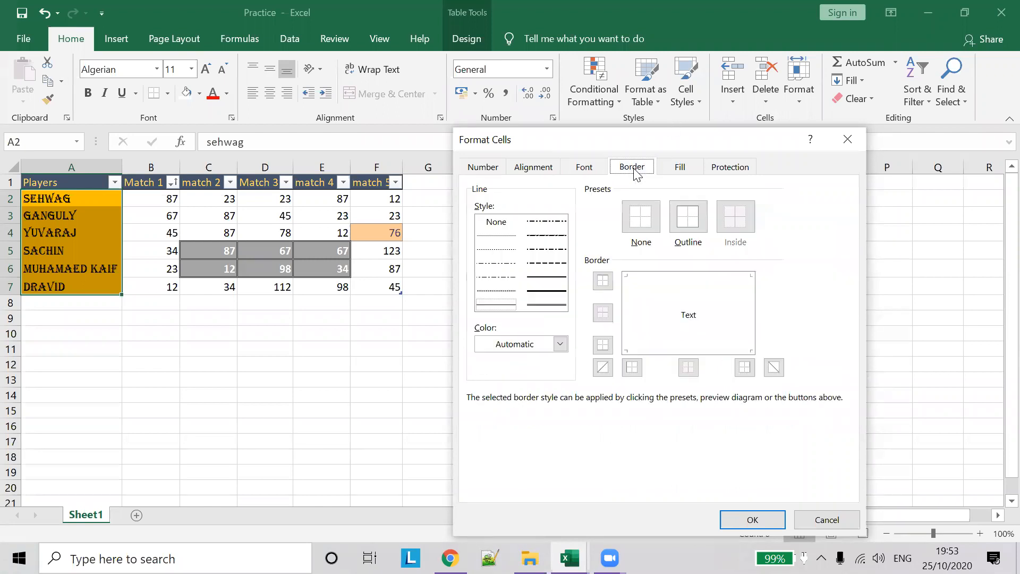
left_click(671, 171)
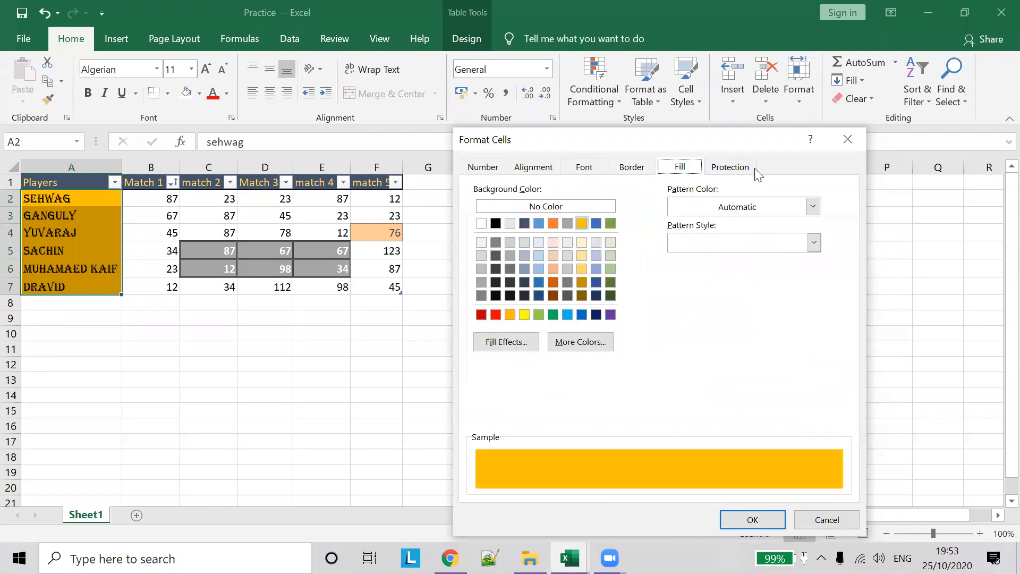
left_click(737, 171)
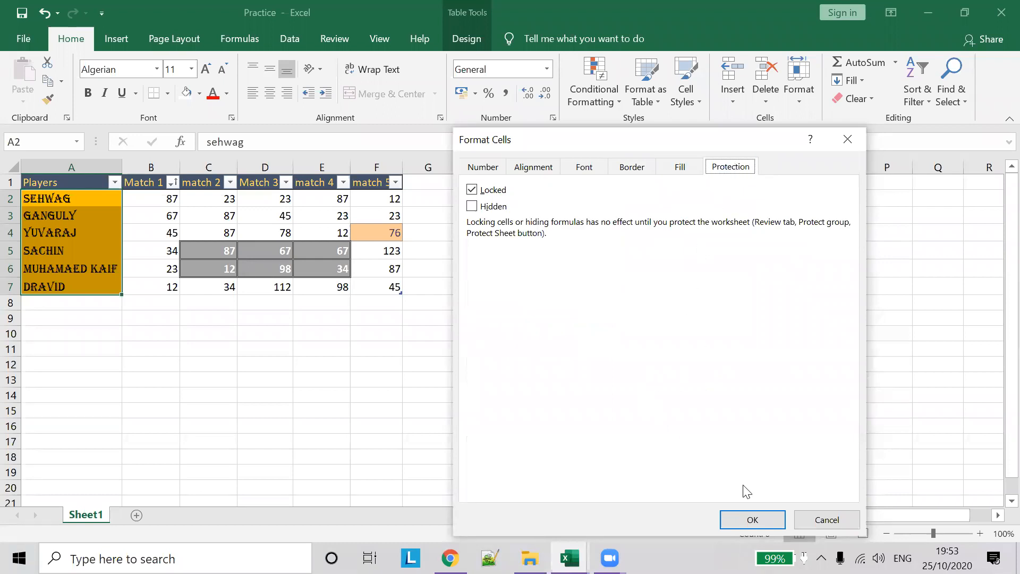
left_click(755, 519)
left_click(682, 460)
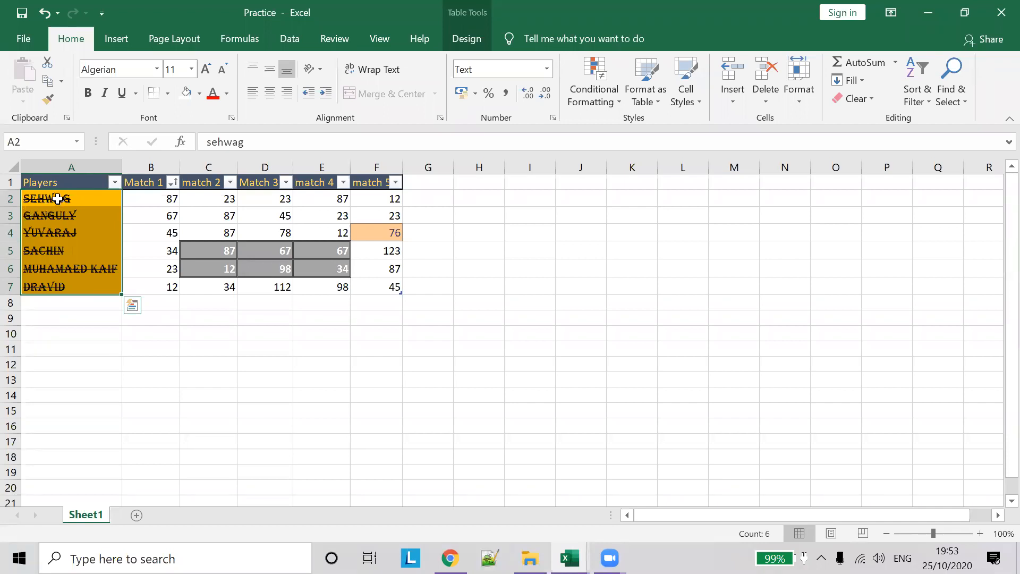
Review the formatting settings included in the custom gold cell style, and look over the available cell styles
left_click(693, 107)
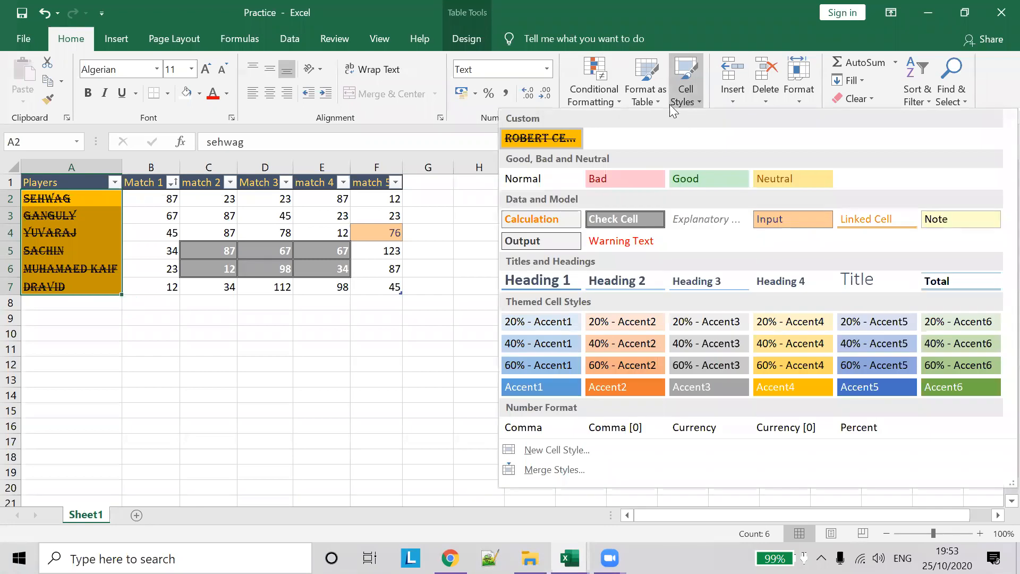
right_click(547, 133)
left_click(570, 159)
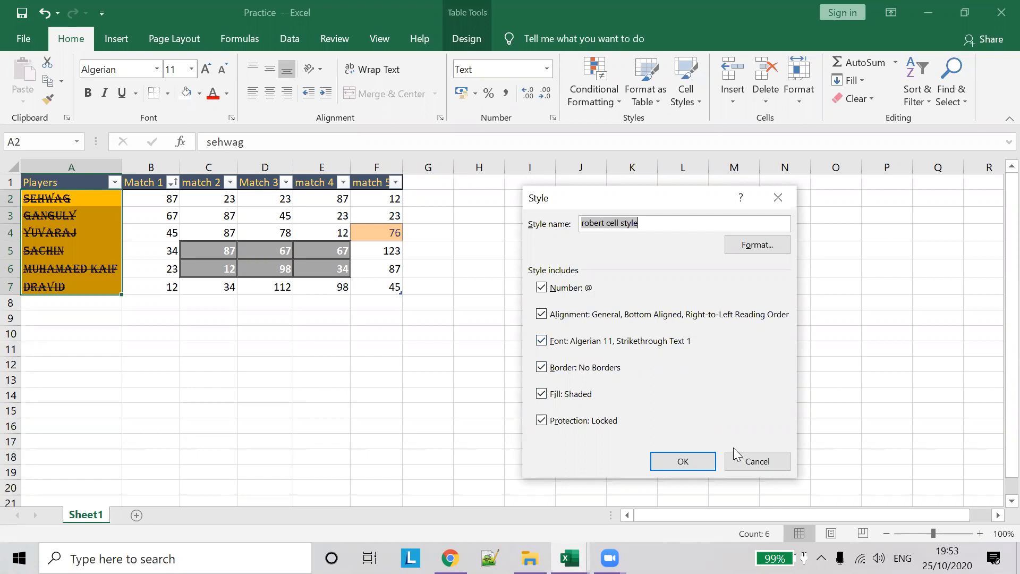
left_click(683, 462)
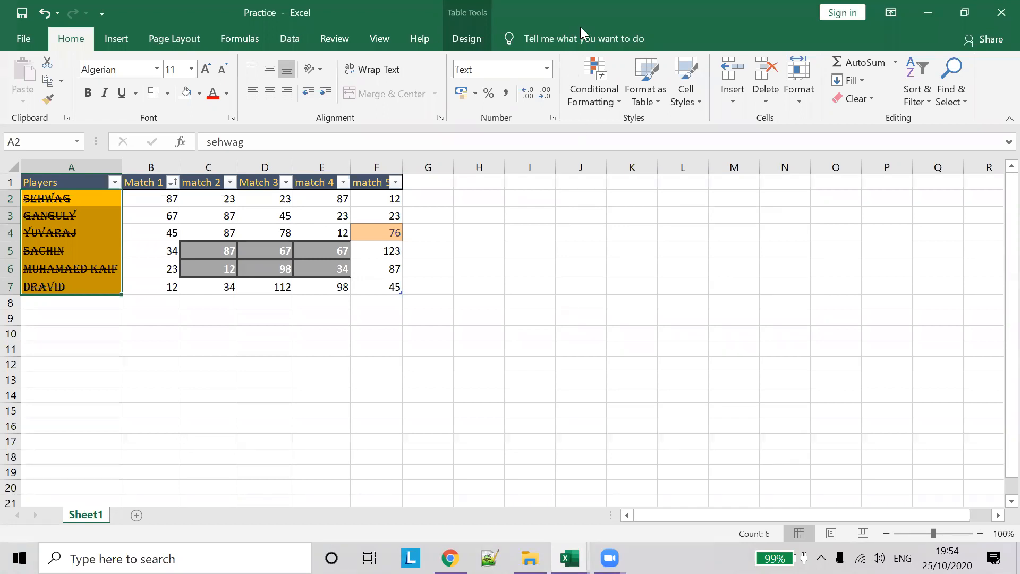
left_click(686, 85)
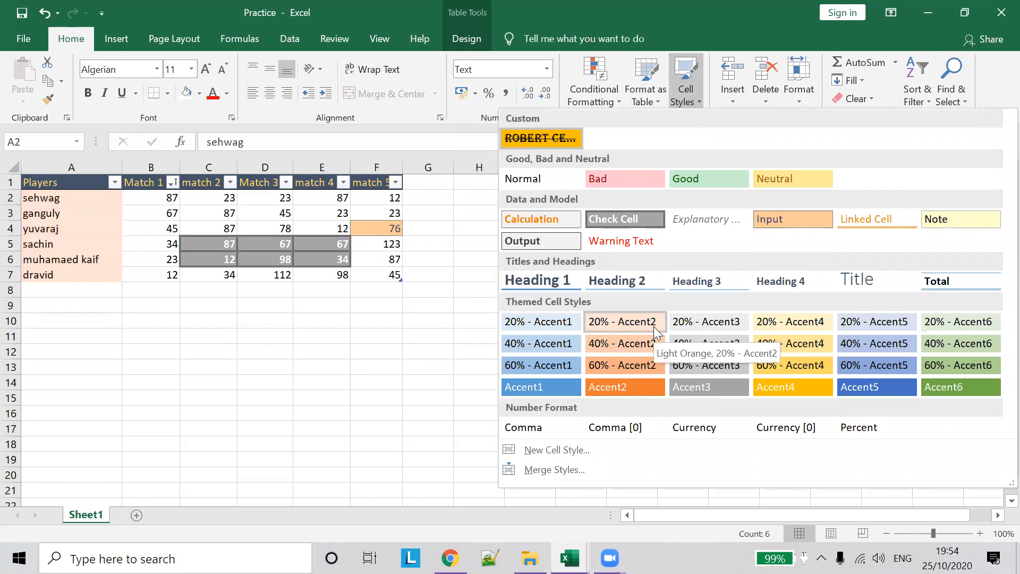
left_click(105, 305)
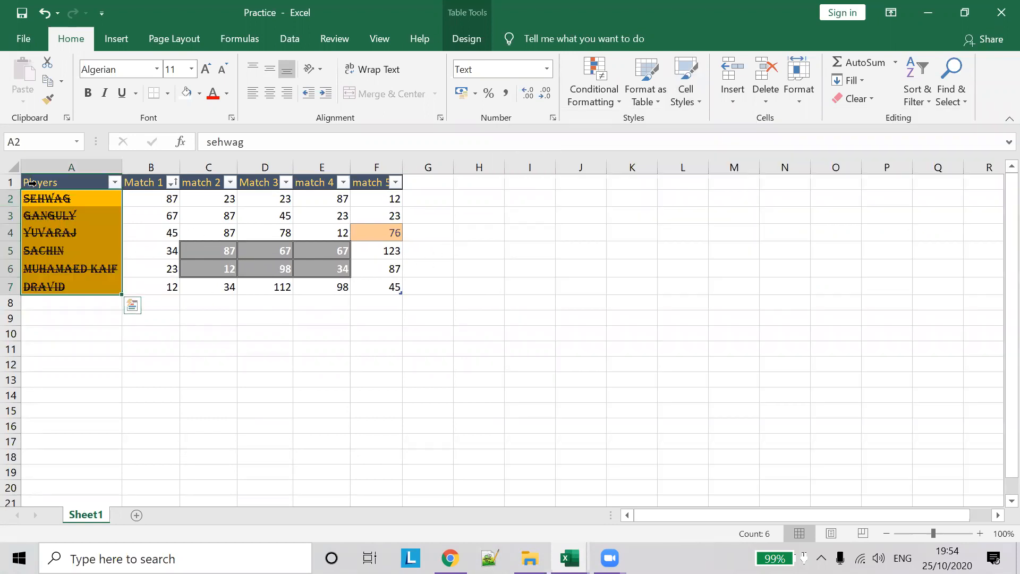
Review the conditional formatting rules that exist for the score table and for the whole worksheet
left_click_drag(82, 187, 377, 286)
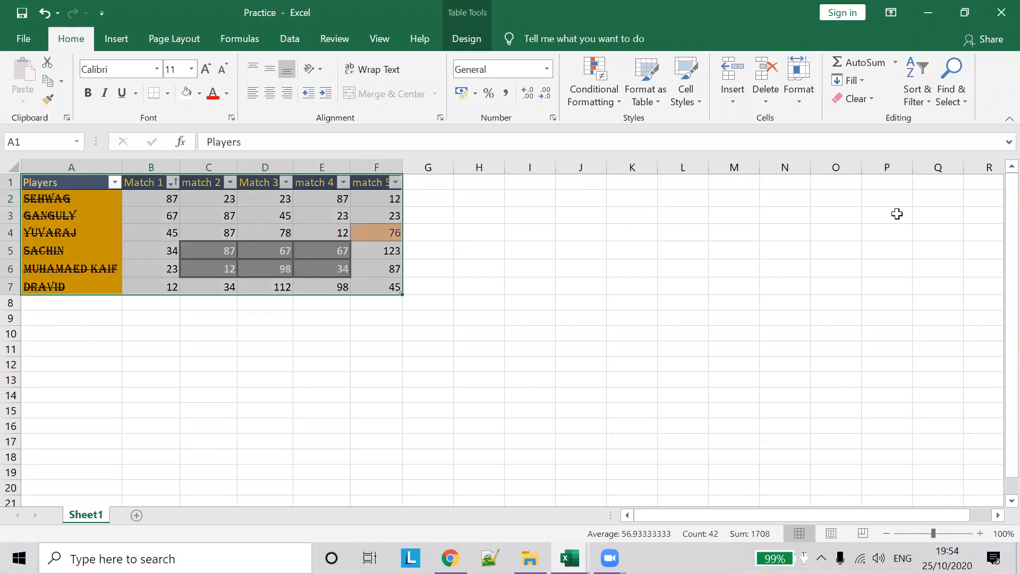
left_click(602, 108)
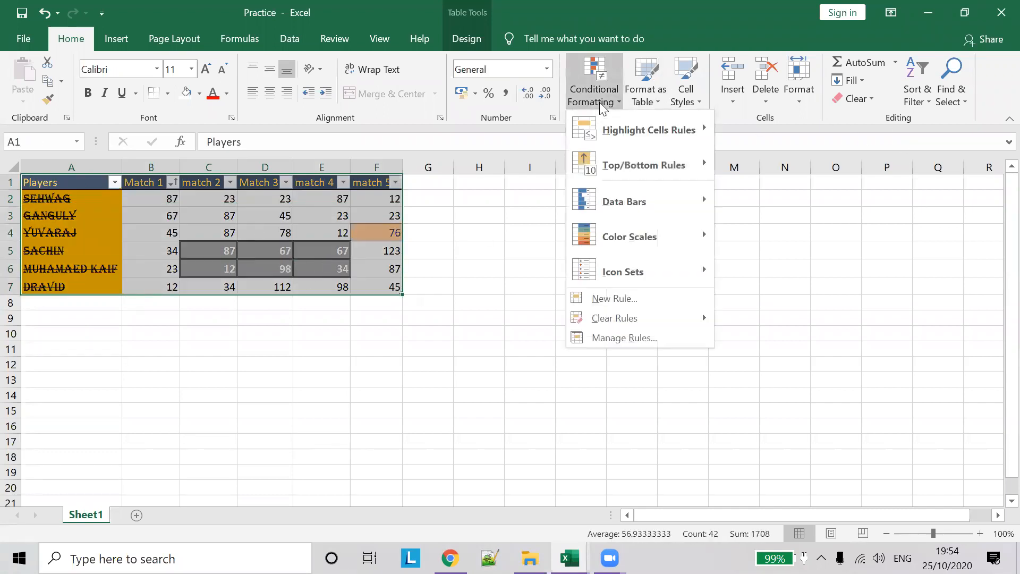
mouse_move(635, 321)
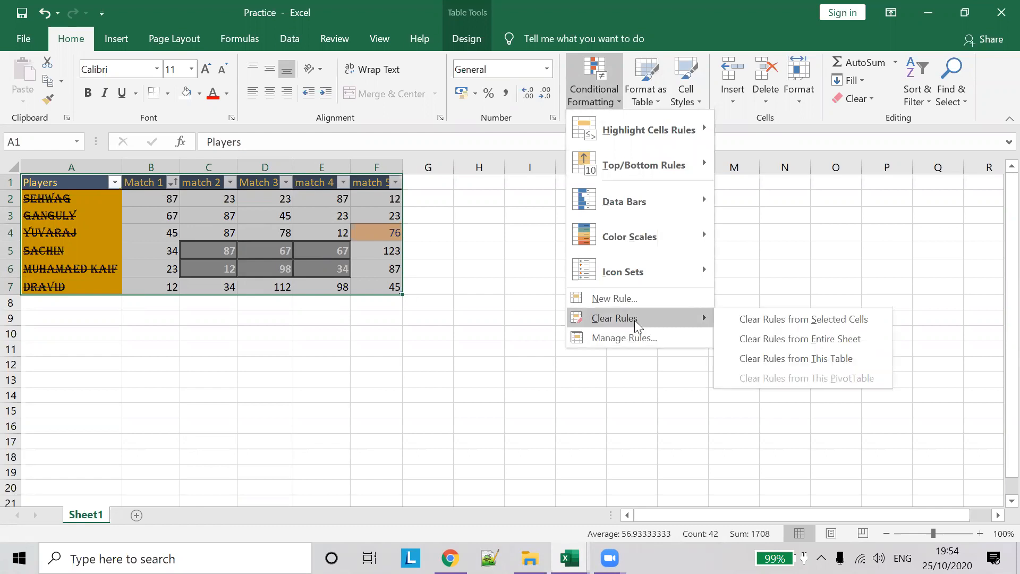
left_click(636, 337)
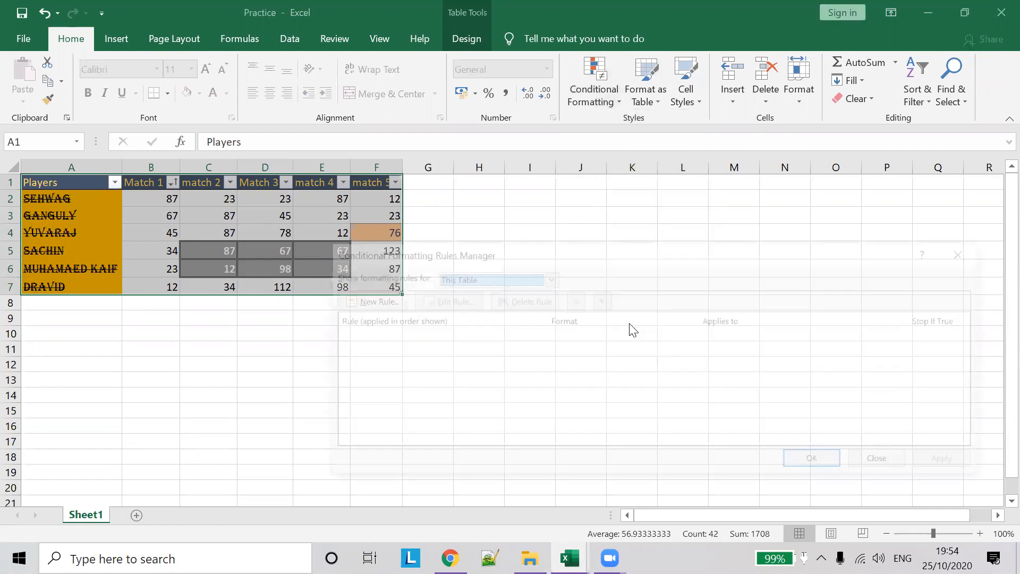
left_click(474, 277)
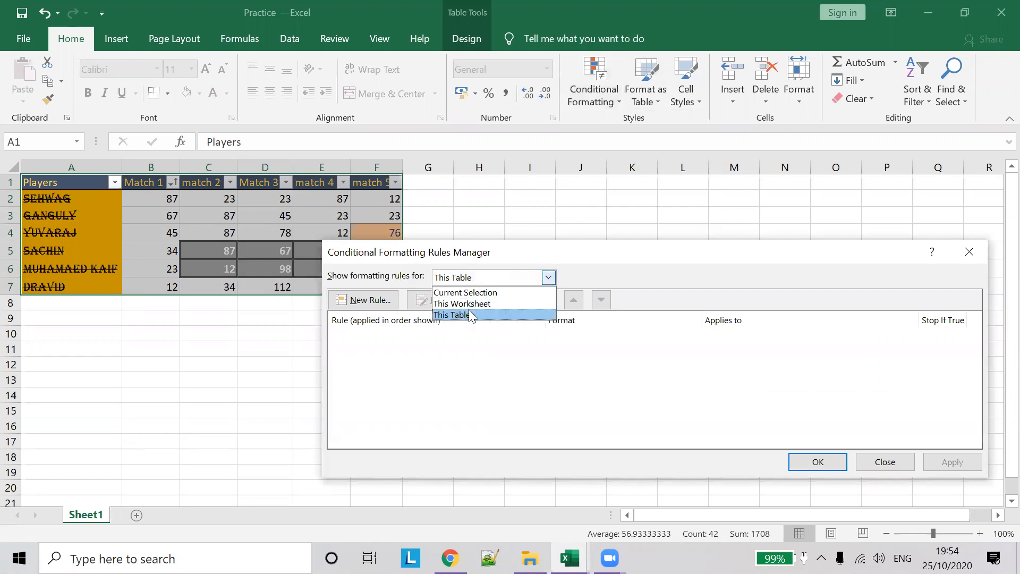
left_click(474, 300)
left_click(885, 461)
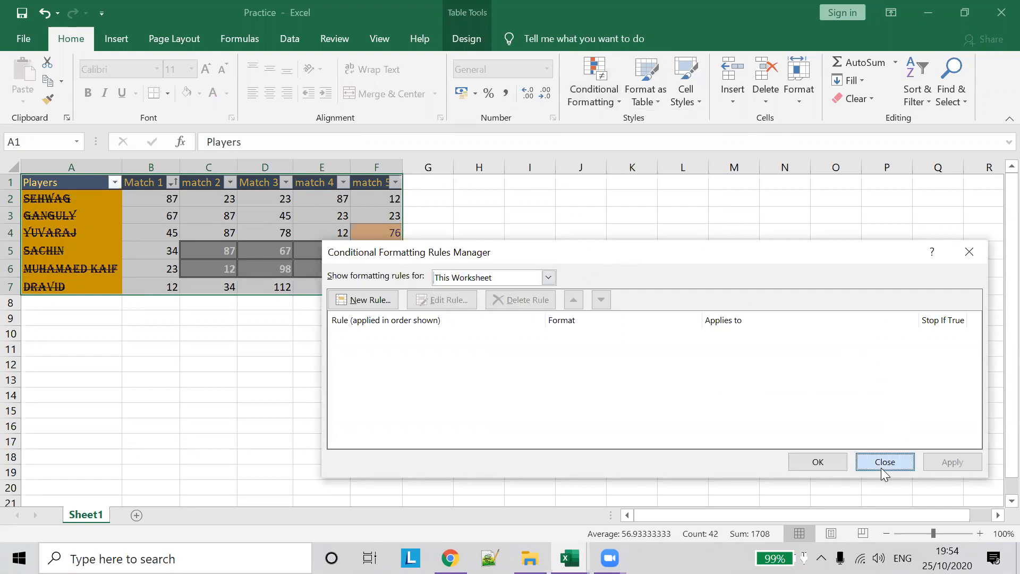
Delete both custom table styles, the green one and the dark-header one named "second style"
left_click(650, 96)
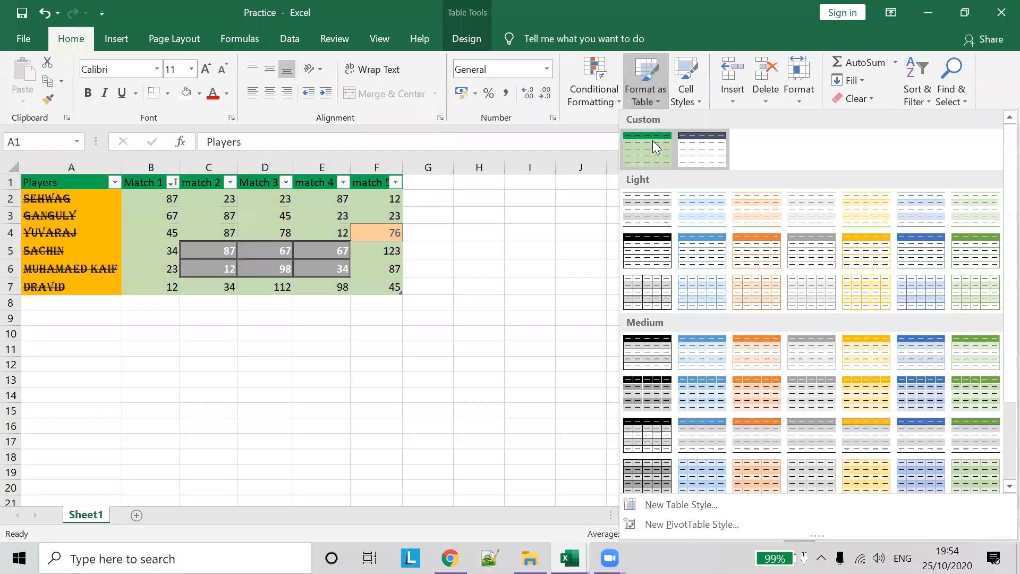
right_click(652, 140)
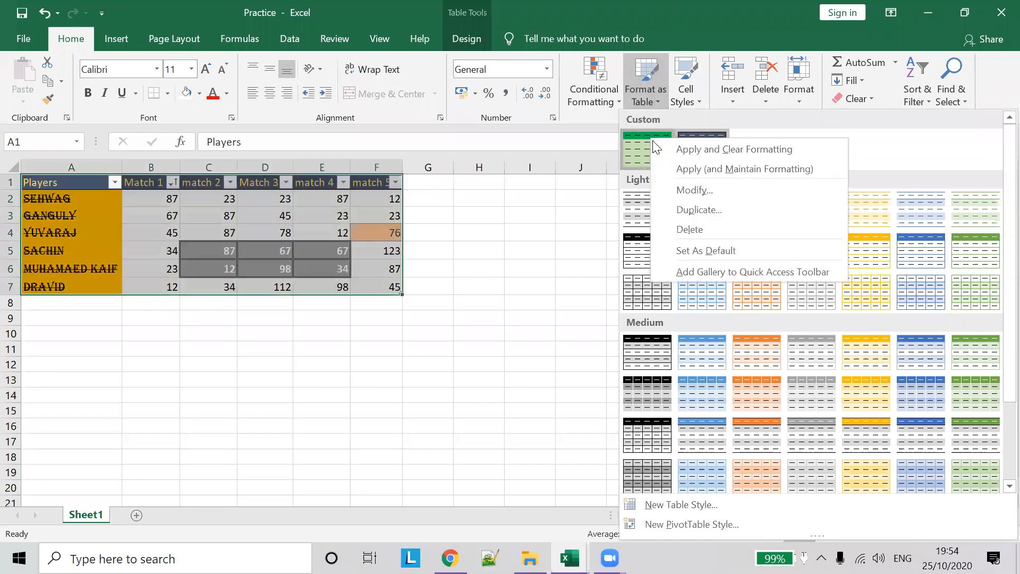
left_click(685, 227)
left_click(489, 324)
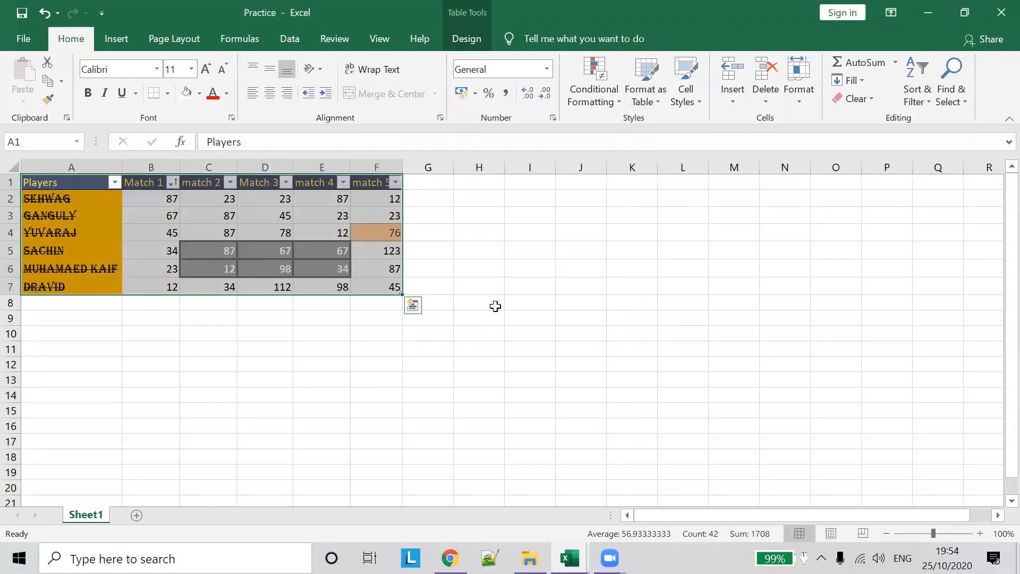
left_click(651, 104)
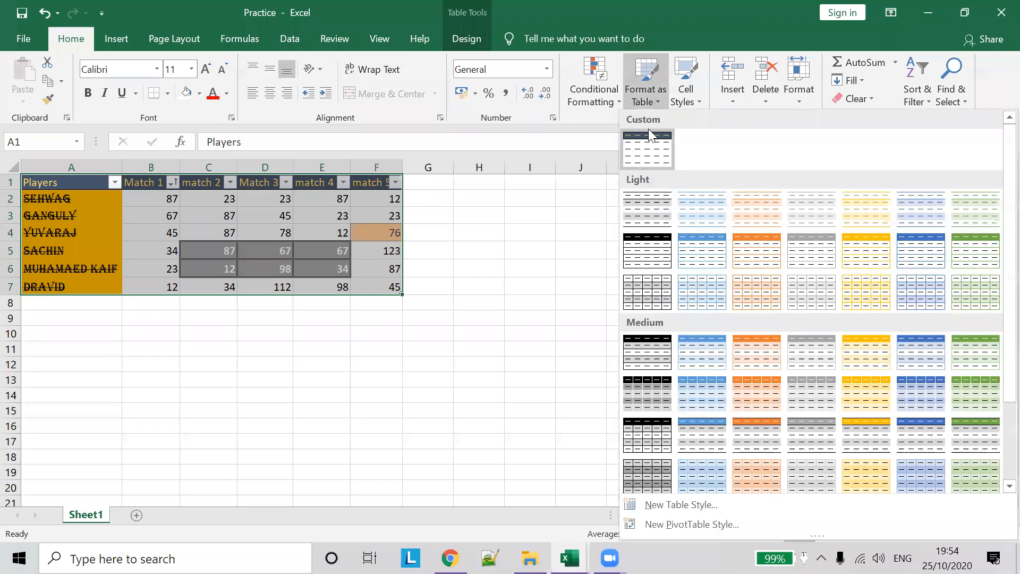
right_click(652, 144)
left_click(667, 229)
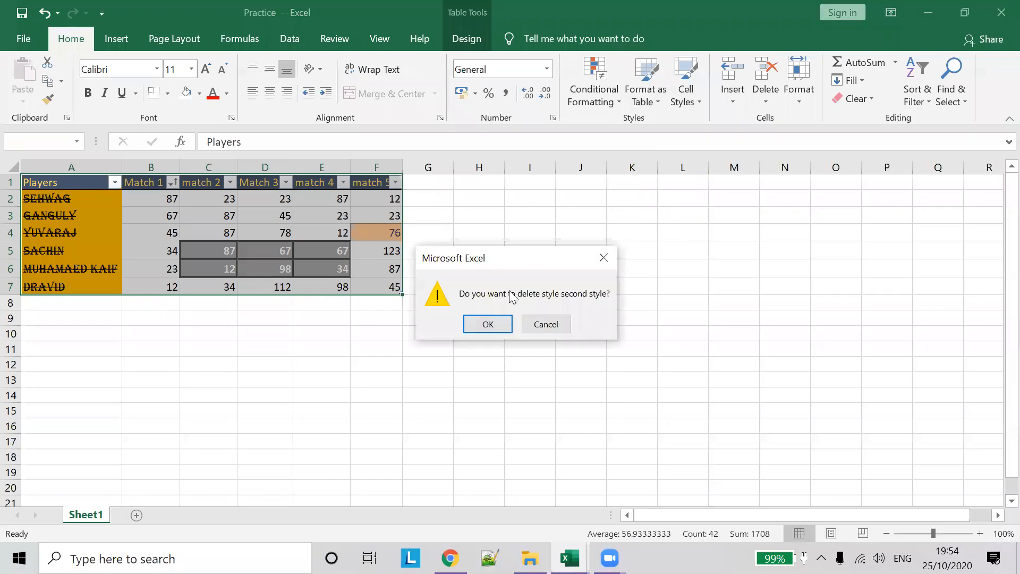
left_click(480, 331)
left_click(513, 269)
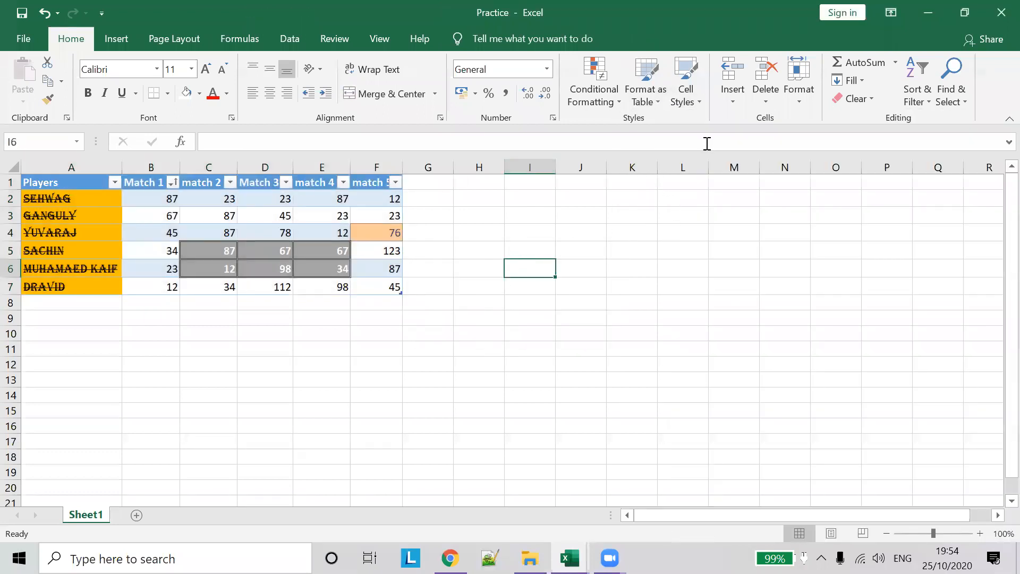
Delete the custom gold strikethrough cell style from the workbook
left_click(697, 102)
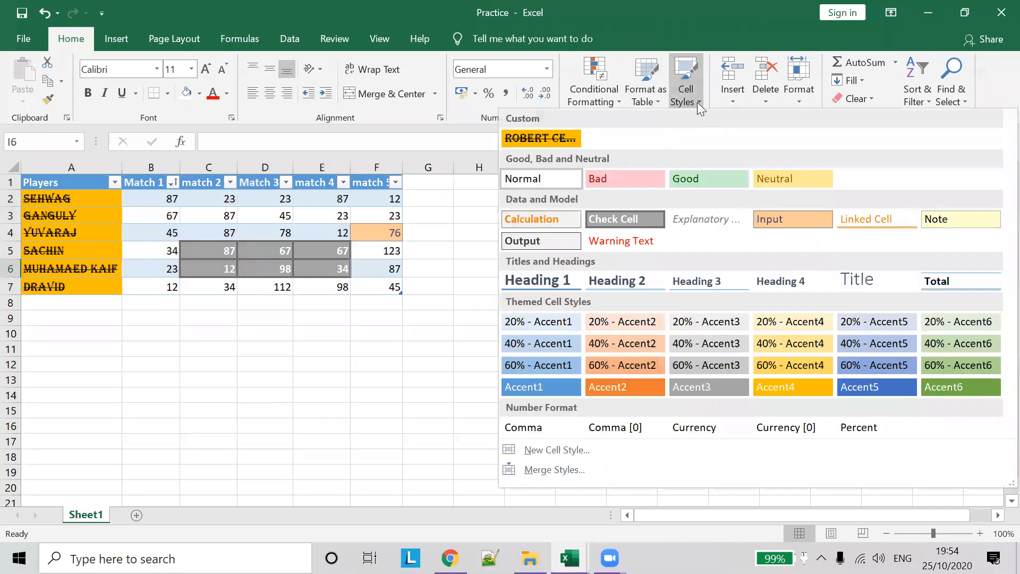
right_click(546, 144)
left_click(583, 214)
left_click(584, 211)
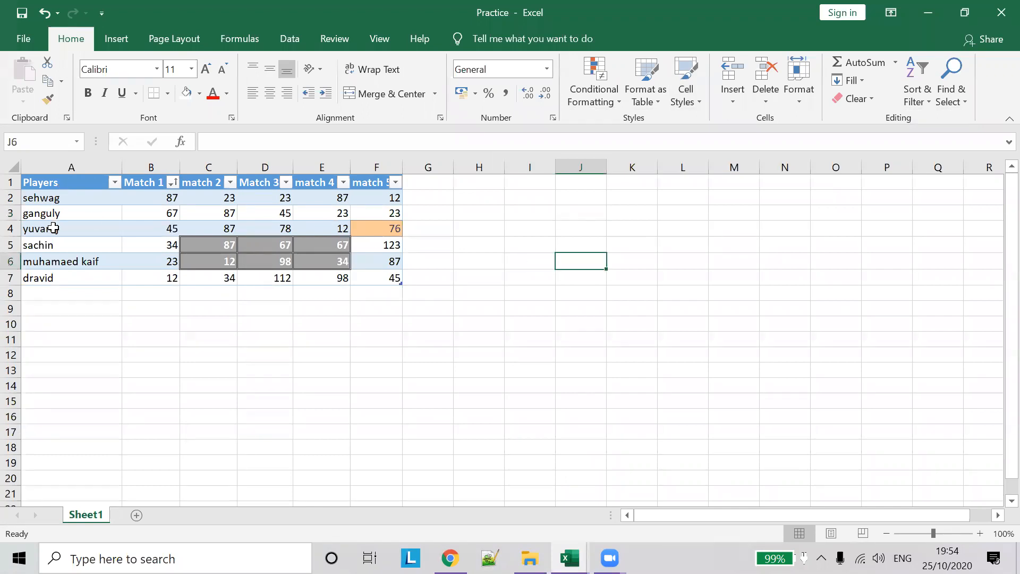
Reset the whole score table, A1:F7, to the Normal cell style
left_click_drag(71, 182, 359, 277)
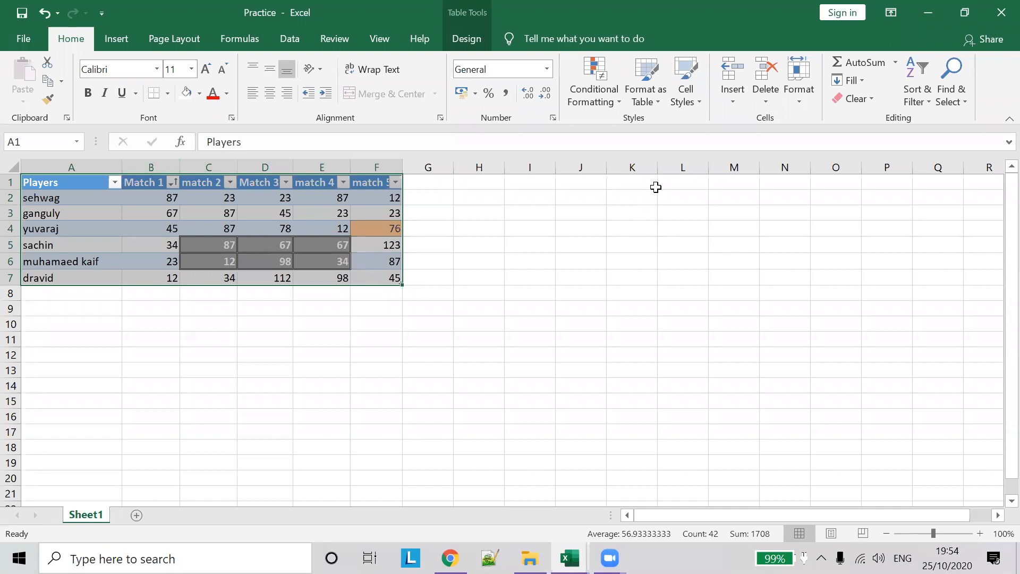
left_click(697, 88)
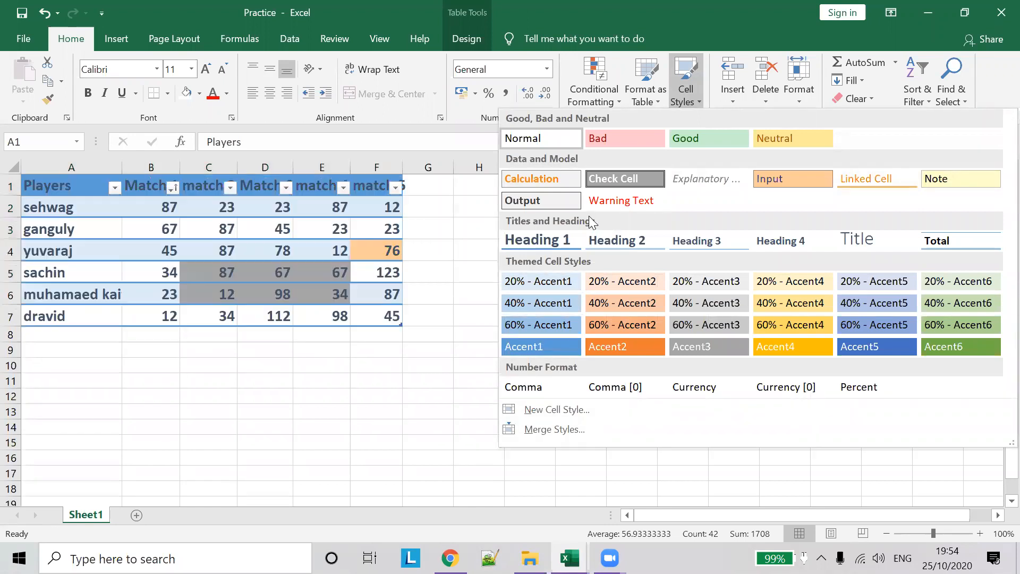
left_click(534, 139)
left_click(514, 225)
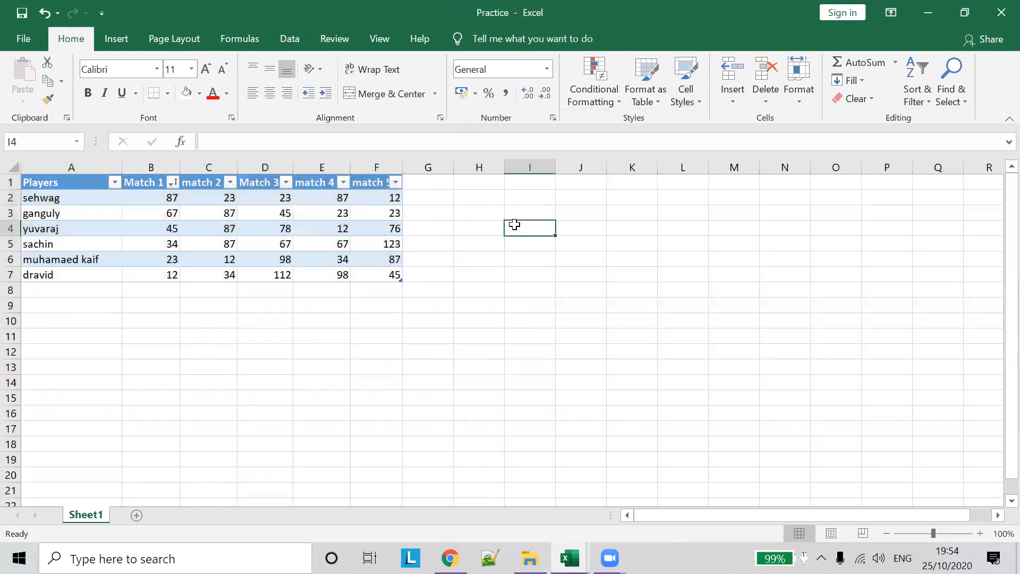
left_click_drag(43, 182, 353, 276)
left_click(684, 94)
left_click(545, 134)
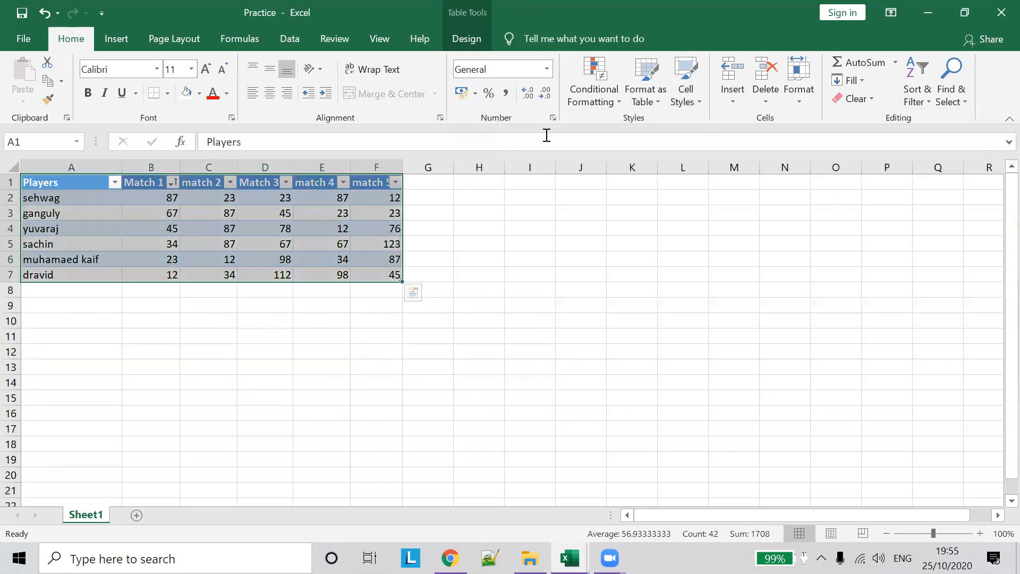
left_click(373, 223)
left_click(429, 225)
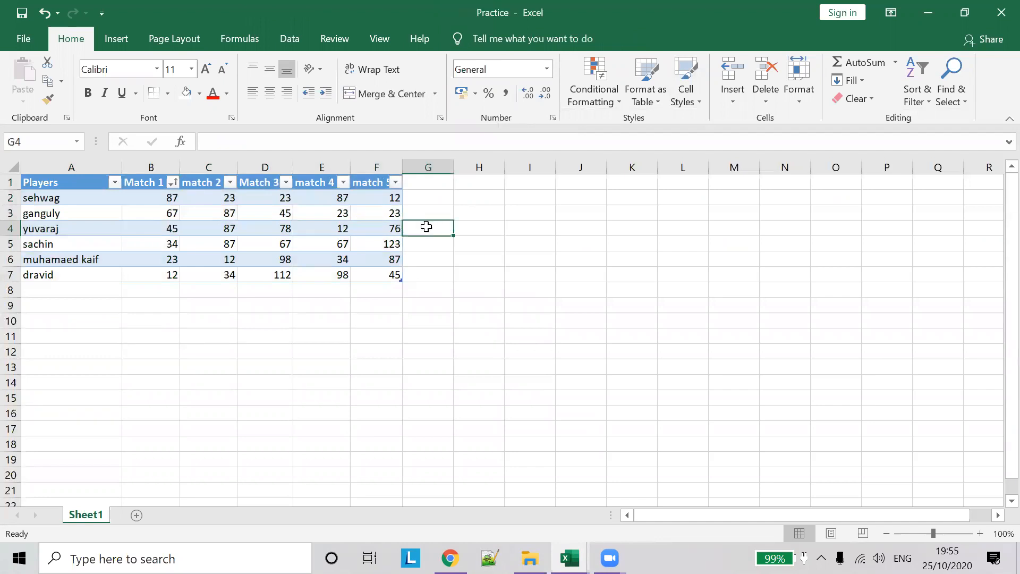
Look over the built-in table styles, the Players header cell's context options and the table's Quick Analysis formatting choices
left_click(662, 91)
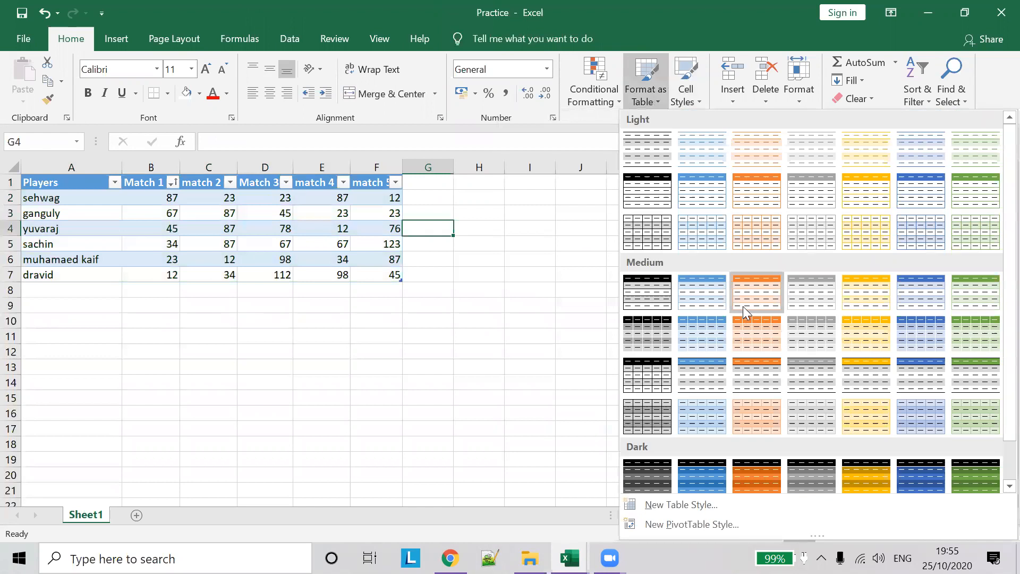
left_click(133, 250)
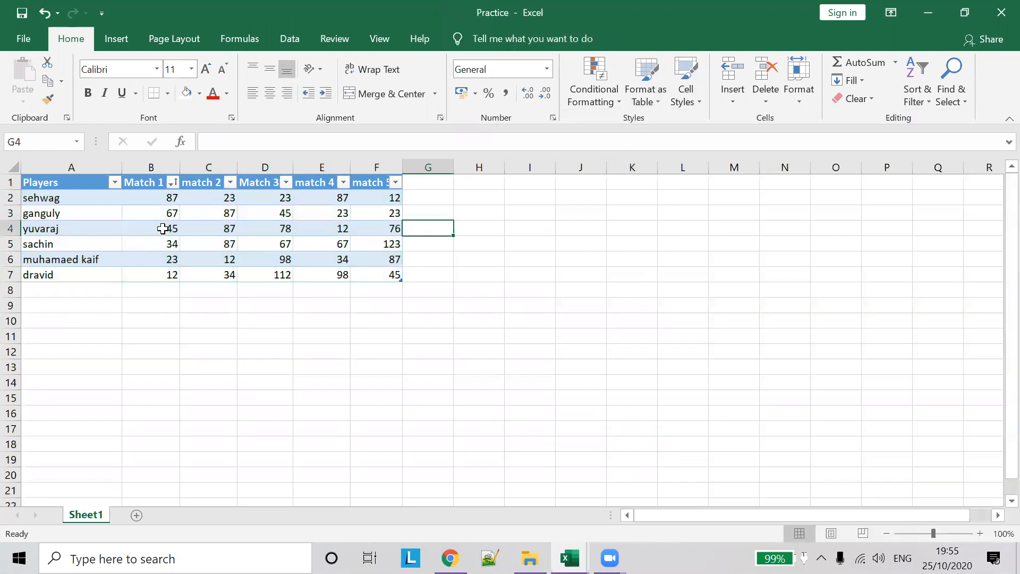
left_click(657, 103)
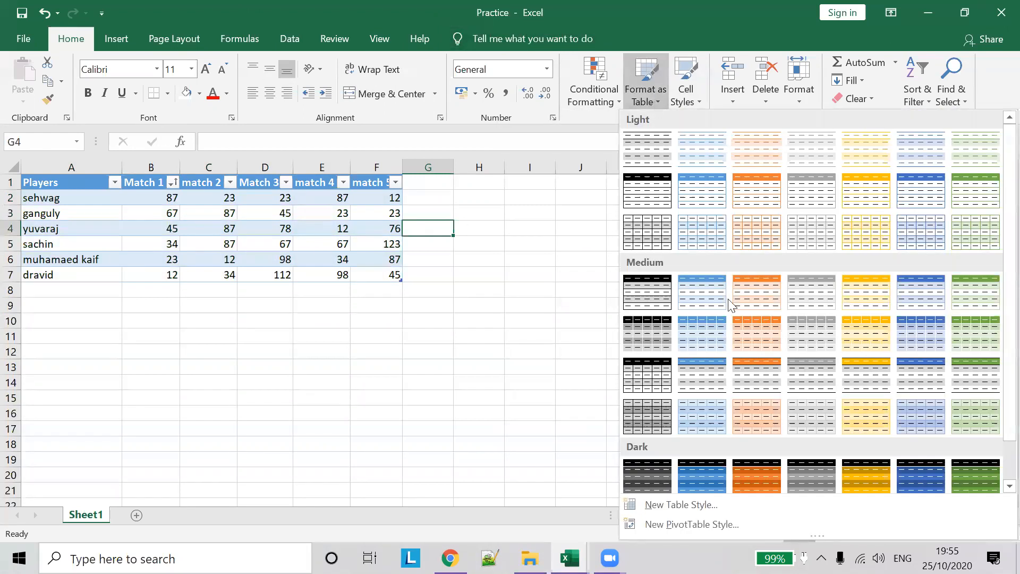
left_click(75, 180)
left_click(75, 180)
right_click(75, 179)
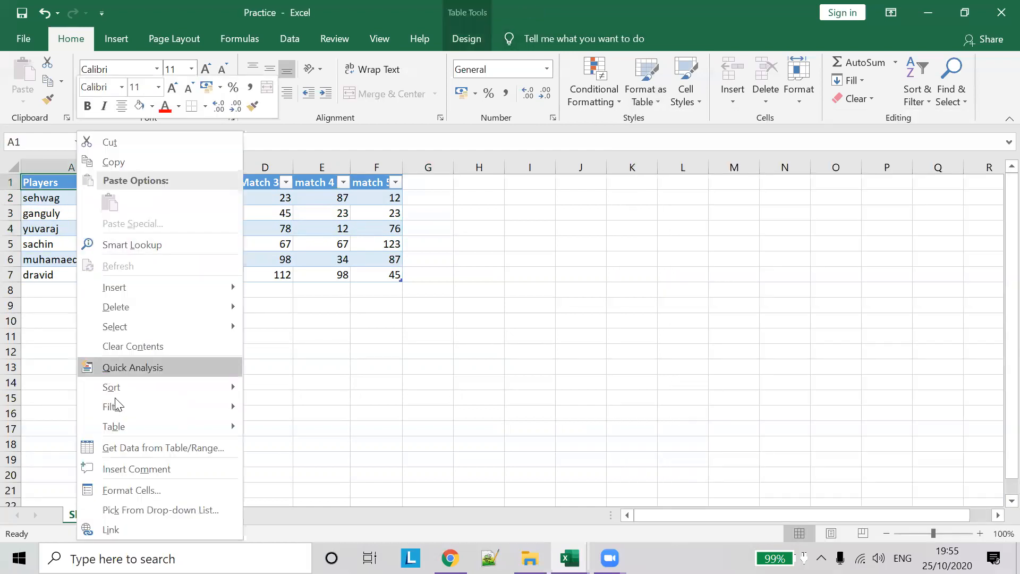
mouse_move(123, 424)
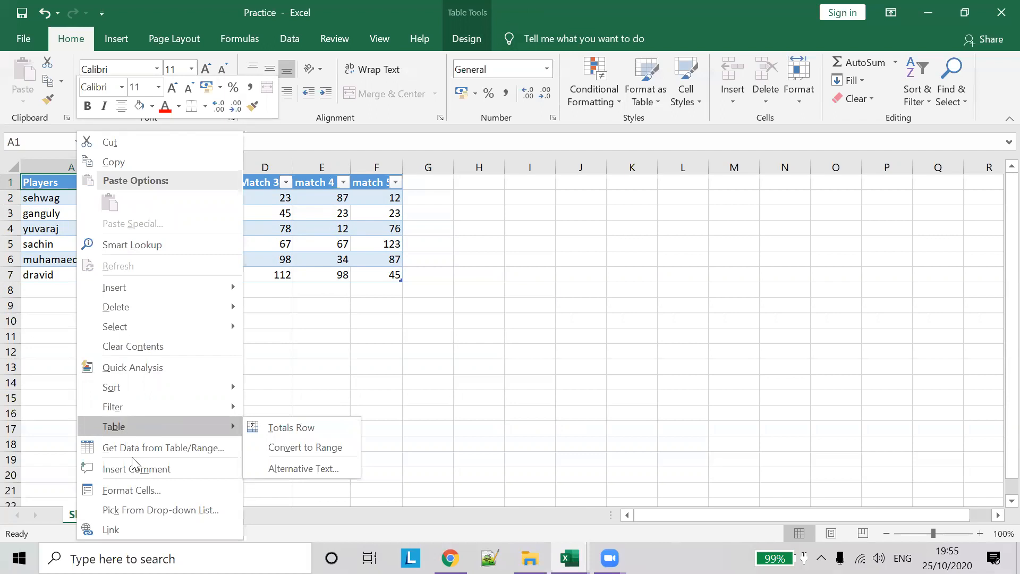
mouse_move(190, 328)
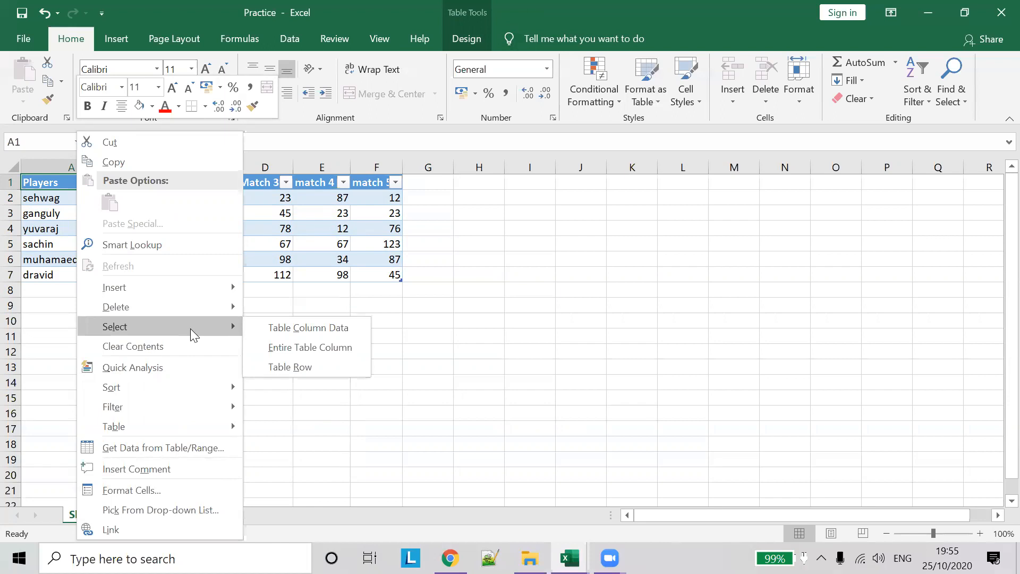
left_click(196, 367)
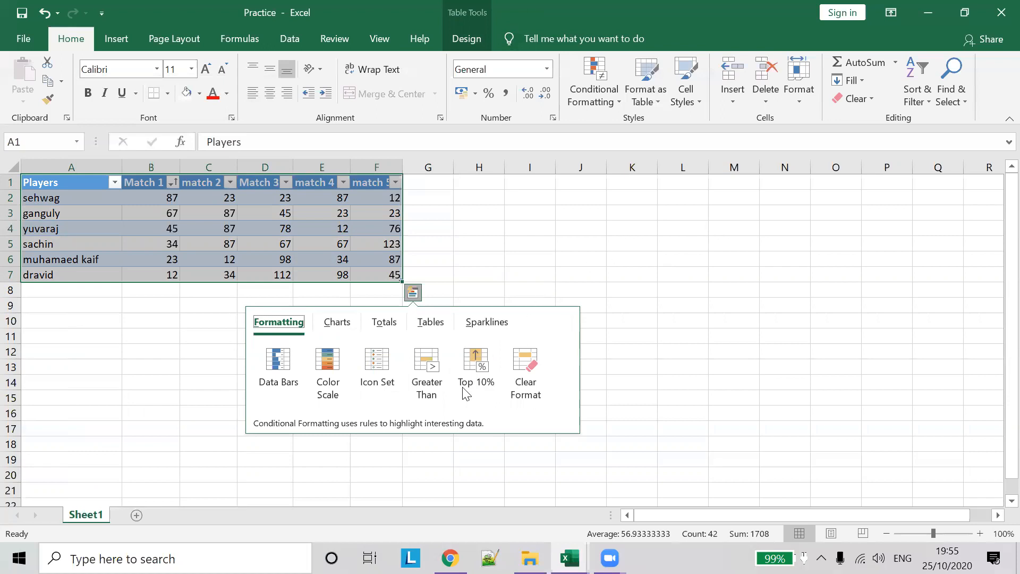
left_click(613, 232)
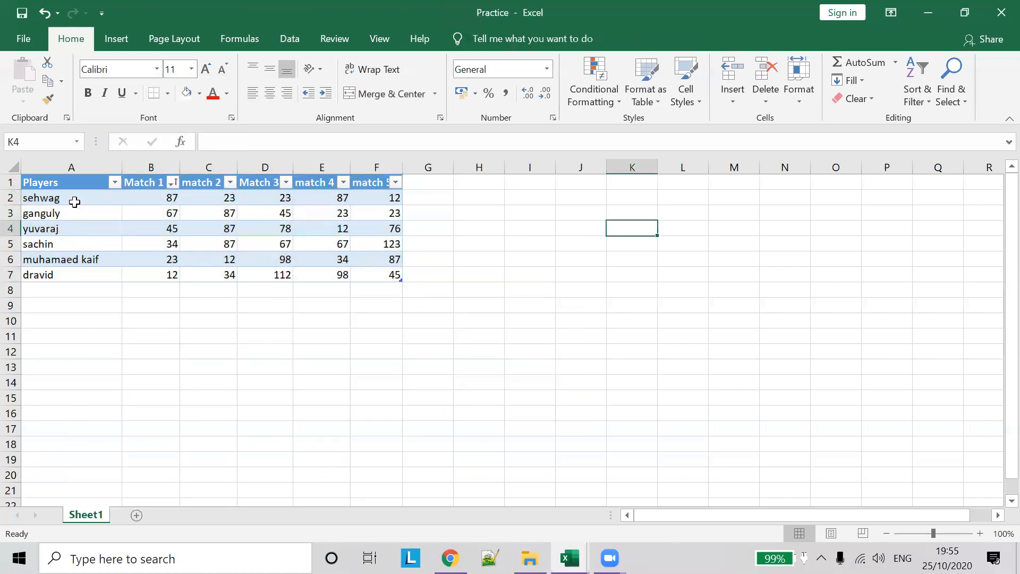
Insert a clustered column chart of A1:F7 through Quick Analysis, place it under the table and reduce its height
left_click_drag(68, 180, 356, 271)
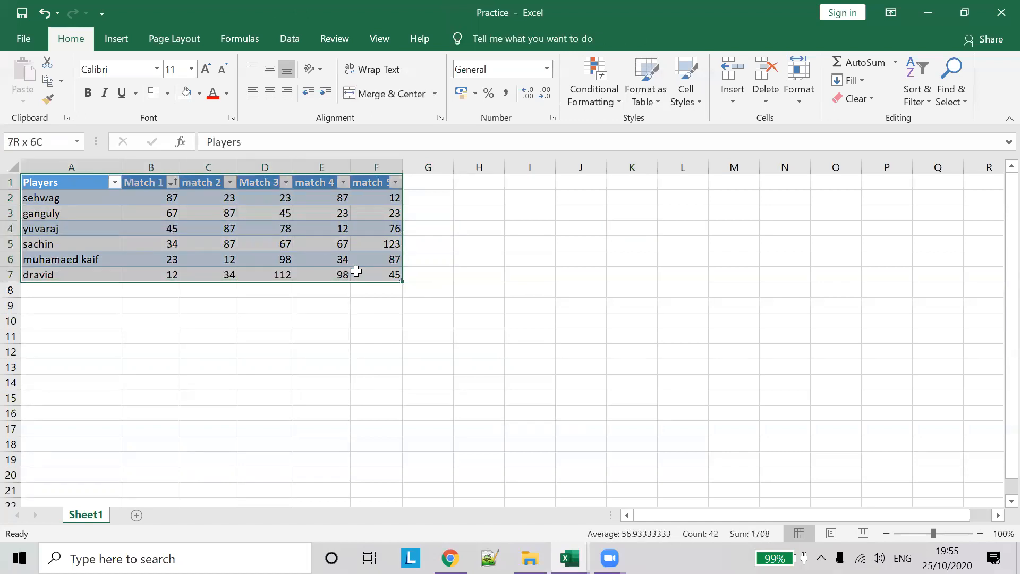
right_click(51, 215)
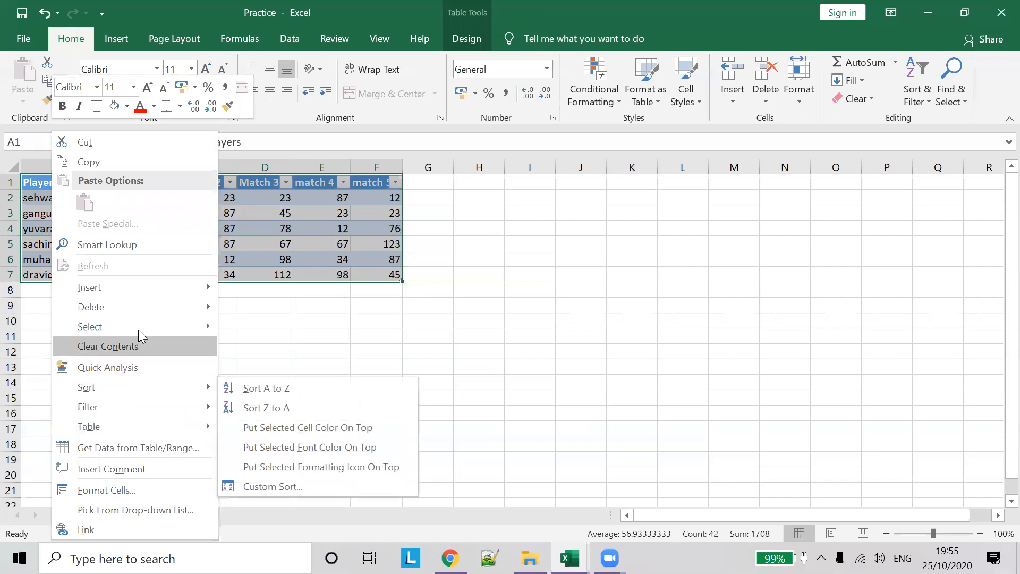
mouse_move(140, 323)
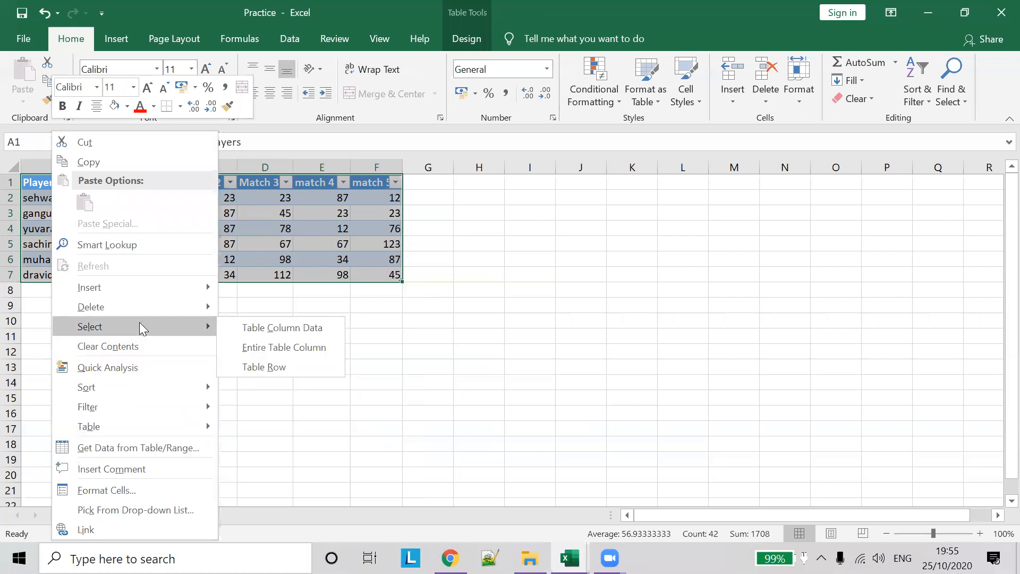
left_click(140, 369)
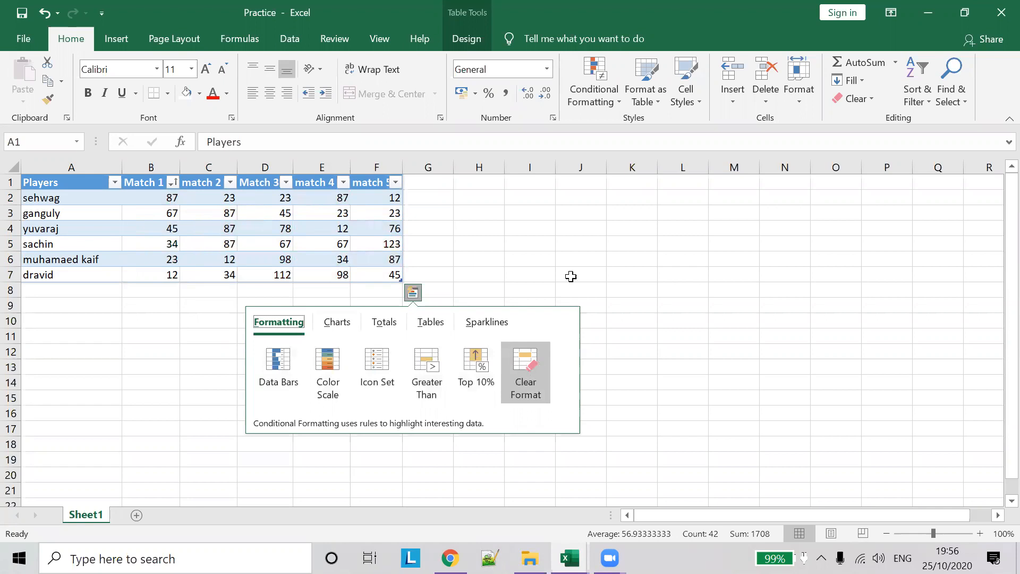
left_click(332, 325)
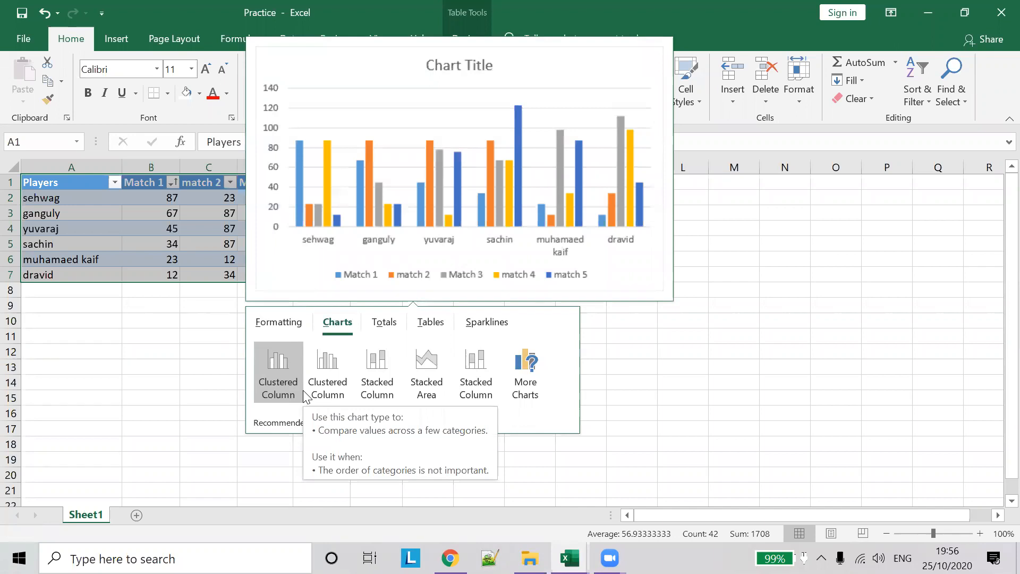
left_click(302, 390)
left_click_drag(448, 244, 243, 304)
left_click_drag(302, 288, 301, 361)
left_click(292, 400)
left_click_drag(229, 336, 237, 343)
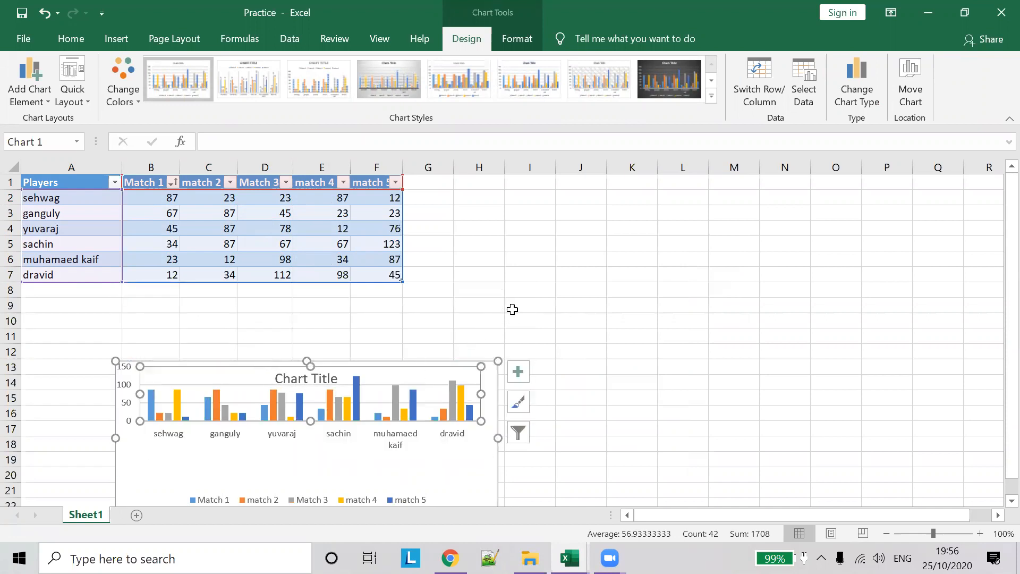
key("ctrl+z")
Move the column chart closer beneath the score table so it spans about rows 10 to 19
left_click_drag(257, 364, 189, 319)
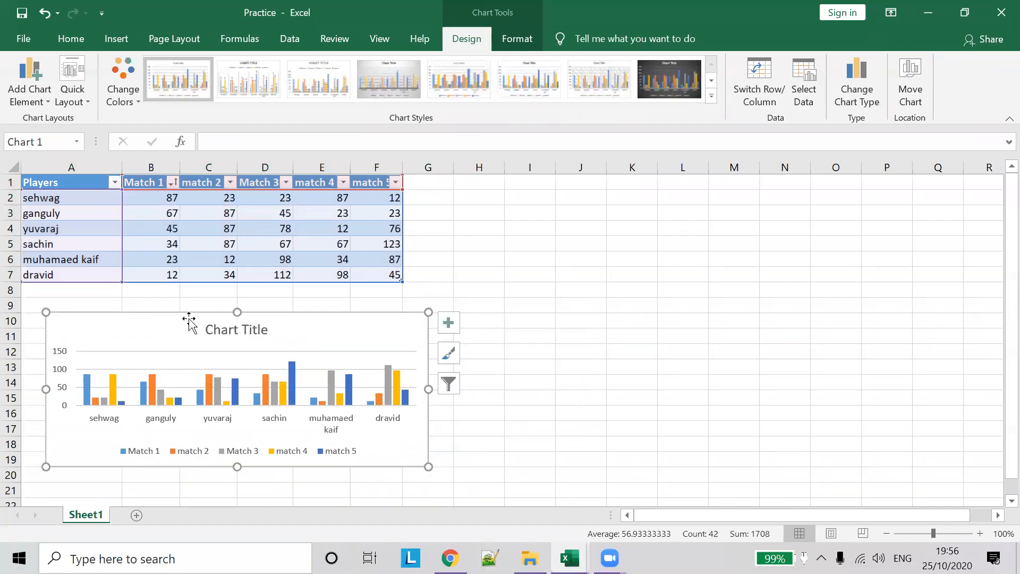
left_click(433, 226)
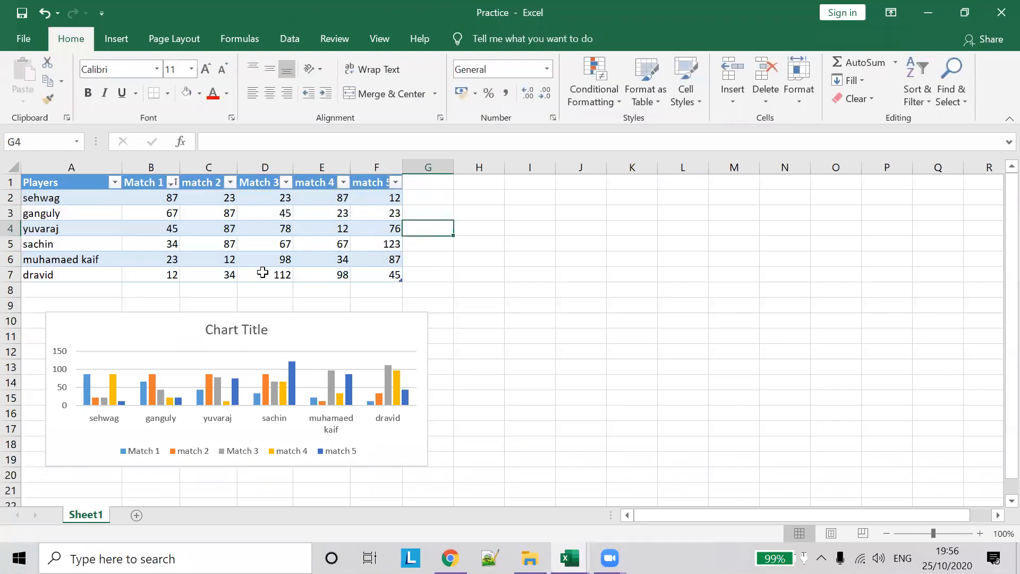
Add a Sum column beside A1:F7 that totals each player's scores, using Quick Analysis
left_click_drag(61, 184, 354, 272)
right_click(103, 183)
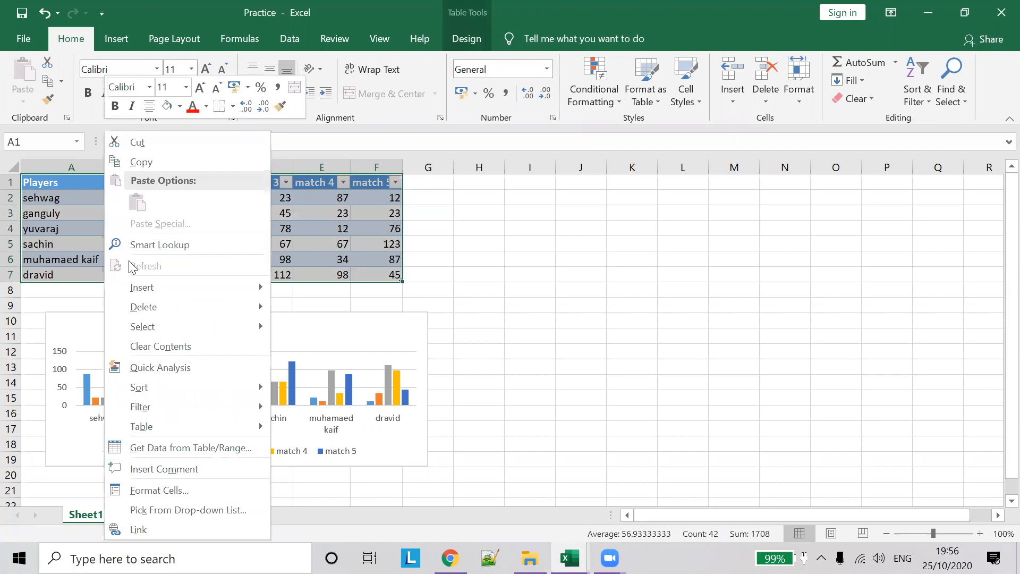
left_click(174, 370)
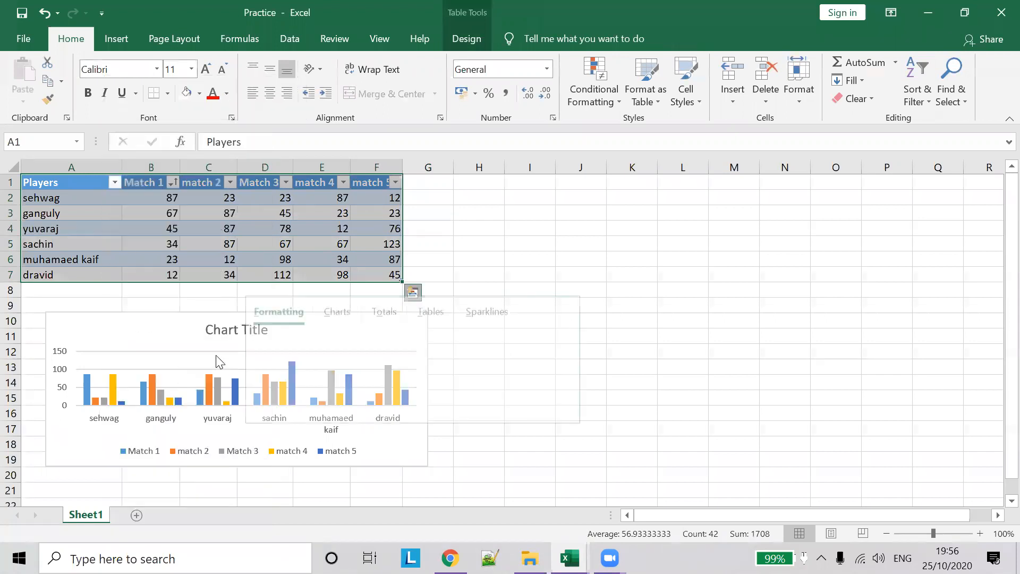
left_click(351, 325)
left_click(389, 329)
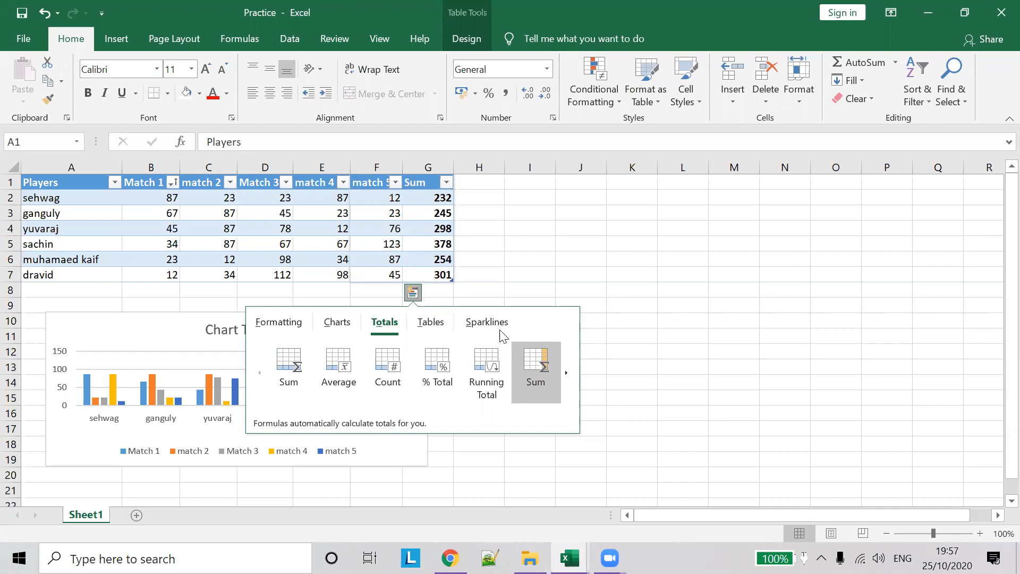
left_click(543, 363)
left_click(528, 243)
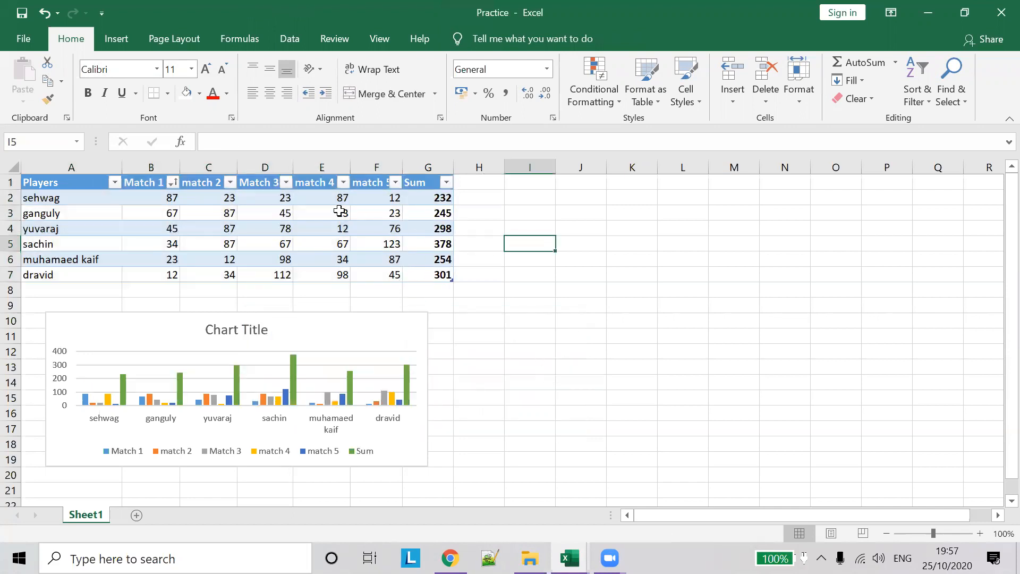
Change sehwag's Match 1 score in B2 to 34
left_click_drag(91, 193, 362, 260)
left_click(378, 271)
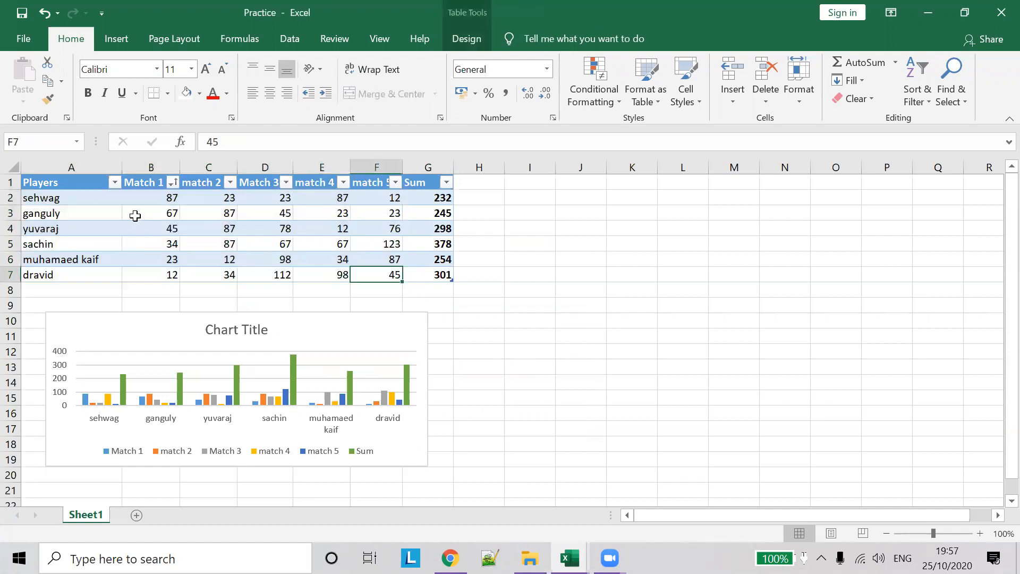
left_click(175, 197)
type("34")
left_click(539, 198)
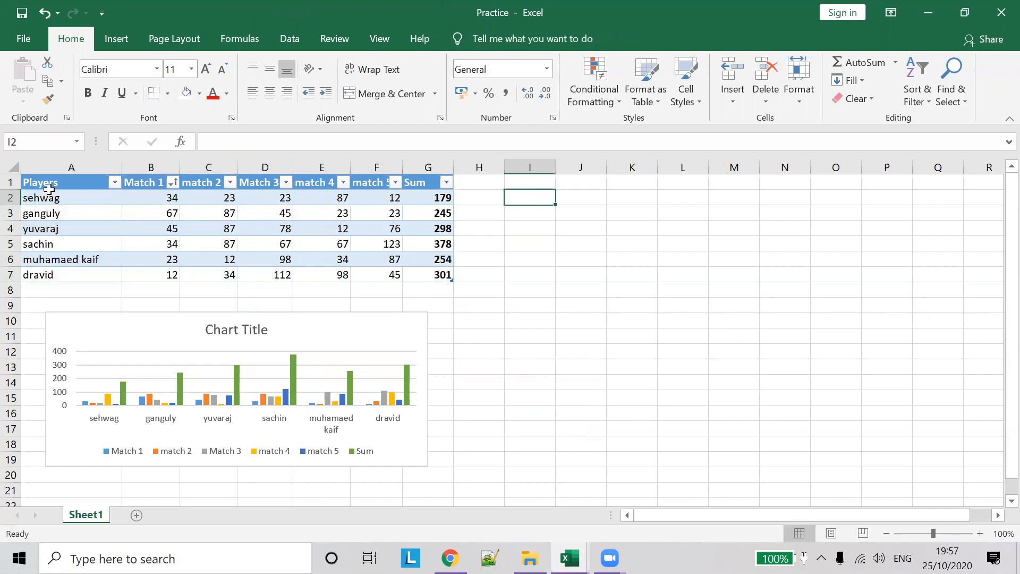
Add a Count row beneath the match columns of A1:F7 using the Quick Analysis totals
left_click_drag(43, 183, 366, 287)
left_click(359, 273)
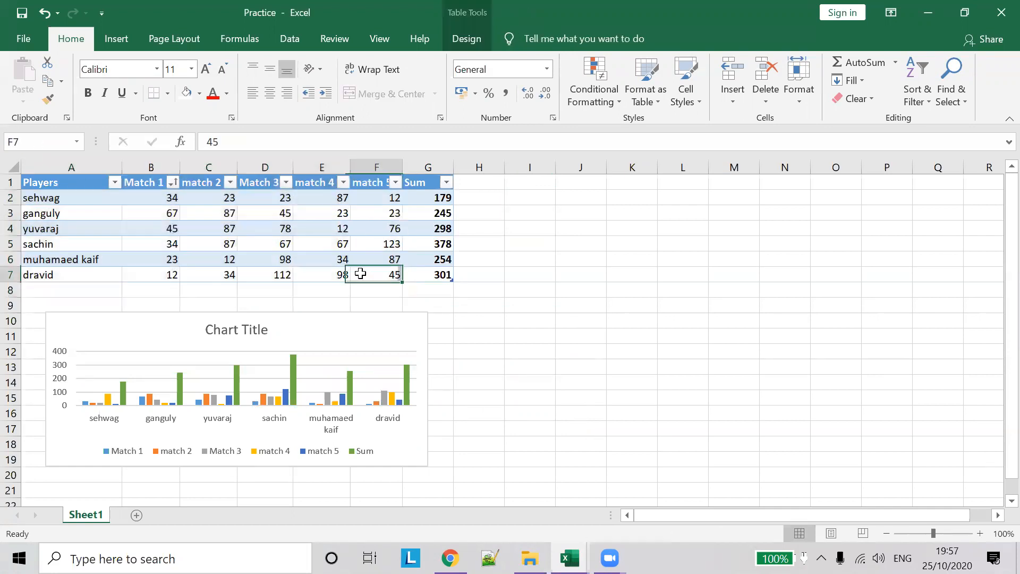
left_click(70, 181)
left_click_drag(70, 185, 375, 278)
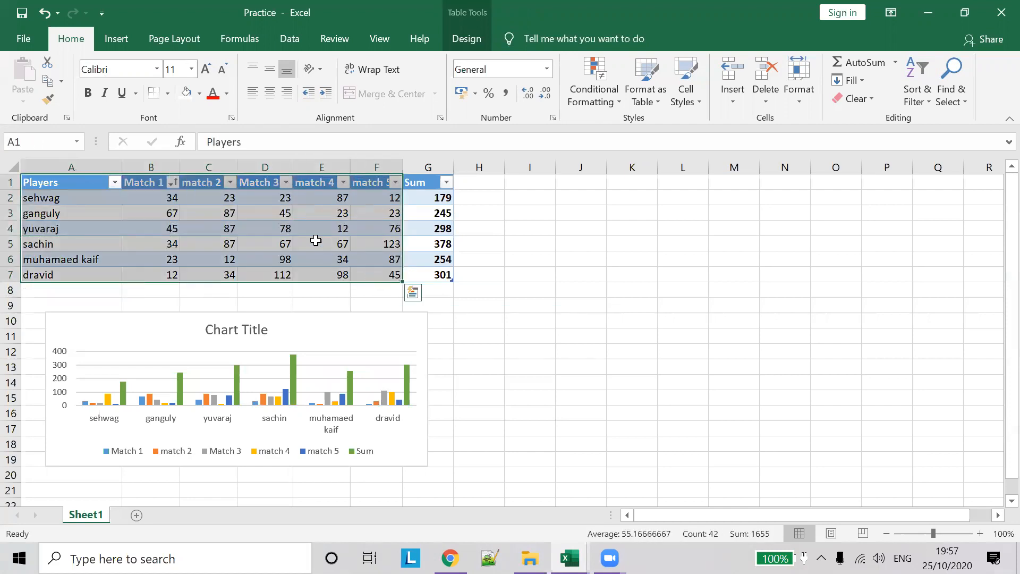
right_click(192, 195)
left_click(249, 368)
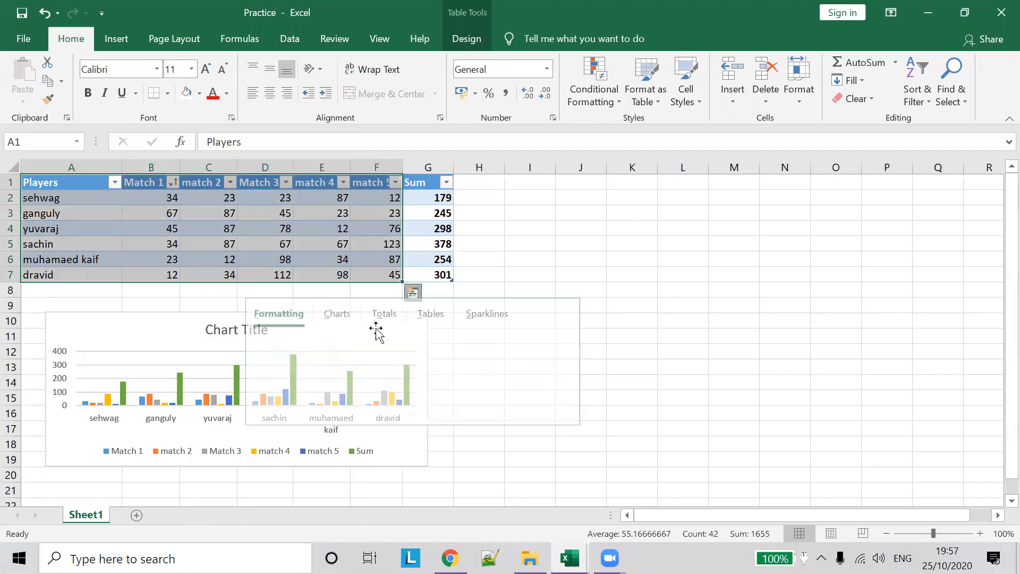
left_click(330, 326)
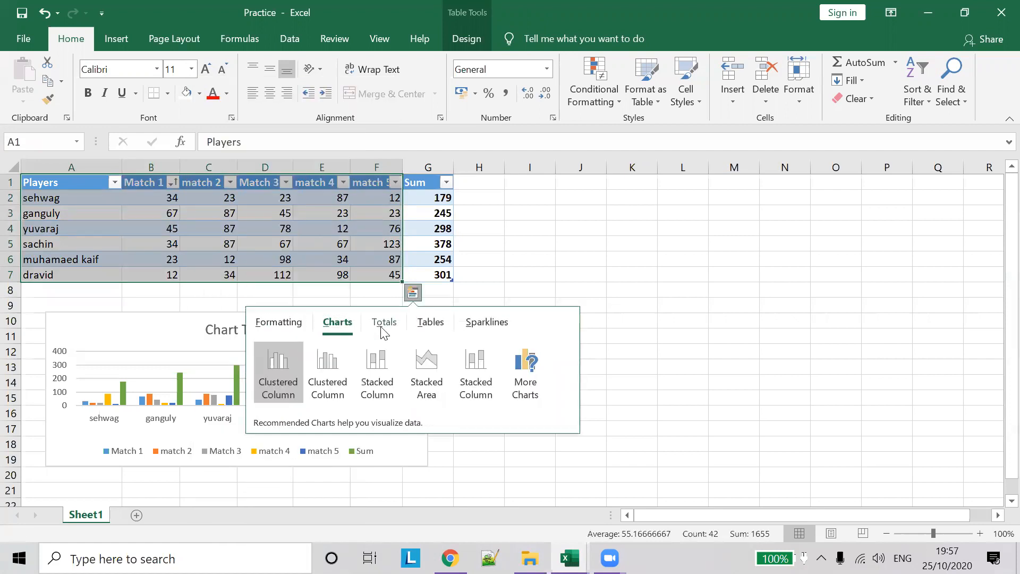
left_click(381, 326)
left_click(417, 325)
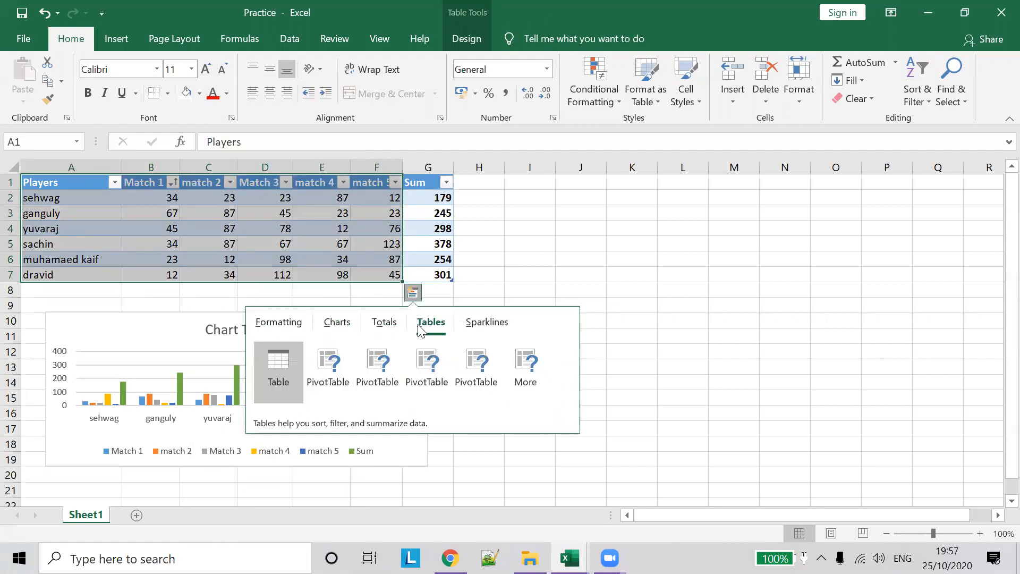
left_click(467, 323)
left_click(340, 331)
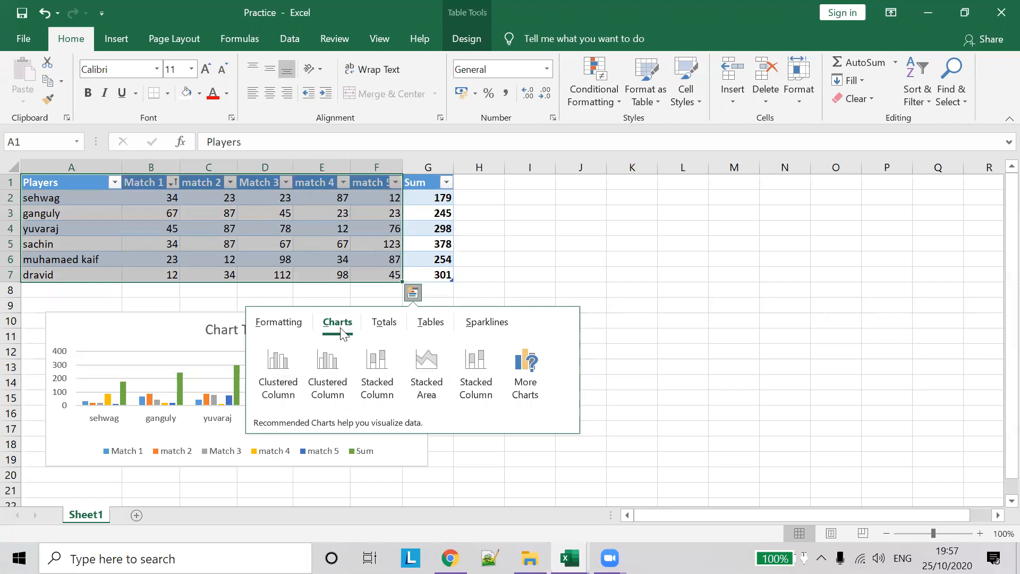
left_click(384, 322)
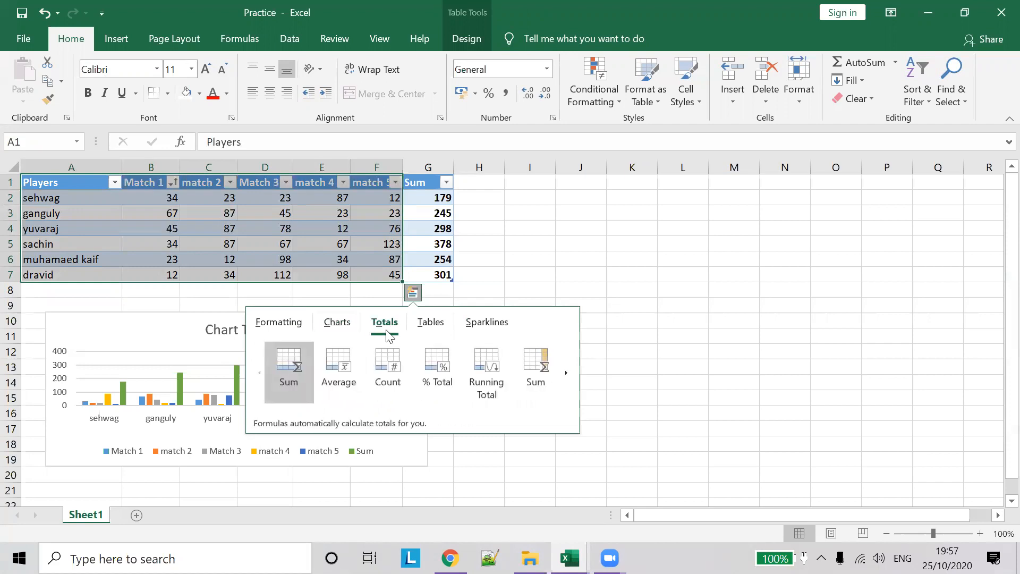
left_click(373, 393)
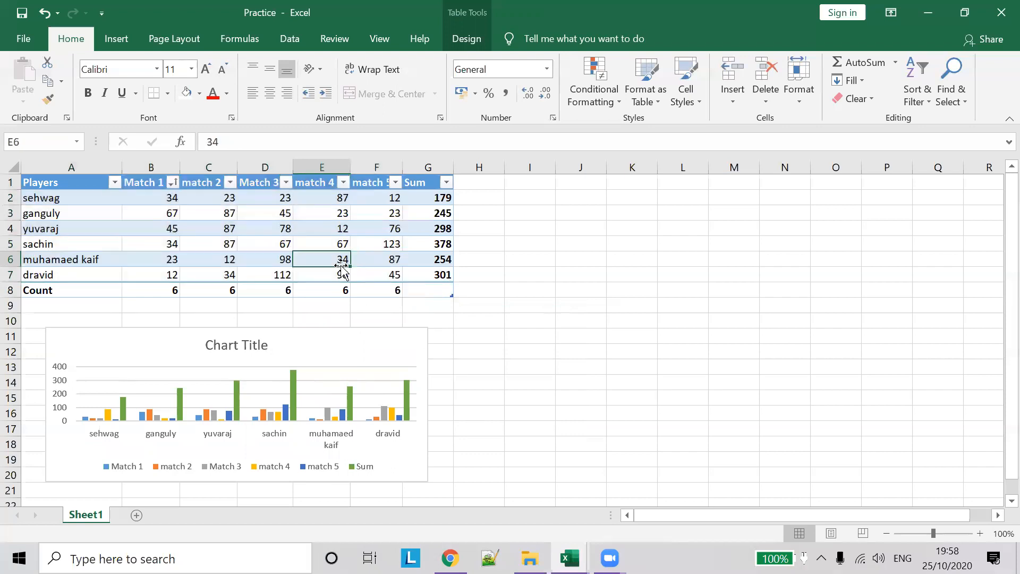
Clear the match 4 score in E6 to test the Count row, and undo the deletion
key("BackSpace")
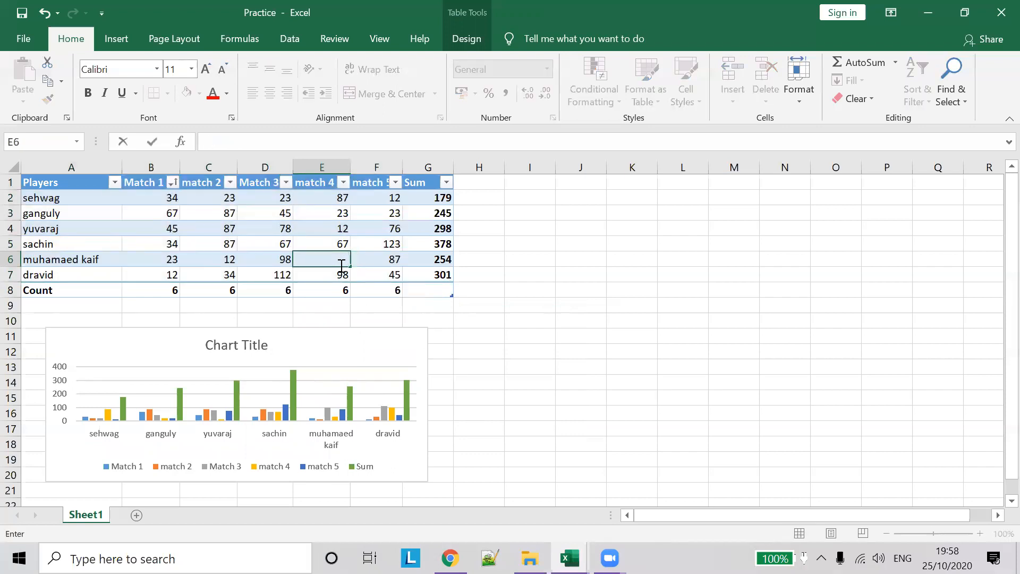
left_click(587, 260)
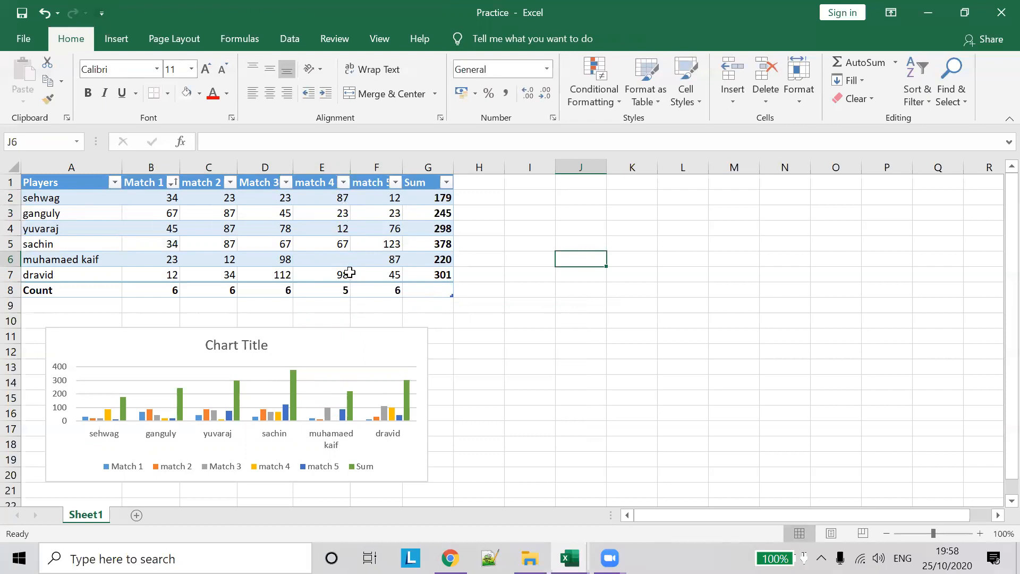
key("ctrl+z")
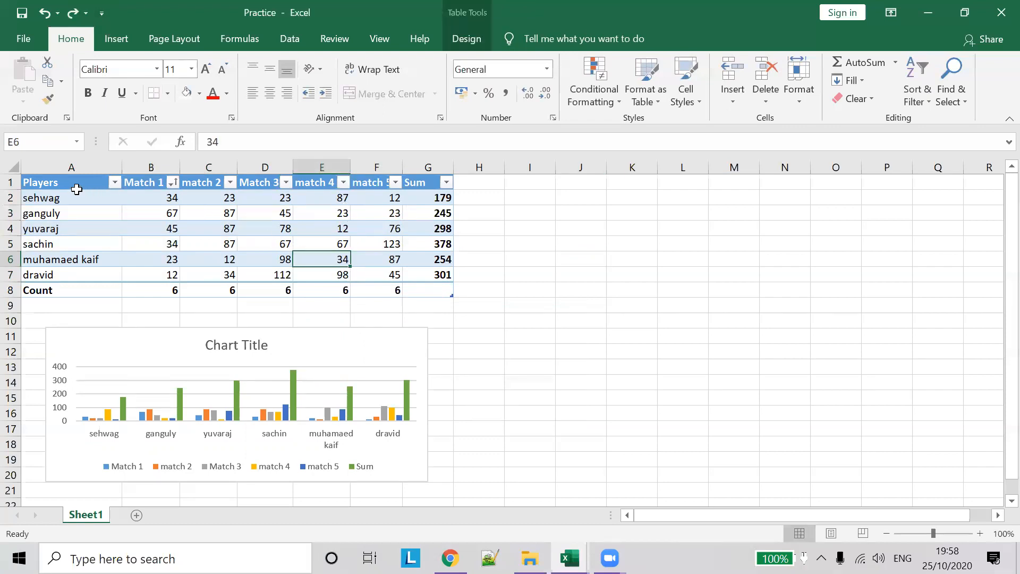
Replace the Count row beneath A1:F7 with an Average row using the Quick Analysis totals
left_click_drag(59, 186, 368, 270)
right_click(57, 191)
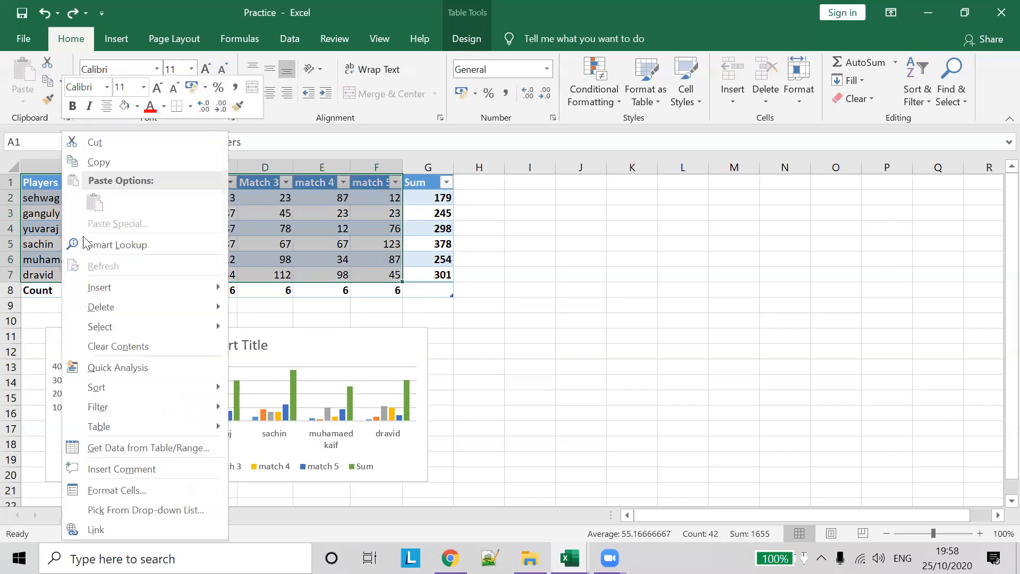
left_click(126, 367)
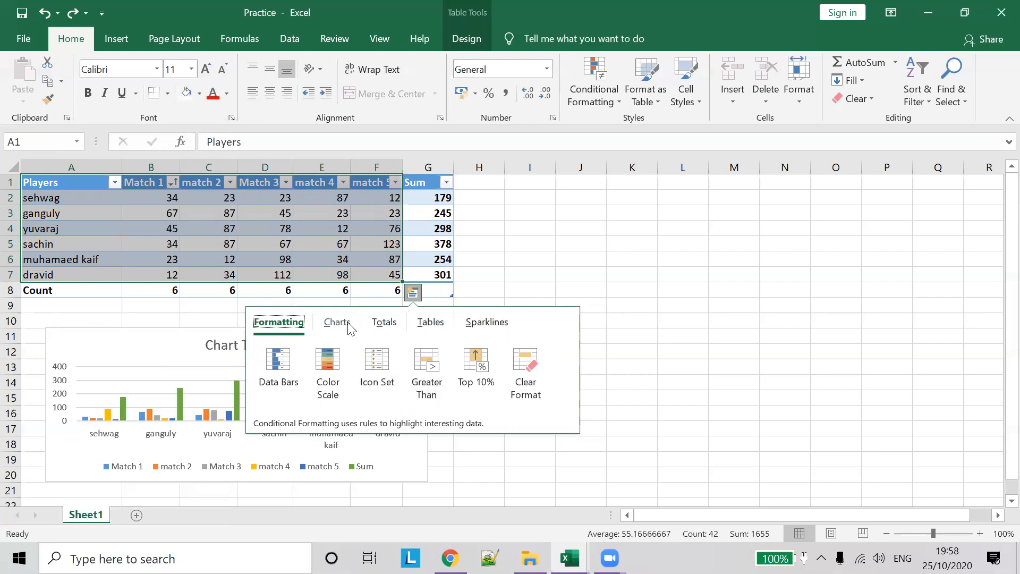
left_click(382, 325)
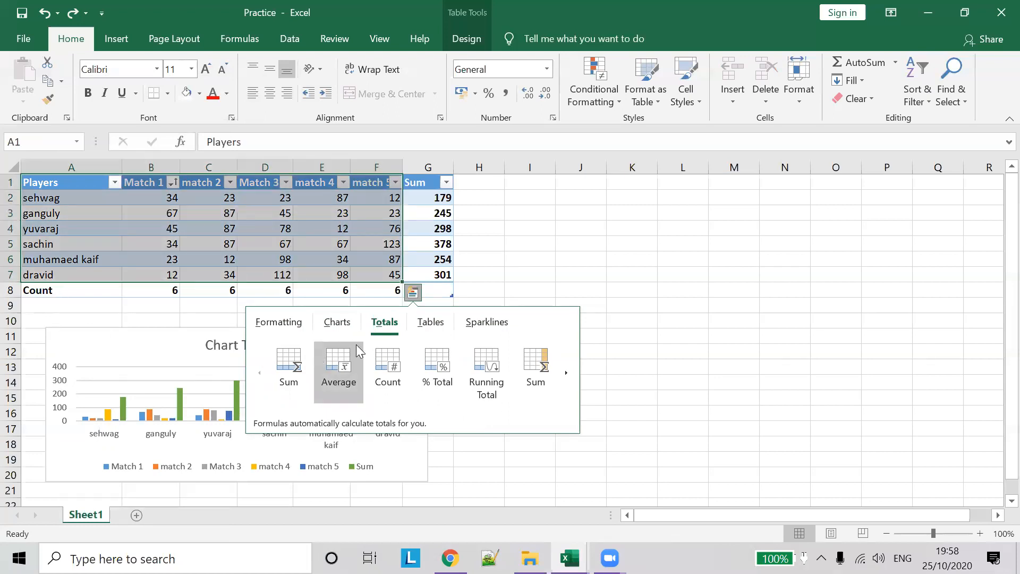
left_click(356, 344)
left_click(575, 341)
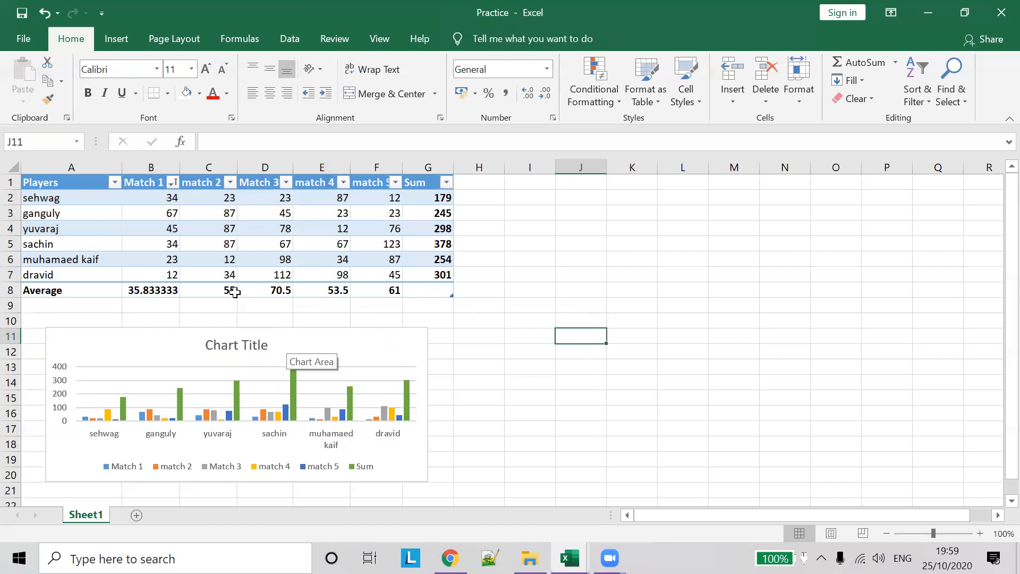
Look over the Quick Analysis chart choices for A1:F7 and examine the Match 1 average formula in B8
left_click_drag(71, 182, 378, 274)
right_click(63, 200)
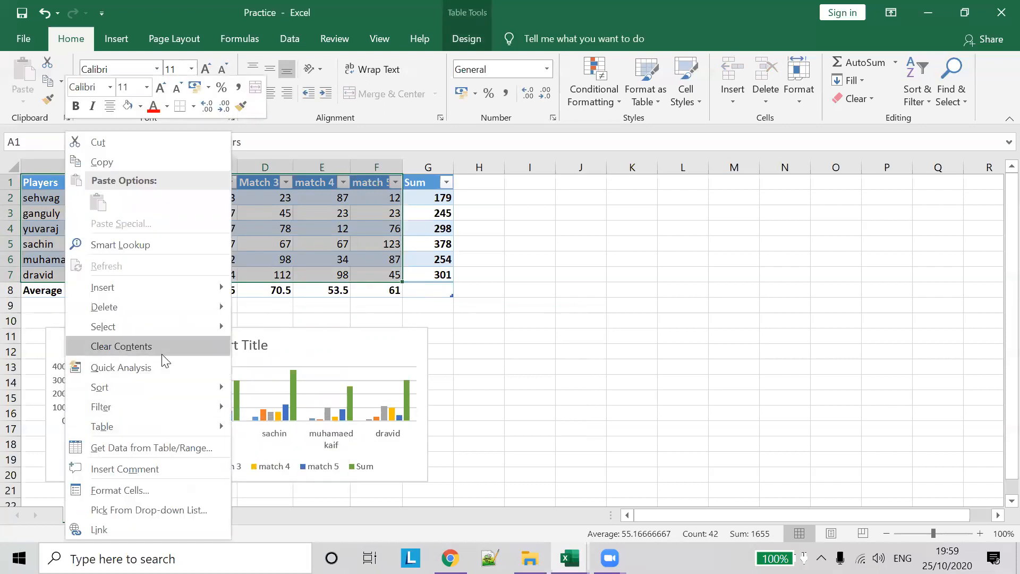
left_click(170, 365)
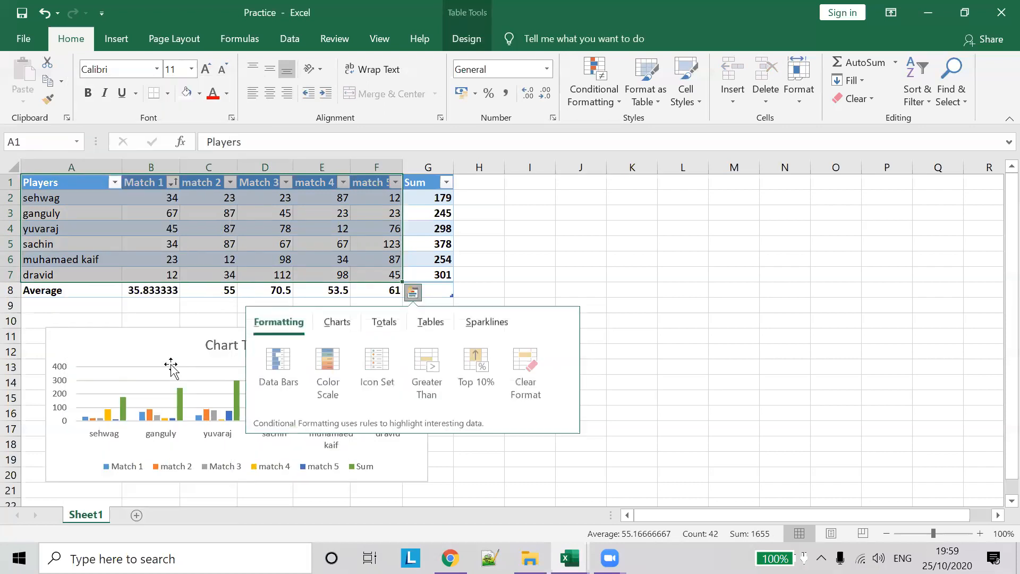
left_click(340, 327)
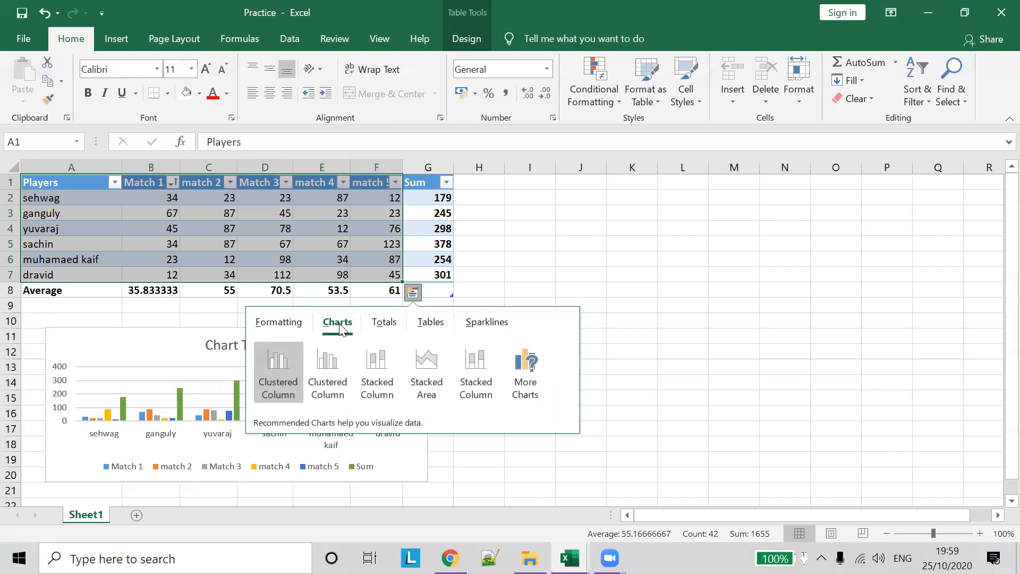
left_click(149, 286)
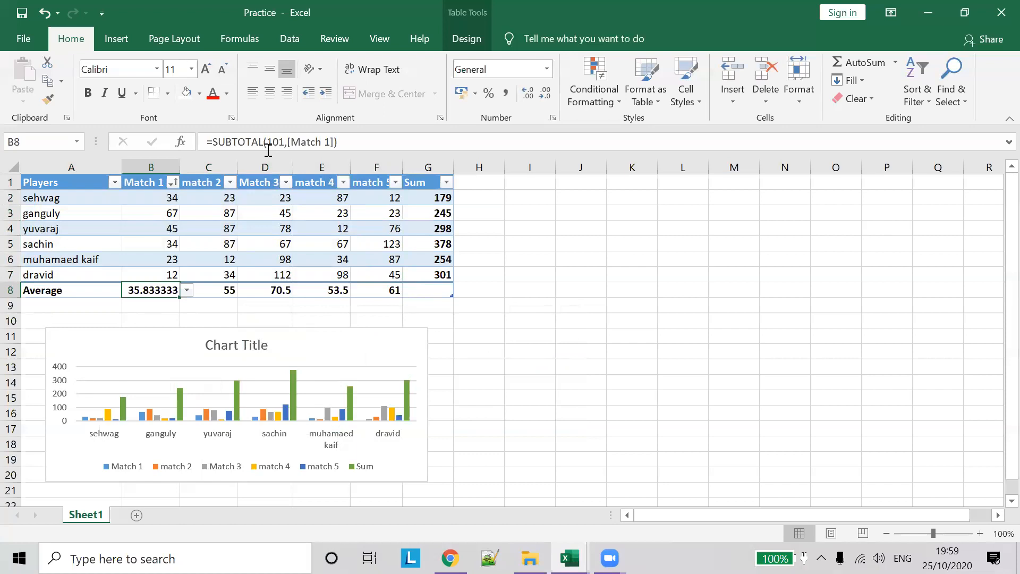
left_click_drag(214, 141, 379, 137)
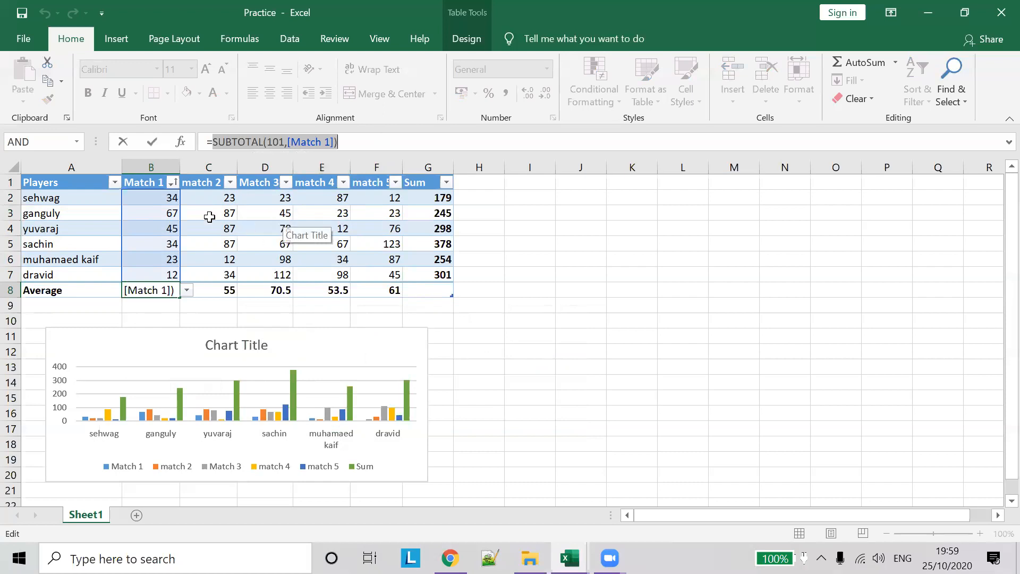
left_click(150, 218)
left_click_drag(75, 182, 396, 280)
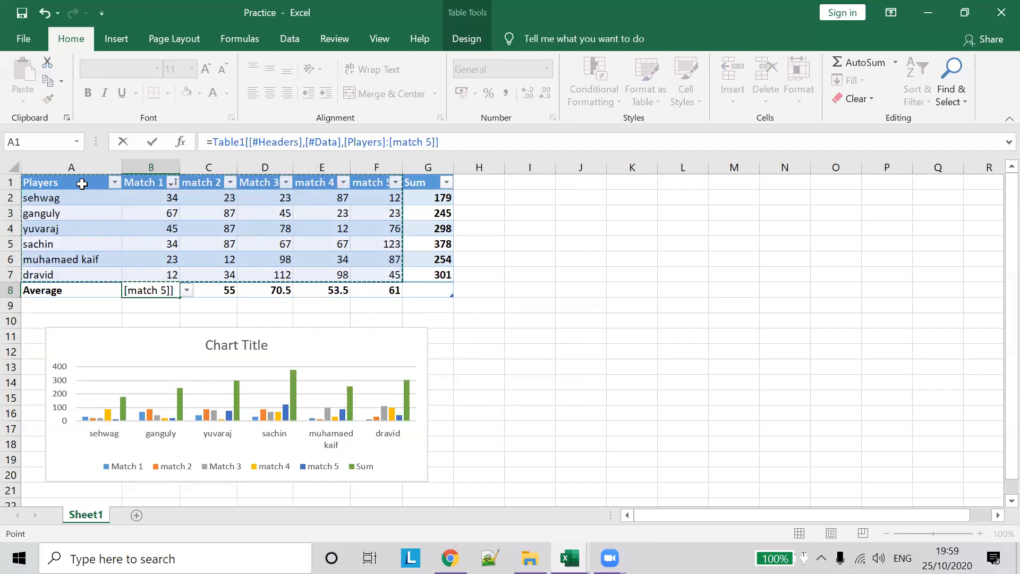
left_click(291, 385)
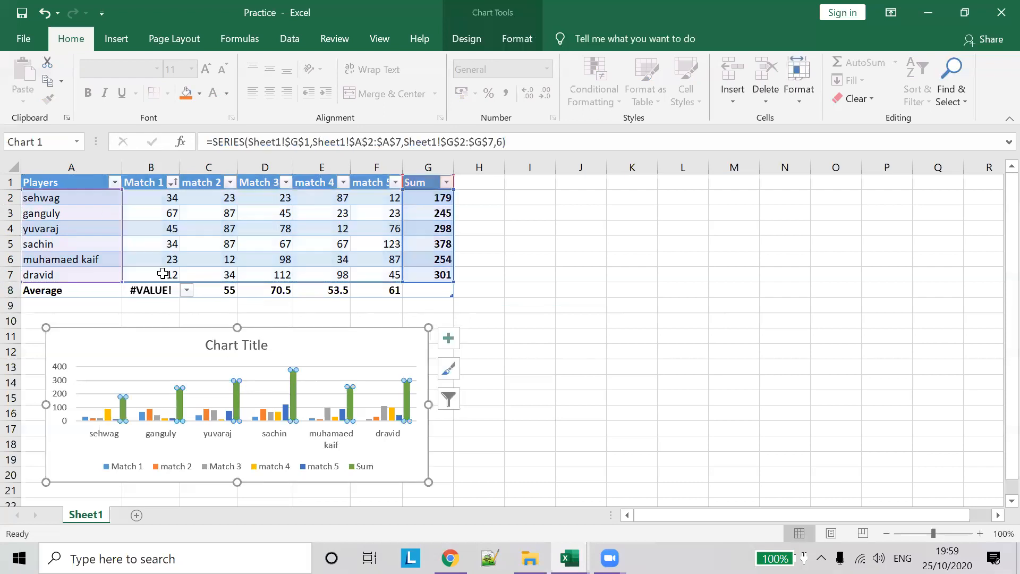
key("ctrl+z")
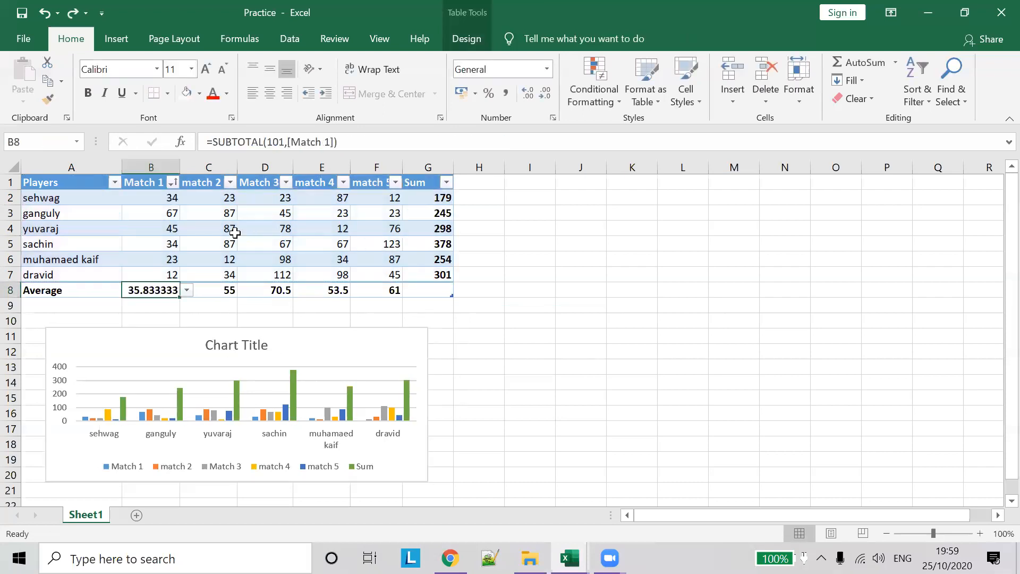
Replace the Average row beneath A1:F7 with a Running Total row using the Quick Analysis totals
left_click_drag(98, 180, 375, 274)
right_click(82, 203)
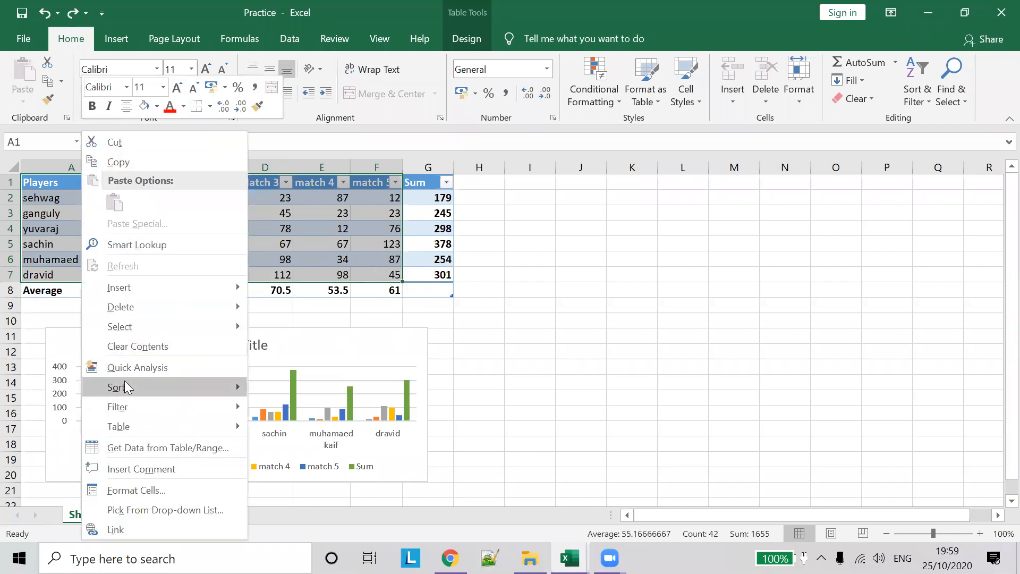
left_click(130, 367)
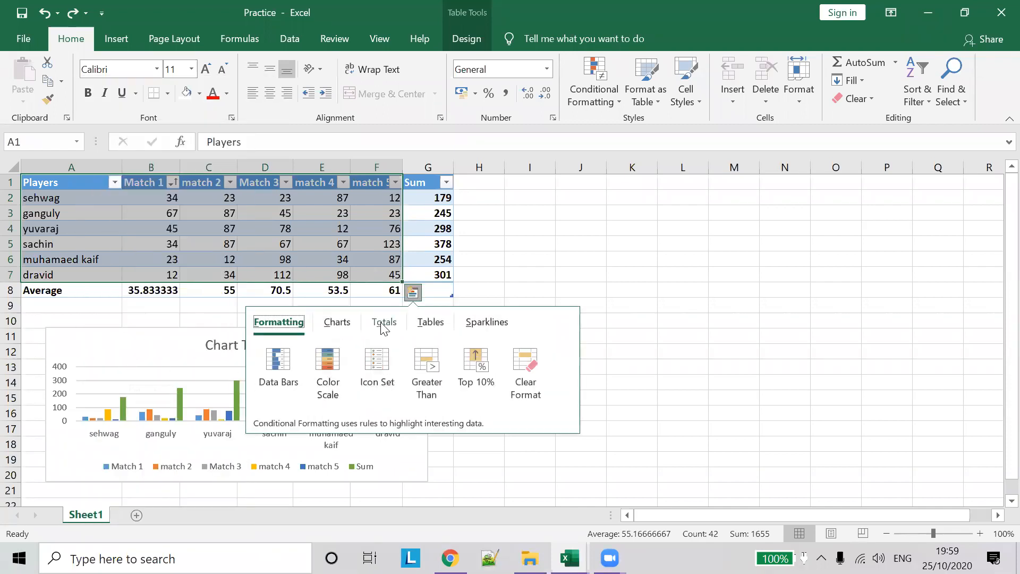
left_click(383, 322)
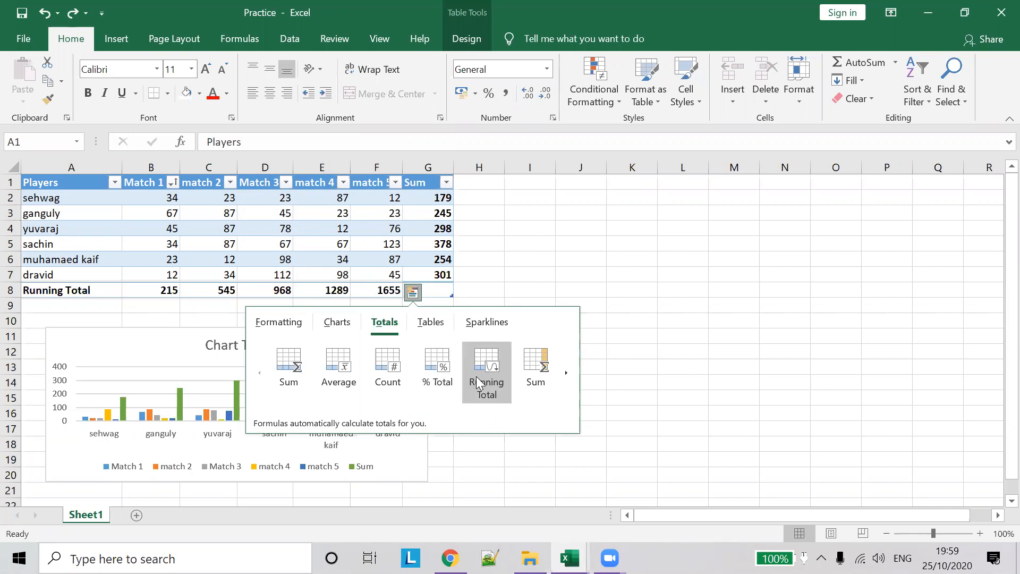
left_click(566, 374)
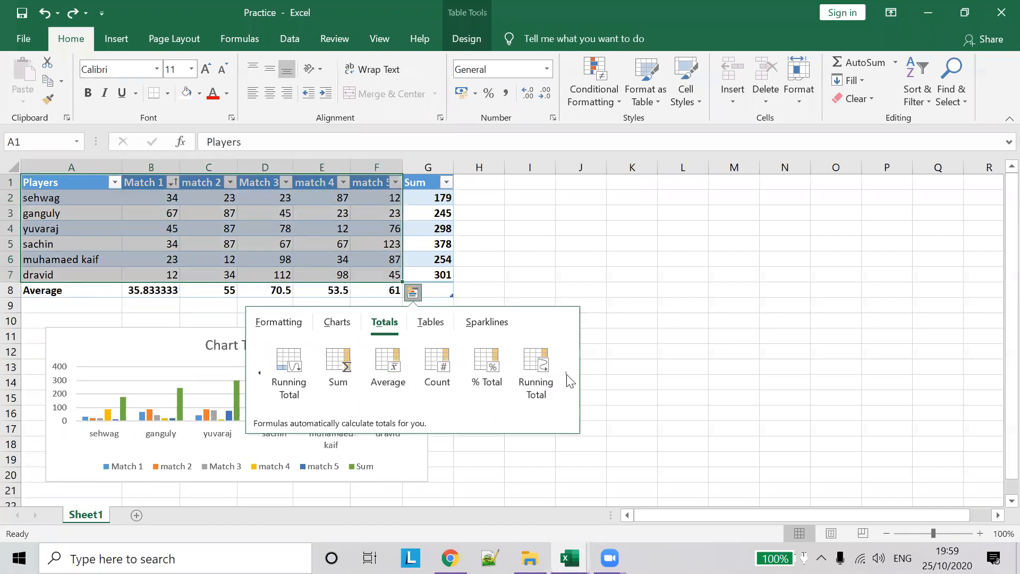
left_click(258, 374)
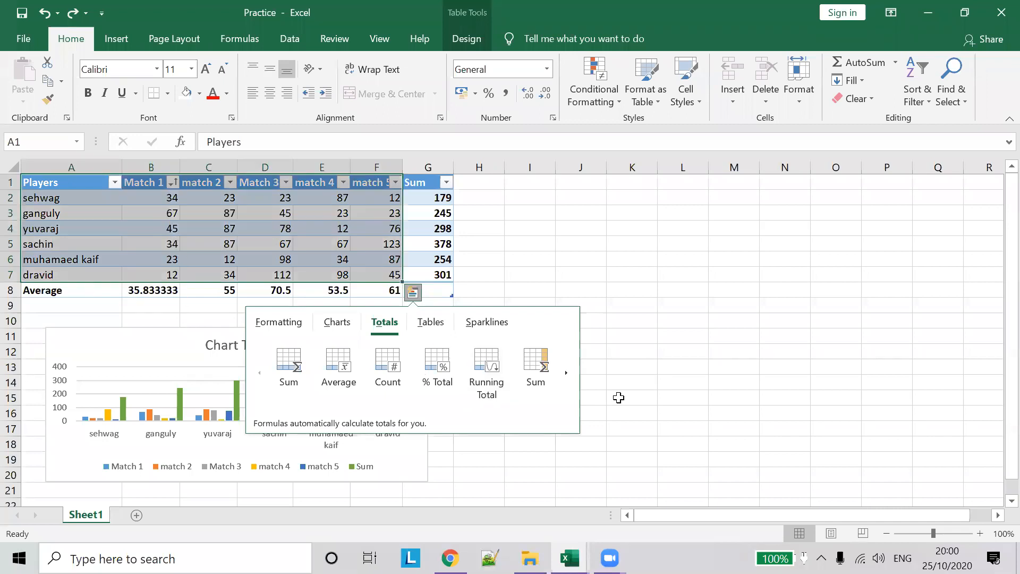
left_click(491, 369)
left_click(173, 202)
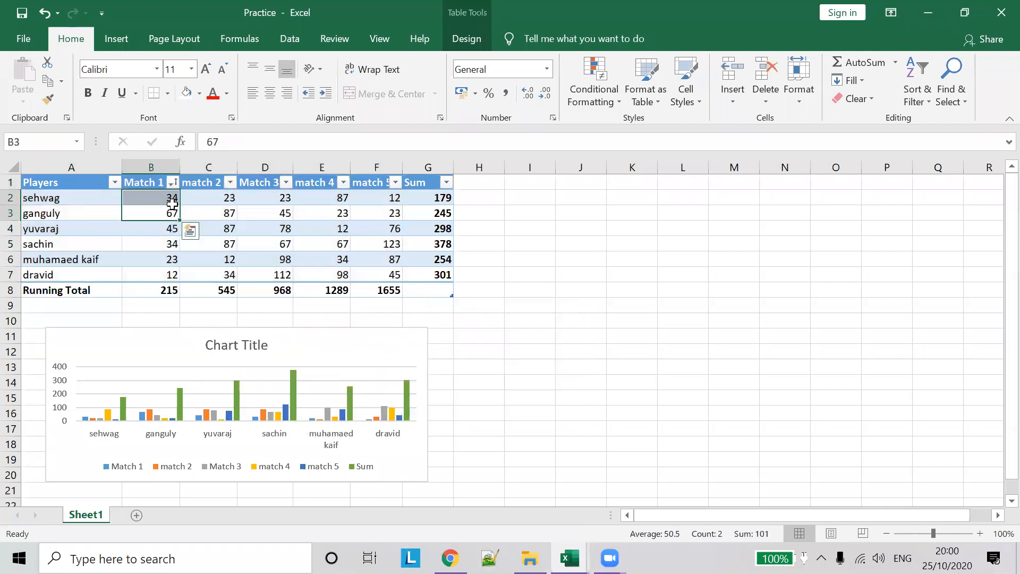
Compare the Running Total row with the Match 1 scores in B2:B7 and the scores across A1:F7
left_click_drag(171, 196, 173, 277)
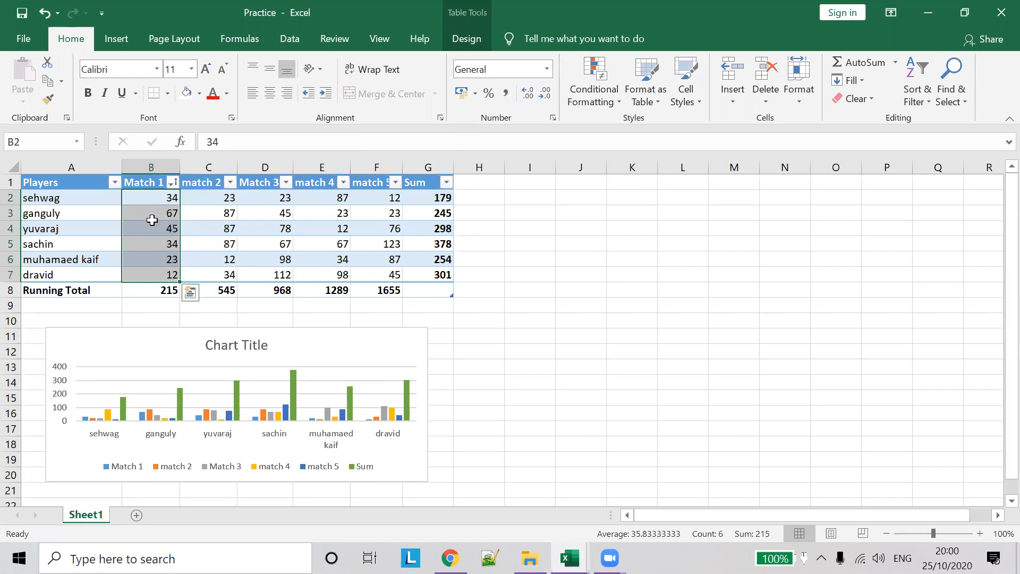
left_click(96, 183)
left_click_drag(160, 207, 374, 279)
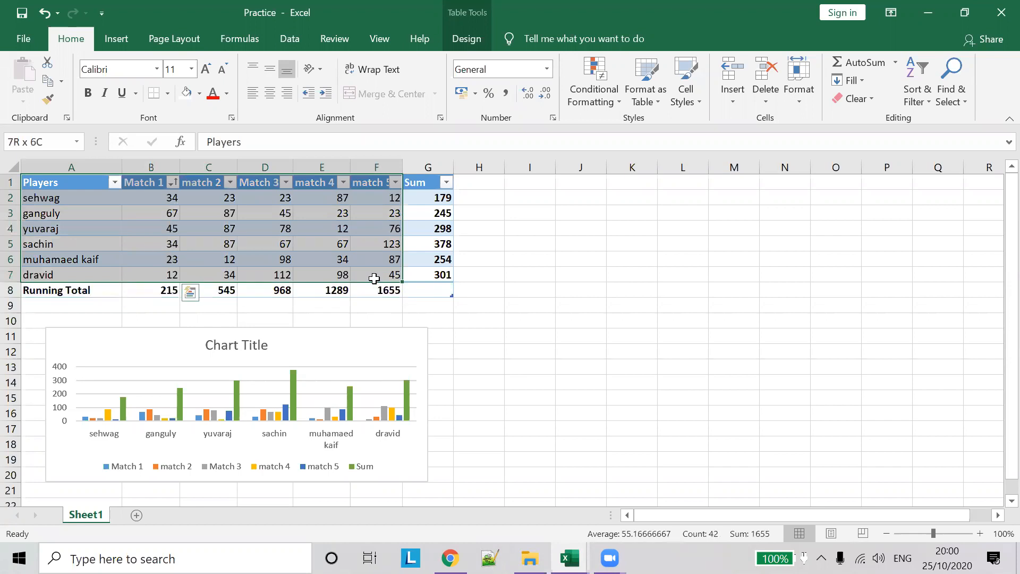
left_click(585, 260)
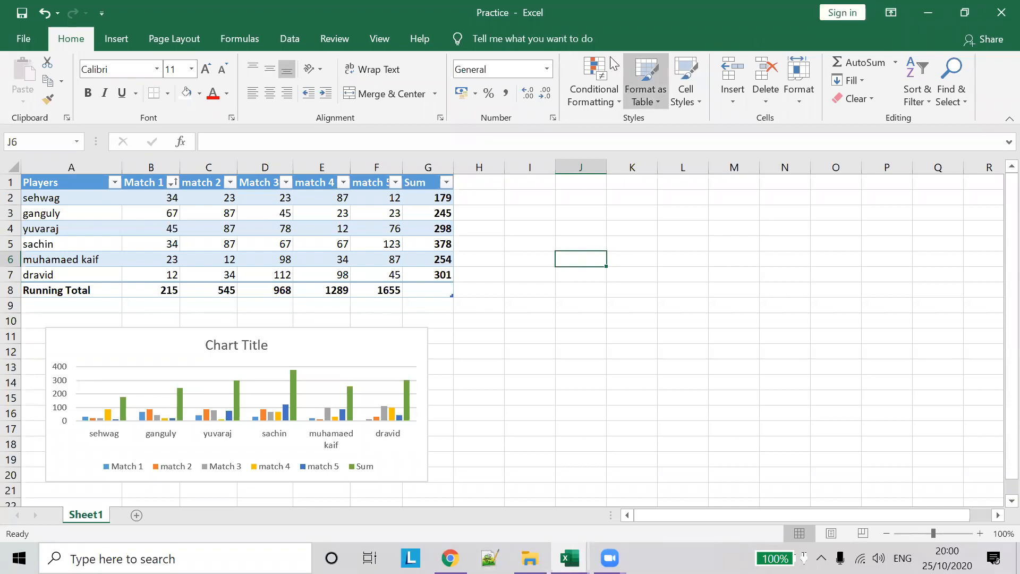
left_click(497, 52)
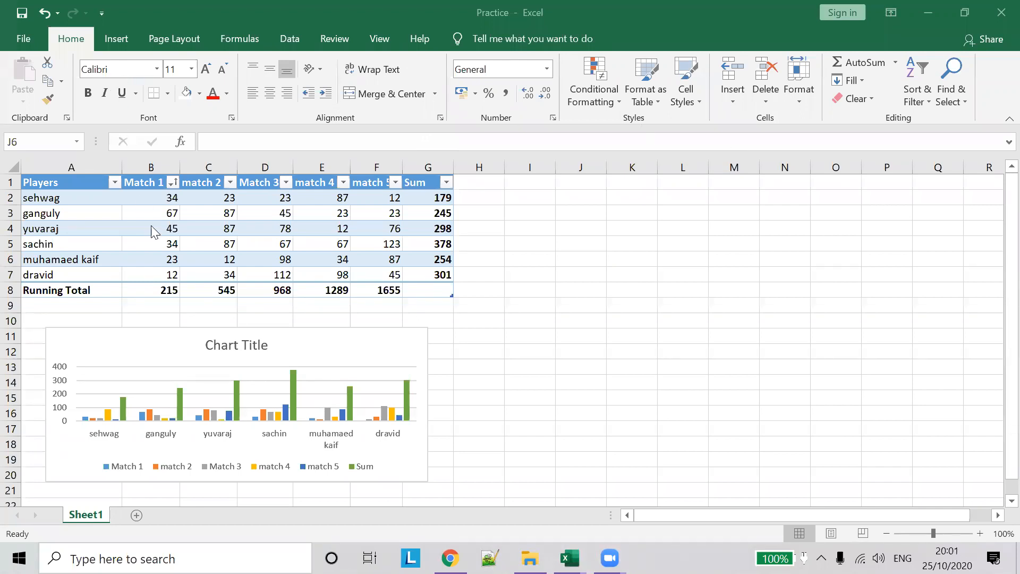
Look over the Conditional Formatting choices and show the rules for This Worksheet in the Rules Manager
left_click(615, 97)
left_click(615, 96)
mouse_move(634, 122)
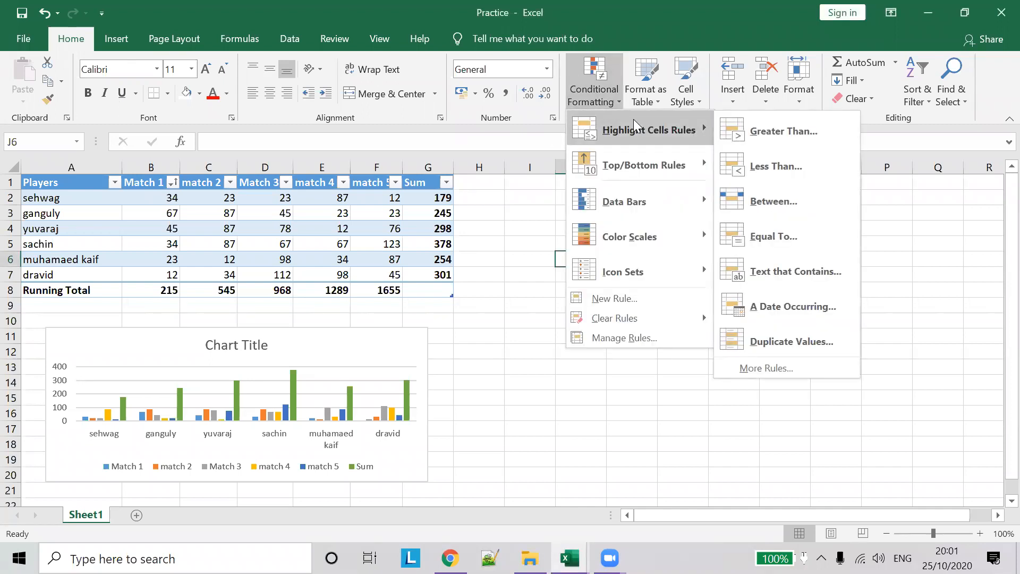
mouse_move(660, 156)
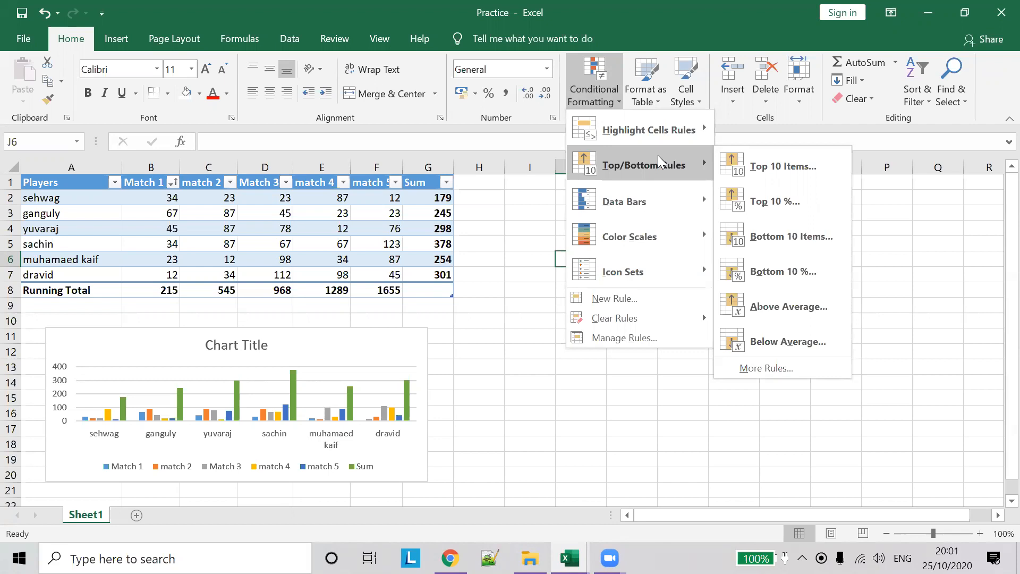
left_click(656, 340)
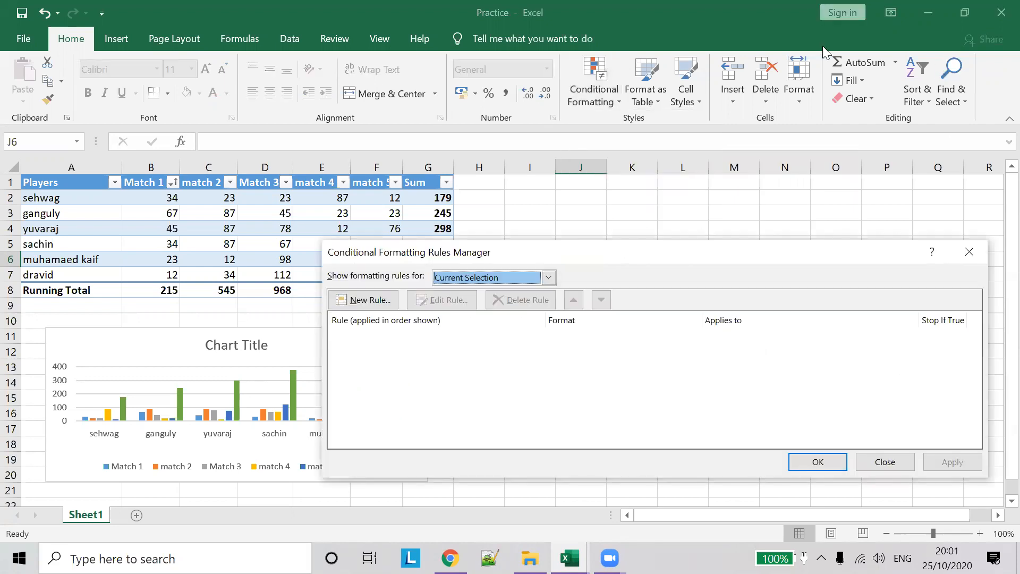
left_click(548, 277)
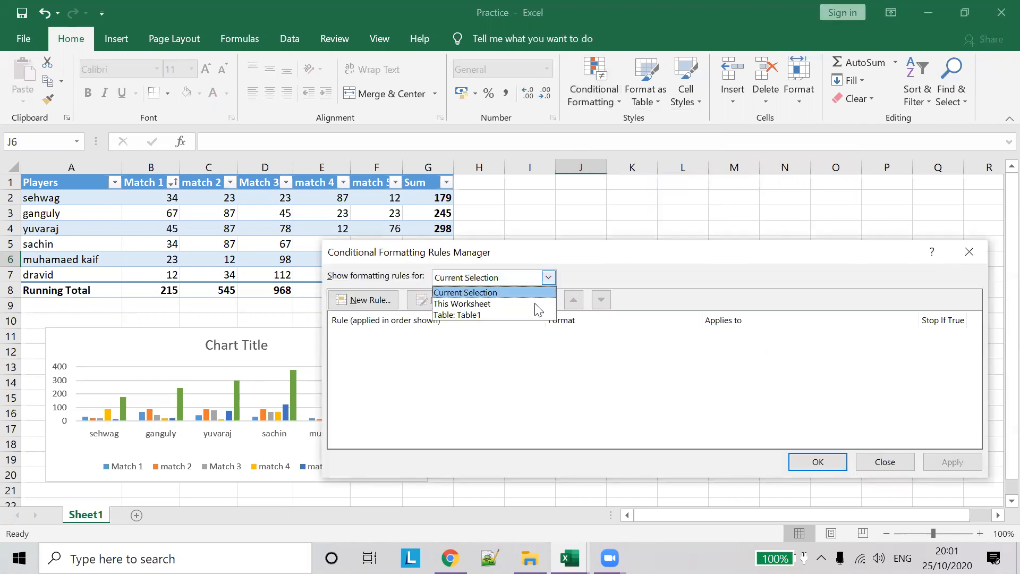
left_click(535, 303)
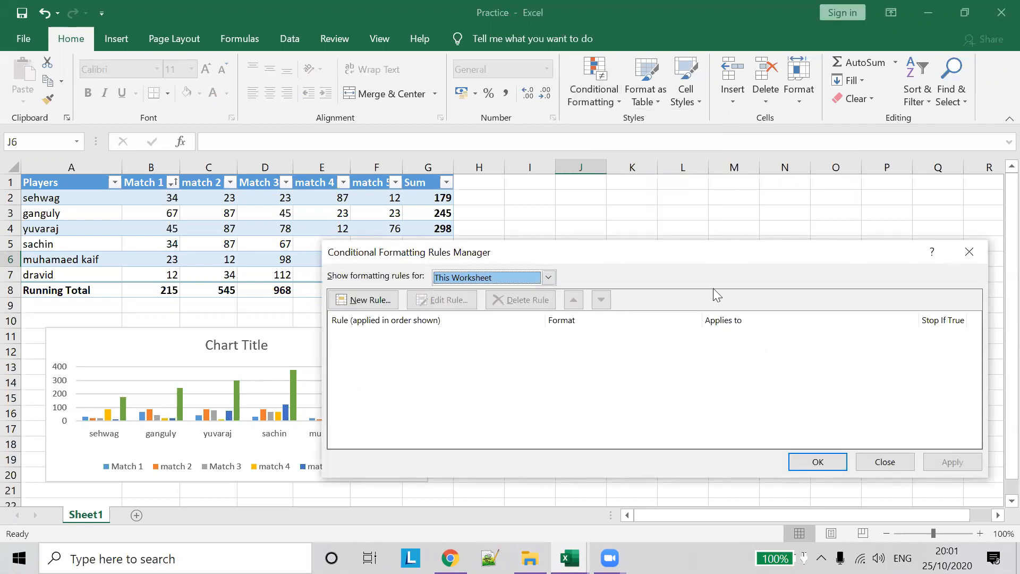
Create a new formatting rule for only top or bottom ranked values, set to the top 3
left_click(370, 300)
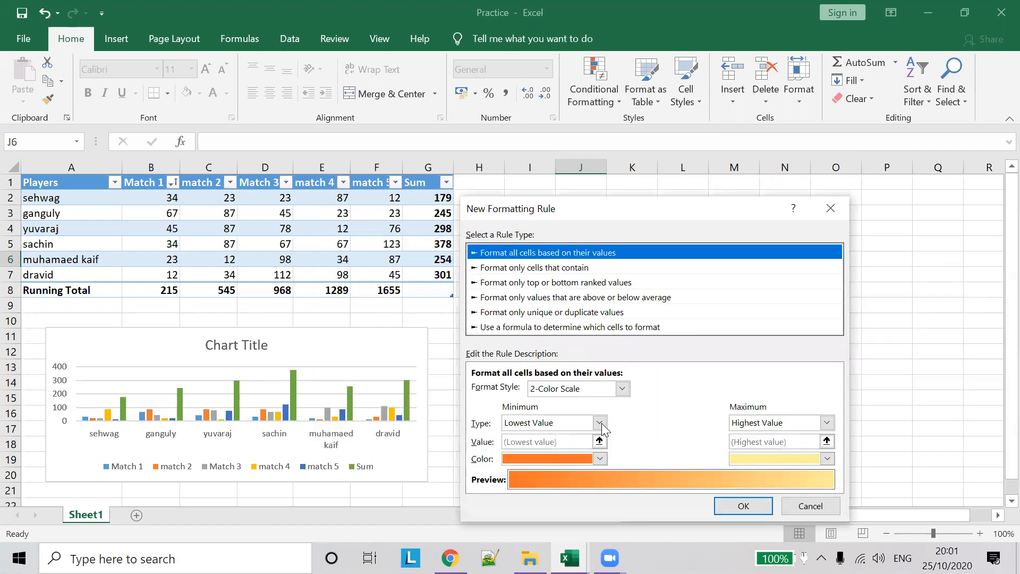
left_click(563, 279)
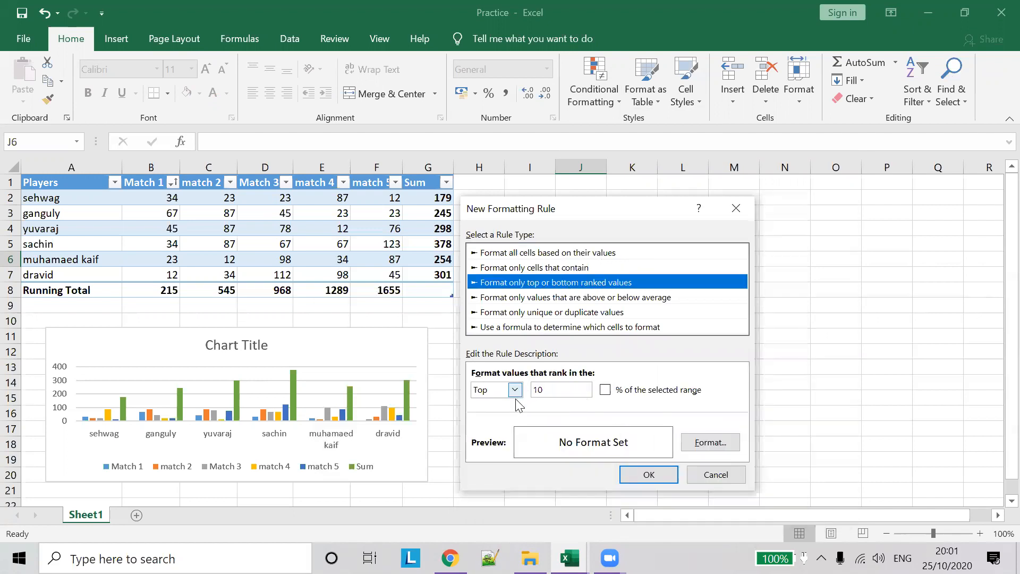
left_click(515, 389)
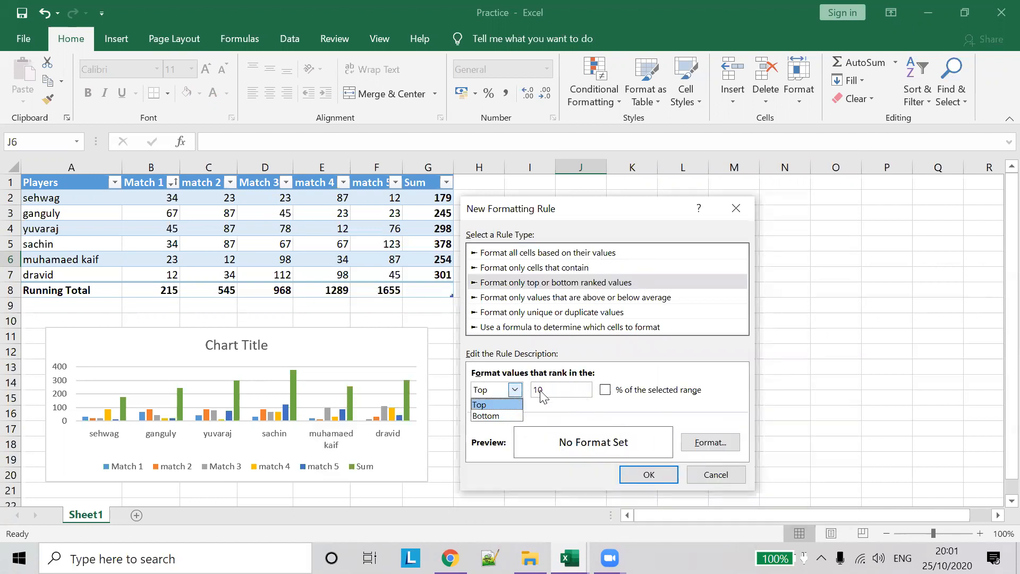
left_click(513, 404)
key("Tab")
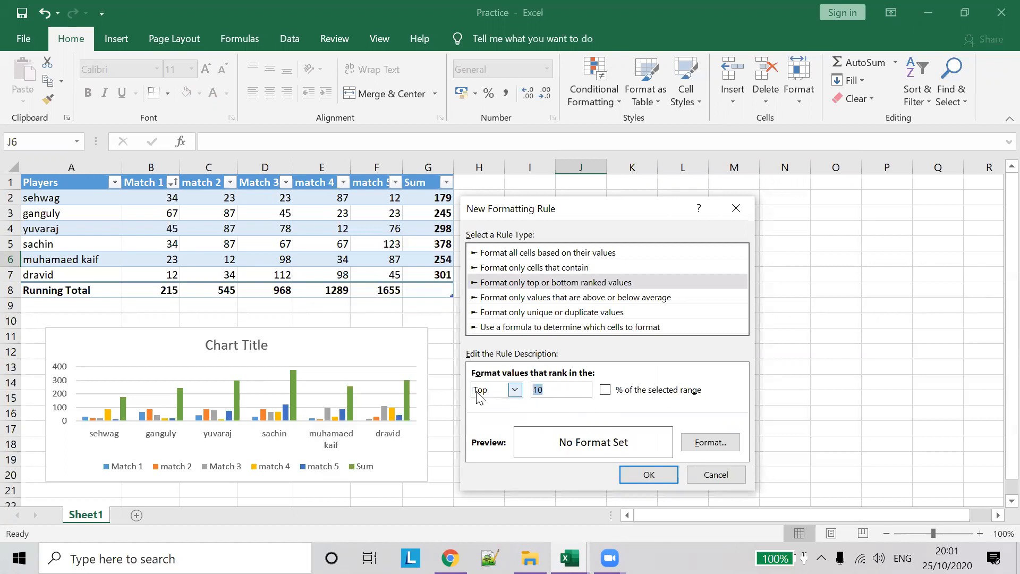
type("3")
Give the Top 3 rule a dark green fill, save the rule and apply it
left_click(713, 444)
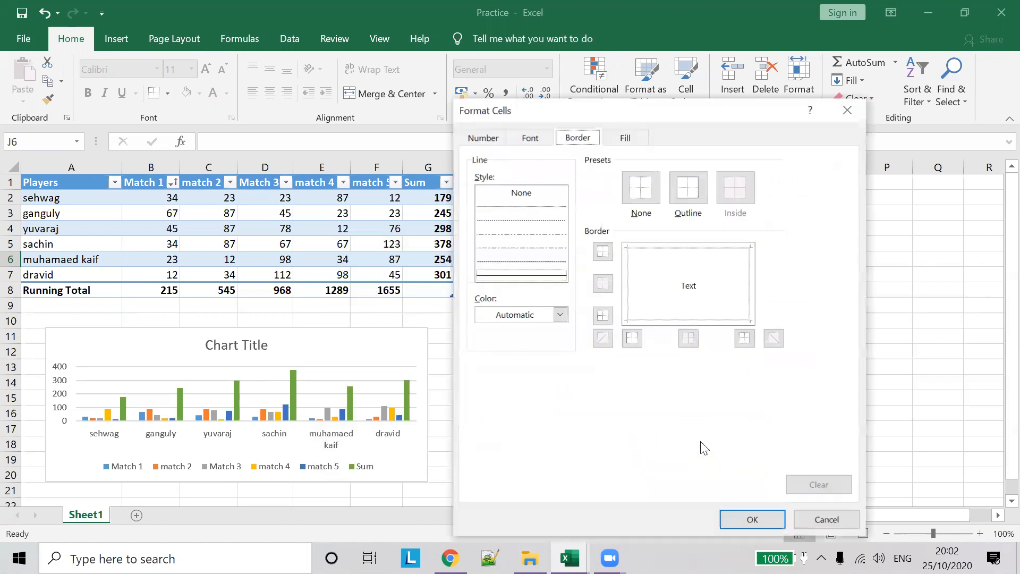
left_click(527, 139)
left_click(571, 138)
left_click(626, 137)
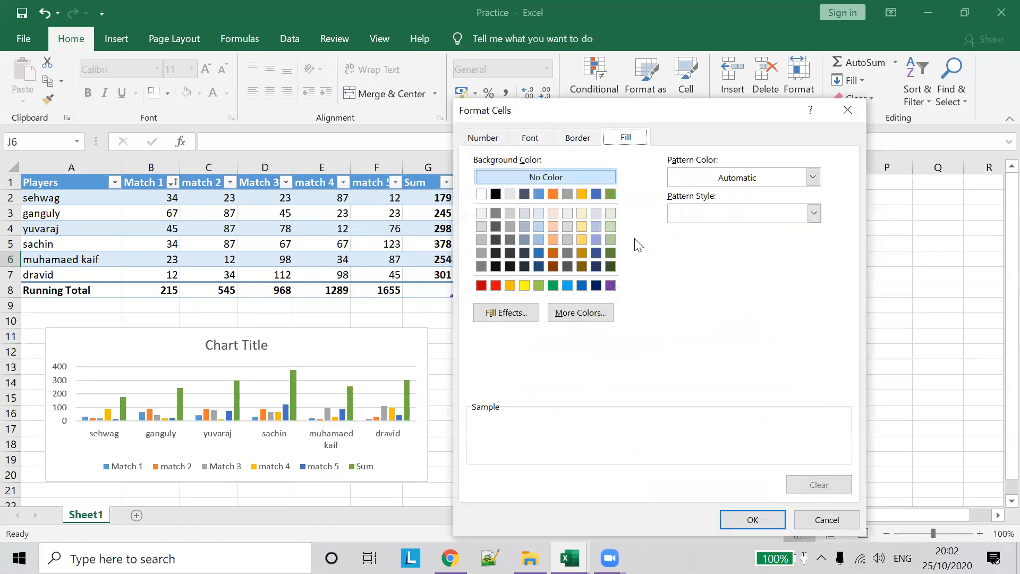
left_click(609, 253)
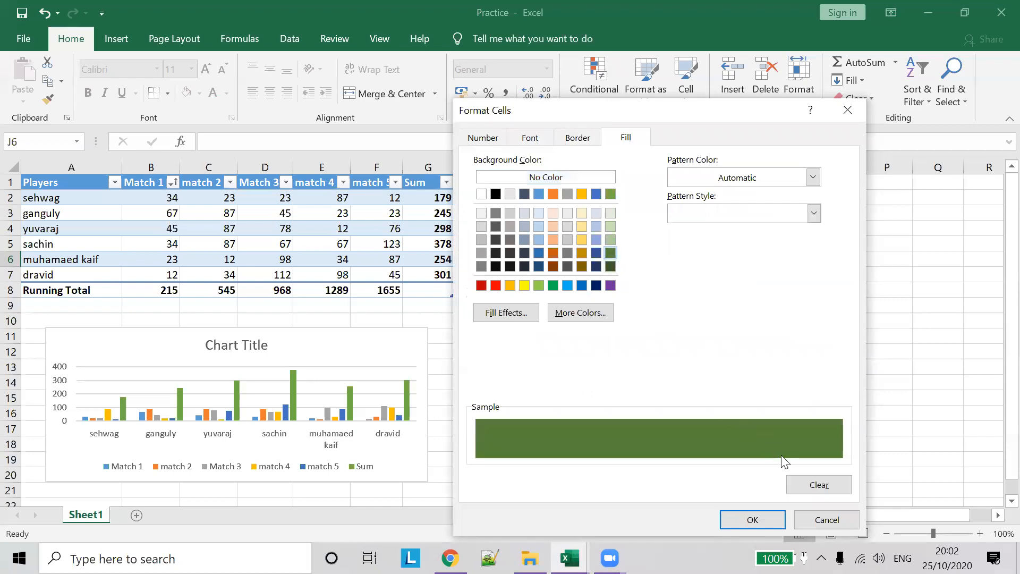
left_click(775, 518)
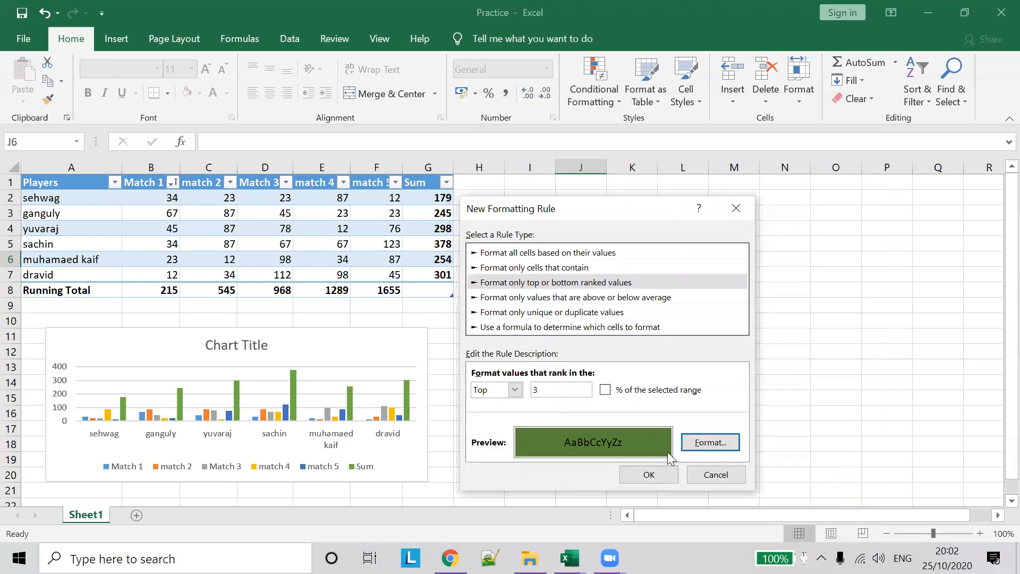
left_click(657, 478)
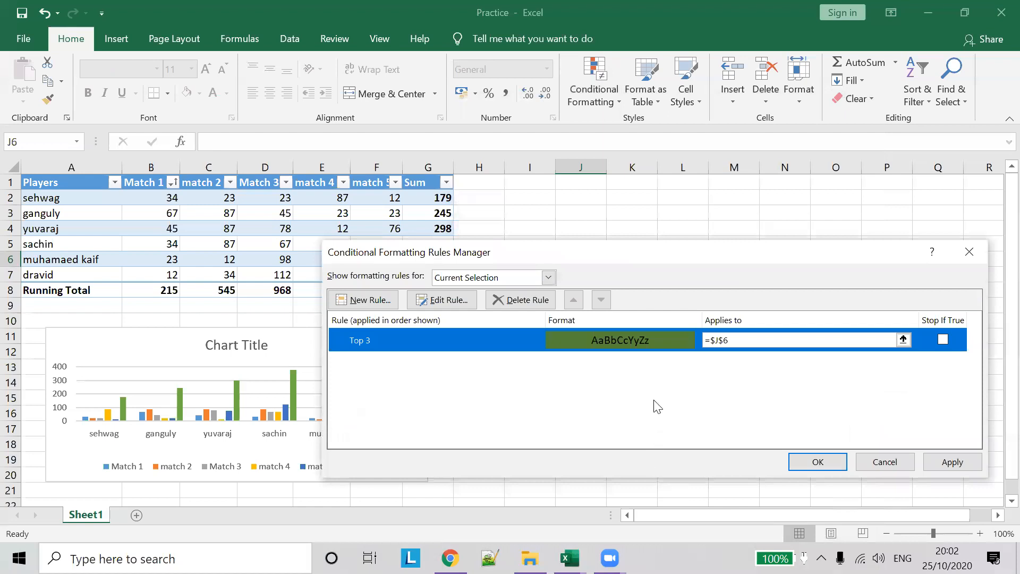
left_click(952, 461)
left_click(817, 462)
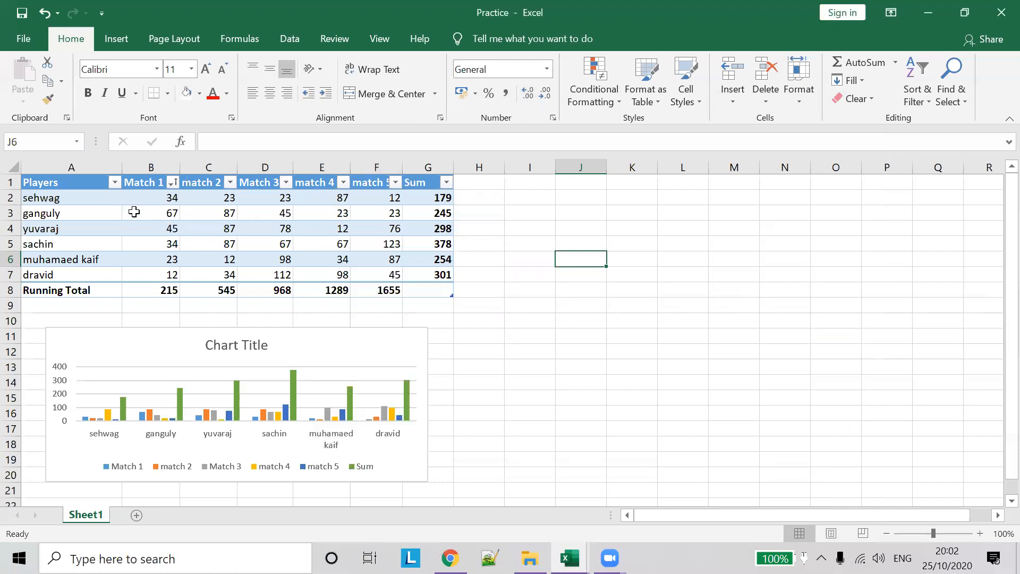
Change the range the Top 3 rule applies to into =$B$2:$F$7 and apply the change
left_click(597, 98)
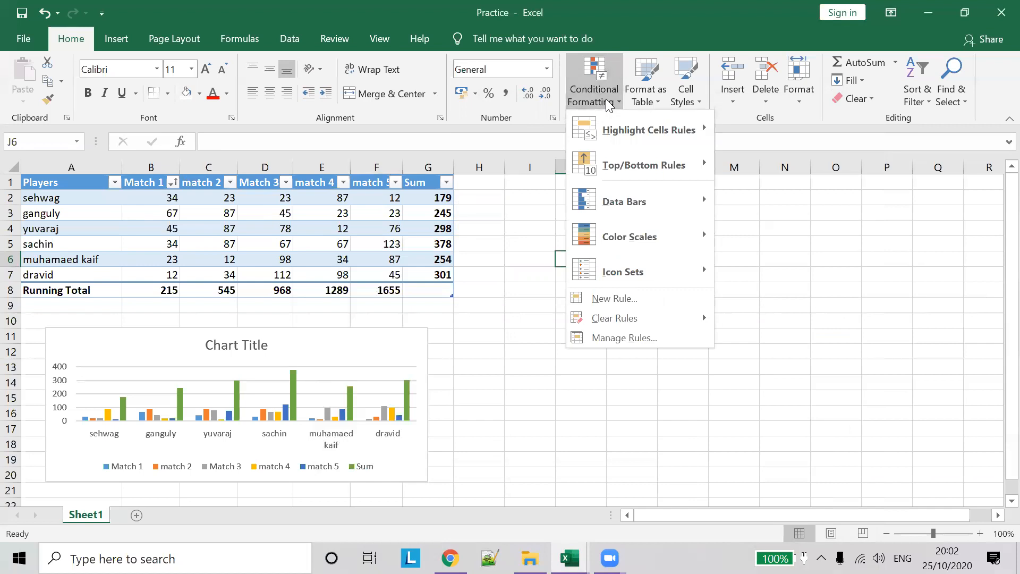
left_click(684, 337)
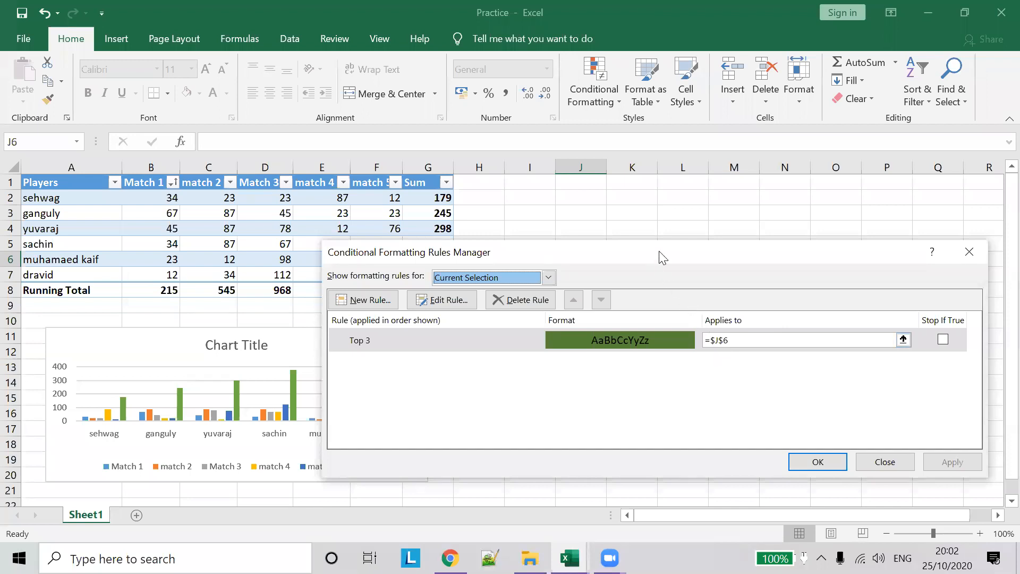
left_click_drag(663, 257, 615, 307)
left_click(671, 390)
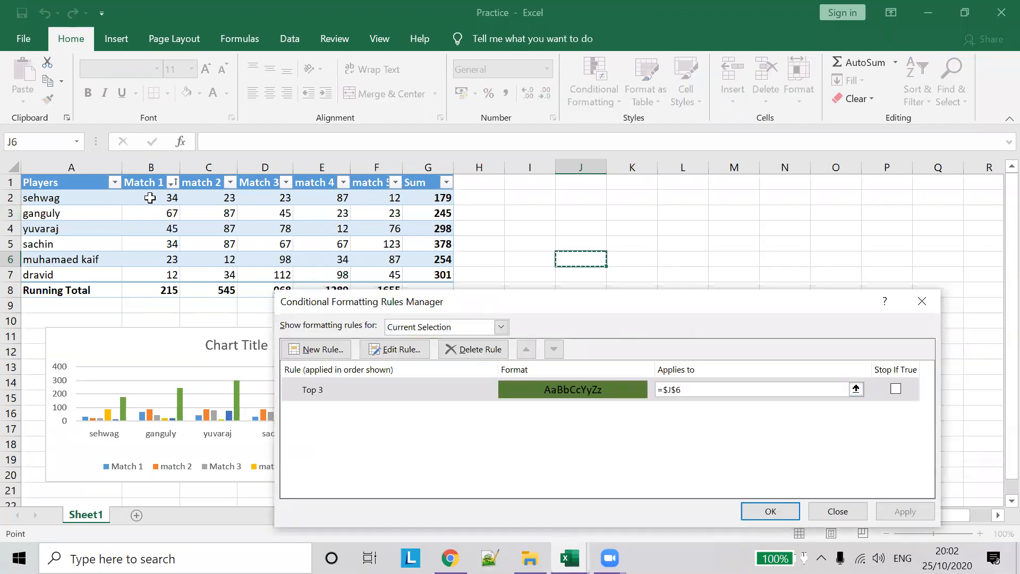
left_click_drag(149, 197, 379, 274)
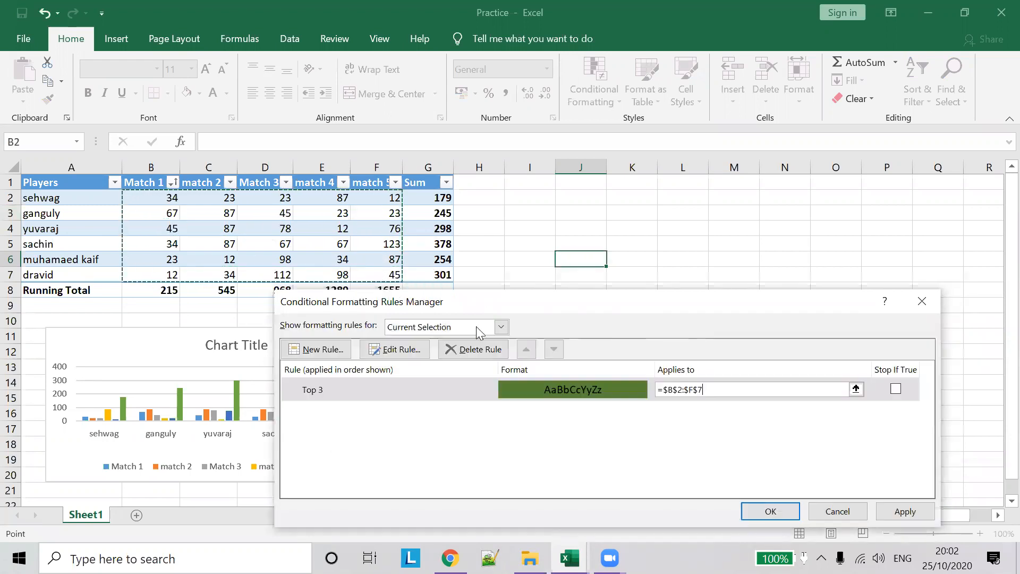
left_click(912, 506)
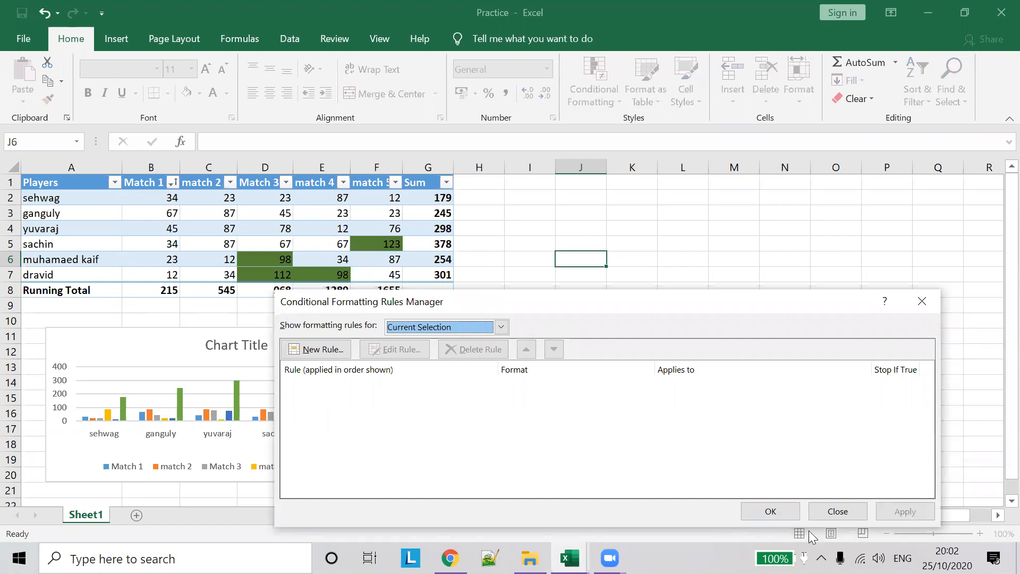
left_click(771, 511)
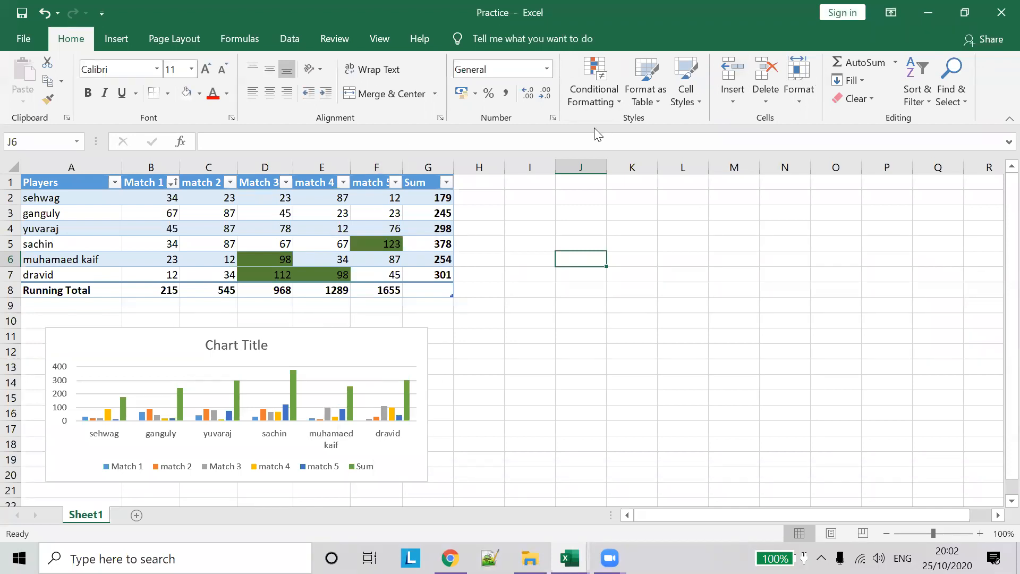
Review the conditional formatting rules for This Worksheet in the Rules Manager, including the range the rule applies to
left_click(581, 108)
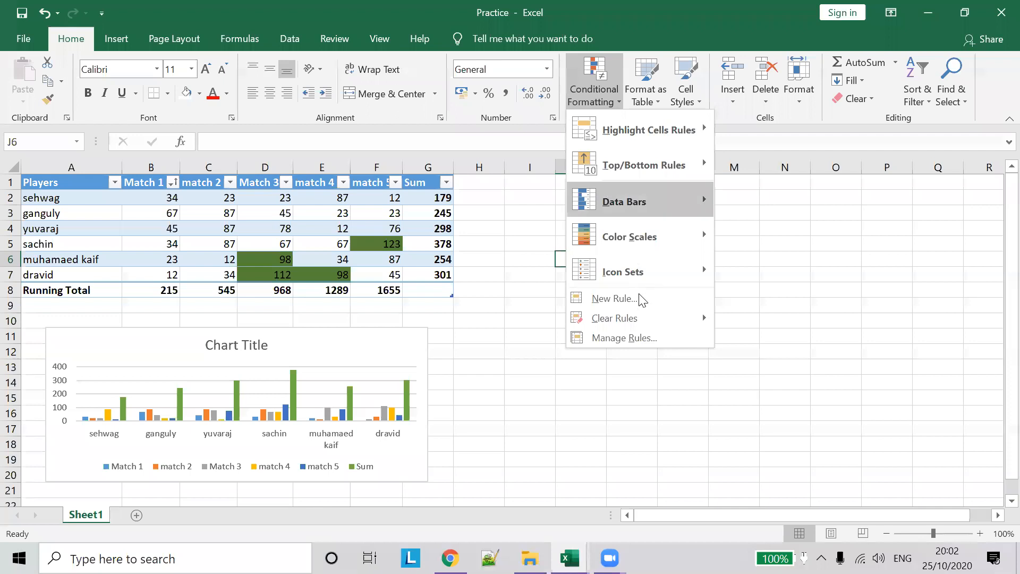
left_click(647, 338)
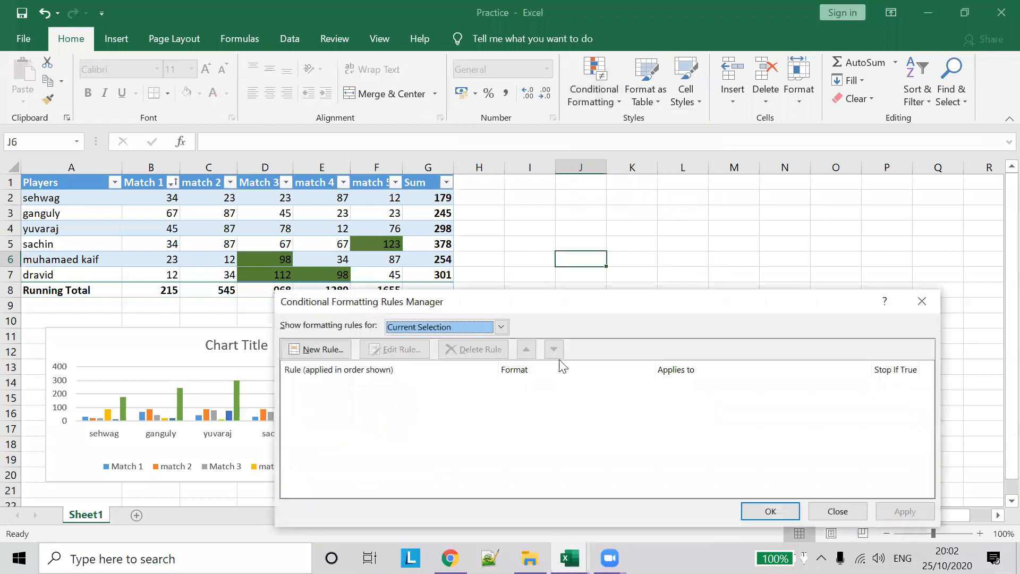
left_click(432, 327)
left_click(435, 334)
left_click(432, 327)
left_click(420, 353)
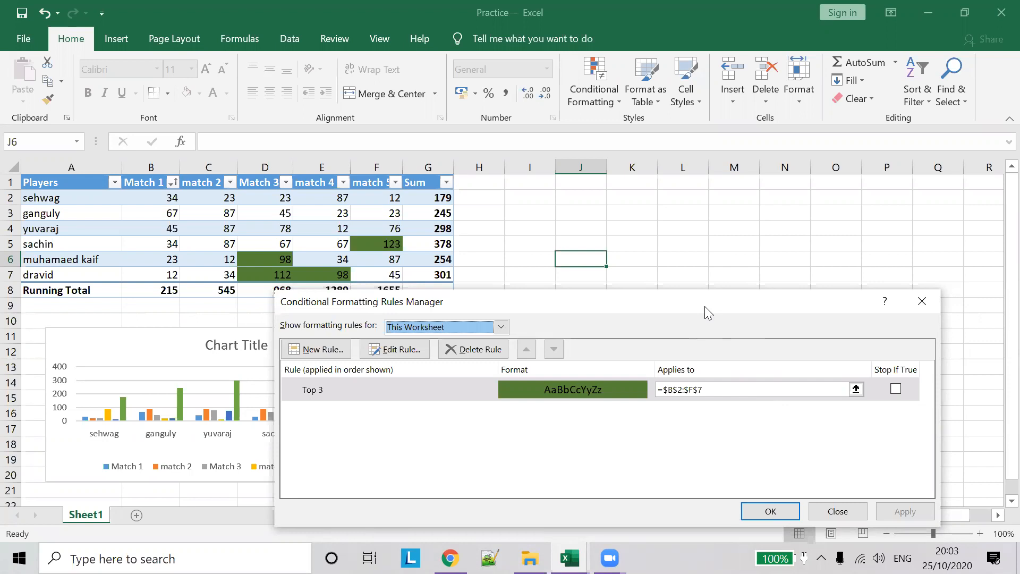
left_click_drag(705, 307, 695, 226)
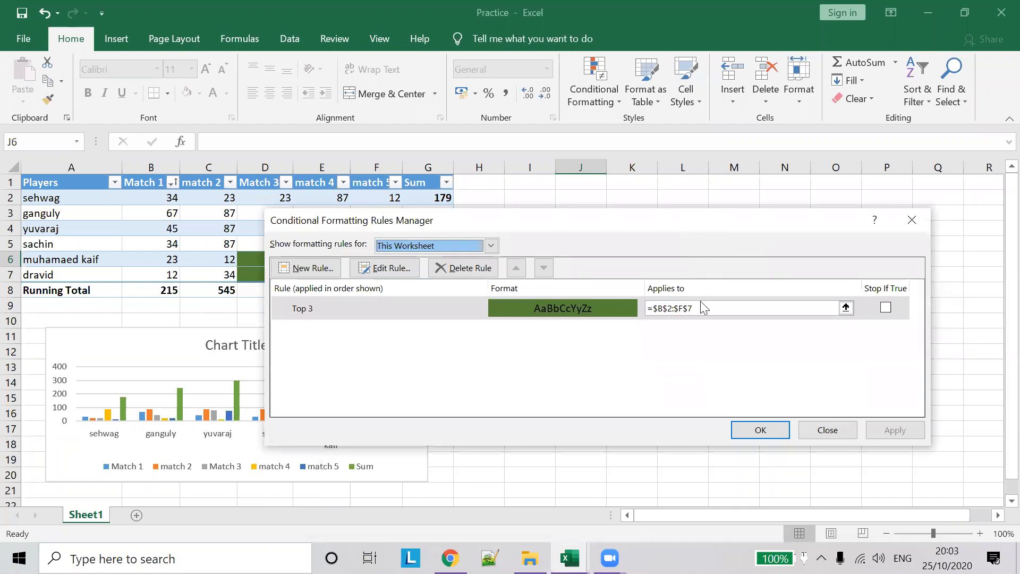
left_click(760, 430)
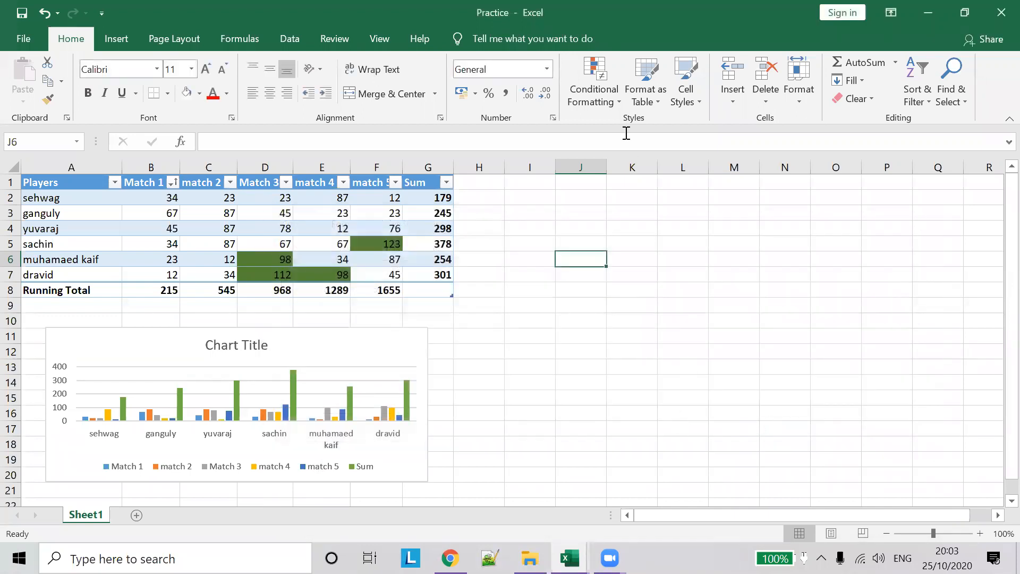
Look over the Color Scales, Top/Bottom and Highlight Cells rule choices, and open the gallery of table styles
left_click(608, 101)
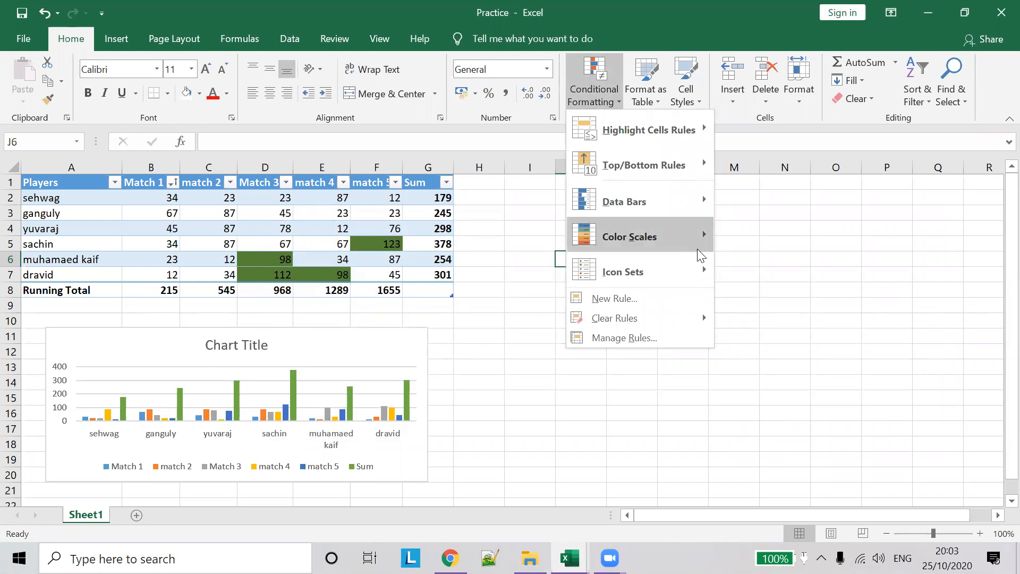
mouse_move(695, 237)
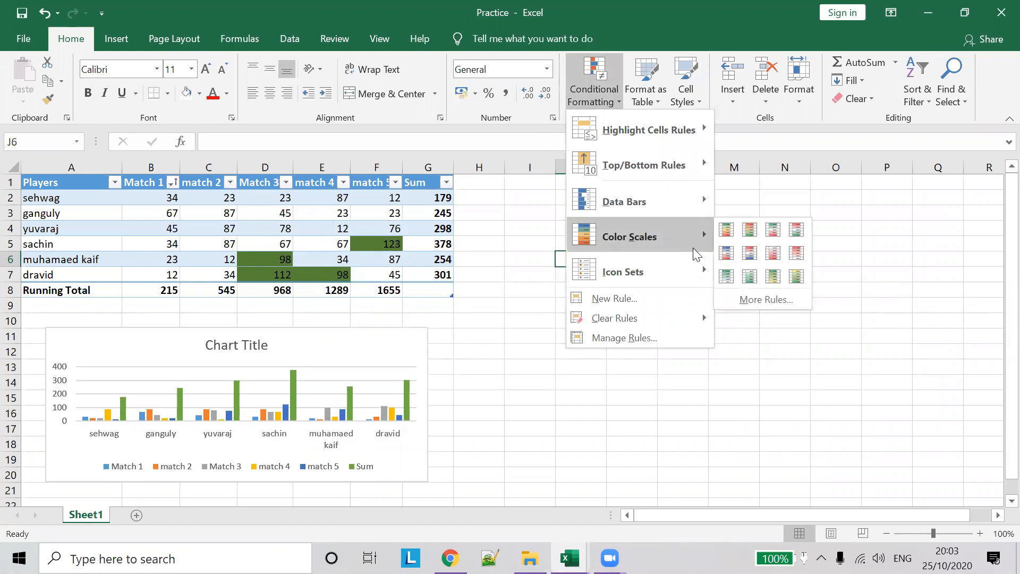
mouse_move(702, 168)
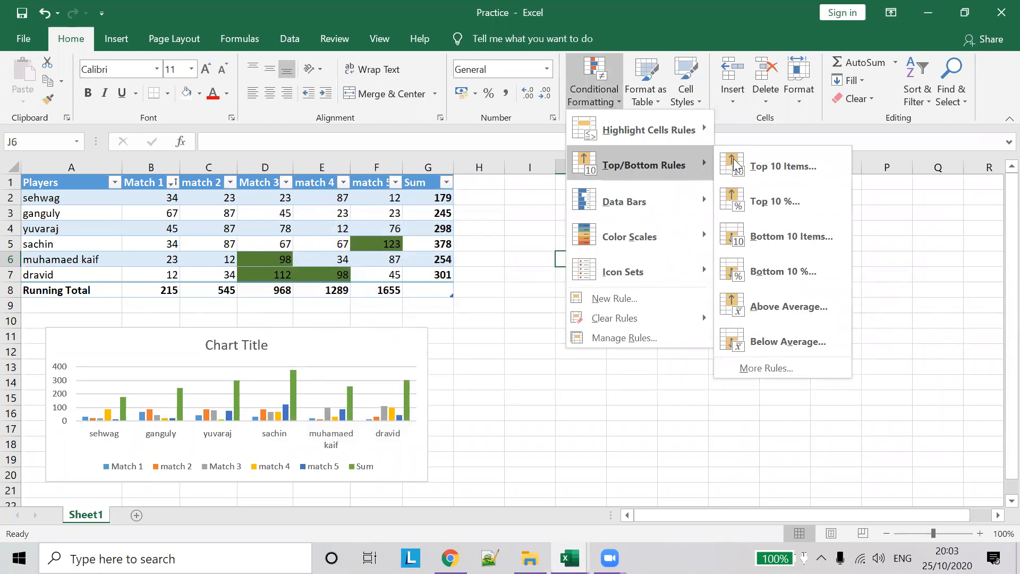
mouse_move(705, 135)
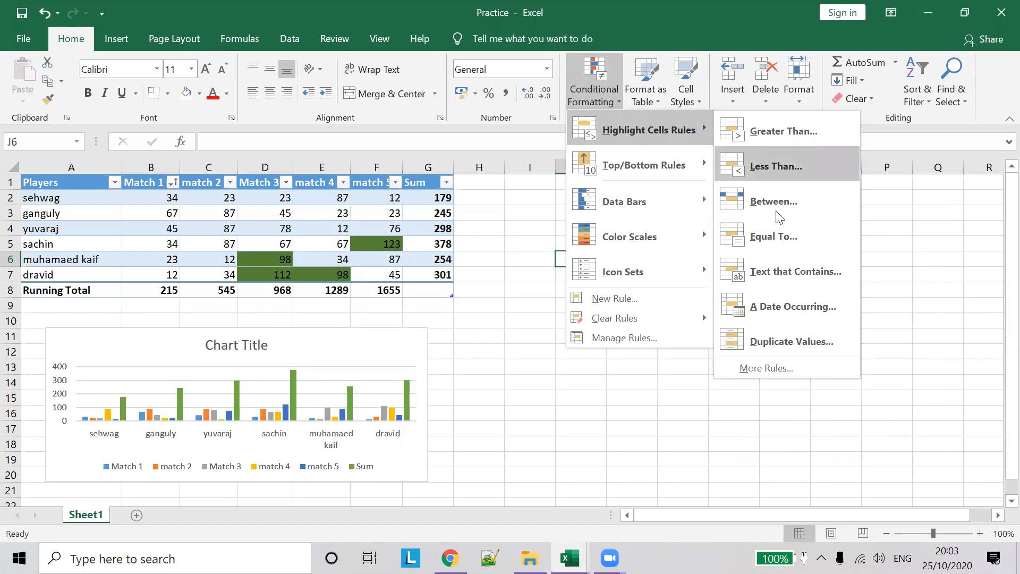
left_click(647, 101)
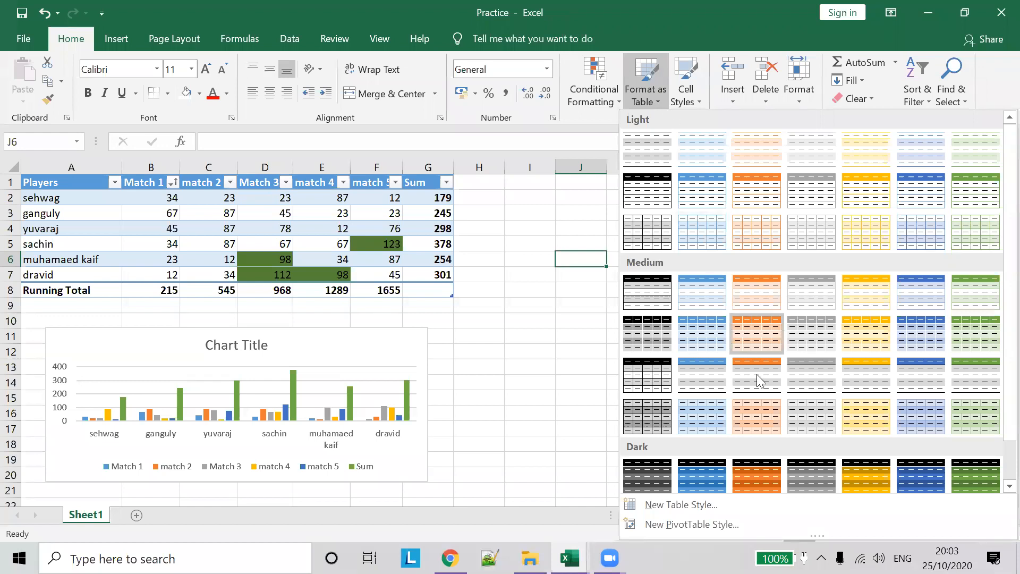
Look through the light, medium and dark table styles and the gallery of cell styles
scroll(810, 323, "down", 1)
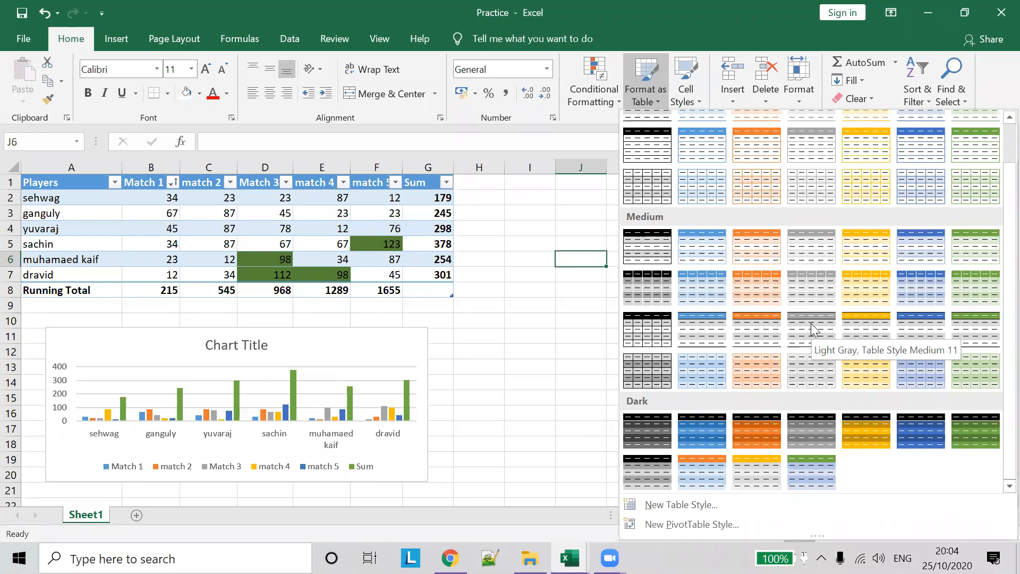
scroll(843, 286, "up", 1)
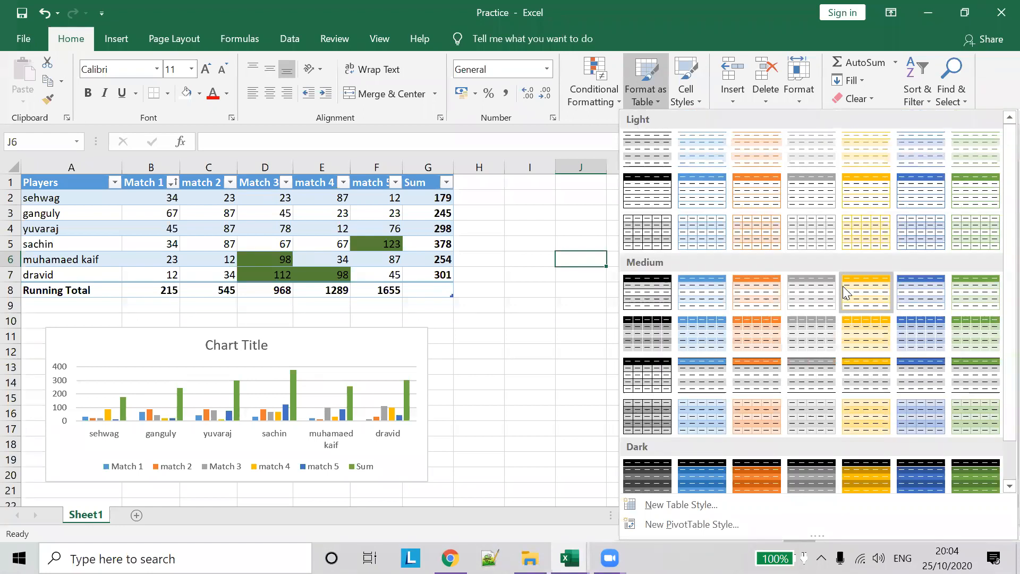
left_click(698, 103)
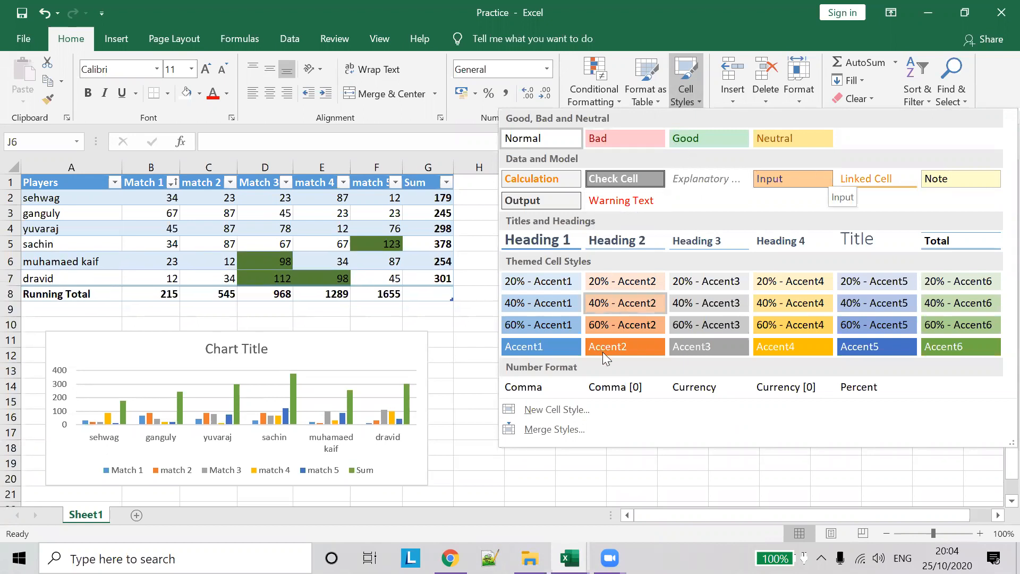
left_click(286, 228)
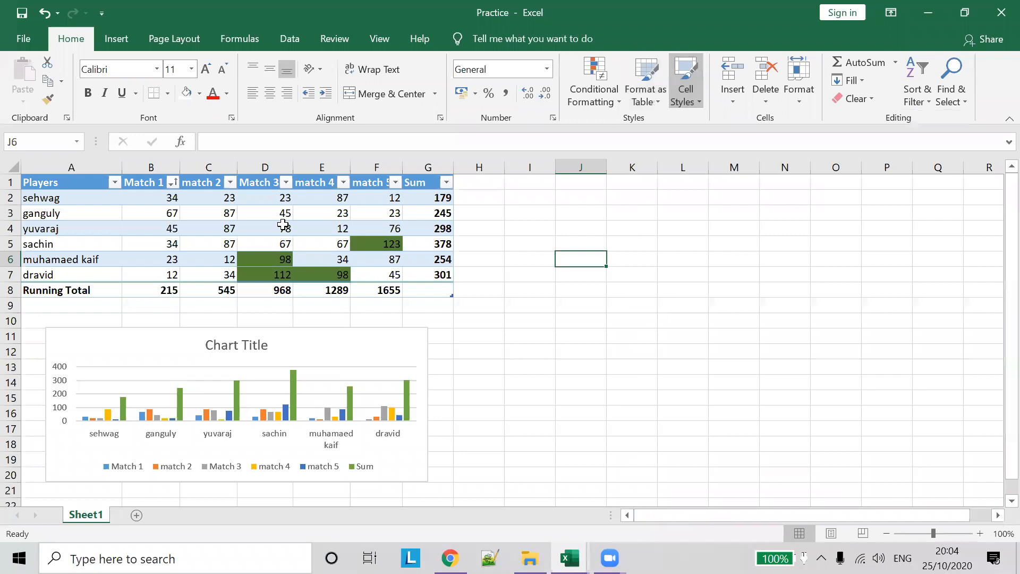
Apply the Note cell style to yuvaraj's Match 3 score in cell D4
left_click(284, 228)
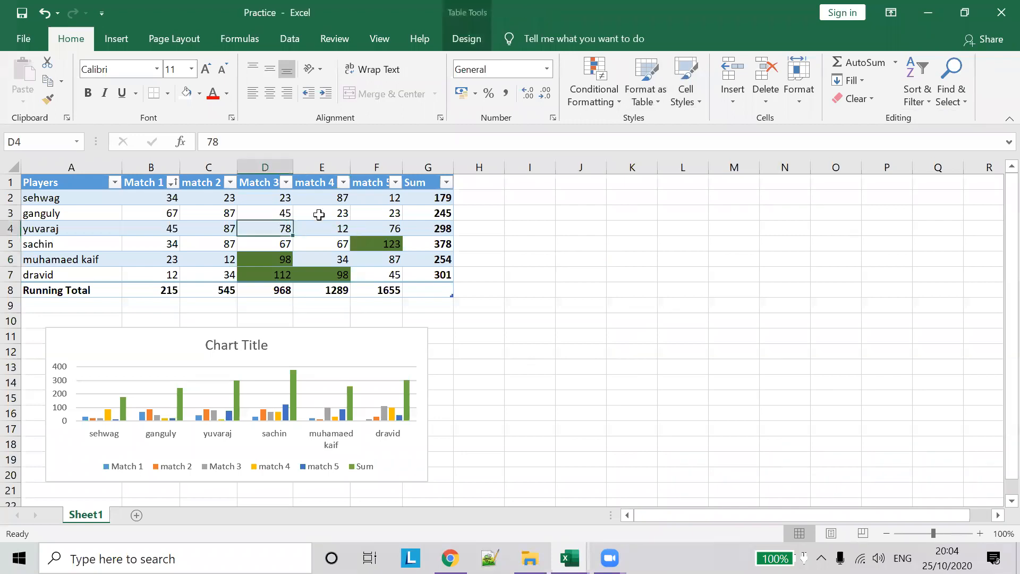
left_click(698, 99)
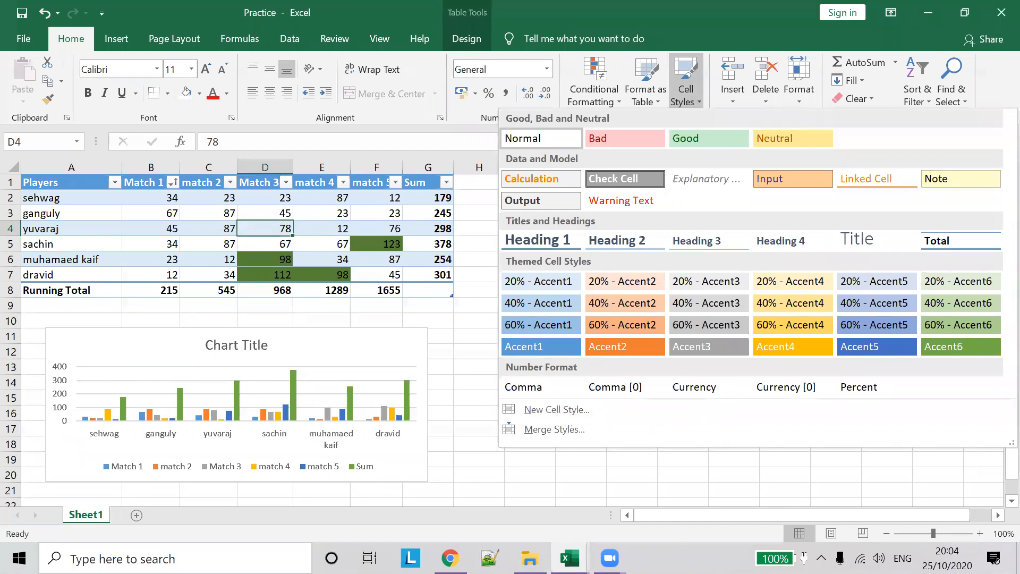
left_click(980, 174)
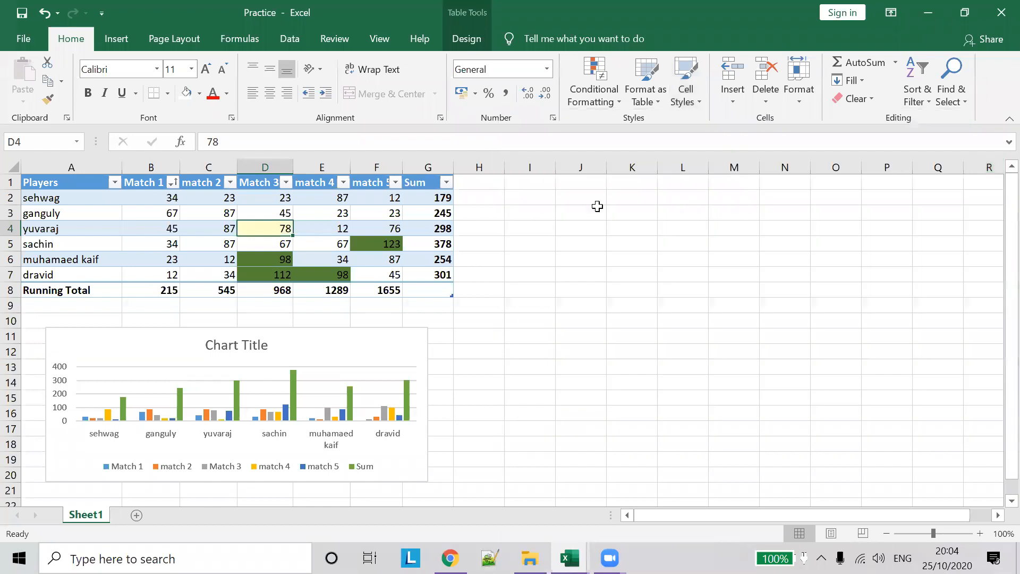
left_click(414, 222)
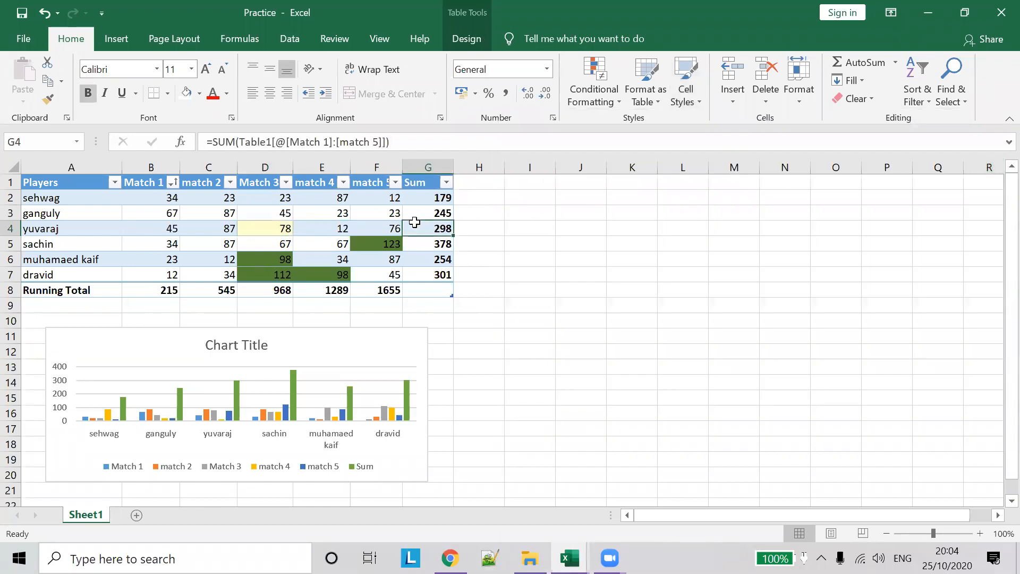
left_click(522, 244)
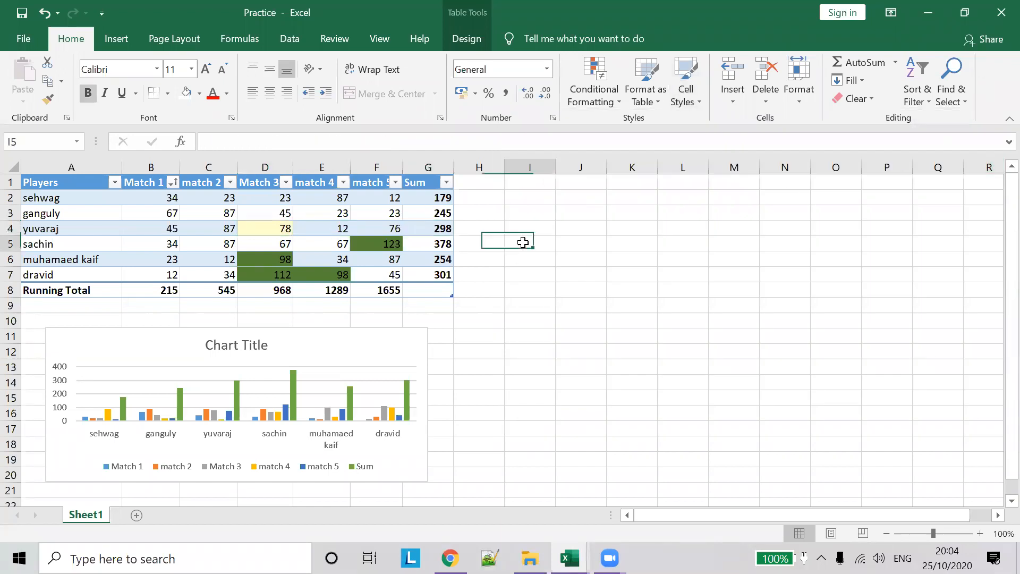
Apply the Accent2 cell style to yuvaraj's Match 3 score in cell D4
left_click(252, 227)
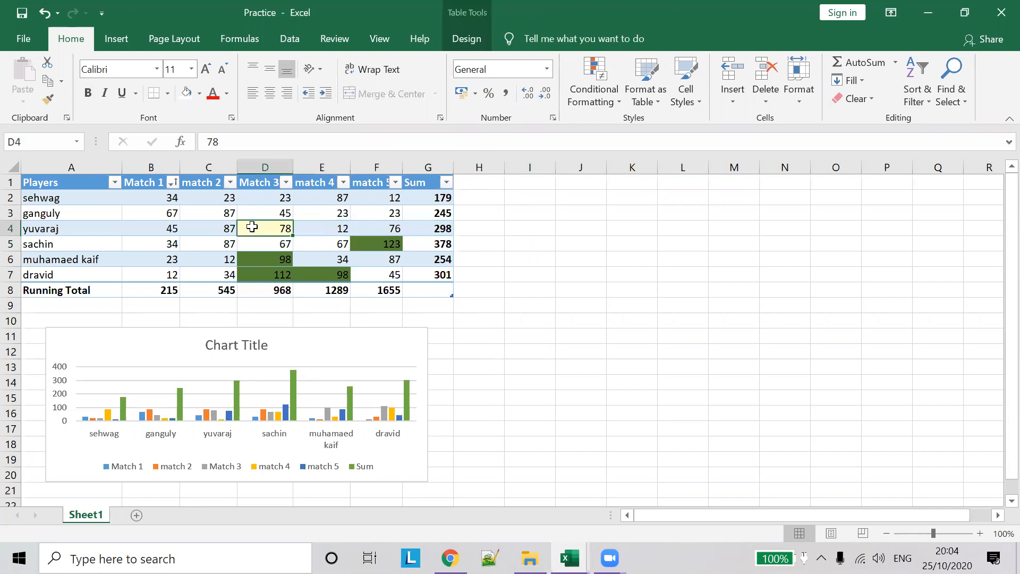
left_click(693, 98)
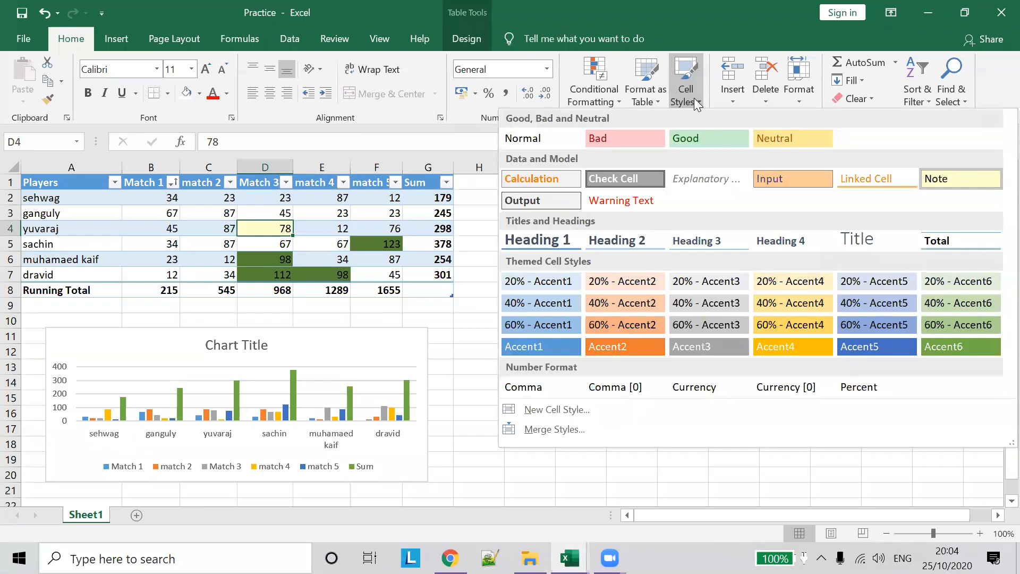
left_click(636, 354)
left_click(577, 224)
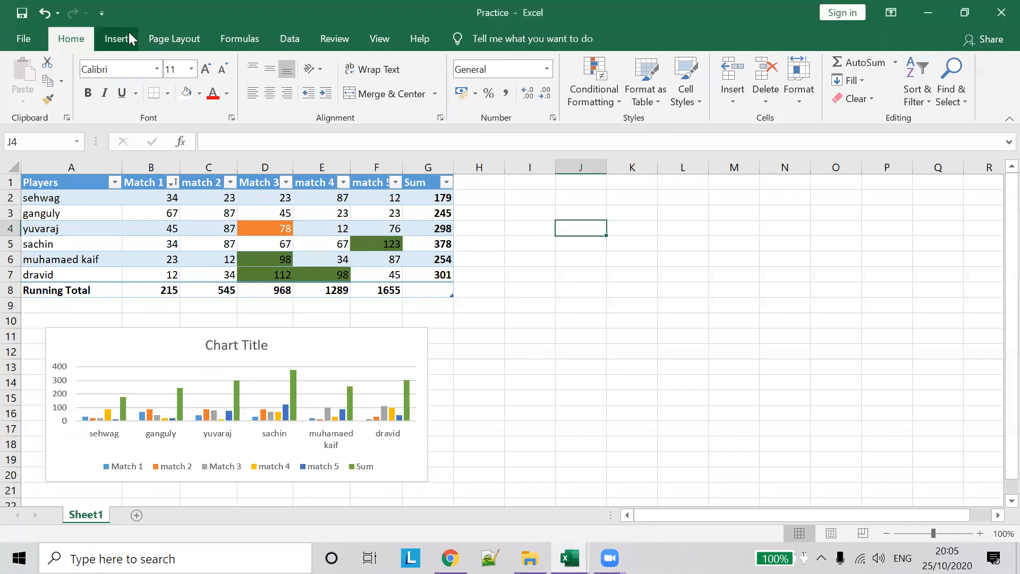
left_click(117, 39)
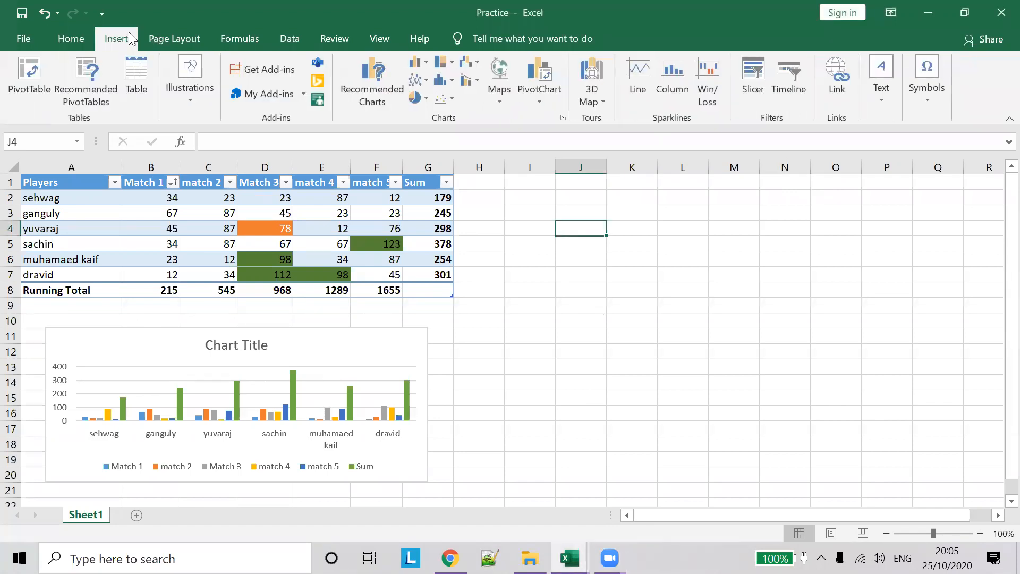
left_click(173, 40)
left_click(85, 40)
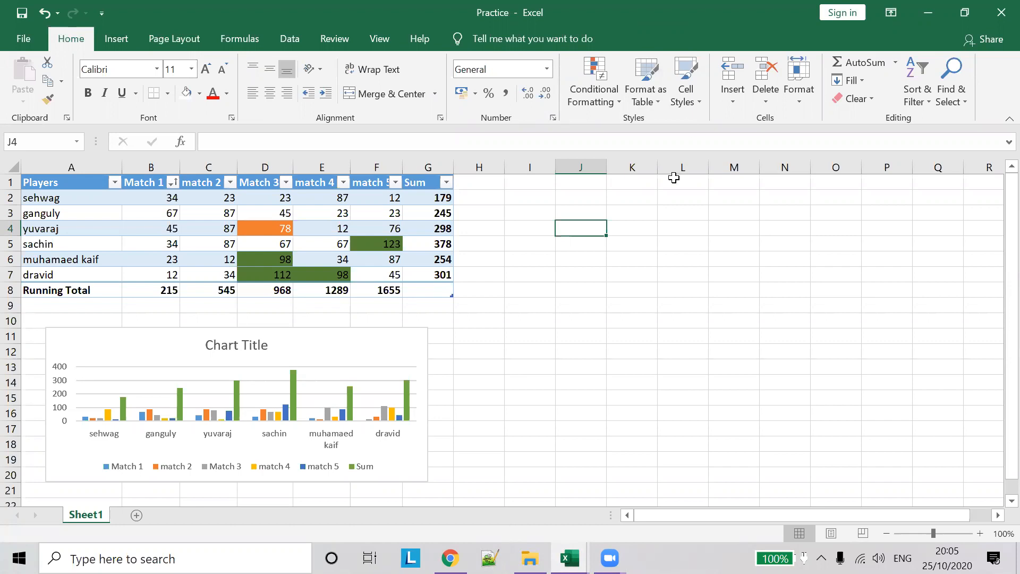
left_click(720, 94)
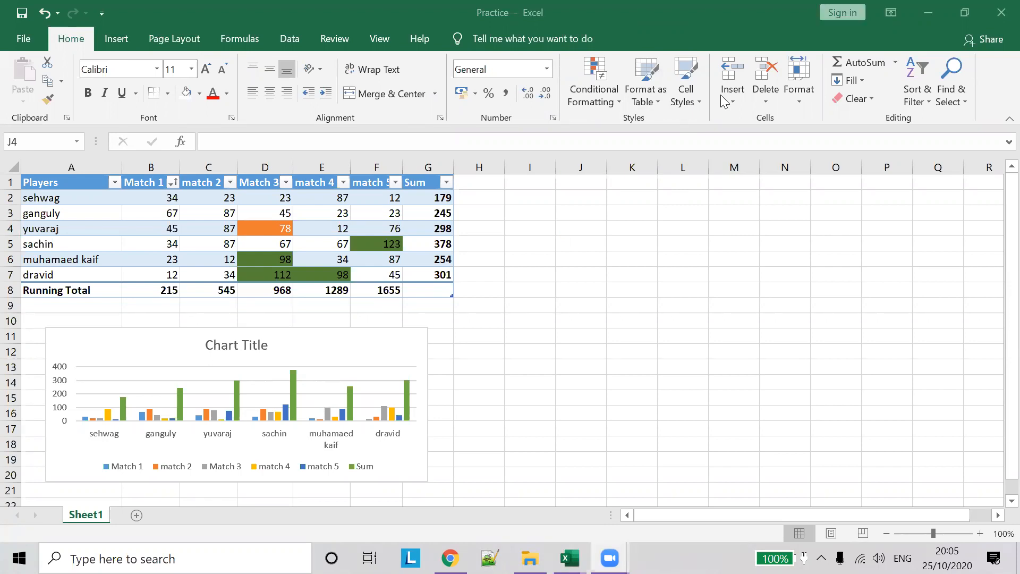